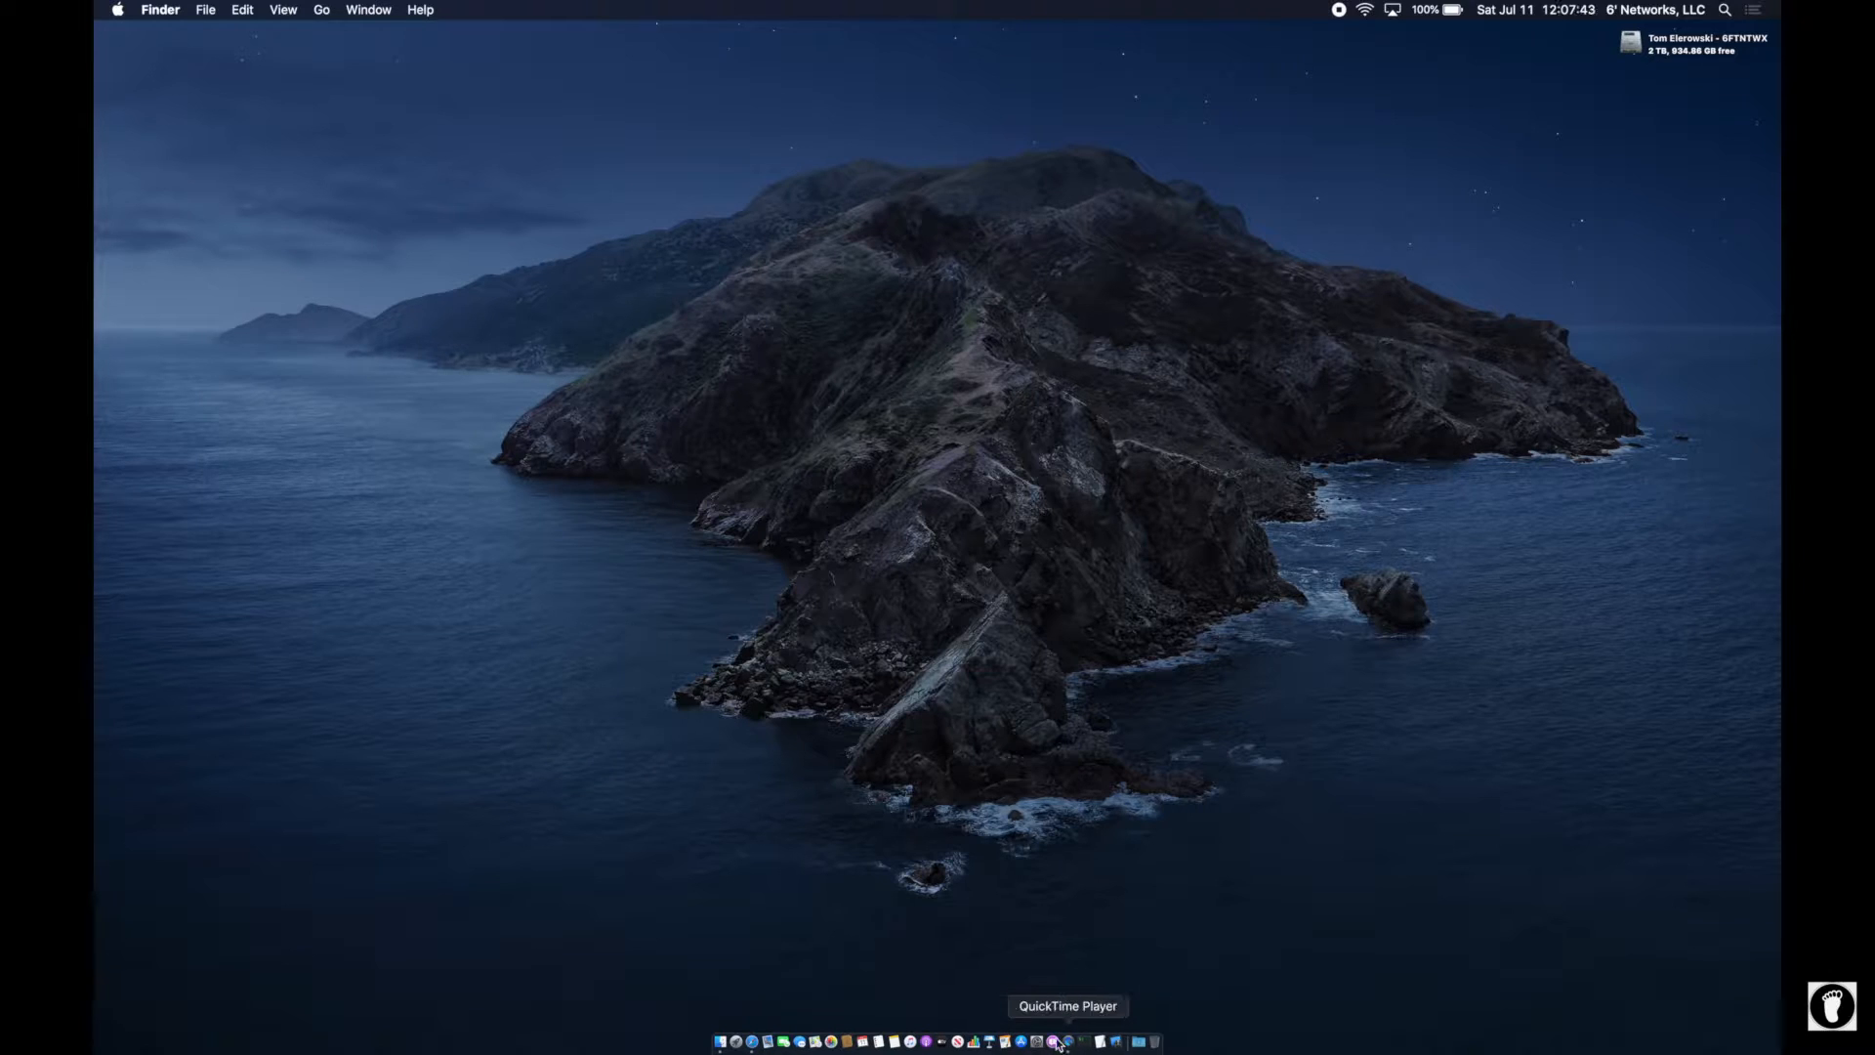
- Search the App Store for "apple remote desktop" and open the Apple Remote Desktop product page
click(1018, 1043)
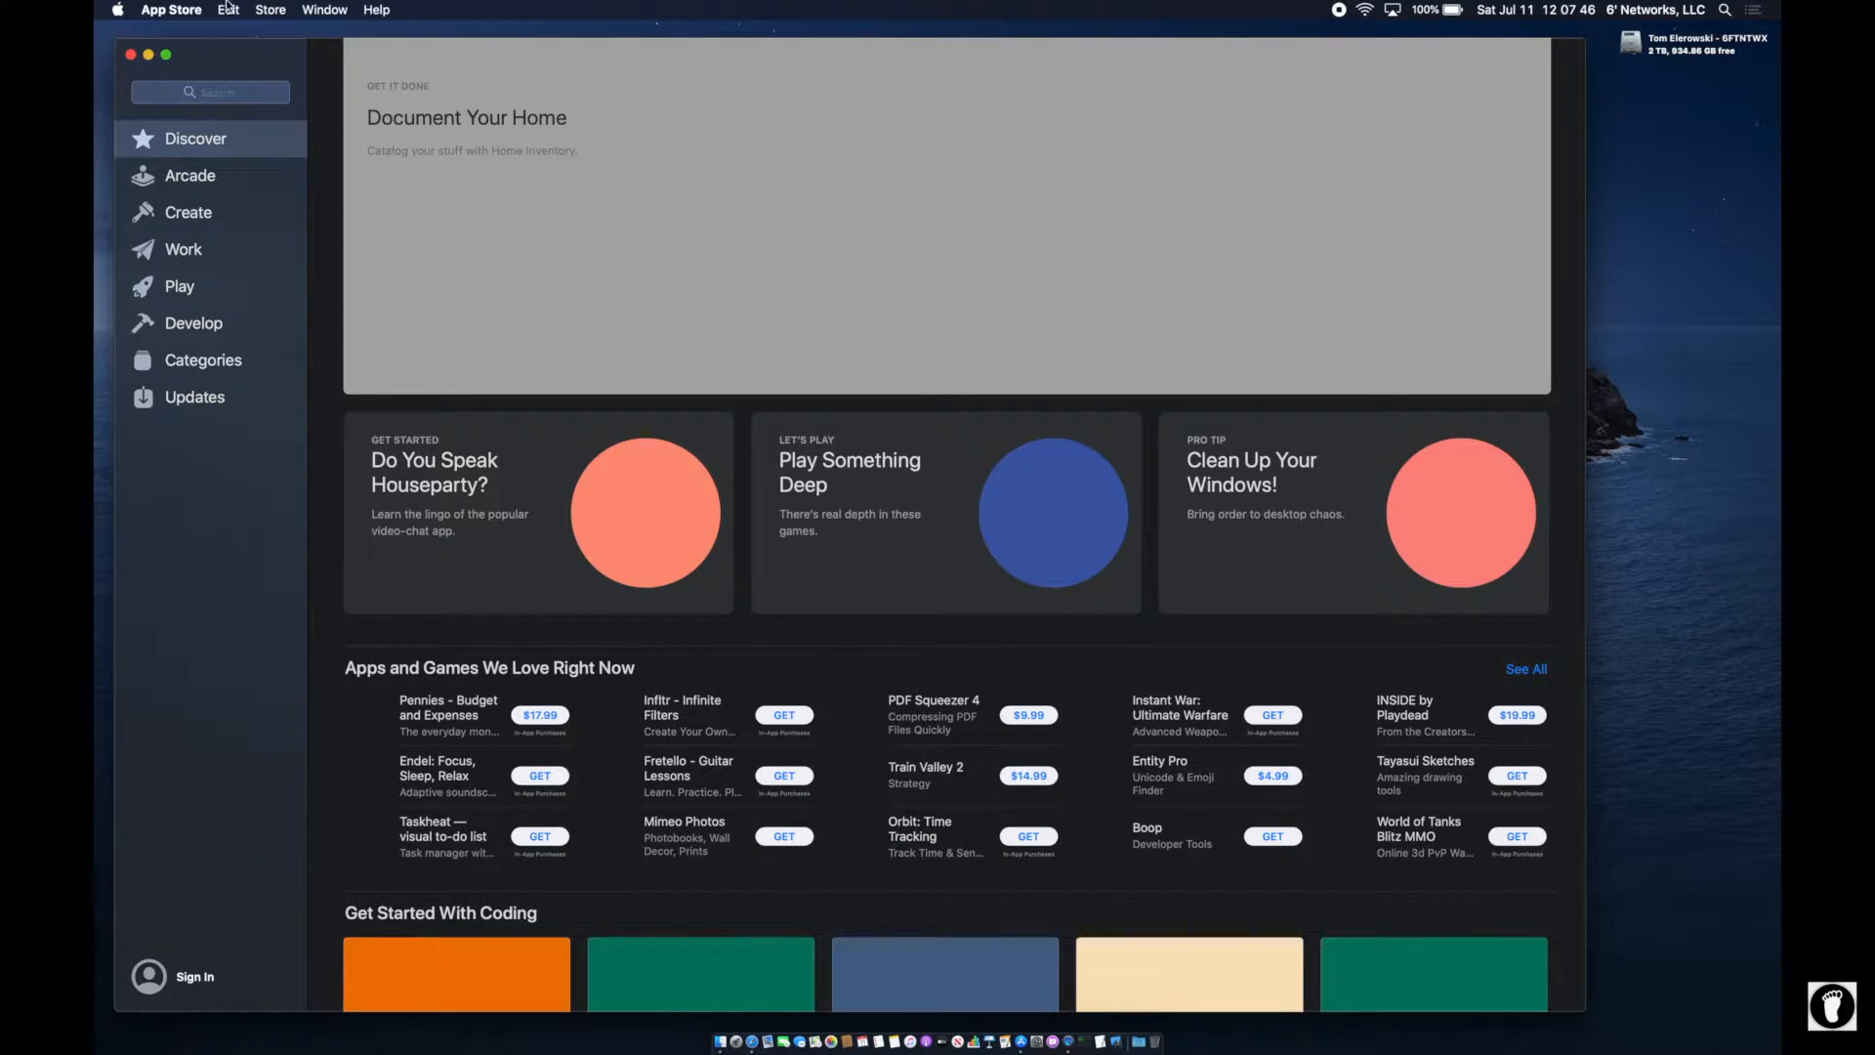
click(198, 94)
text(app)
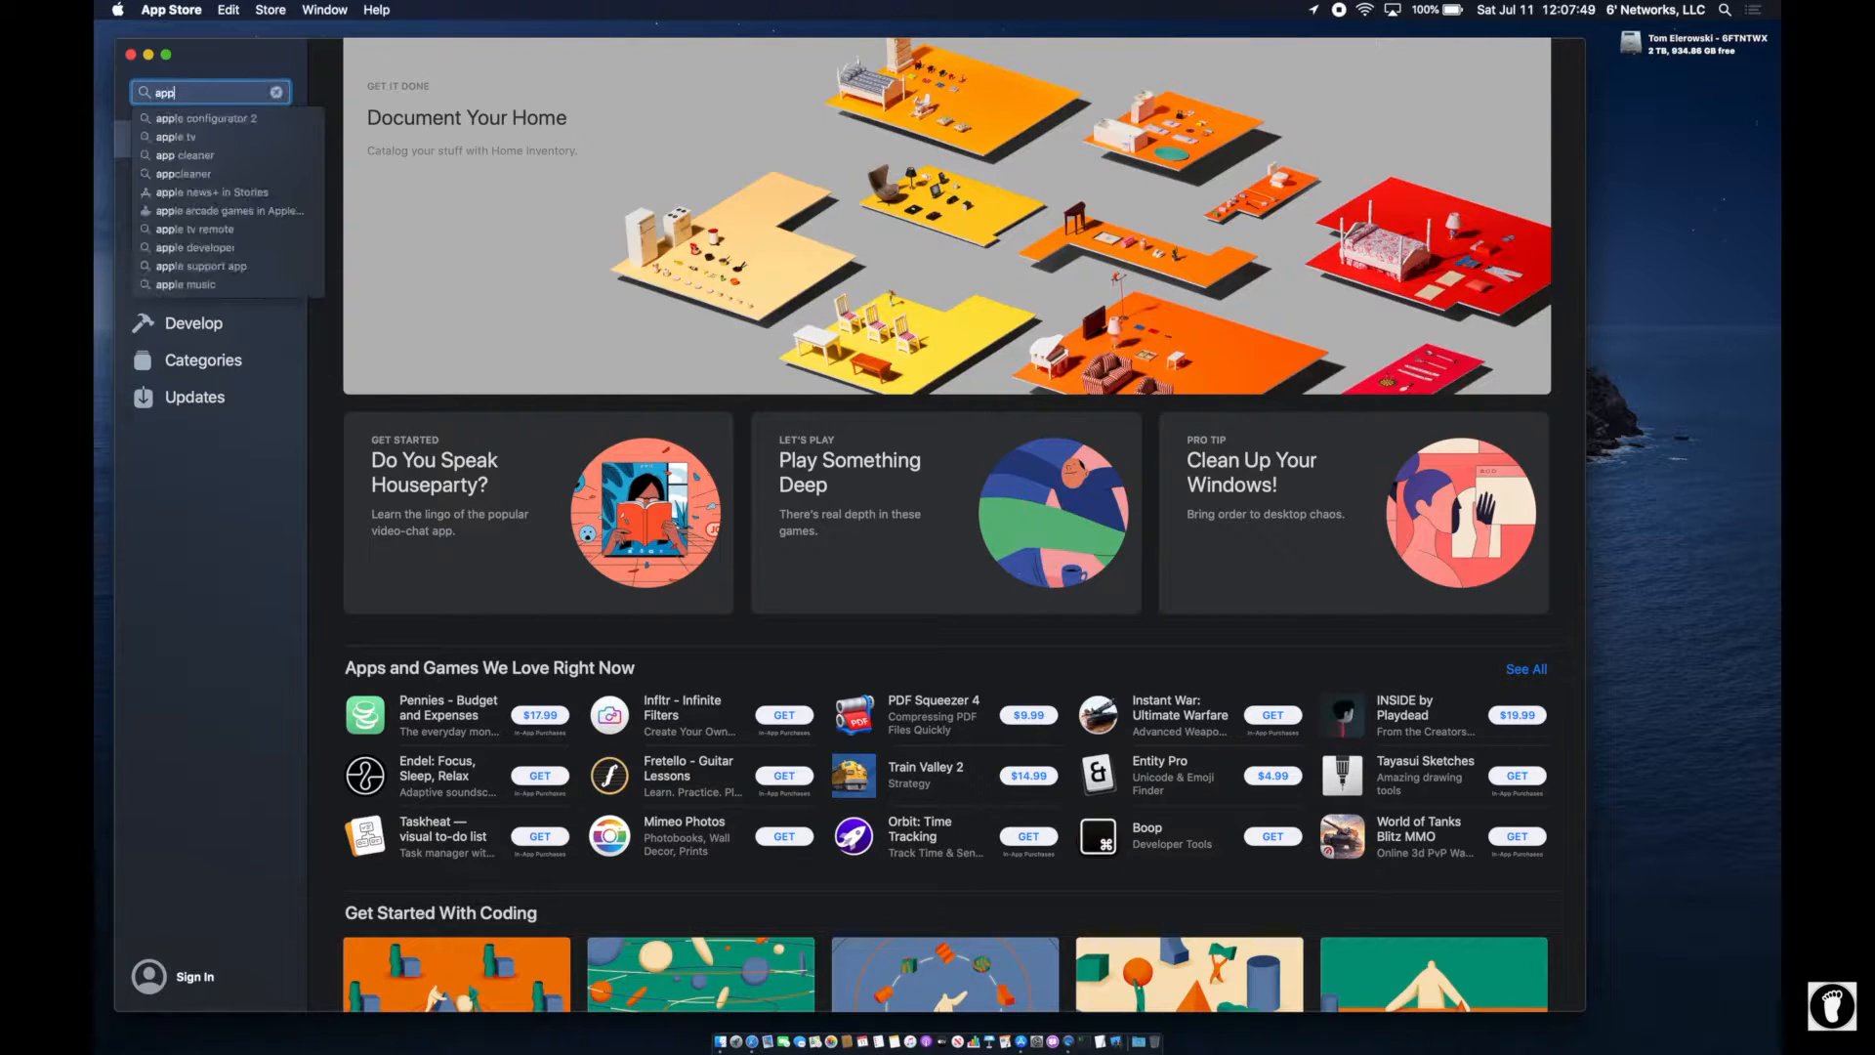
text(le remote desktop)
key(Return)
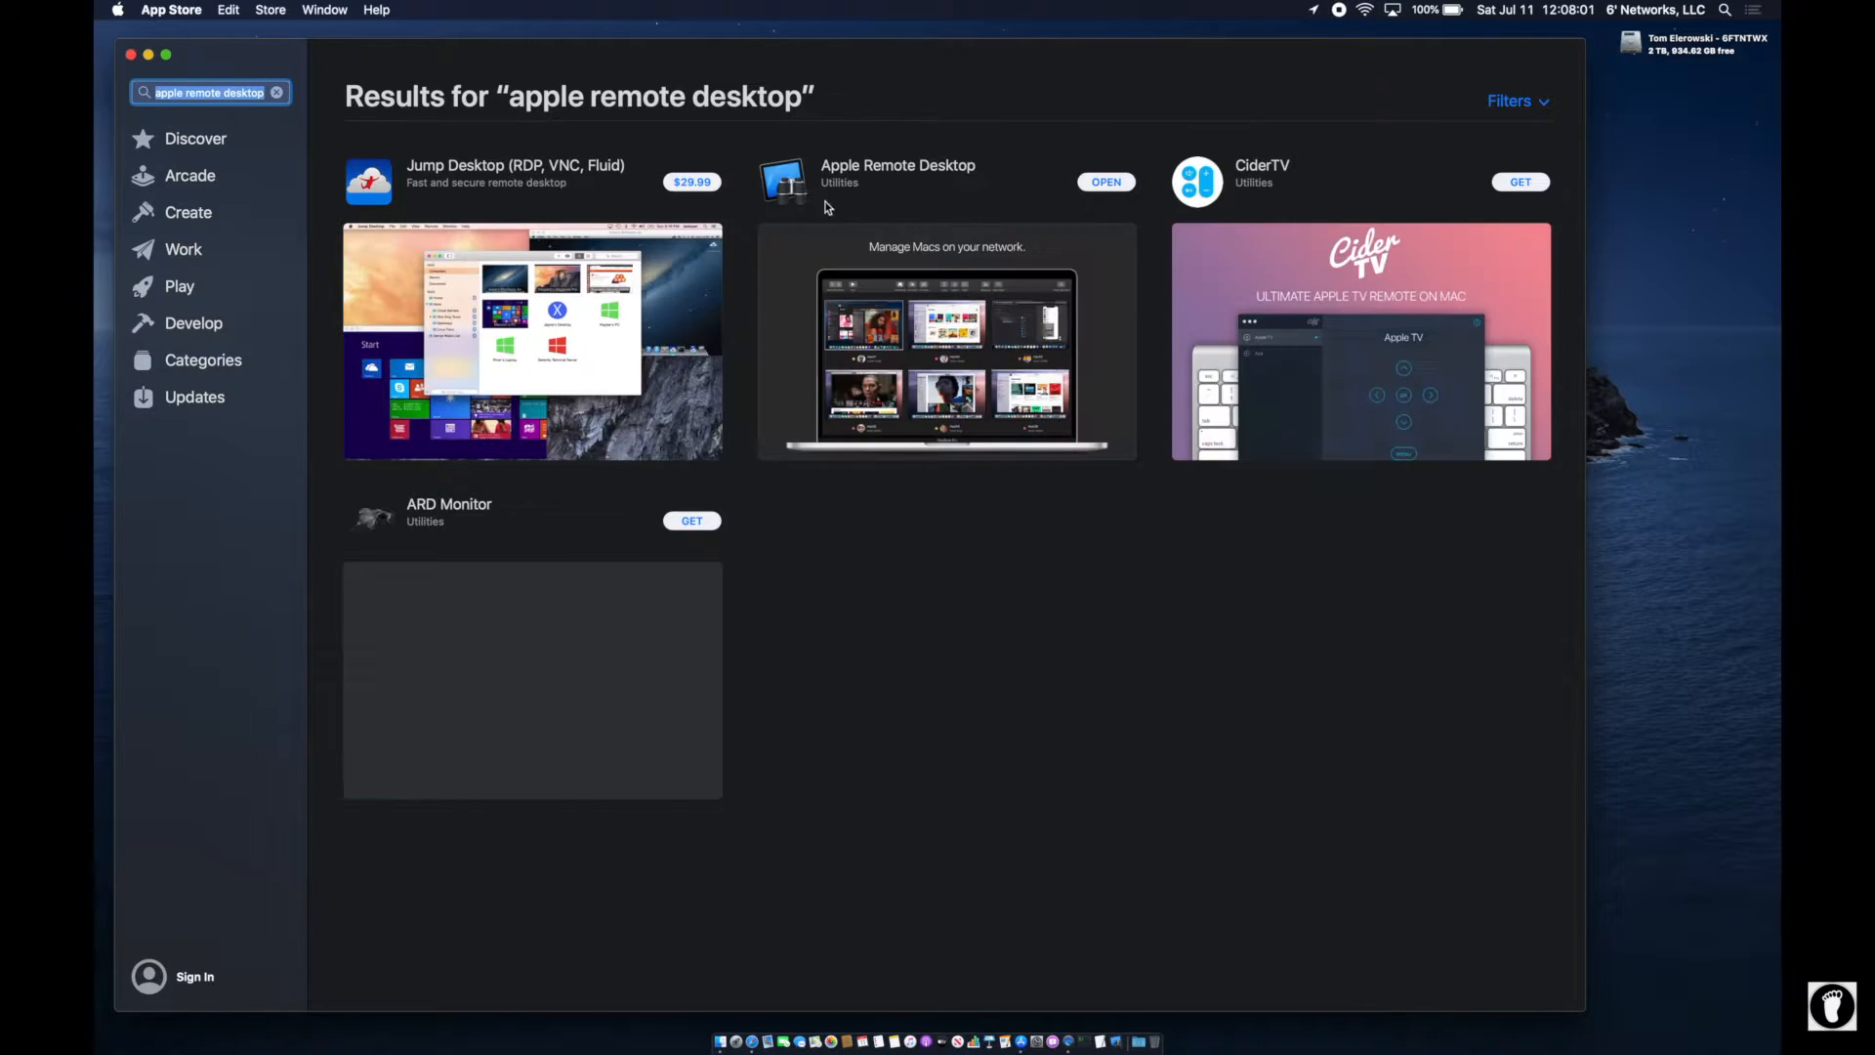
click(866, 168)
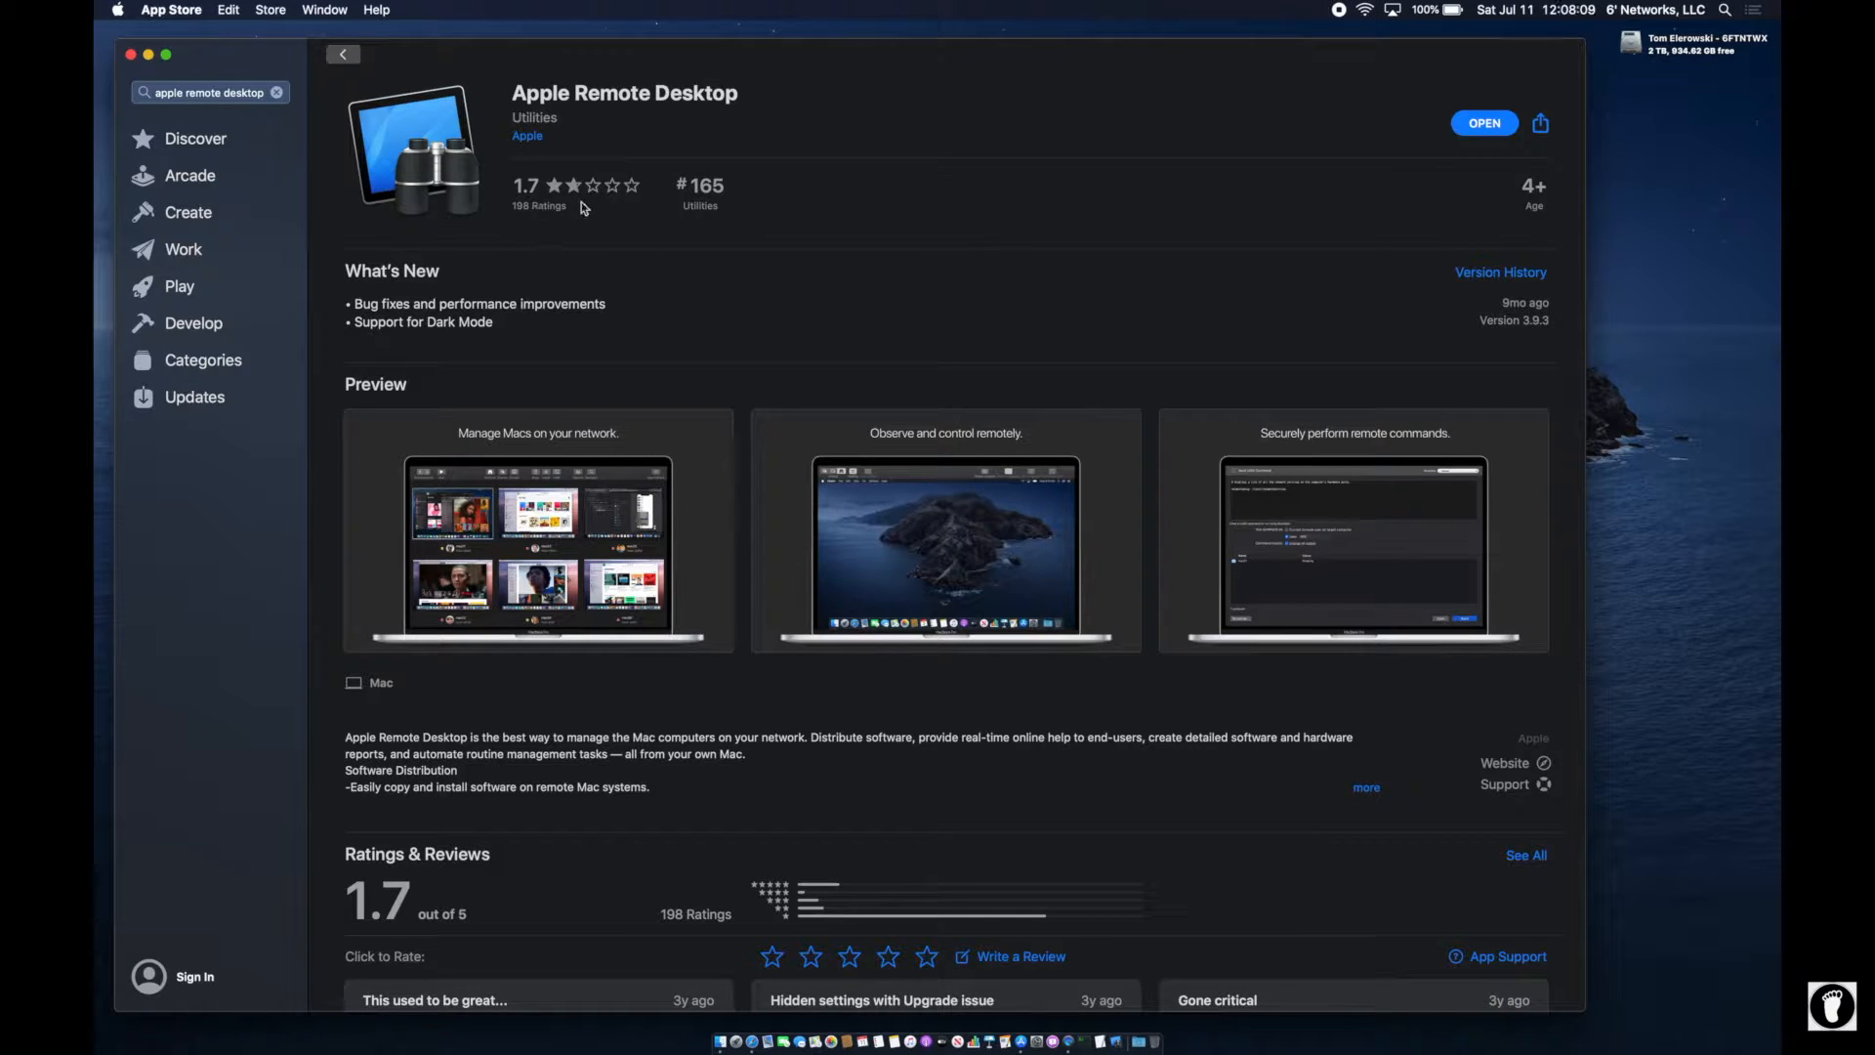
- Read through the customer ratings and reviews on the Apple Remote Desktop product page
scroll(736, 384, down, 3)
scroll(733, 378, down, 5)
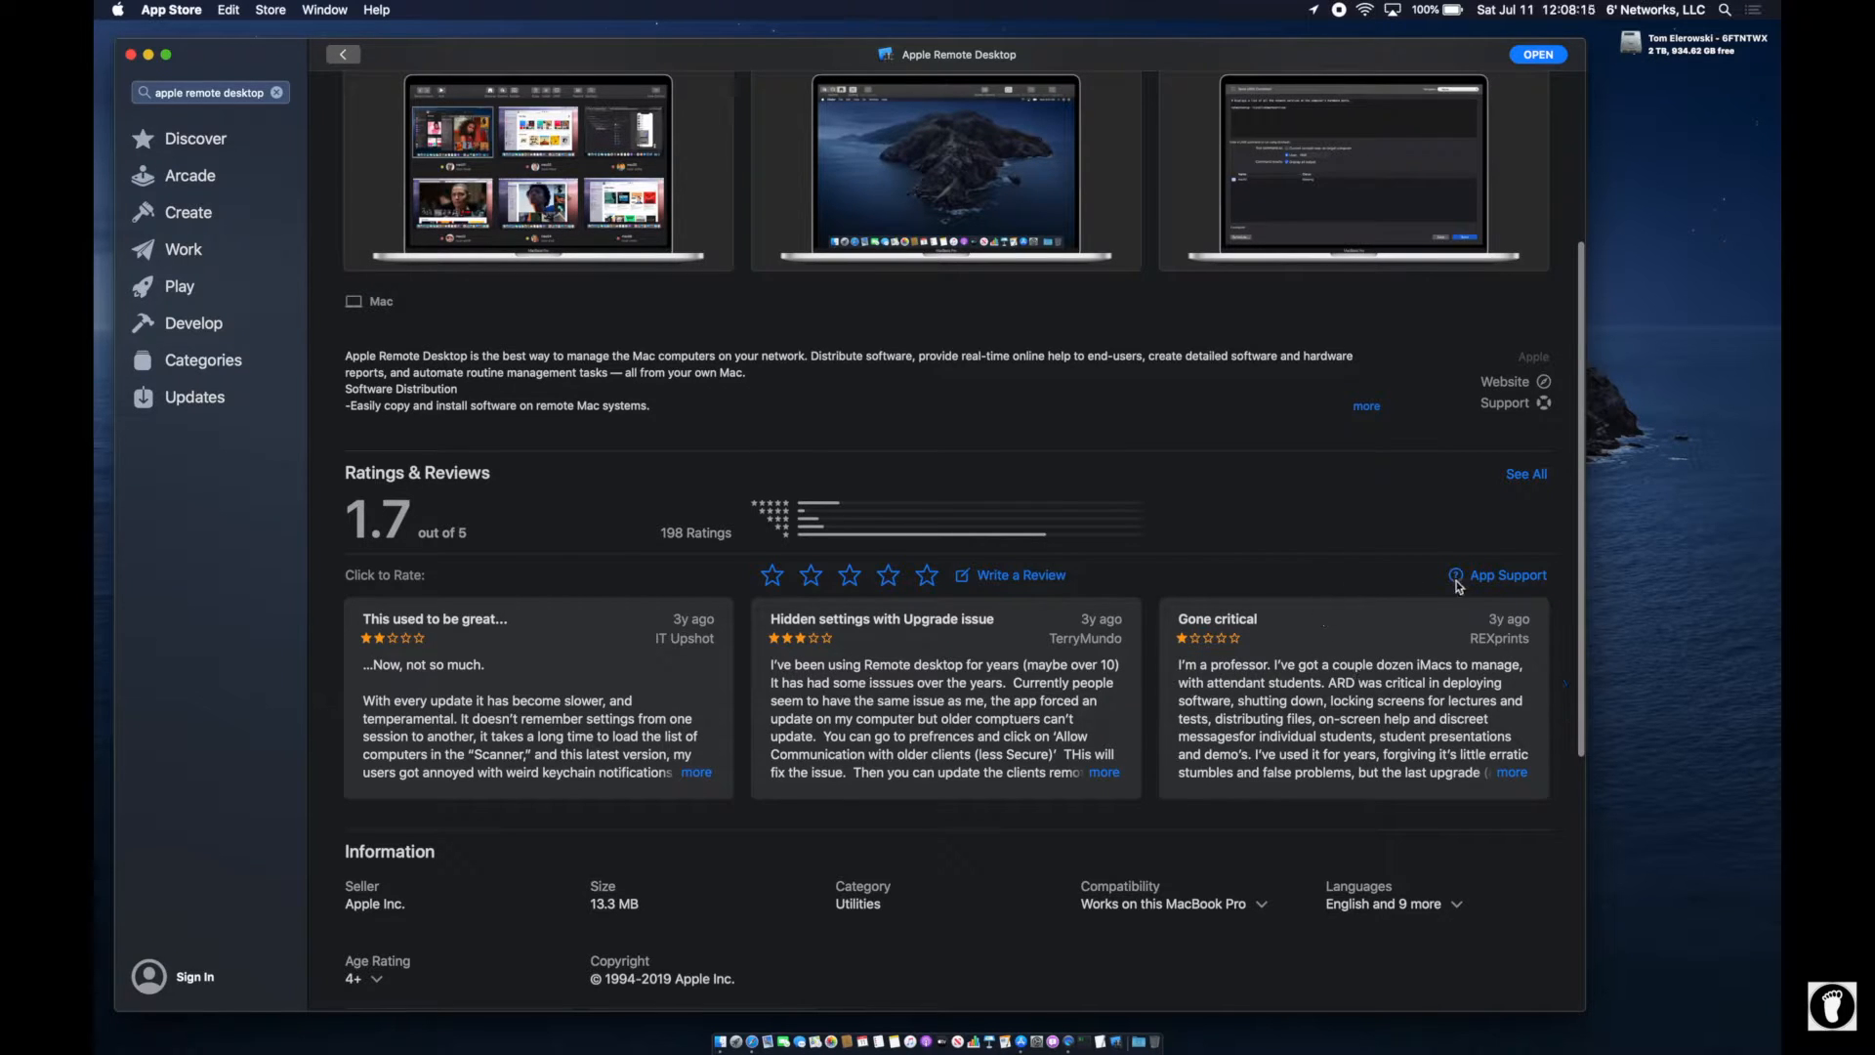
click(1562, 691)
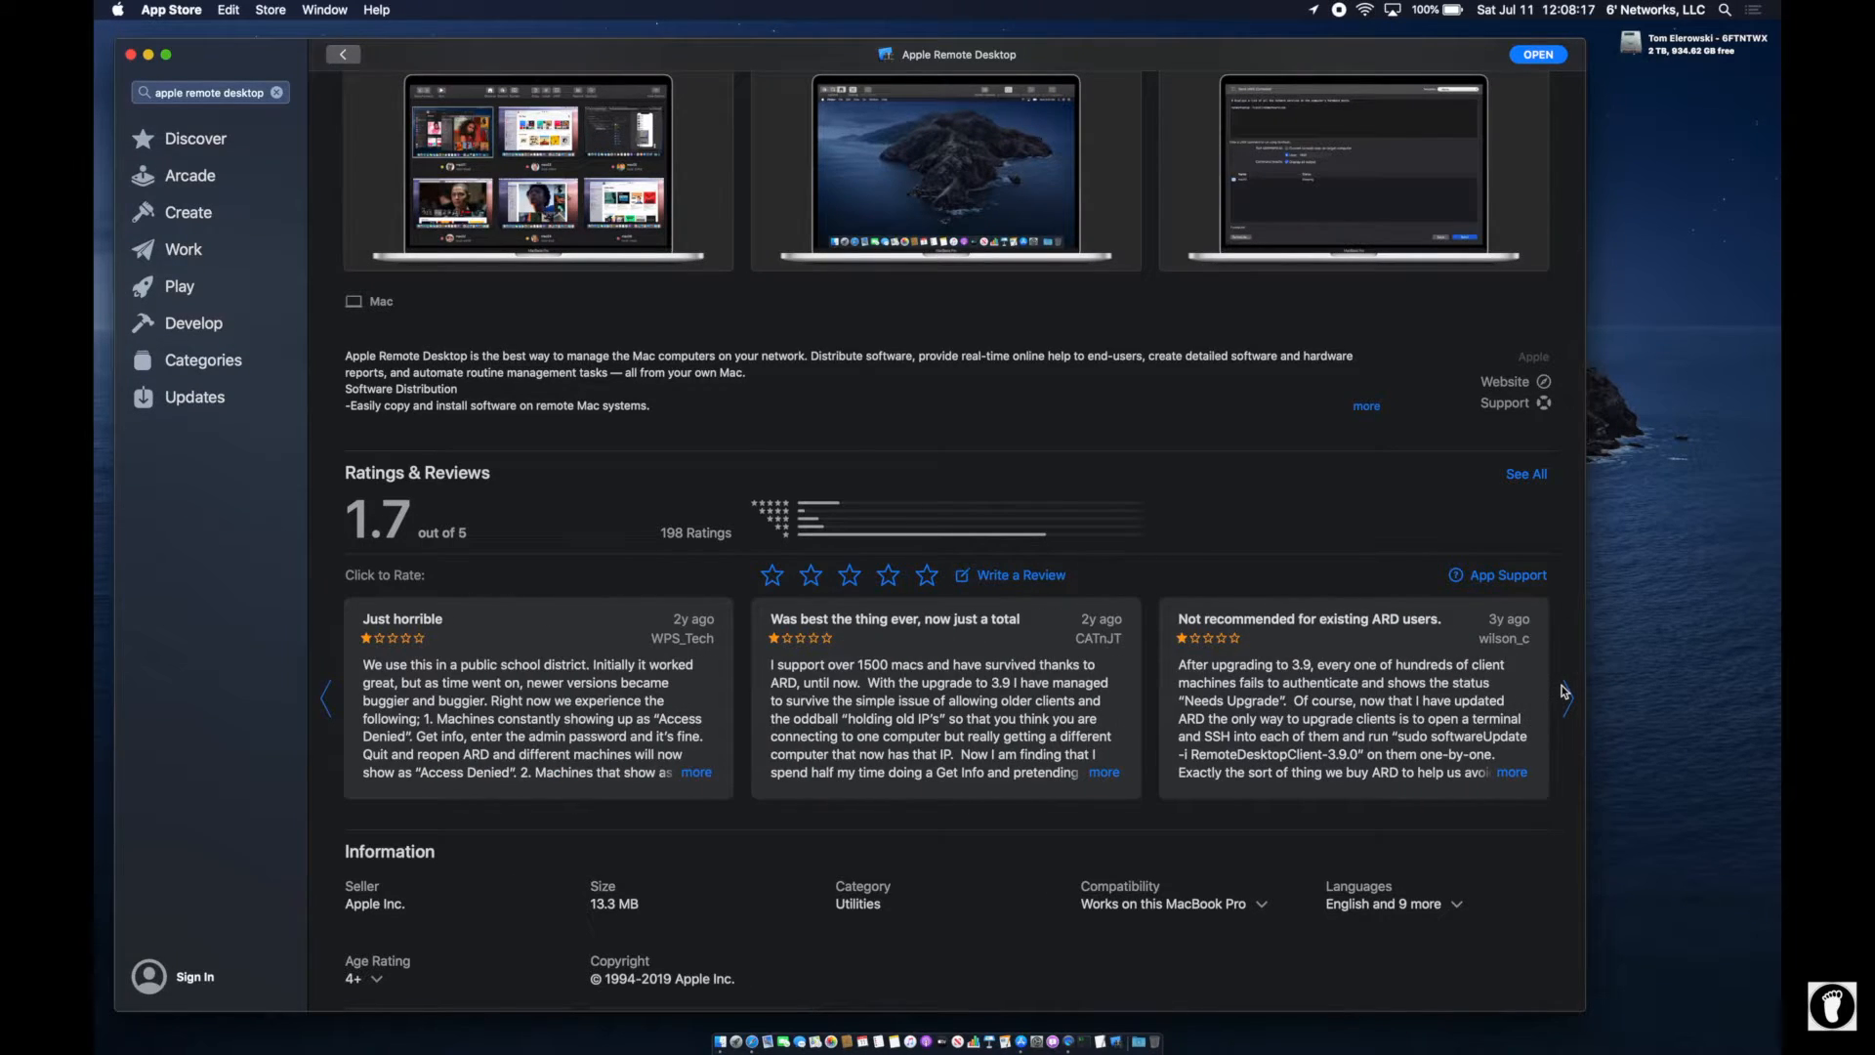
click(1563, 691)
click(1562, 691)
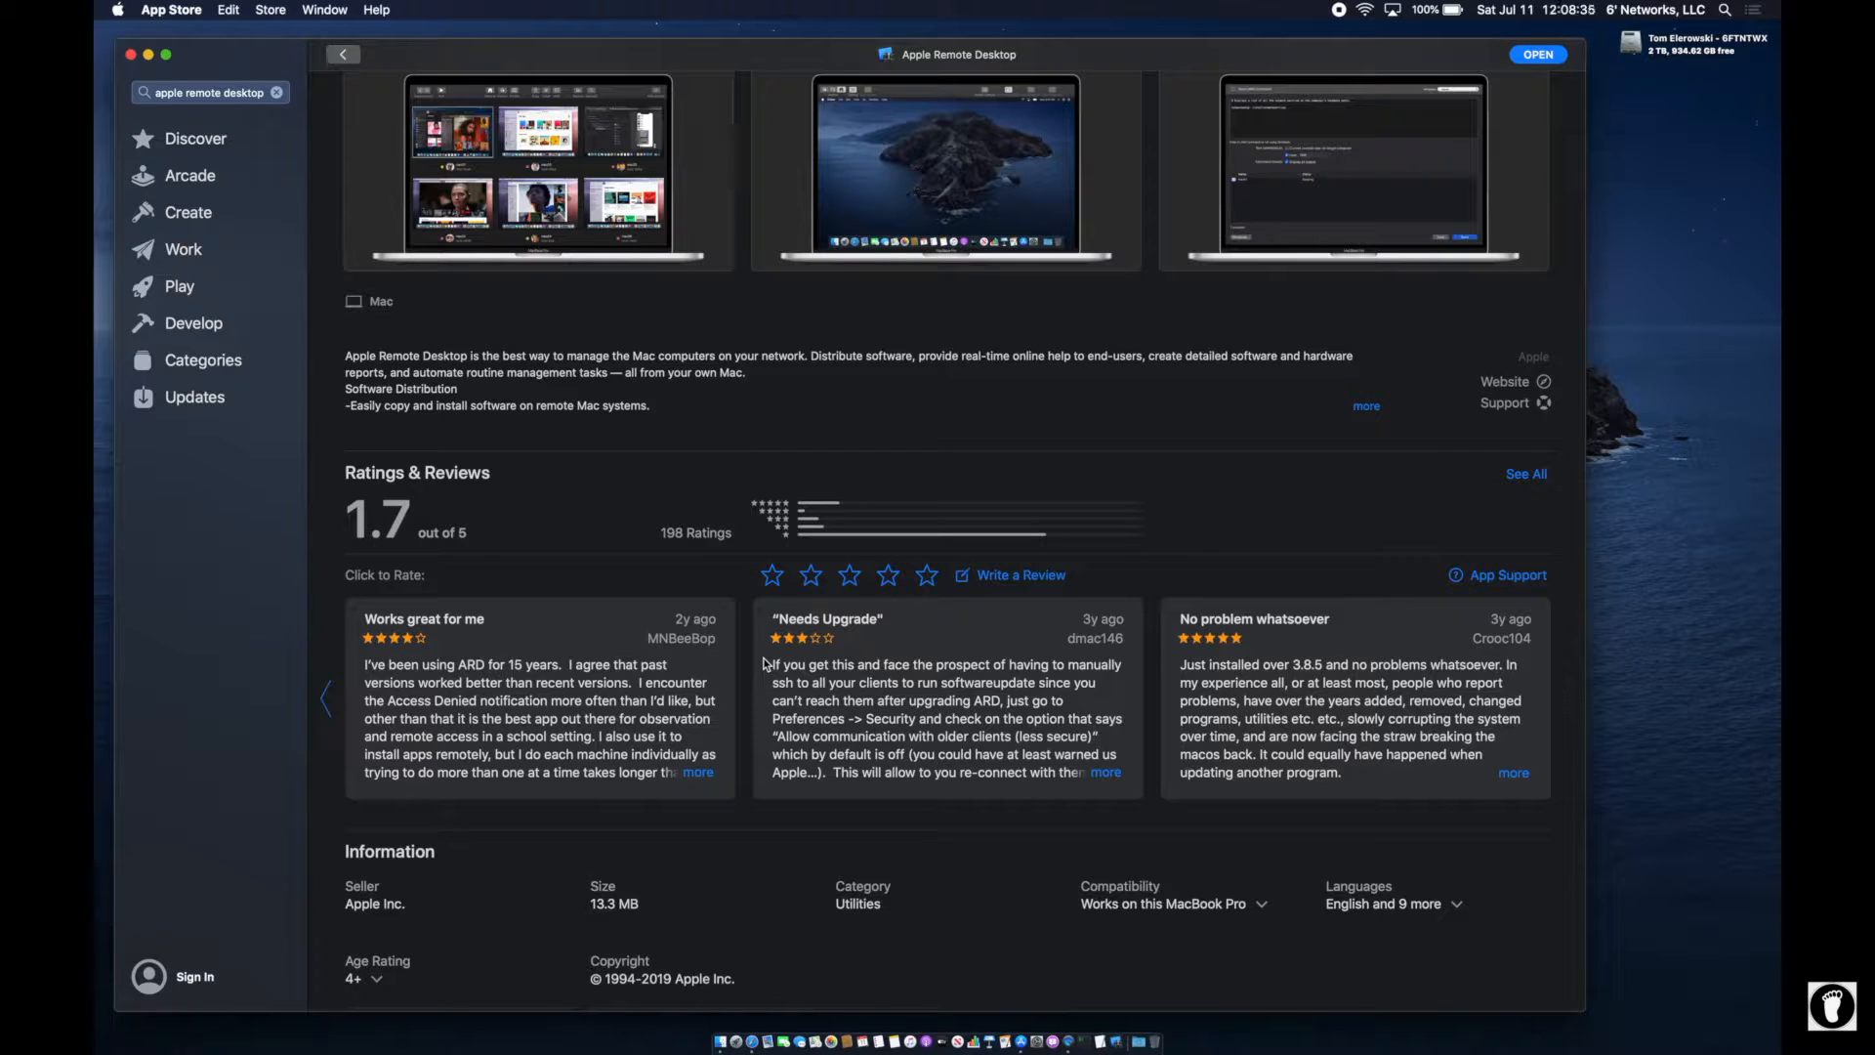
scroll(527, 508, up, 5)
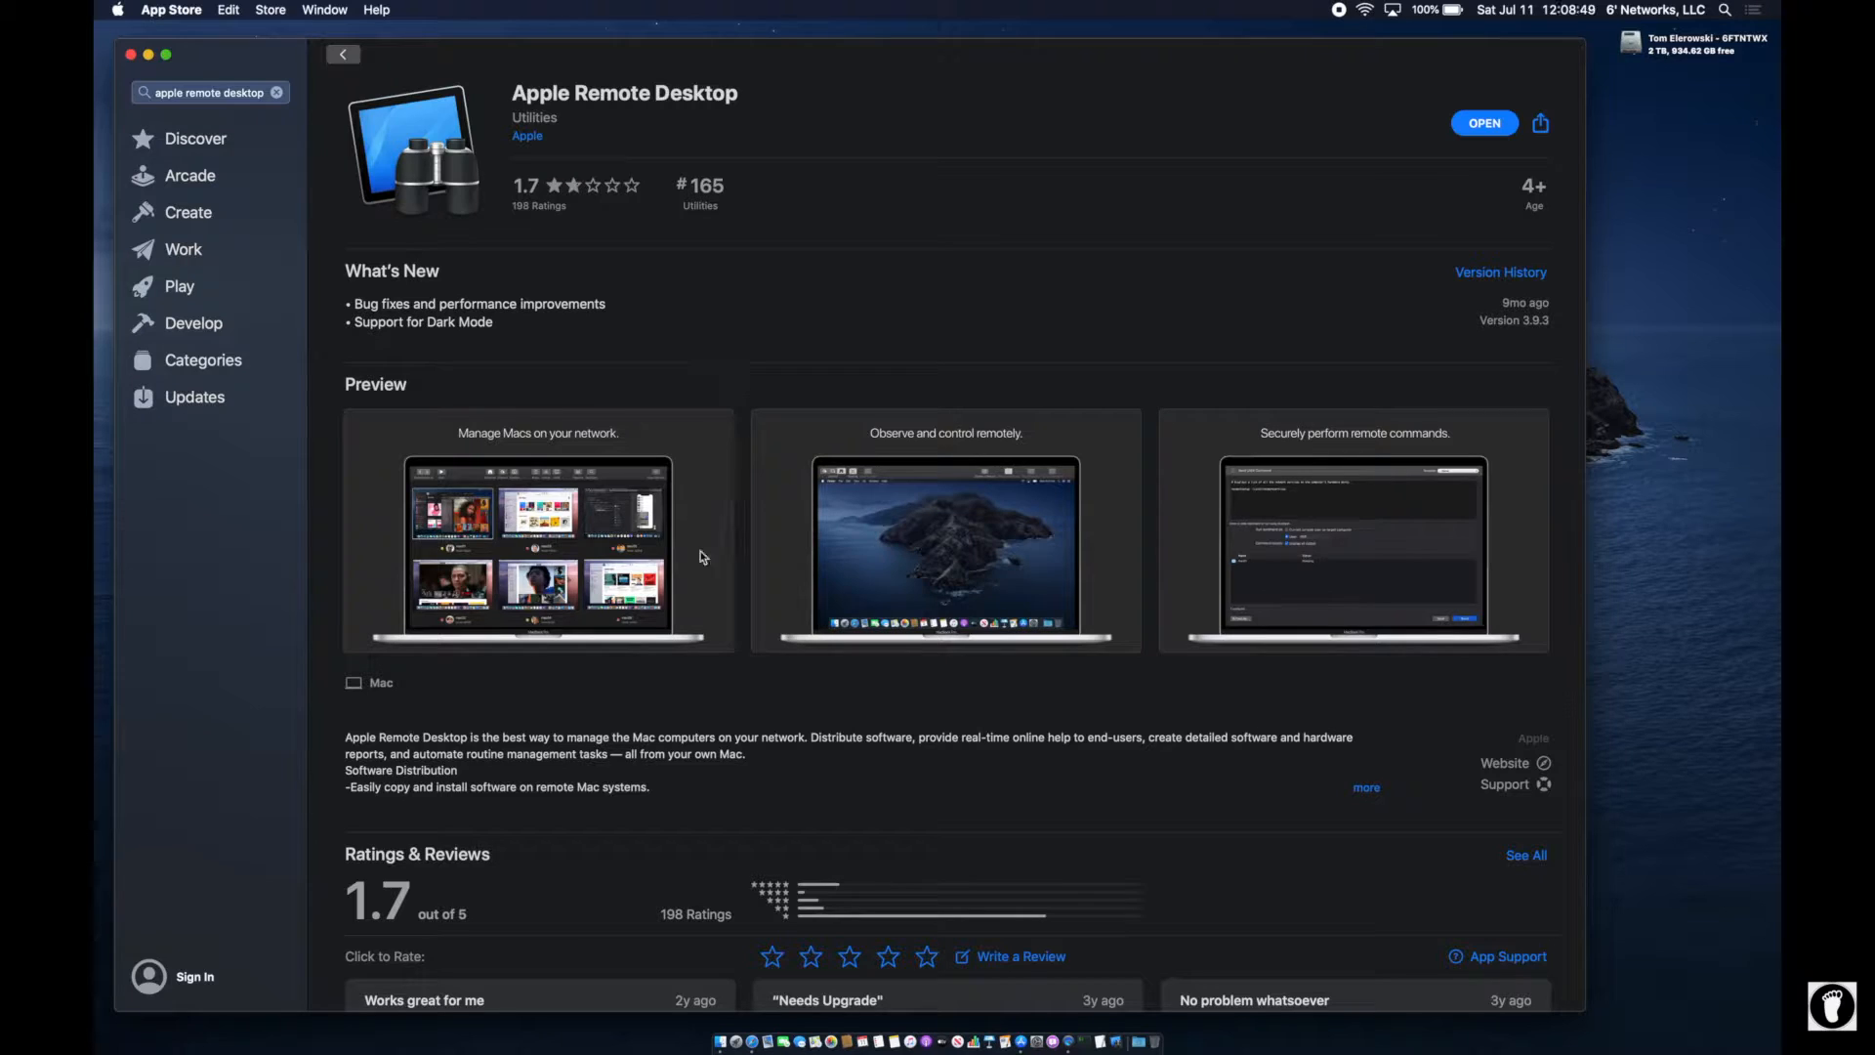
- Launch Remote Desktop, hide the other applications' windows and agree to the software license agreement
click(1123, 1043)
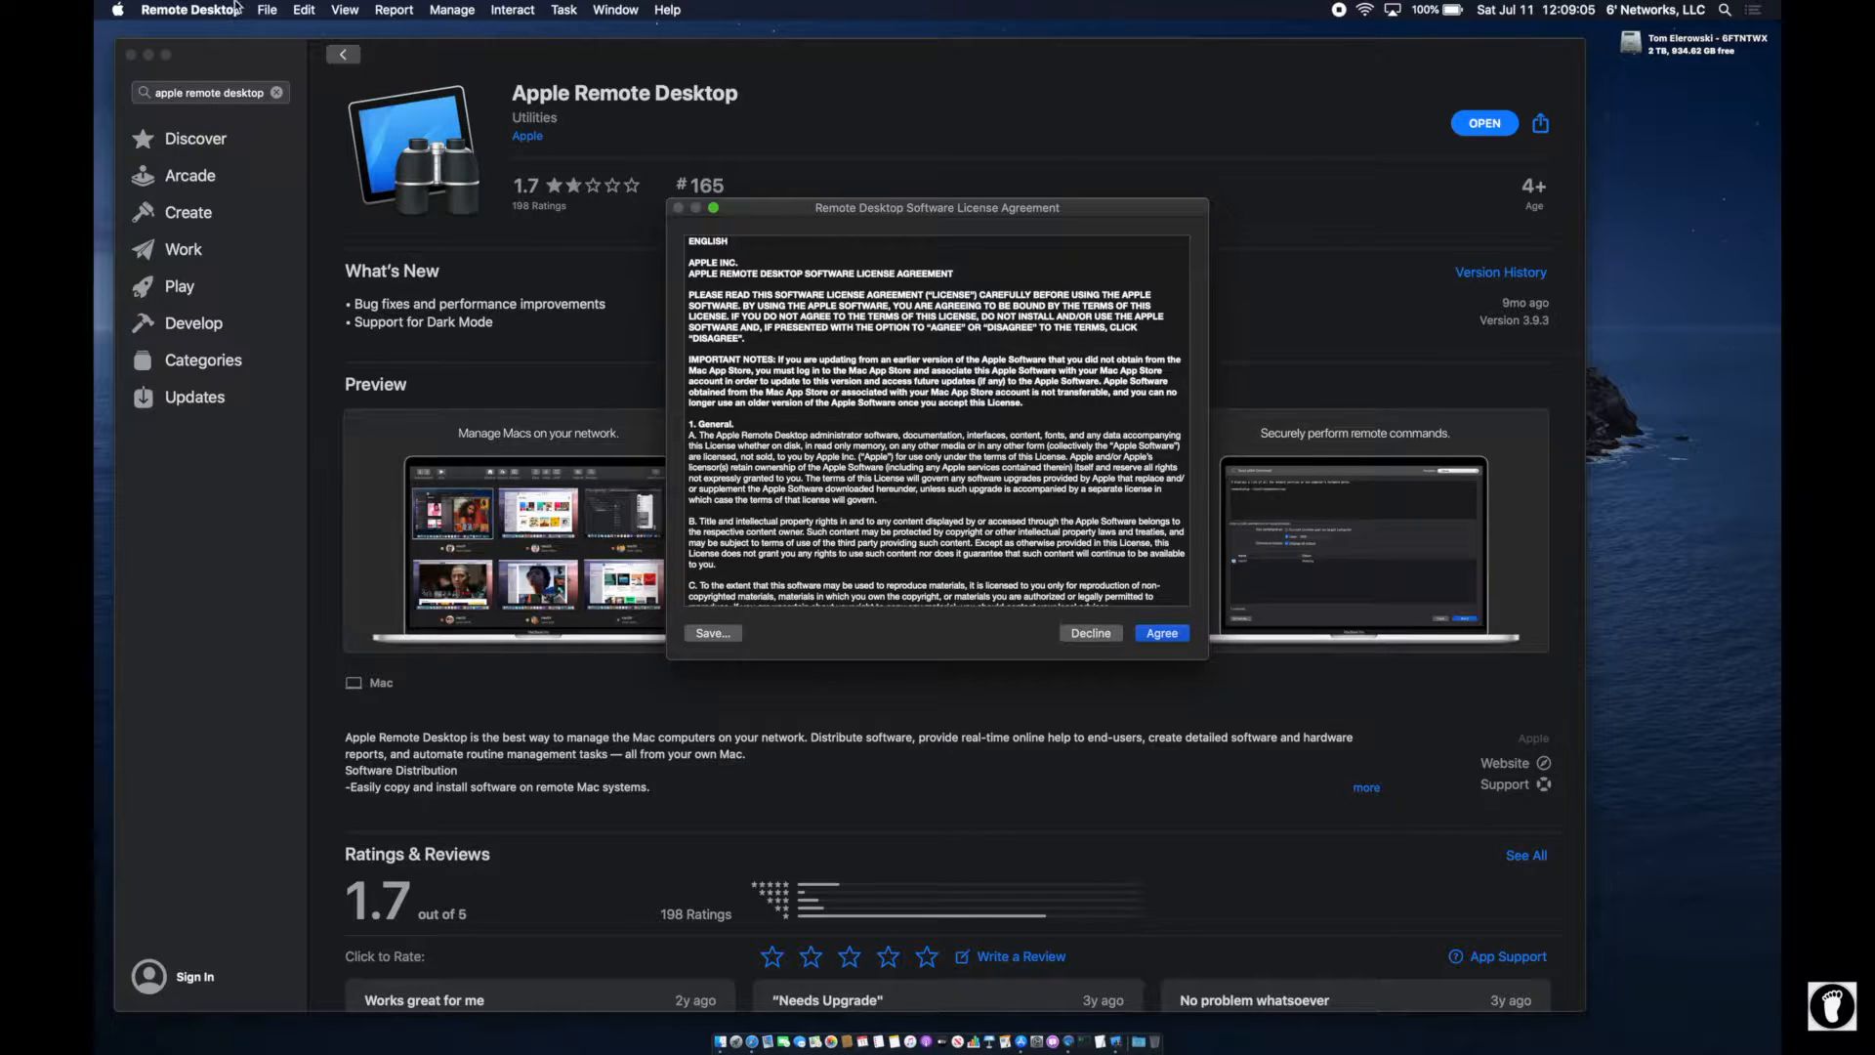
click(433, 63)
drag(180, 9, 195, 182)
click(192, 12)
click(217, 176)
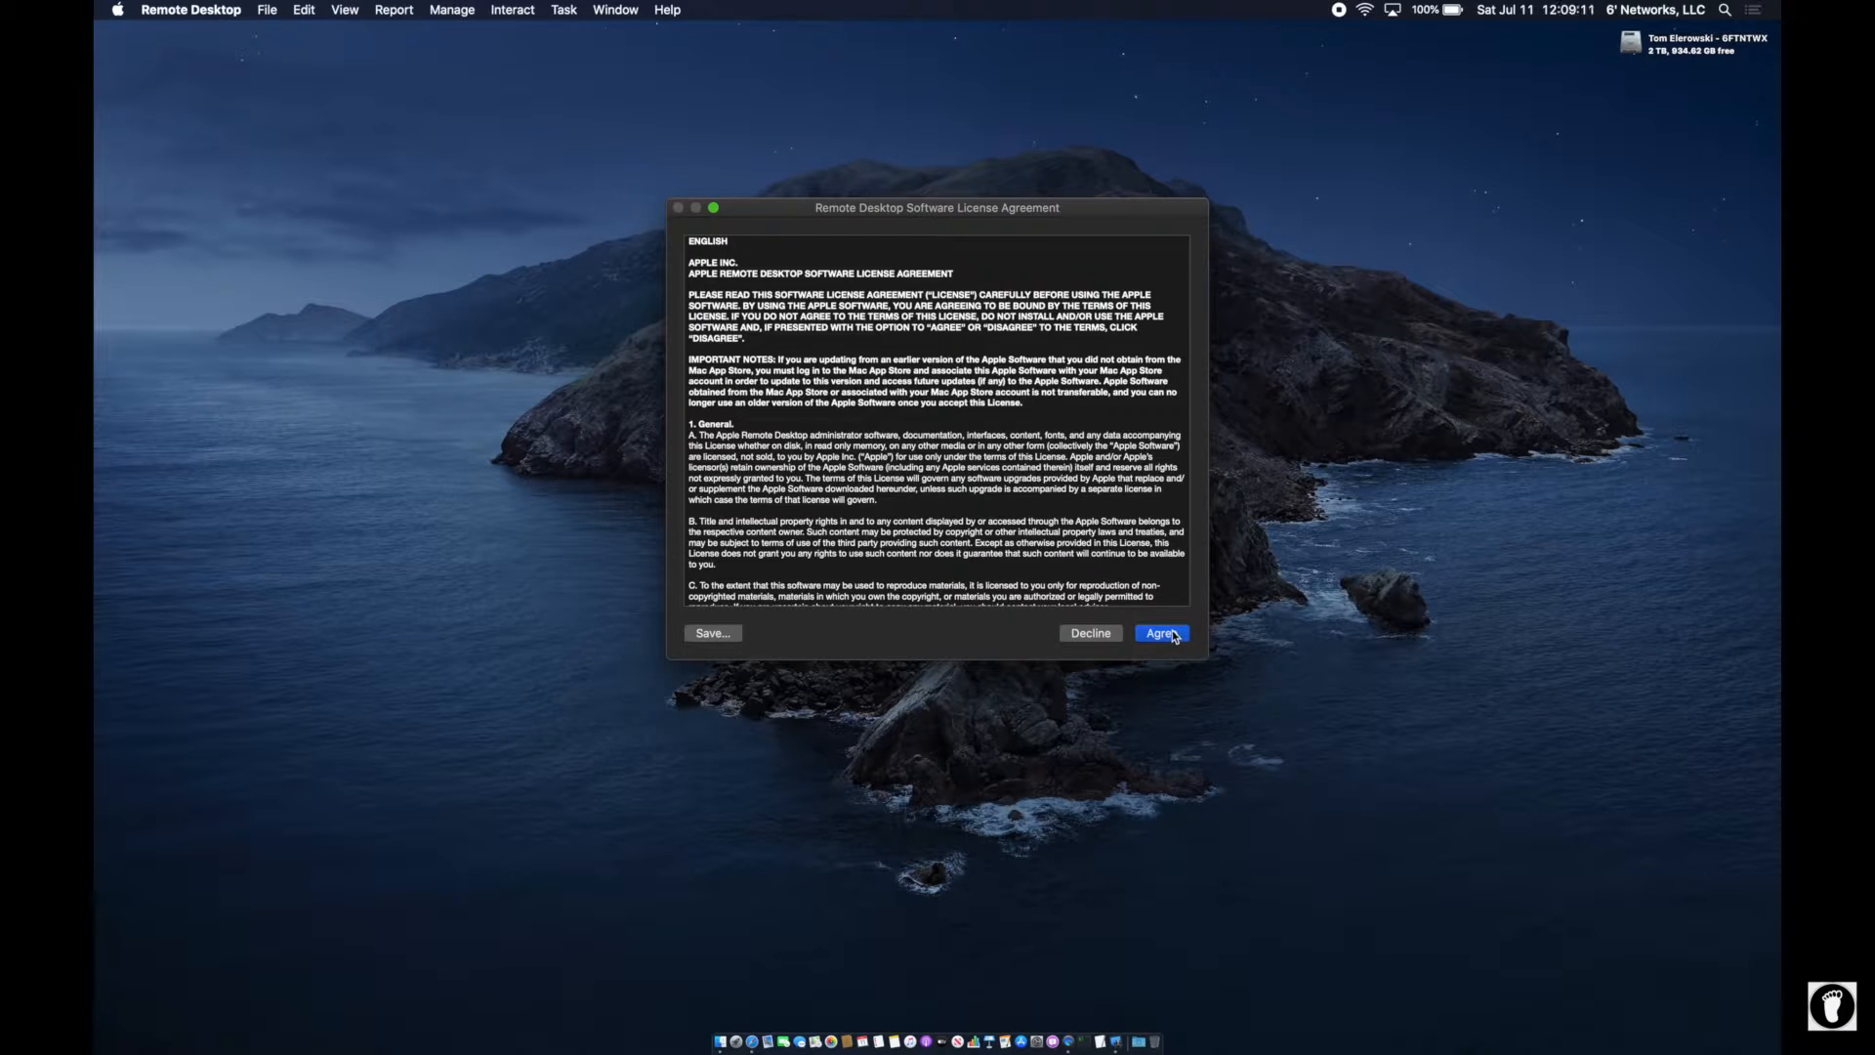
click(1175, 637)
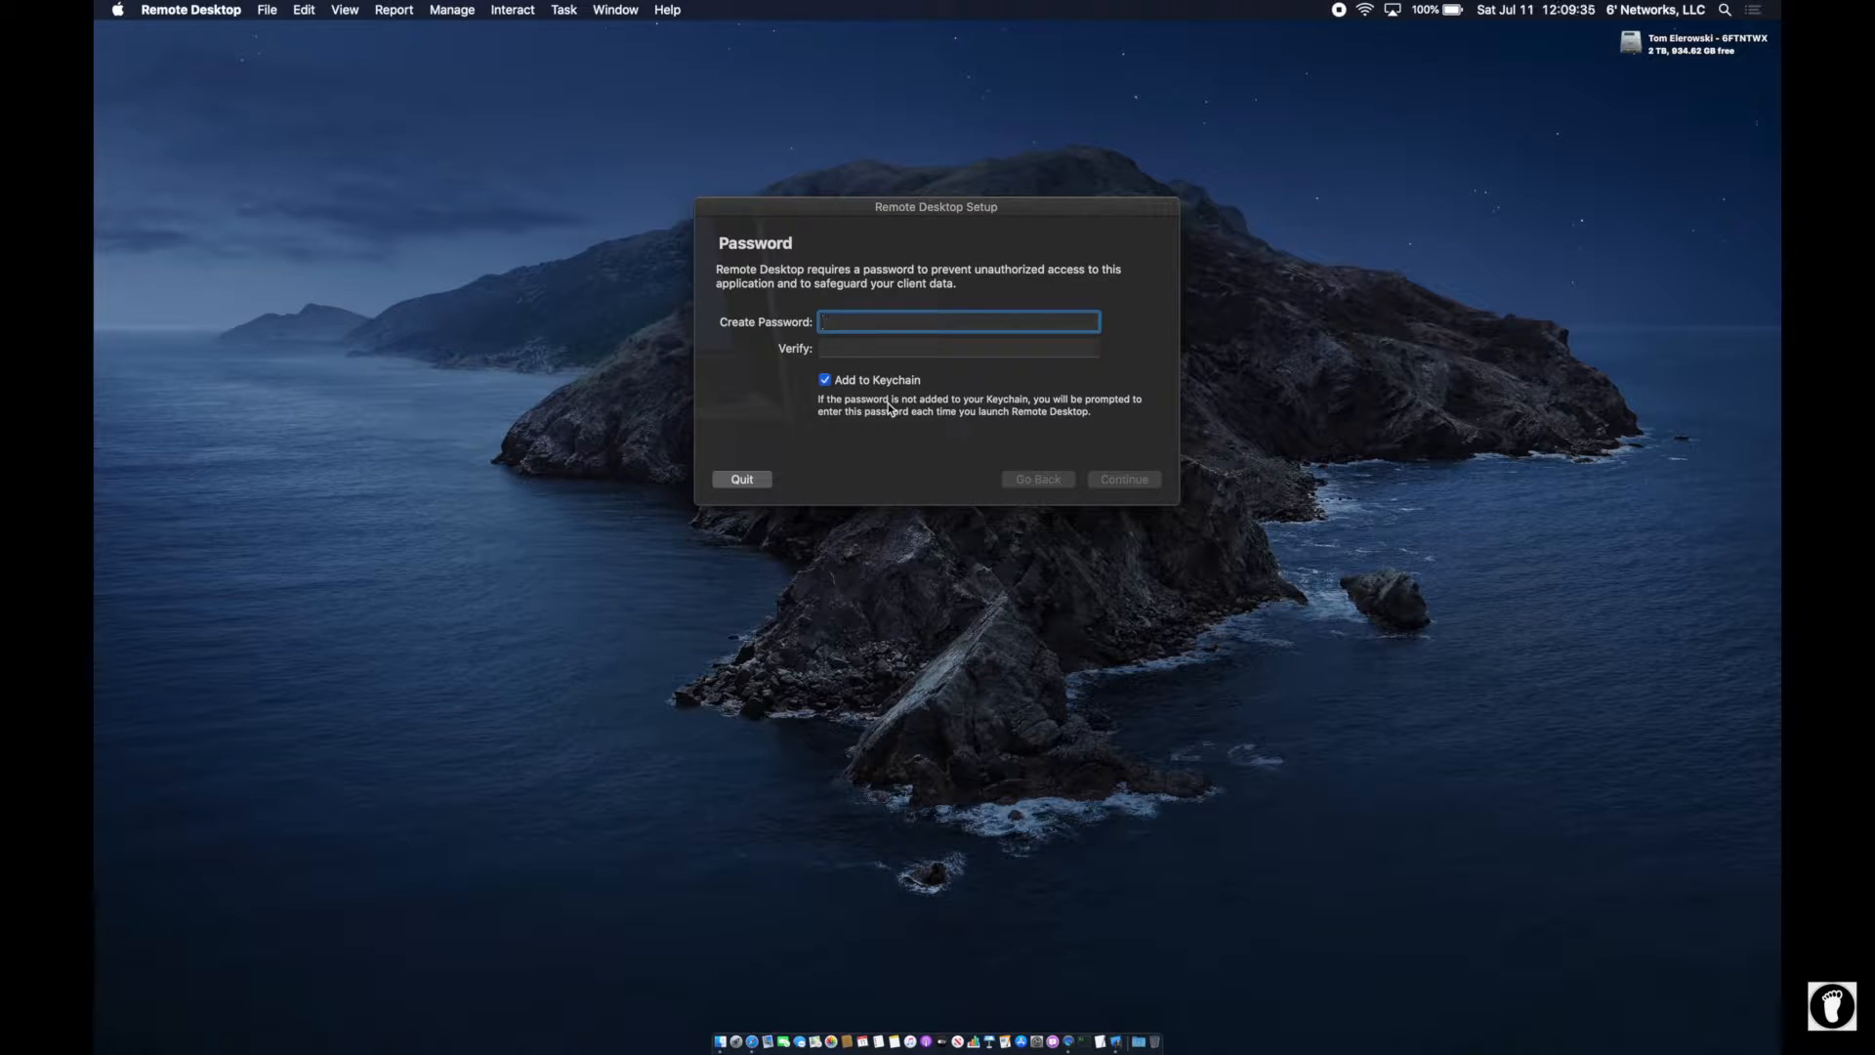
- Create and verify the Remote Desktop password with Add to Keychain enabled, and finish setup with the default report collection options
text(********)
key(Tab)
text(********)
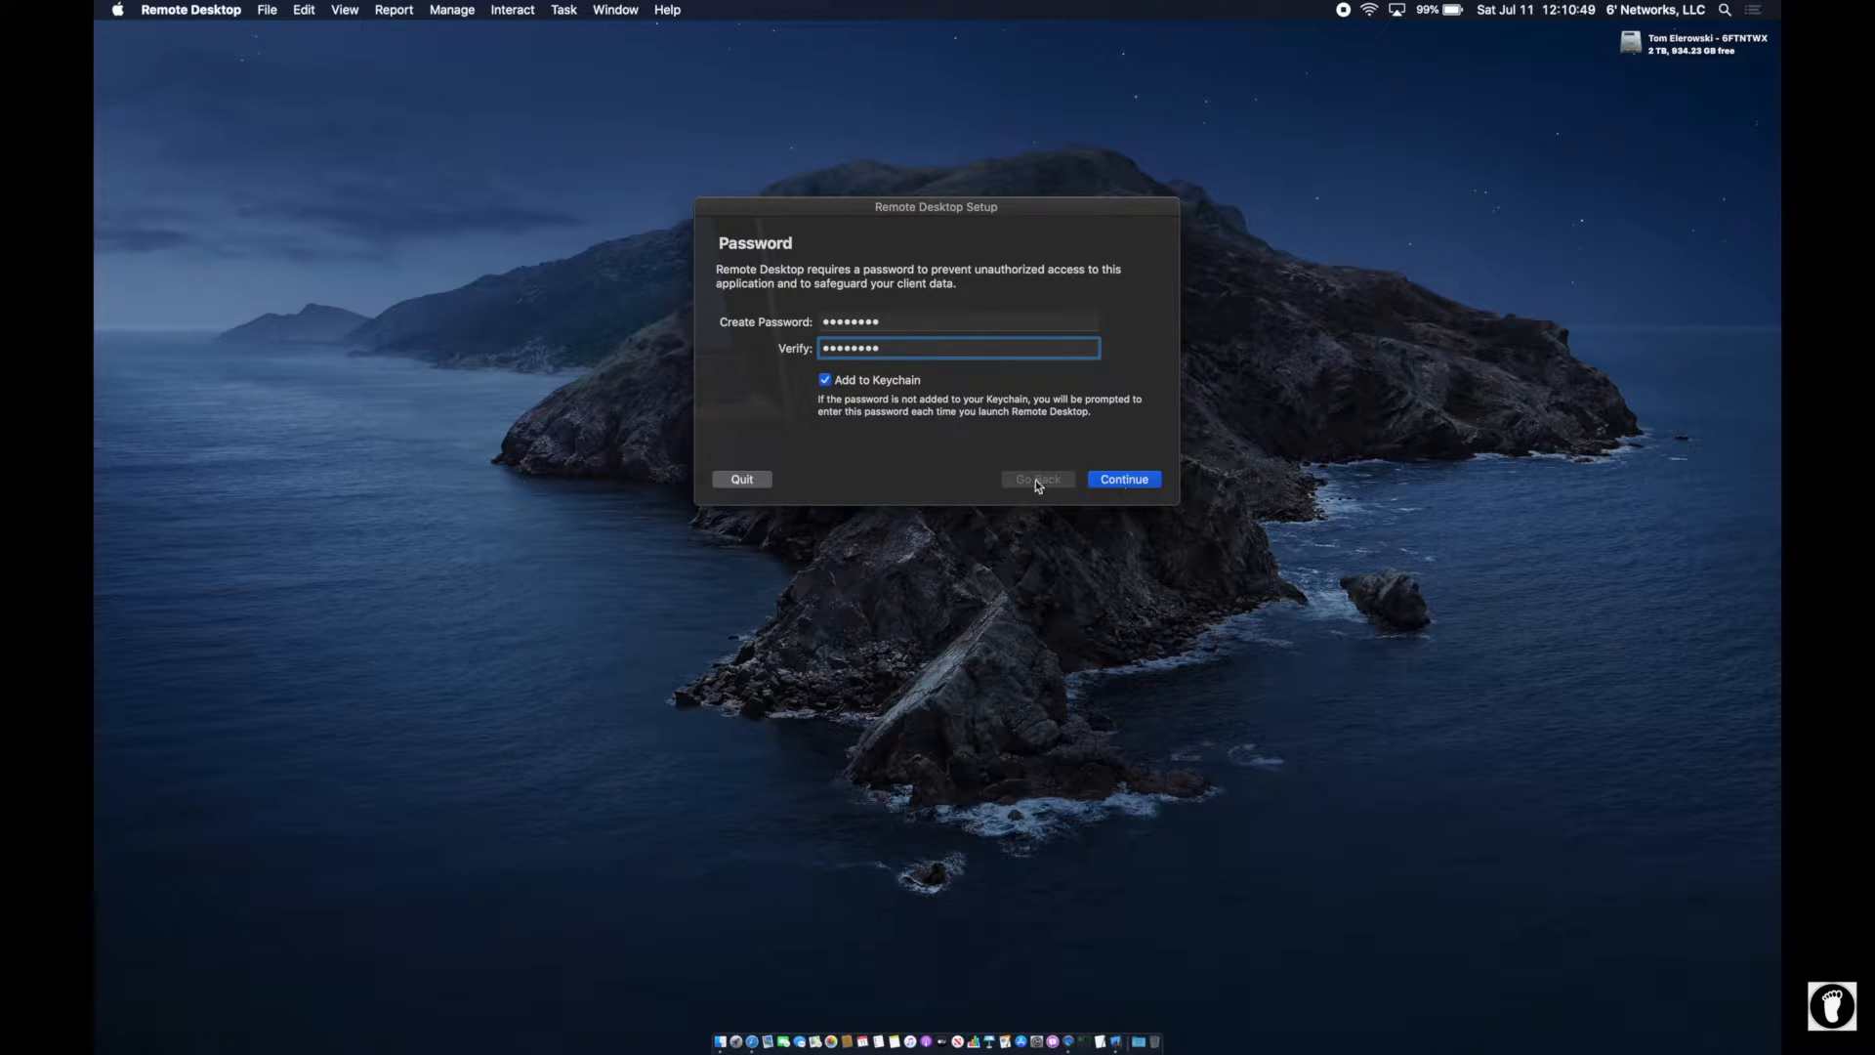
click(1122, 480)
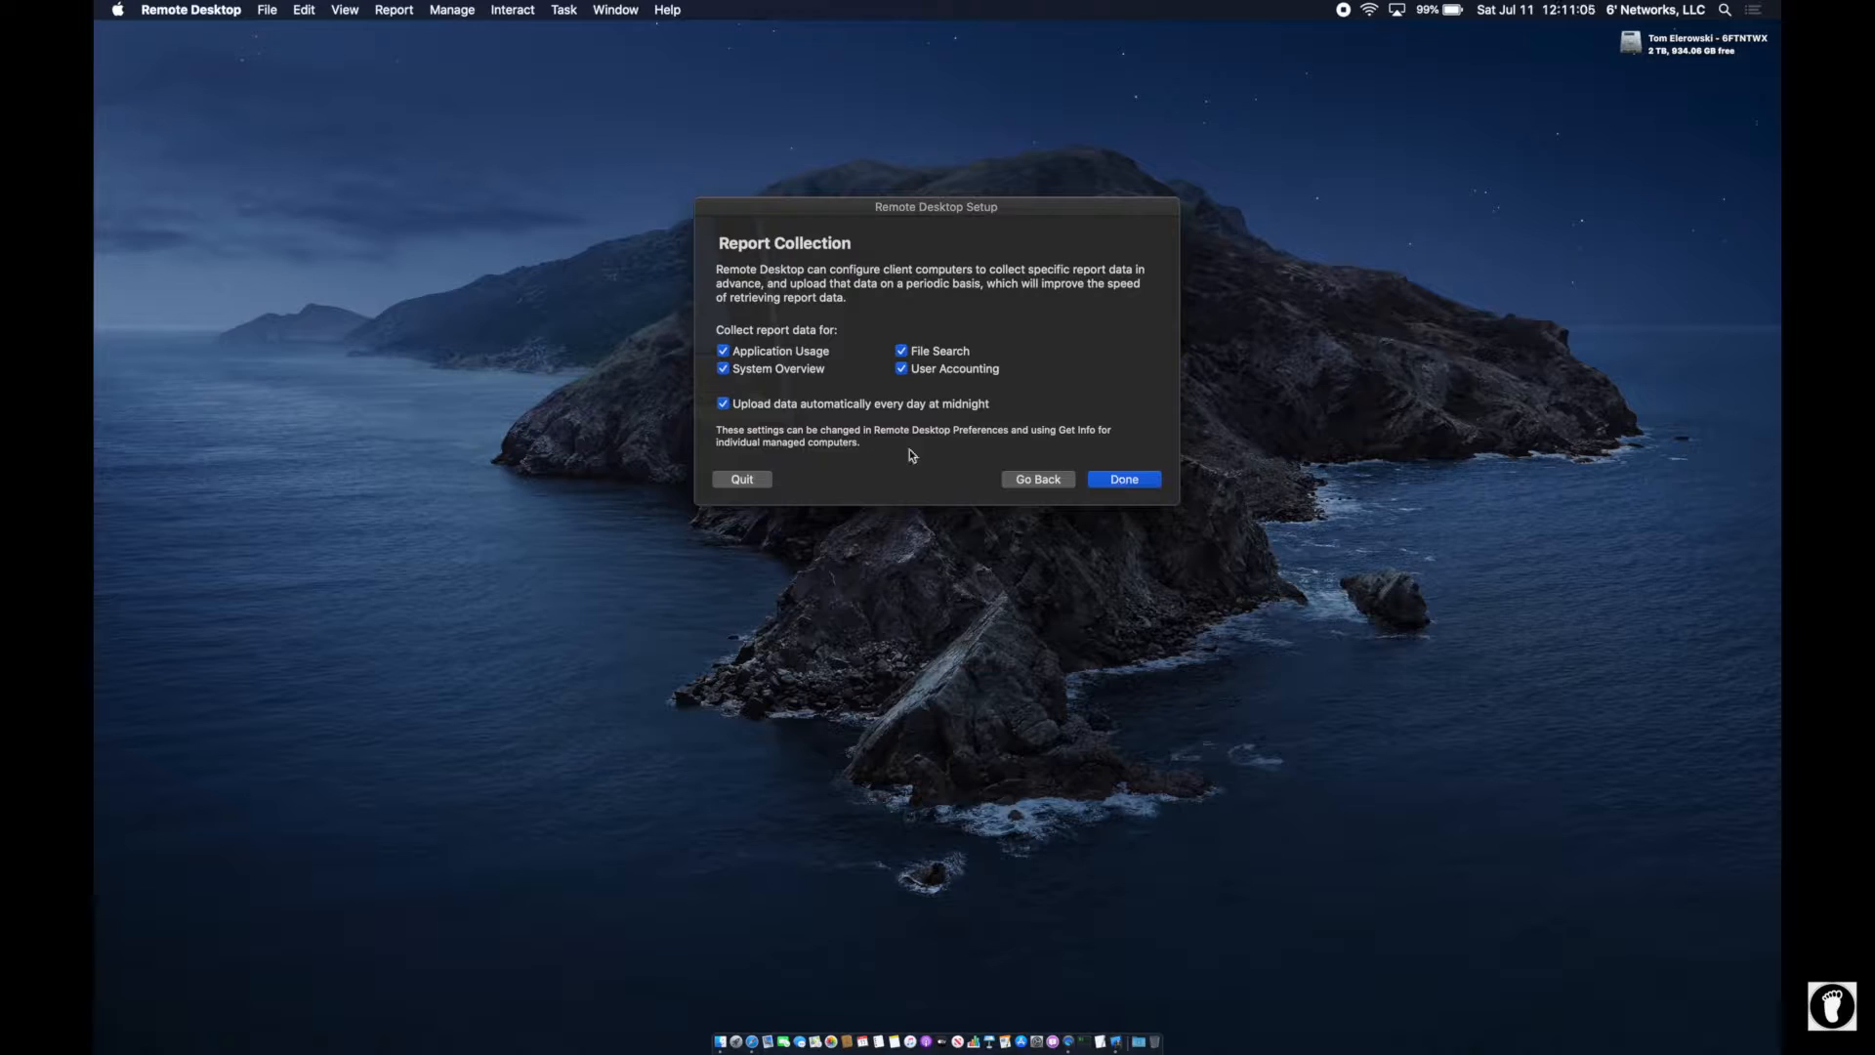
click(1124, 478)
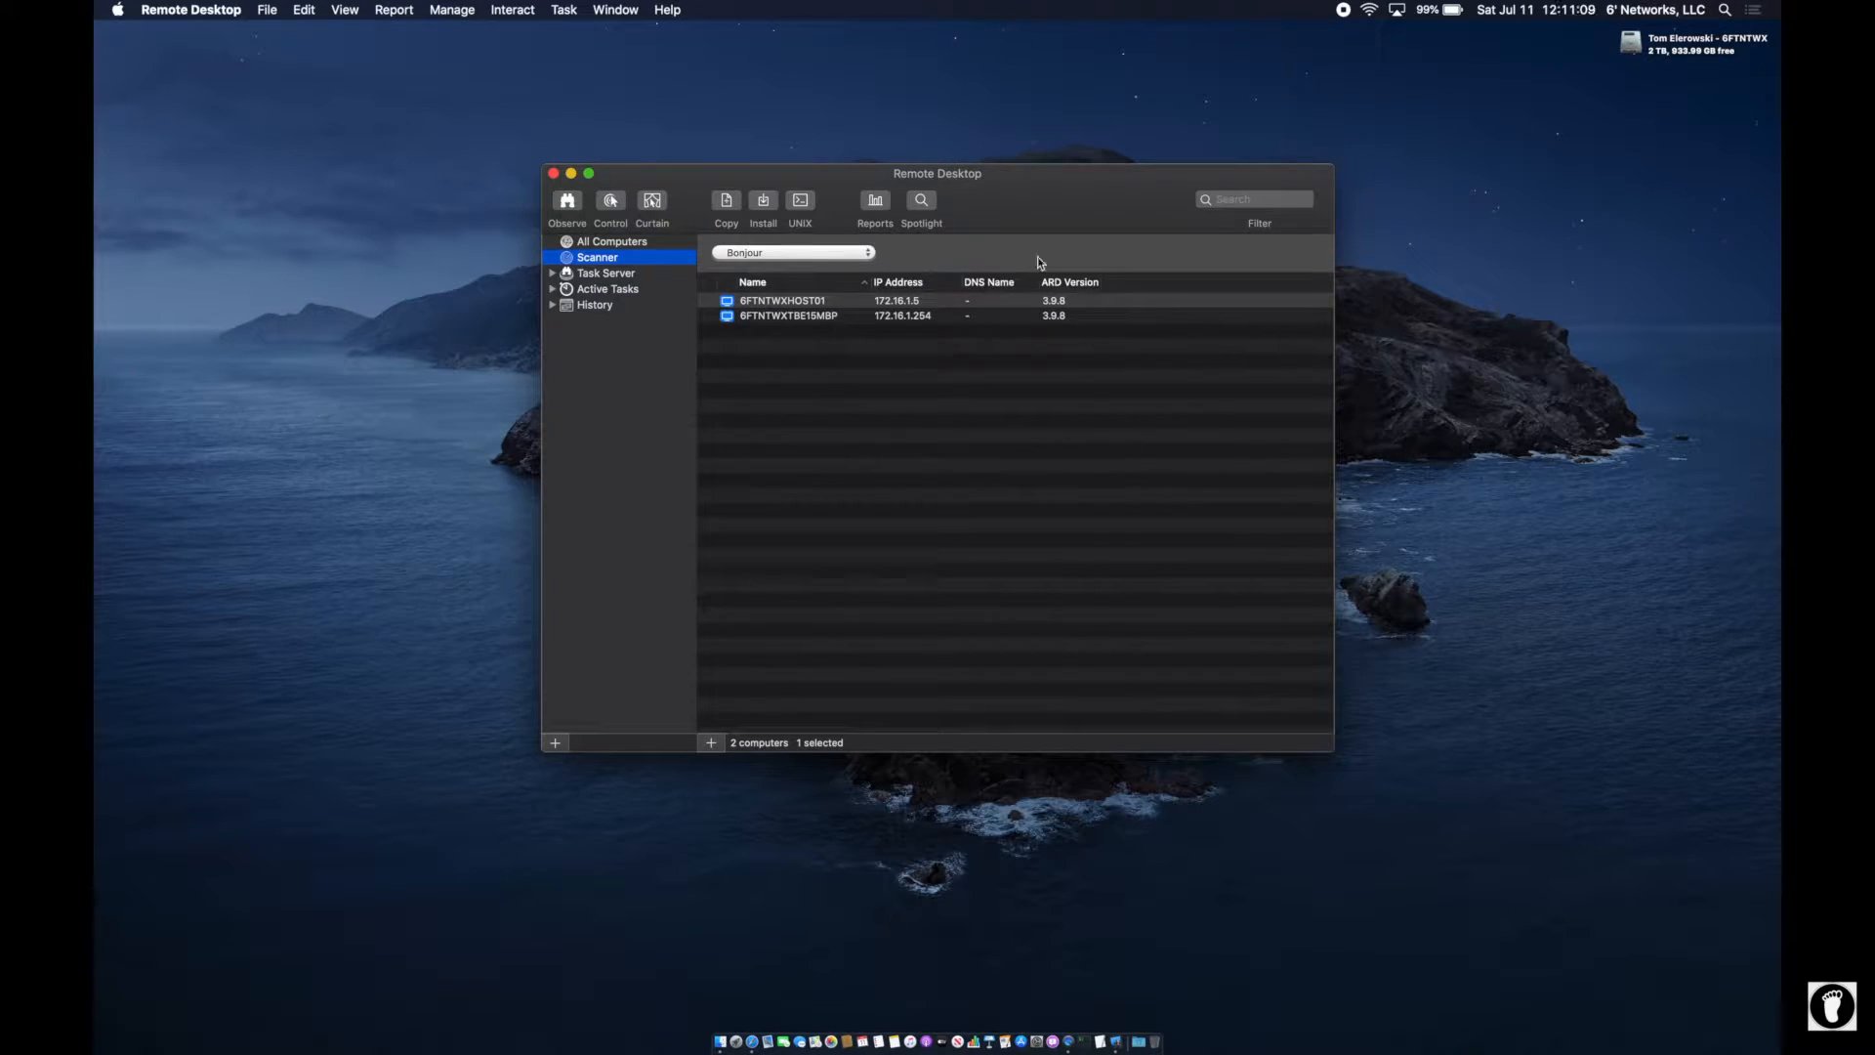
- Enlarge the Remote Desktop main window and reposition it around the middle of the desktop
drag(1027, 191, 684, 115)
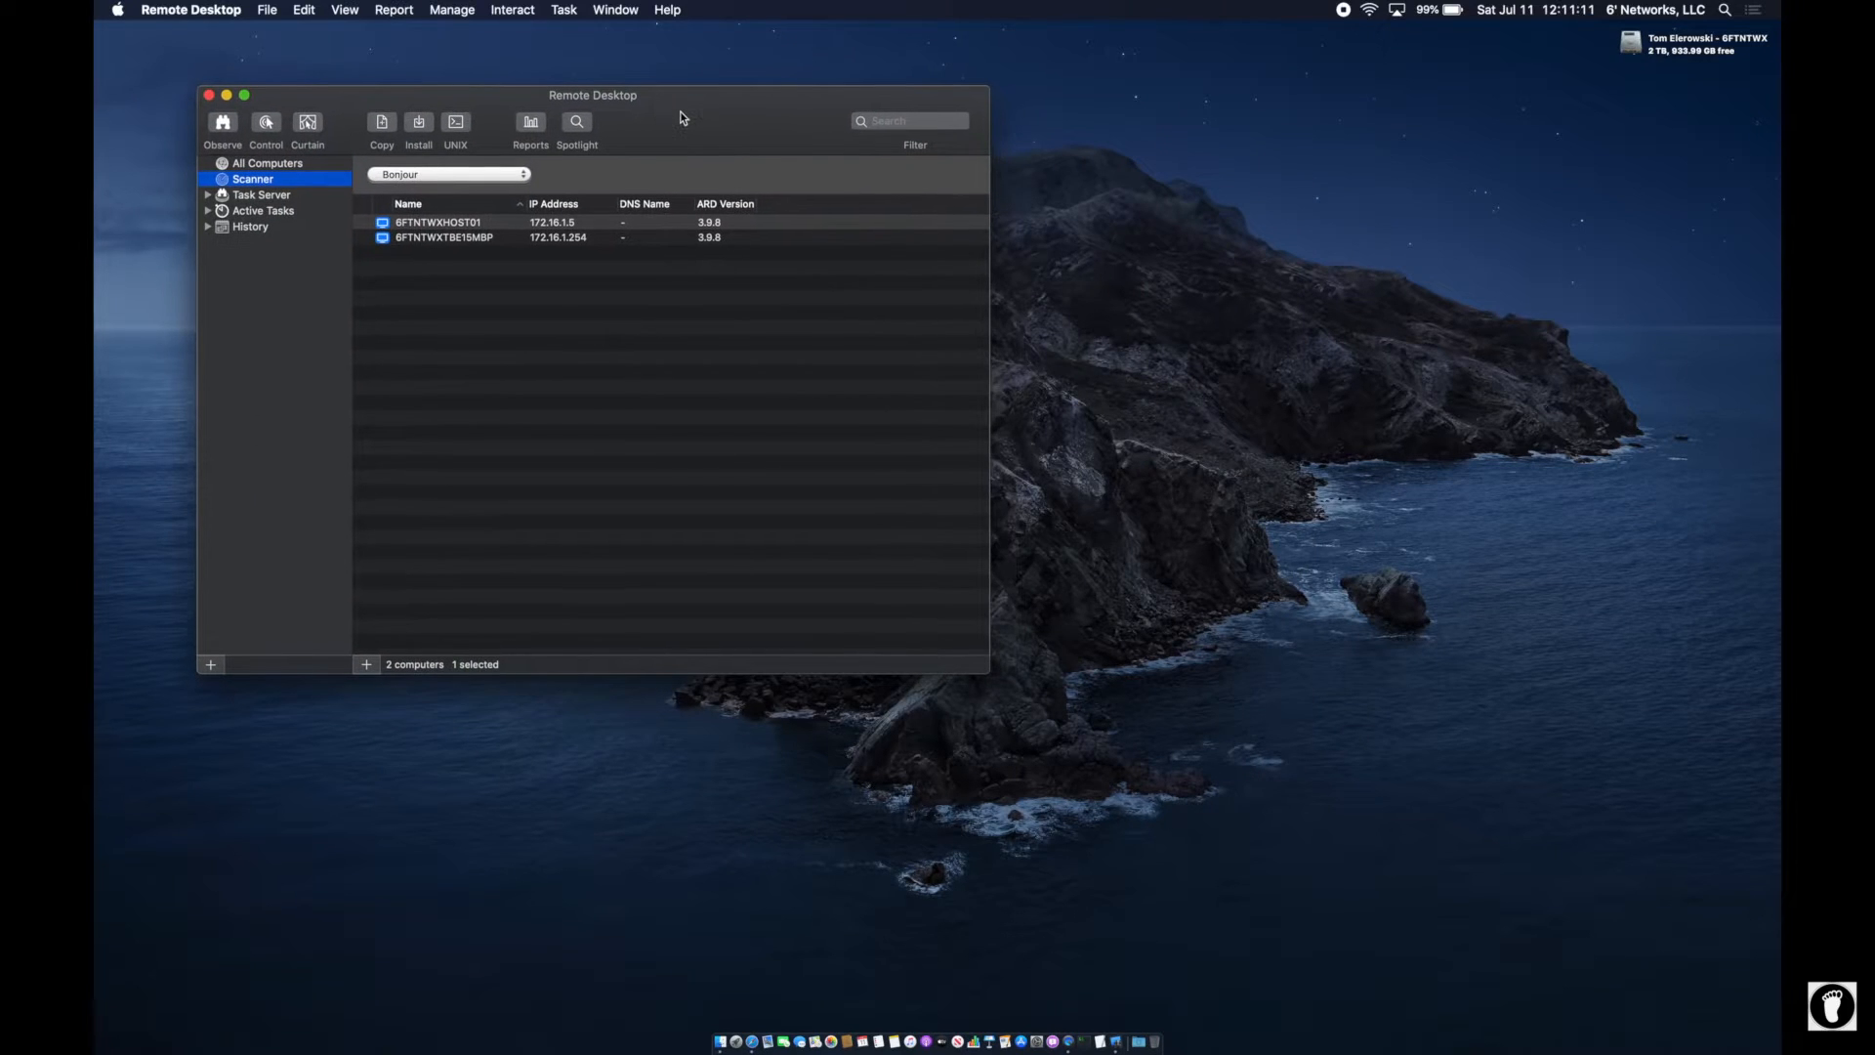
drag(987, 670, 1494, 850)
drag(663, 115, 799, 172)
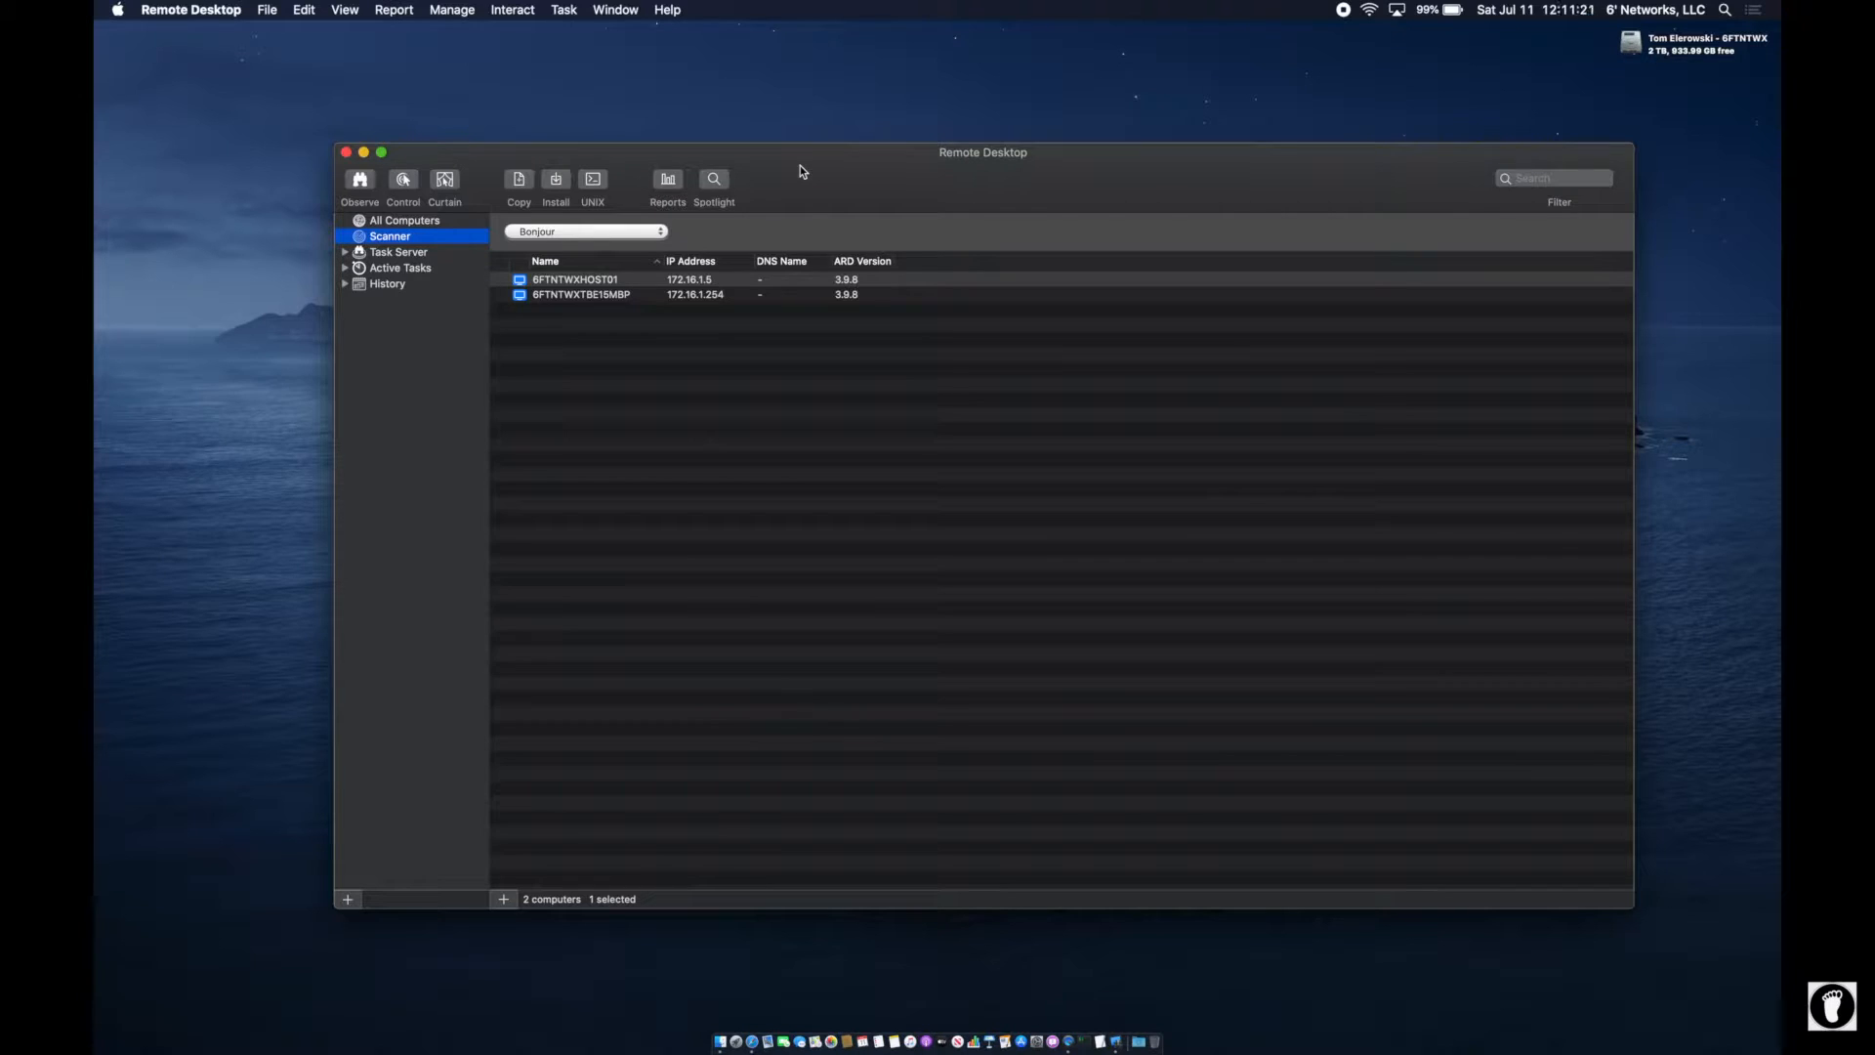
- Show the All Computers list and examine which columns can be displayed in it
click(395, 220)
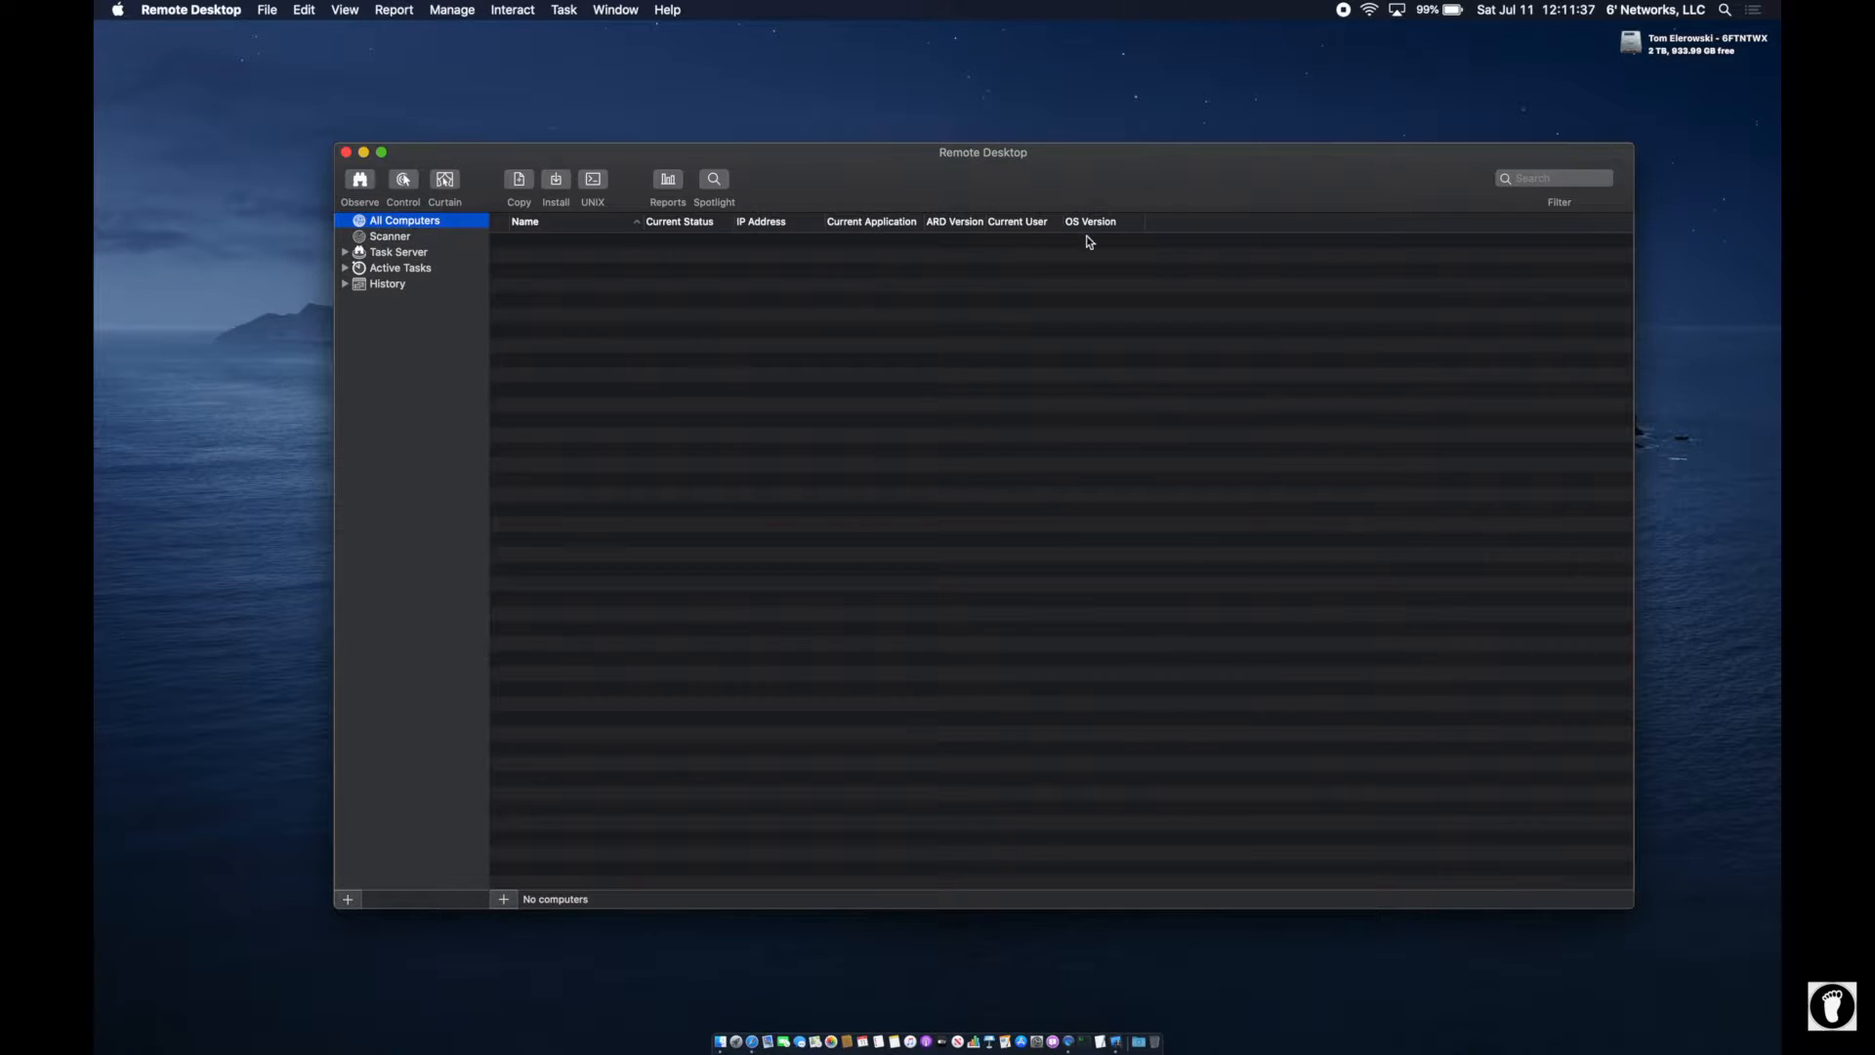
right_click(1177, 227)
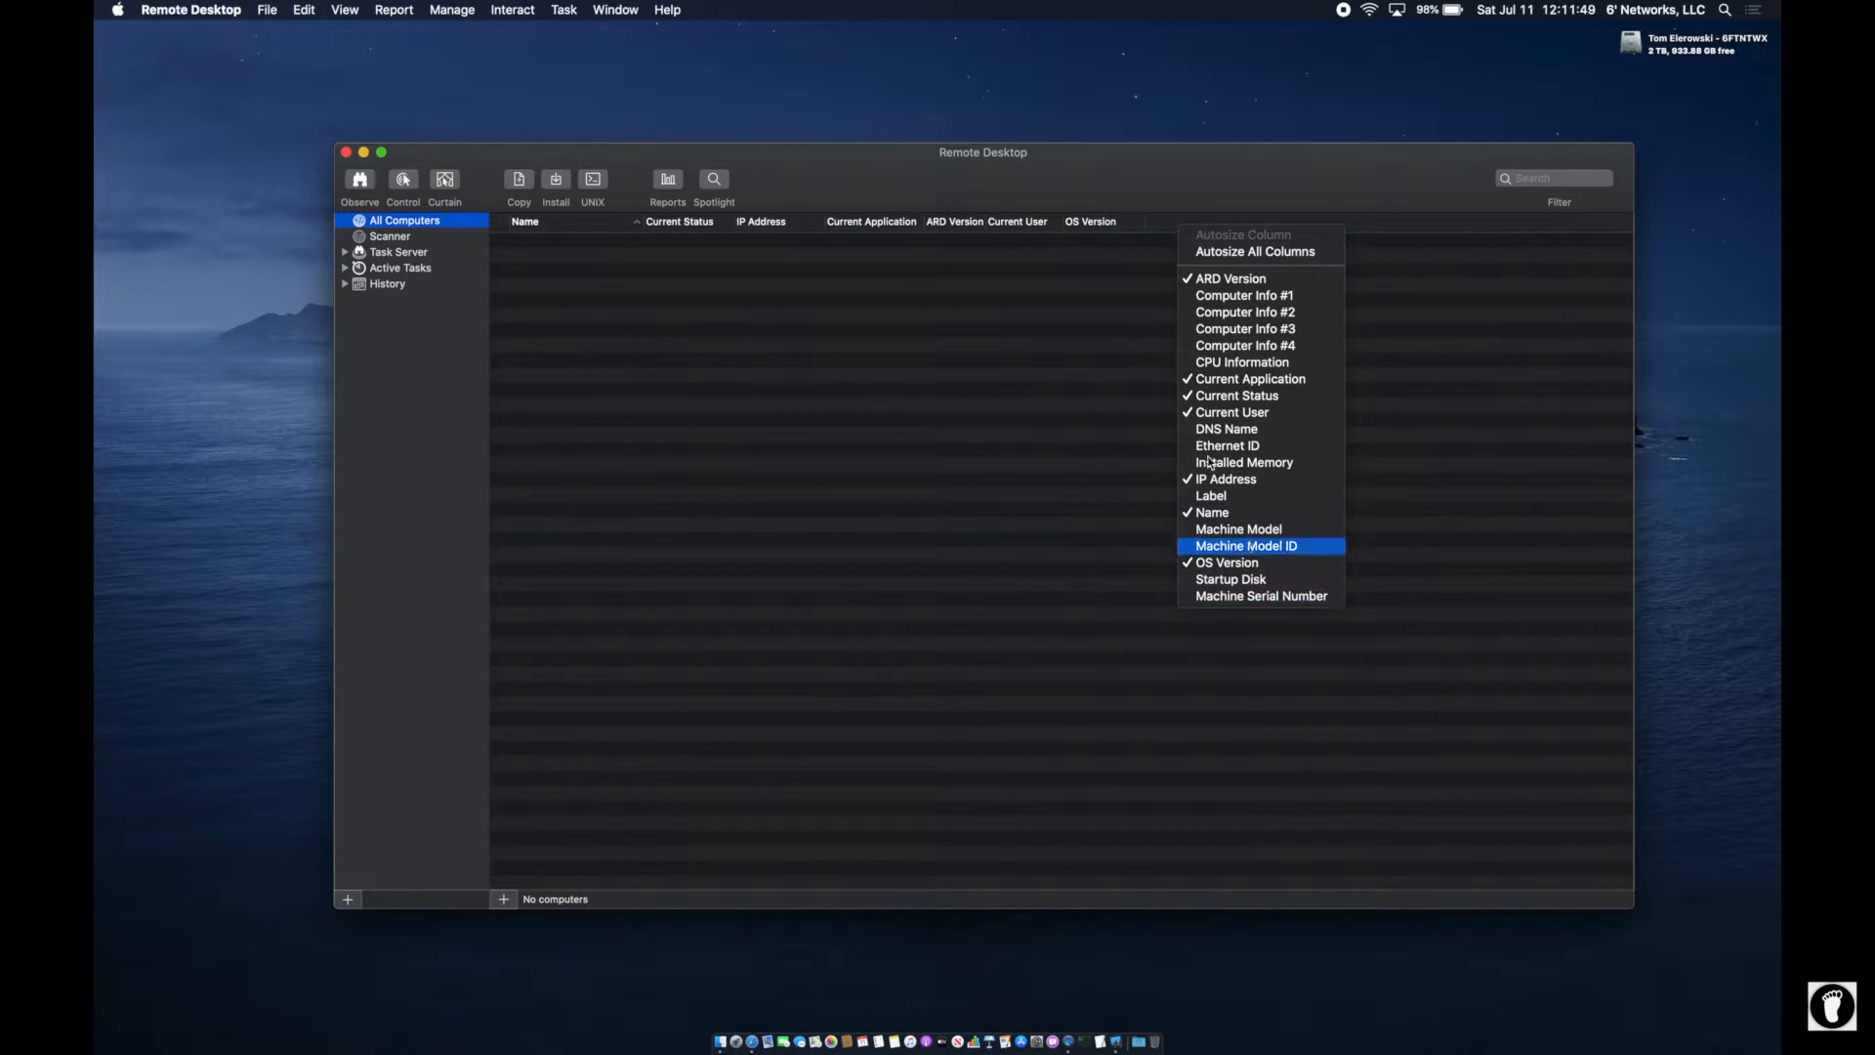
click(1087, 183)
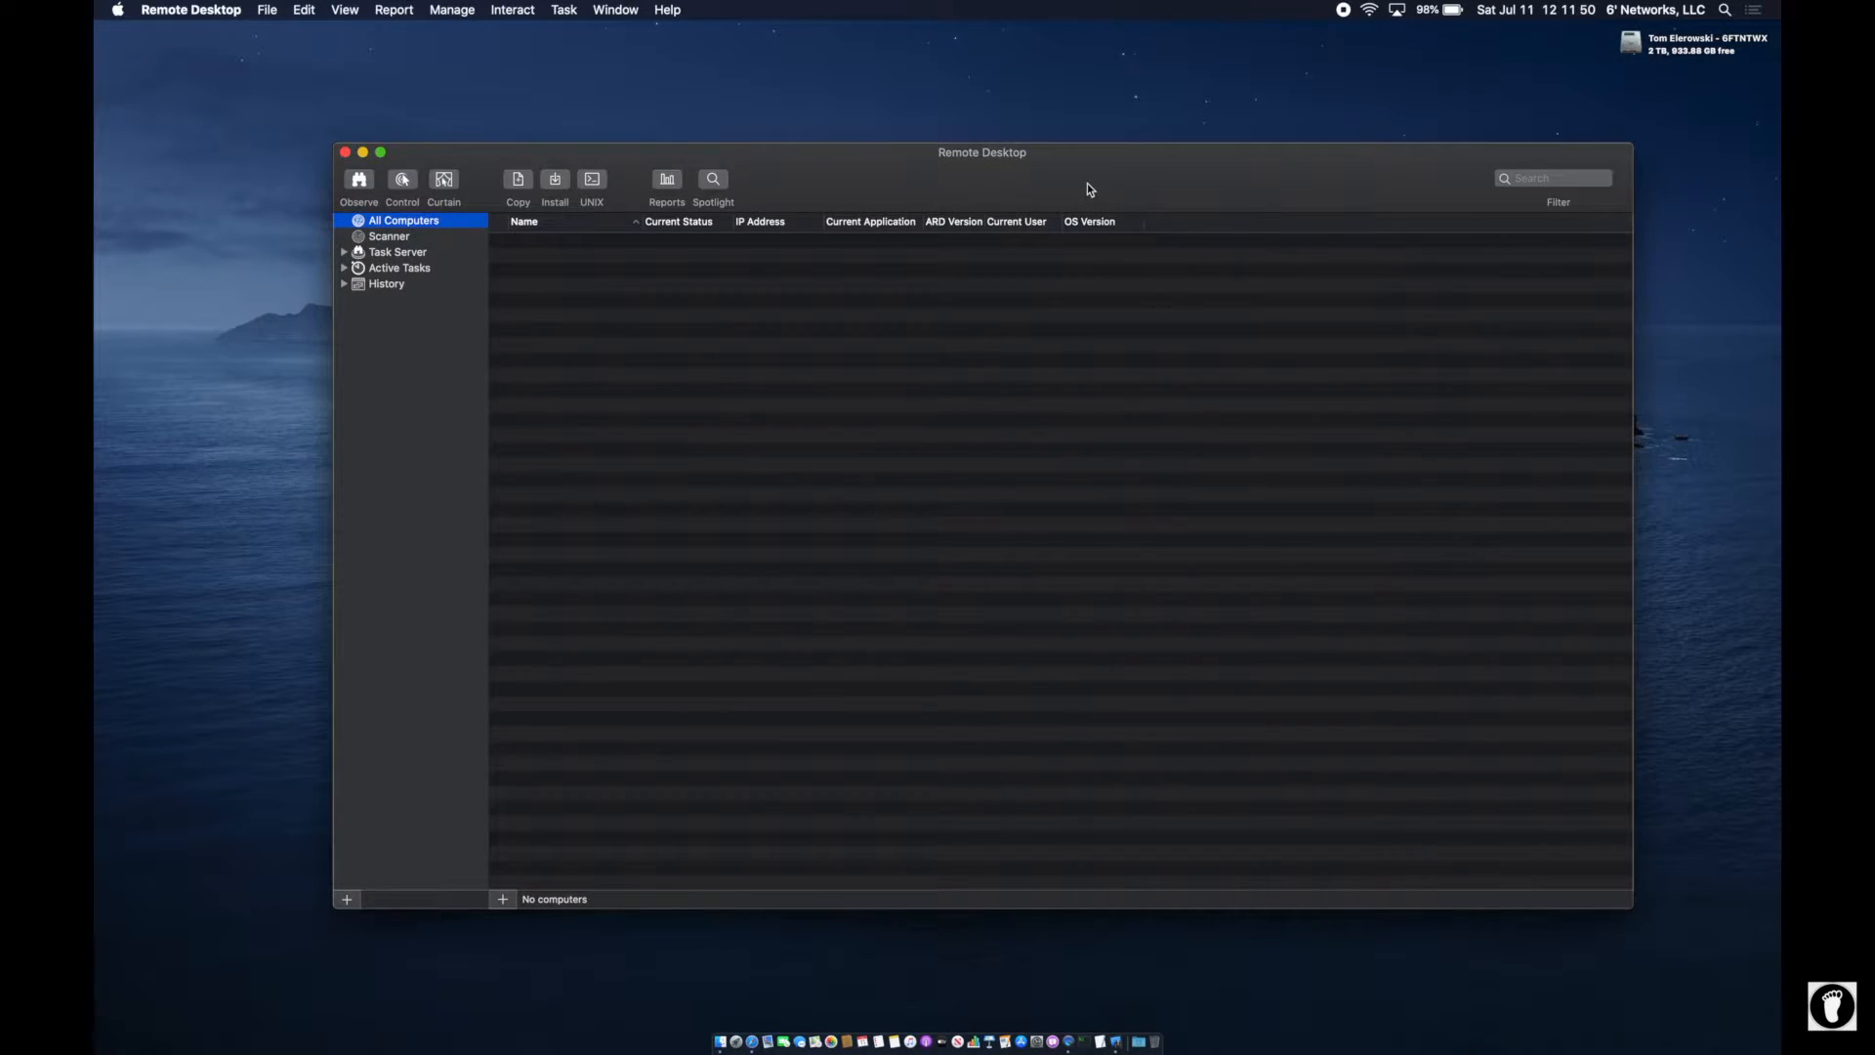
- Examine the Bonjour scanner's computer list and expand the Task Server, Active Tasks and History sections, ending back at the scanner
click(380, 238)
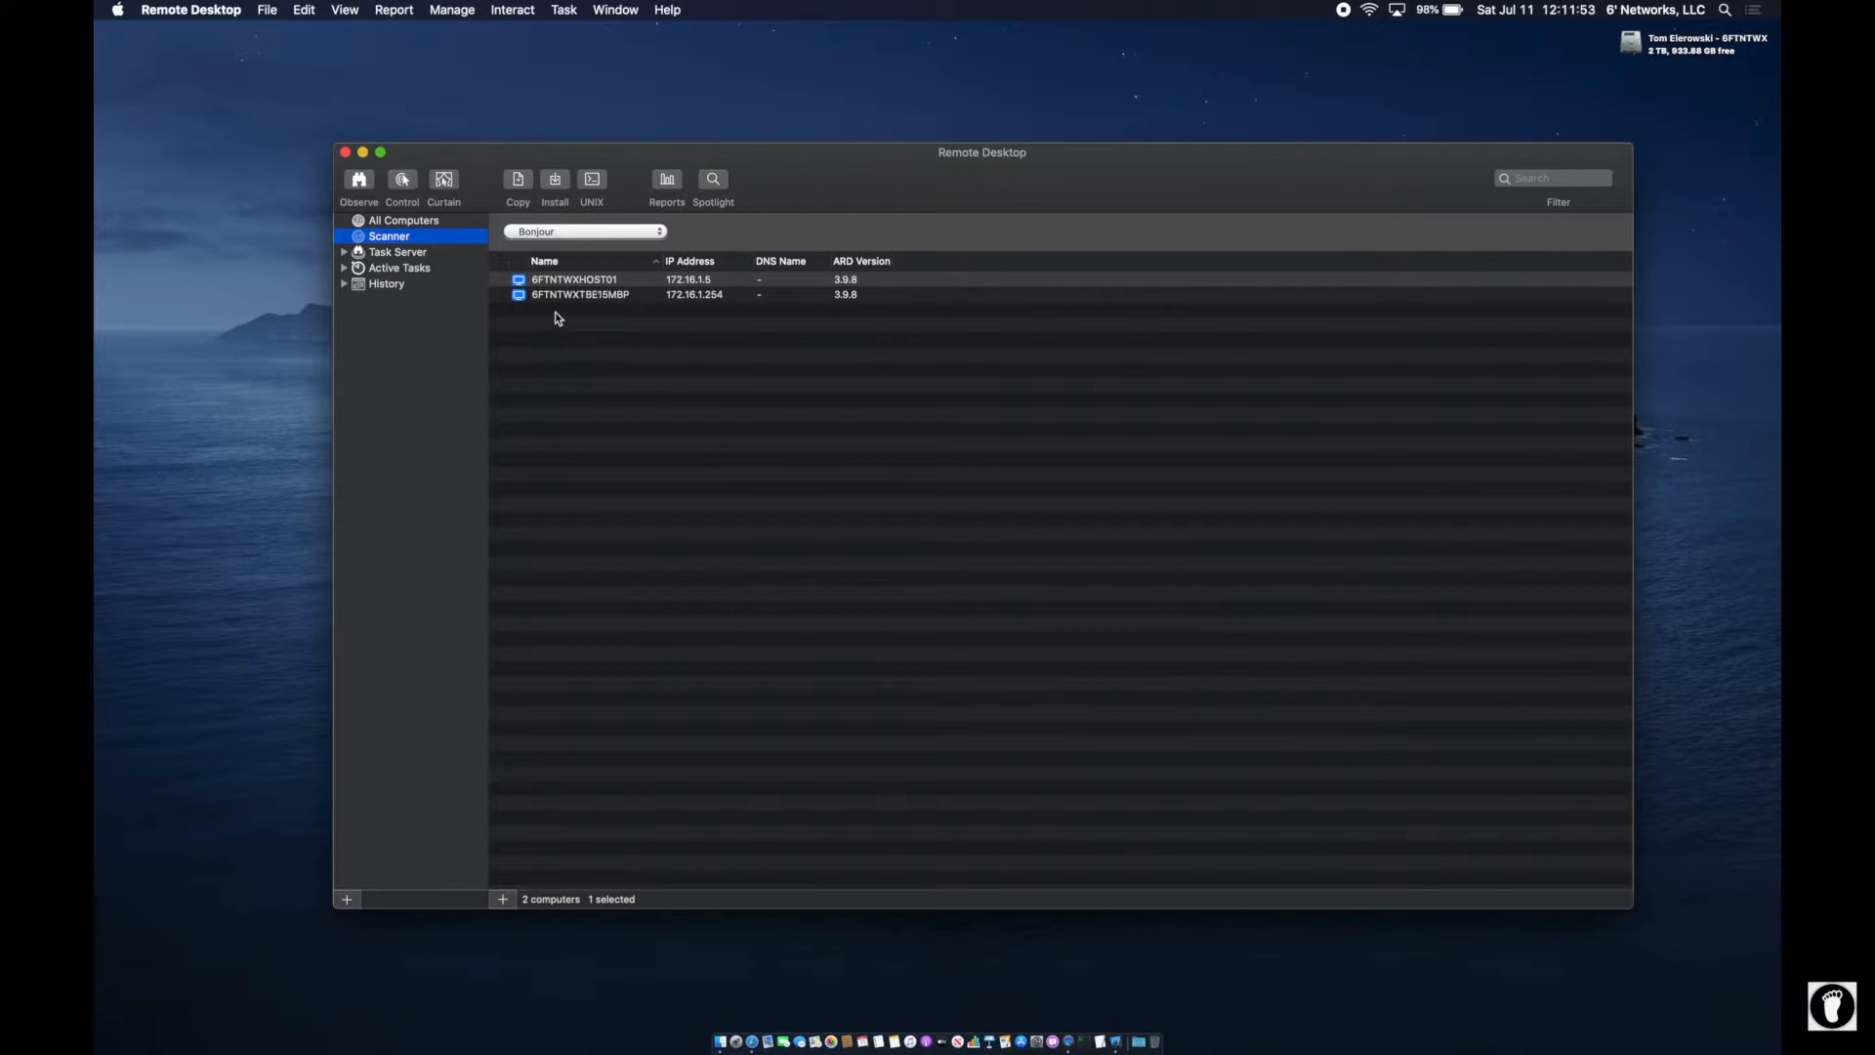
drag(637, 354, 590, 288)
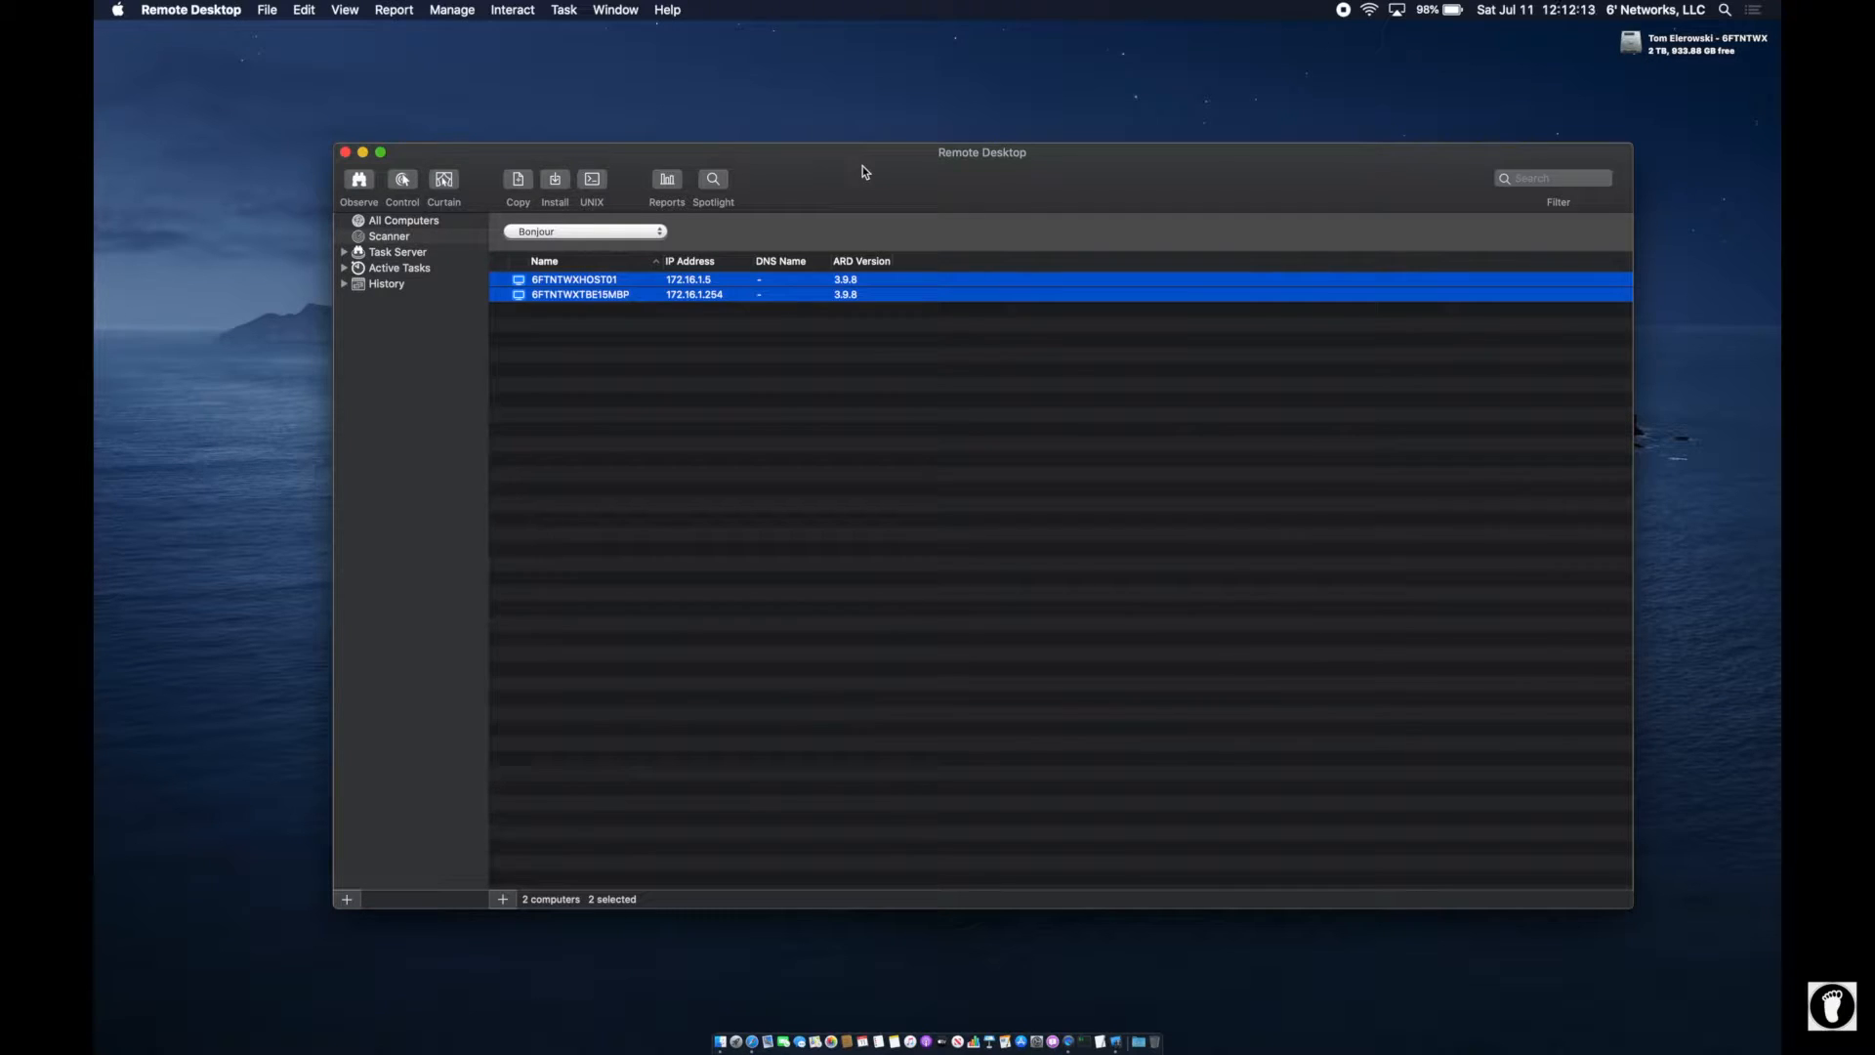
click(343, 252)
click(376, 252)
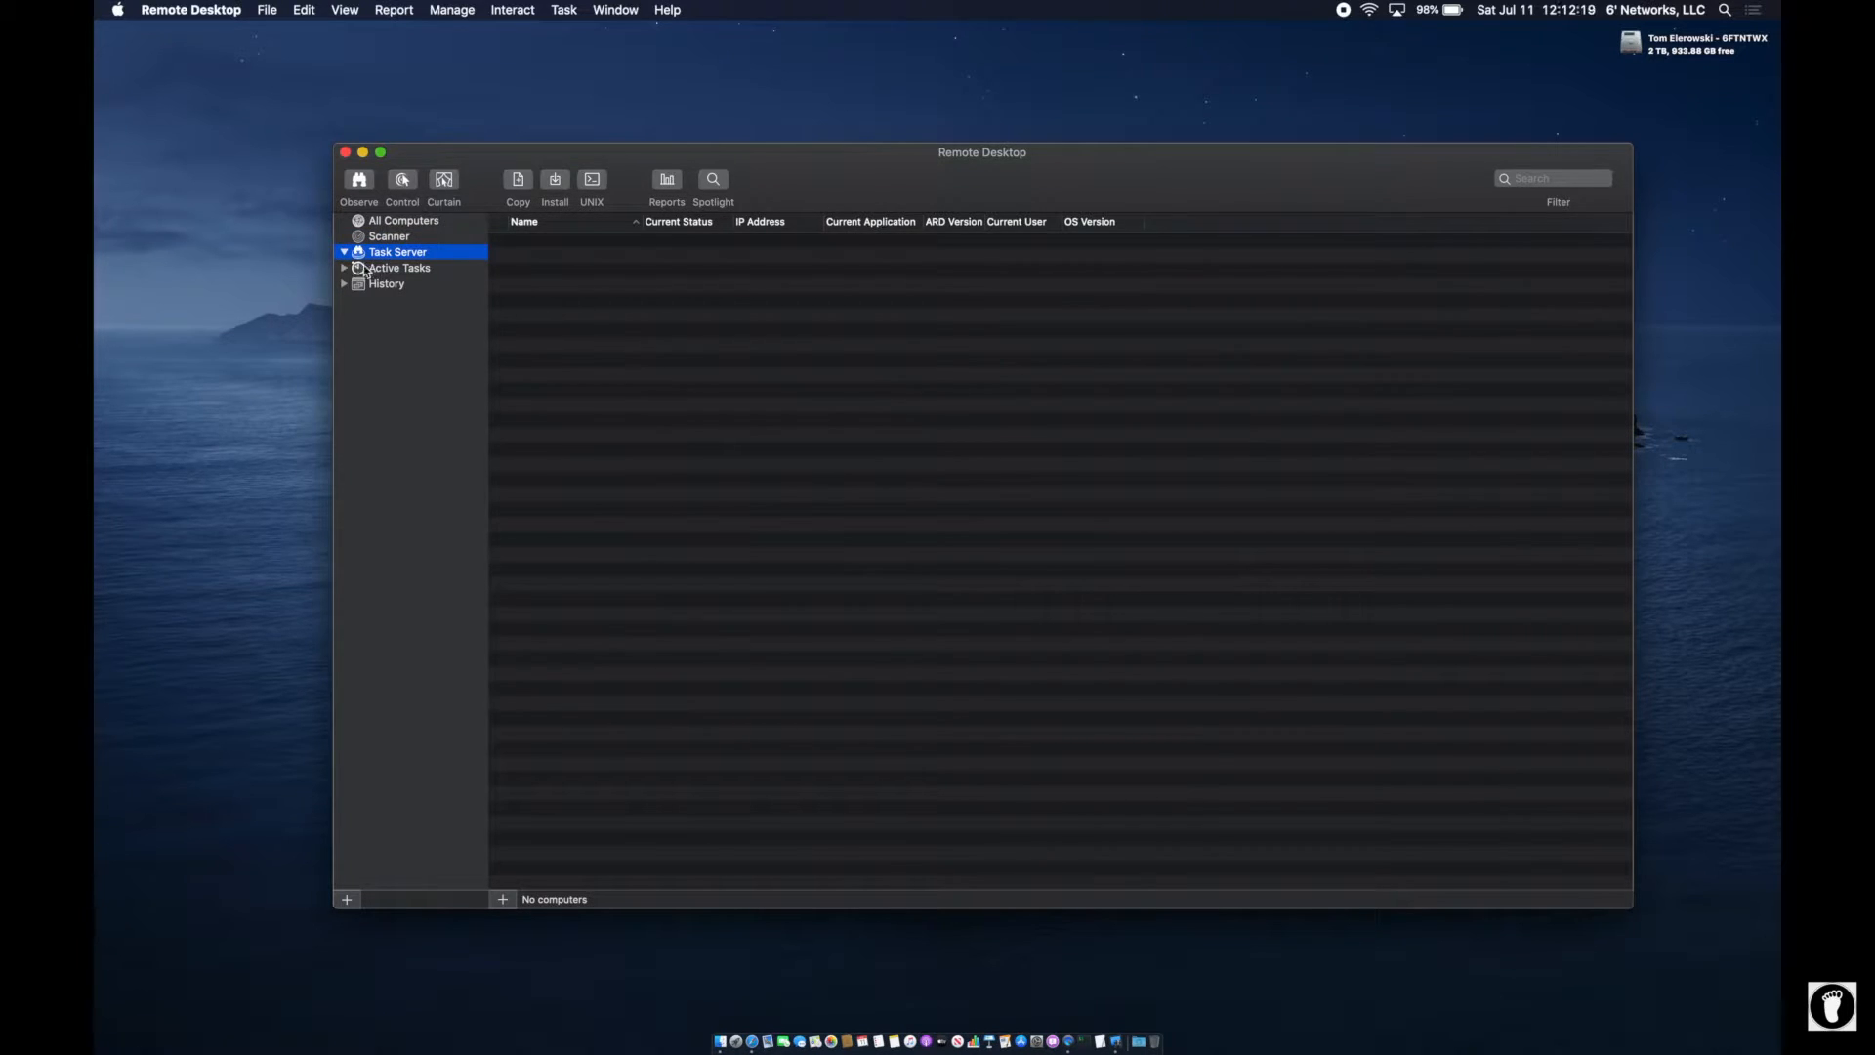
click(386, 273)
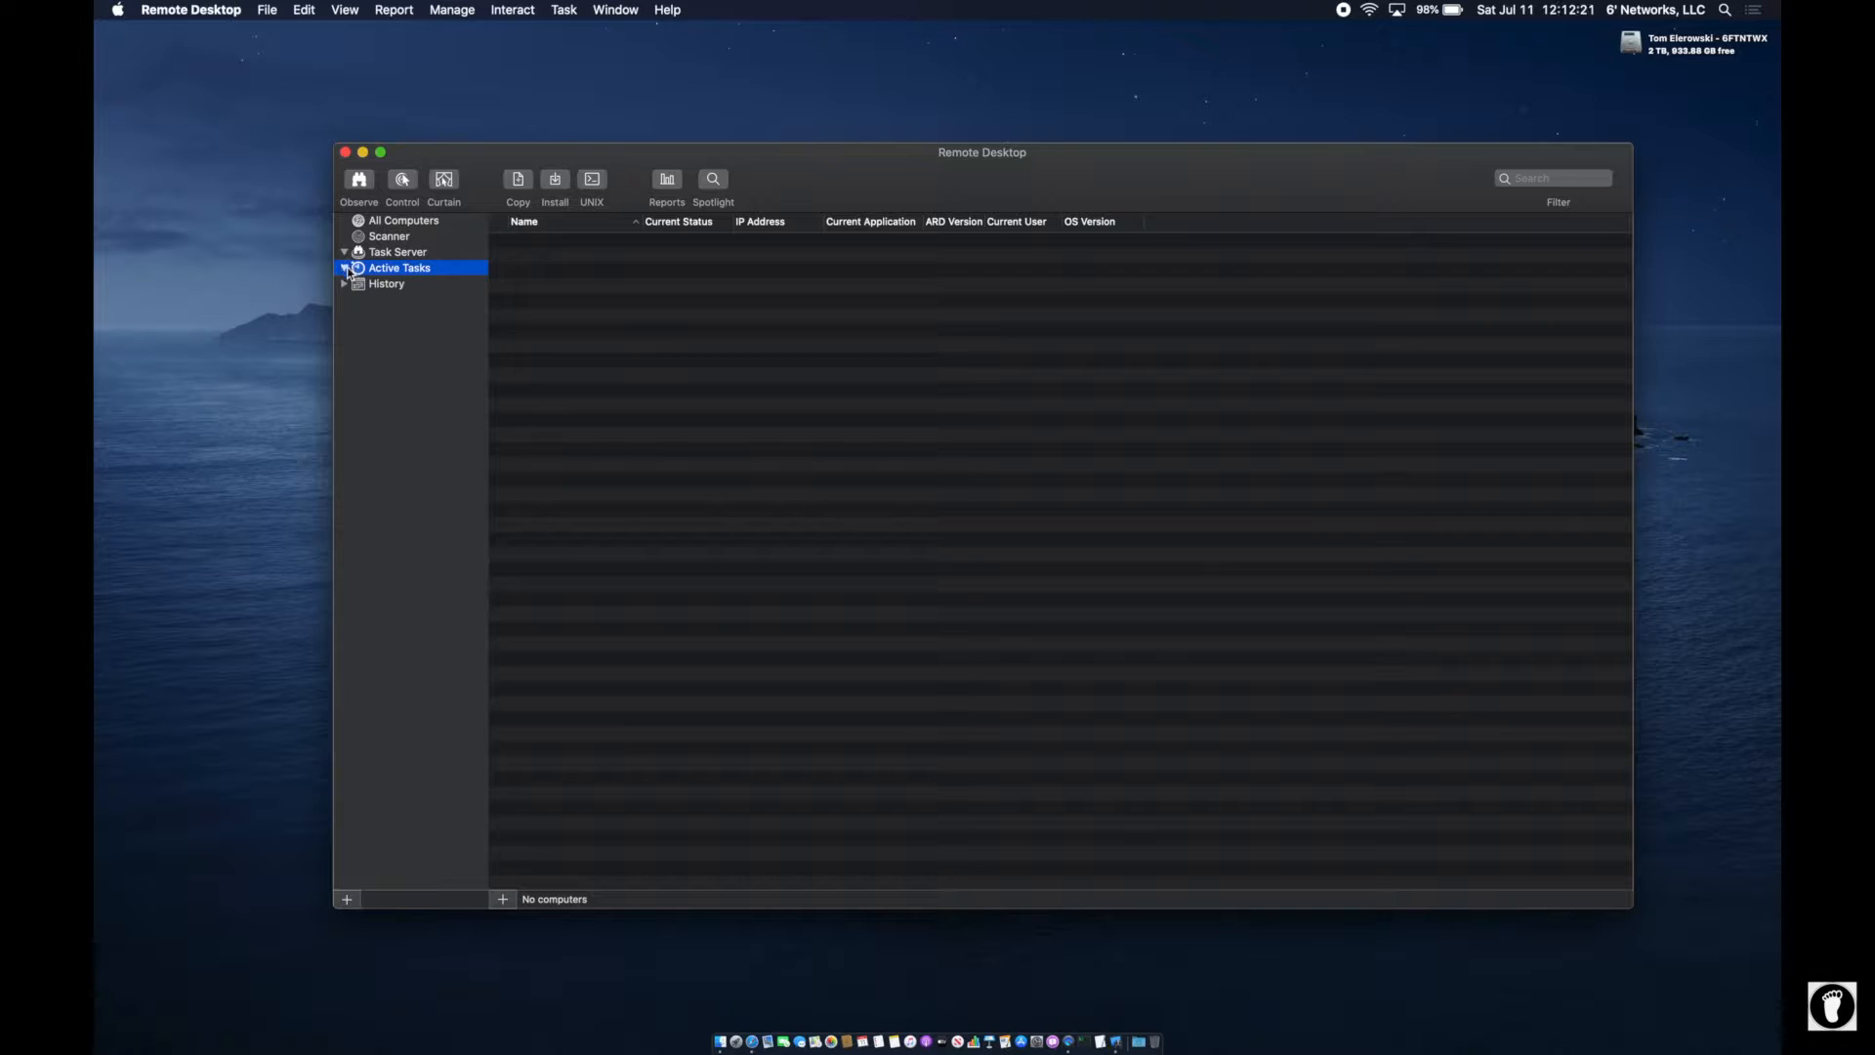
click(344, 286)
click(402, 224)
click(409, 237)
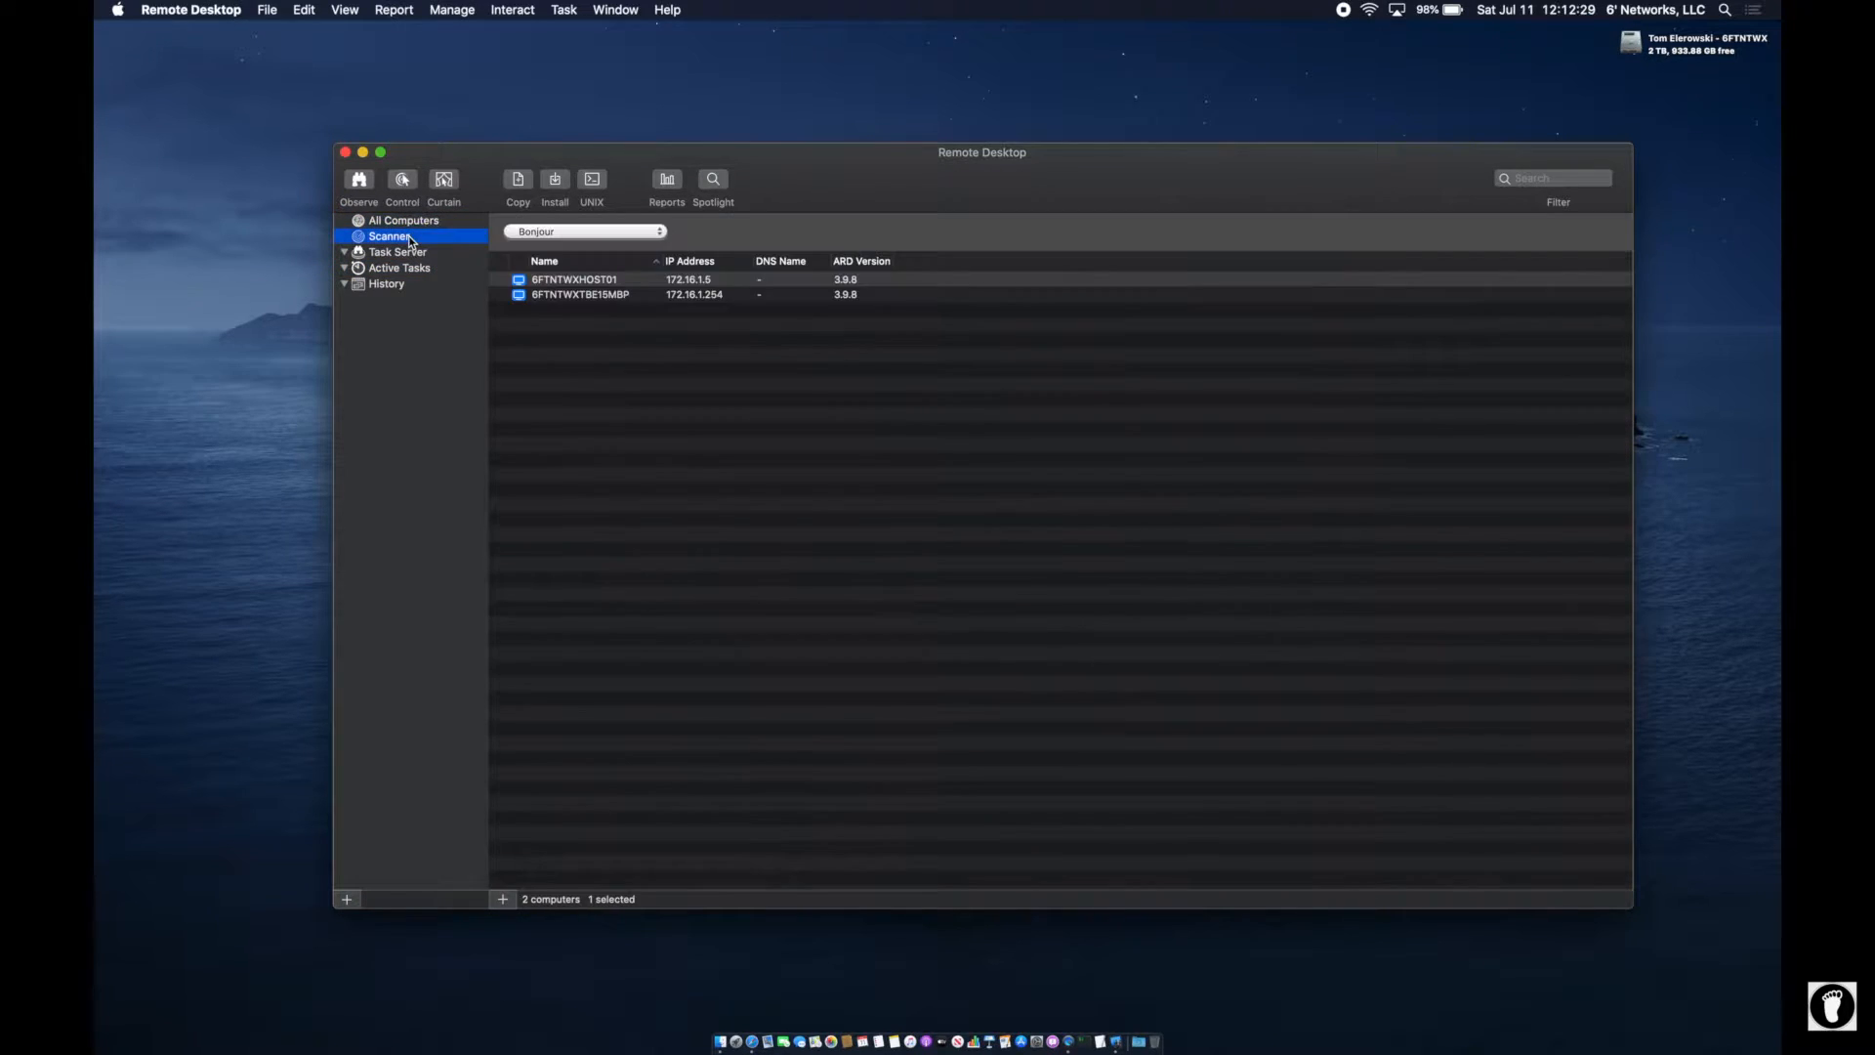
- Inspect the attributes and editable login fields in the info window of 6FTNTWXHOST01, and close it without saving changes
click(609, 283)
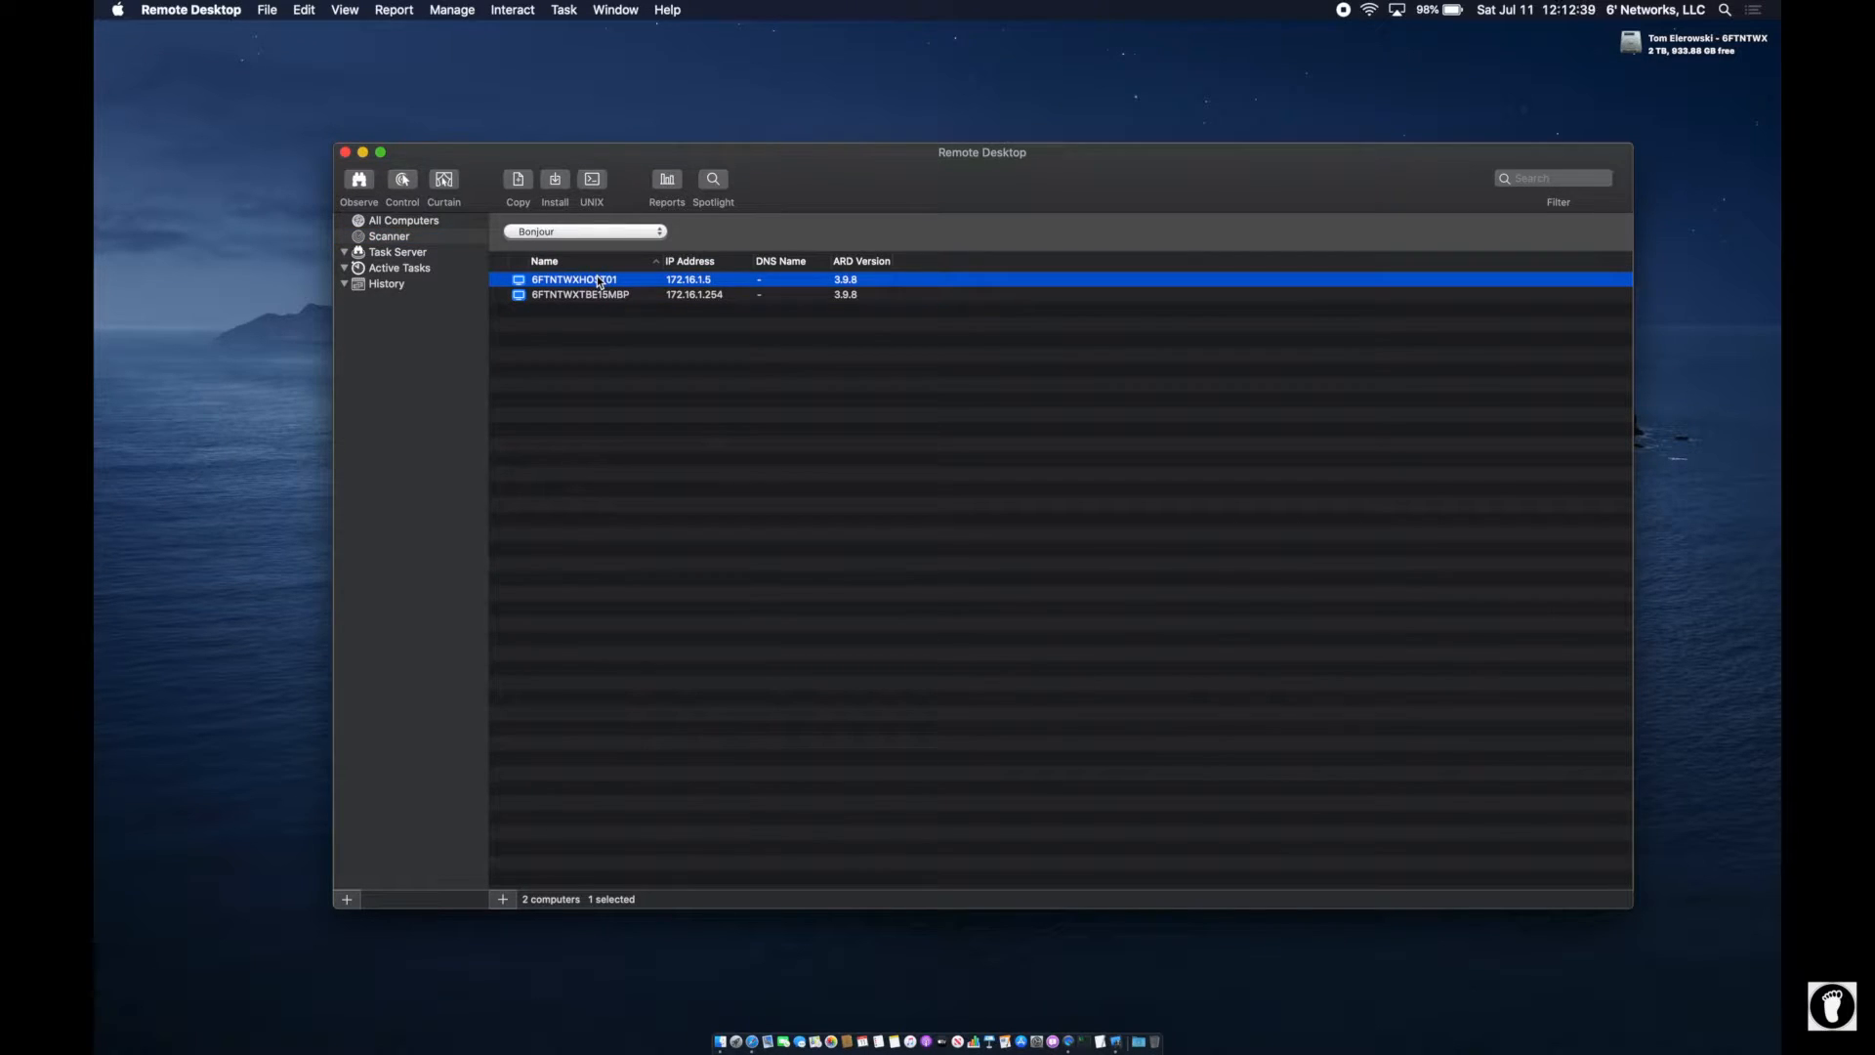
key(super+i)
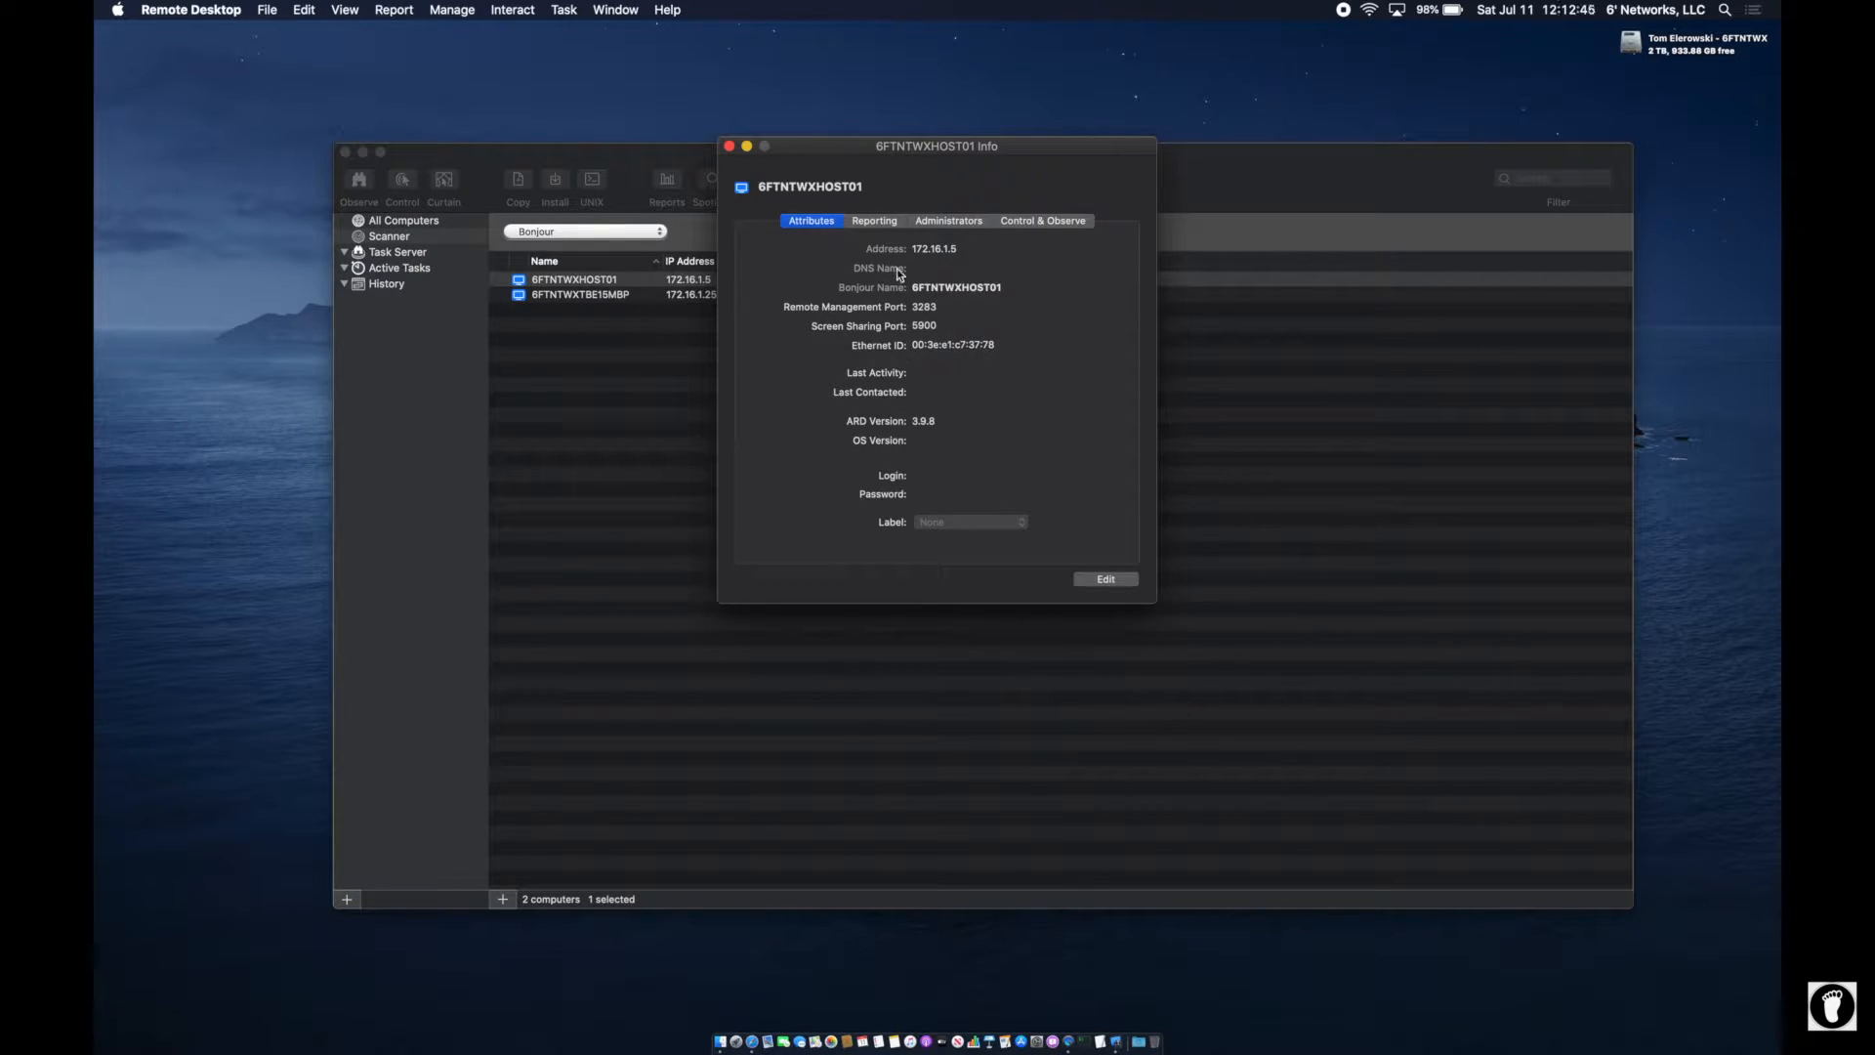
drag(1000, 349, 897, 350)
click(1100, 581)
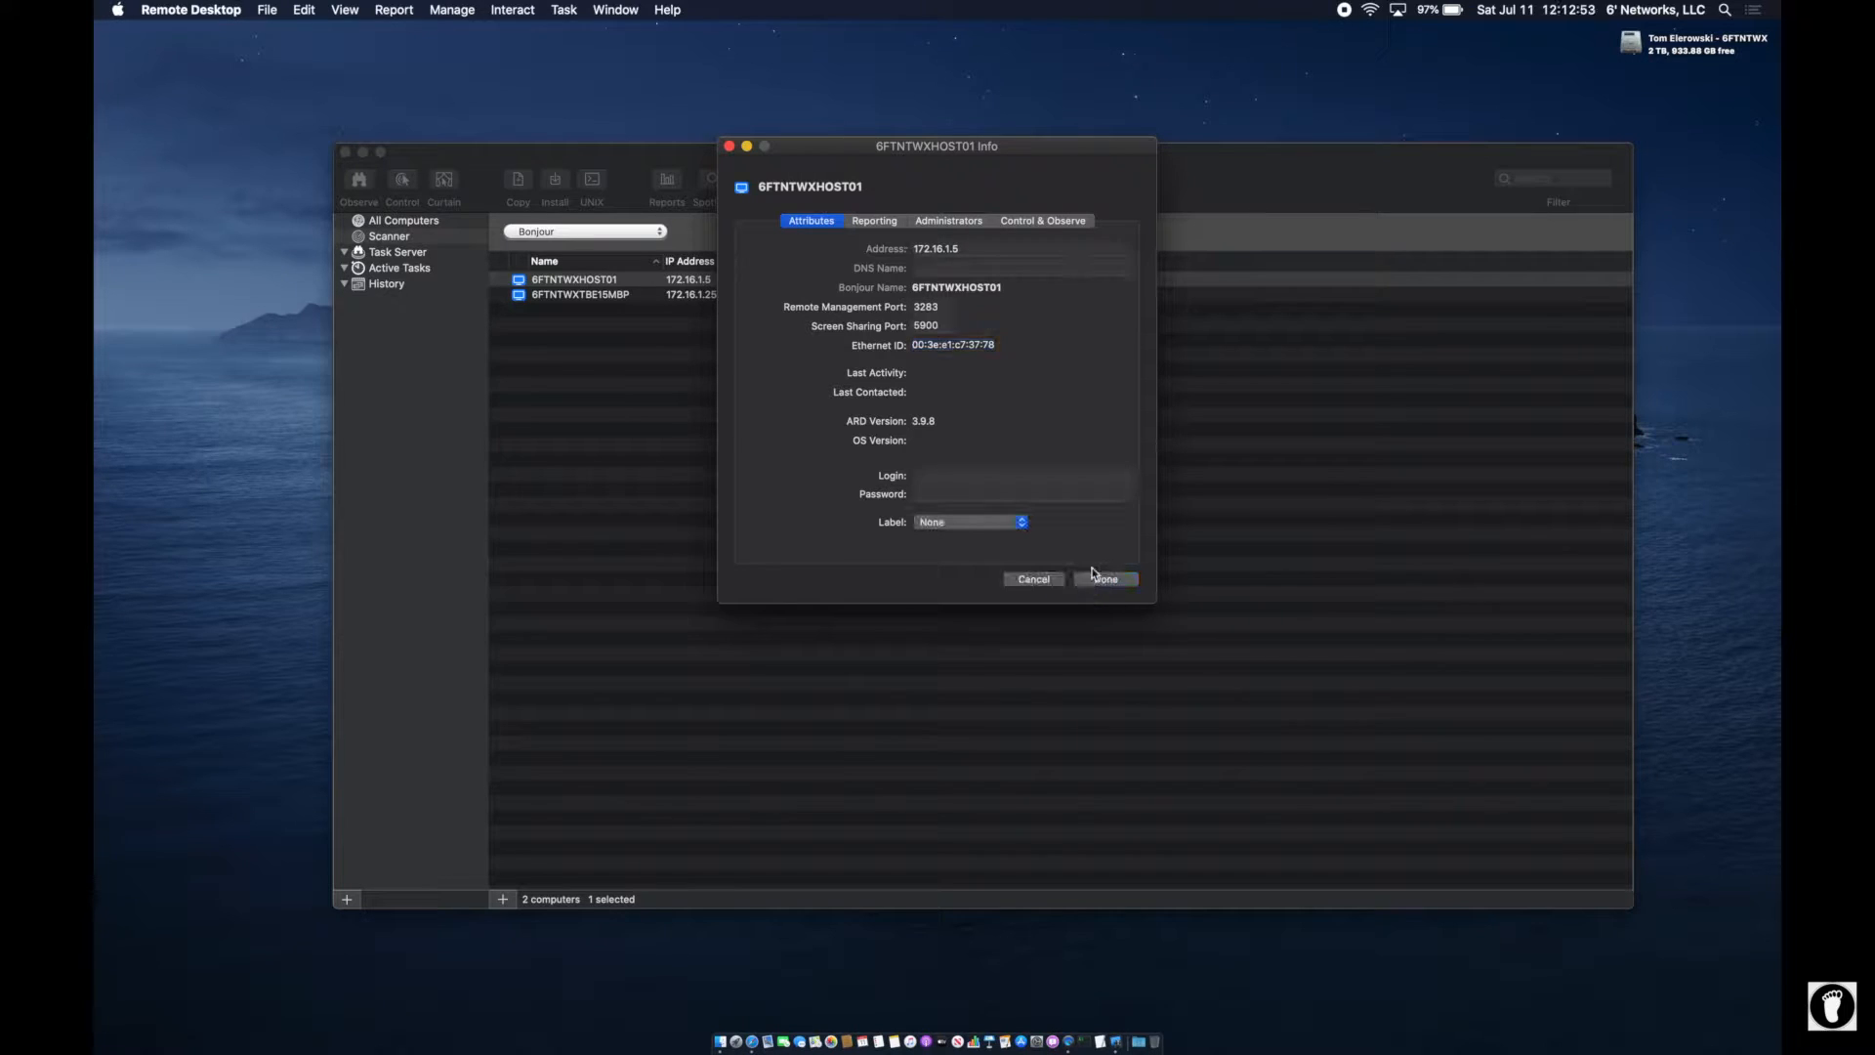
click(922, 473)
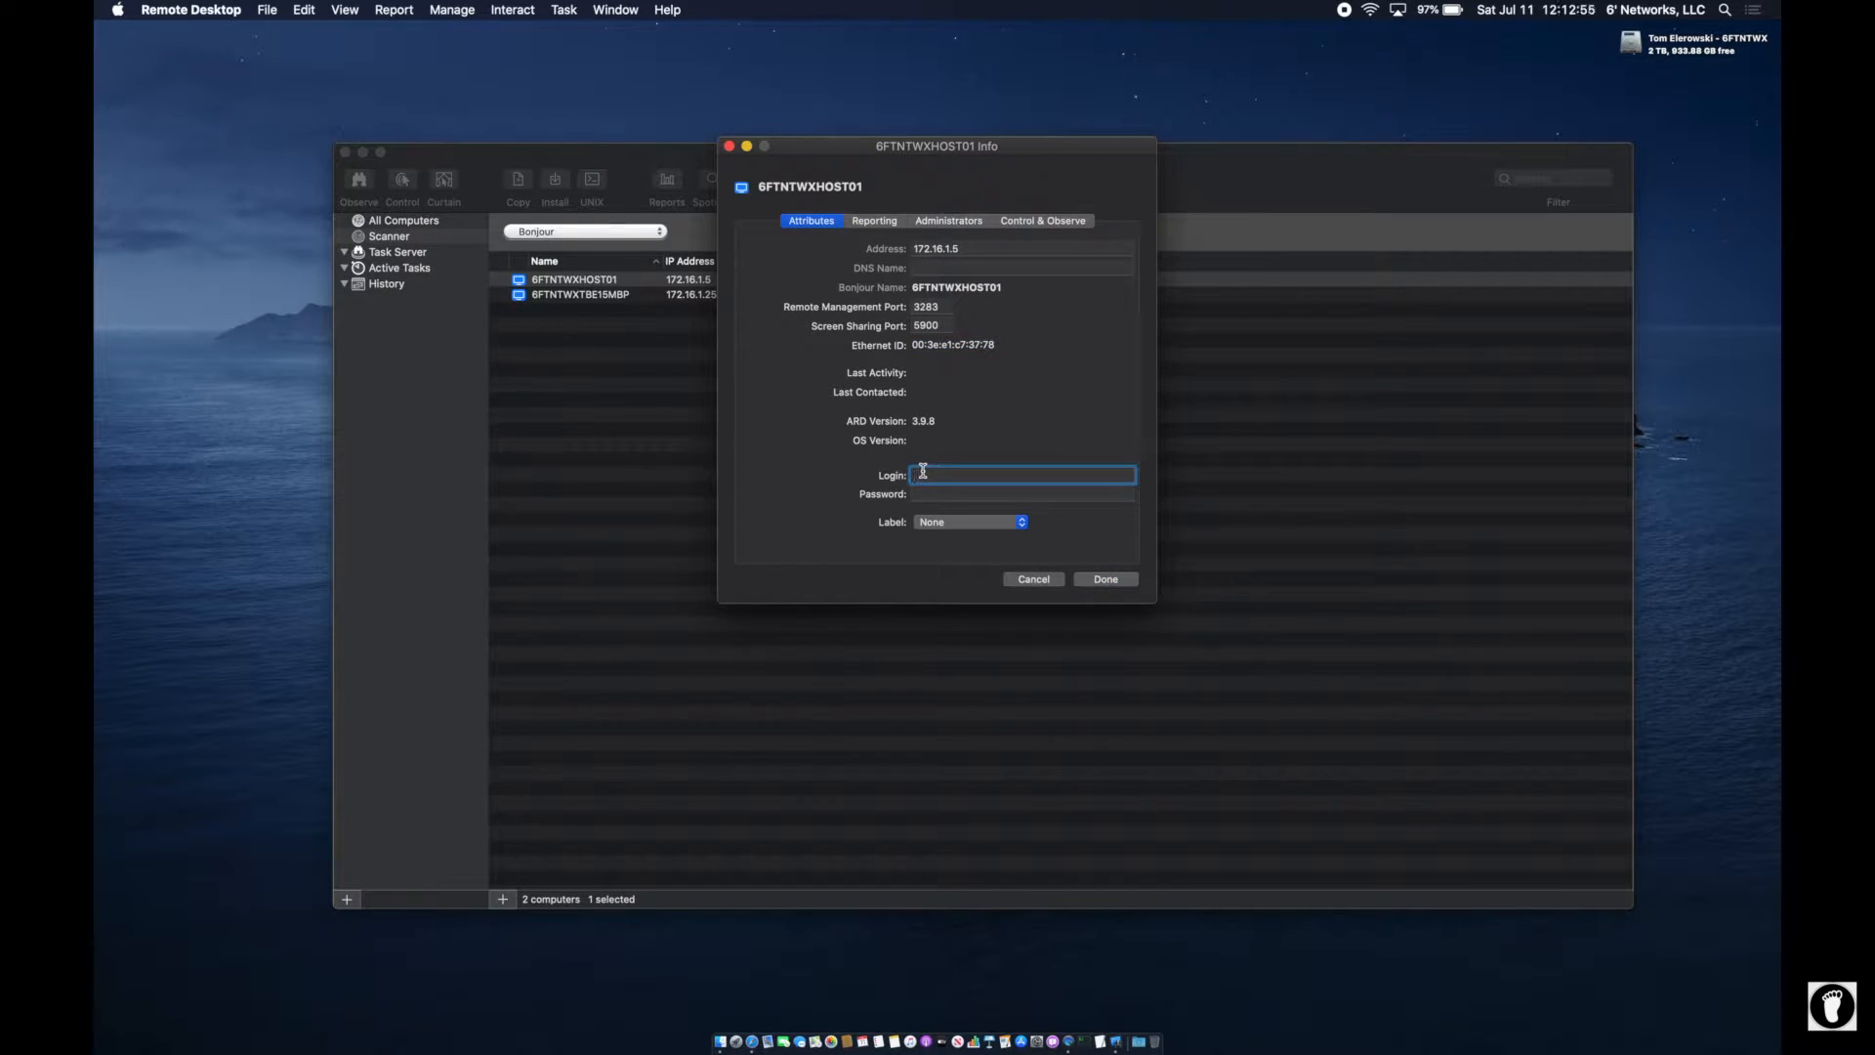
click(1023, 581)
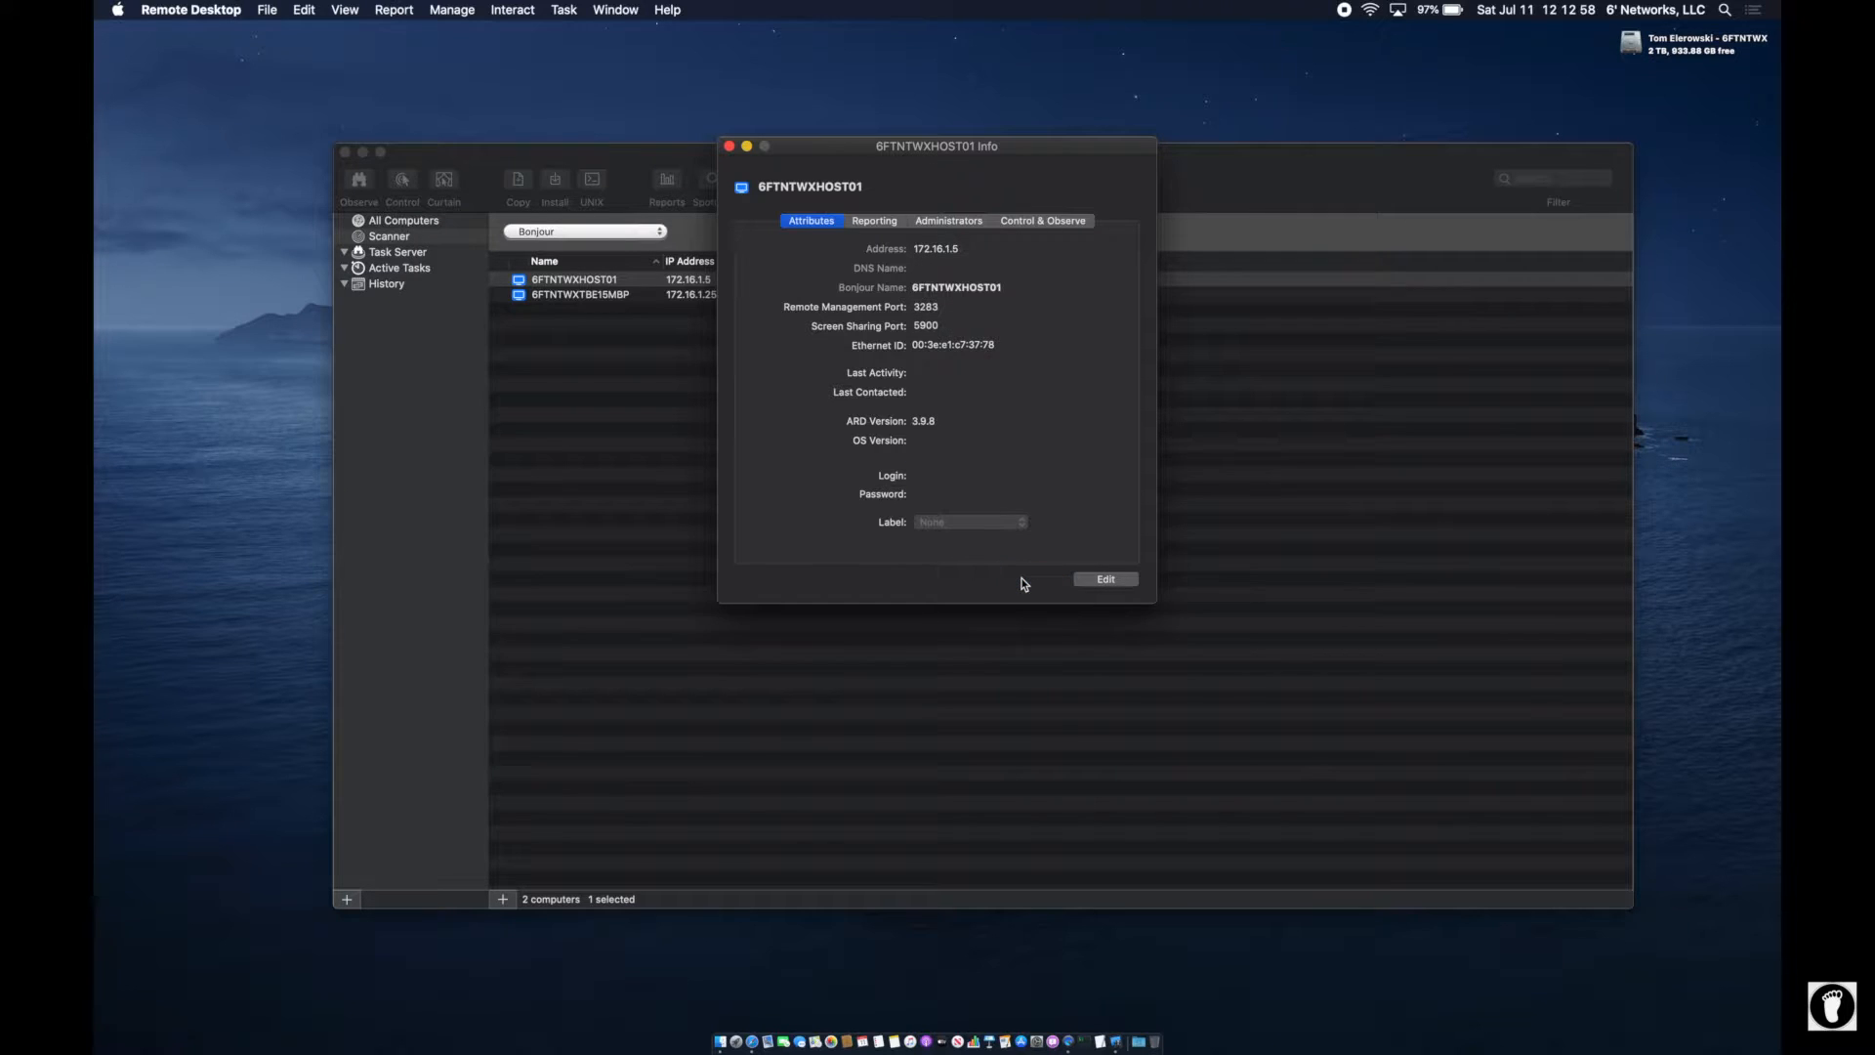
click(729, 145)
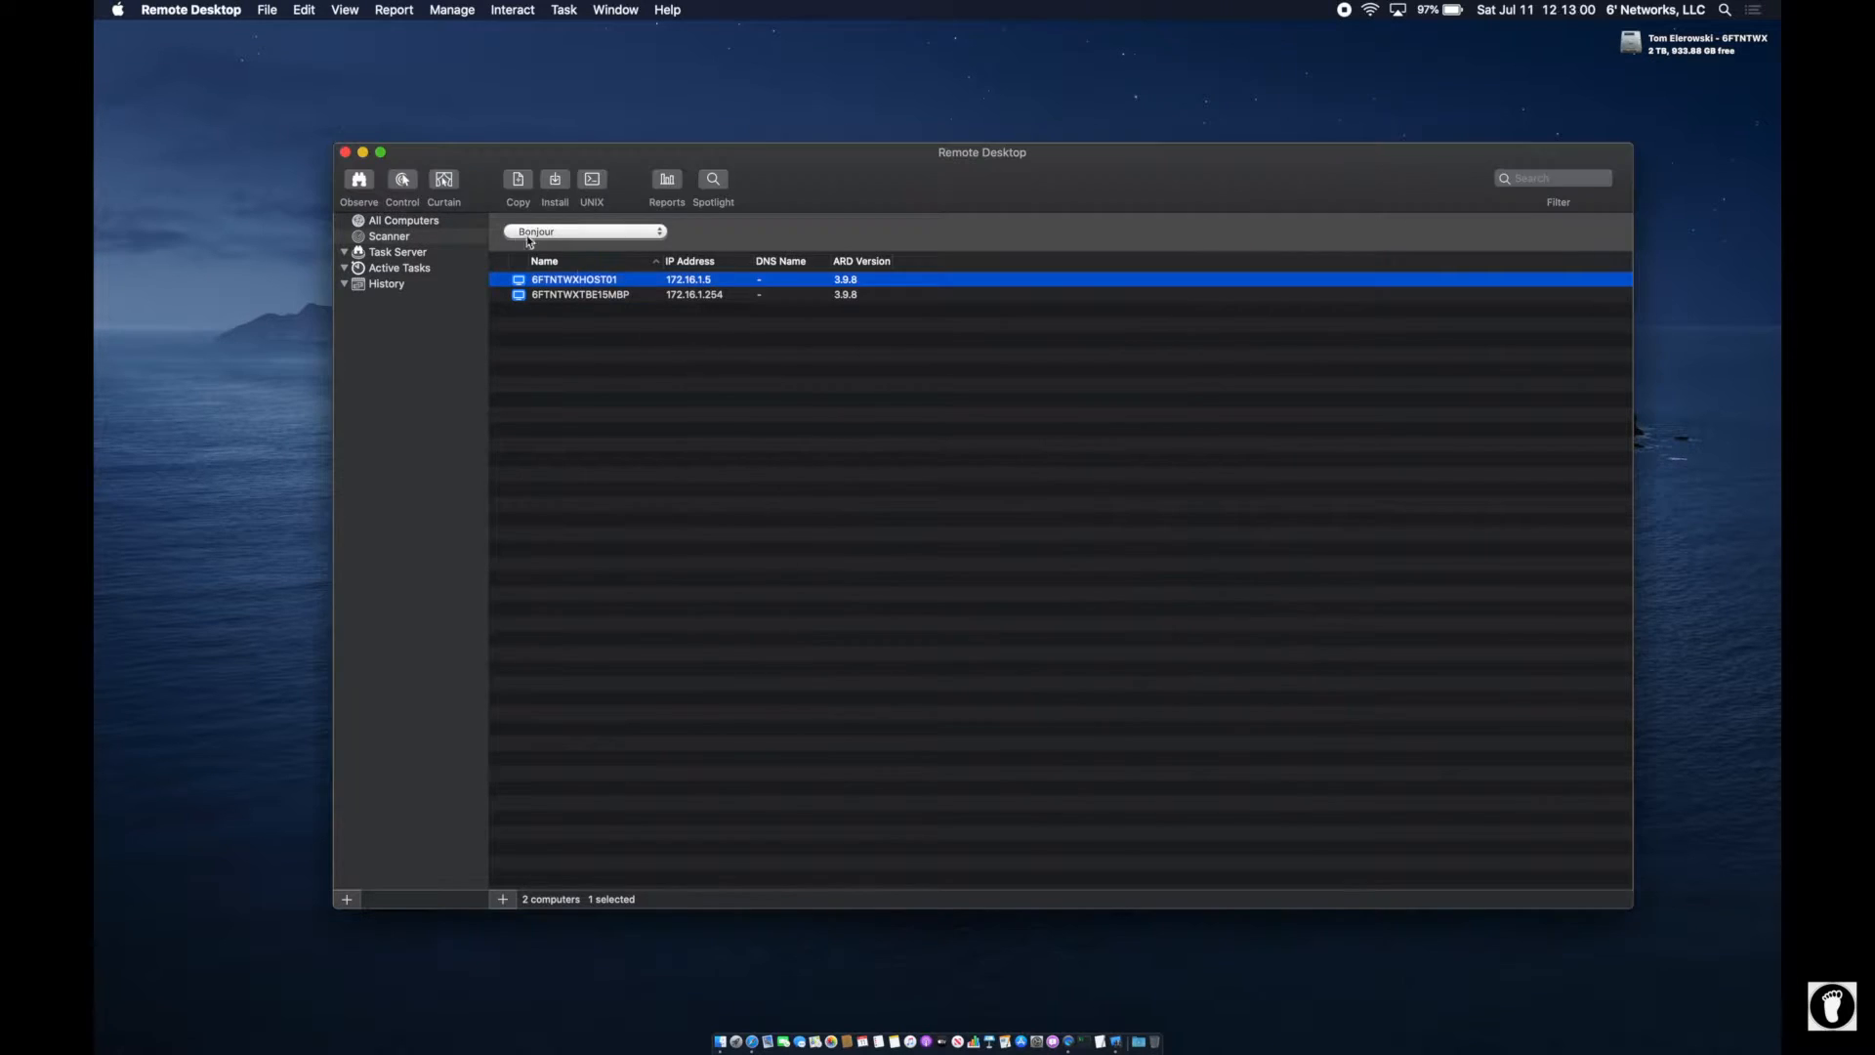
- Open the Remote Desktop preferences and review the General actions available for double-clicking a computer, keeping Get Info
click(235, 10)
click(233, 55)
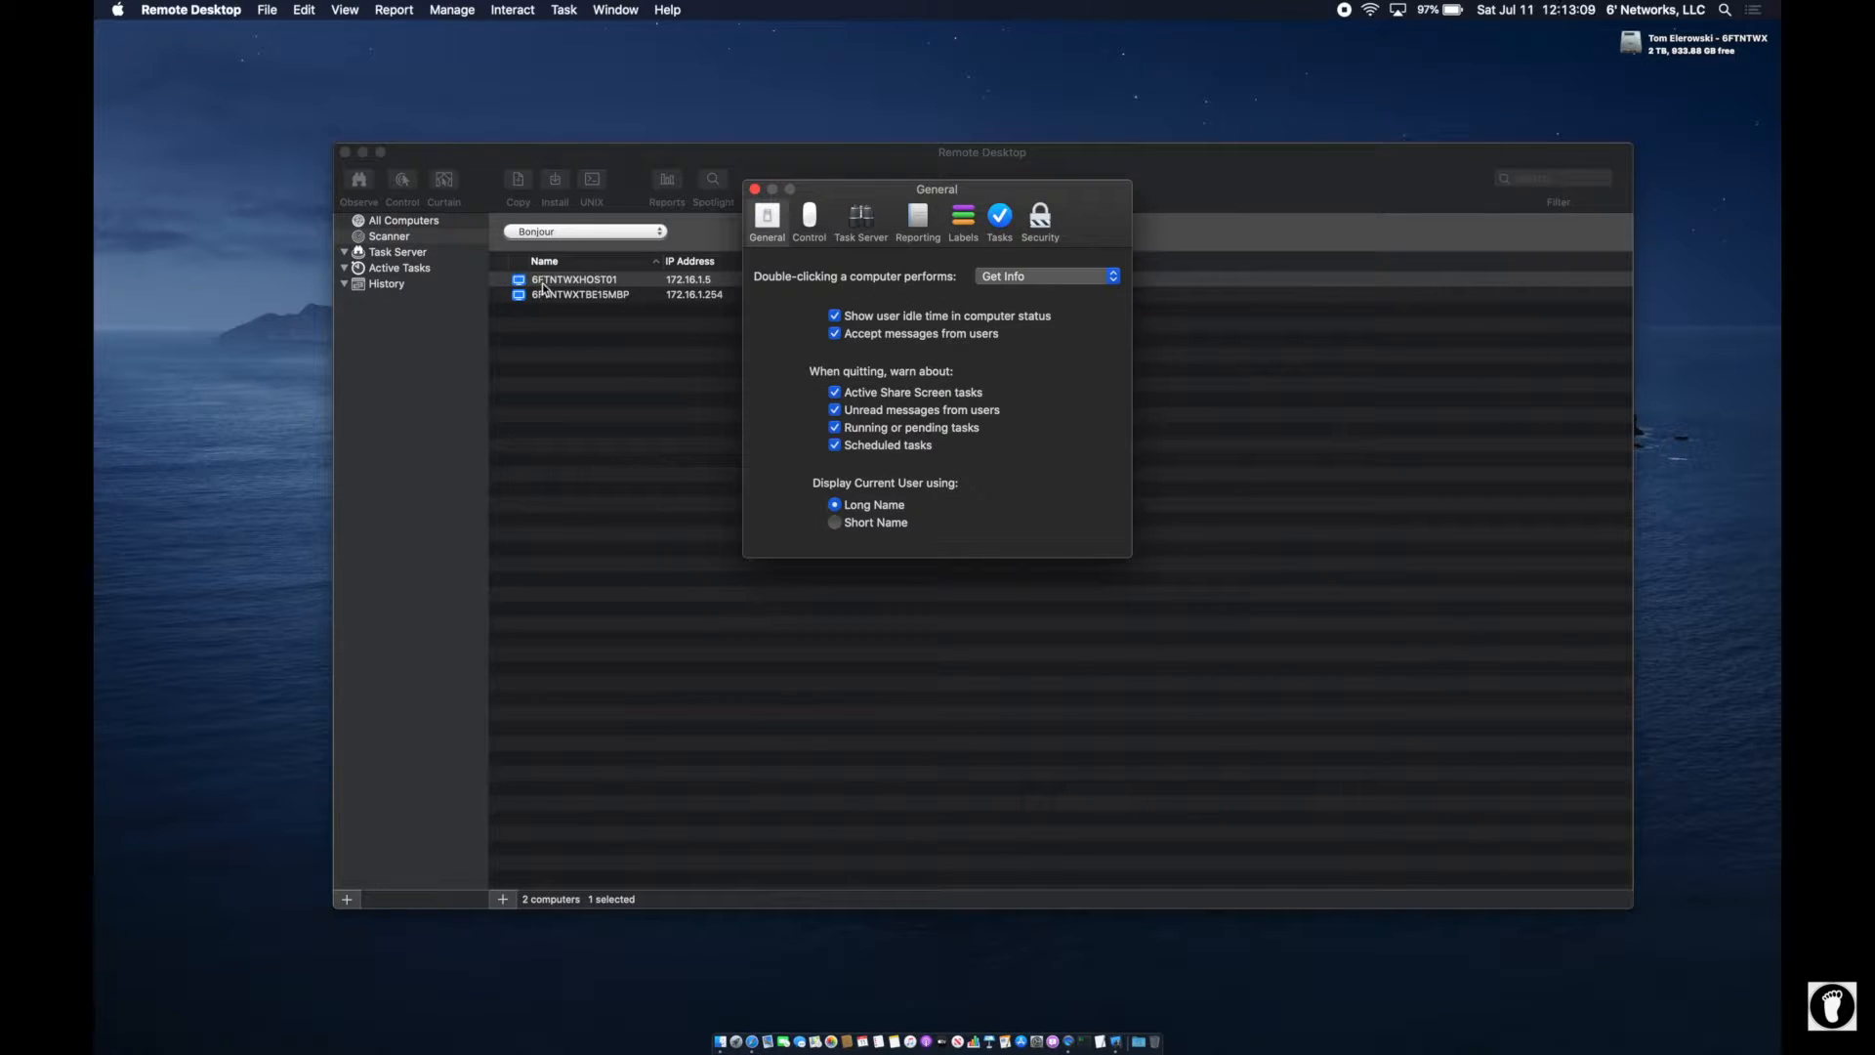
click(1089, 282)
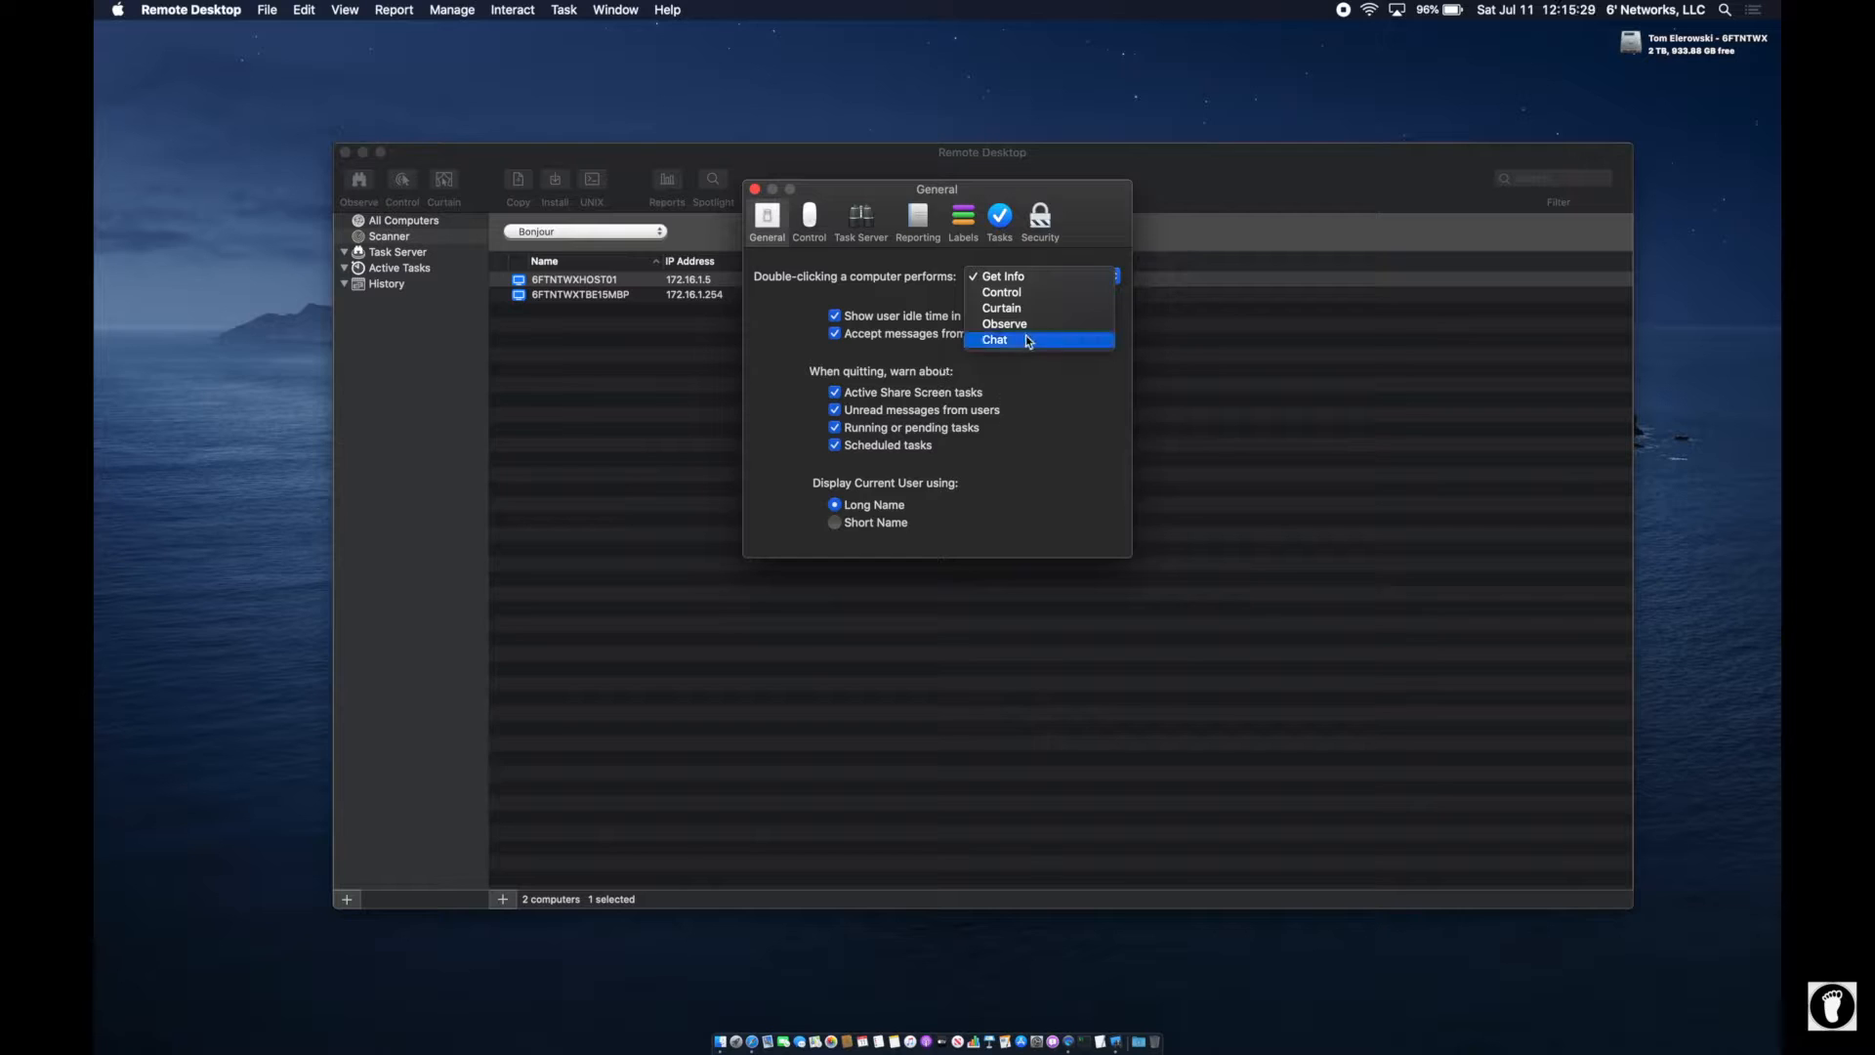
click(1088, 199)
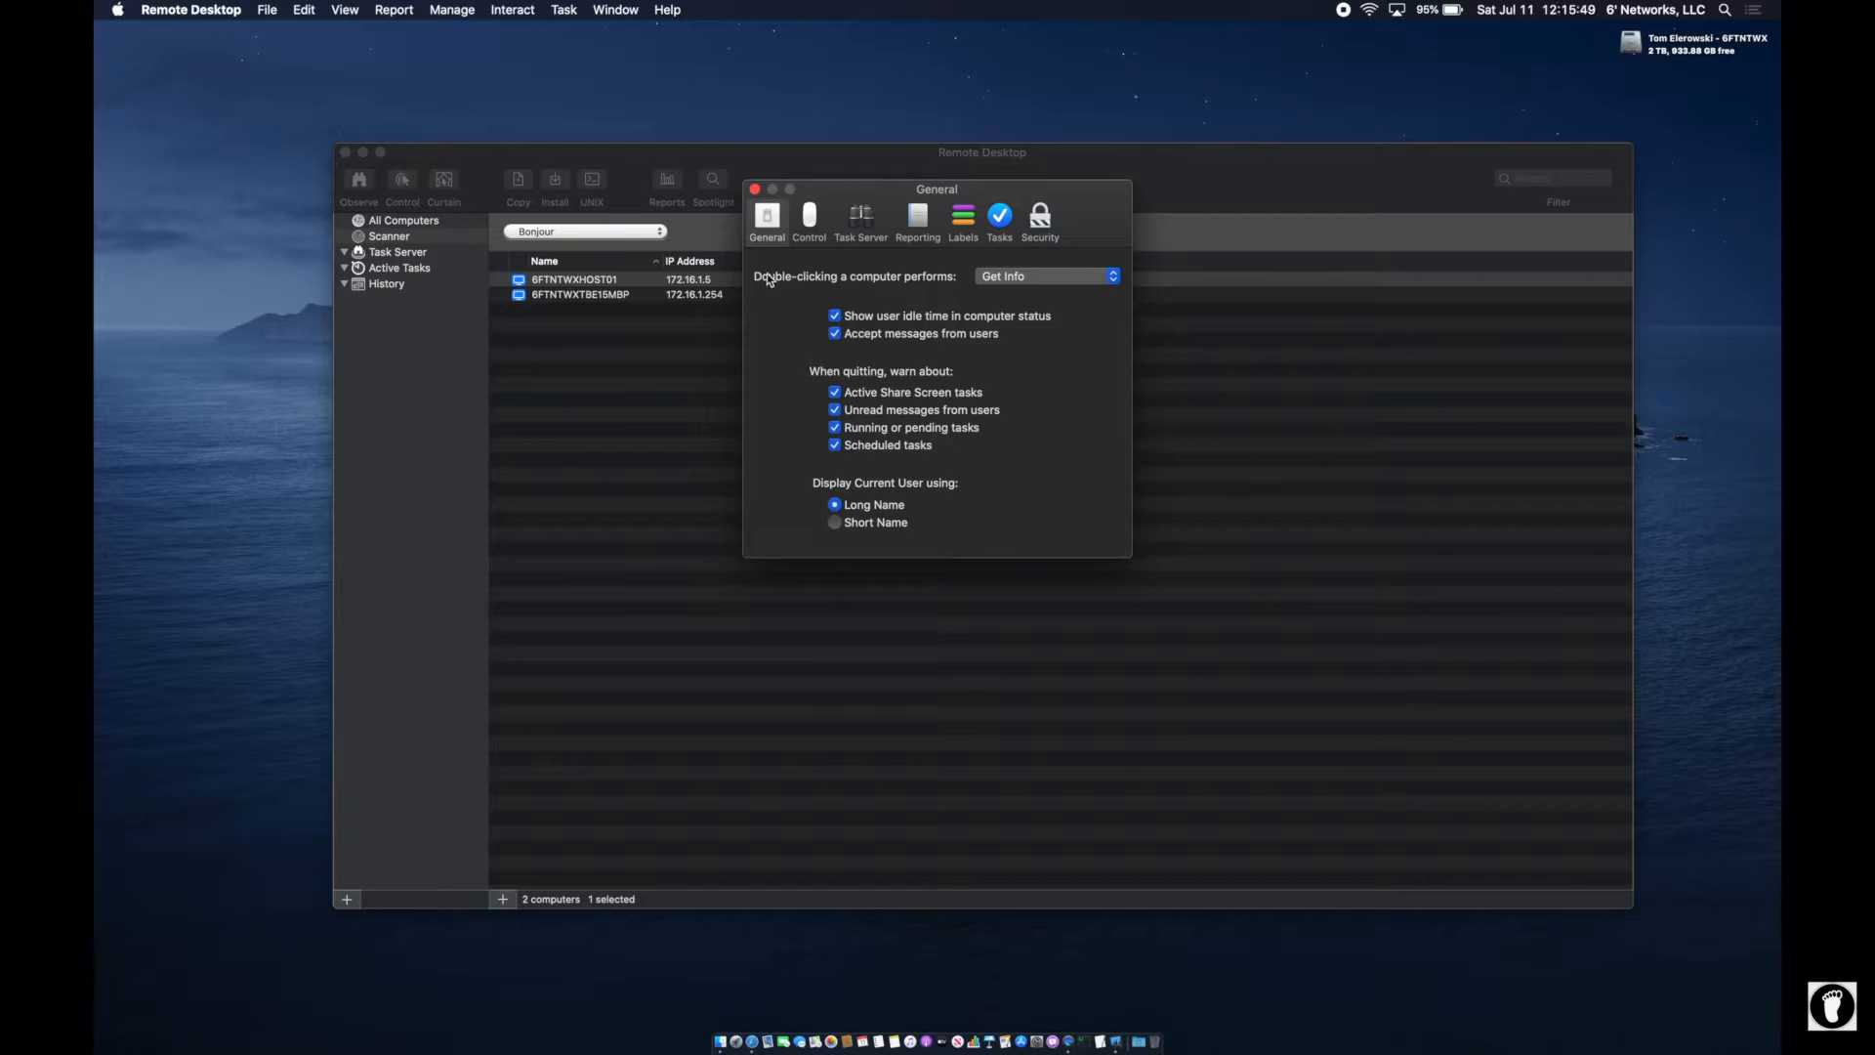
drag(830, 194, 1261, 56)
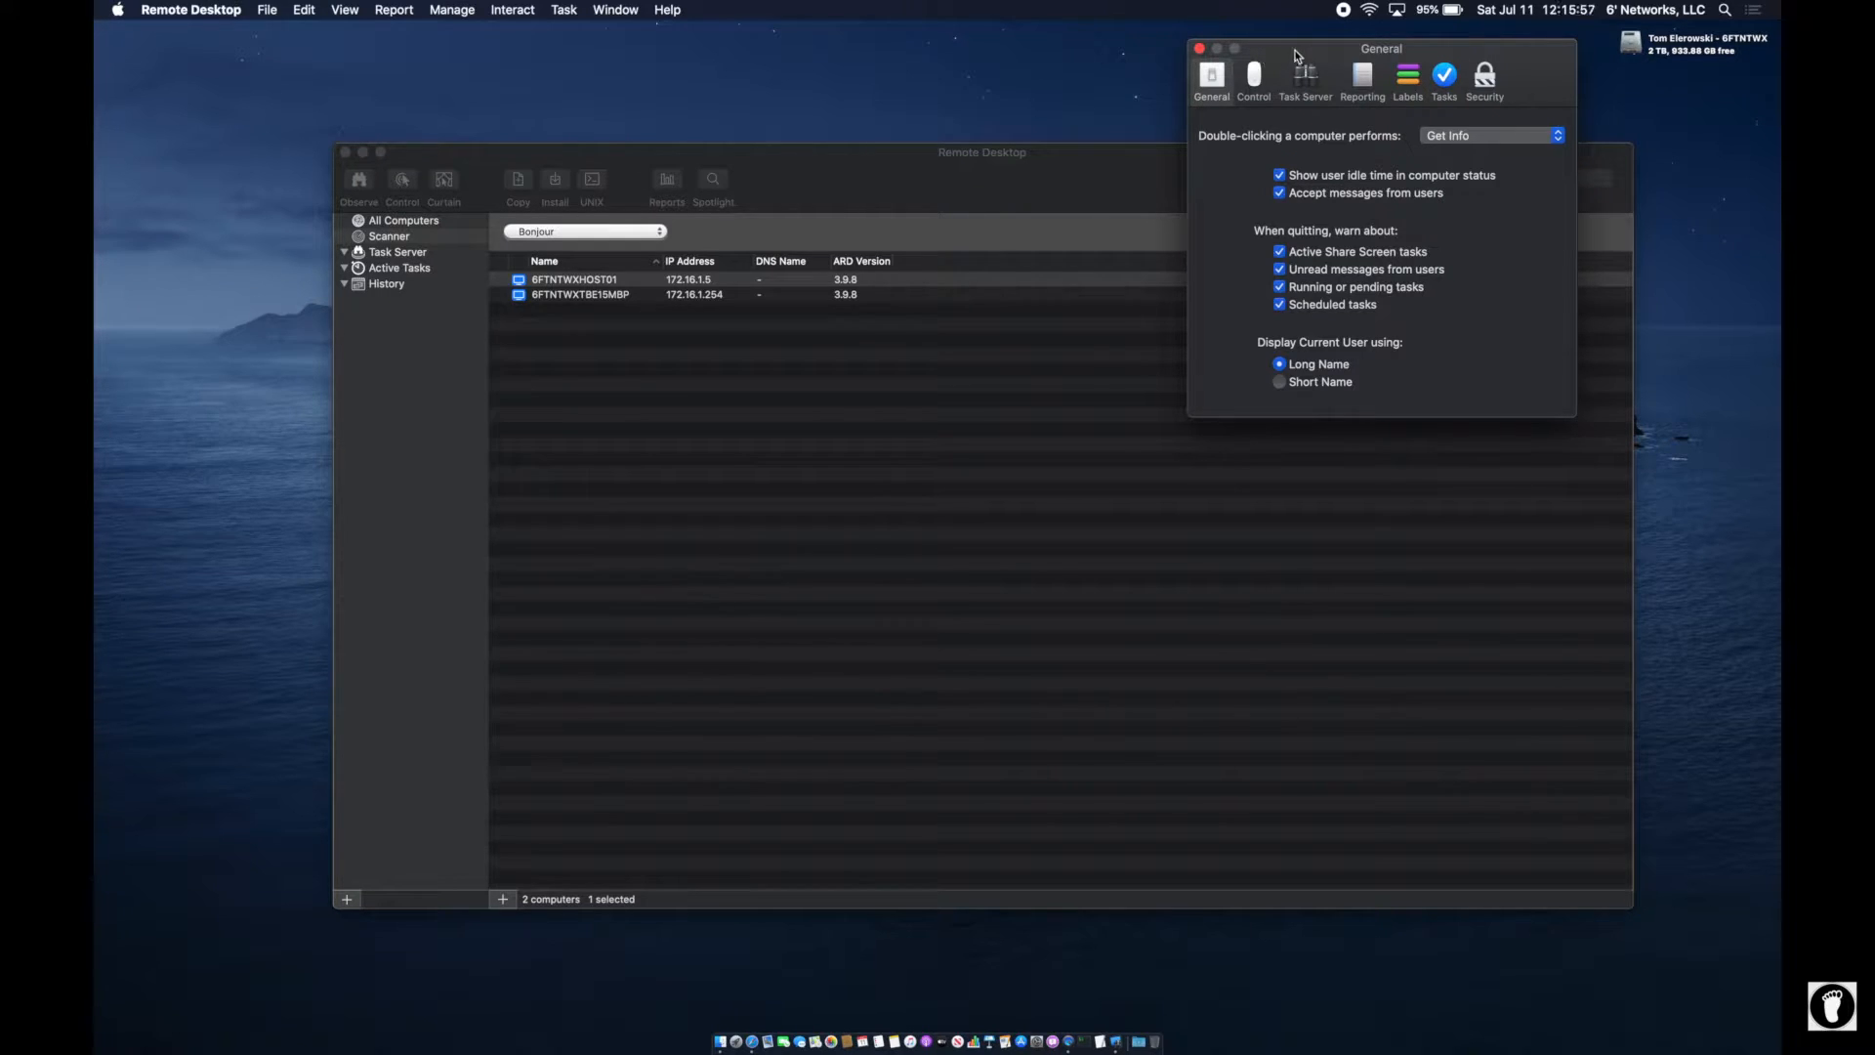
drag(1298, 58, 858, 254)
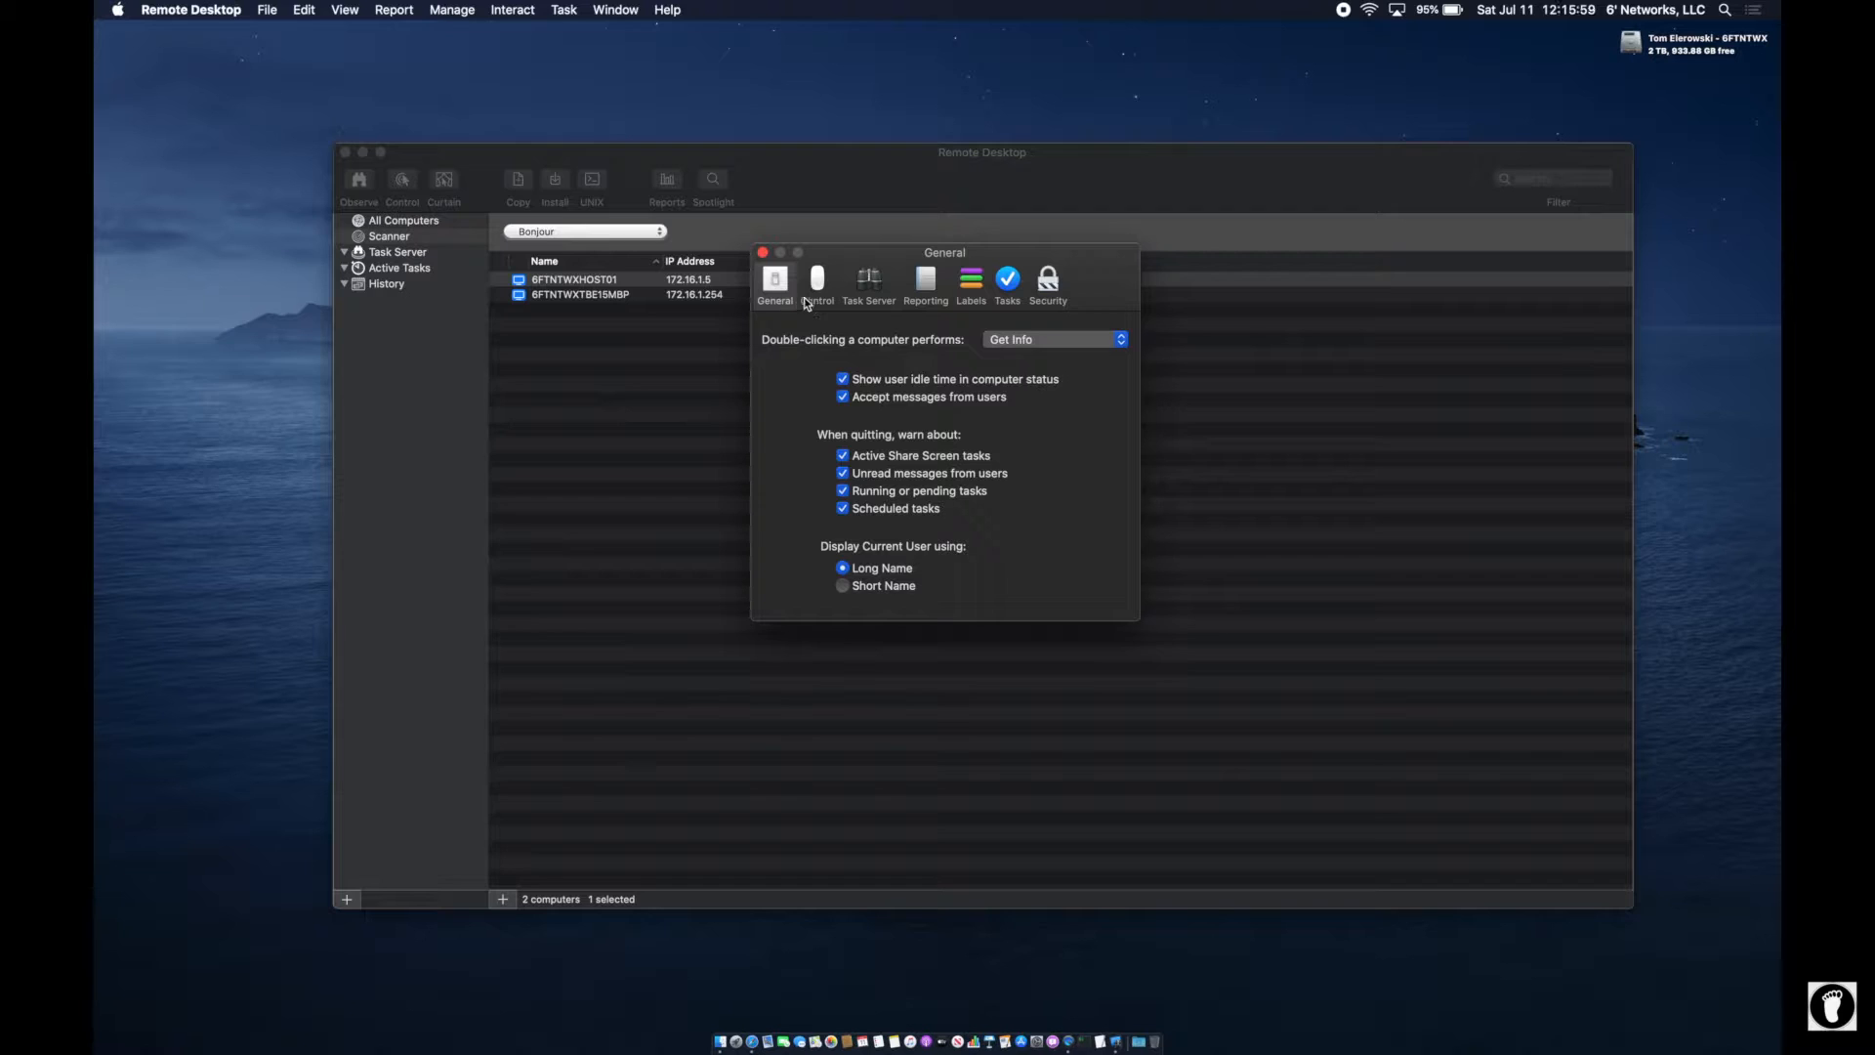
- Set double-clicking a computer to perform Observe, and turn on remembering the shared clipboard setting for each computer in the Control preferences
click(1067, 338)
click(1039, 390)
click(818, 286)
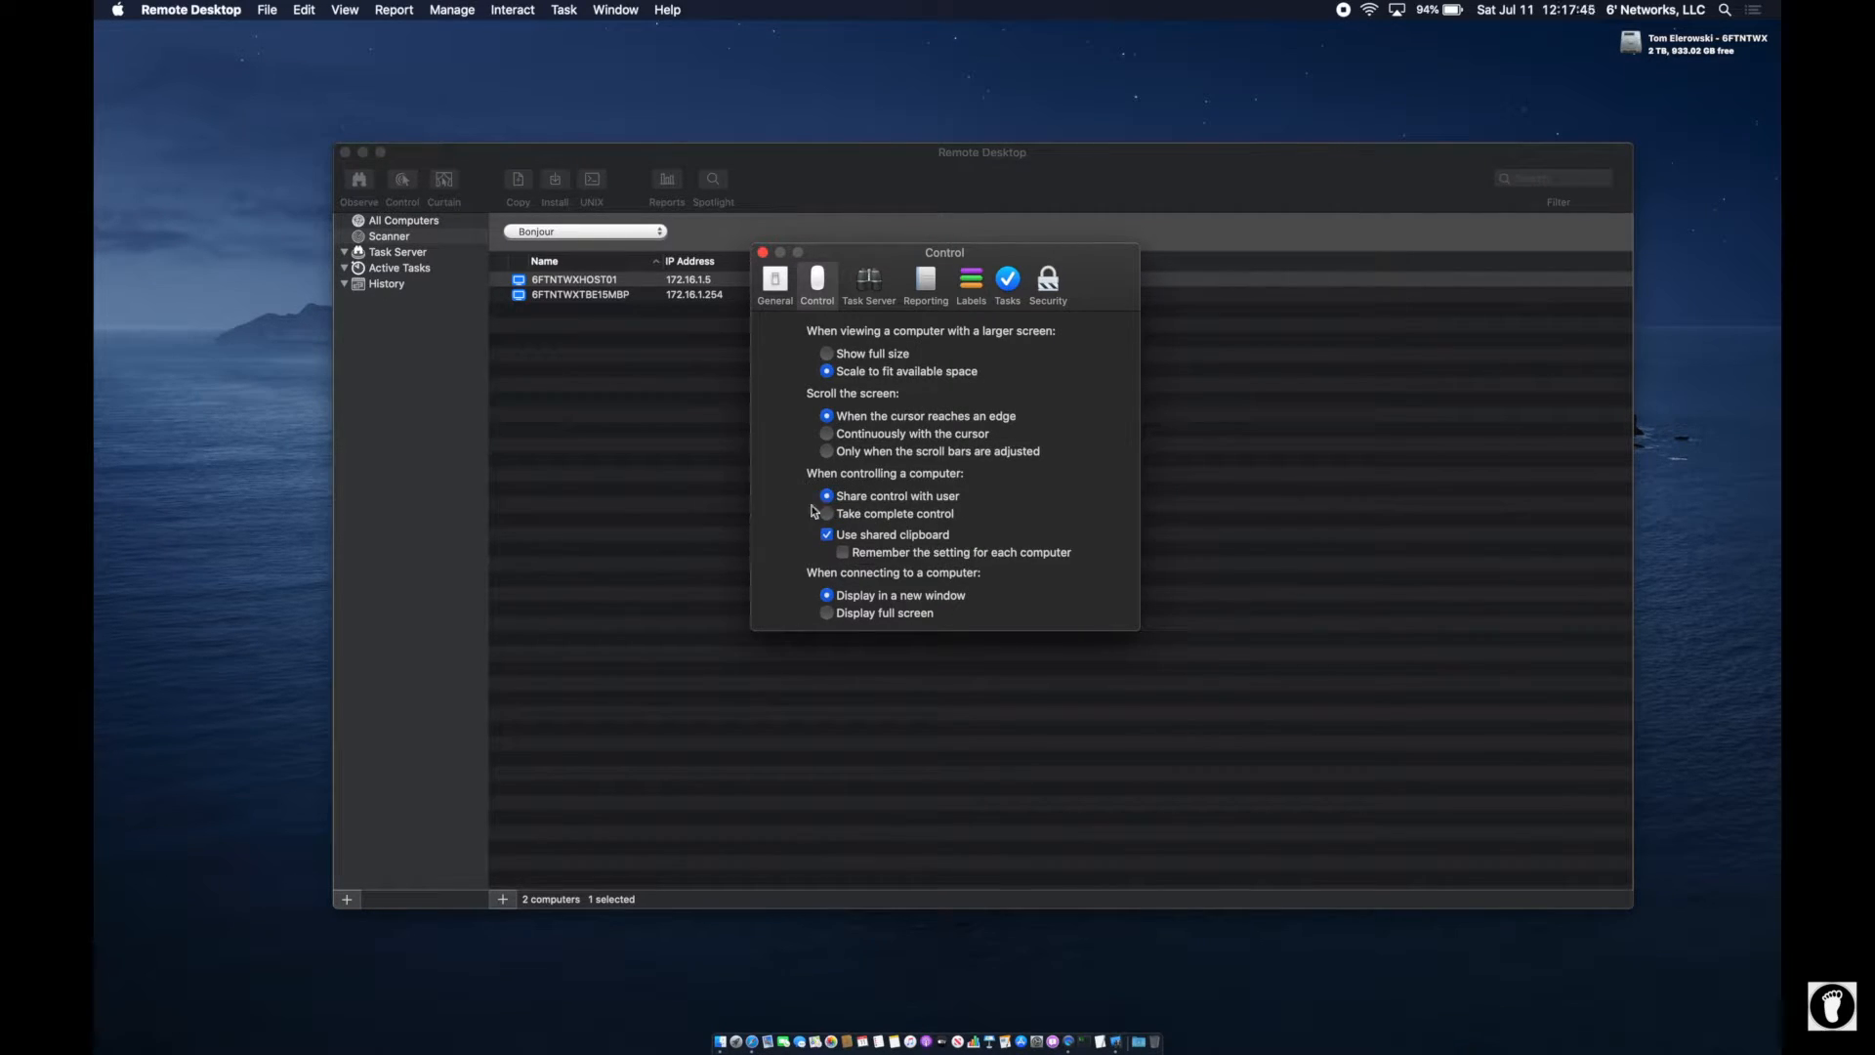
click(846, 553)
- Look through the Task Server and Reporting preferences, and rename the green, yellow and orange labels Site 1, Site 2 and Site 3
click(867, 283)
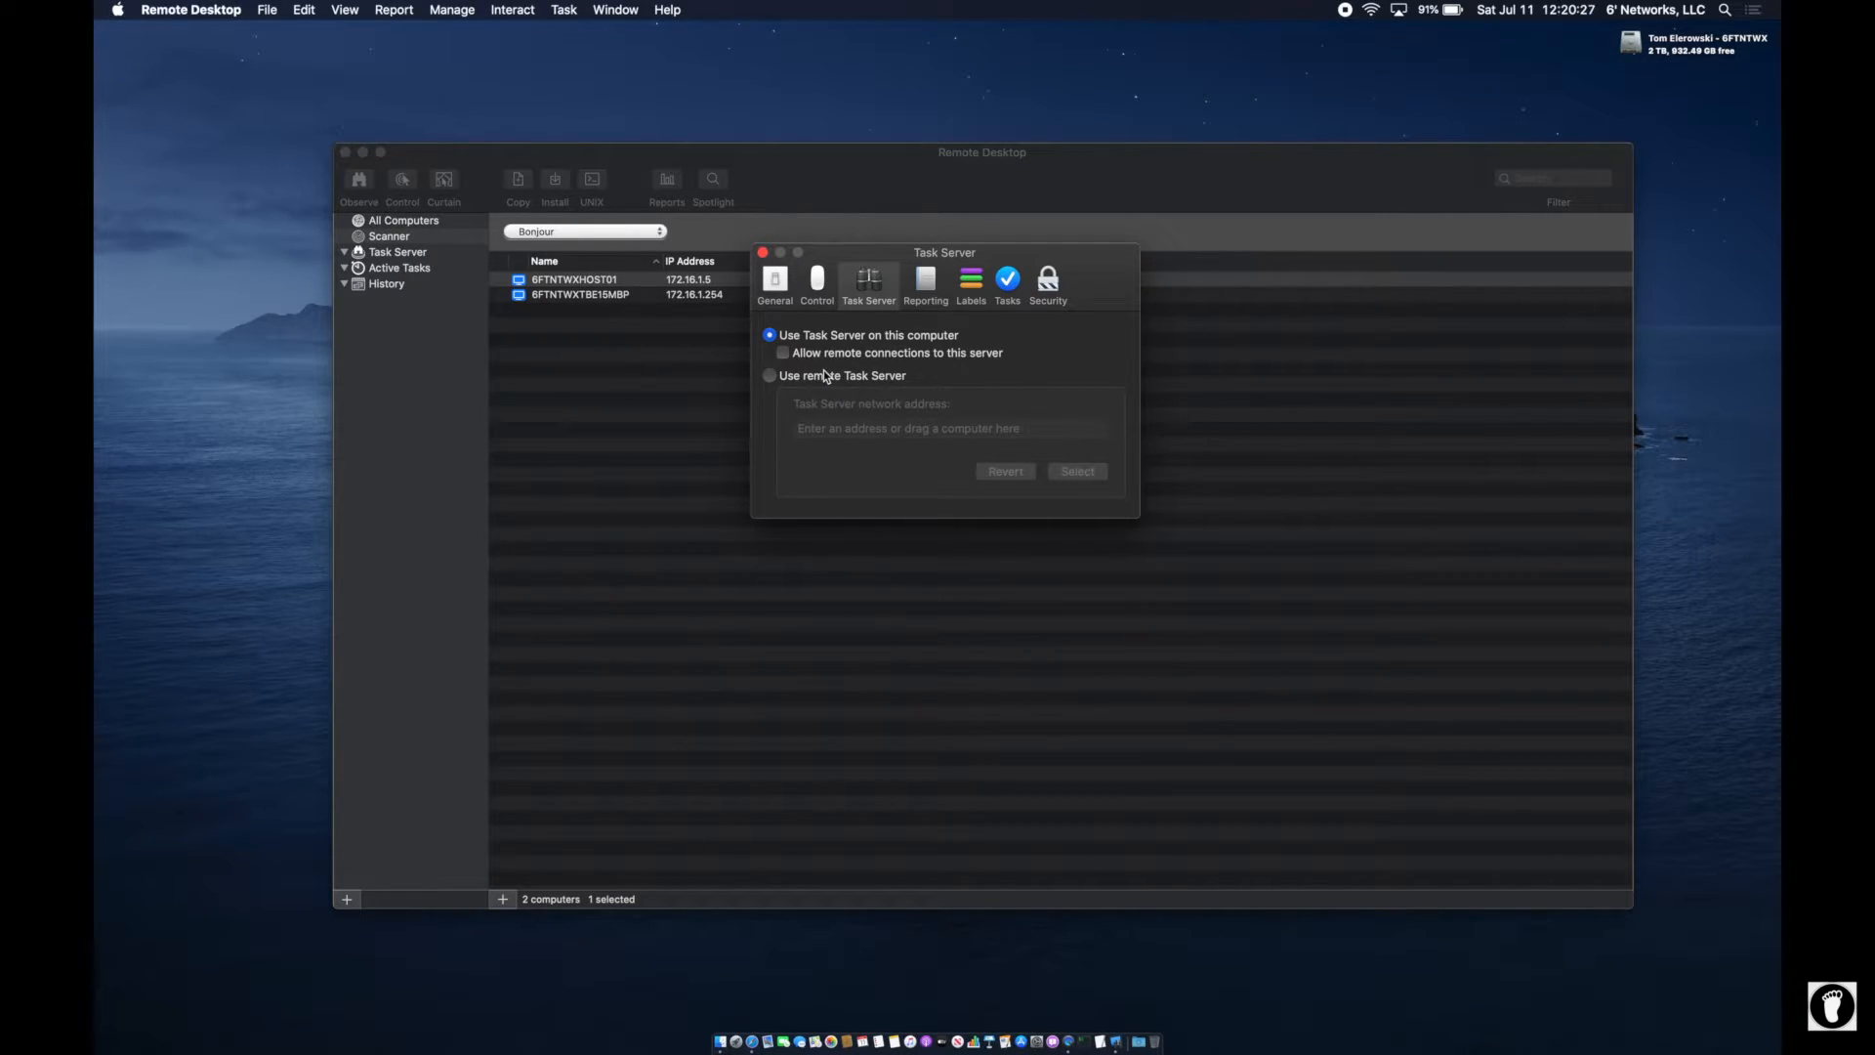
click(912, 301)
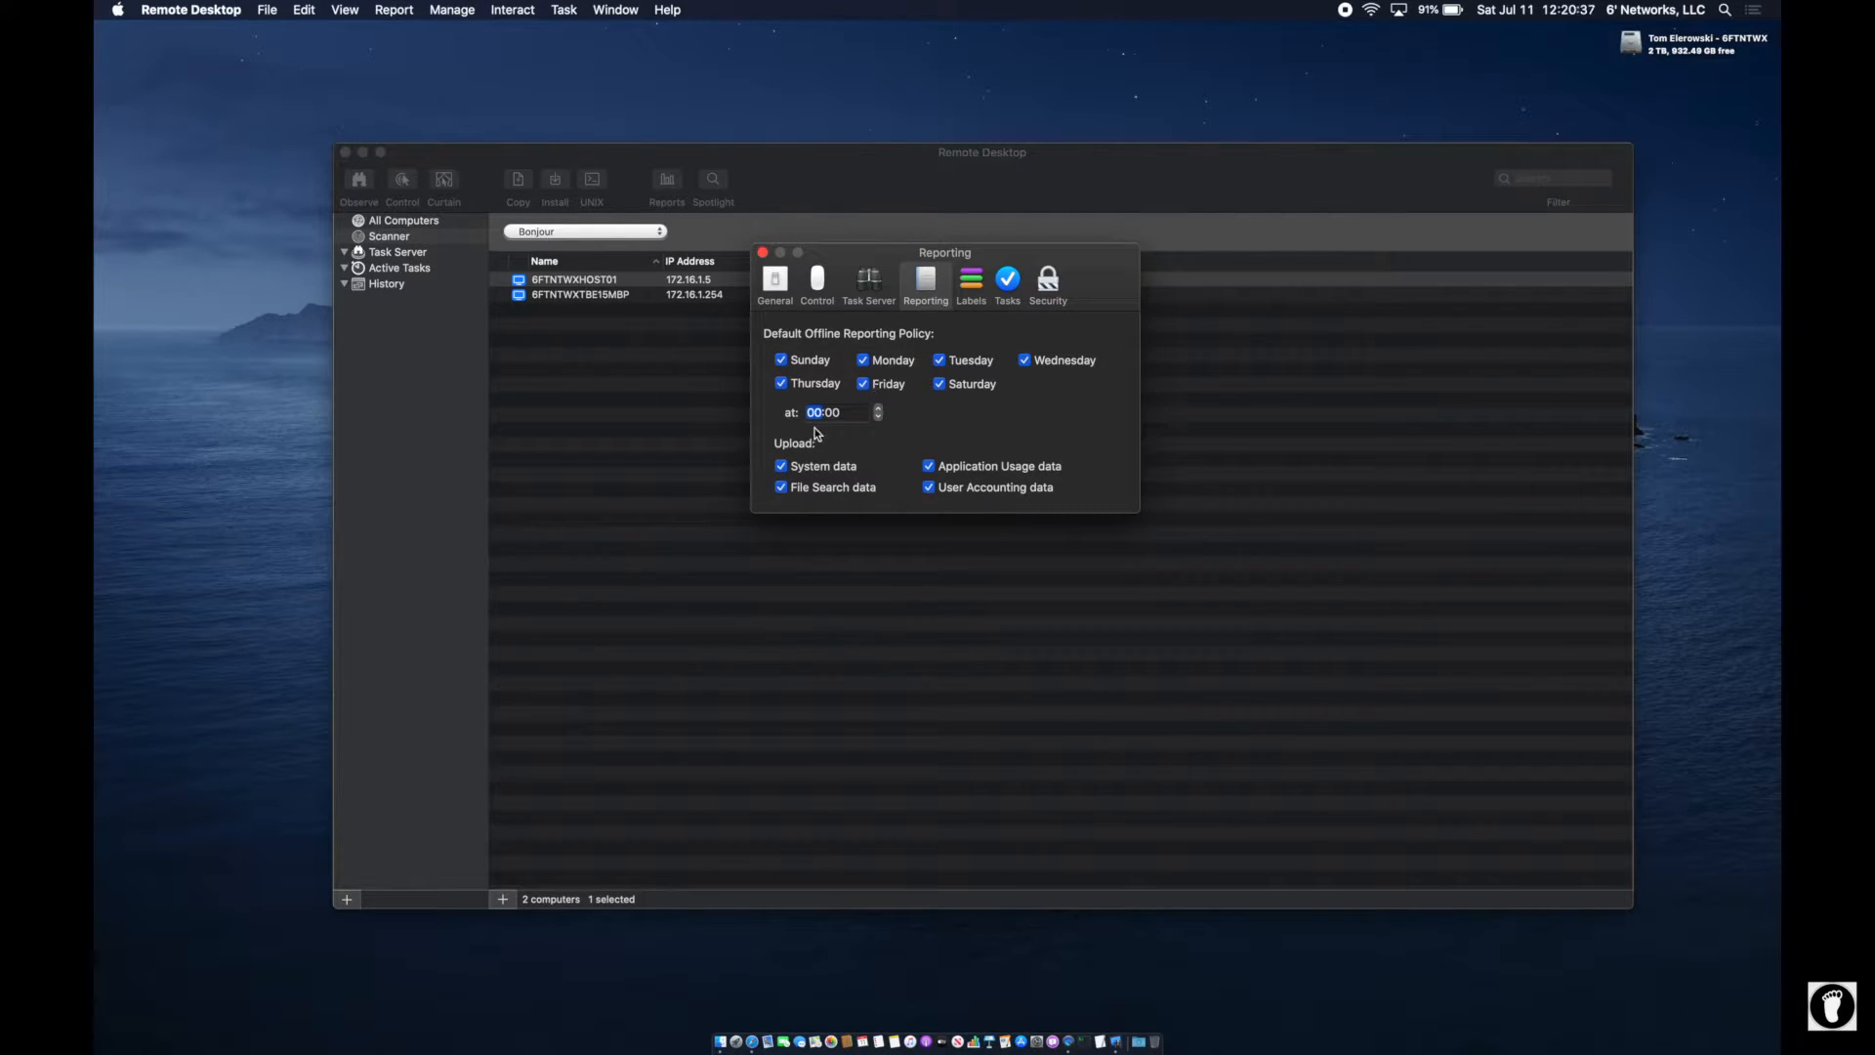
click(966, 303)
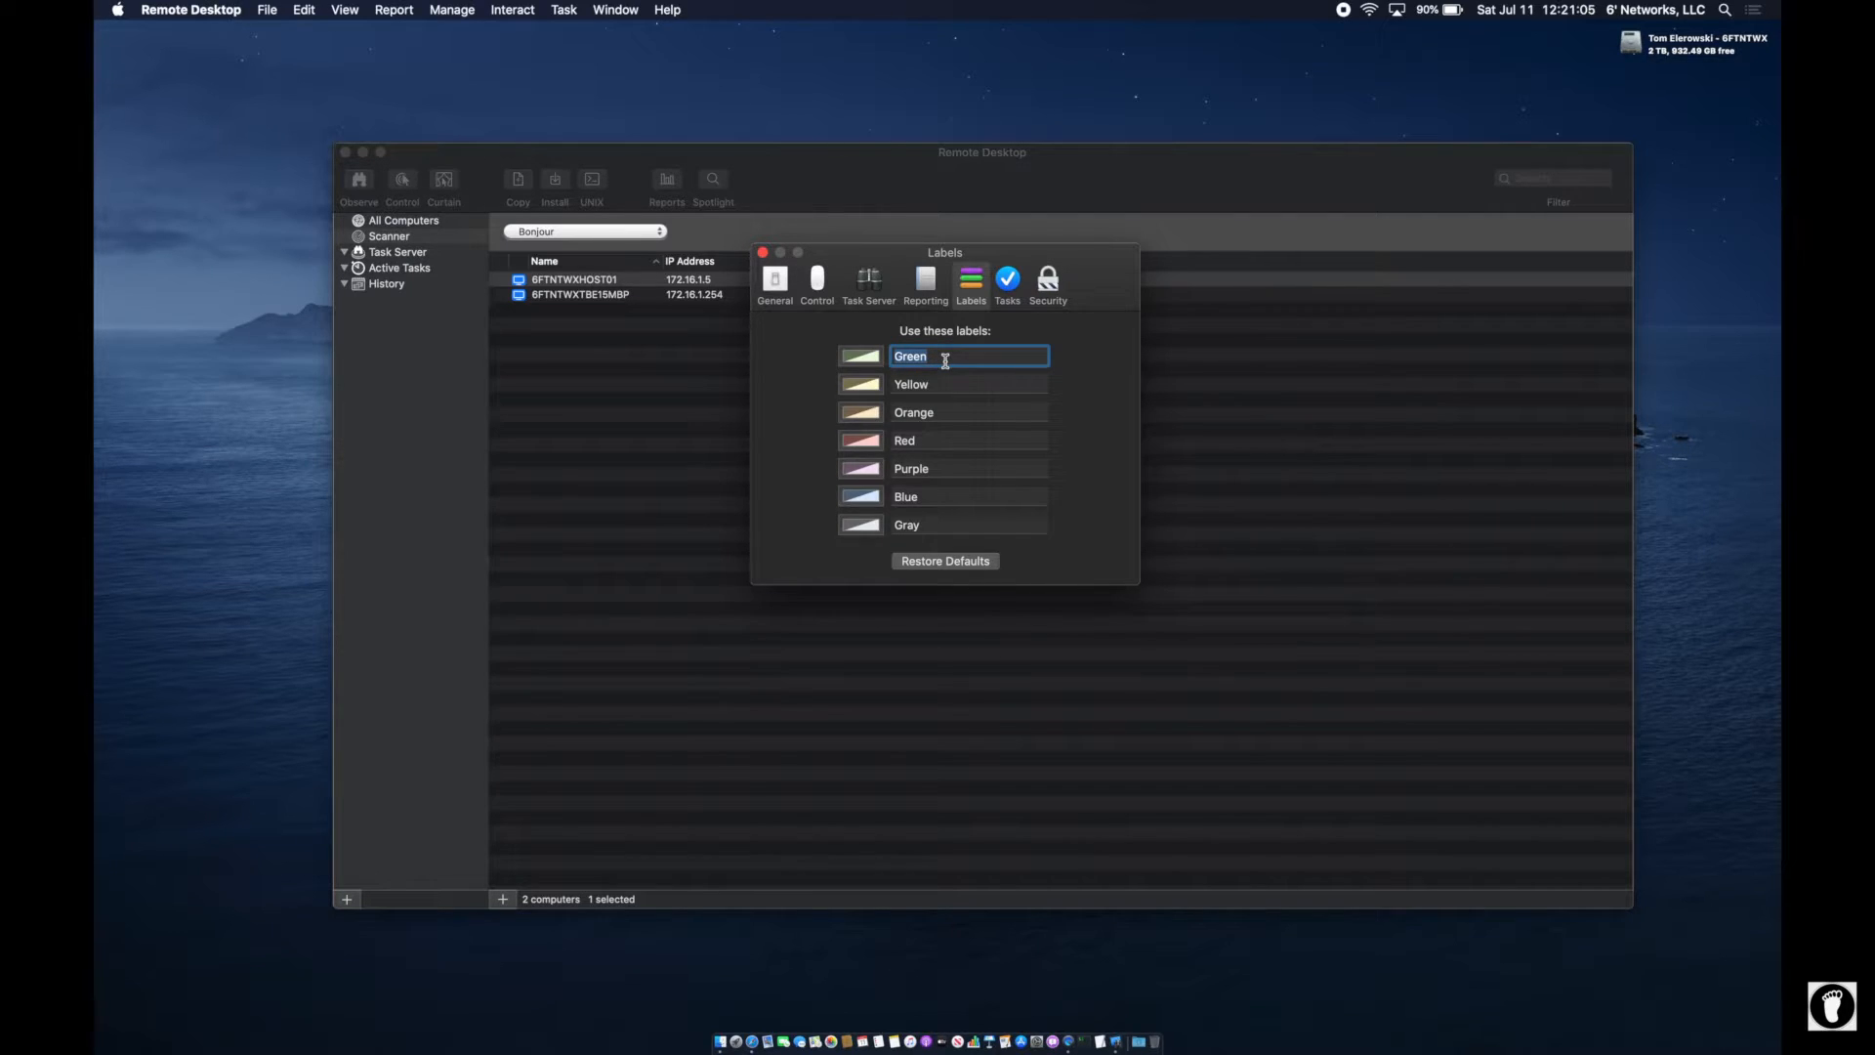
text(Site 1)
key(Tab)
text(Site 2)
key(Tab)
text(Site 3)
key(Tab)
key(Tab)
key(Tab)
key(Tab)
- In the Tasks preferences, limit the history shown in the sidebar to the last 50 tasks
click(1009, 293)
click(974, 291)
click(1006, 283)
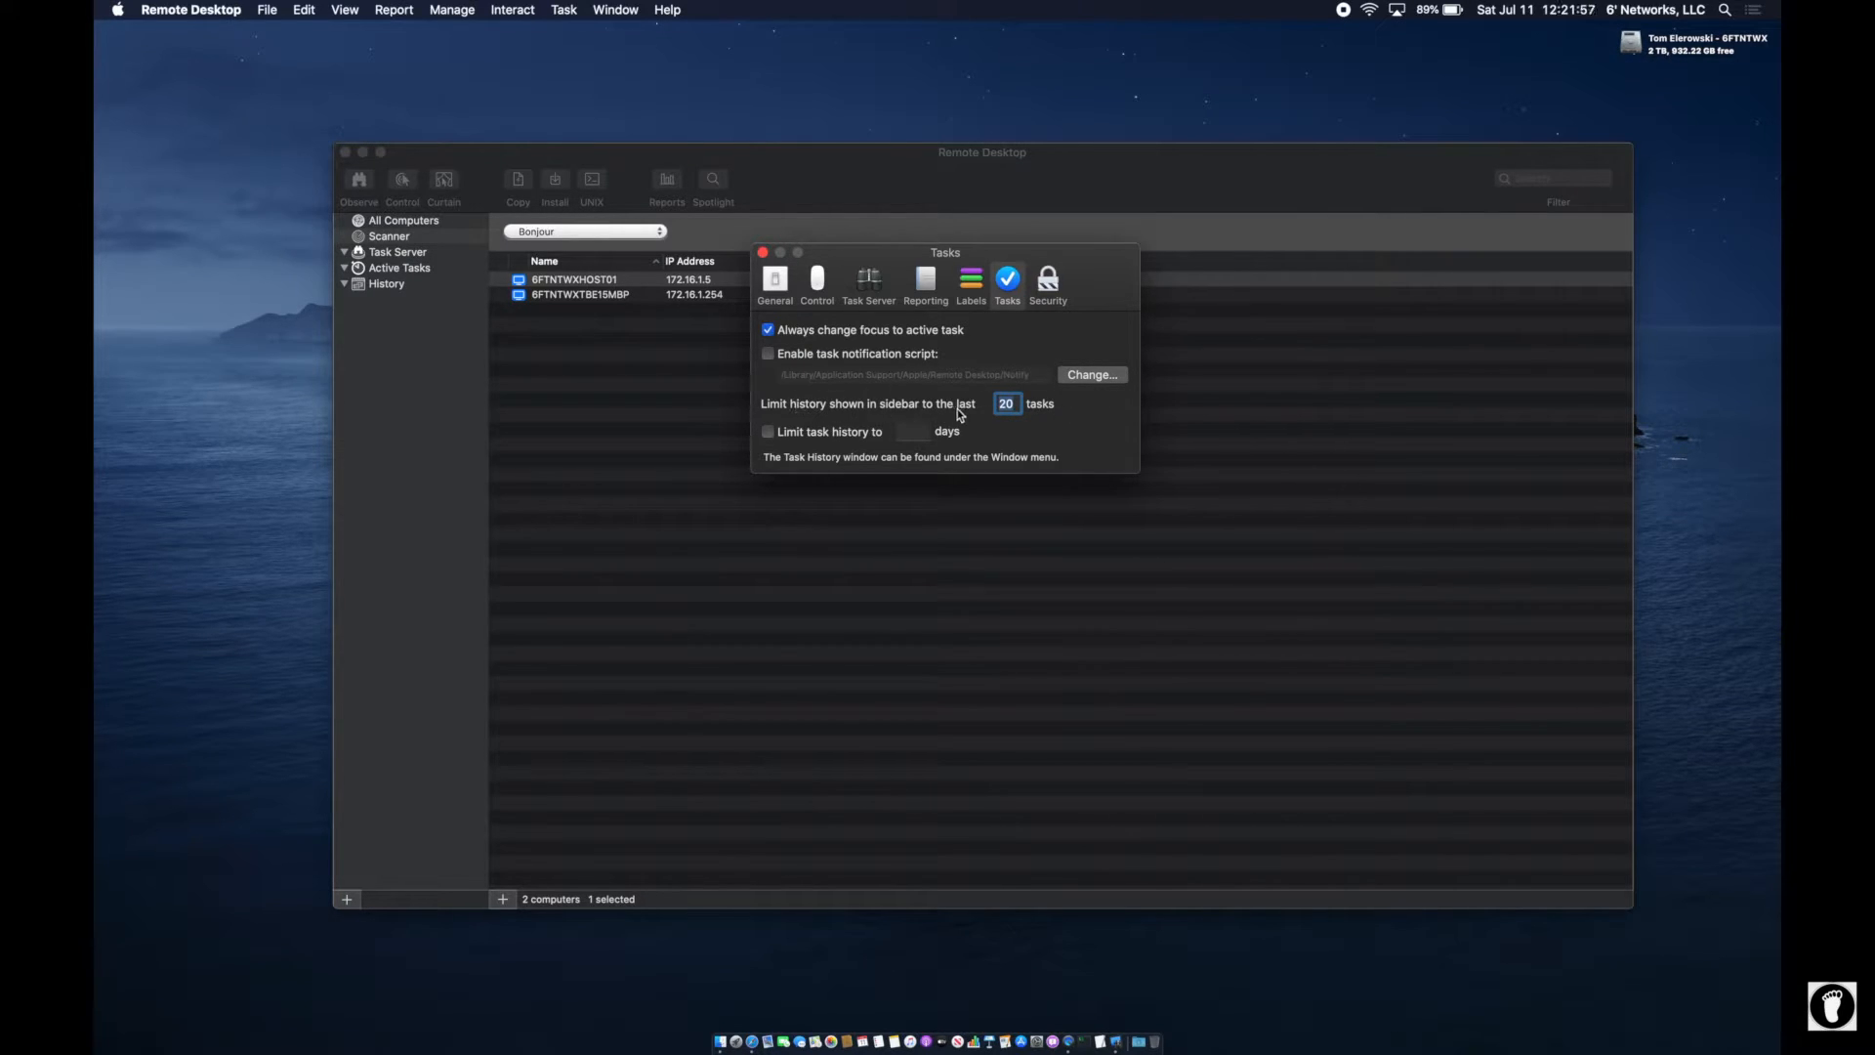
double_click(1014, 407)
text(50)
key(Tab)
- Examine the Security preferences and toggle control of this computer while the application is running, leaving it allowed
click(1050, 282)
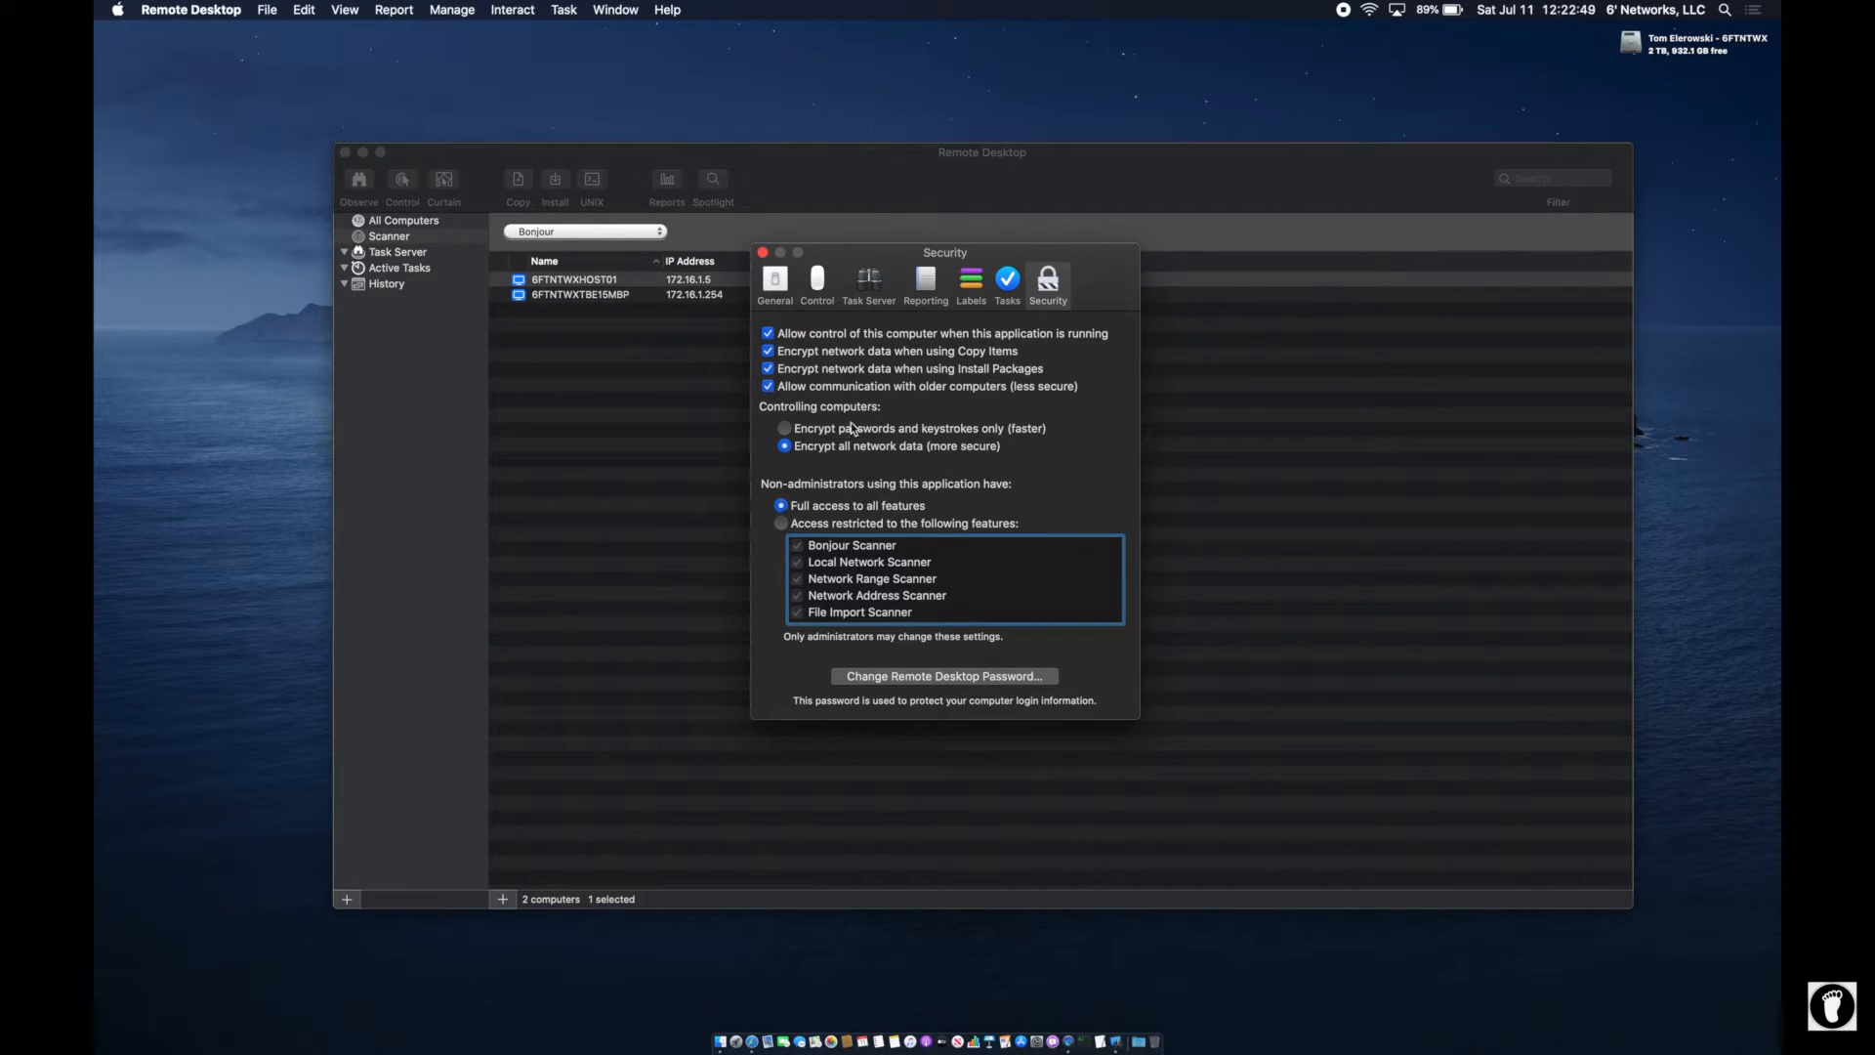
click(768, 335)
click(768, 335)
click(768, 335)
- Select 6FTNTWXTBE15MBP in the scanner list, and move the main window lower and the preferences window higher
click(604, 299)
click(572, 296)
drag(761, 187, 717, 358)
click(891, 240)
drag(890, 240, 899, 82)
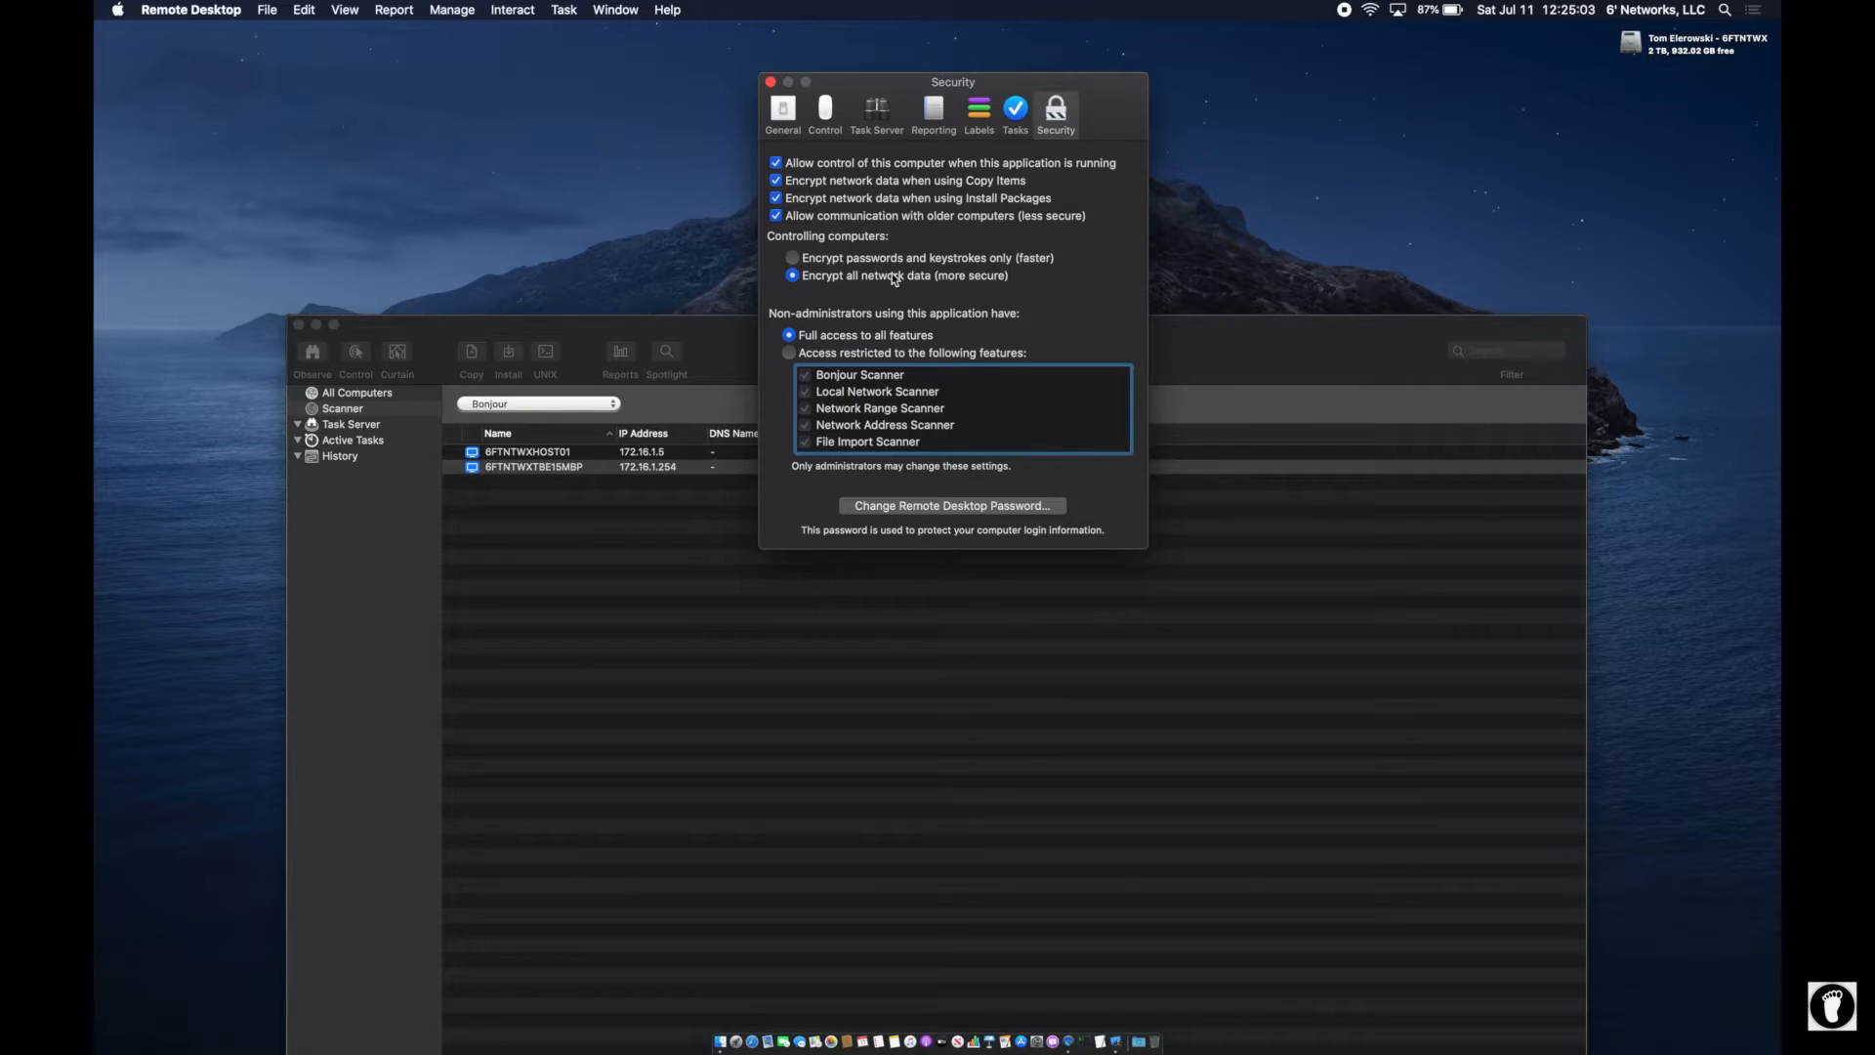
- Inspect the restricted-feature options for non-administrators, keep full access to all features, and close the preferences
click(792, 274)
click(788, 352)
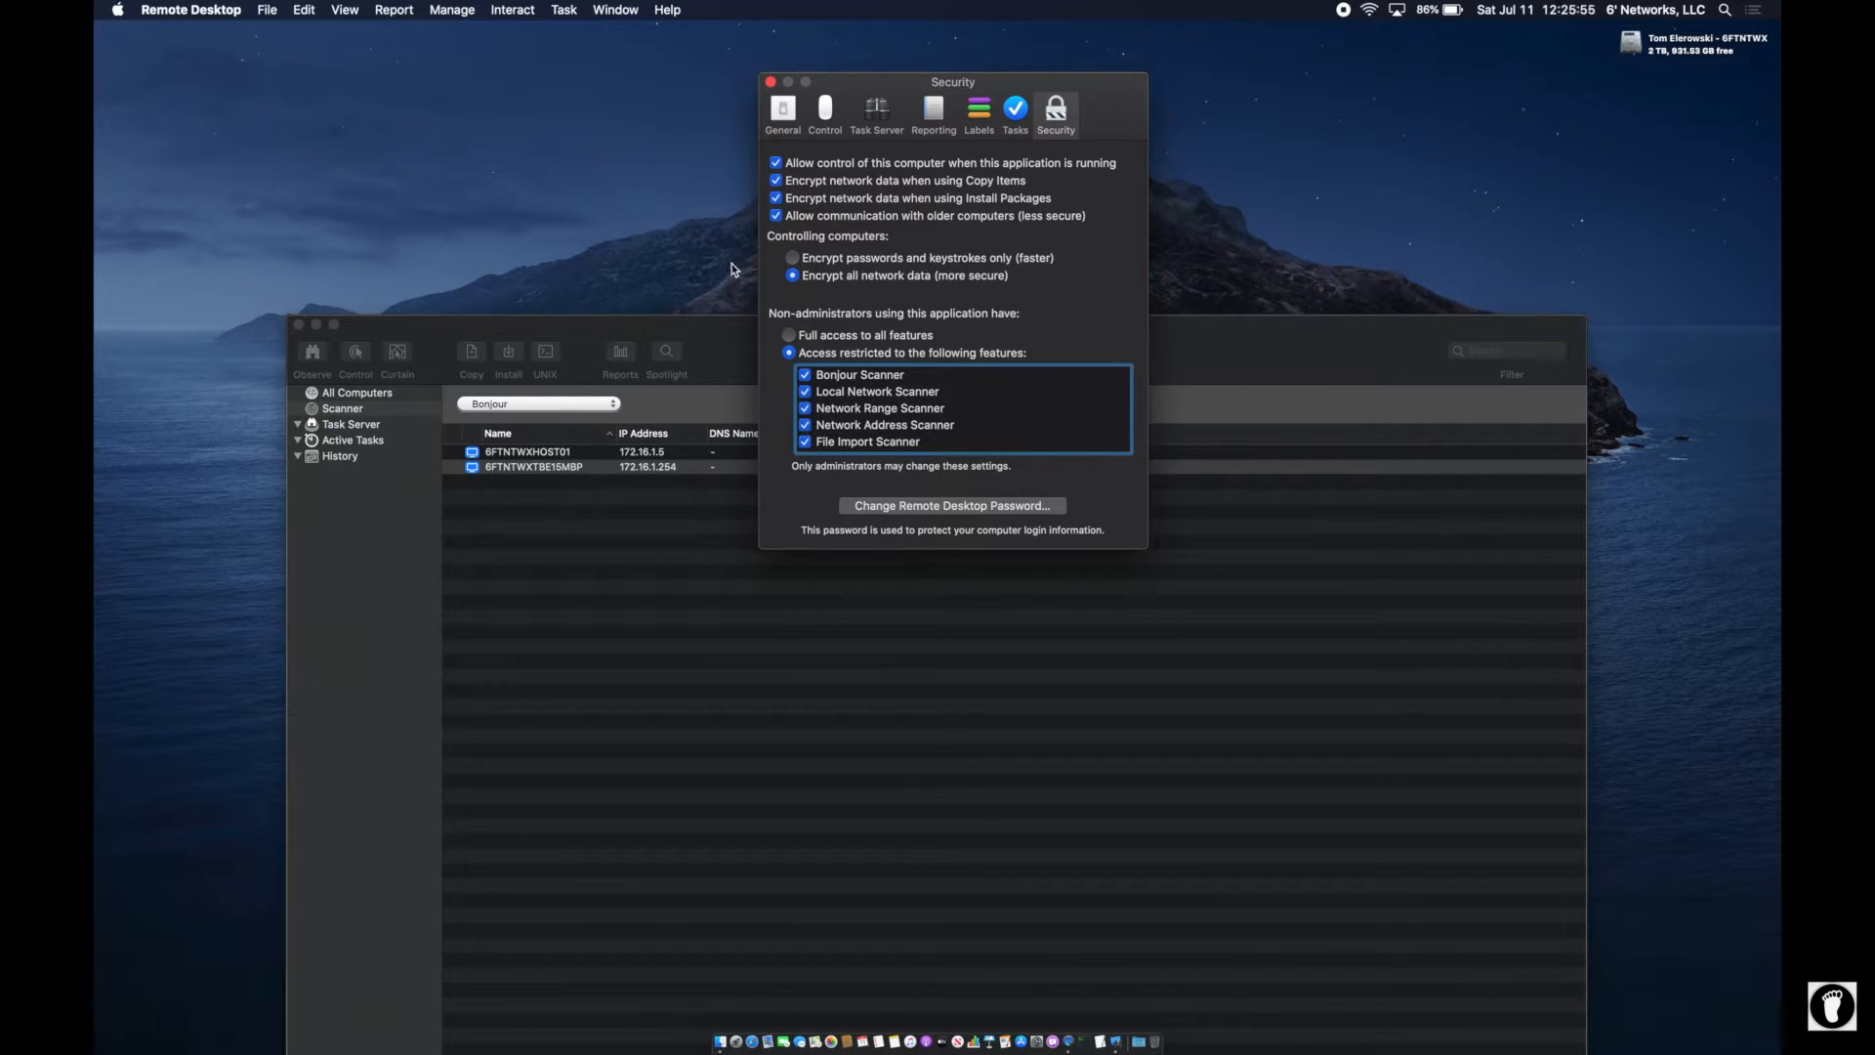
click(789, 335)
click(782, 108)
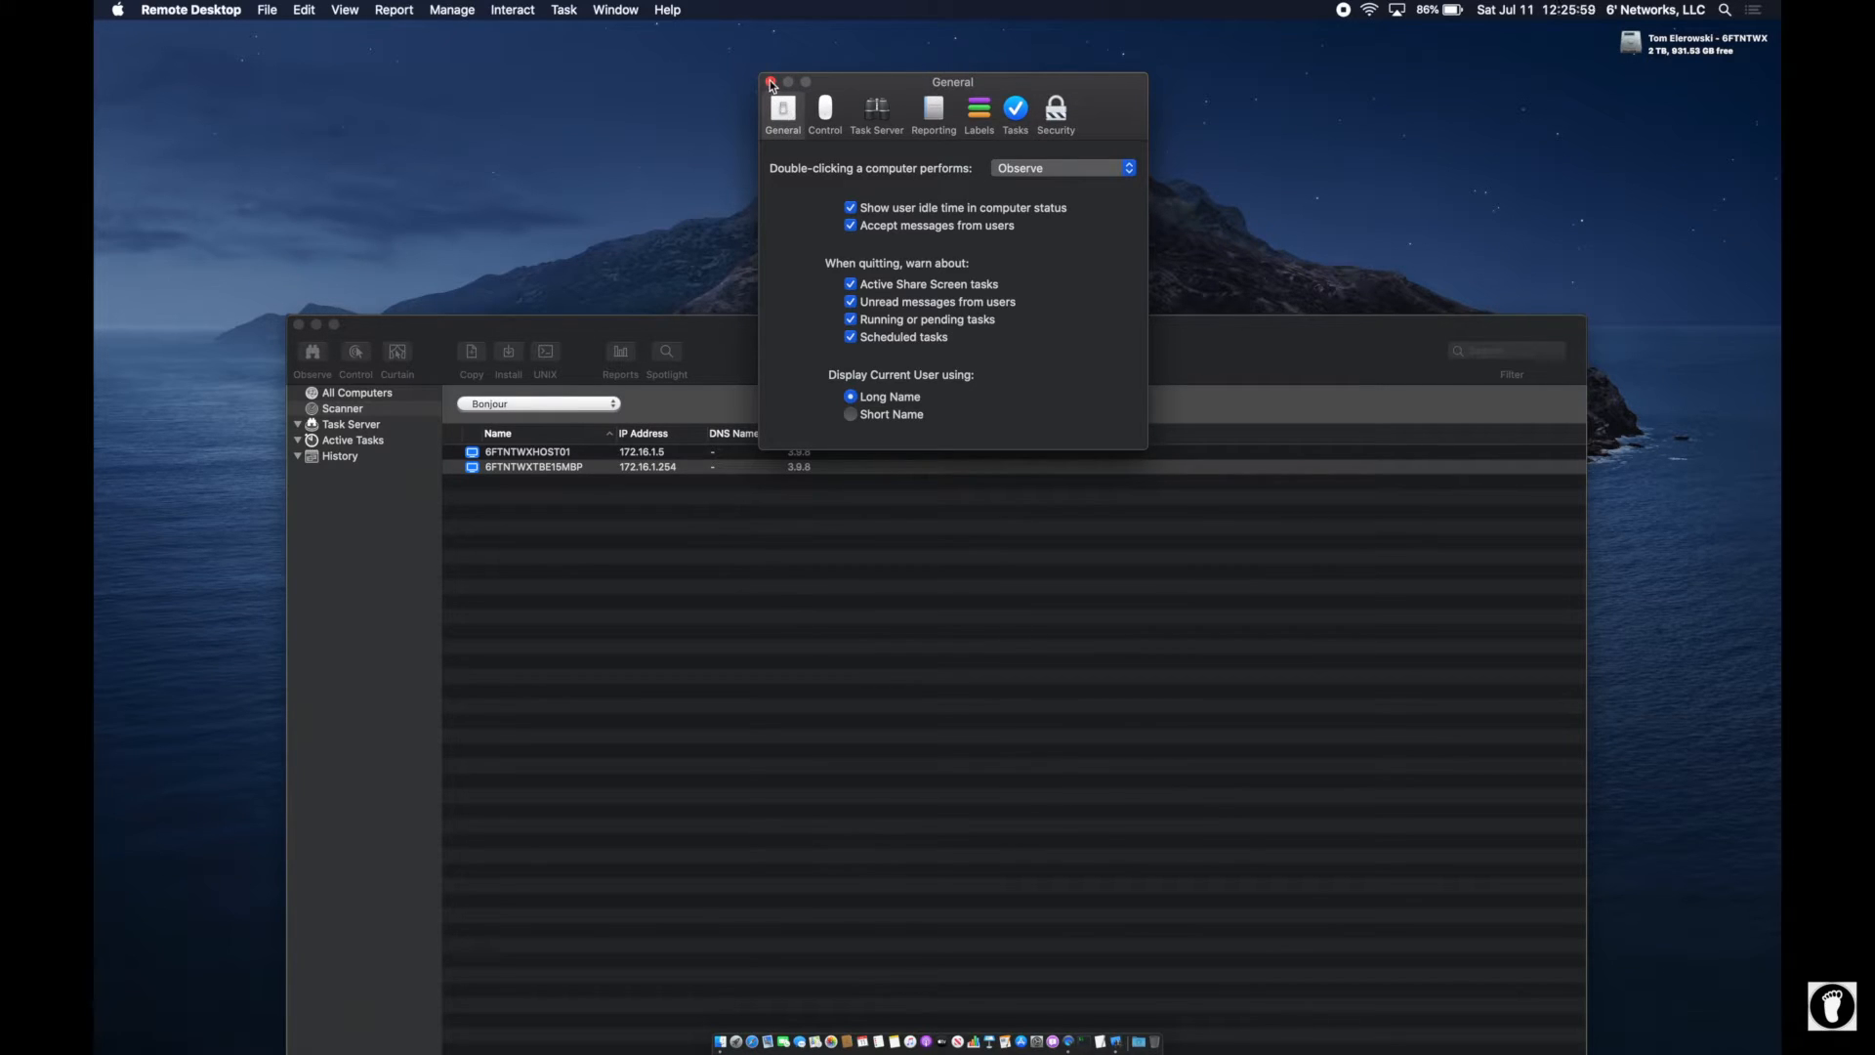
click(770, 82)
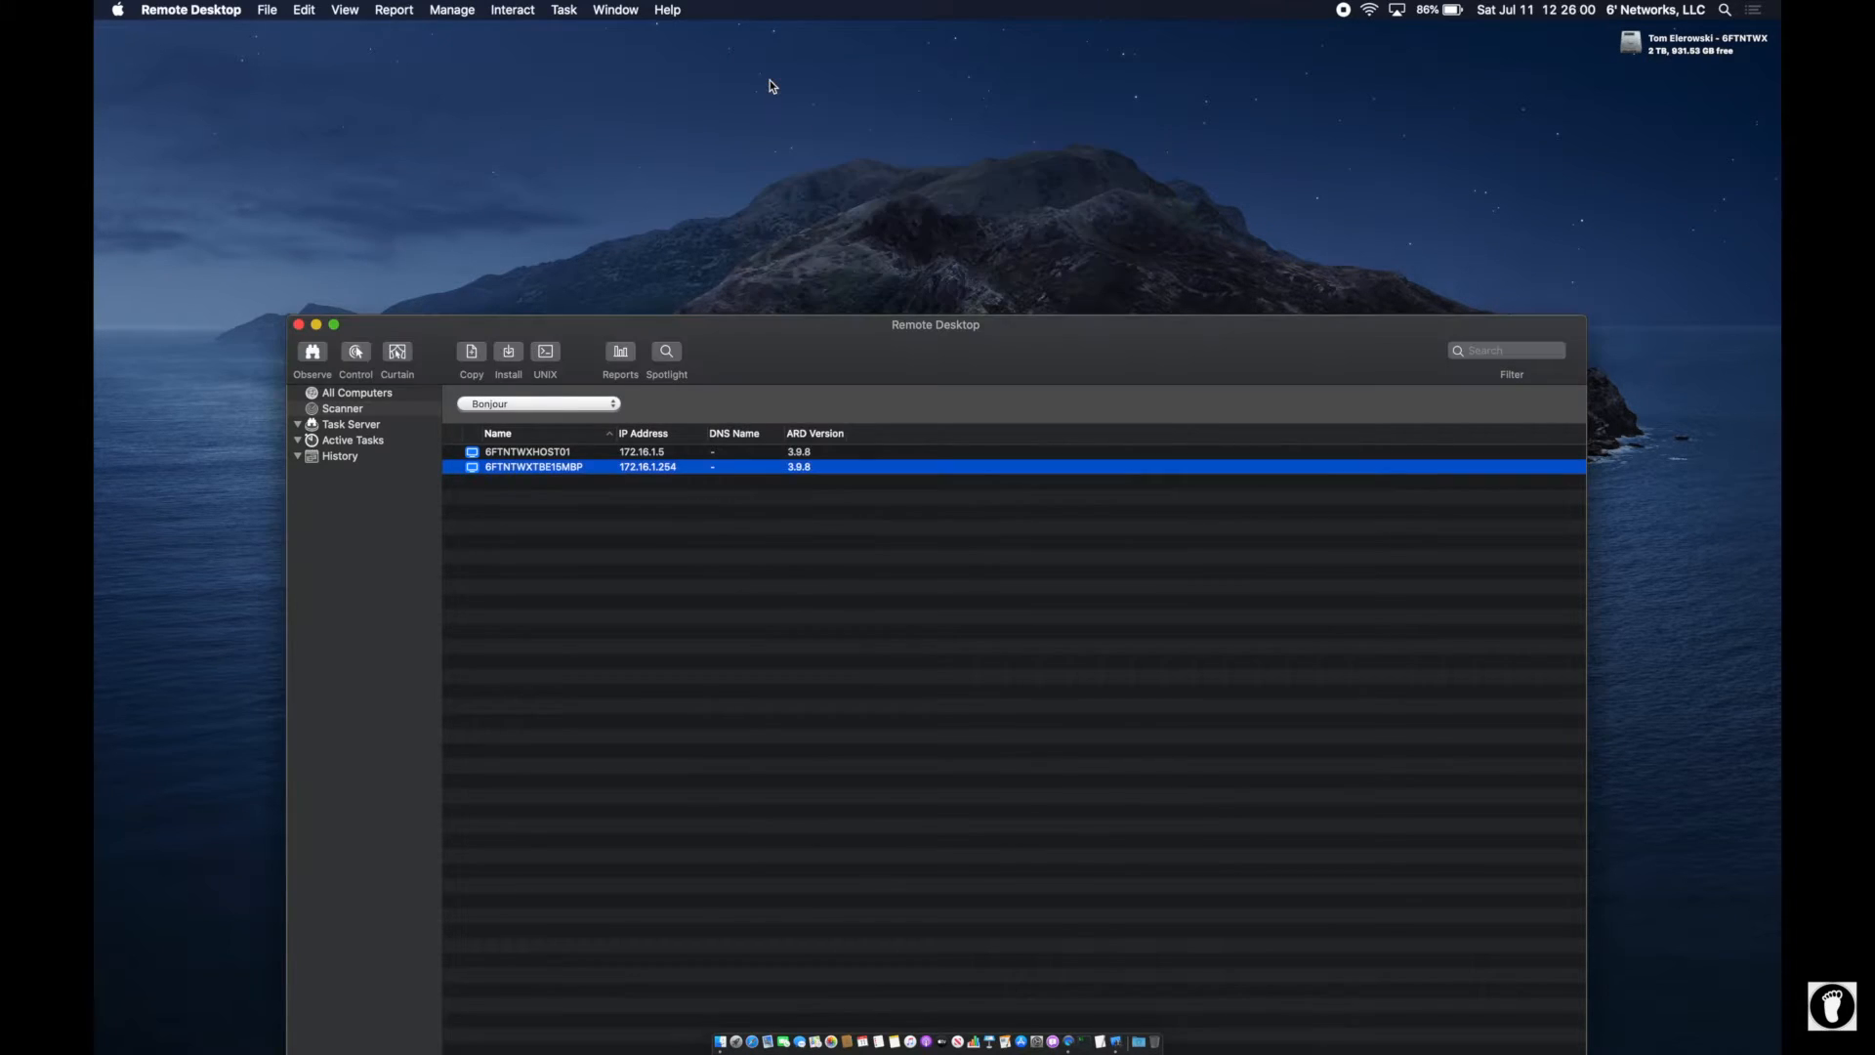
click(532, 453)
double_click(536, 457)
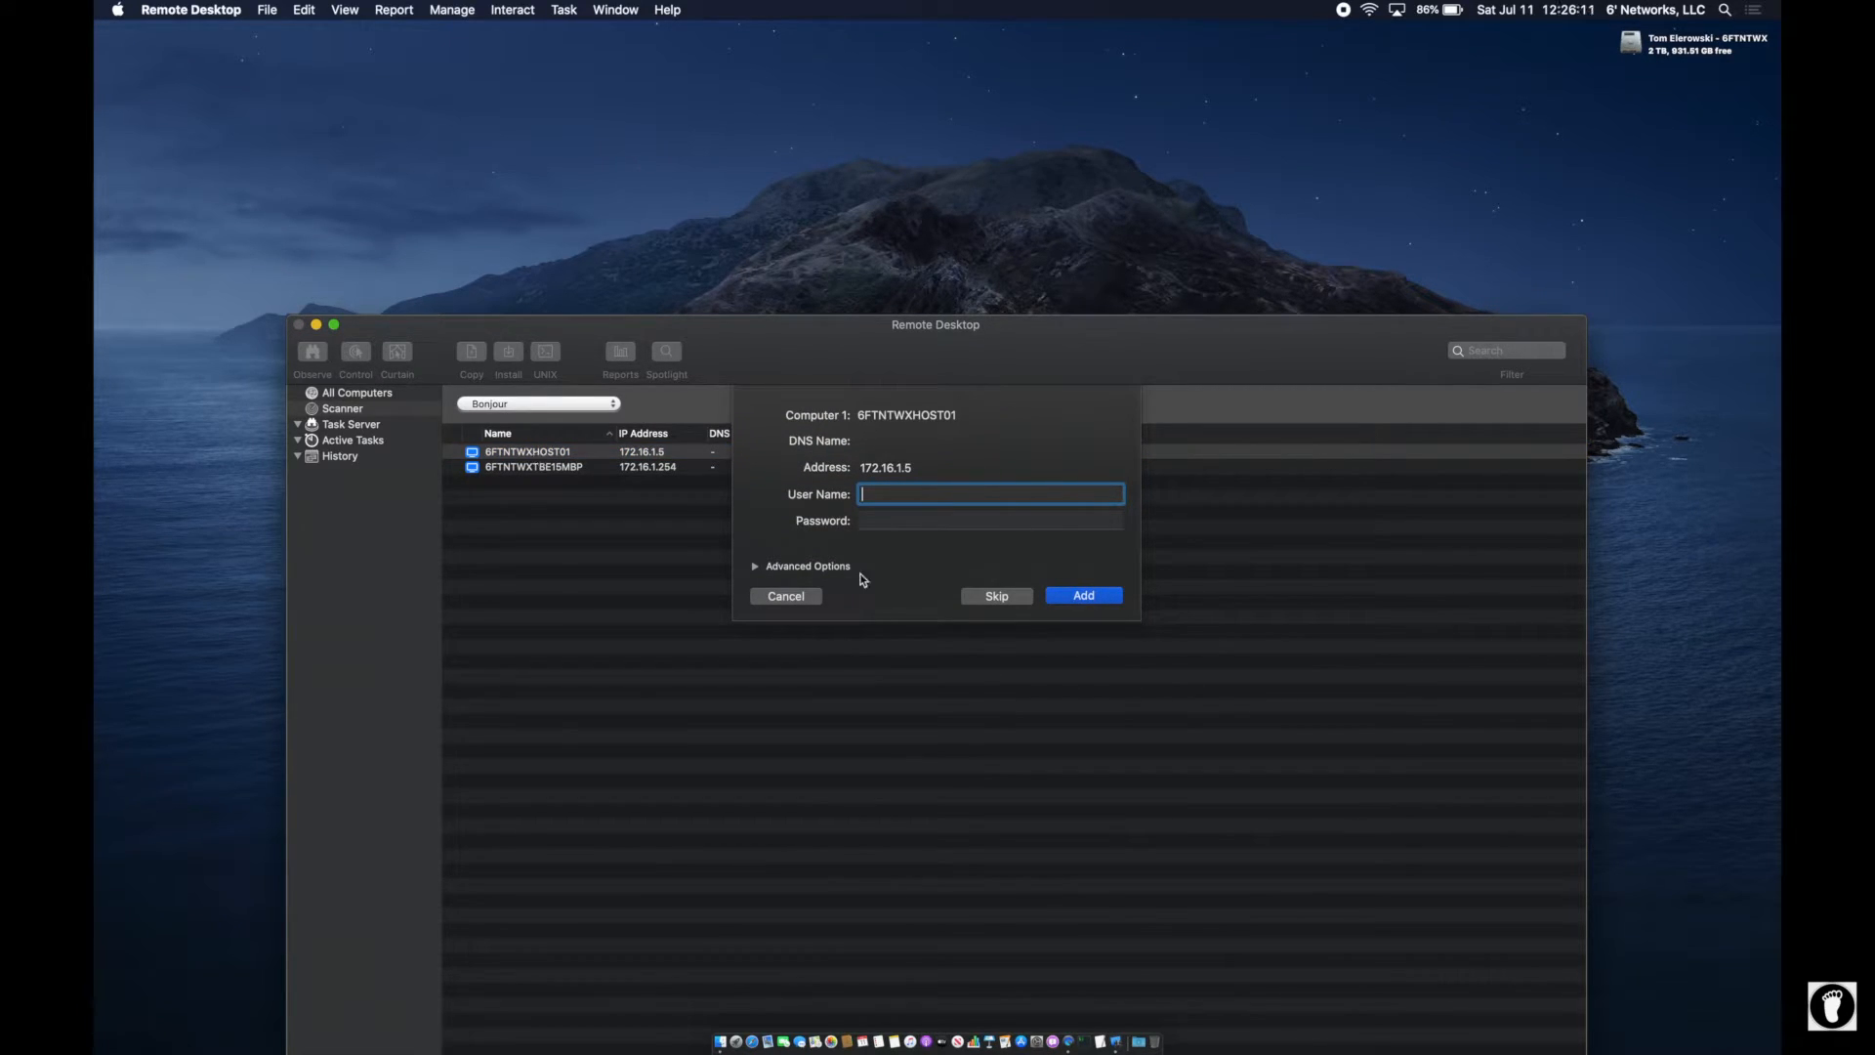
click(803, 596)
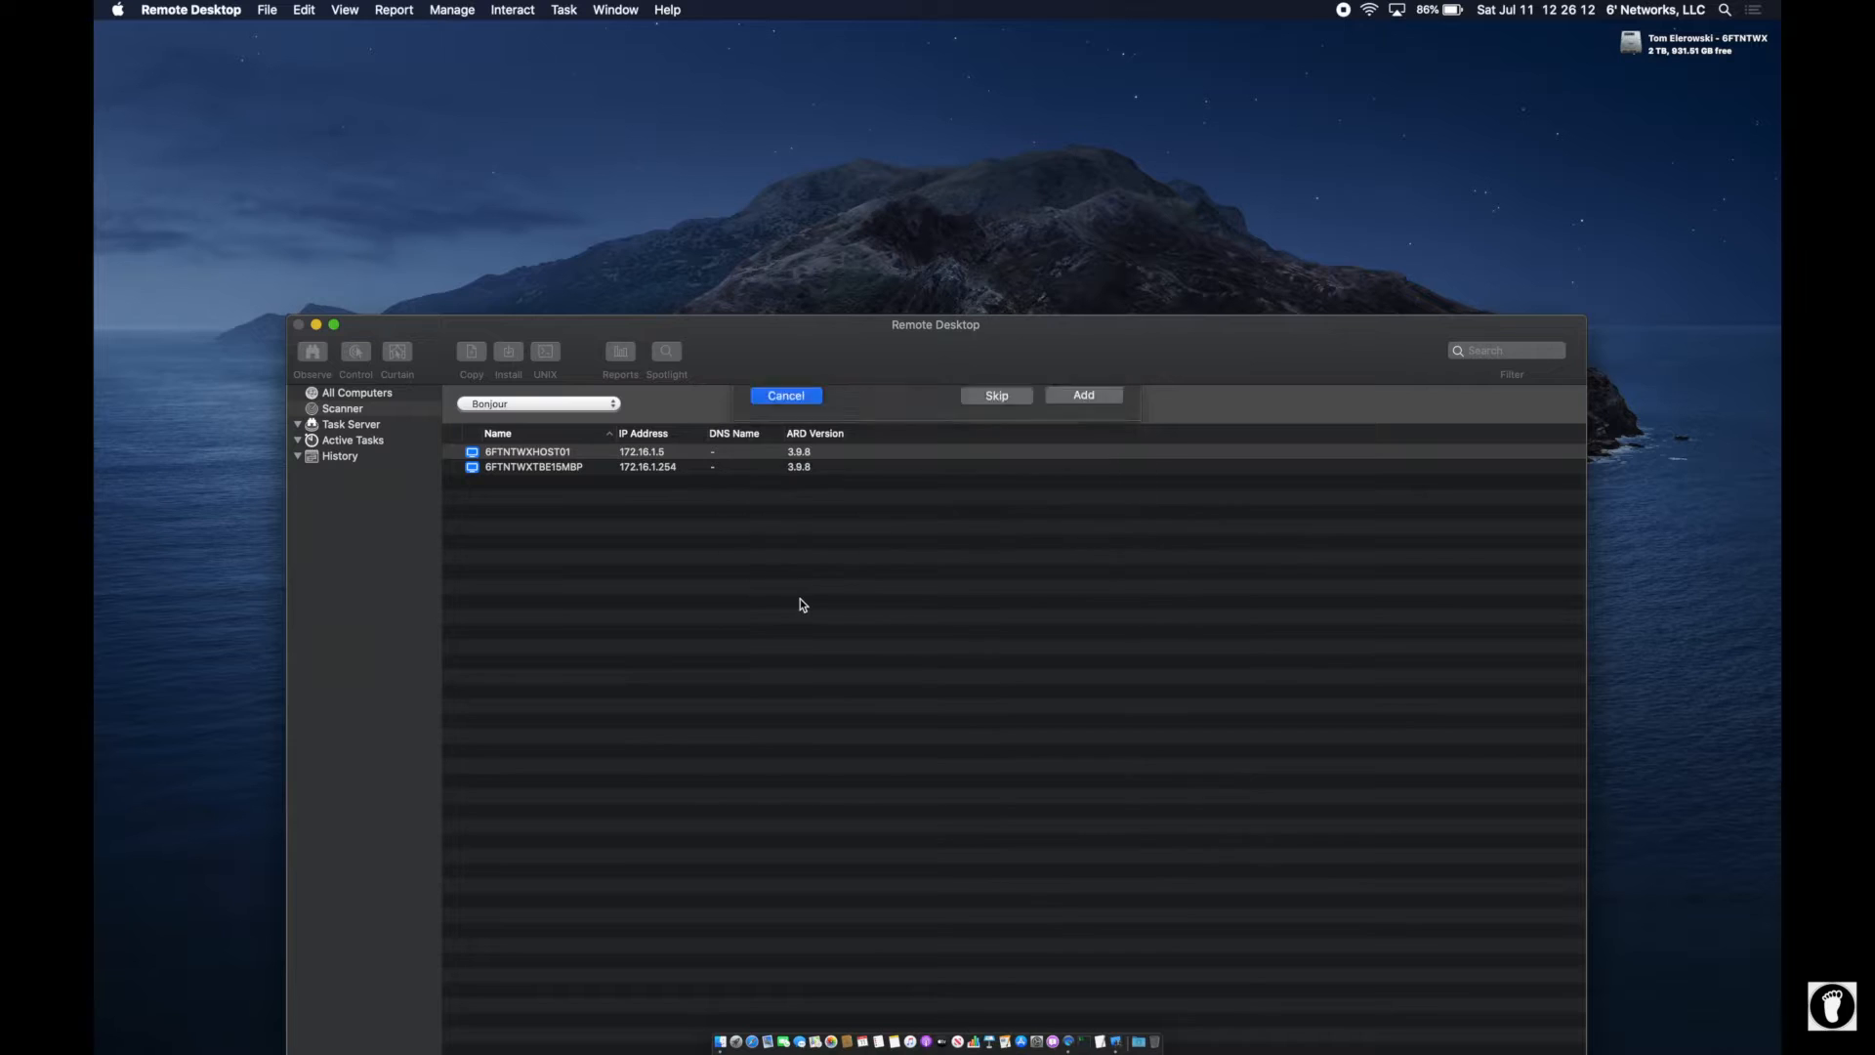
- Label 6FTNTWXHOST01 as Site 1 and 6FTNTWXTBE15MBP as Site 2 in the scanner list
right_click(564, 453)
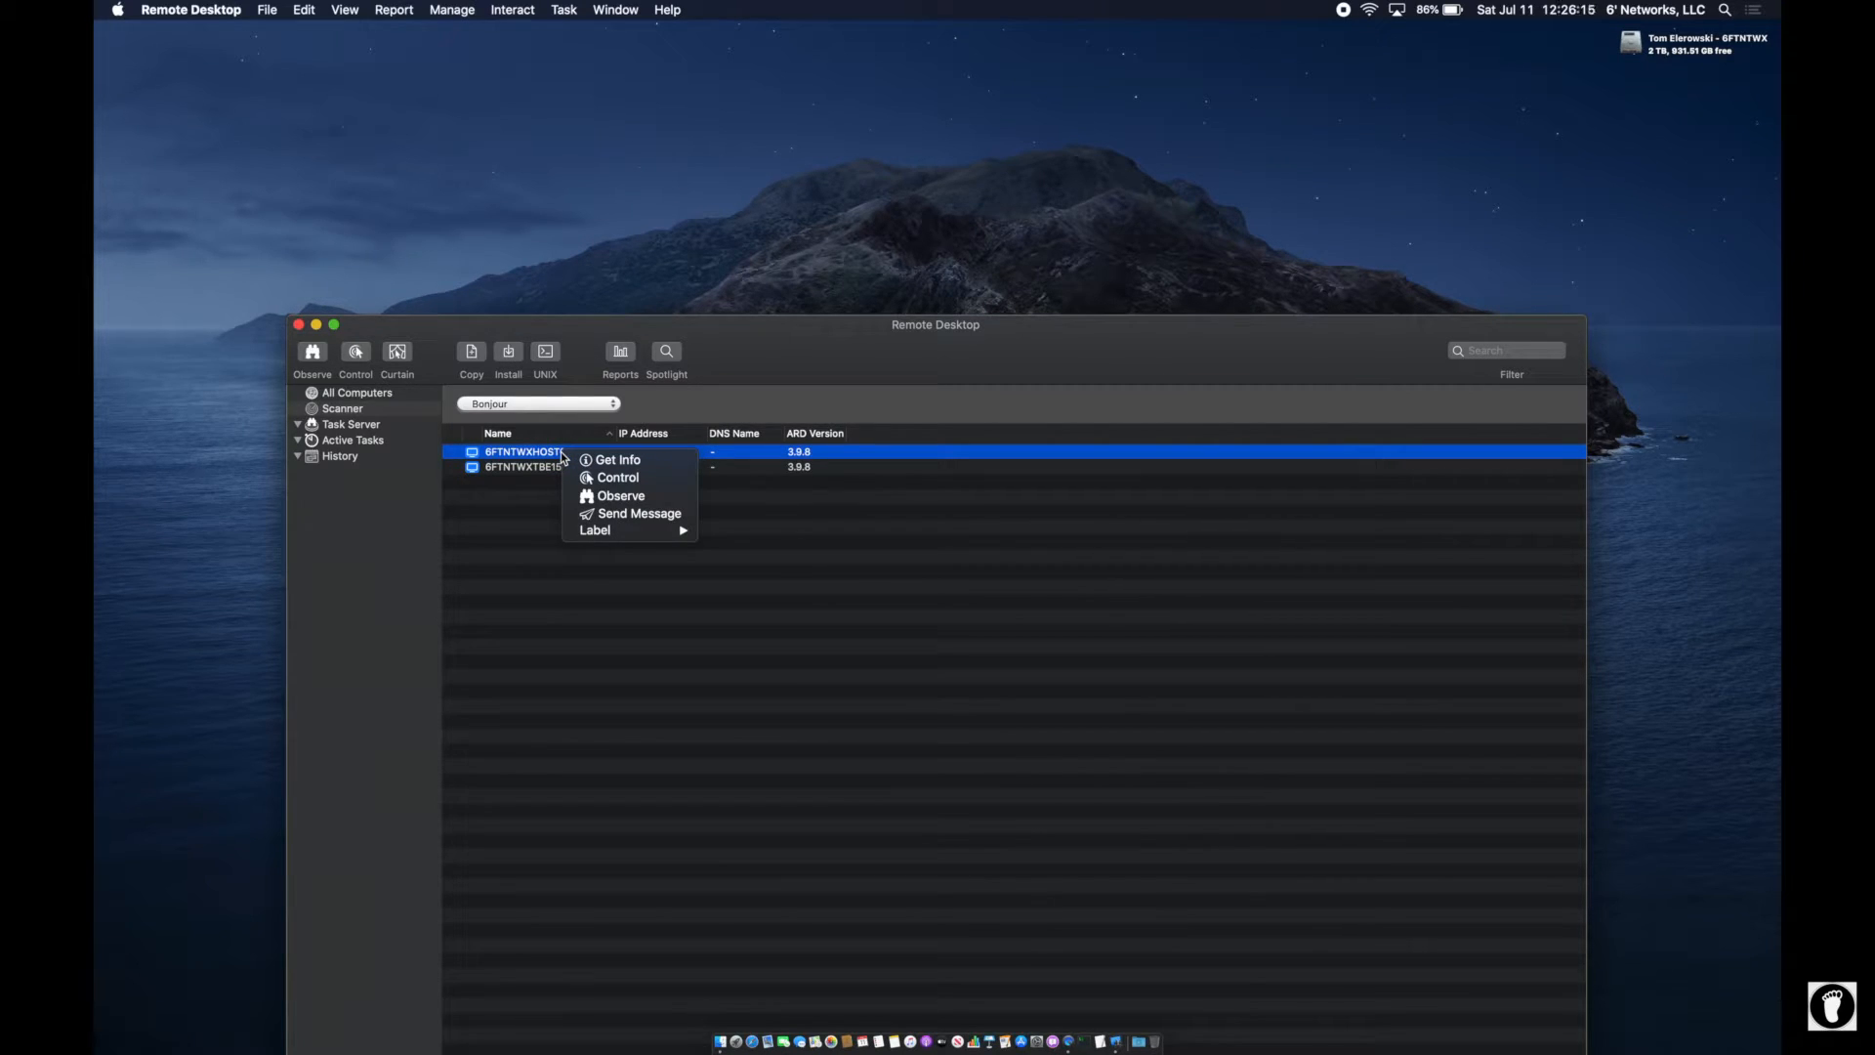
mouse_move(639, 533)
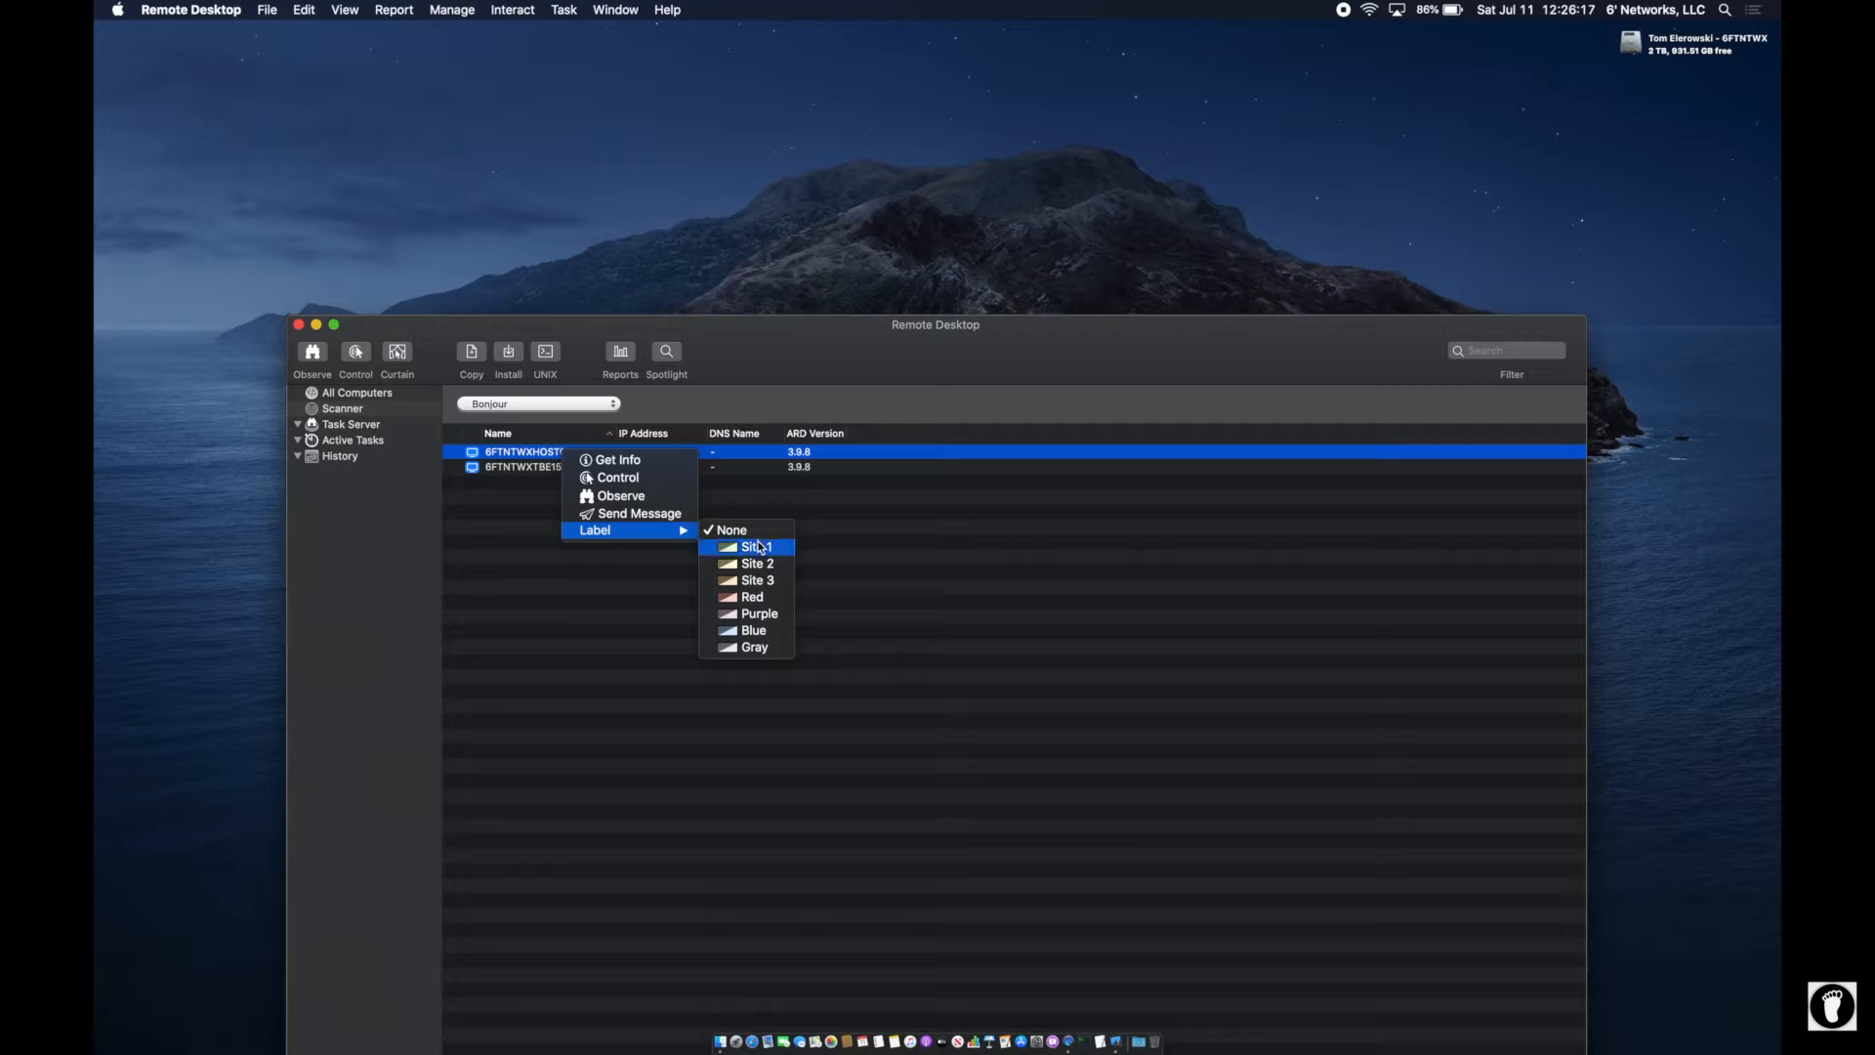
click(761, 547)
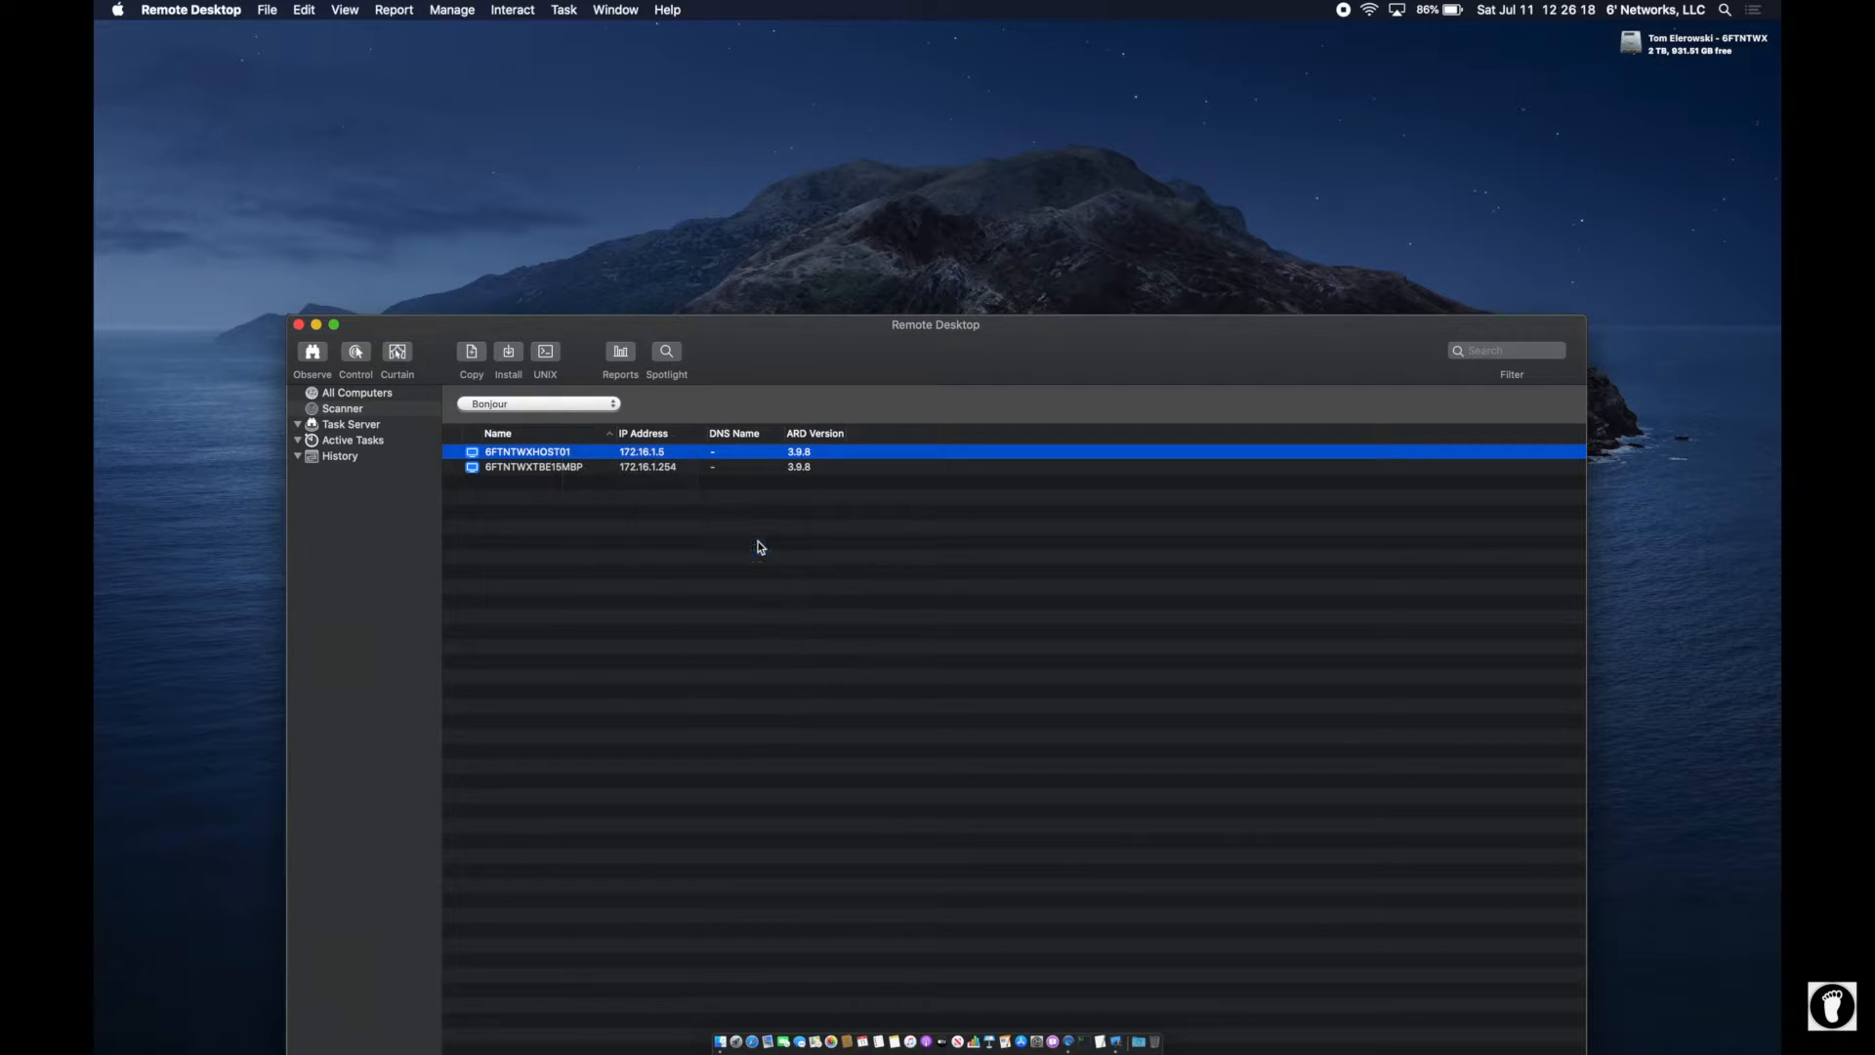
click(518, 467)
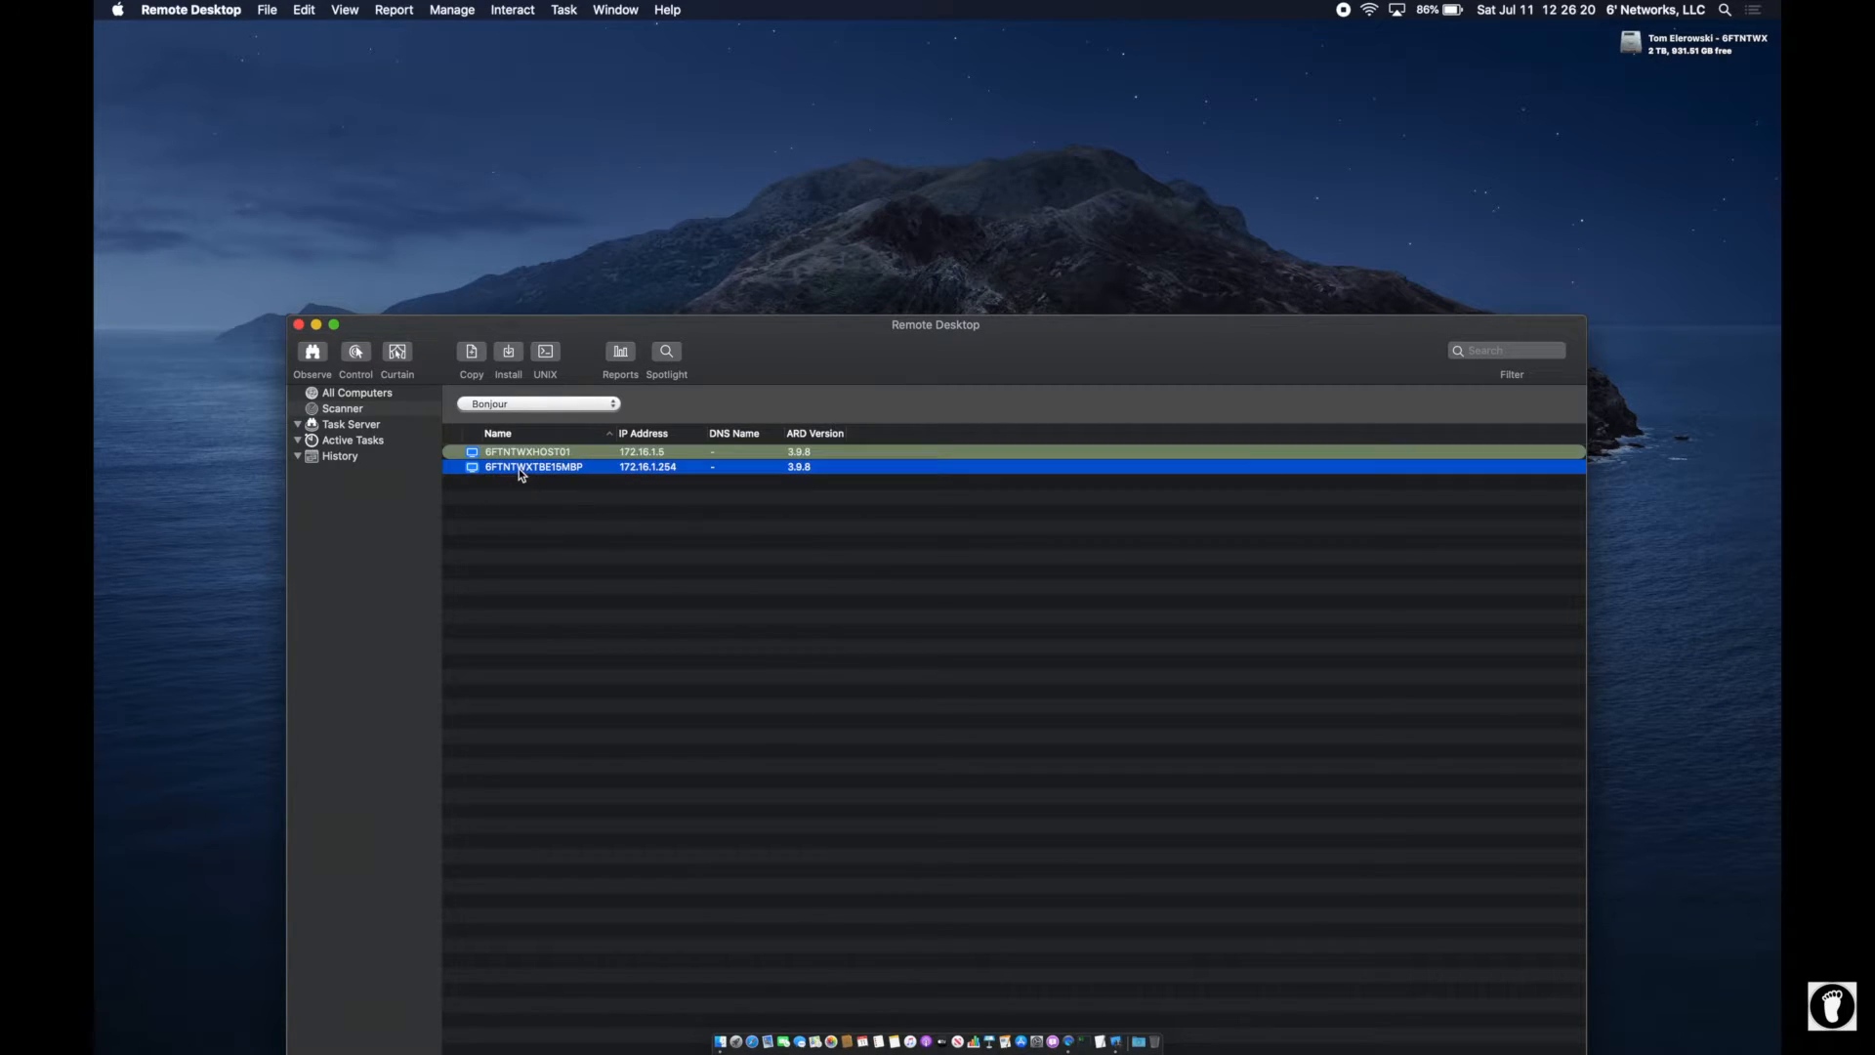
right_click(568, 472)
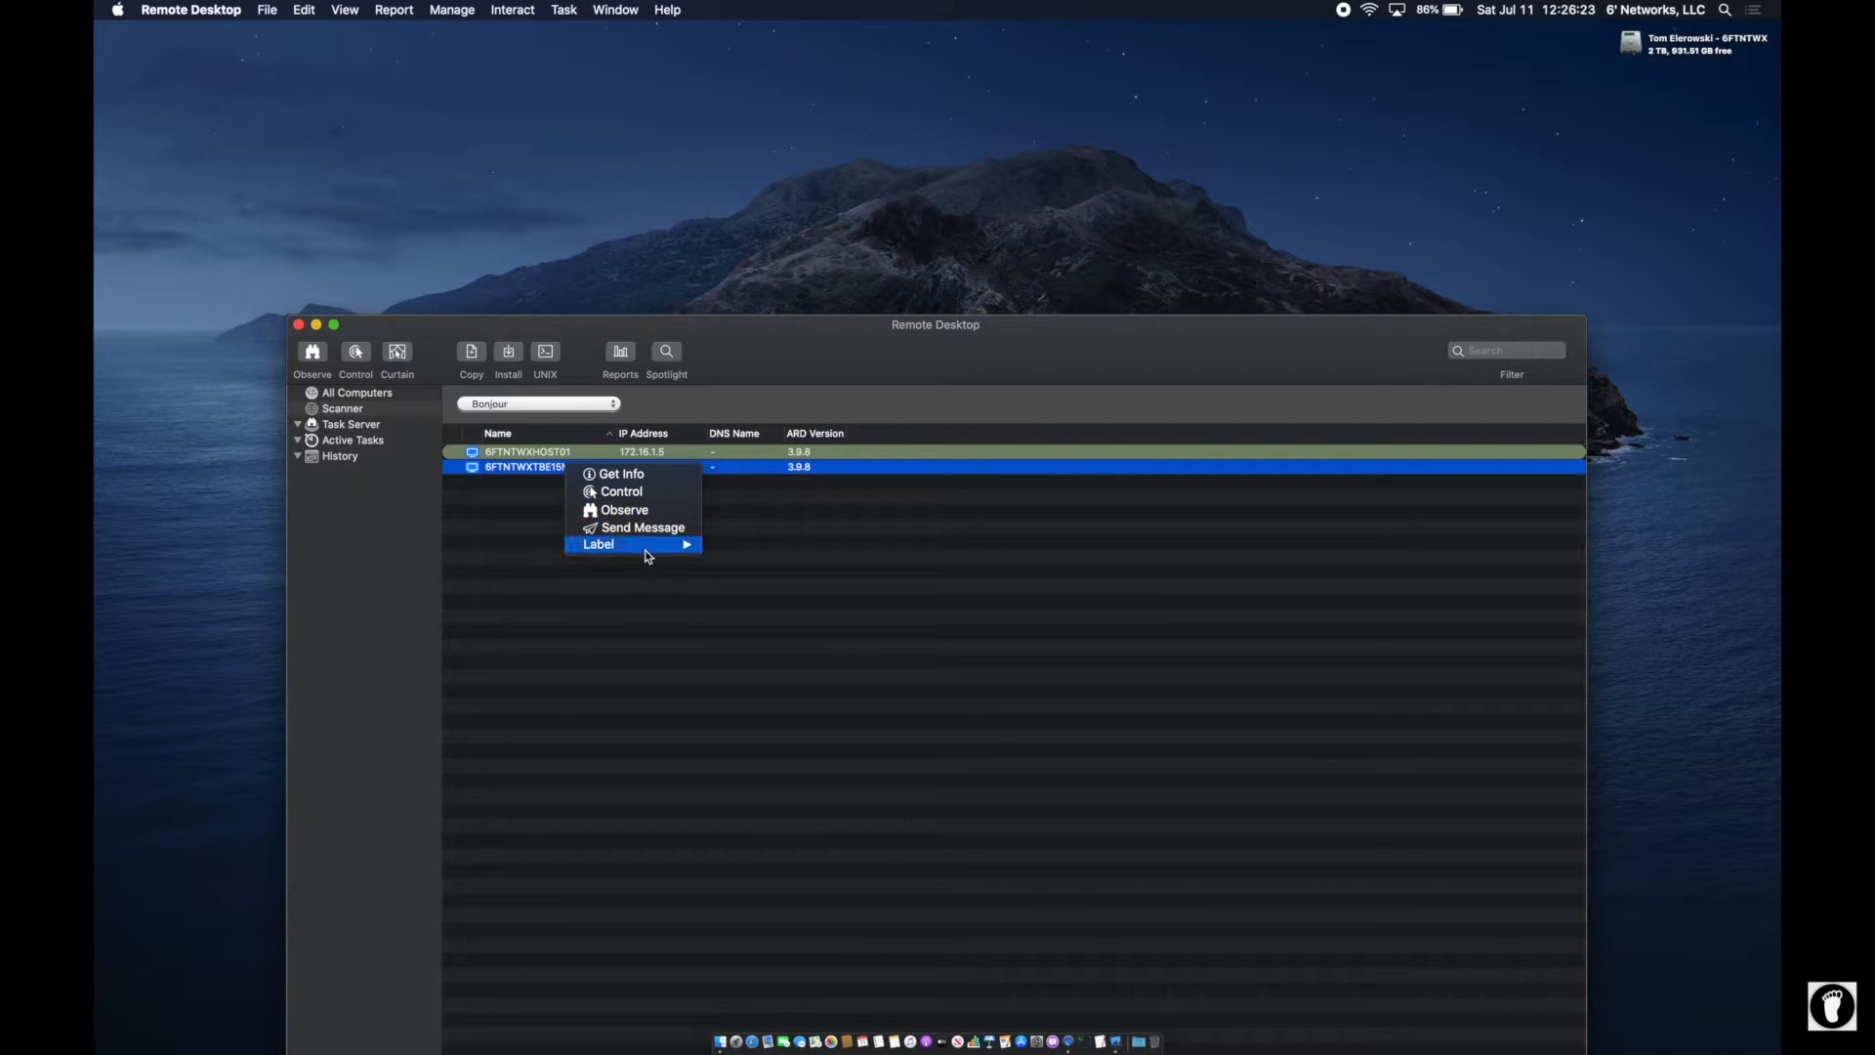
mouse_move(643, 544)
click(753, 561)
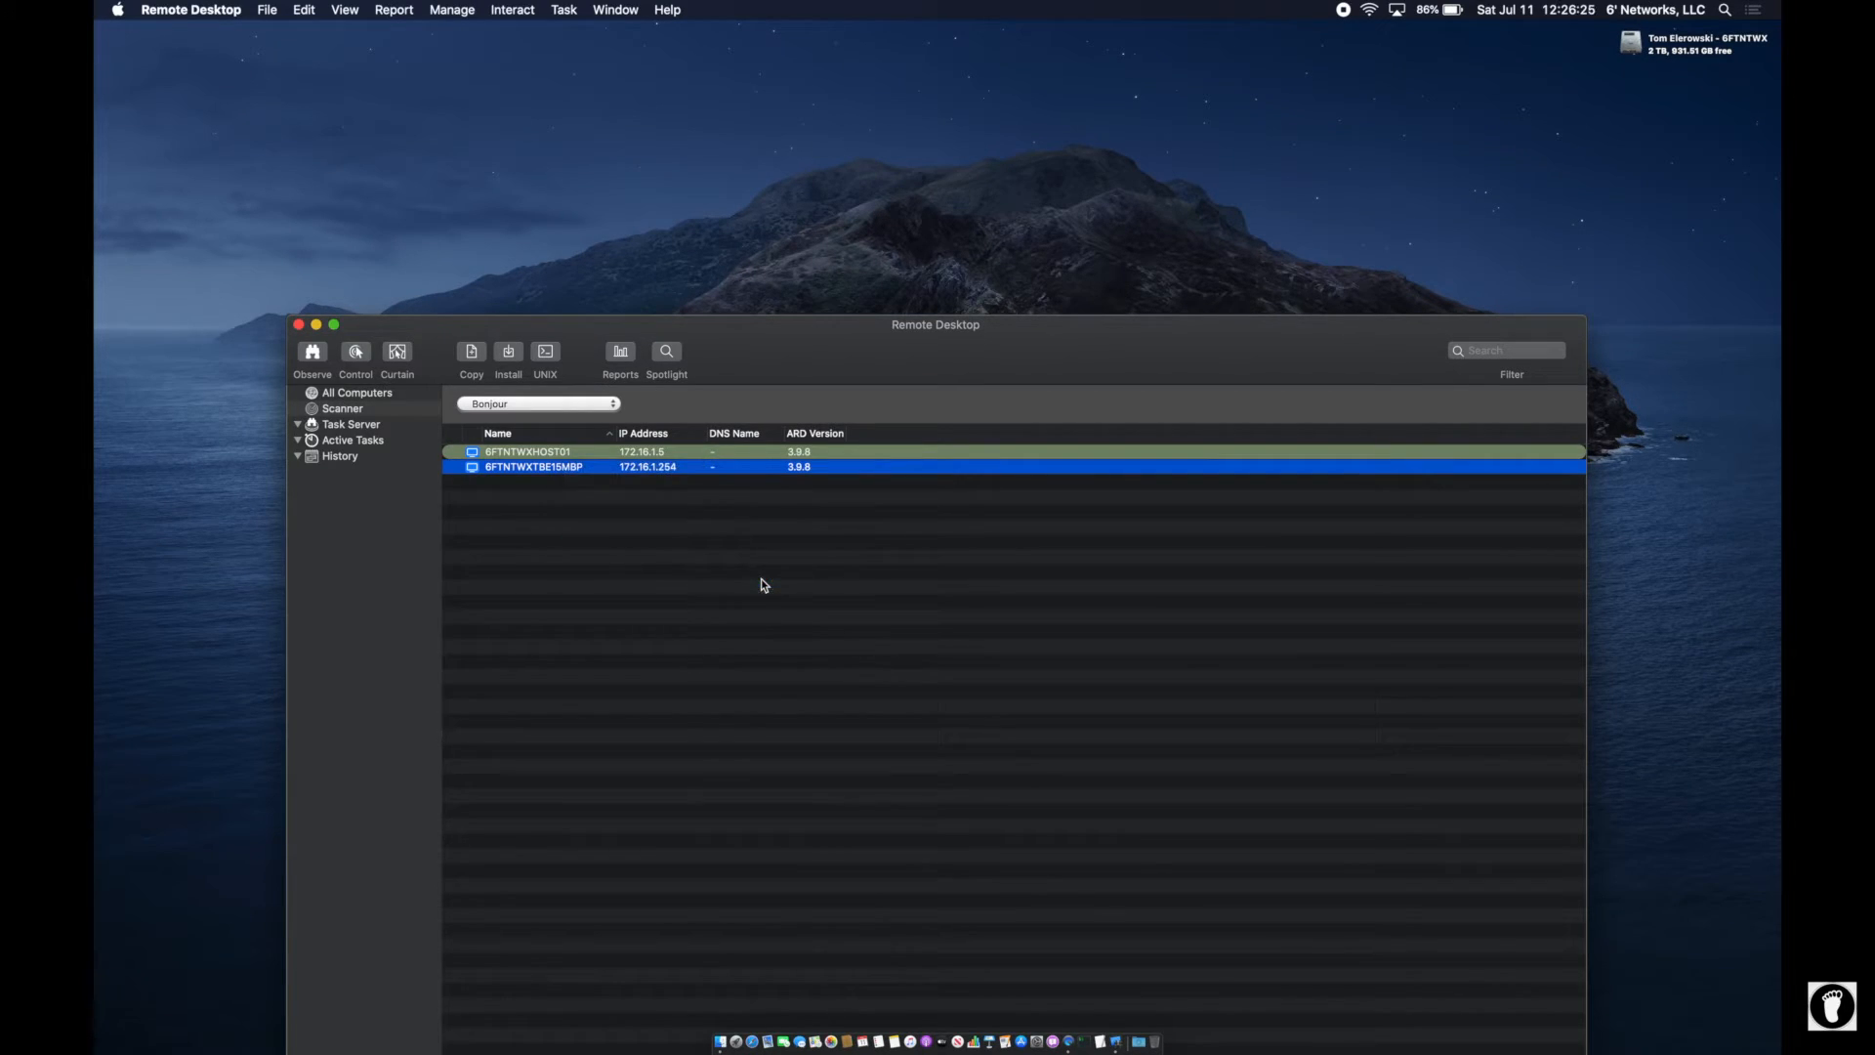
click(506, 452)
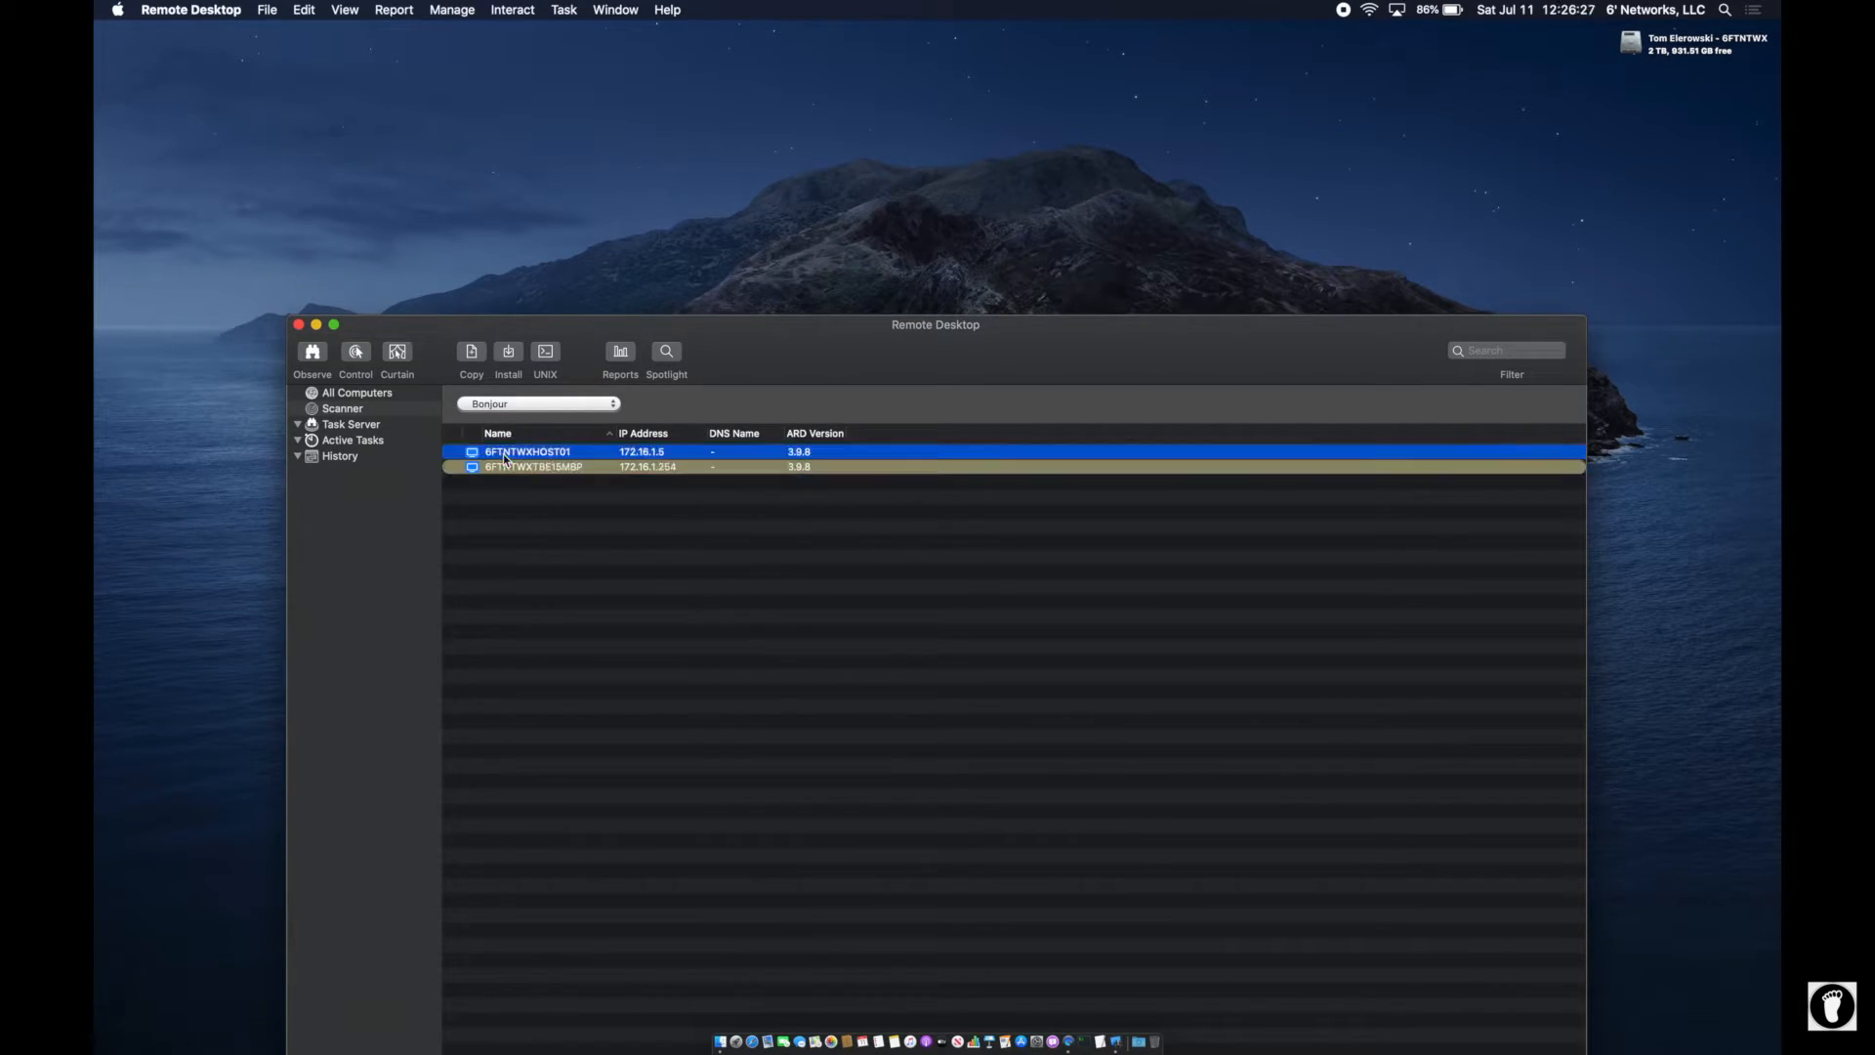
key(Down)
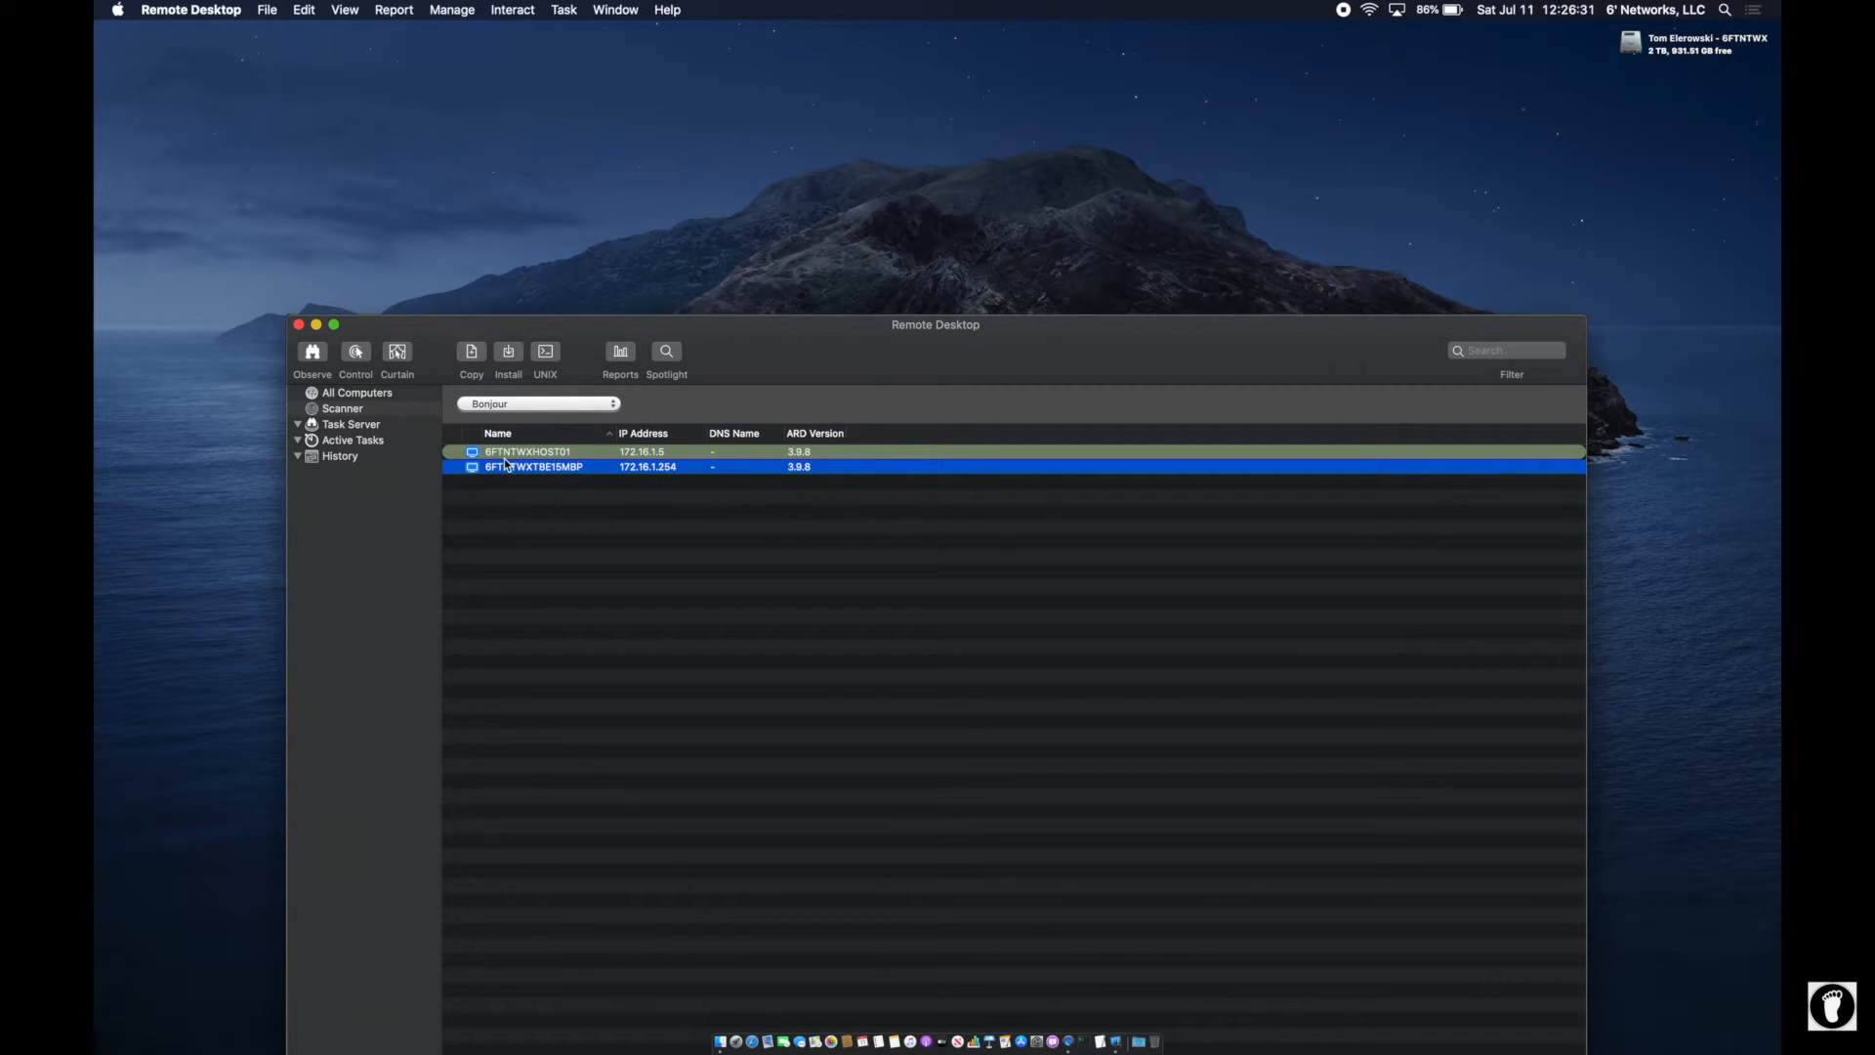
- Add 6FTNTWXHOST01 with the account user name and password, reviewing the advanced options and keeping their defaults
click(542, 452)
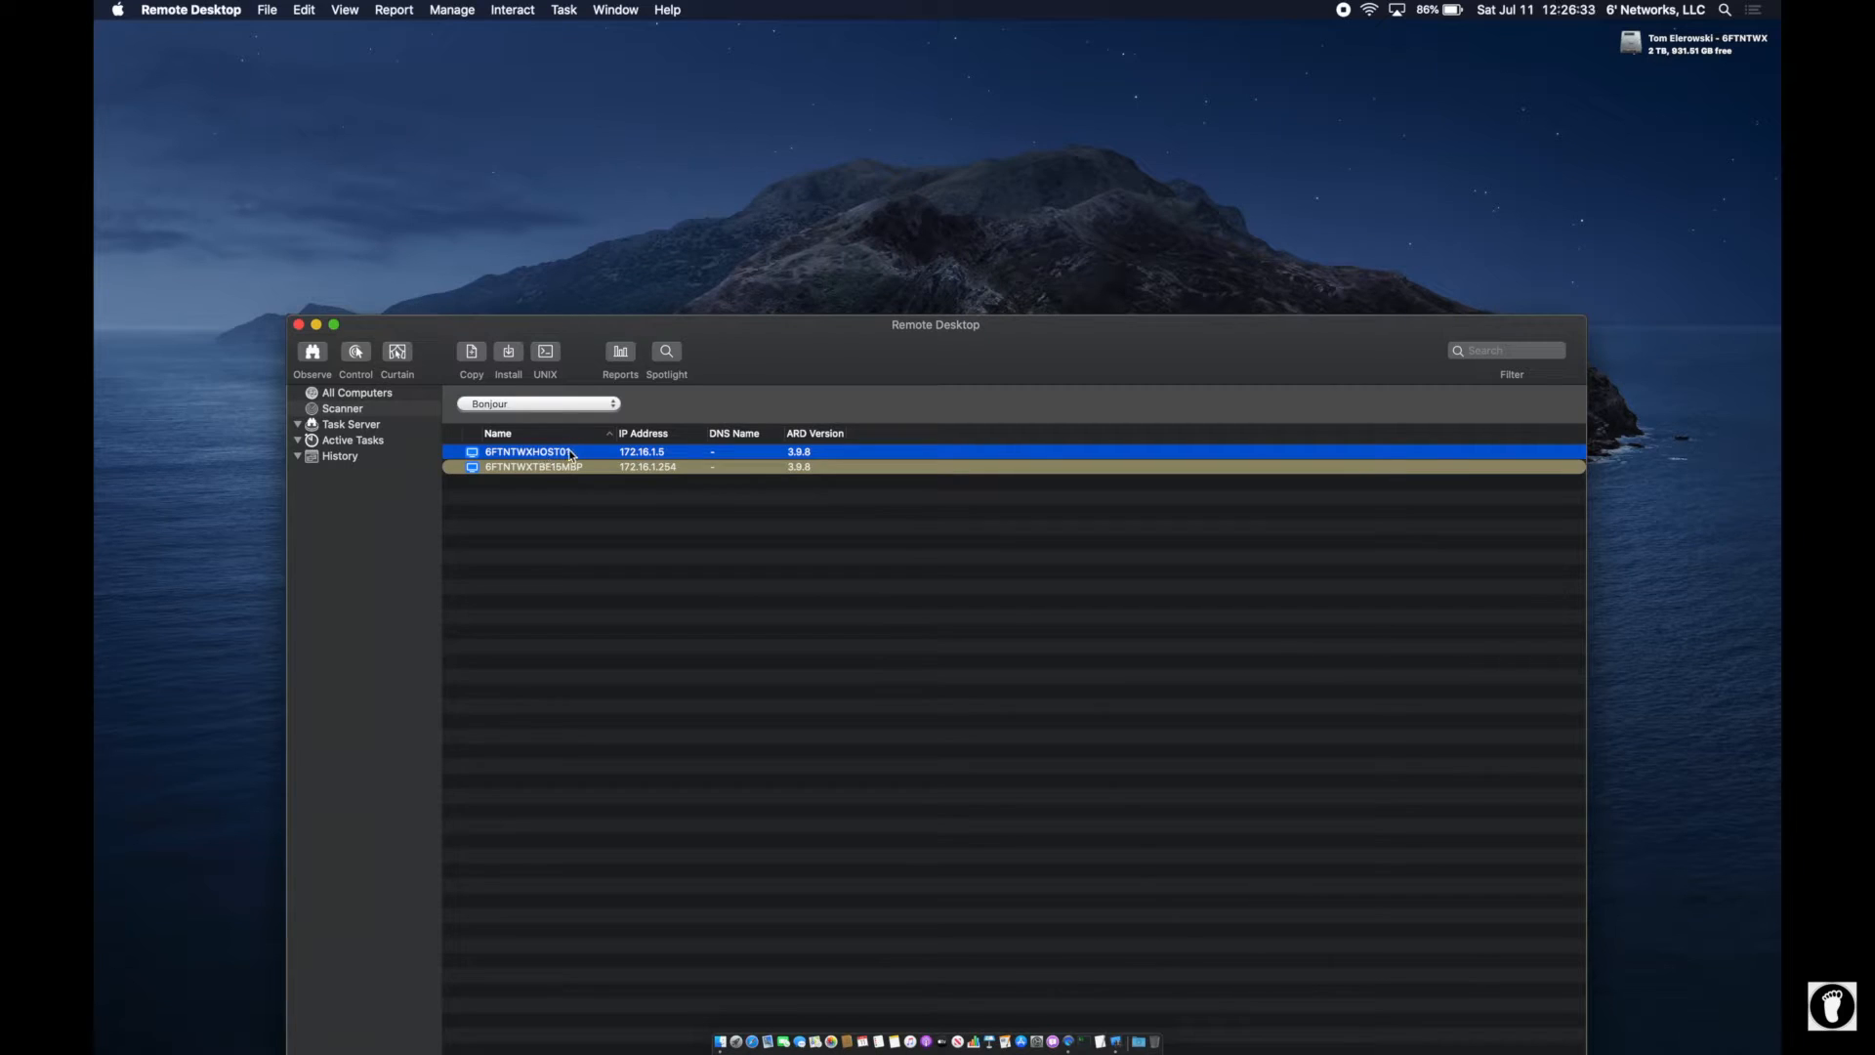
double_click(567, 454)
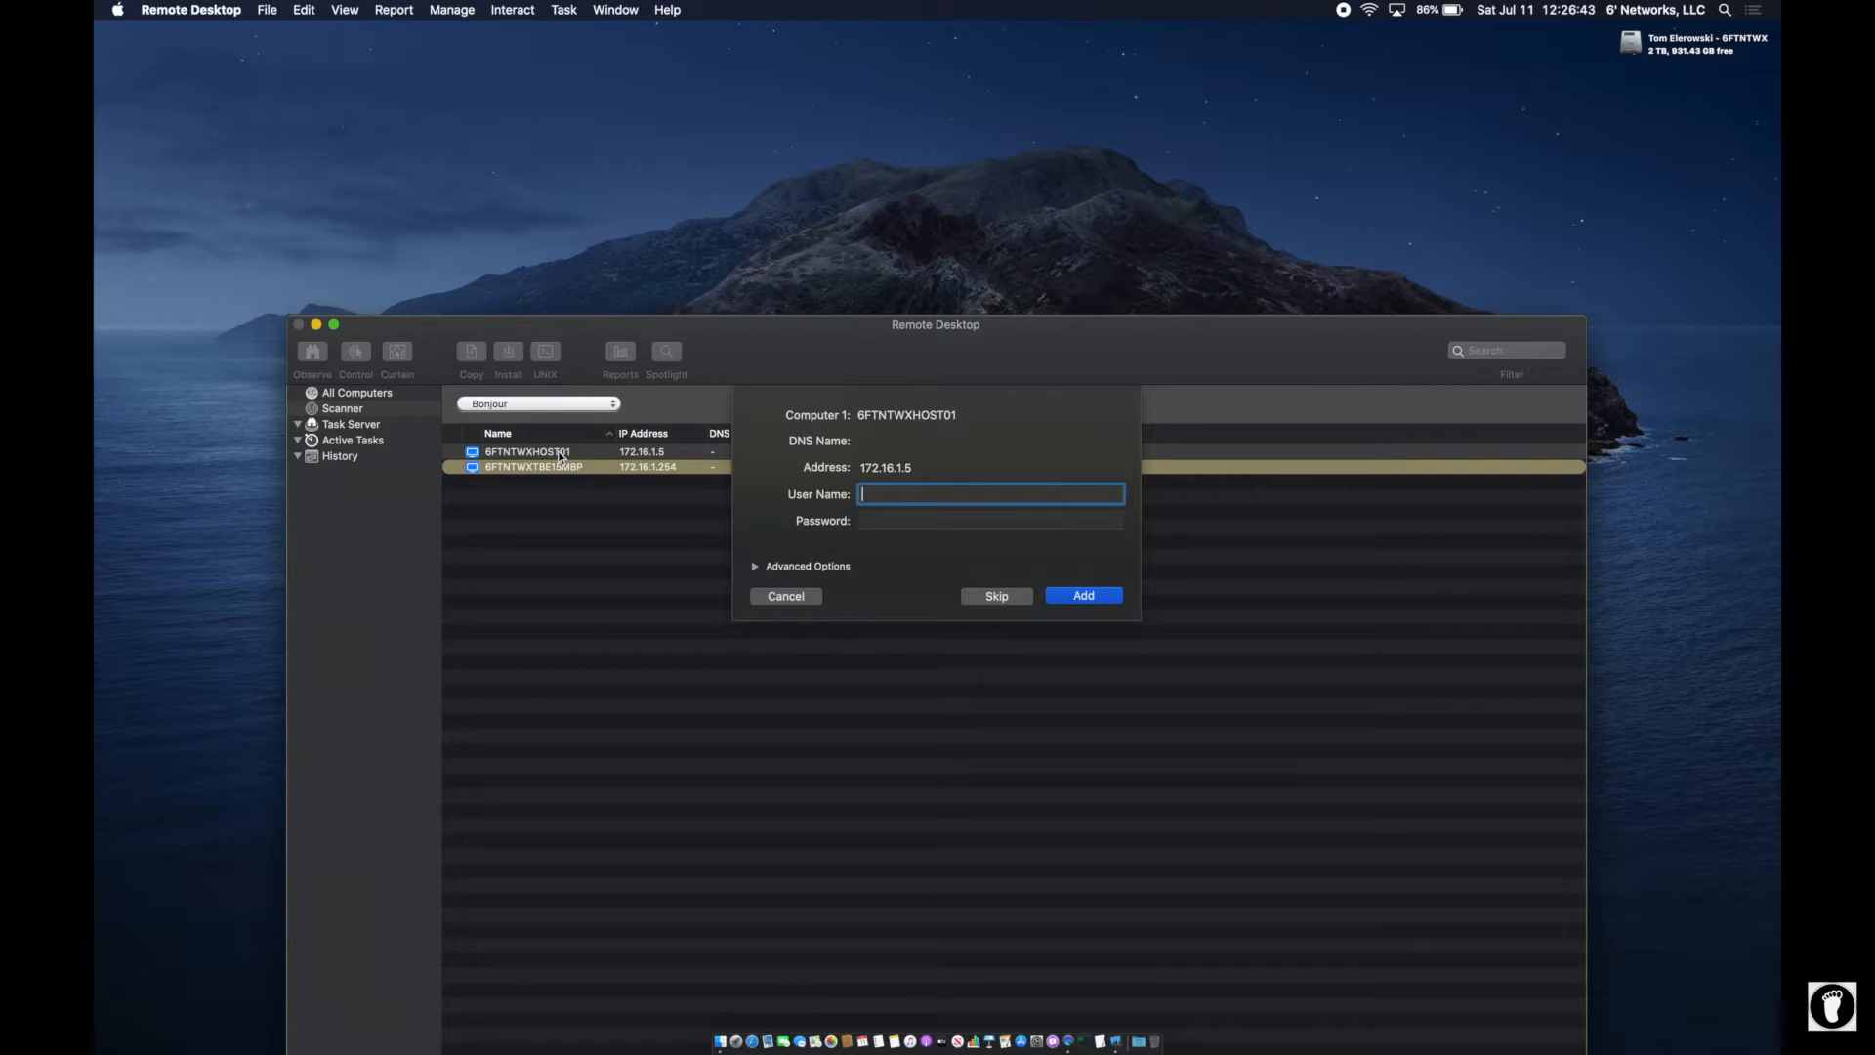
text(tom)
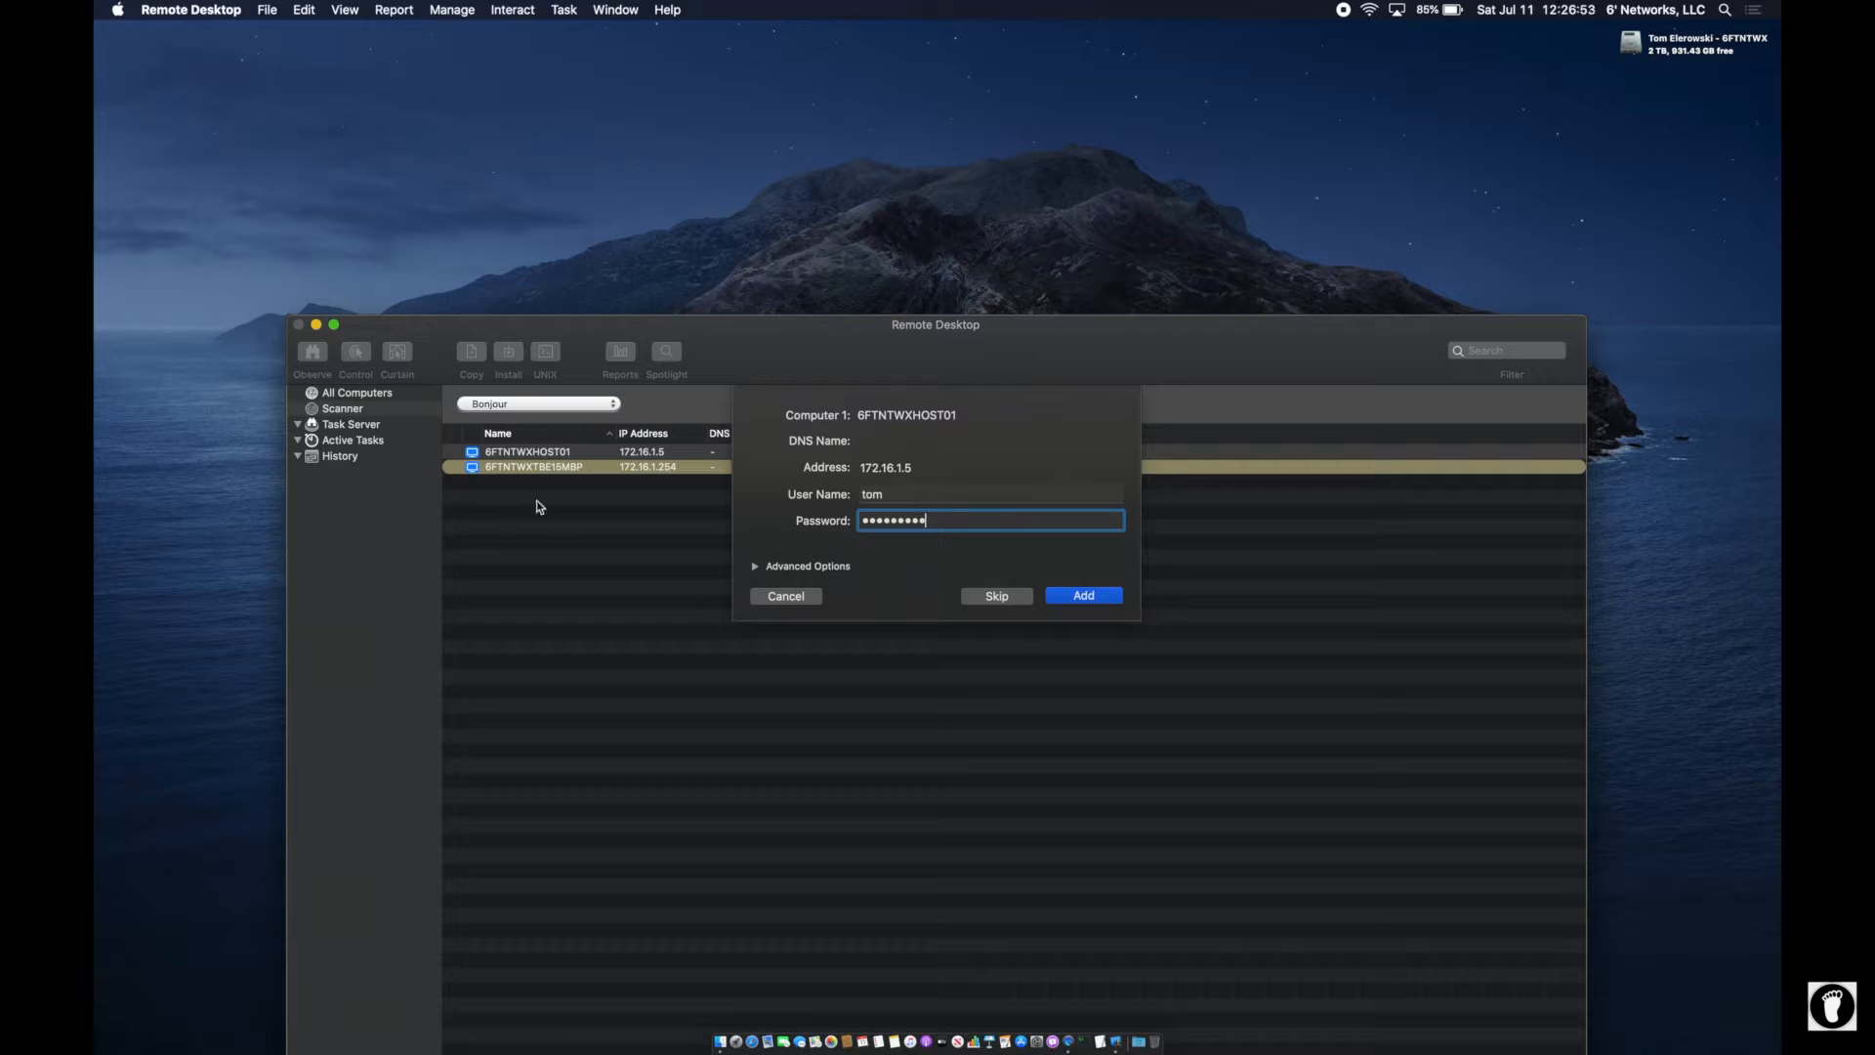
click(755, 566)
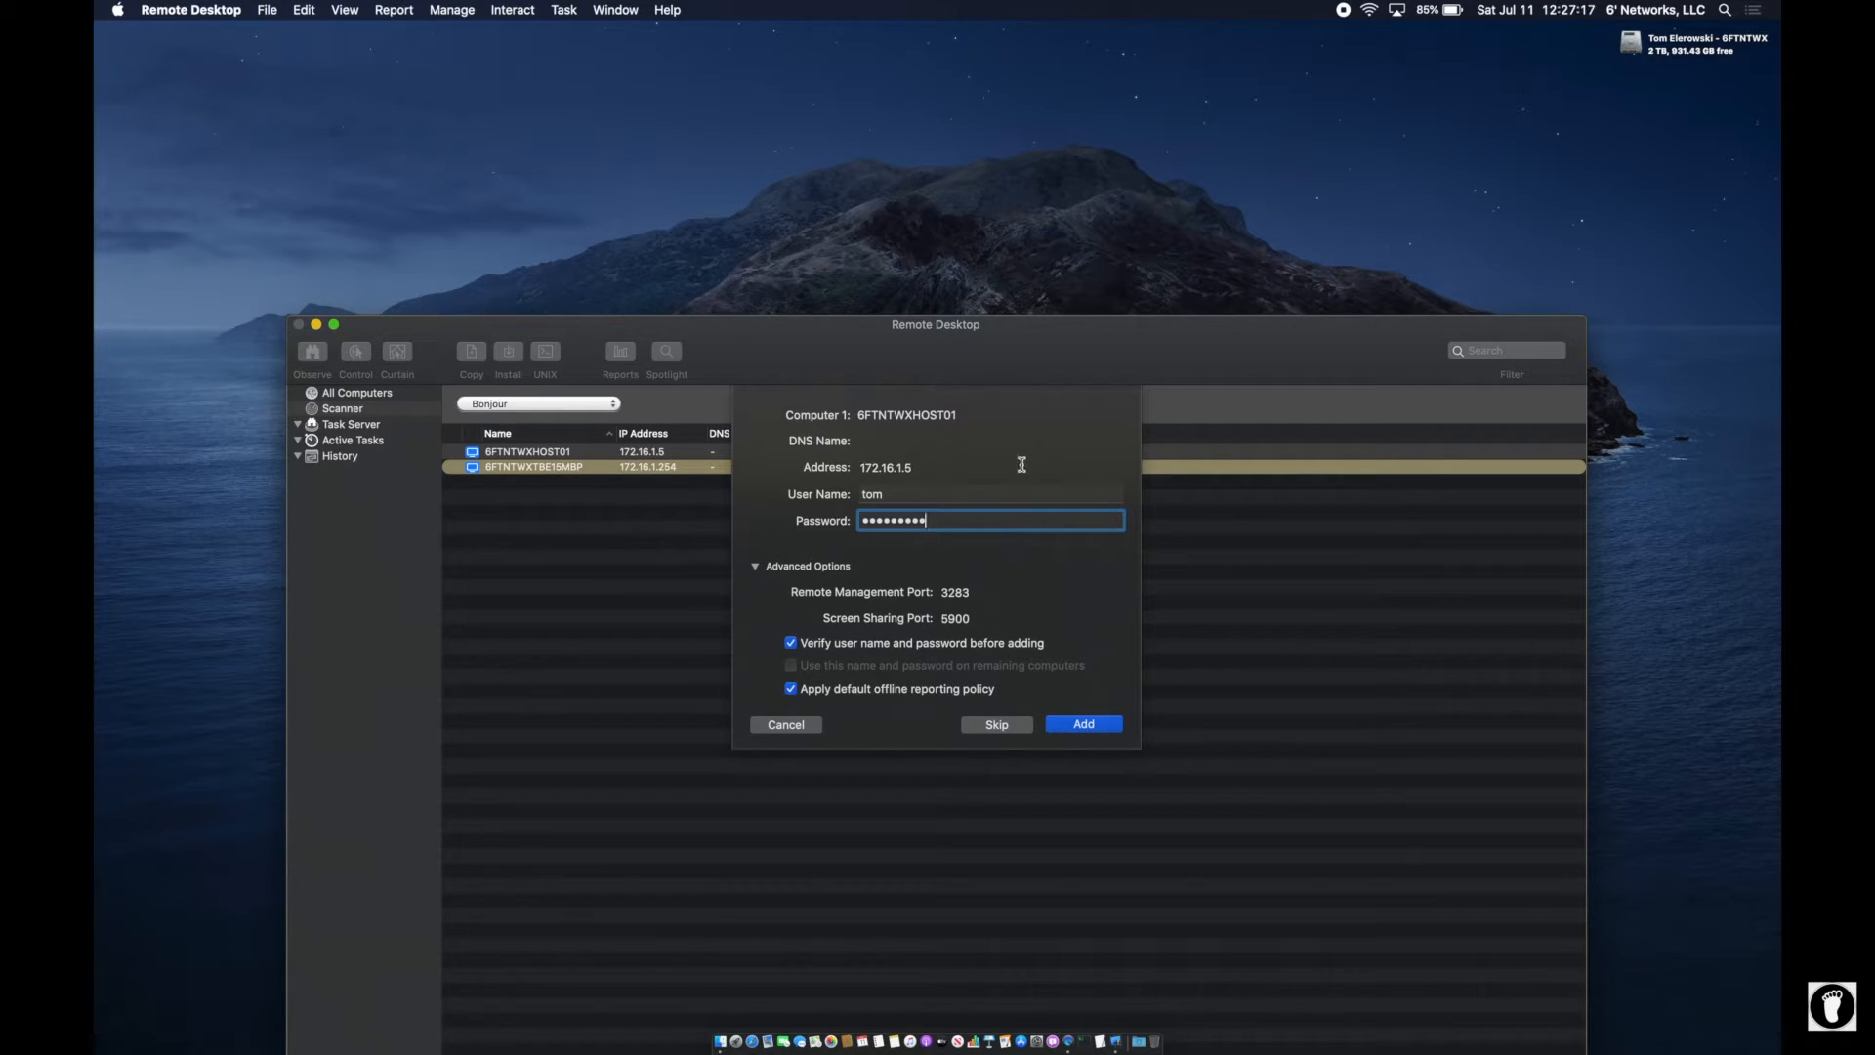
click(1075, 724)
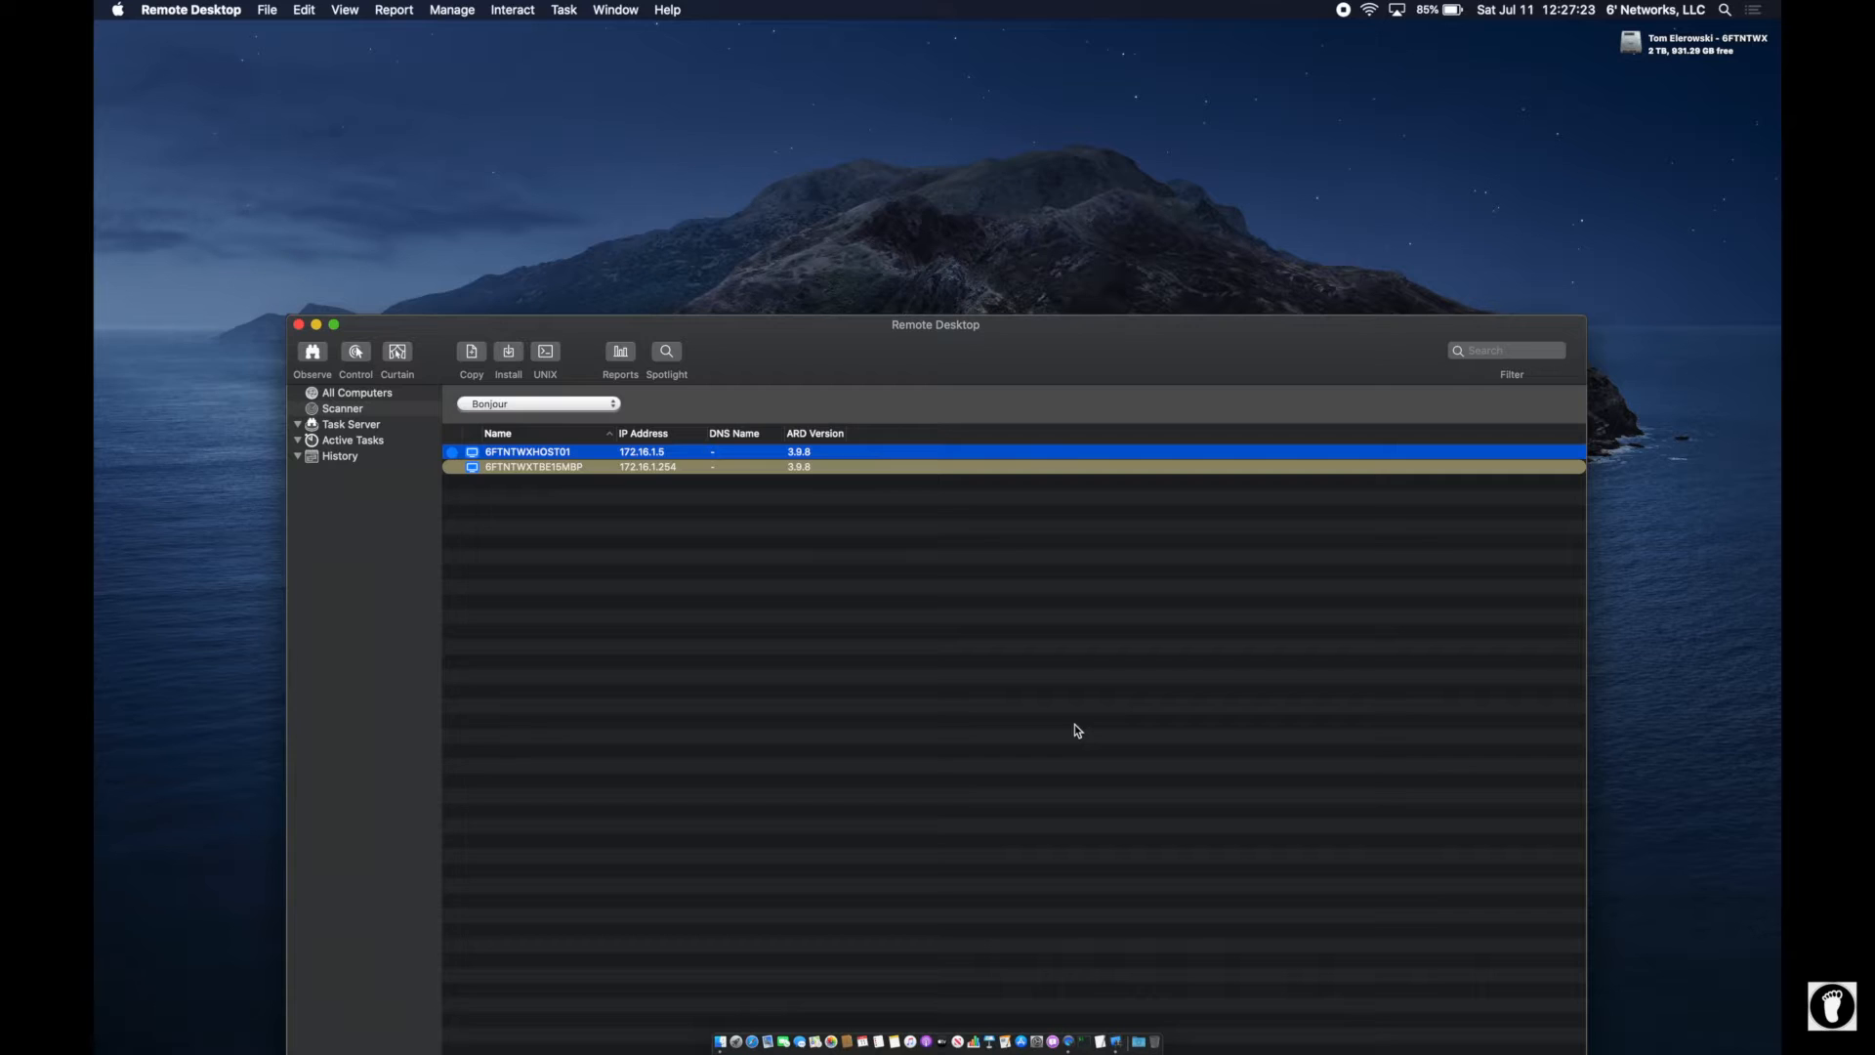
- Observe the screen of 6FTNTWXHOST01, and arrange the observation window below the main computer list window
double_click(449, 452)
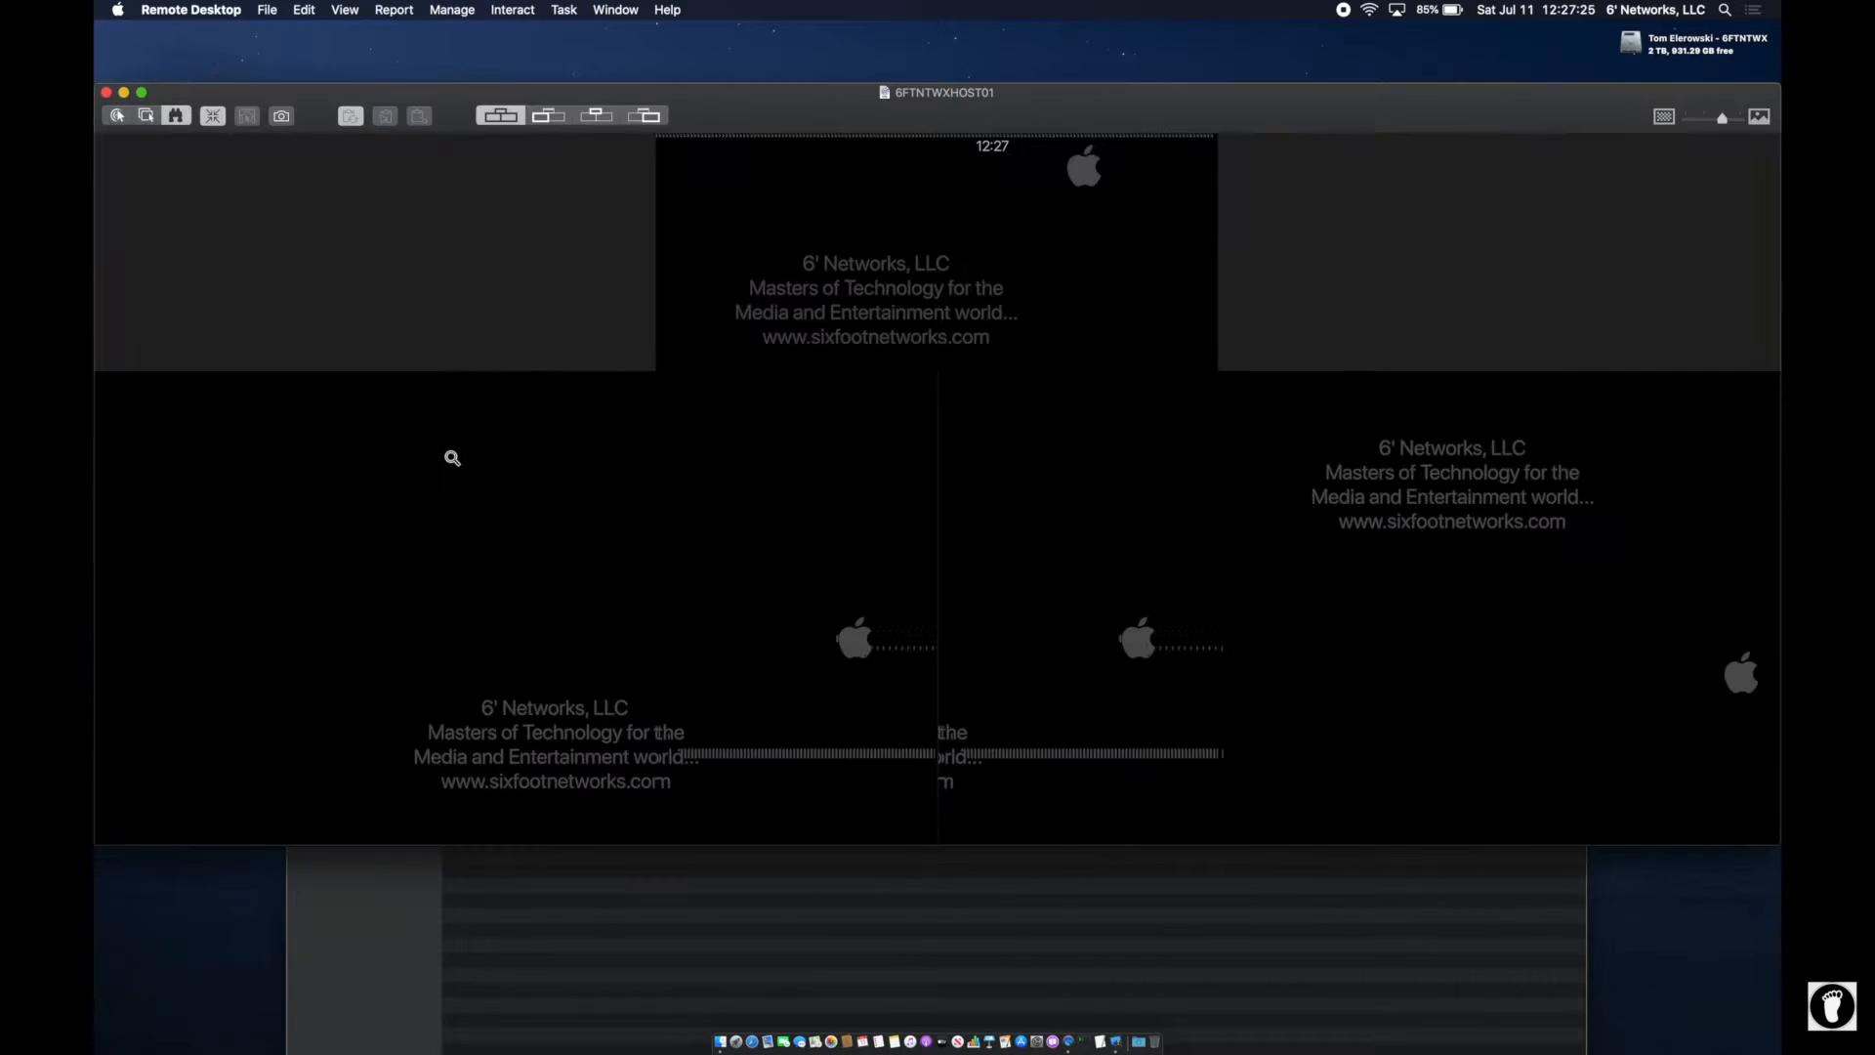
drag(703, 125, 679, 940)
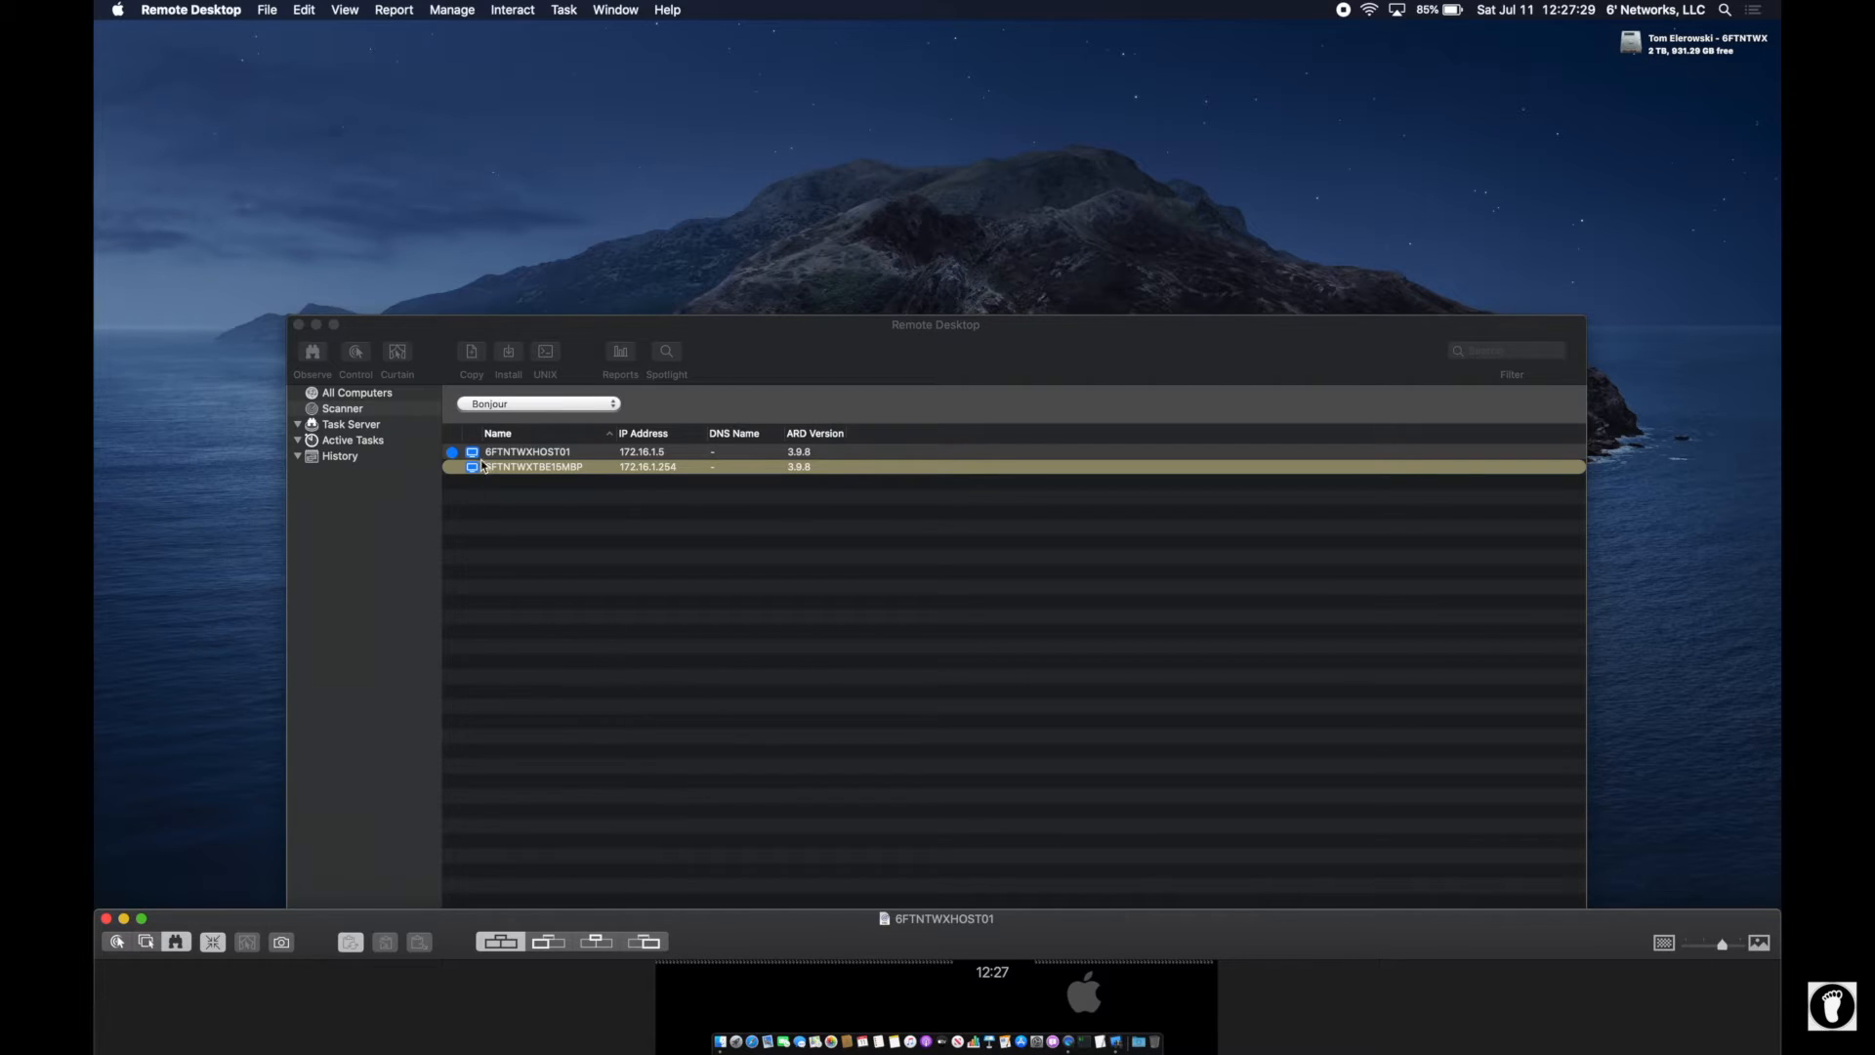
drag(744, 351, 744, 159)
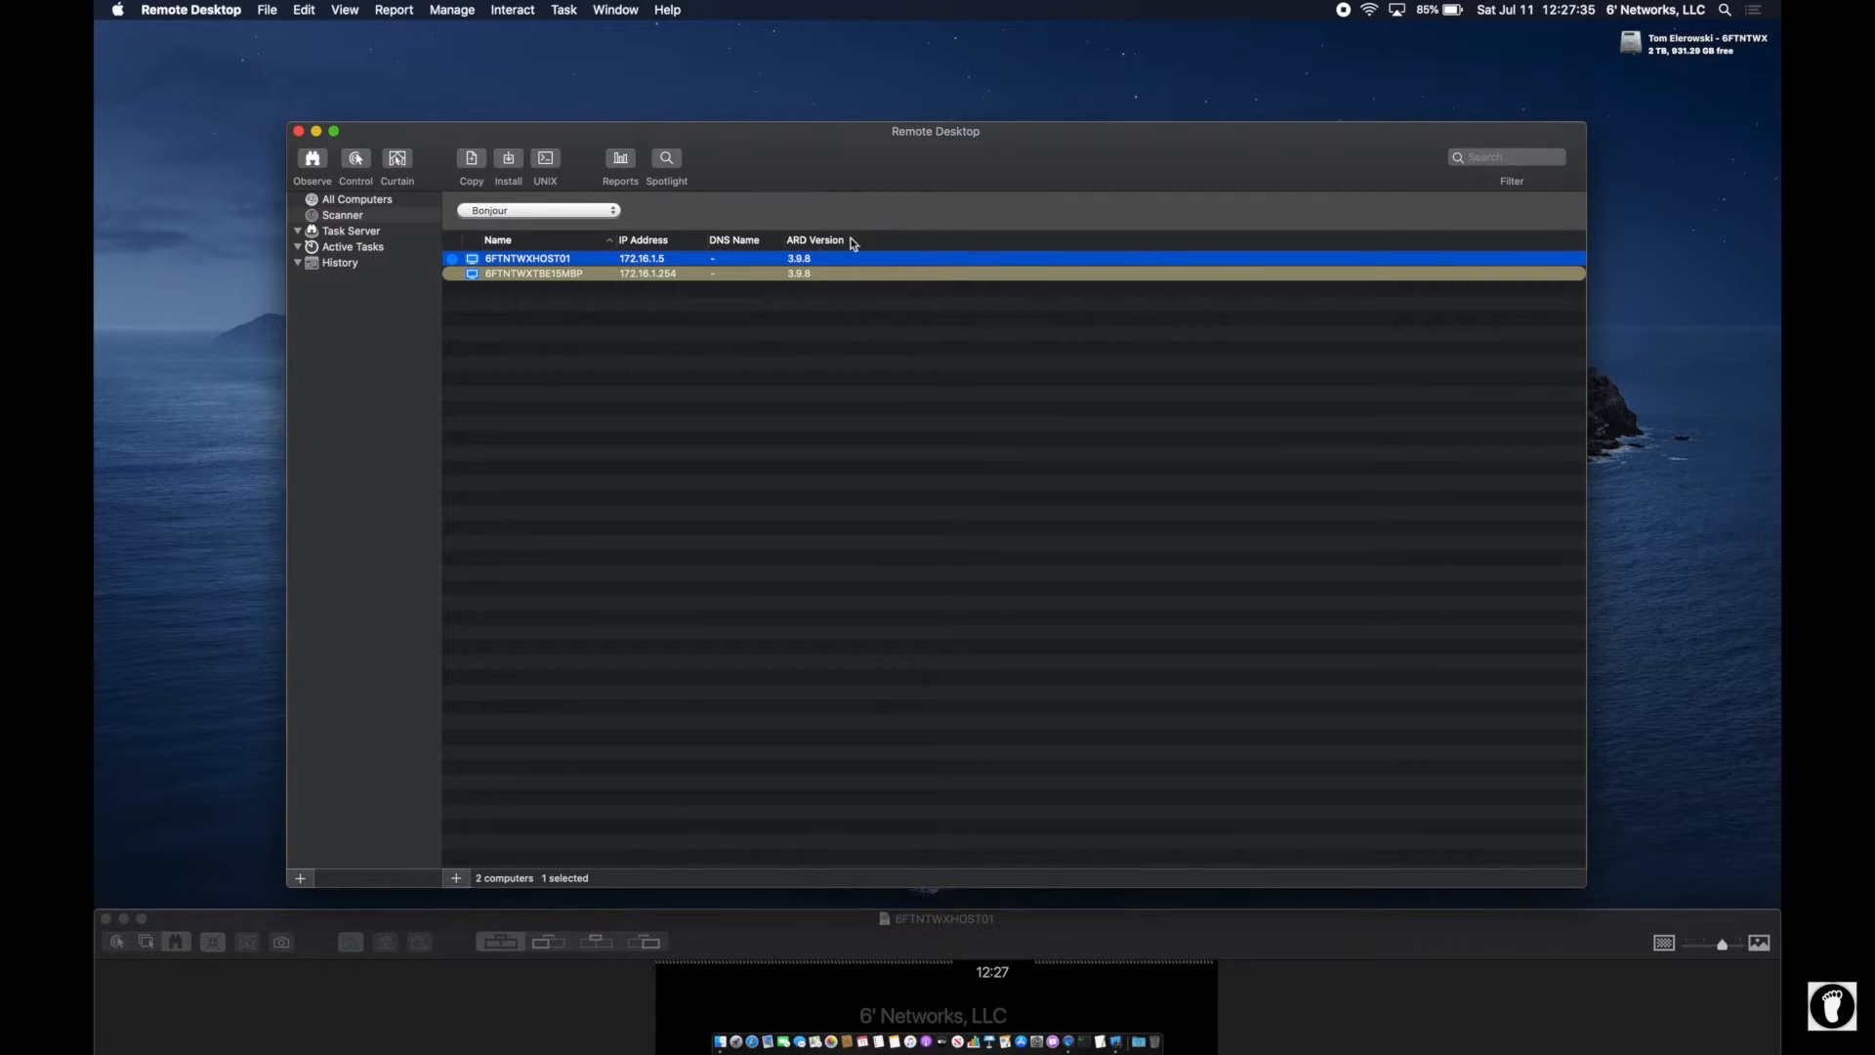
- Add the CPU Information, Current Application, Current Status and Current User columns to the scanner's computer list
right_click(891, 243)
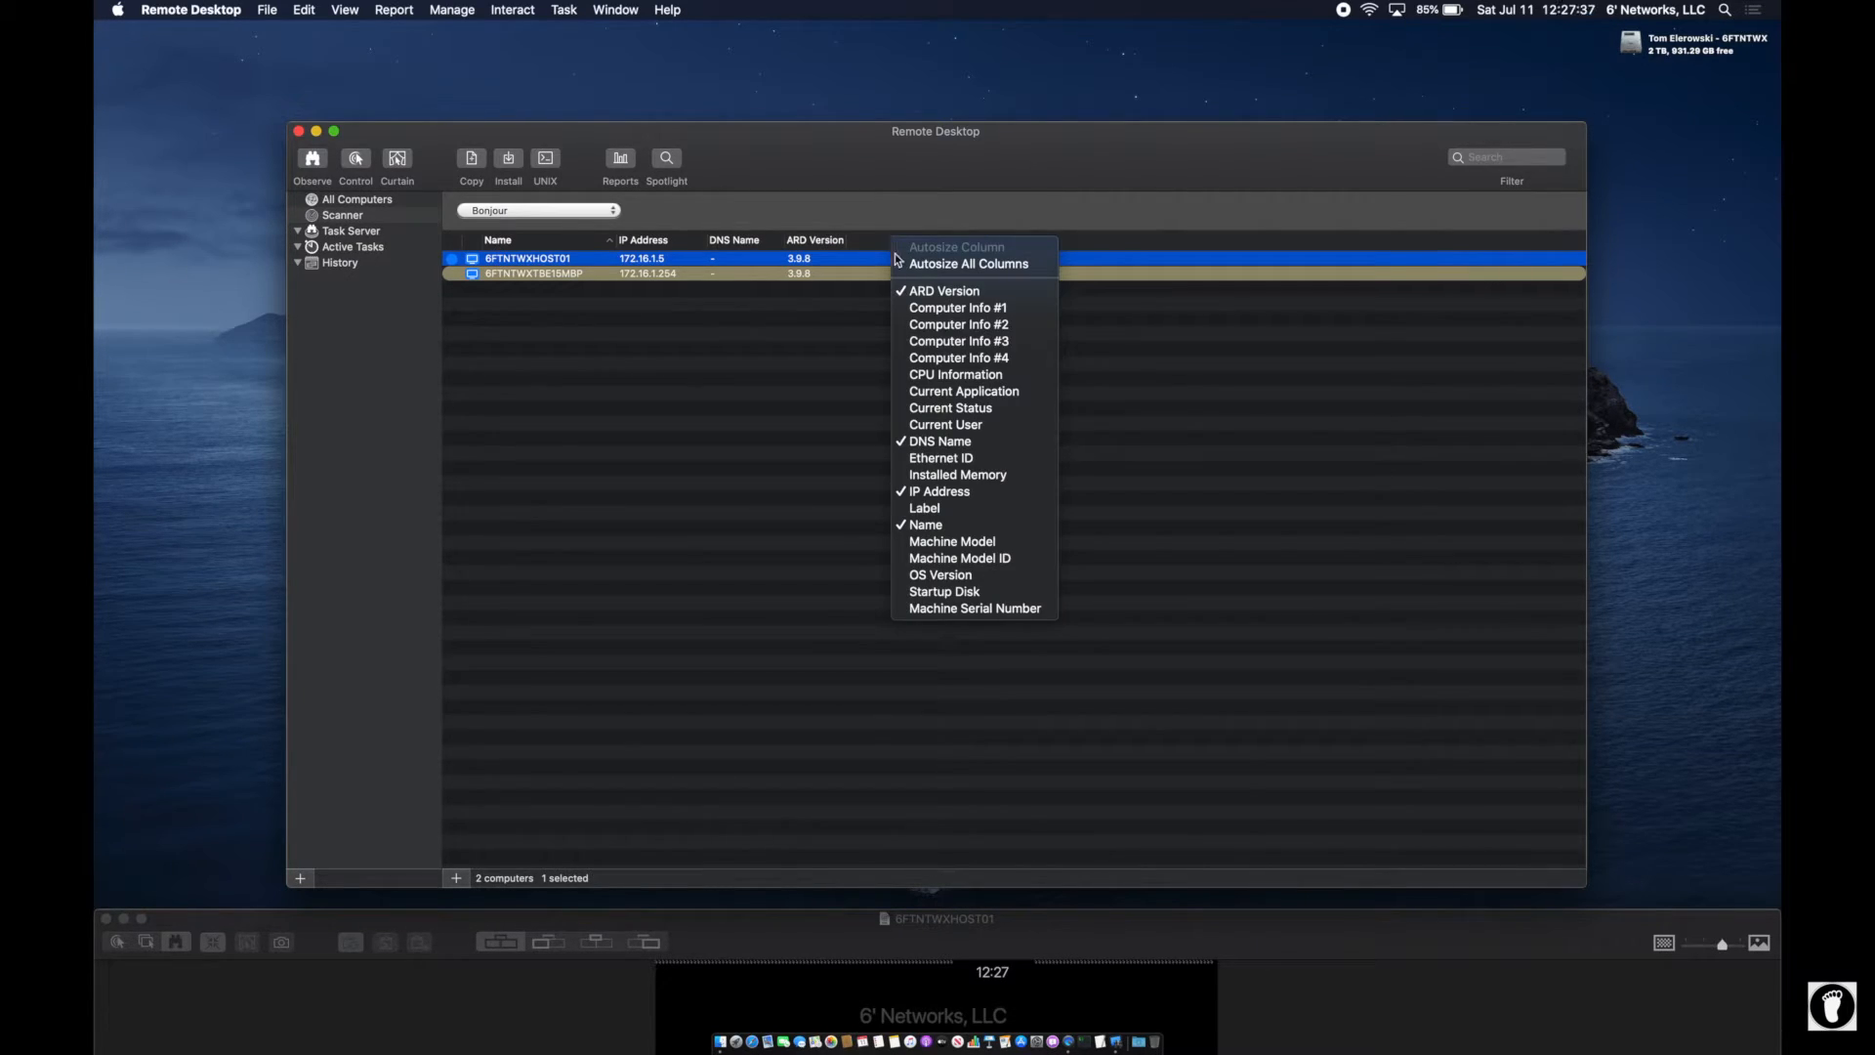
click(956, 375)
right_click(963, 242)
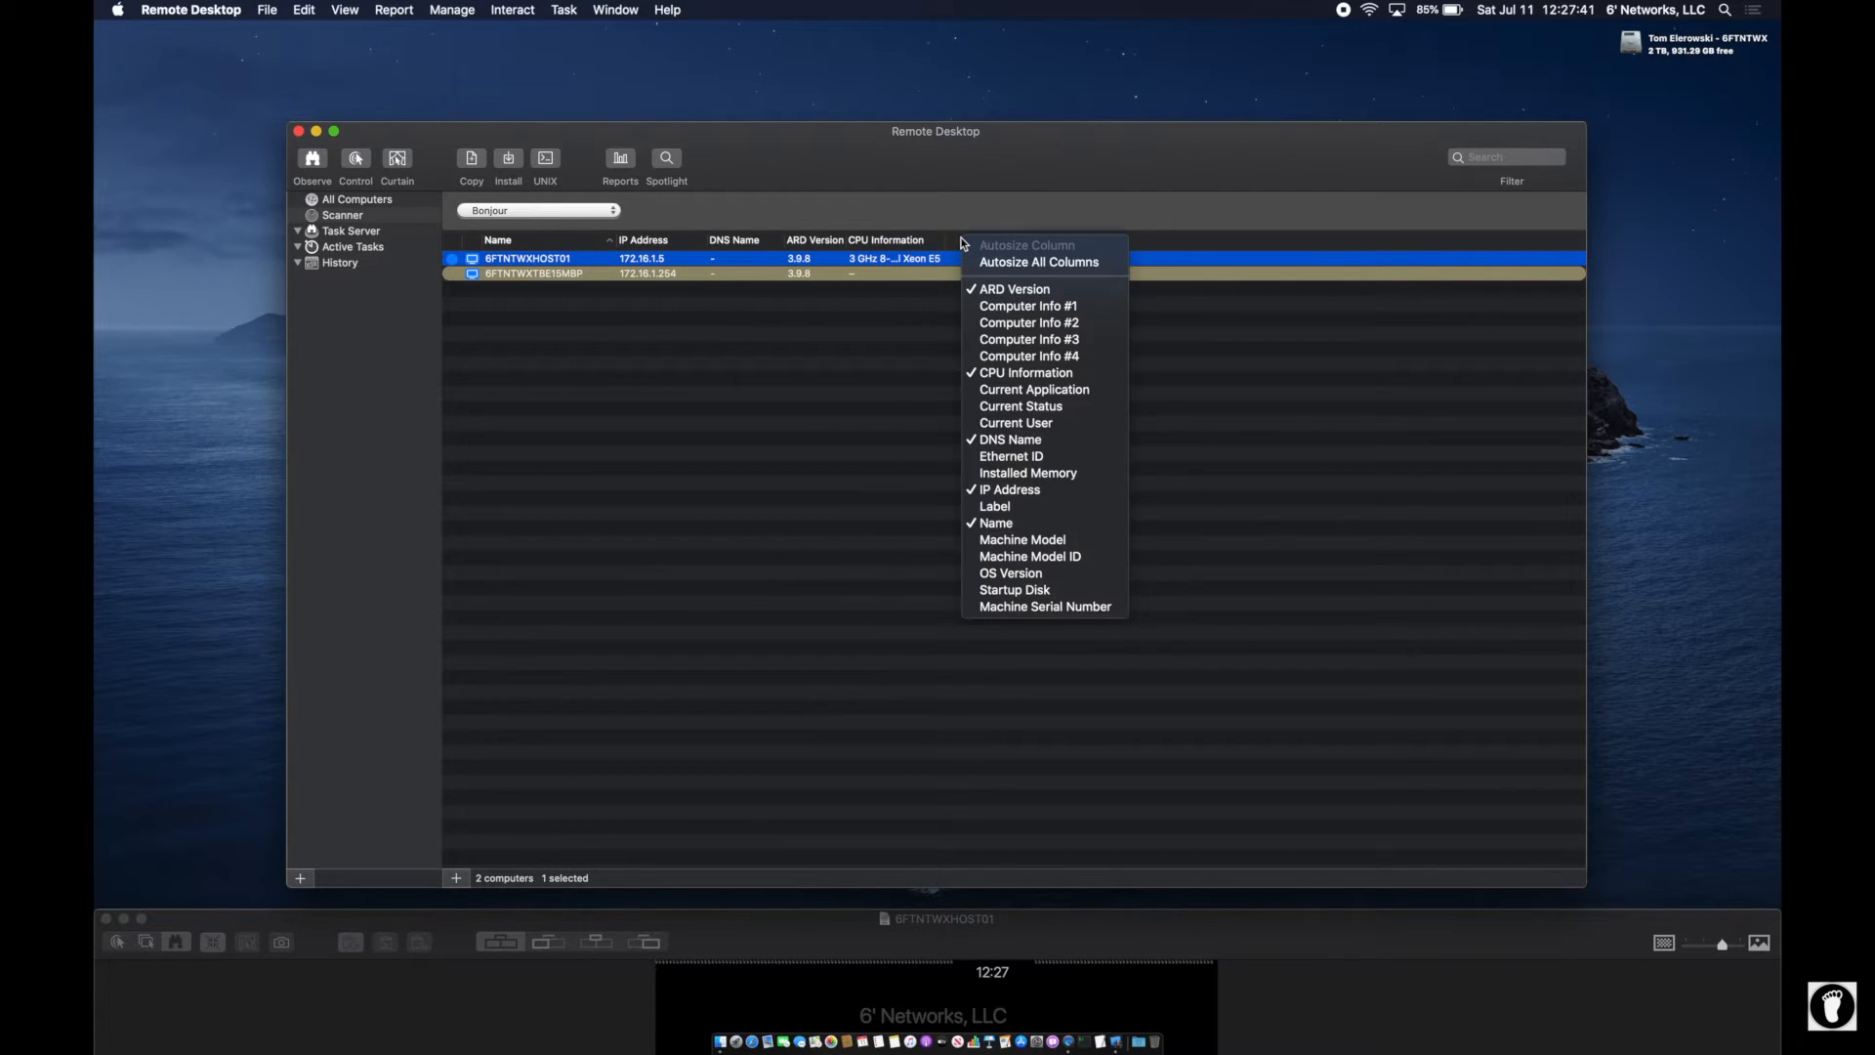
click(1023, 389)
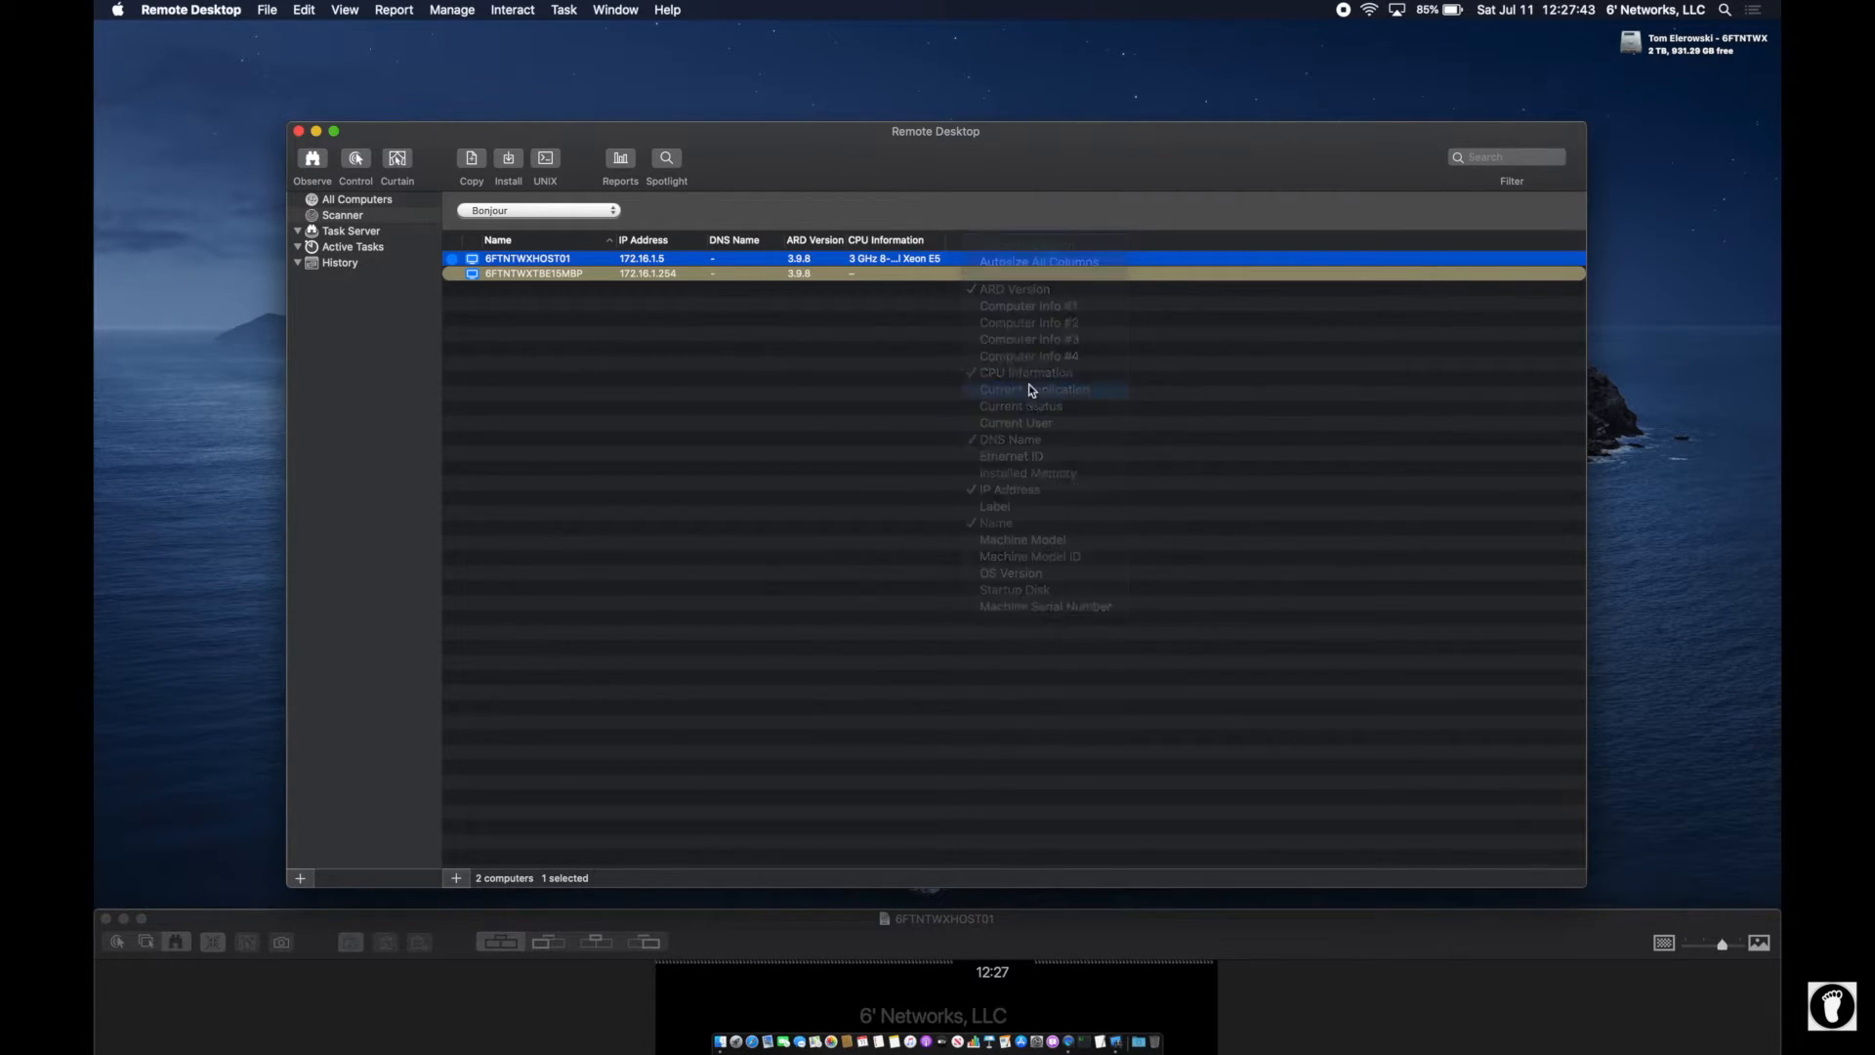
right_click(1063, 245)
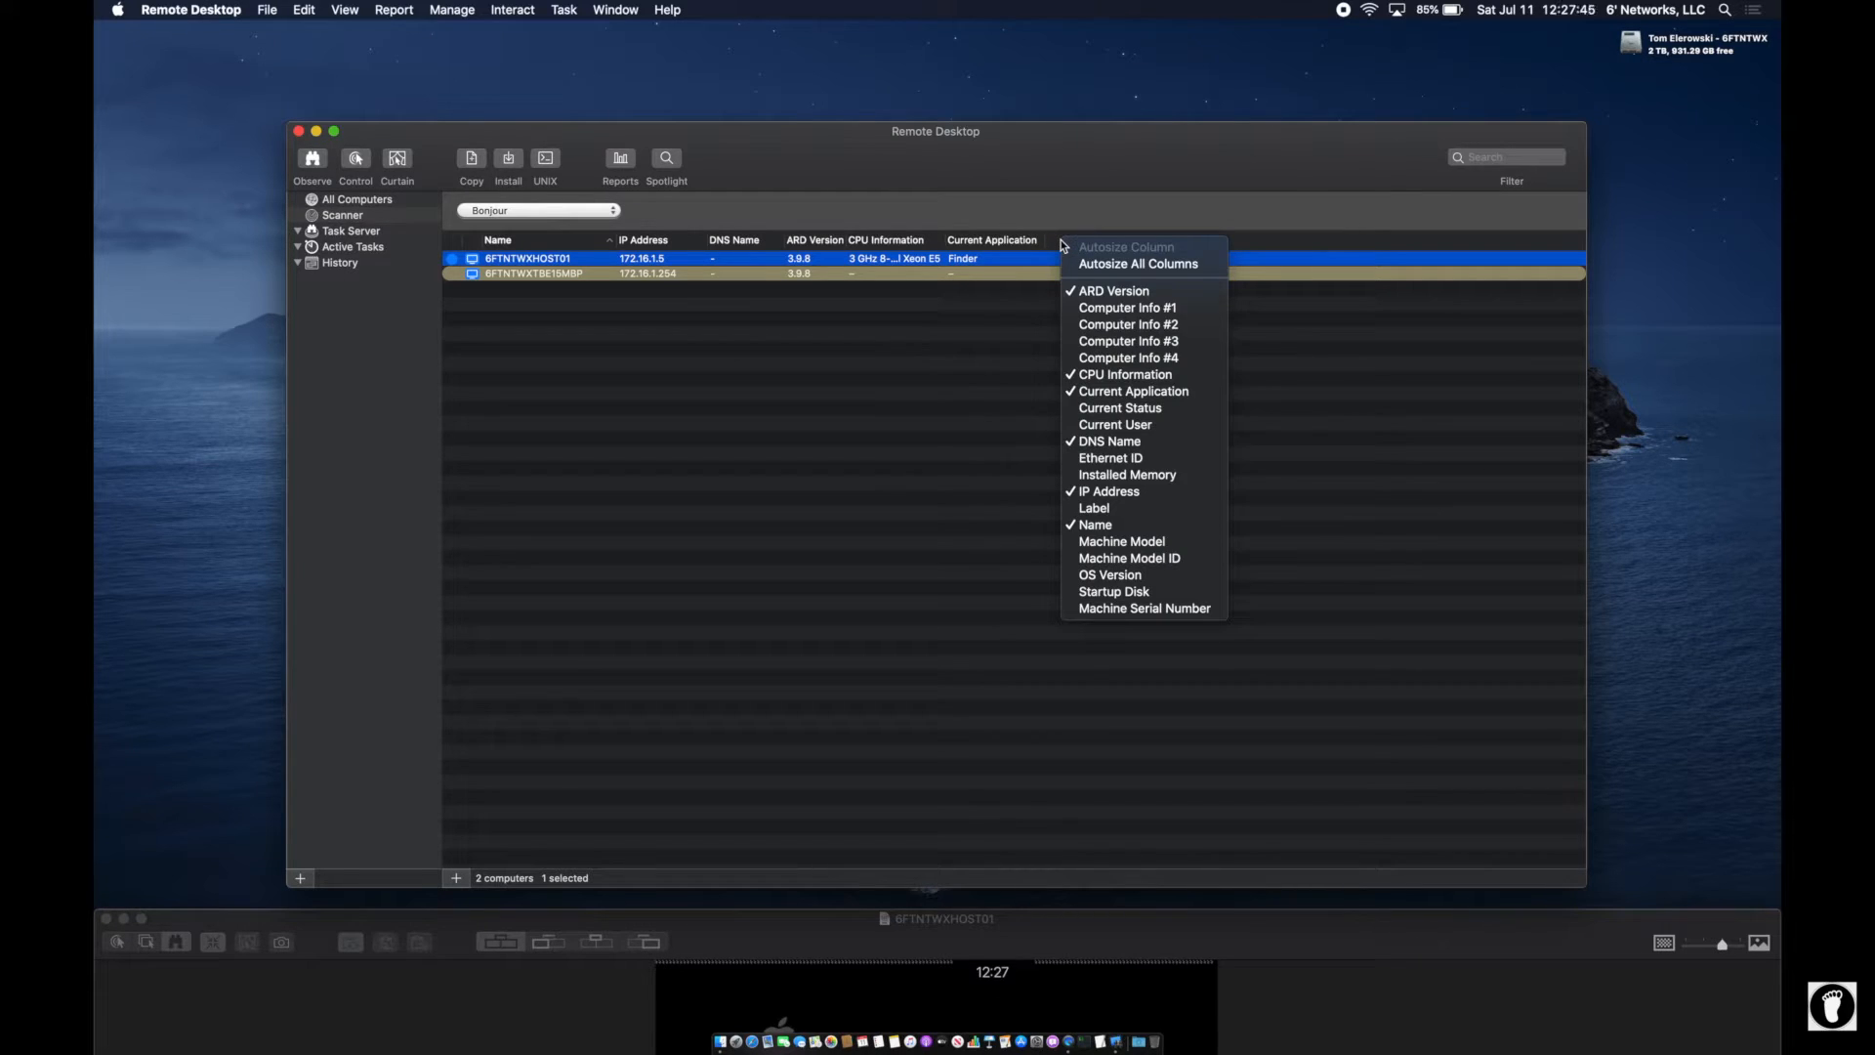
click(1084, 408)
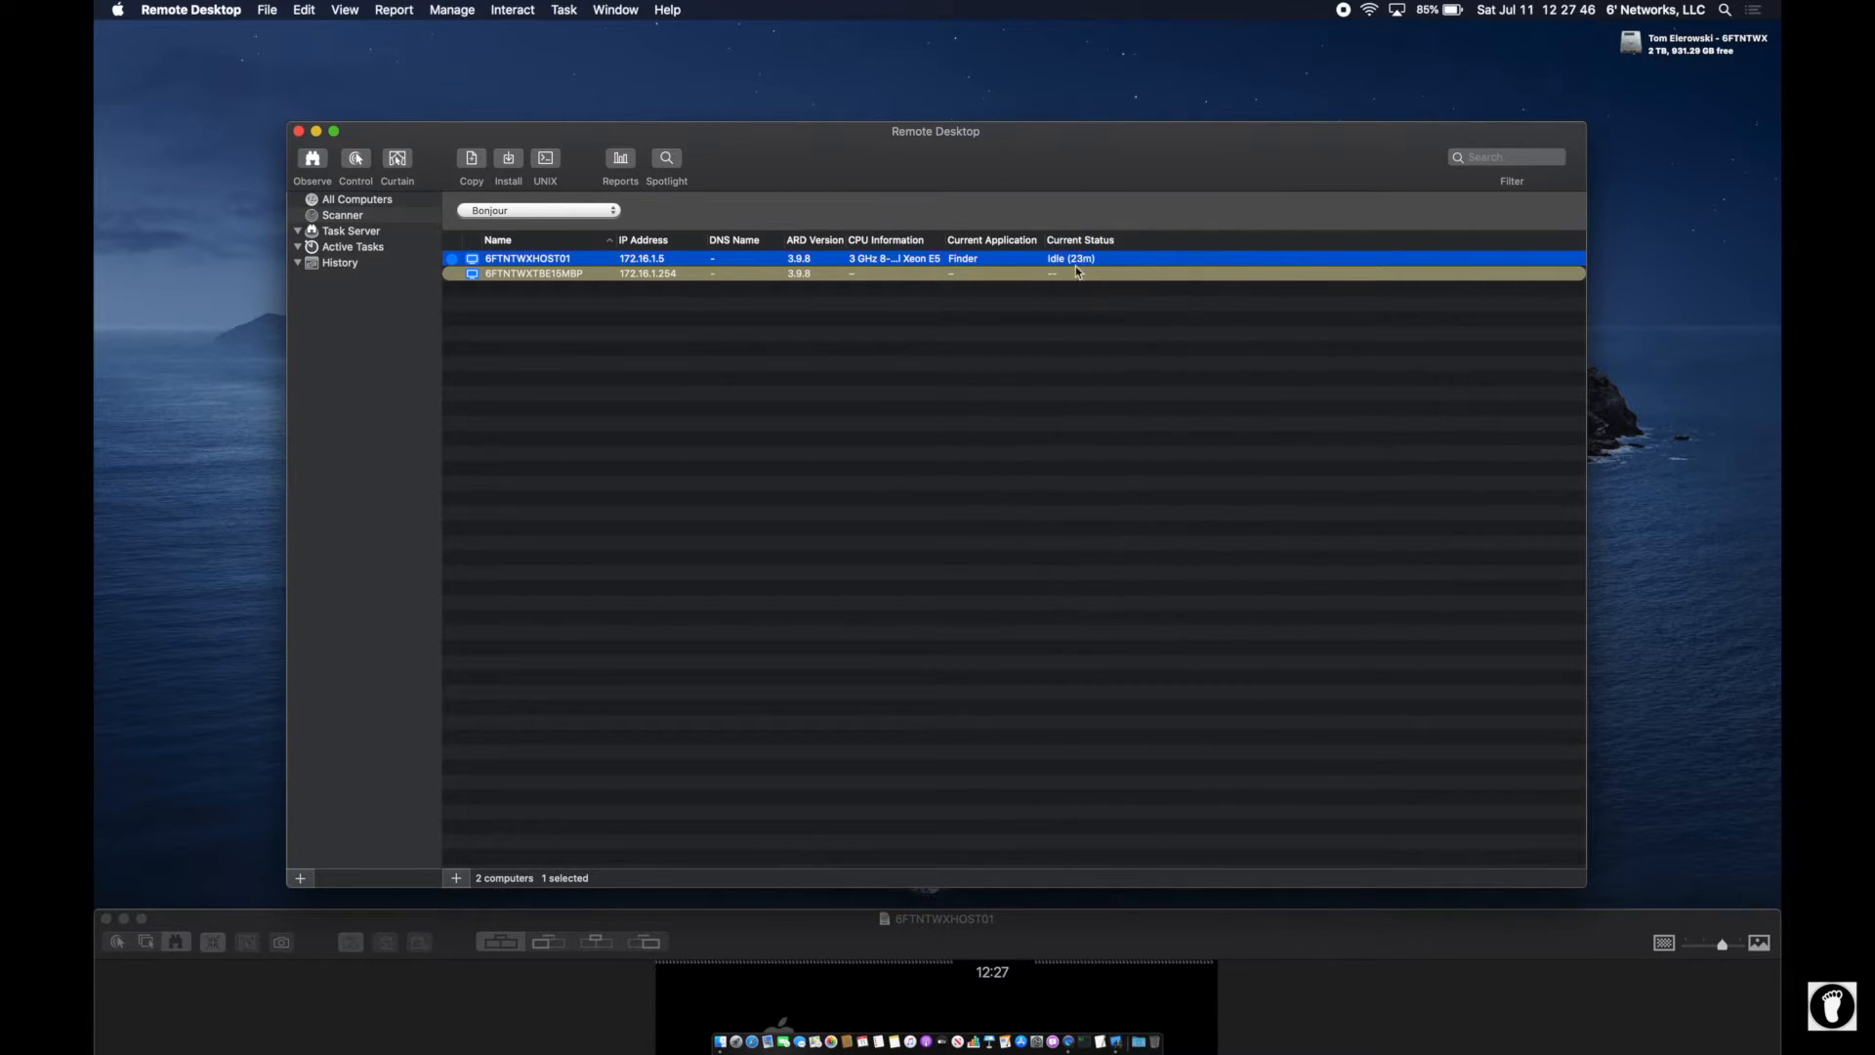
right_click(1141, 243)
click(1211, 430)
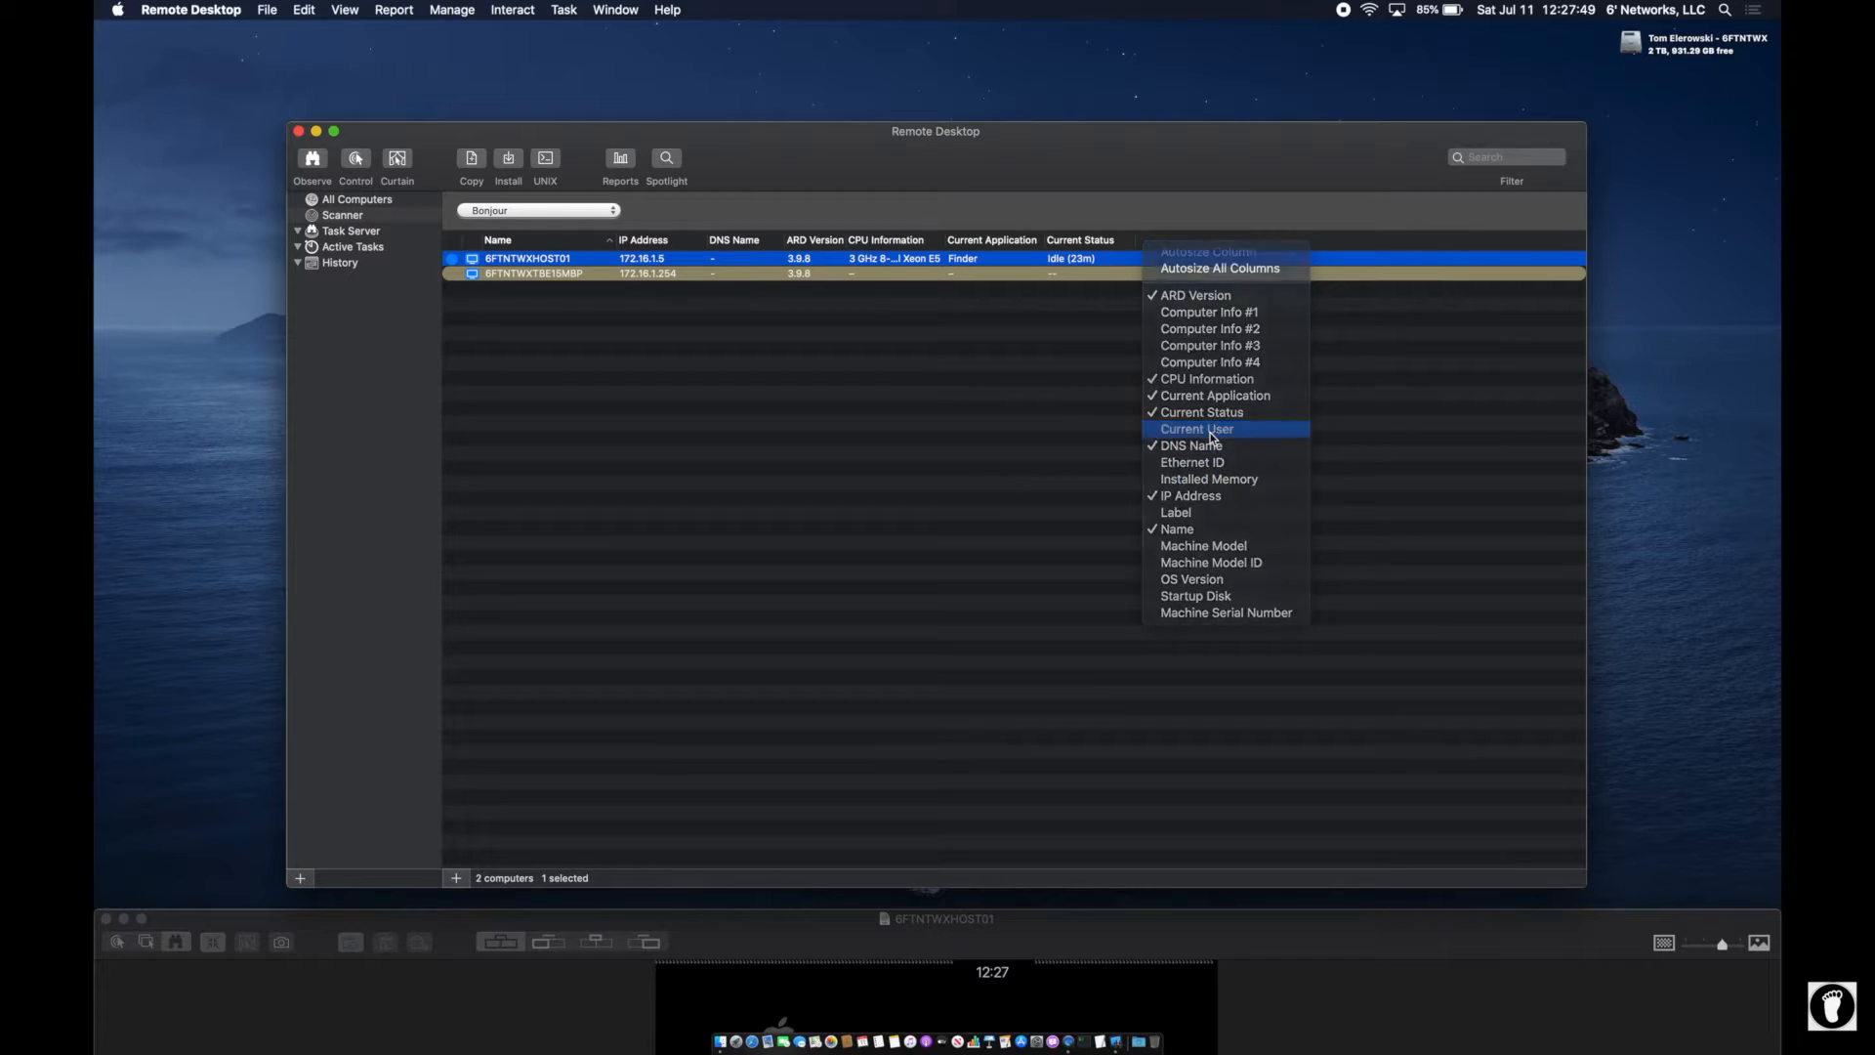
- Add the Ethernet ID, Installed Memory, Machine Model ID and OS Version columns to the scanner's computer list
right_click(1248, 240)
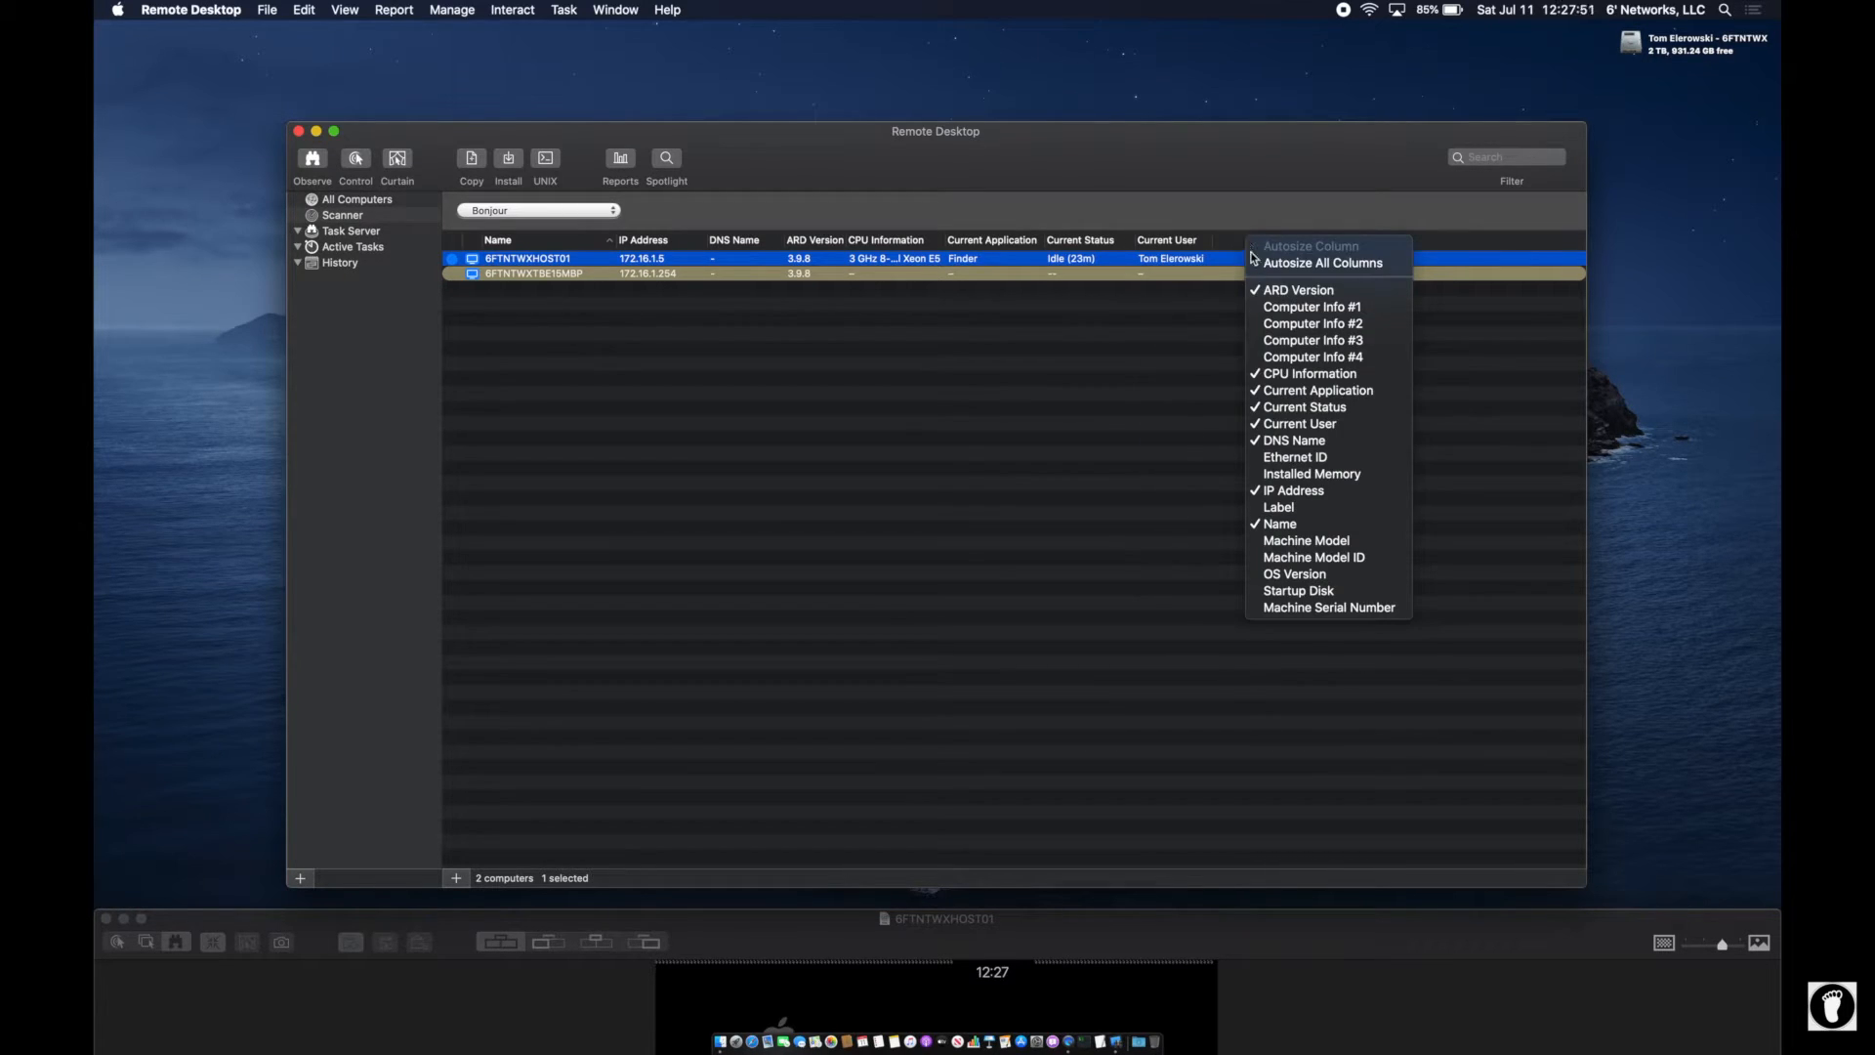
click(1291, 458)
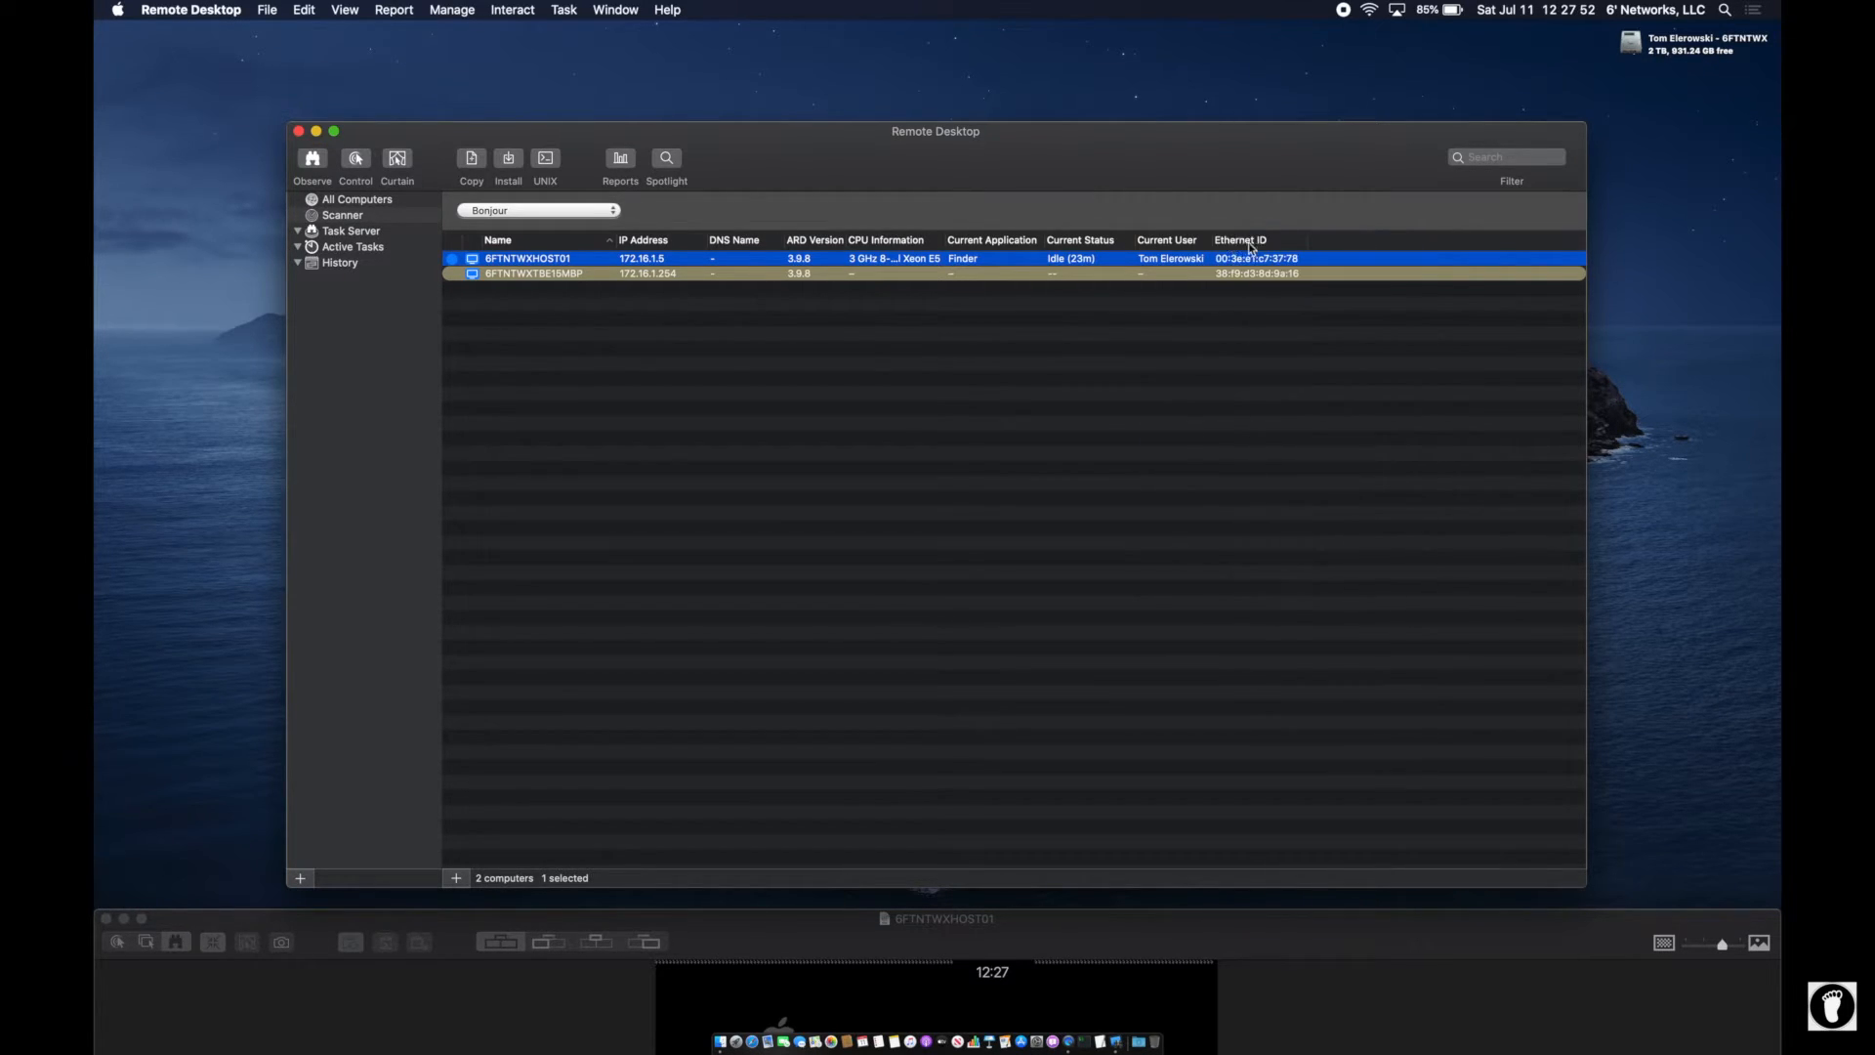
right_click(1330, 243)
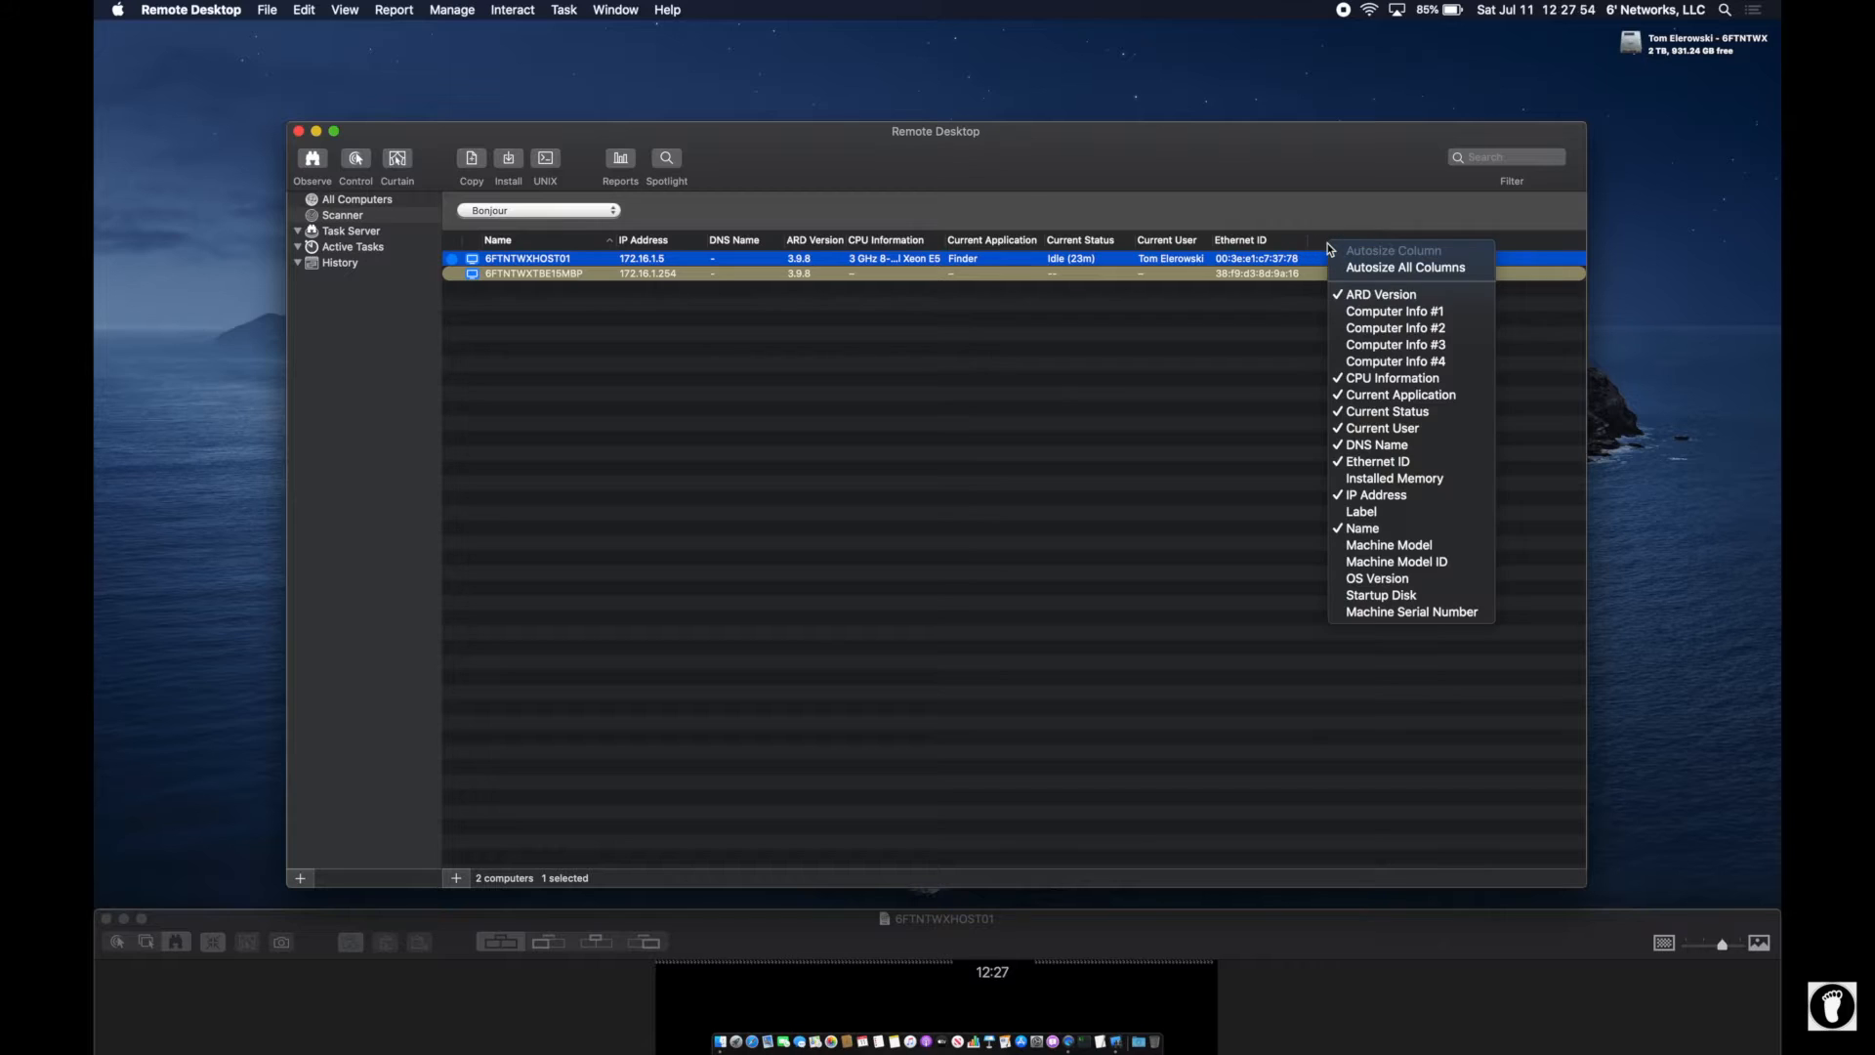
click(1368, 478)
right_click(1418, 242)
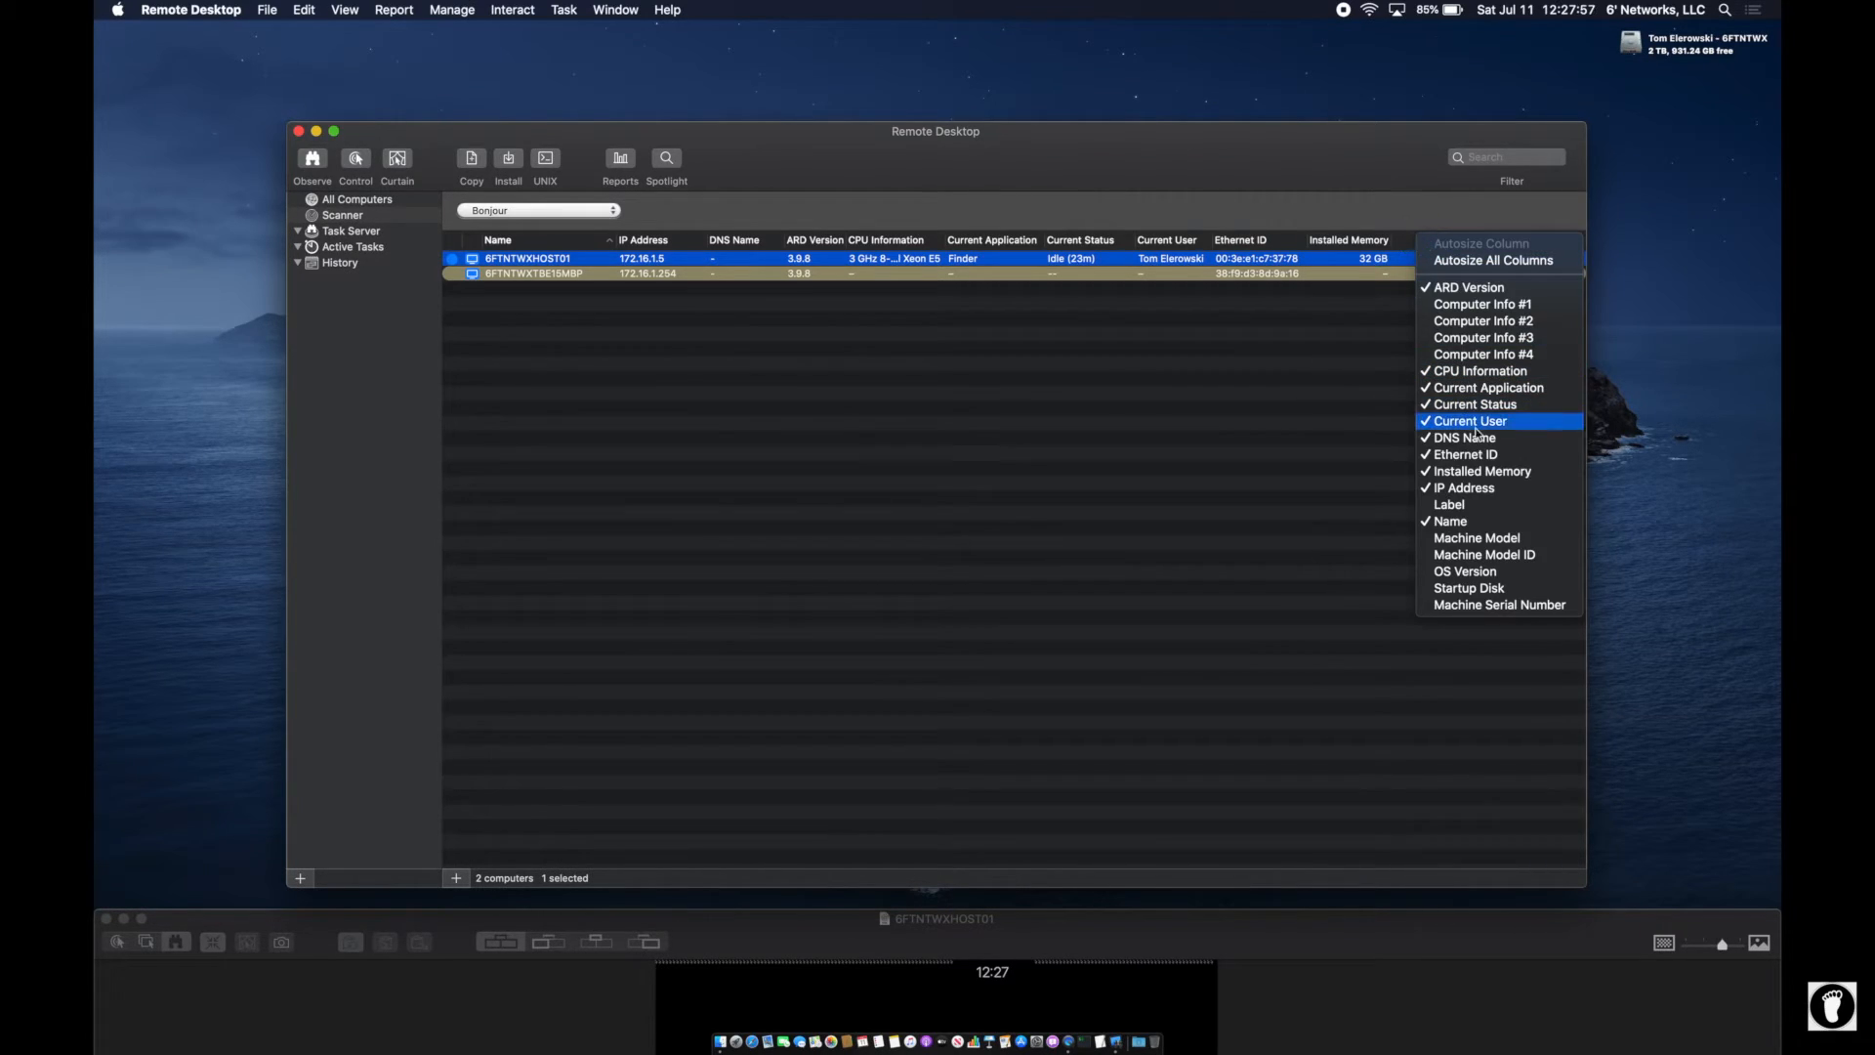
click(1490, 555)
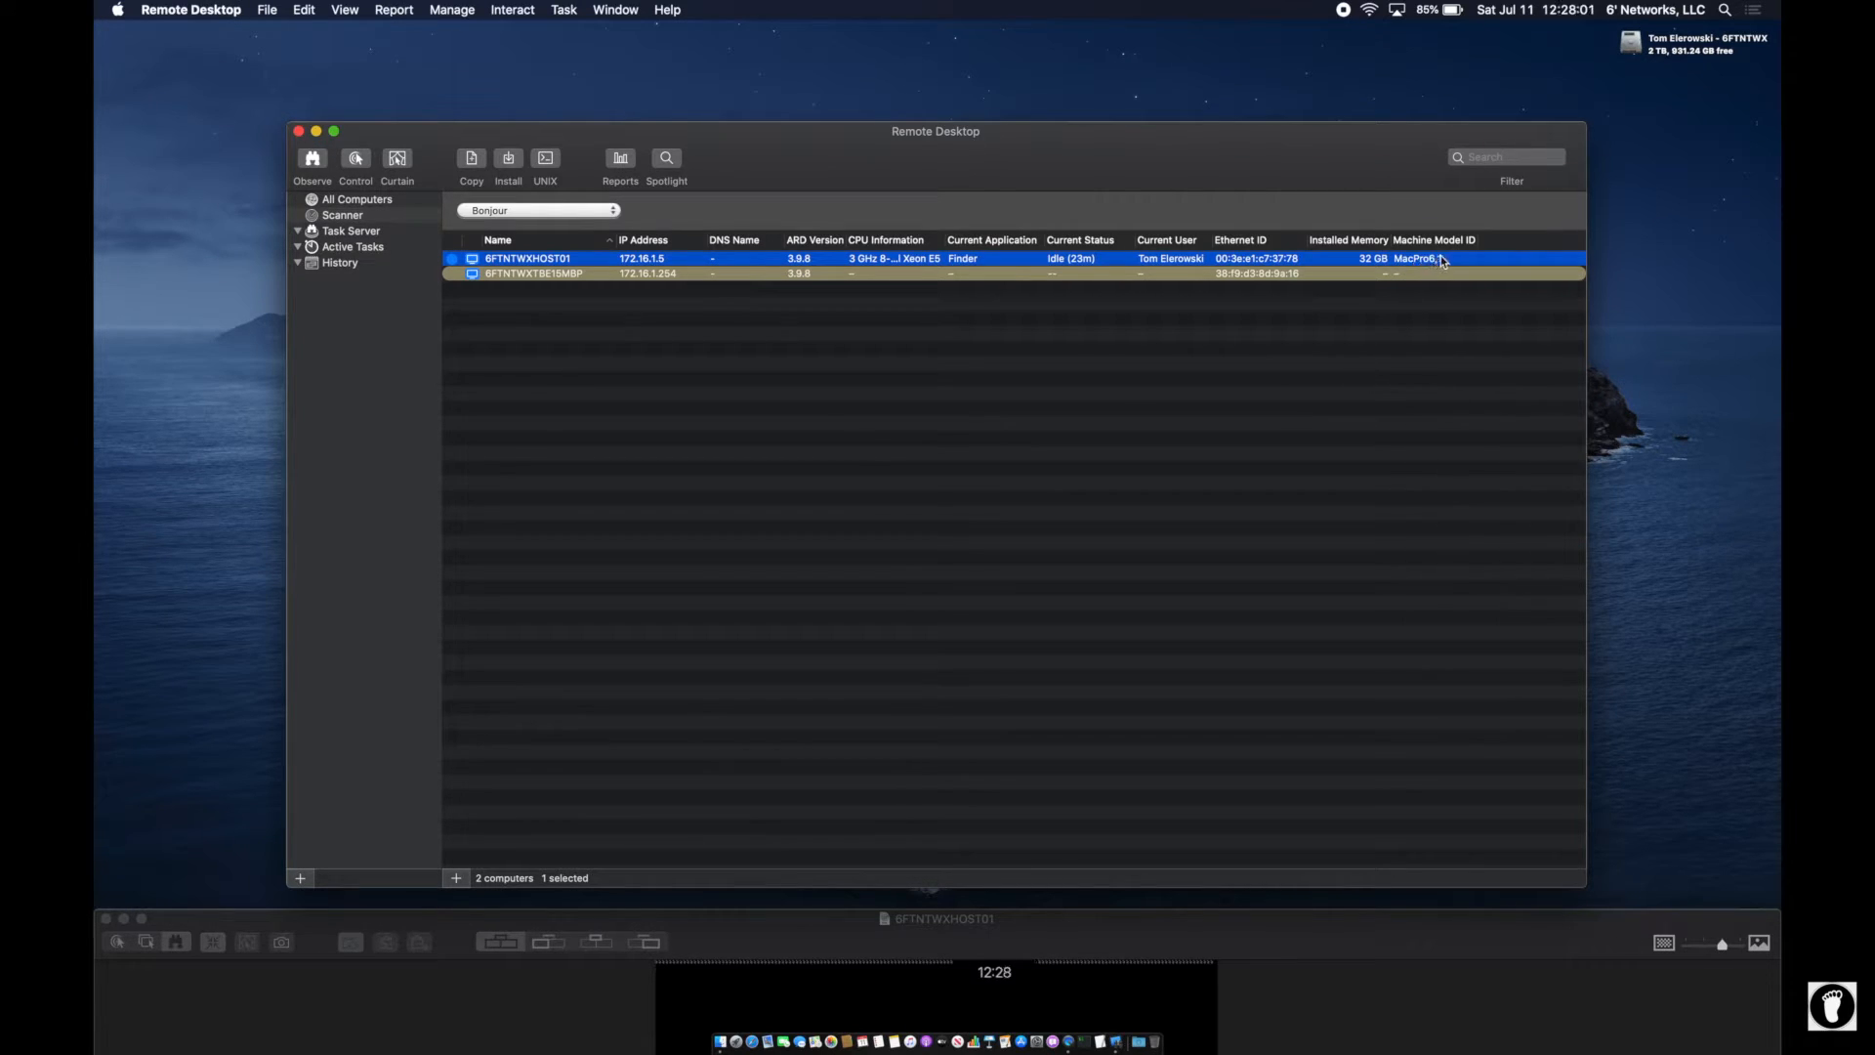
right_click(1497, 244)
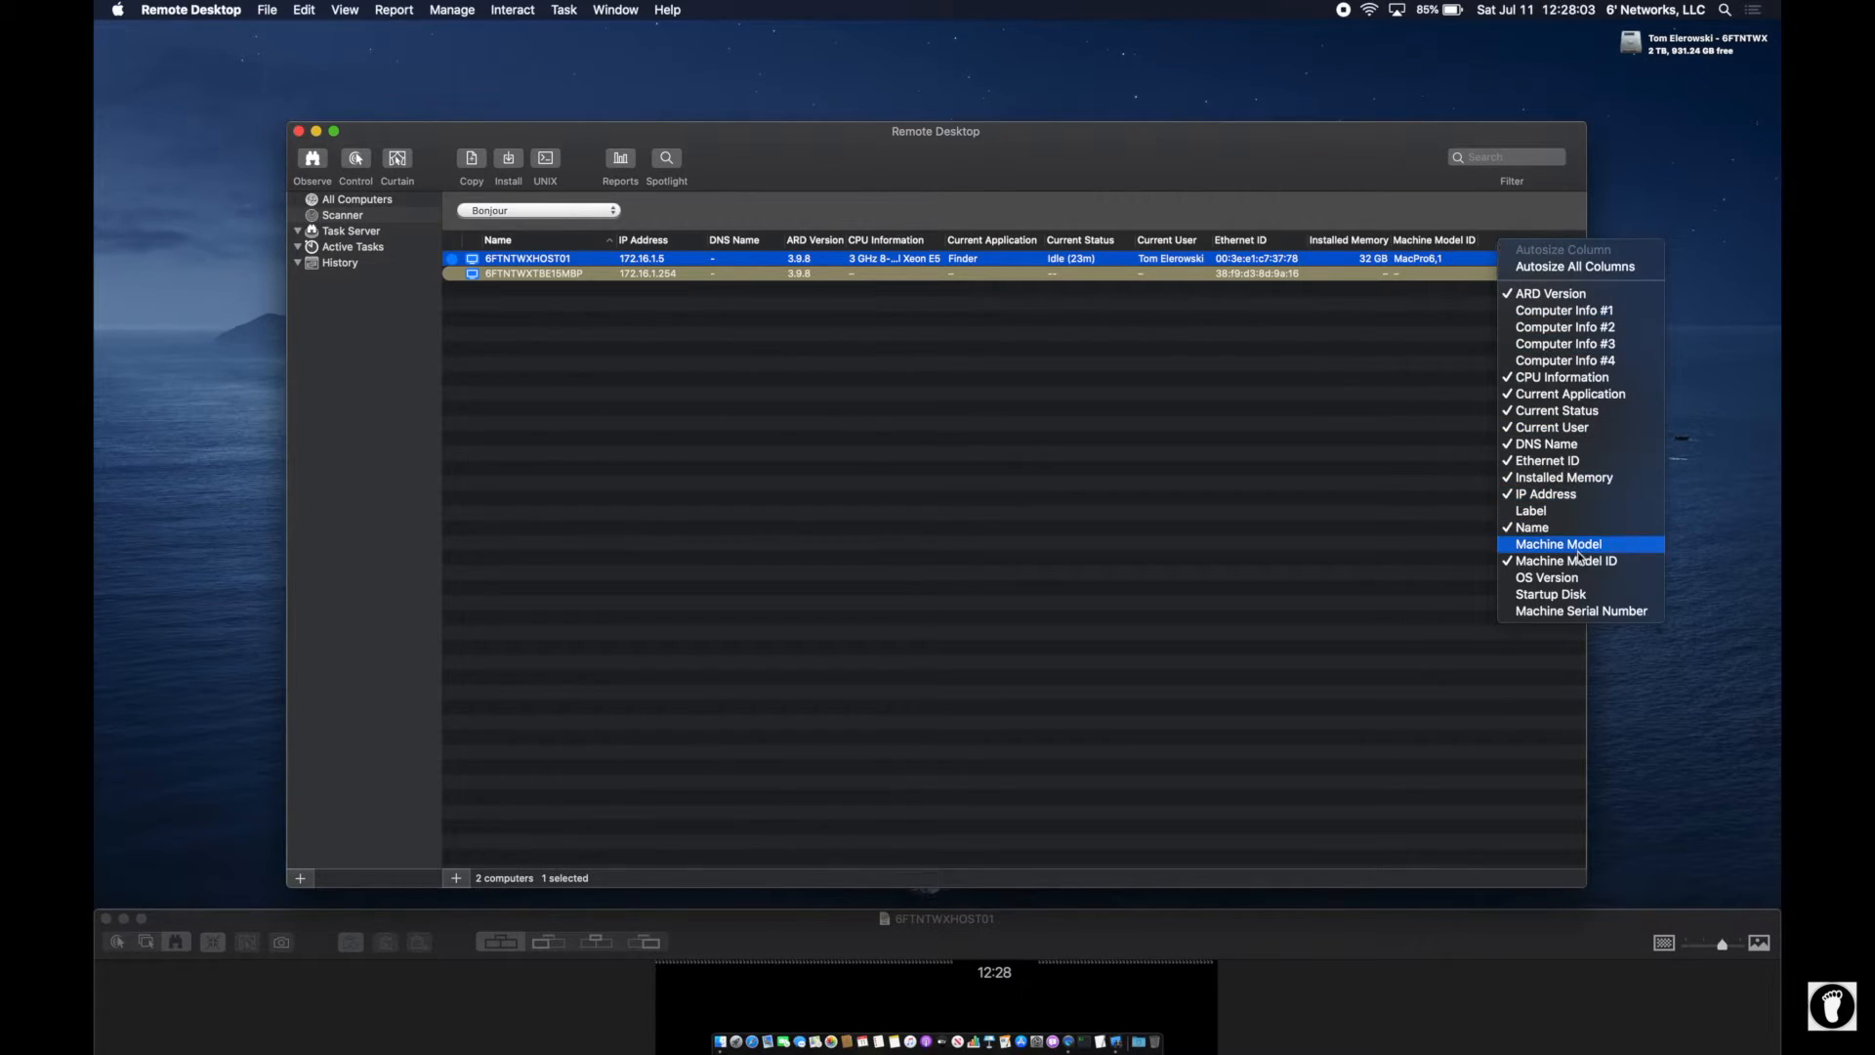
click(1573, 579)
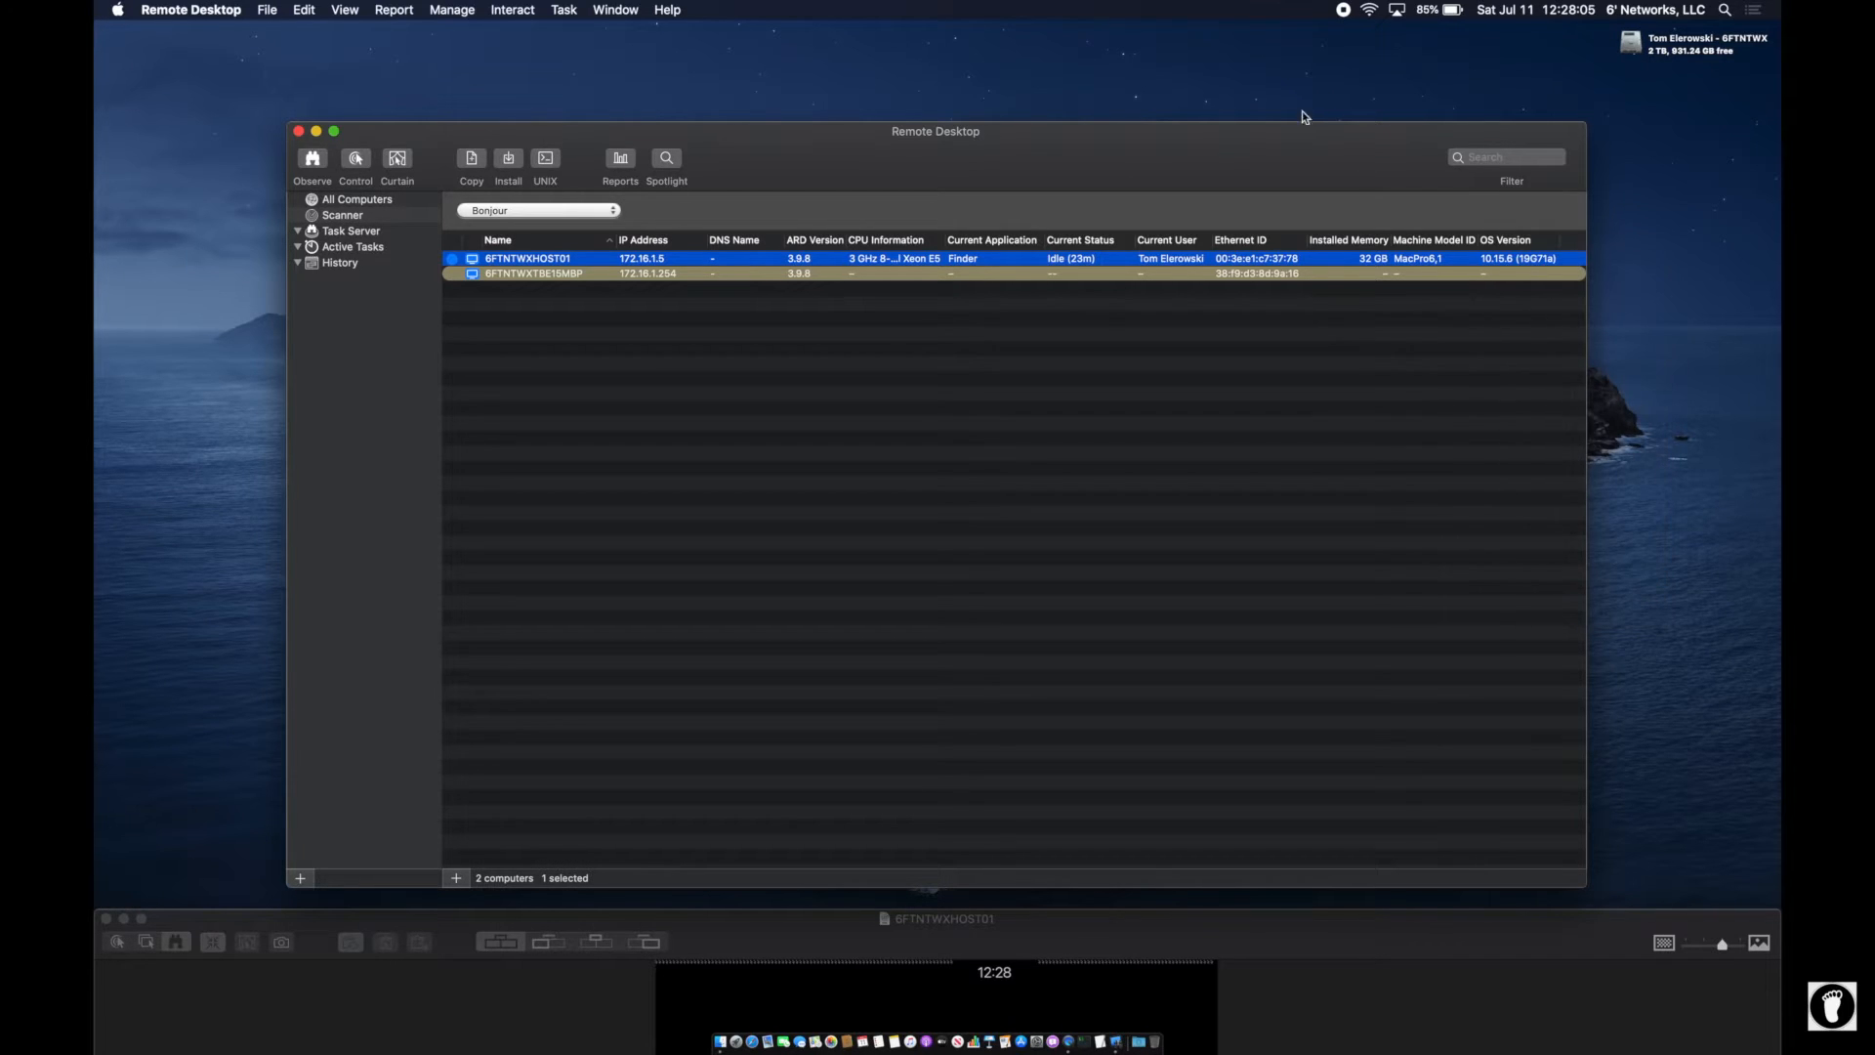
- Widen the computer list window to nearly the full screen width, and add the Machine Serial Number column
drag(1281, 138, 1091, 126)
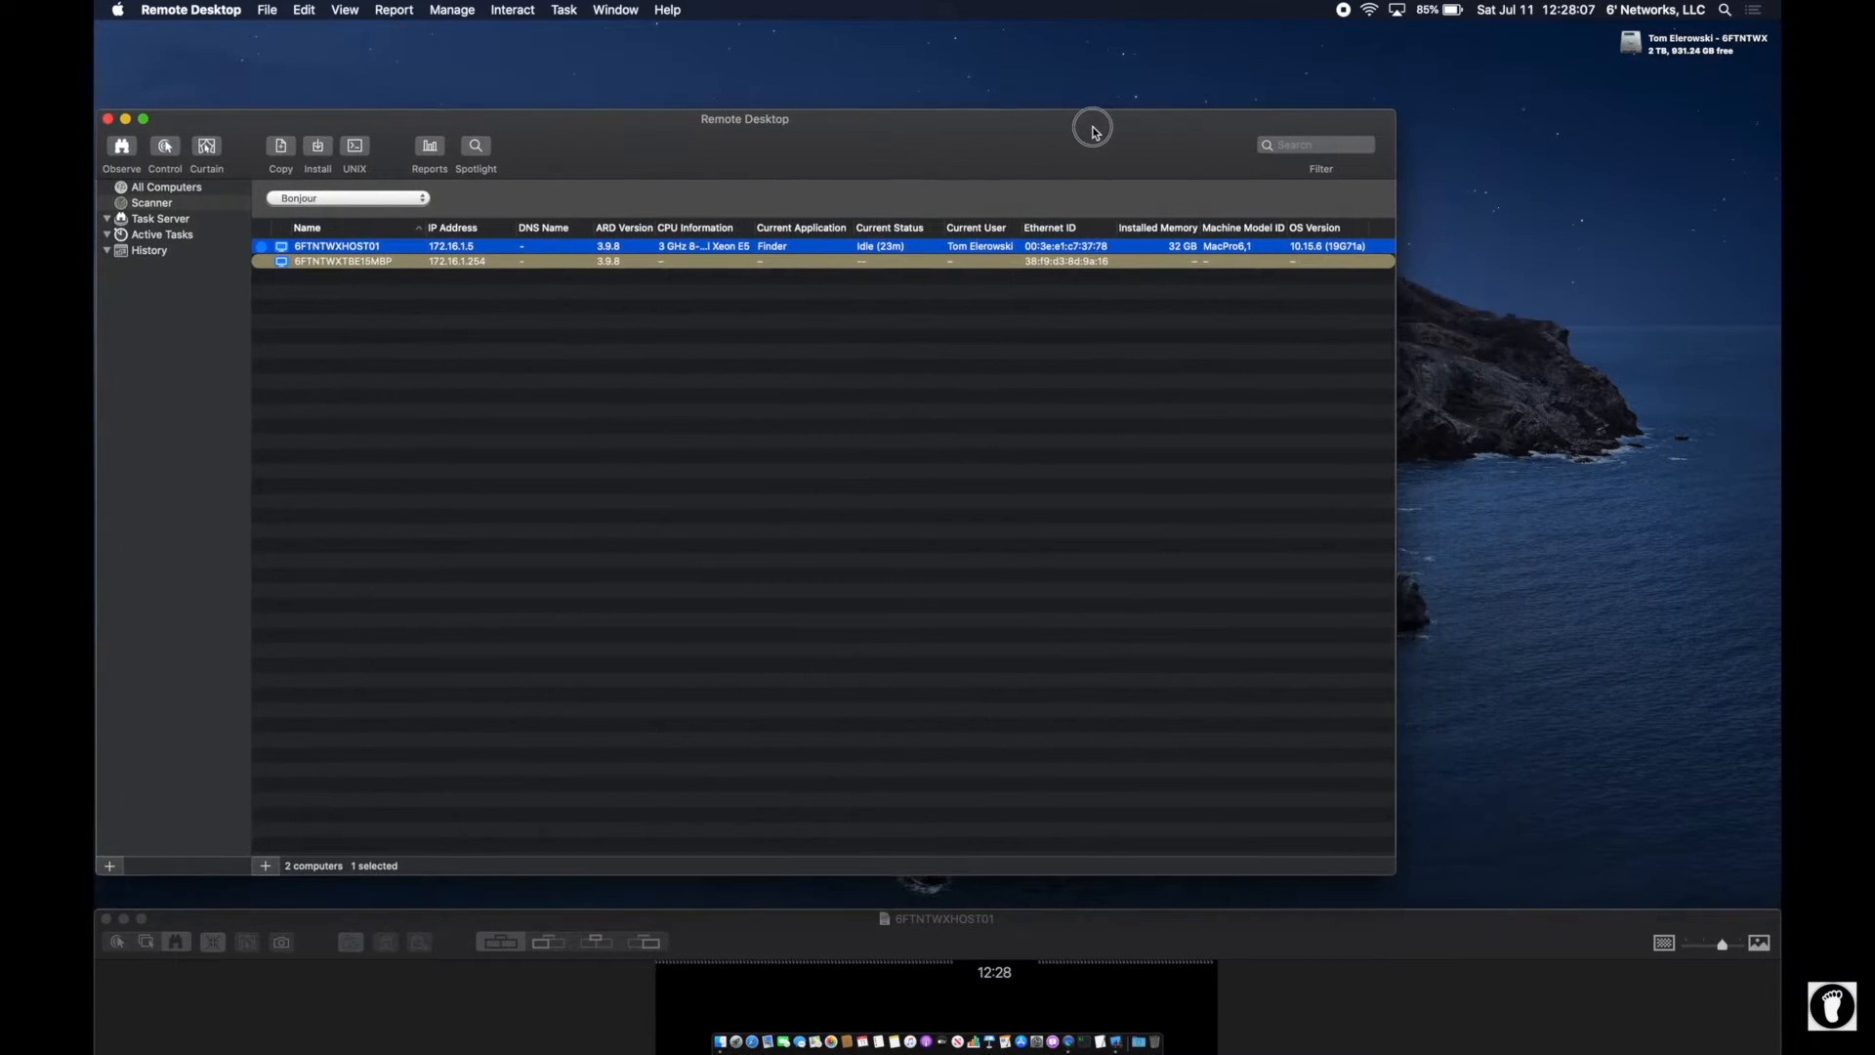
drag(1396, 314, 1769, 303)
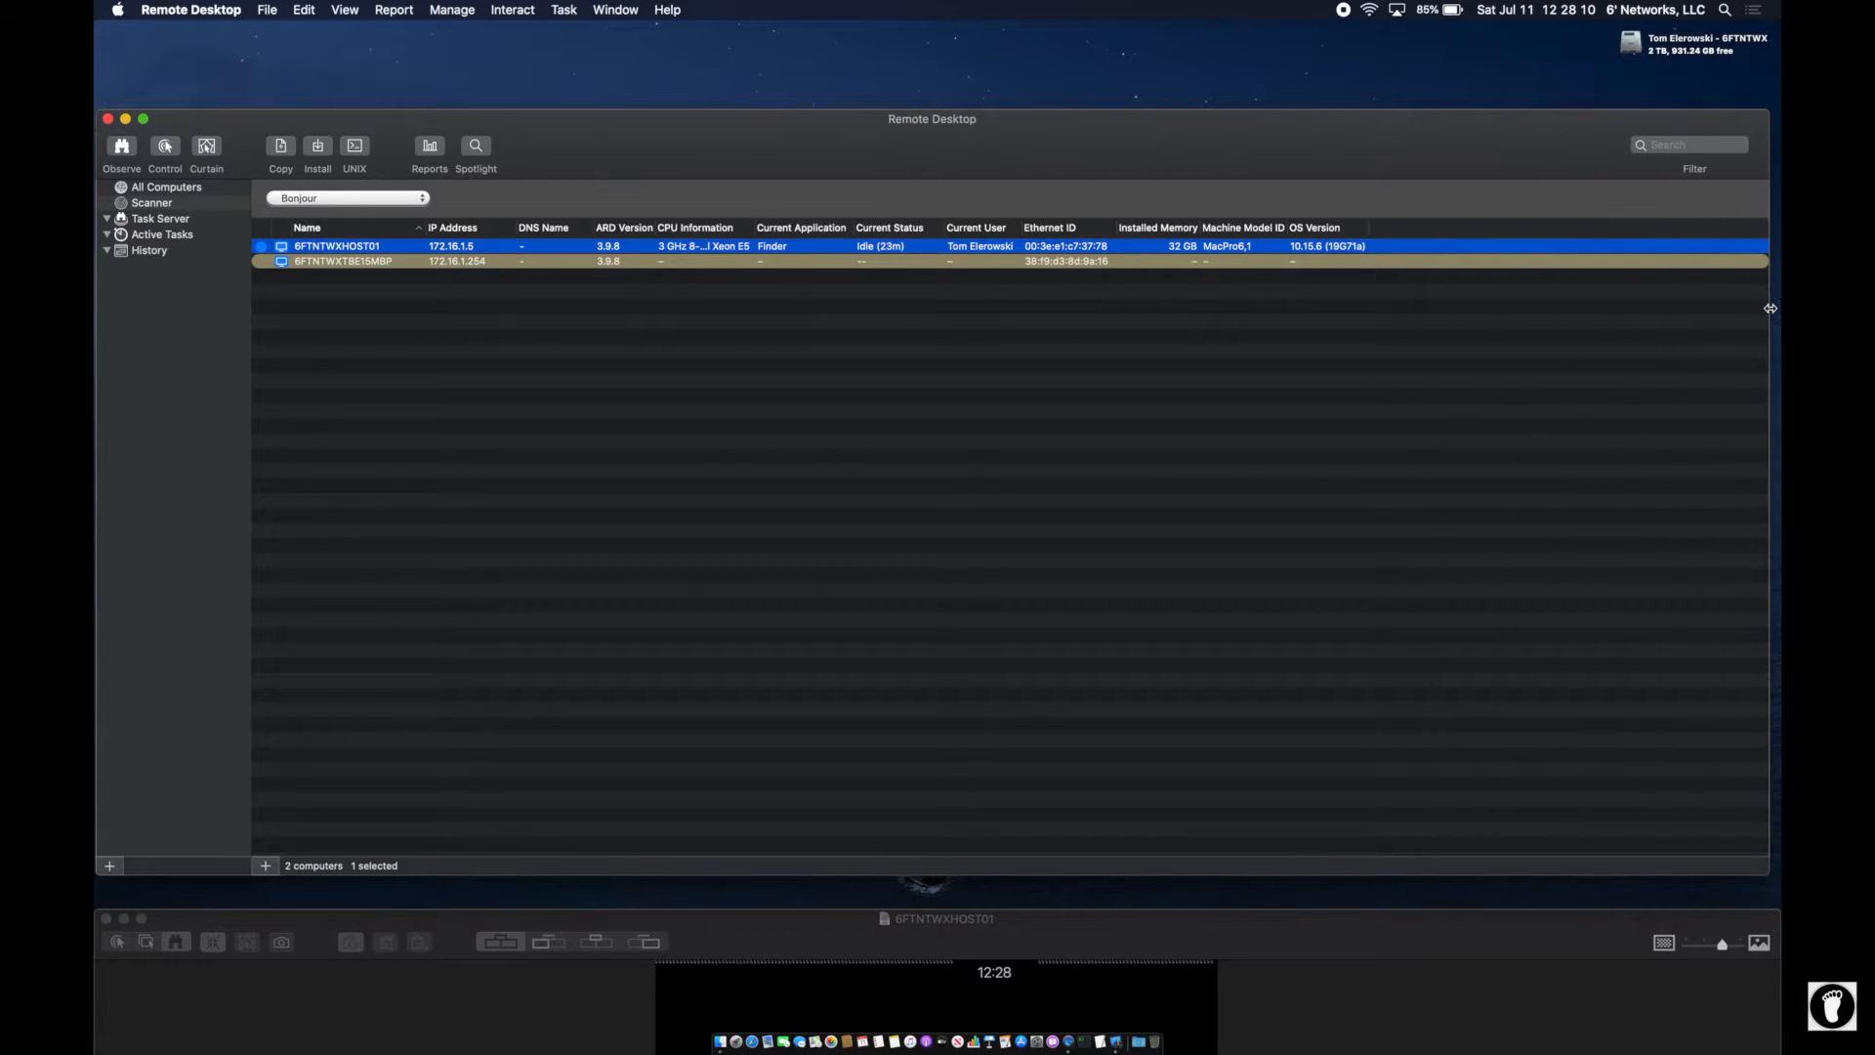
right_click(1411, 234)
click(1509, 597)
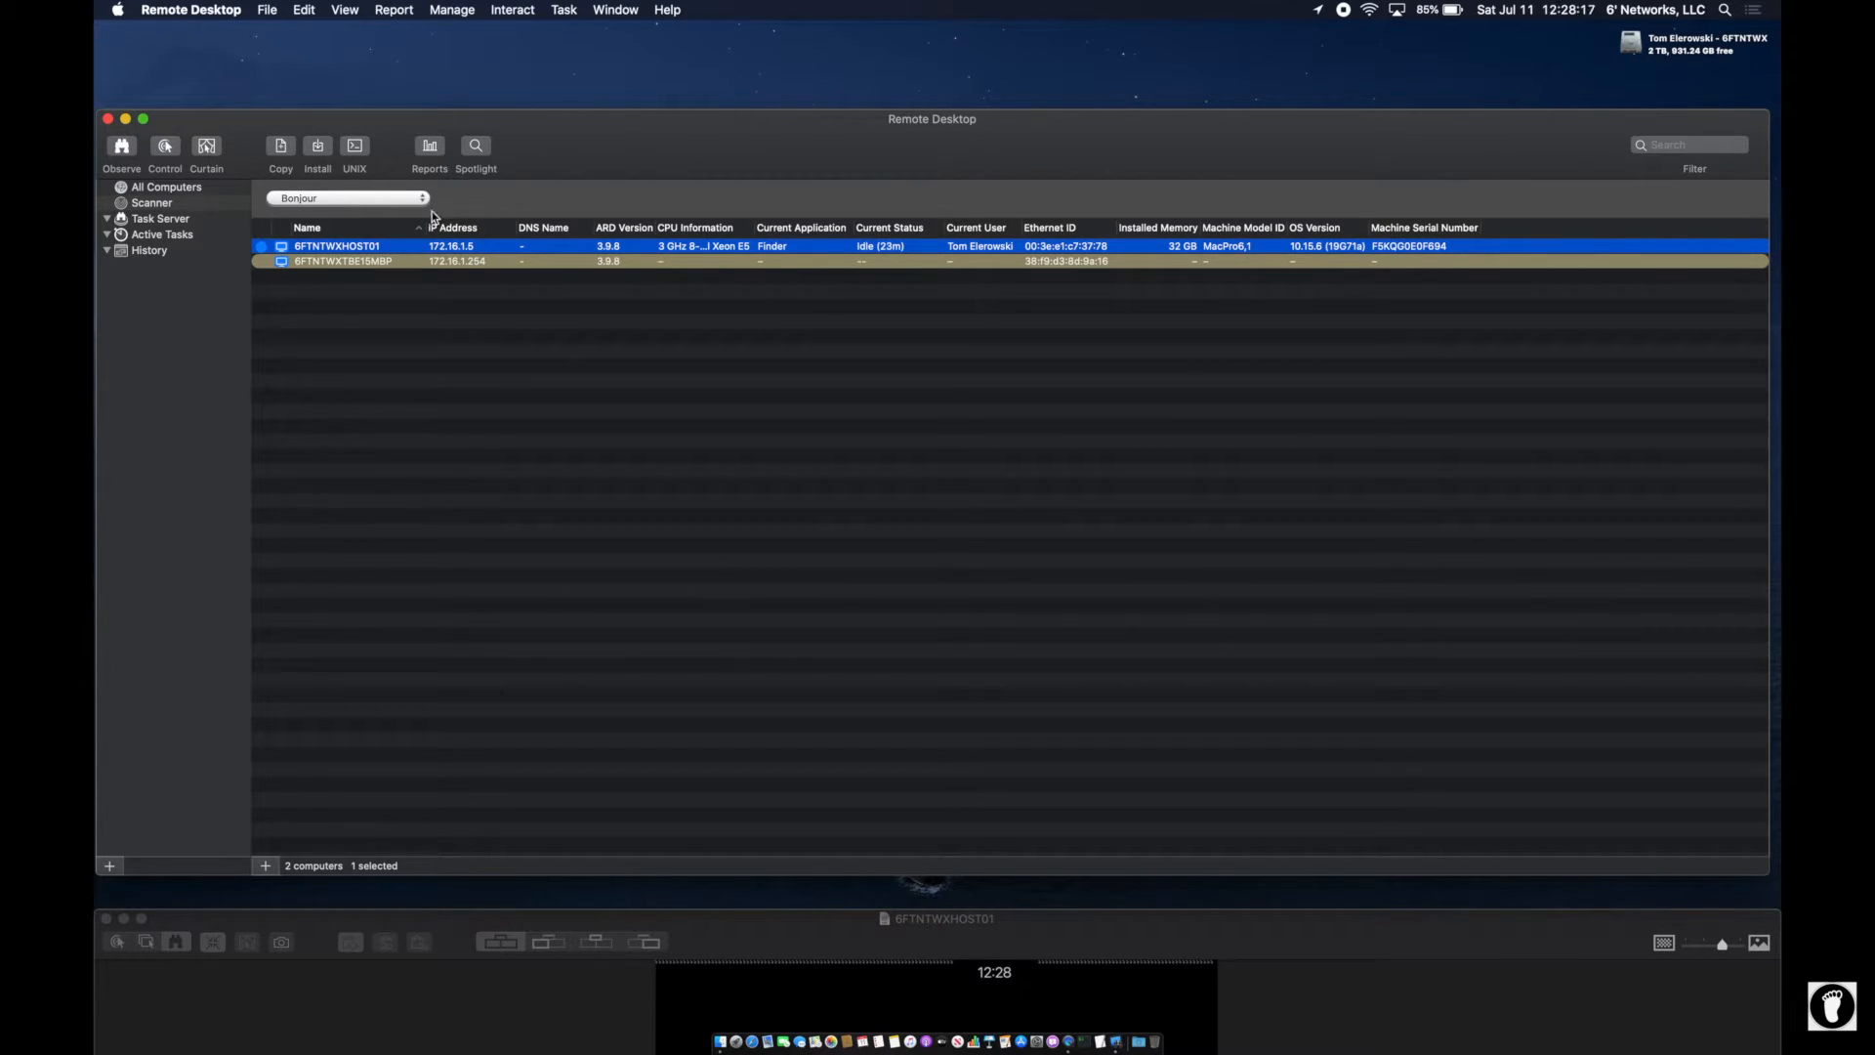
- Autosize all columns of the computer list, and widen the CPU Information column slightly
right_click(477, 232)
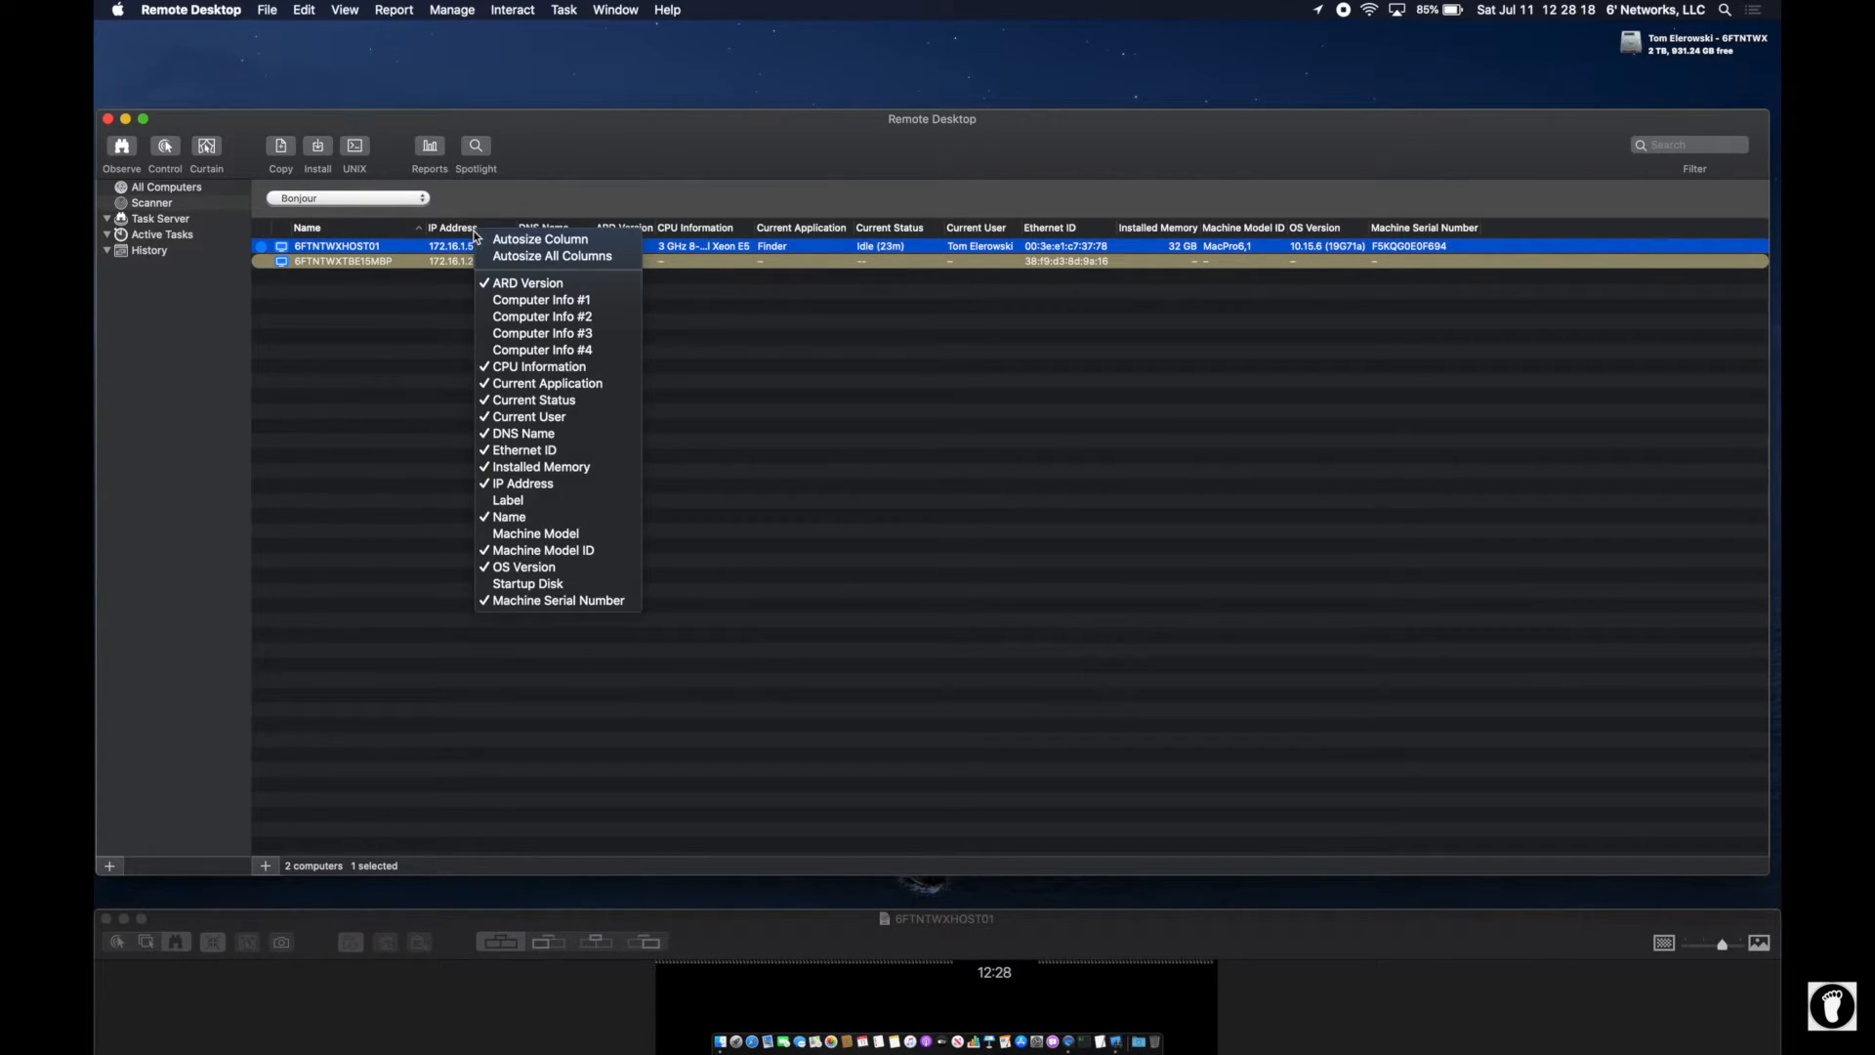
click(547, 256)
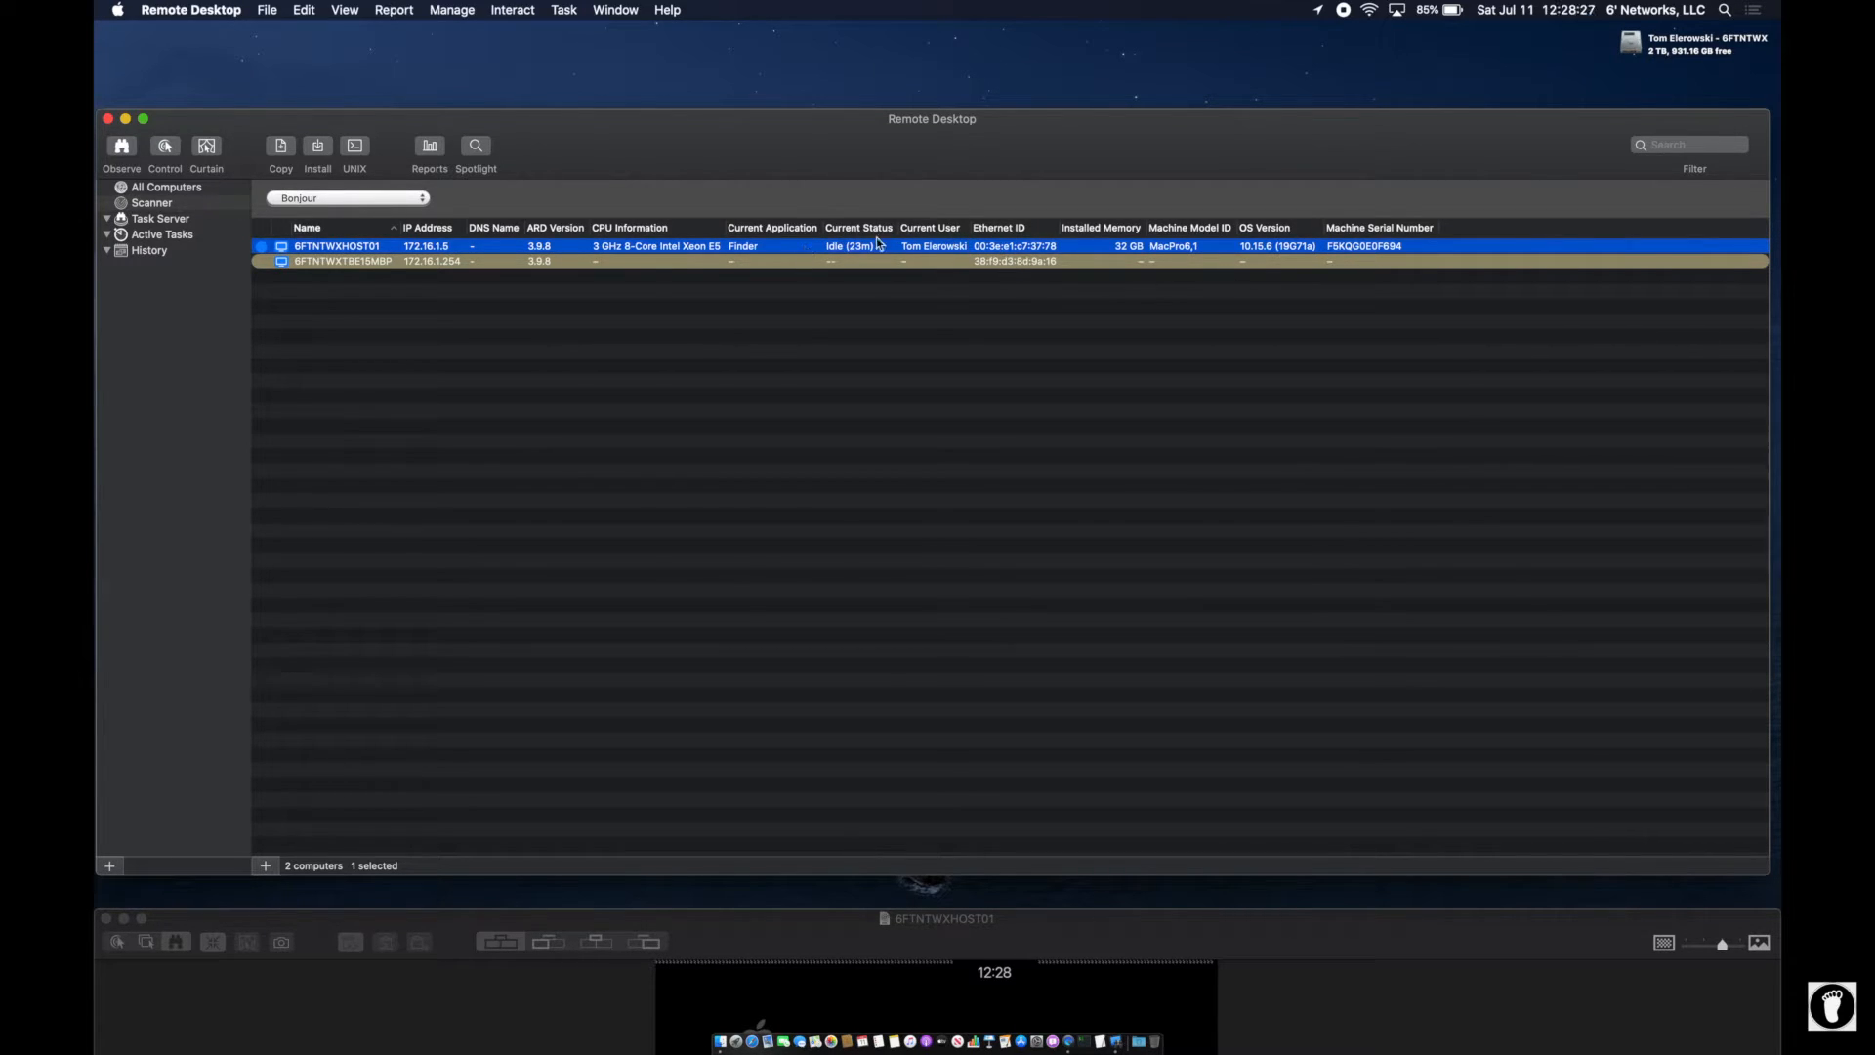
drag(730, 233, 777, 233)
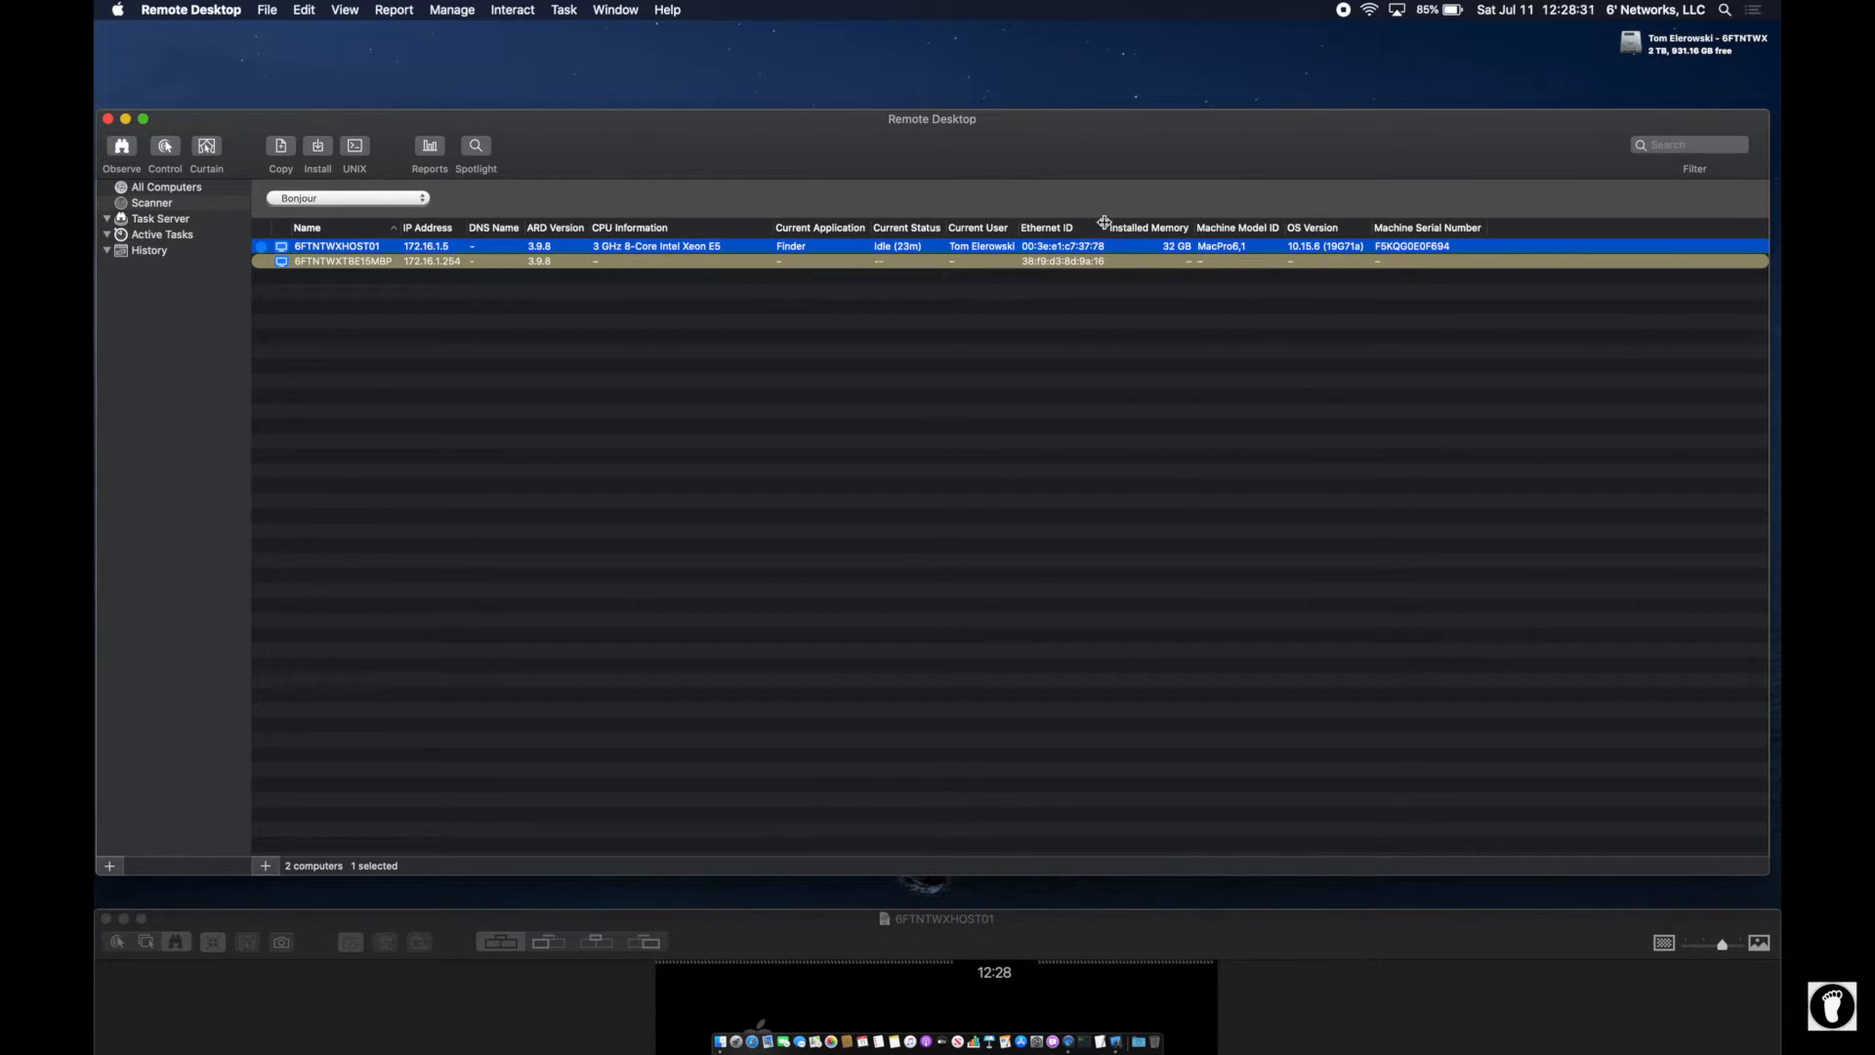
- Reorder the columns so OS Version follows Current User, and Ethernet ID, ARD Version and DNS Name come last
drag(1098, 232, 1426, 208)
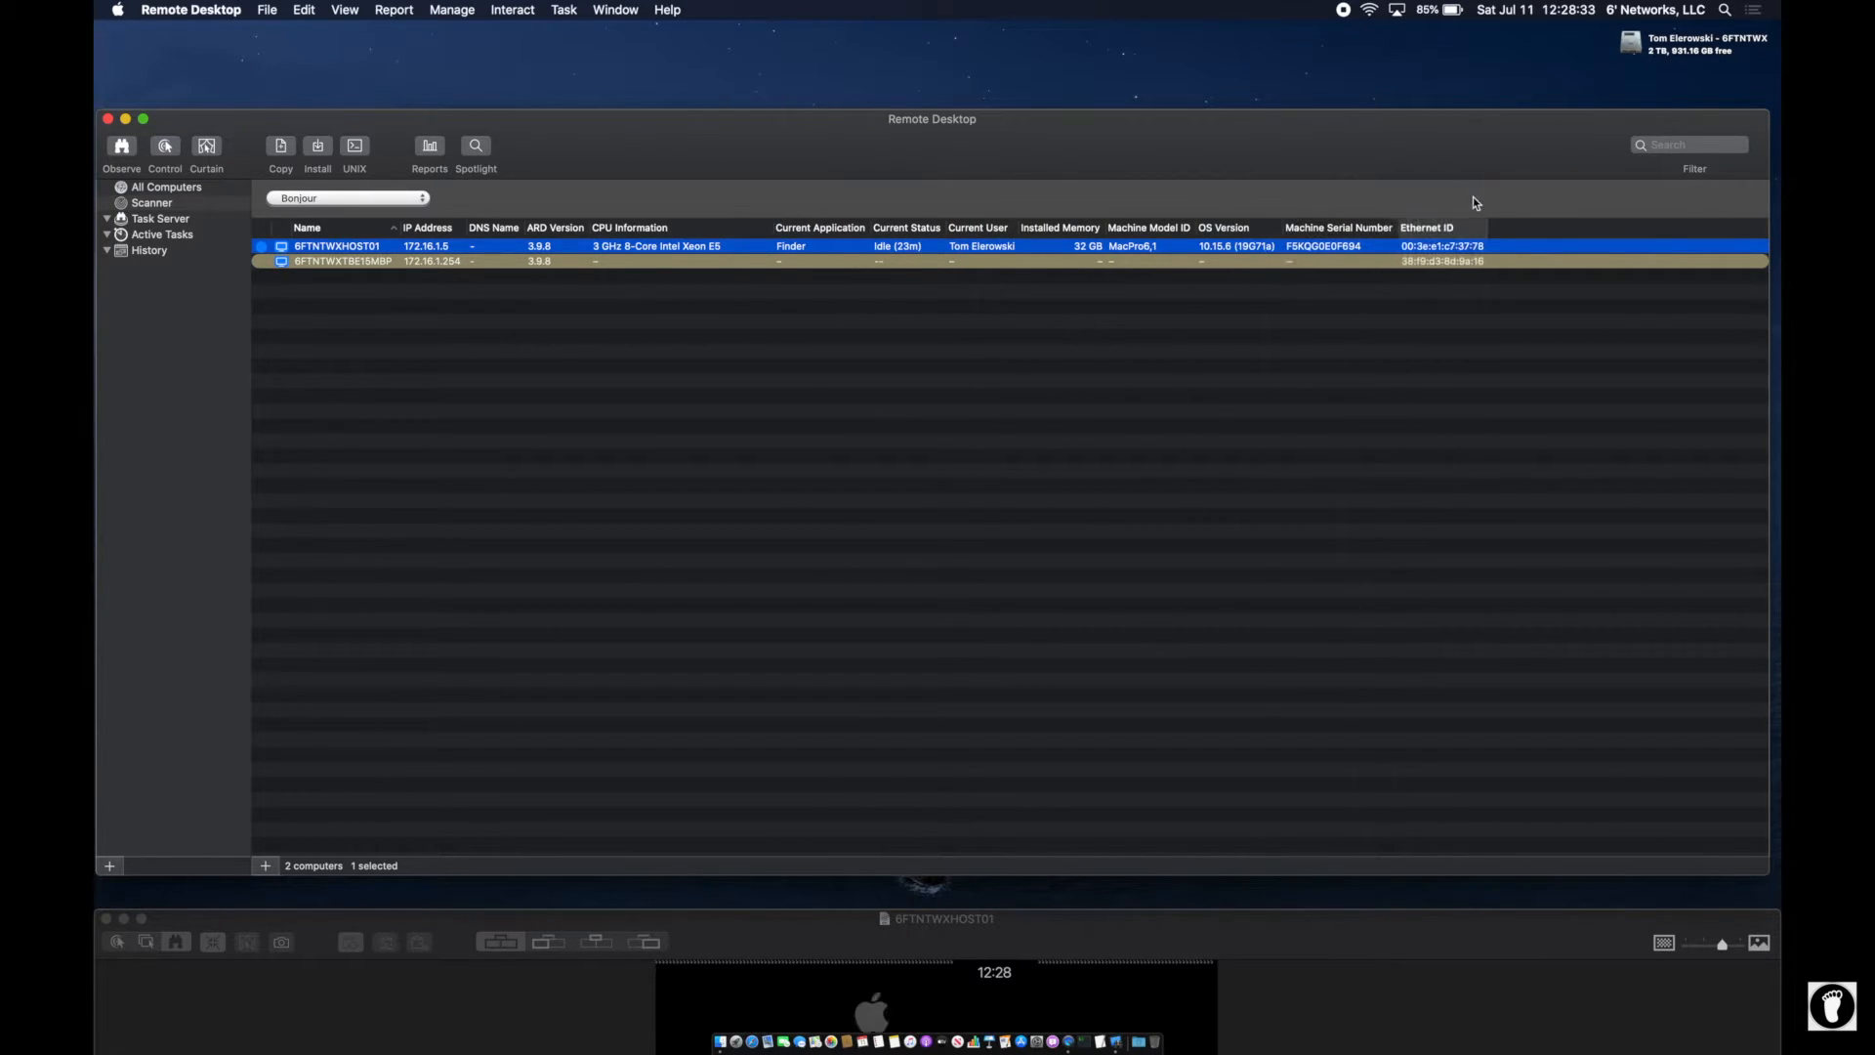
drag(1214, 220, 1040, 232)
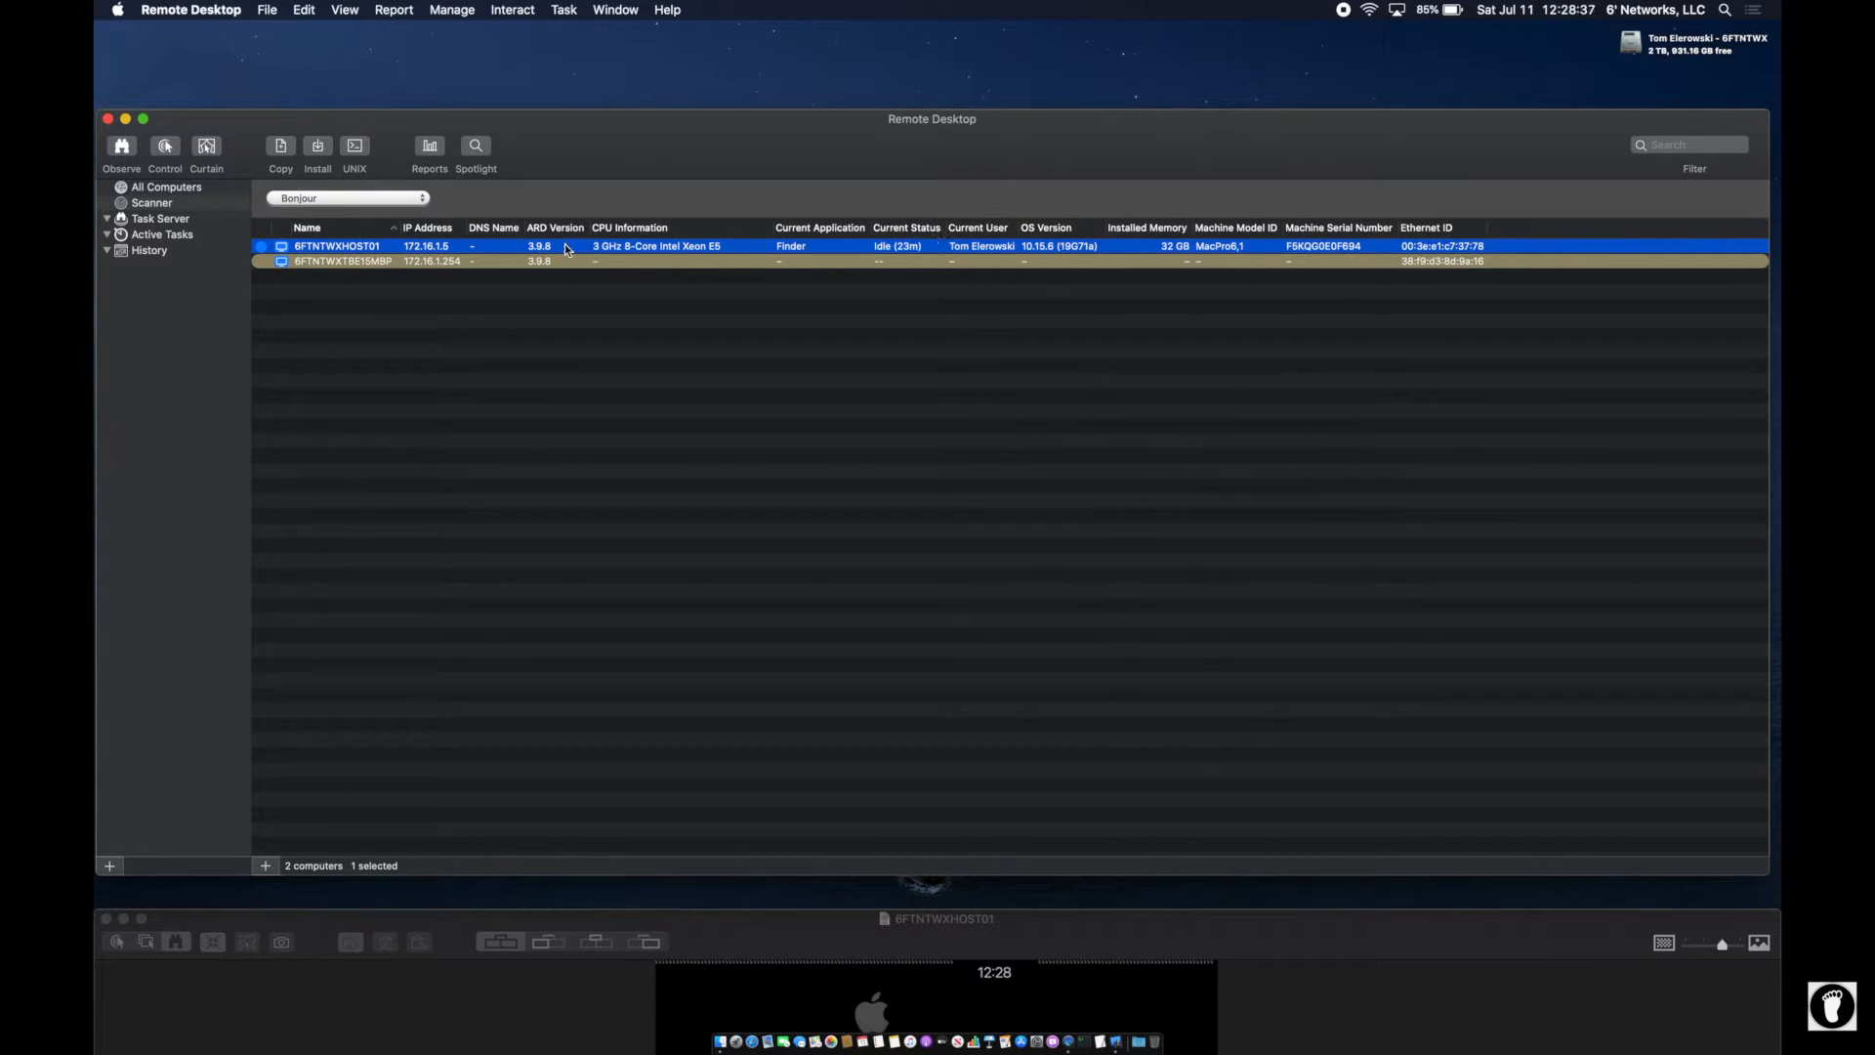
drag(487, 237, 1460, 228)
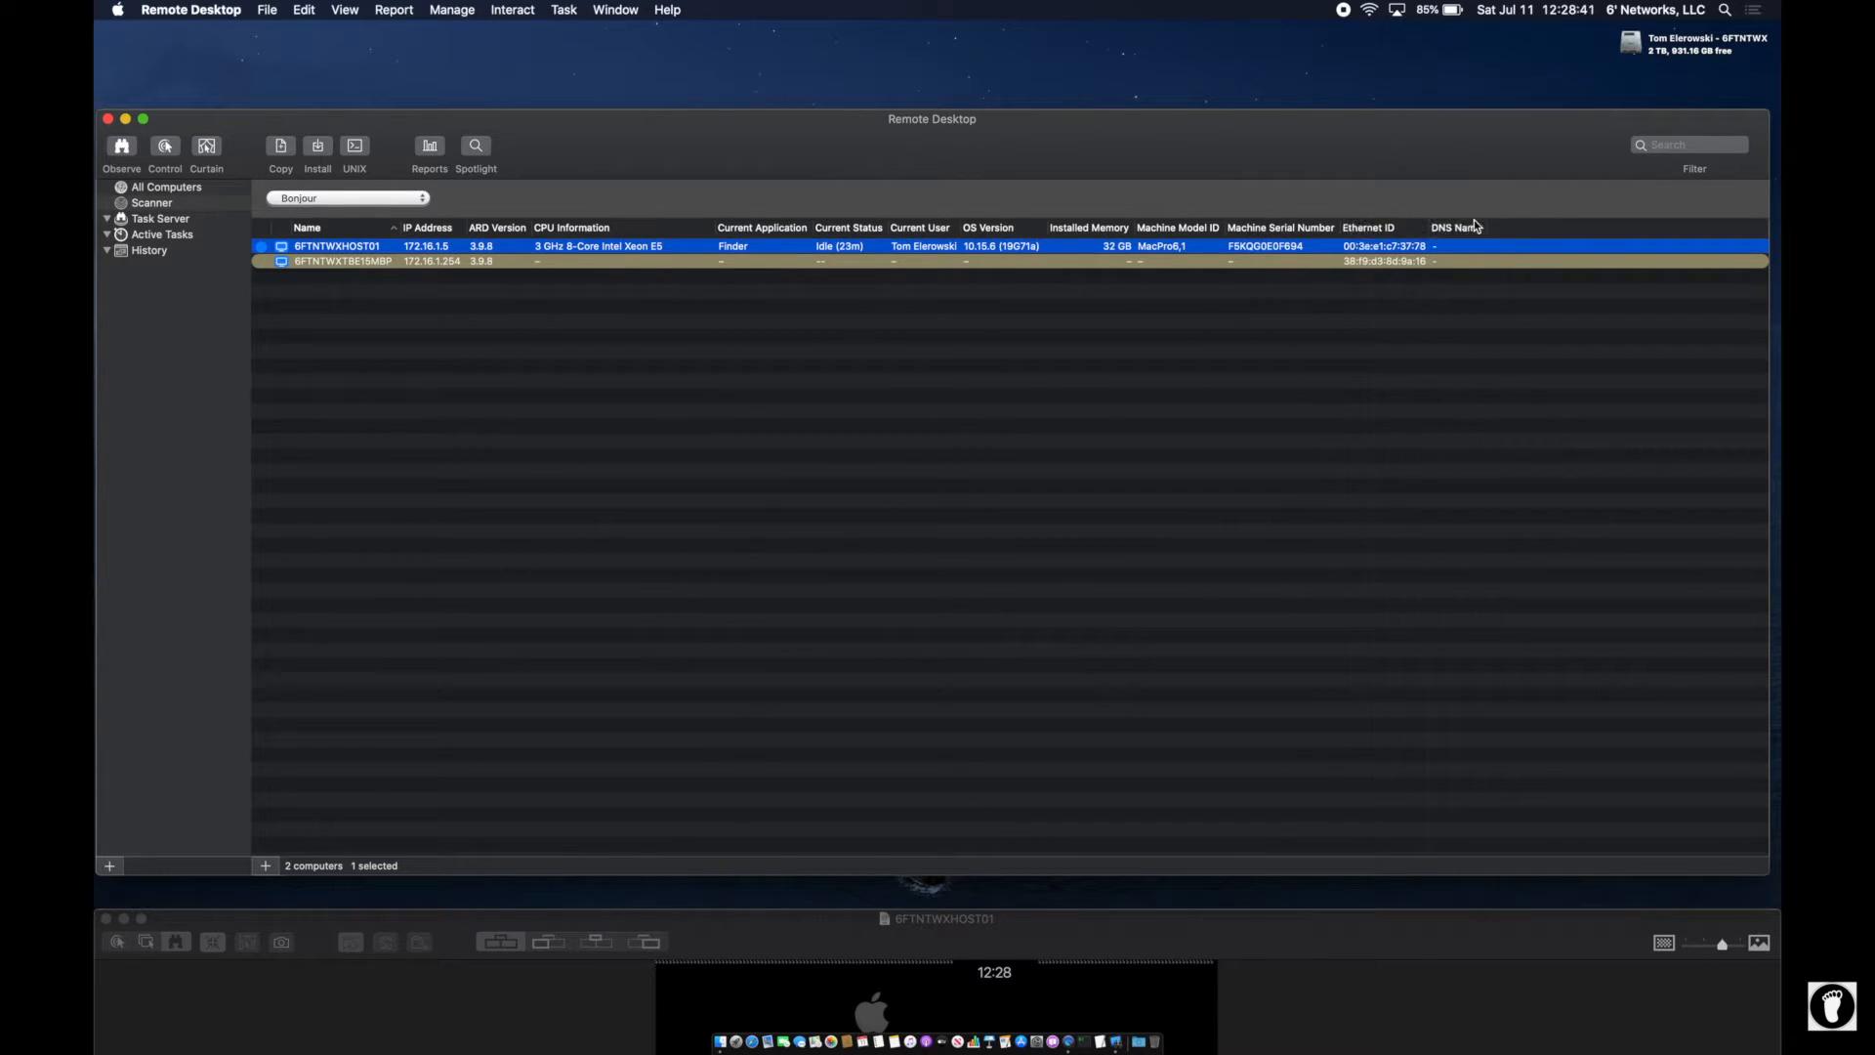
drag(481, 229, 1395, 239)
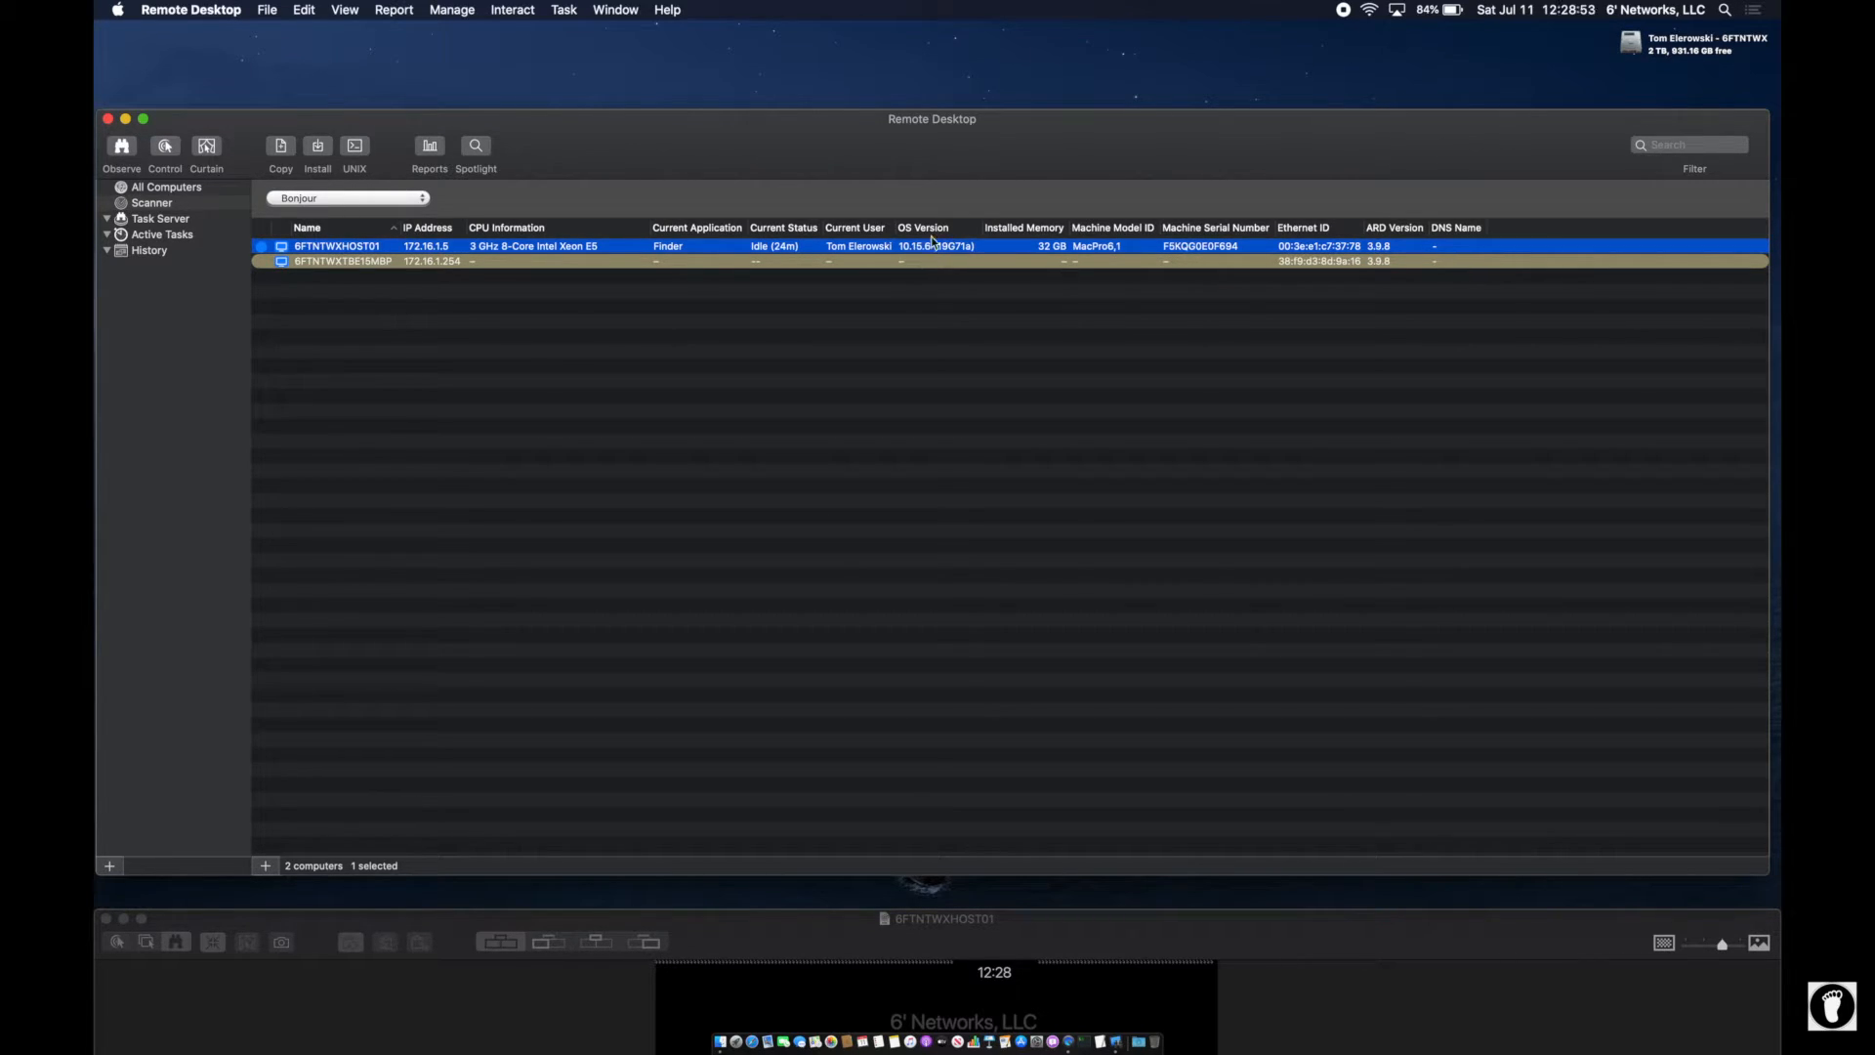
- Move the 6FTNTWXHOST01 observation window to the top of the screen, and view its displays individually and all together
drag(1083, 922, 1053, 30)
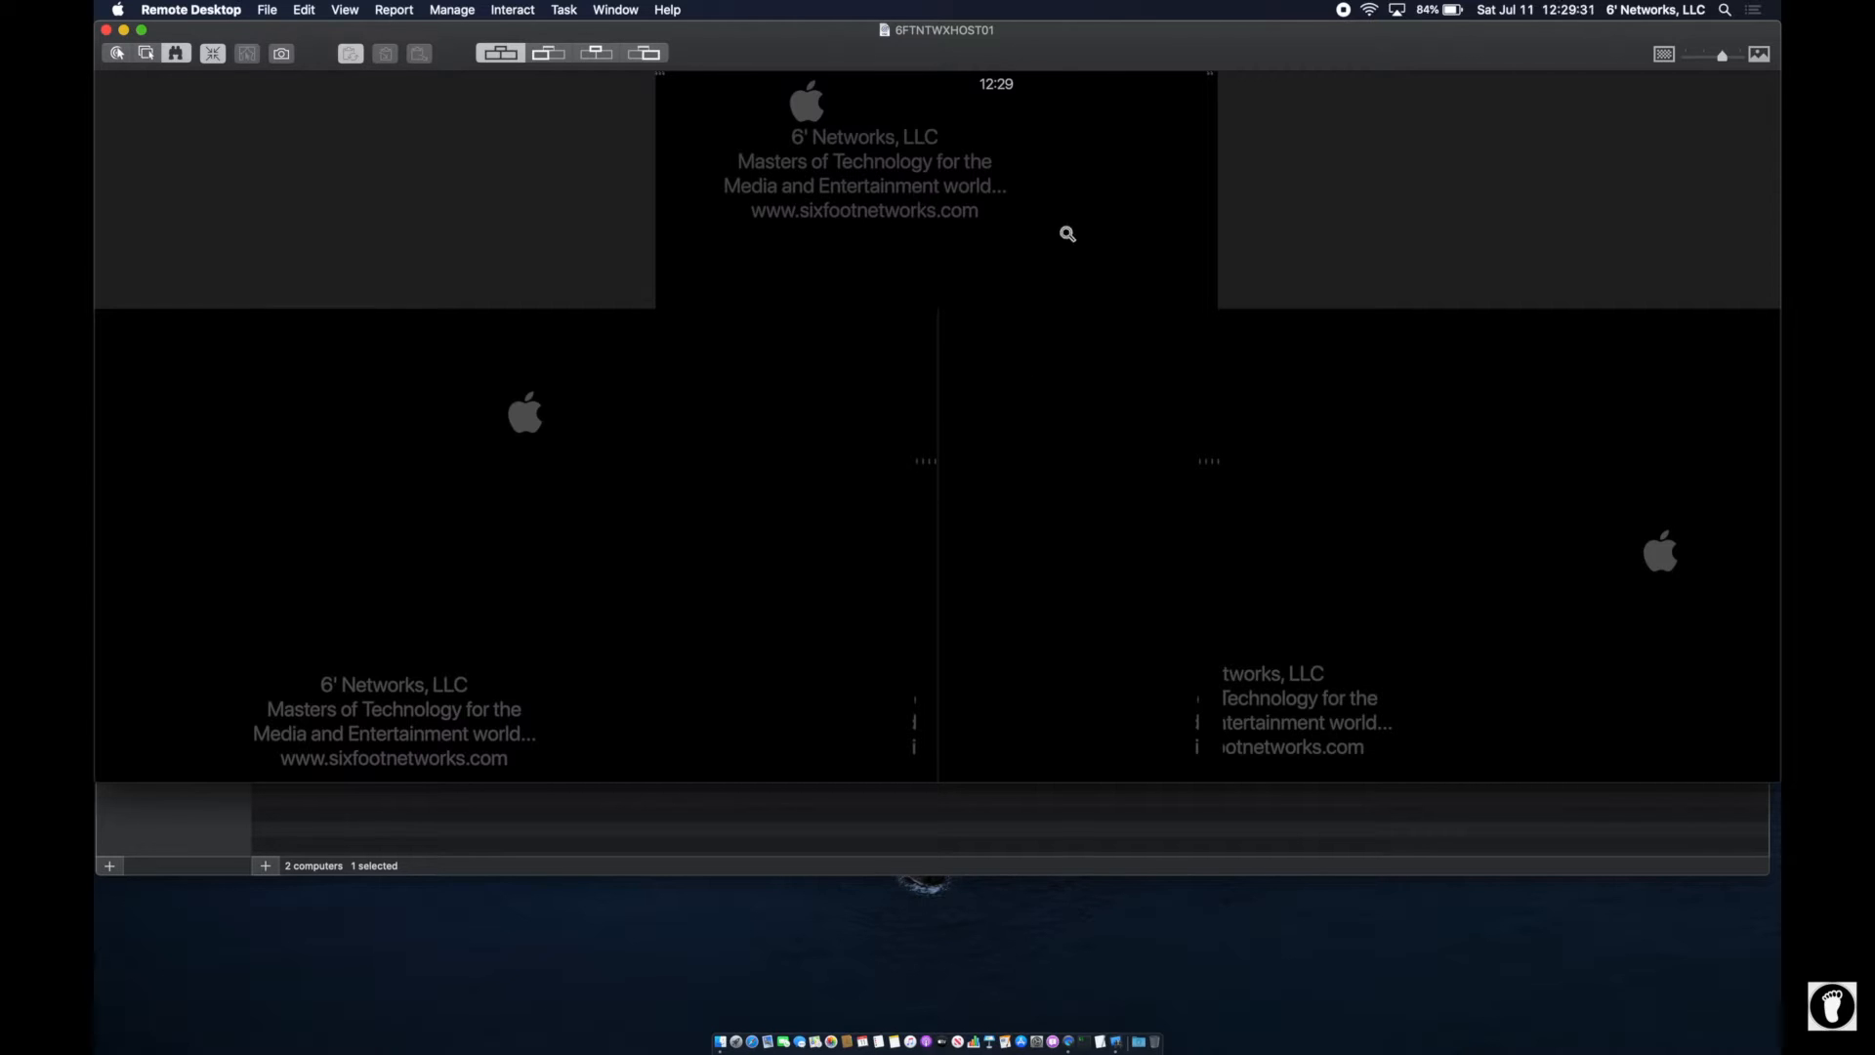
click(549, 55)
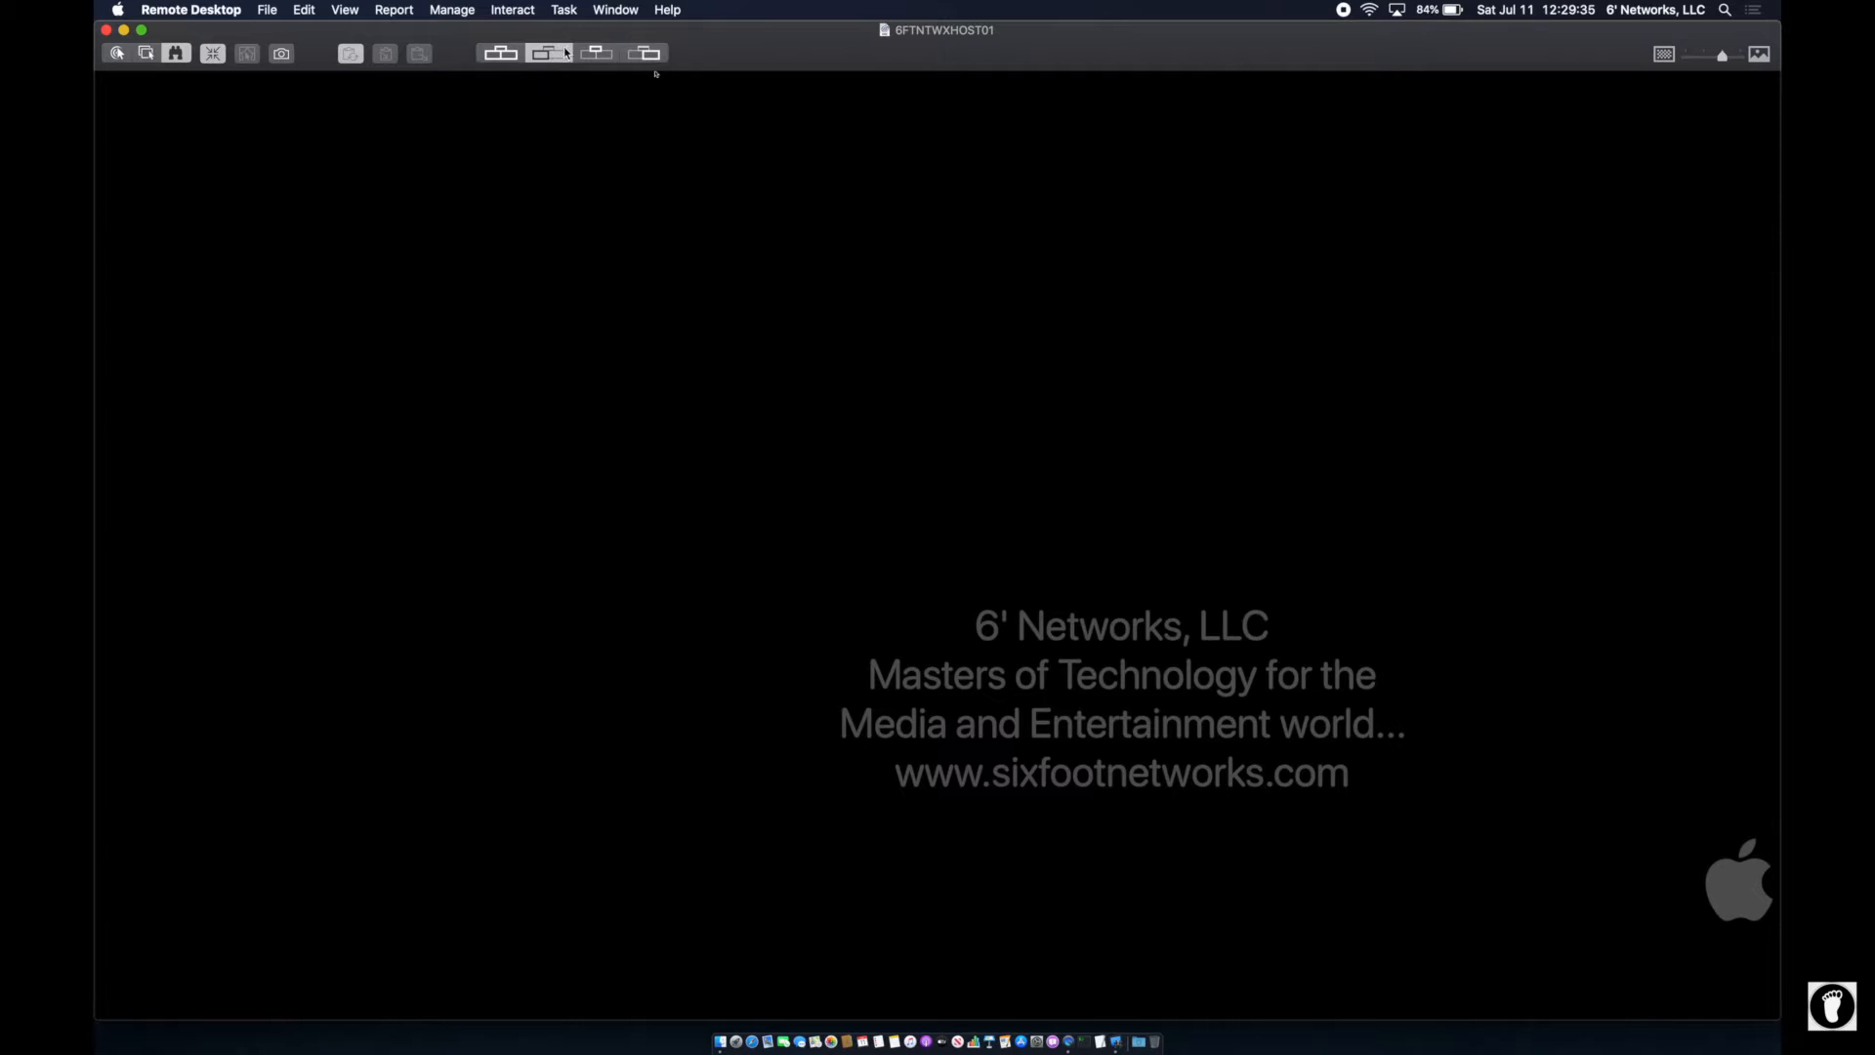
click(595, 54)
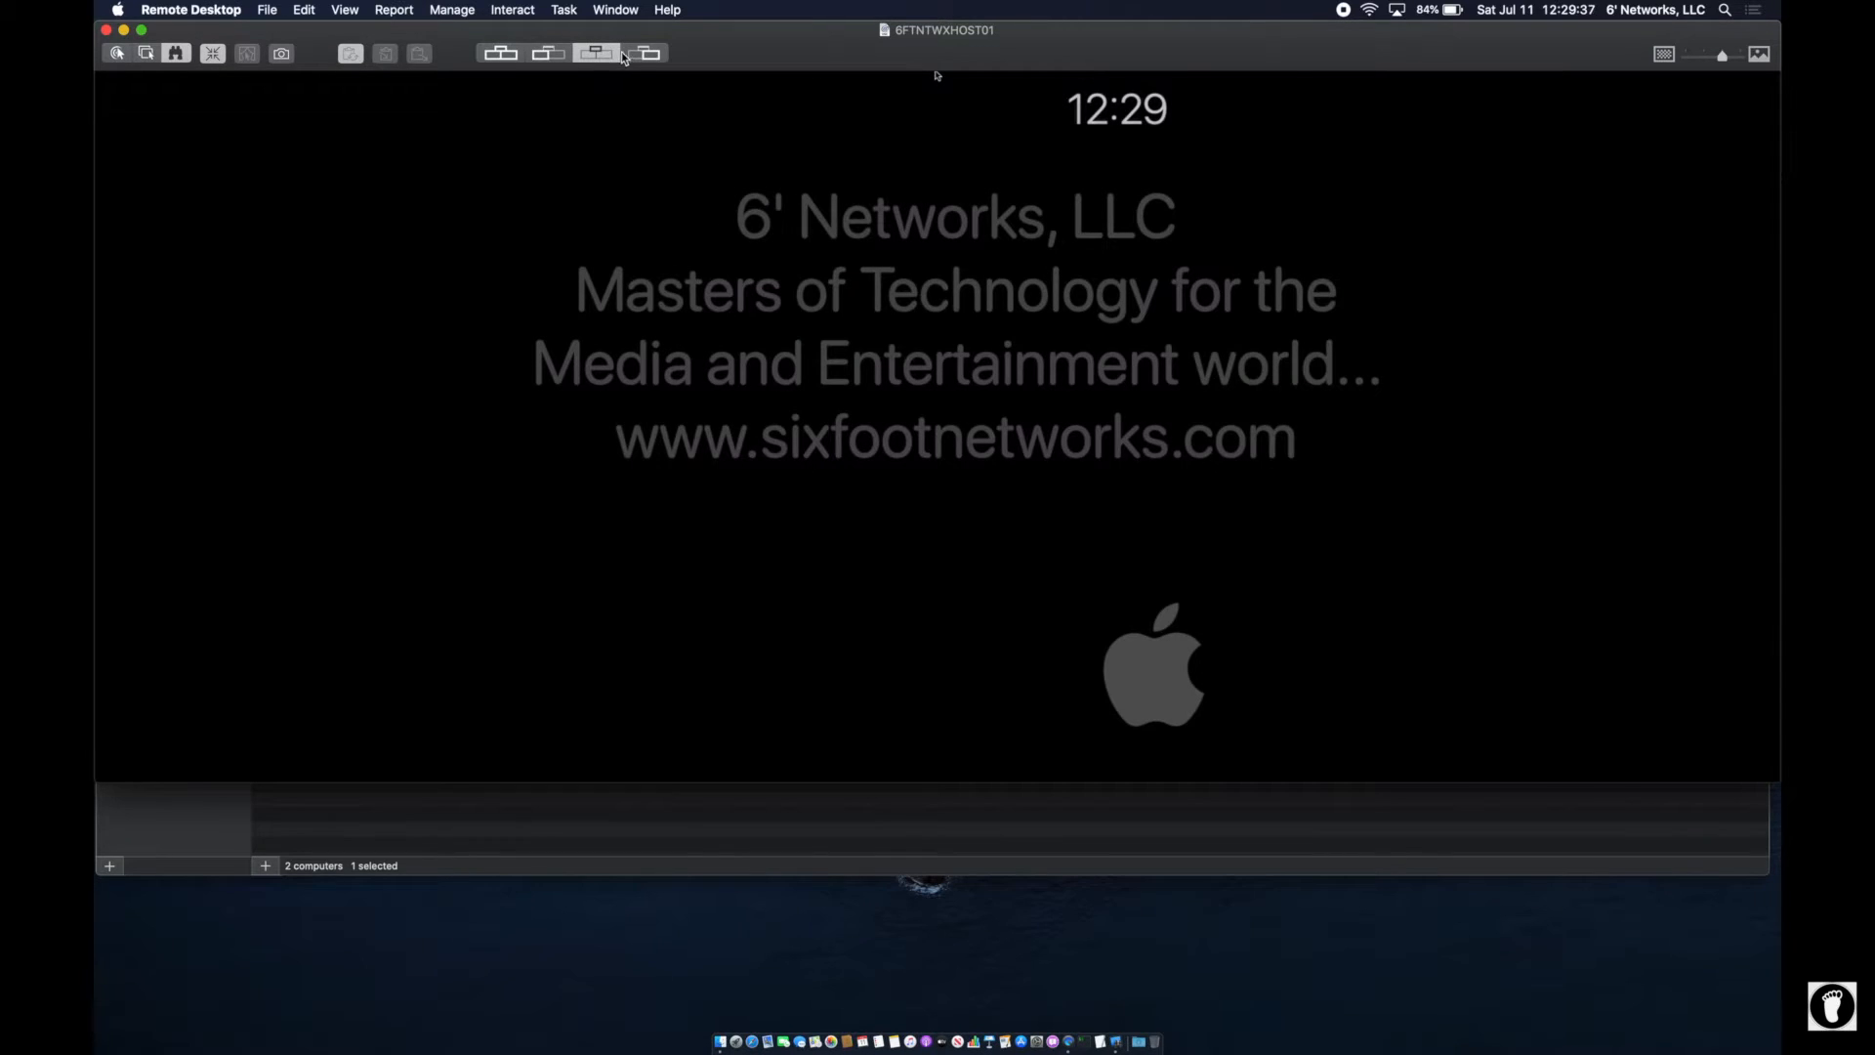
click(641, 54)
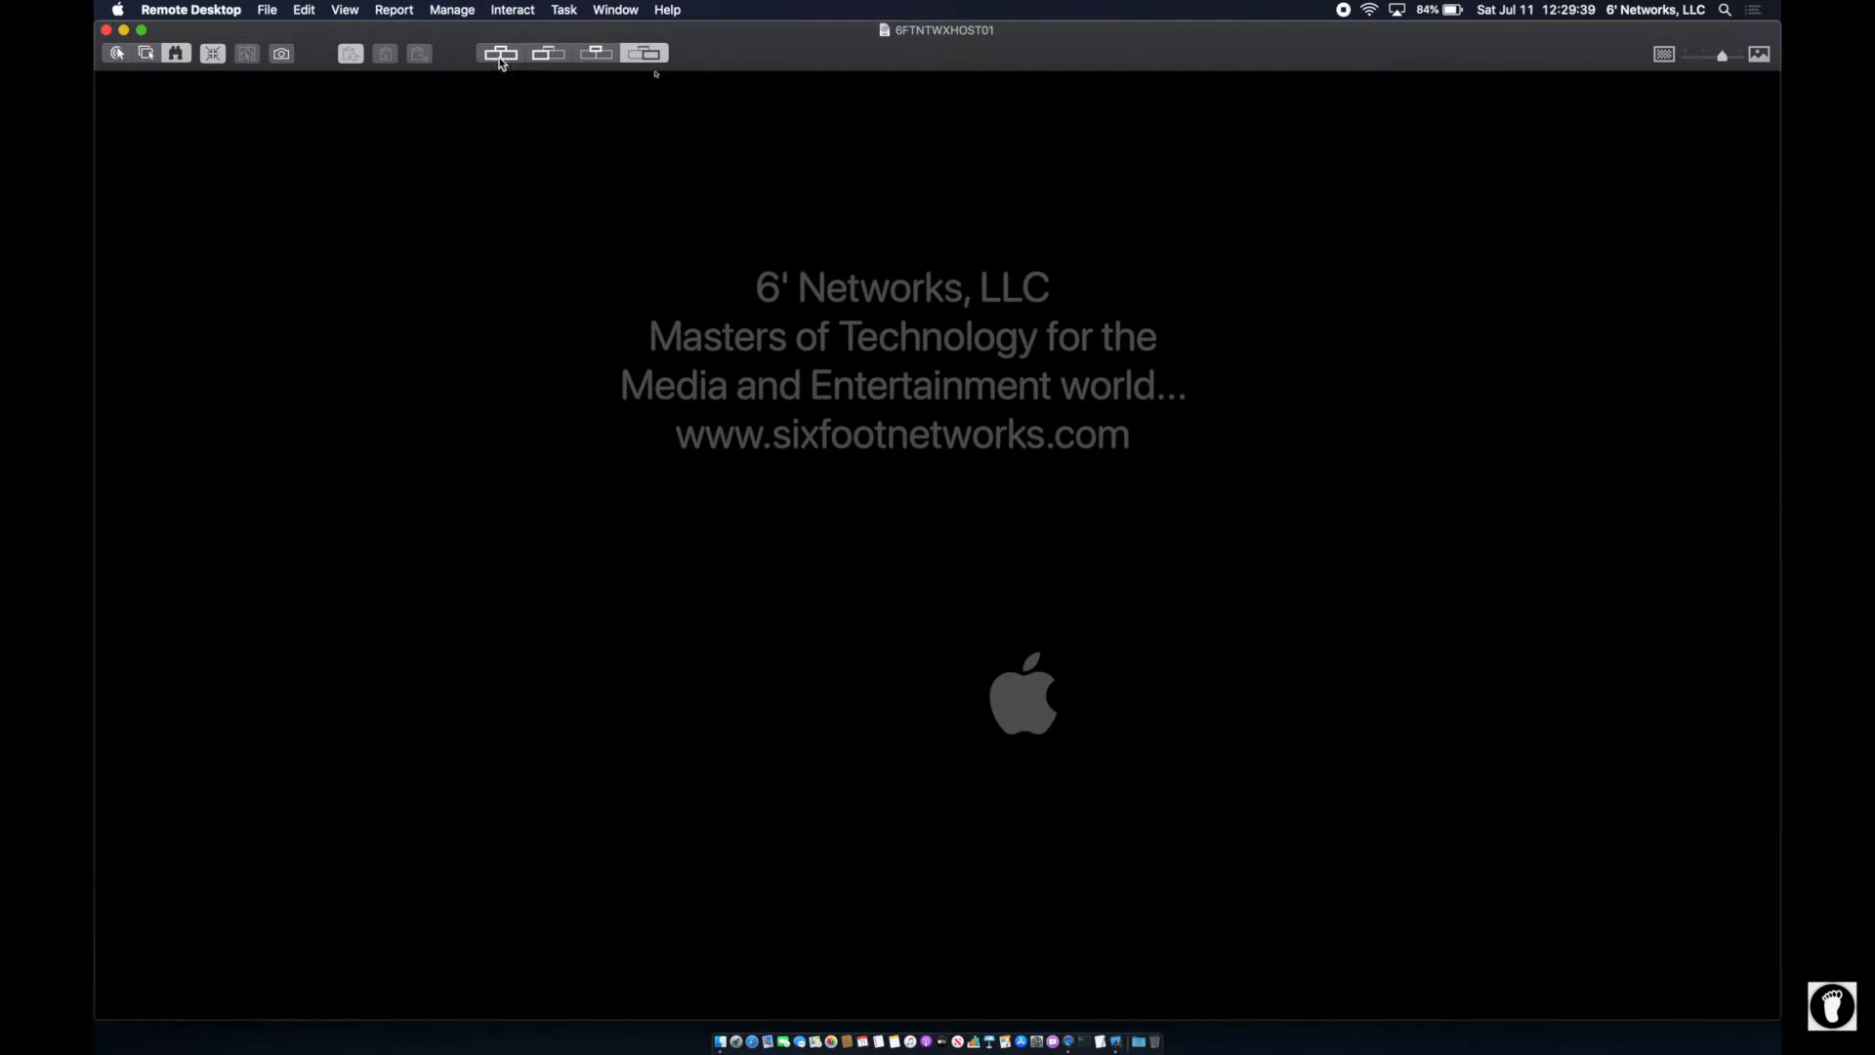
click(501, 53)
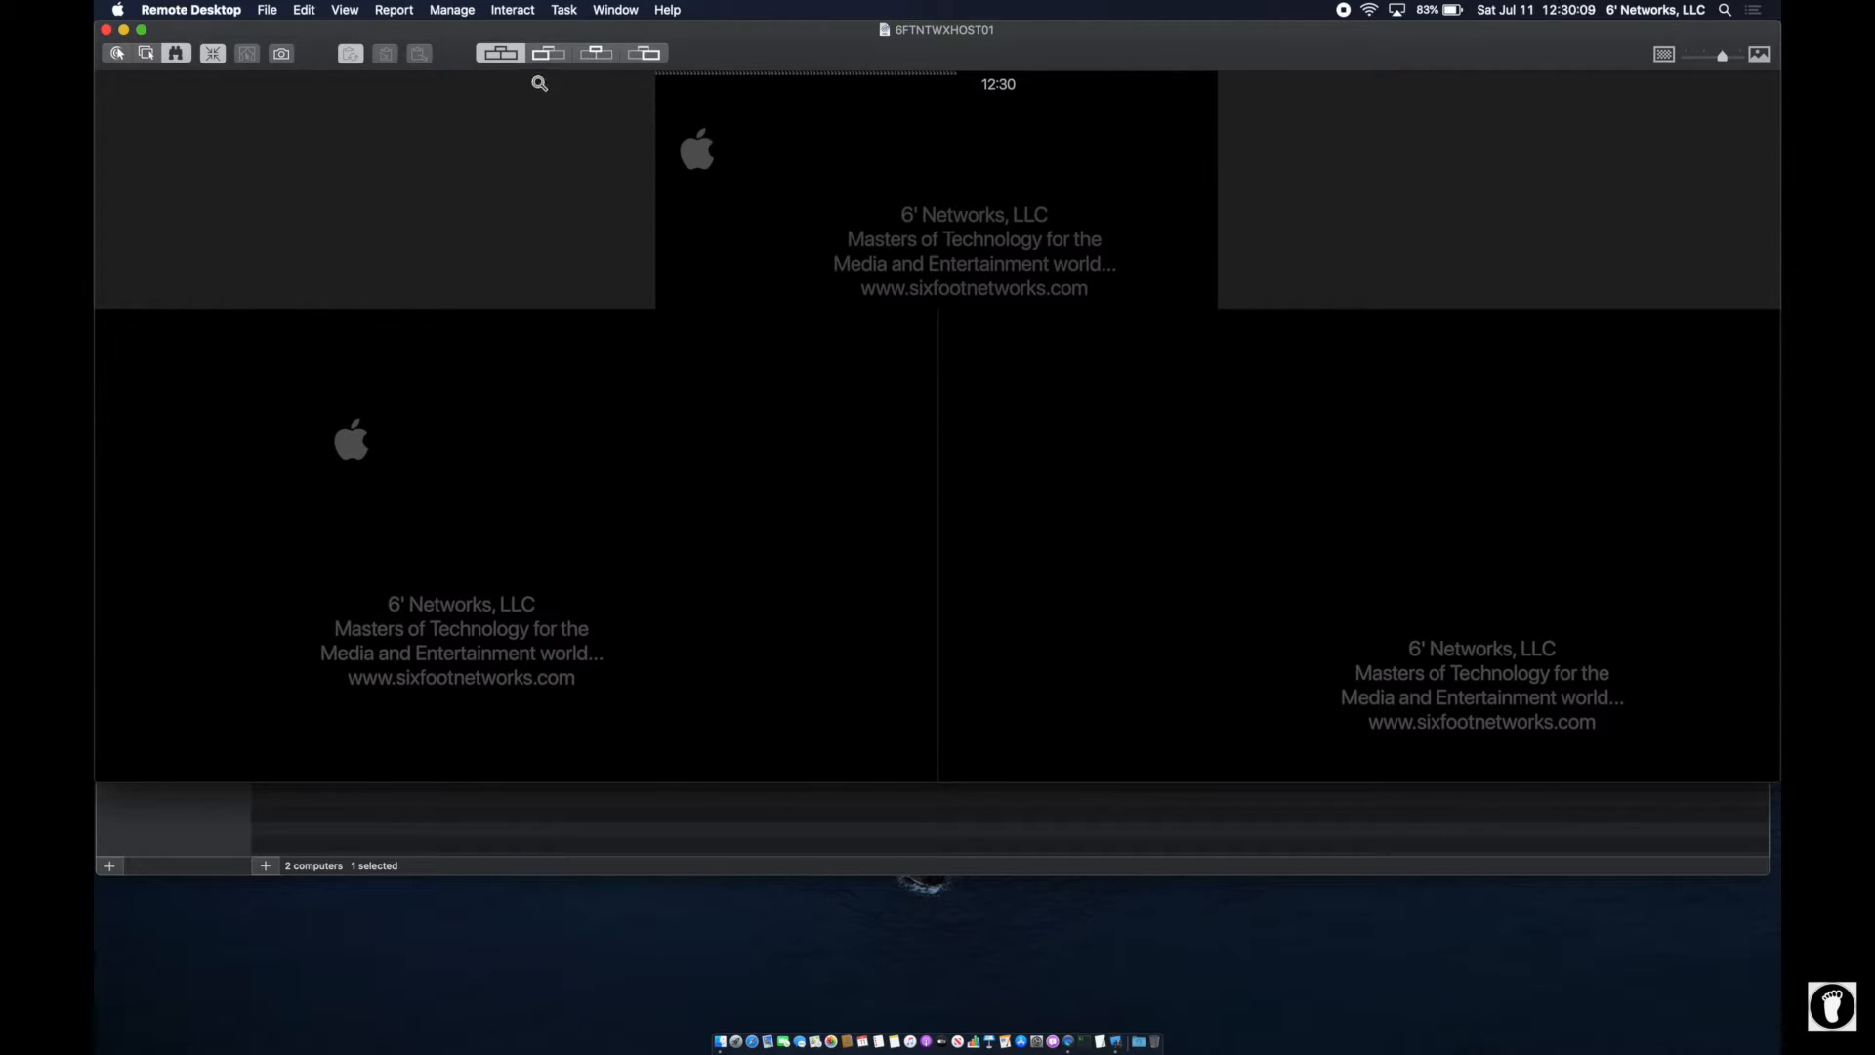
click(549, 53)
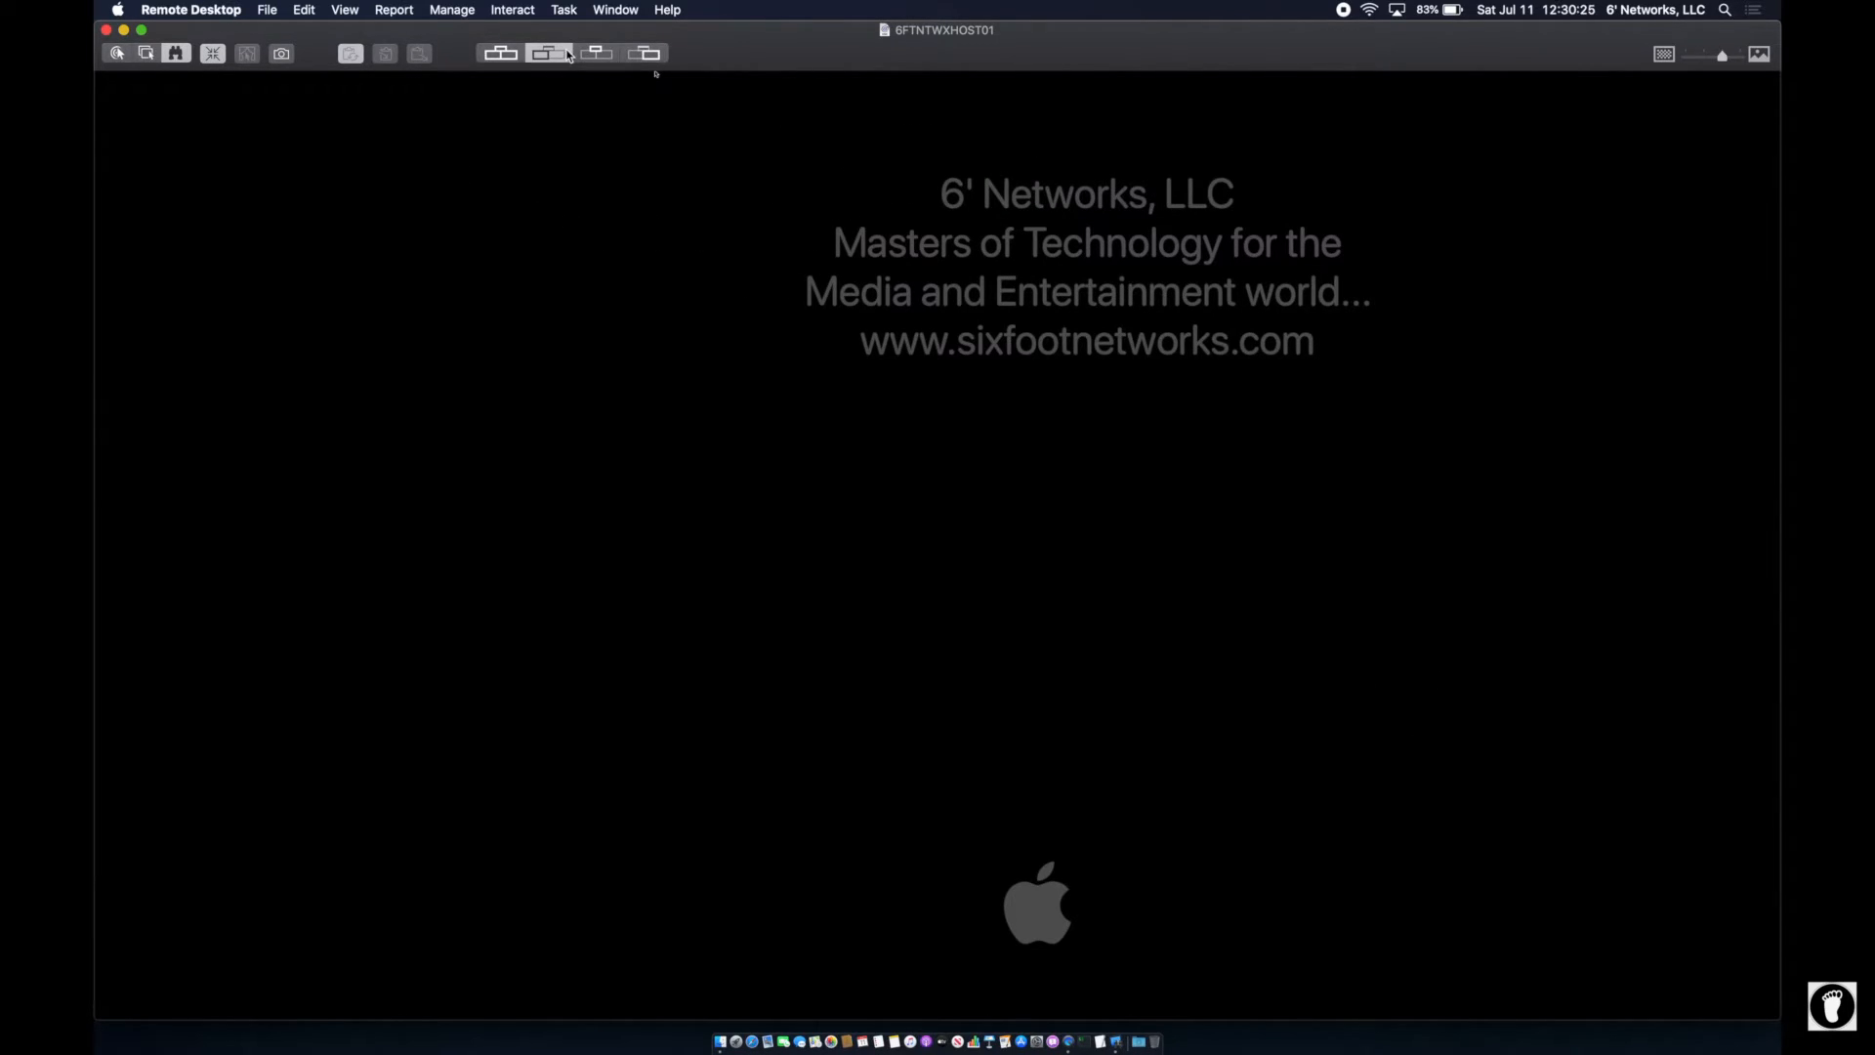
click(639, 53)
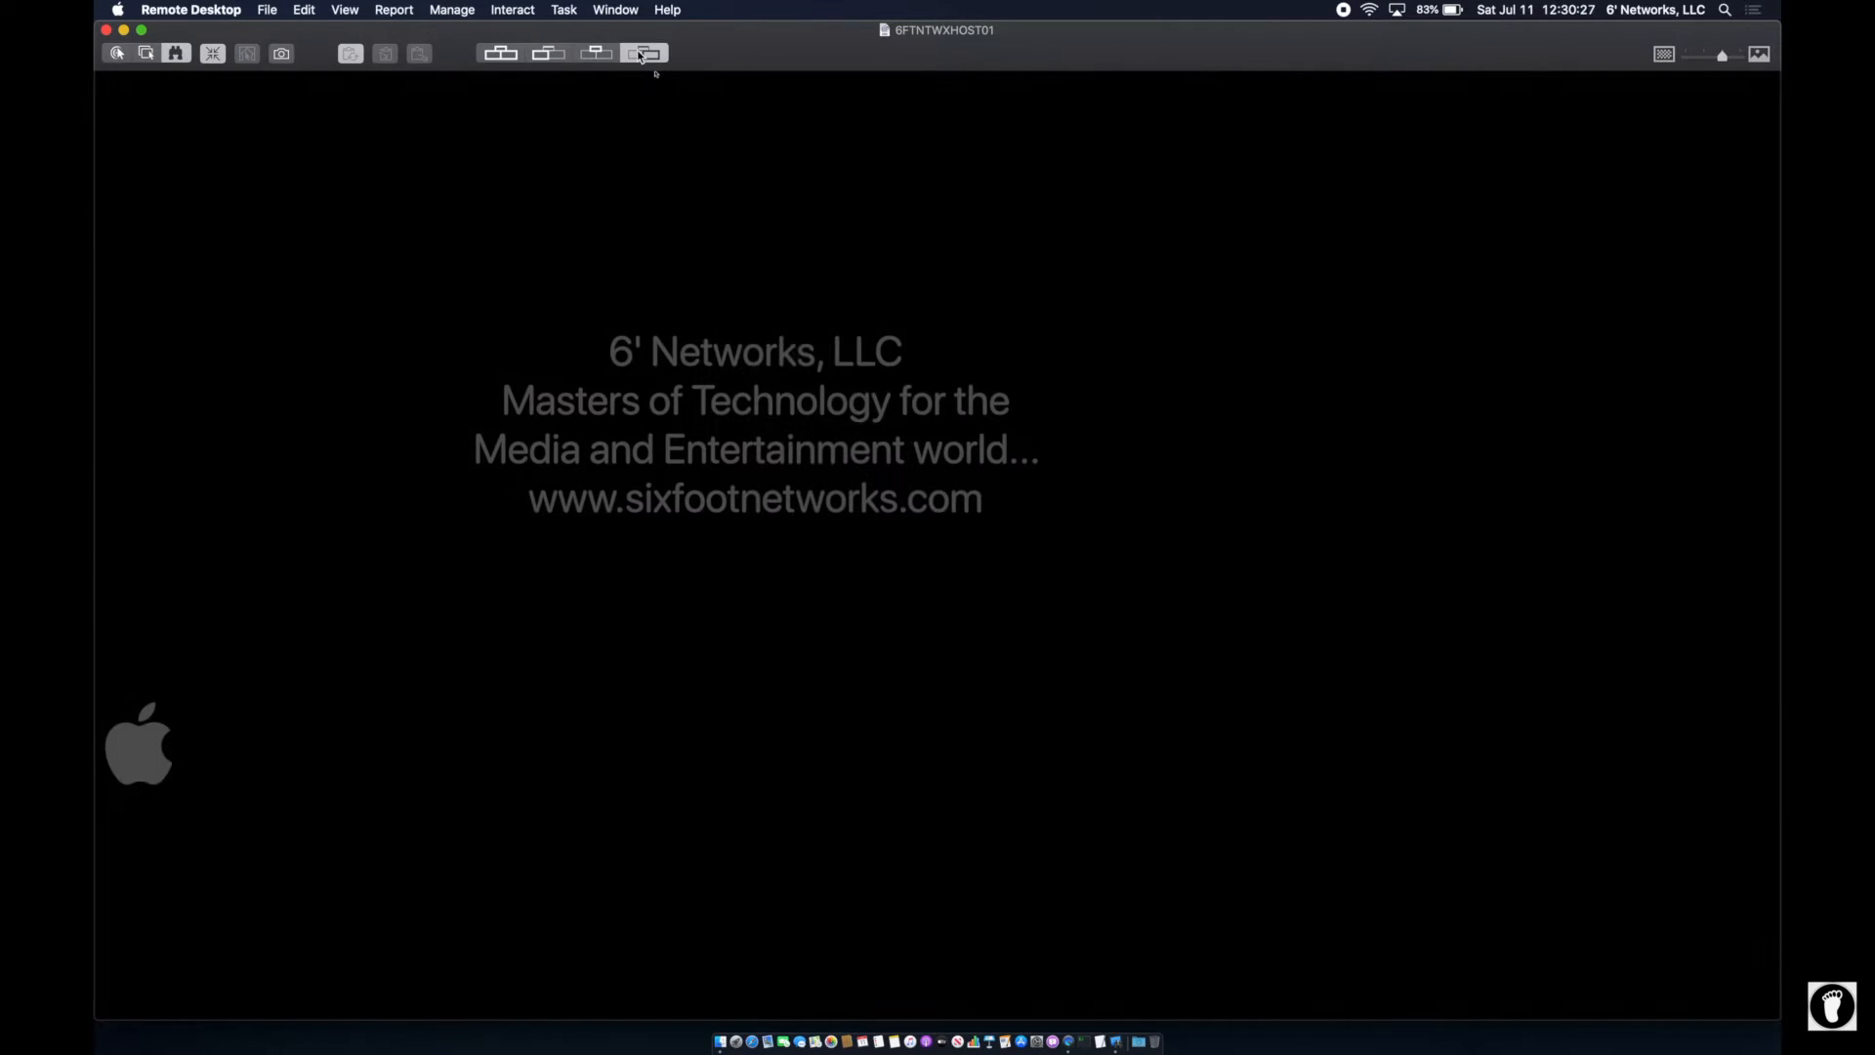
click(500, 53)
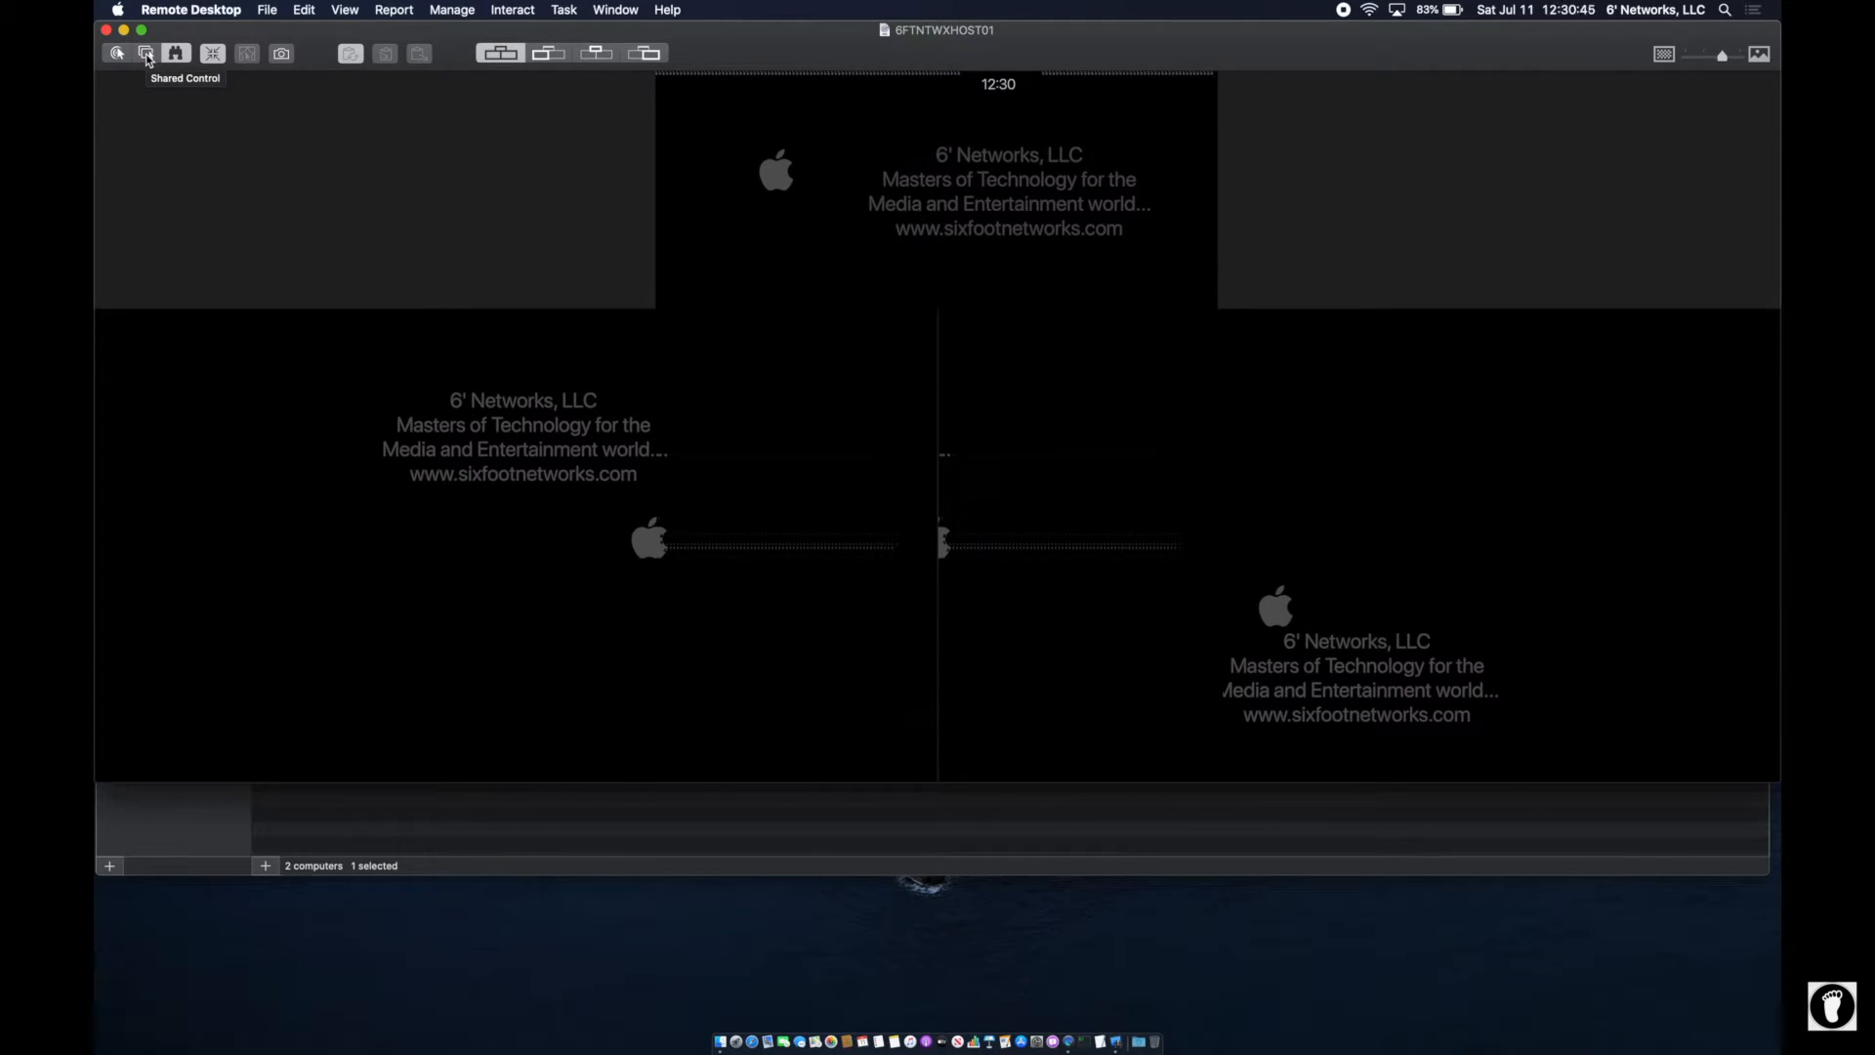
- Show the observation window's toolbar as Icon and Text, and try shared control of 6FTNTWXHOST01 before returning to observe mode
right_click(762, 46)
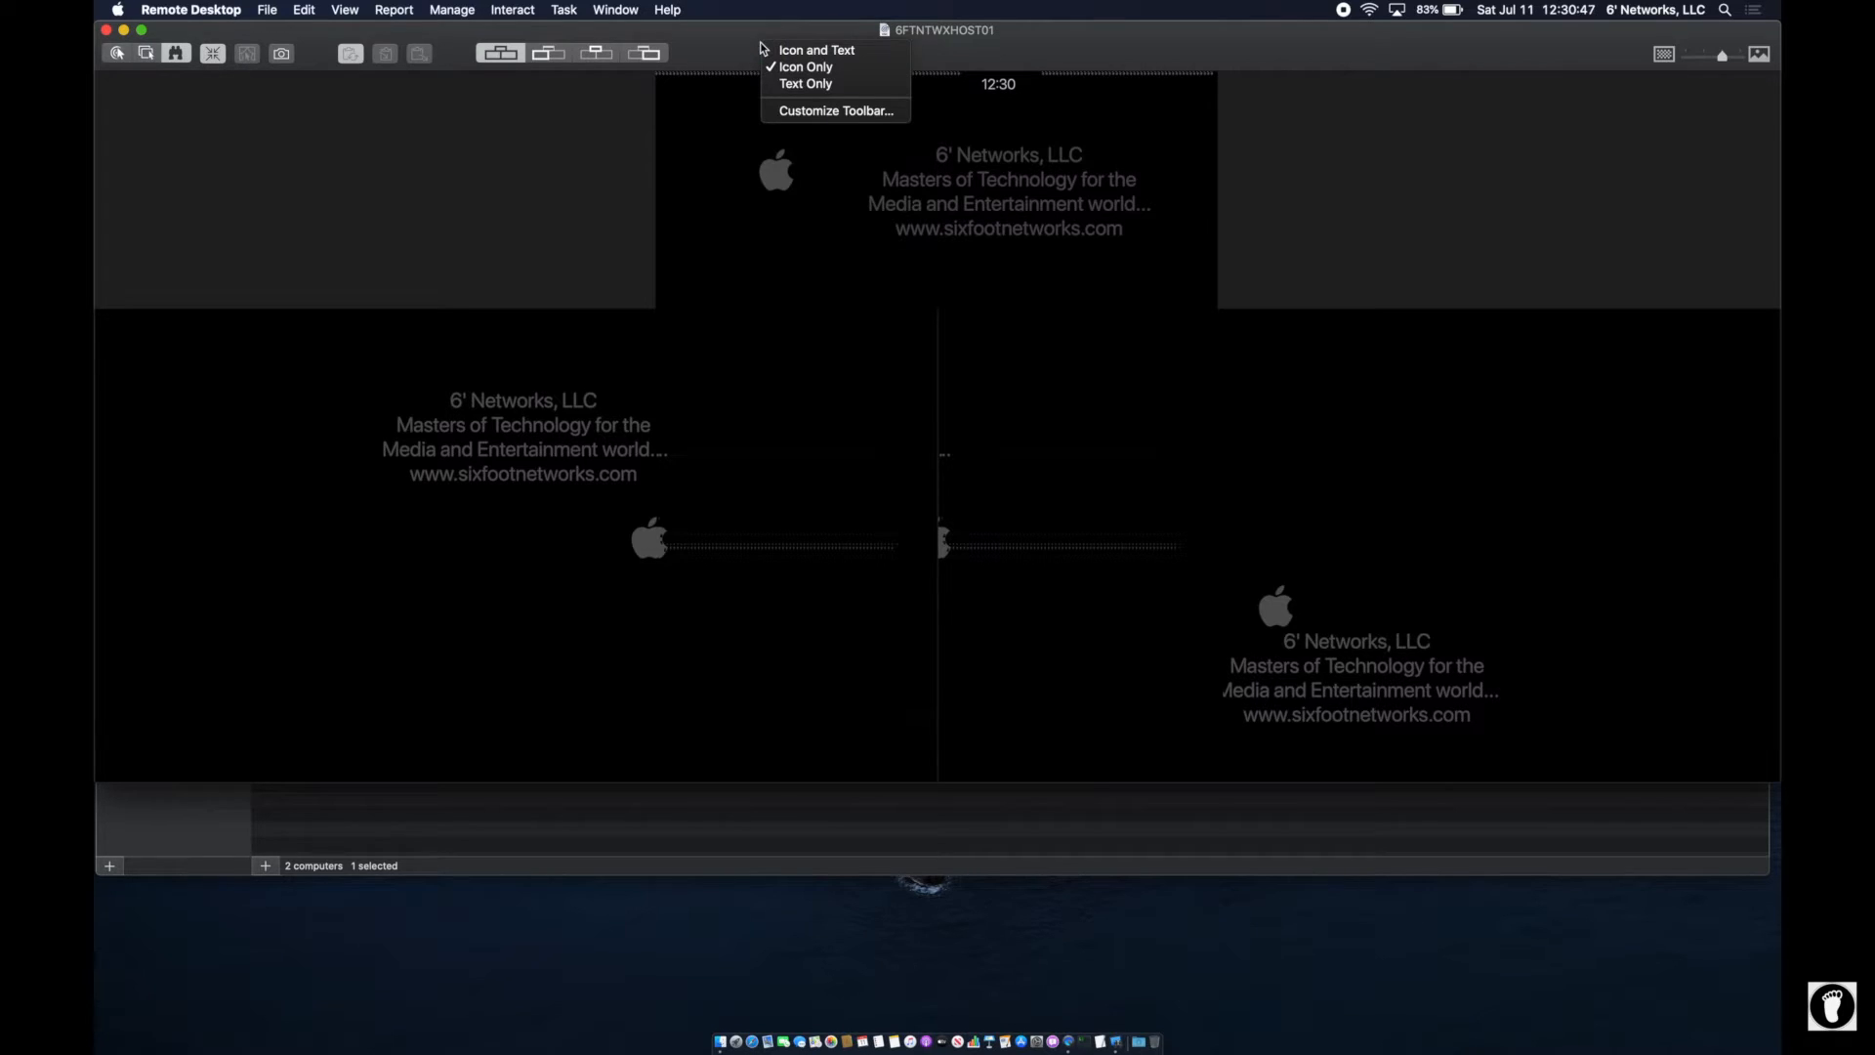
click(811, 51)
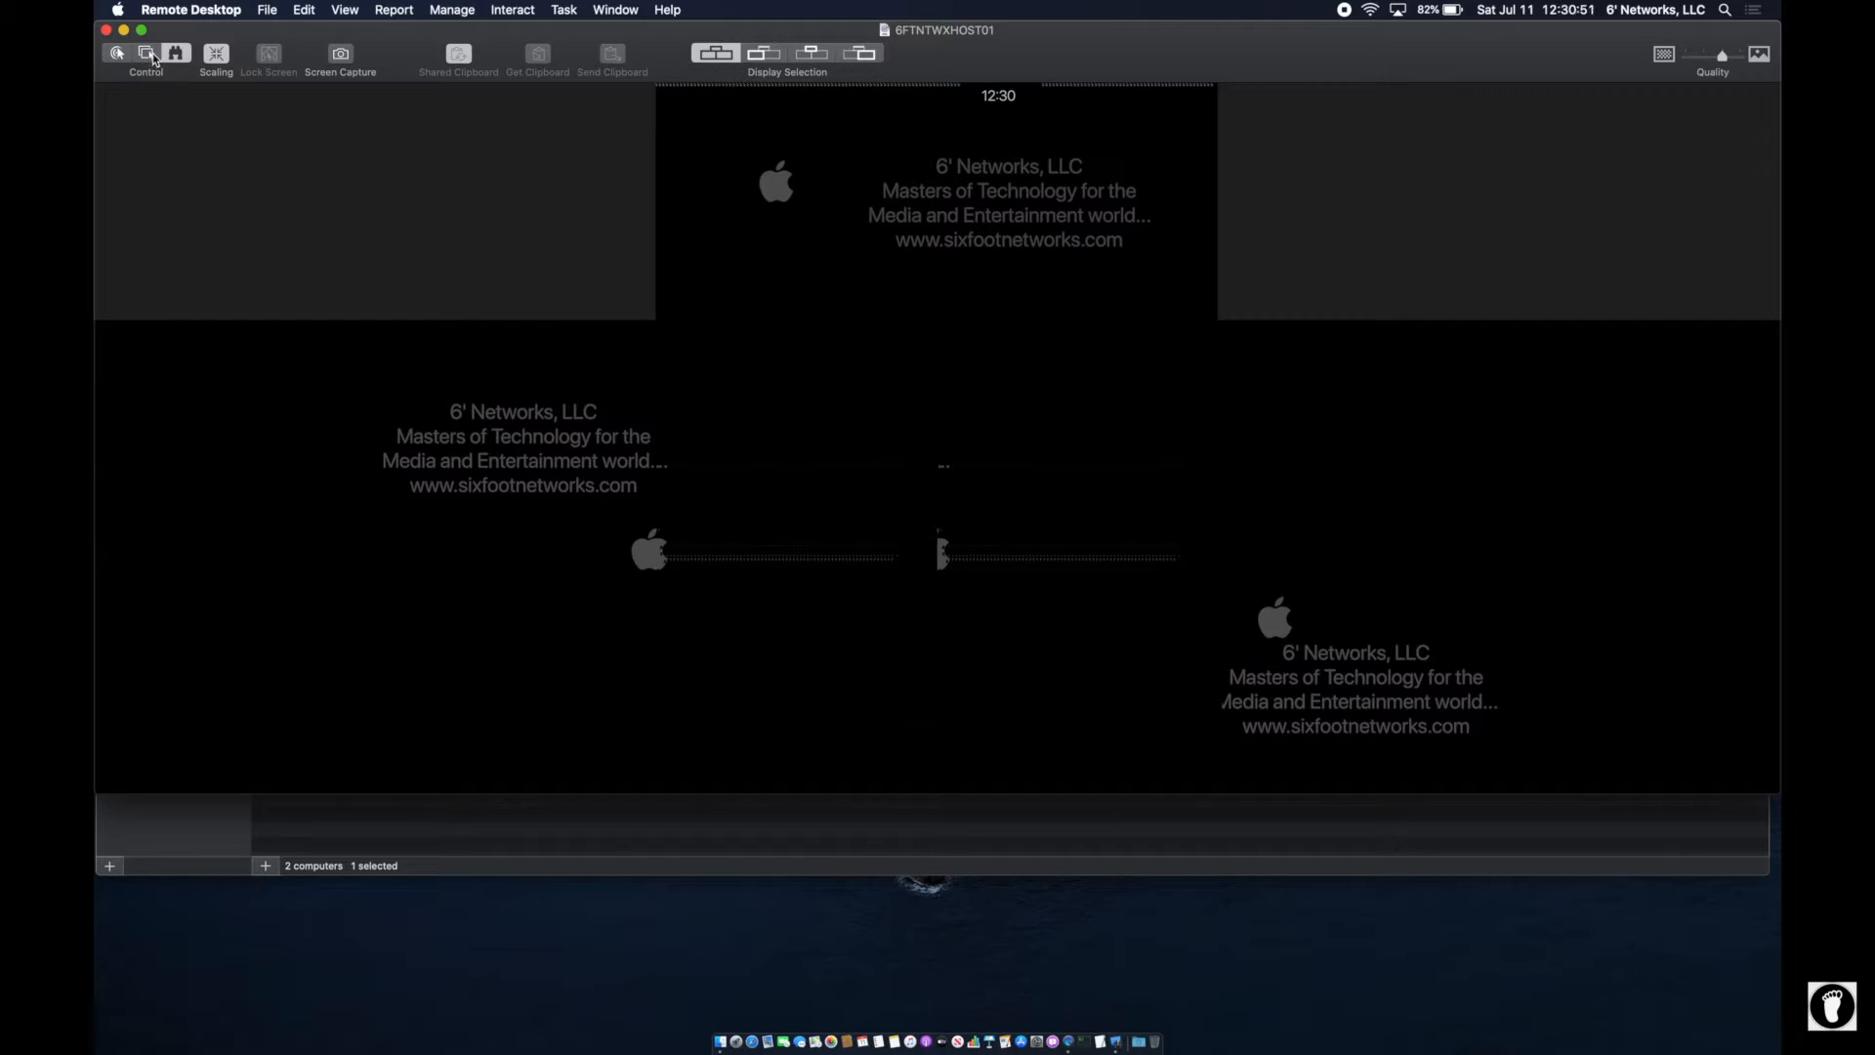
click(144, 56)
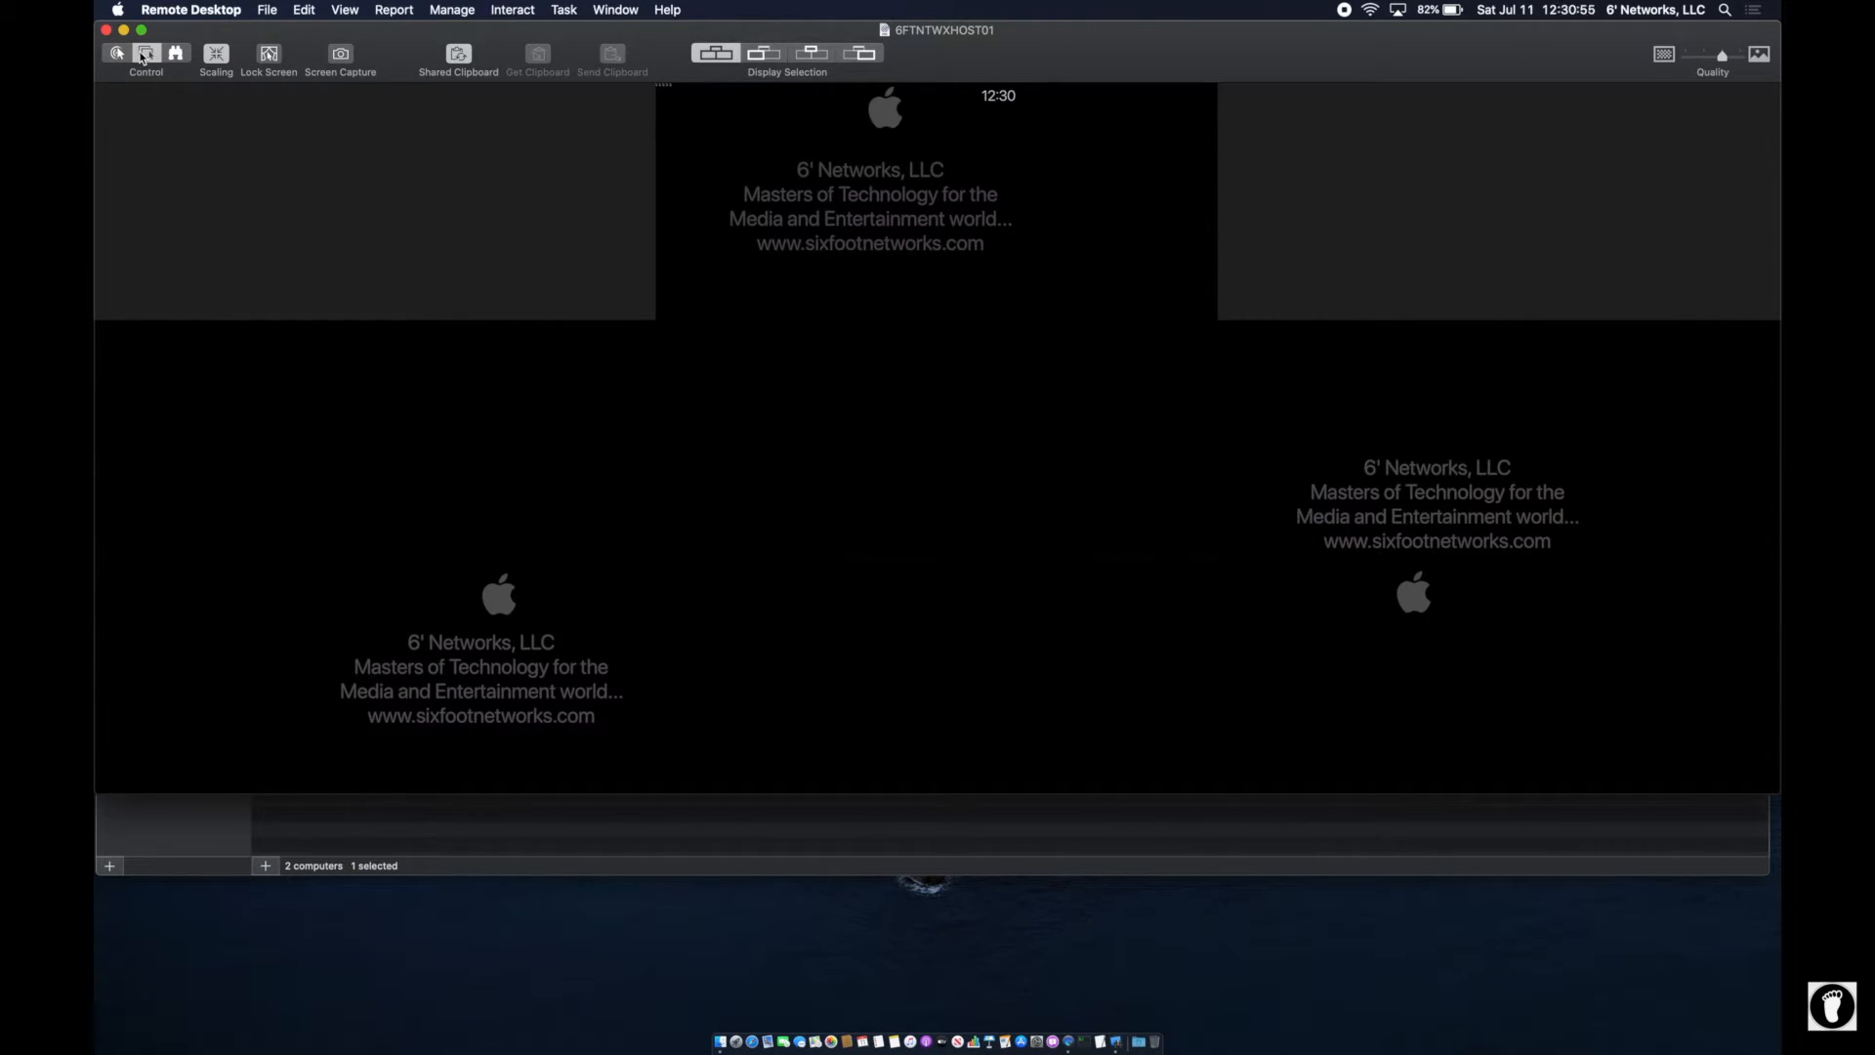
click(172, 53)
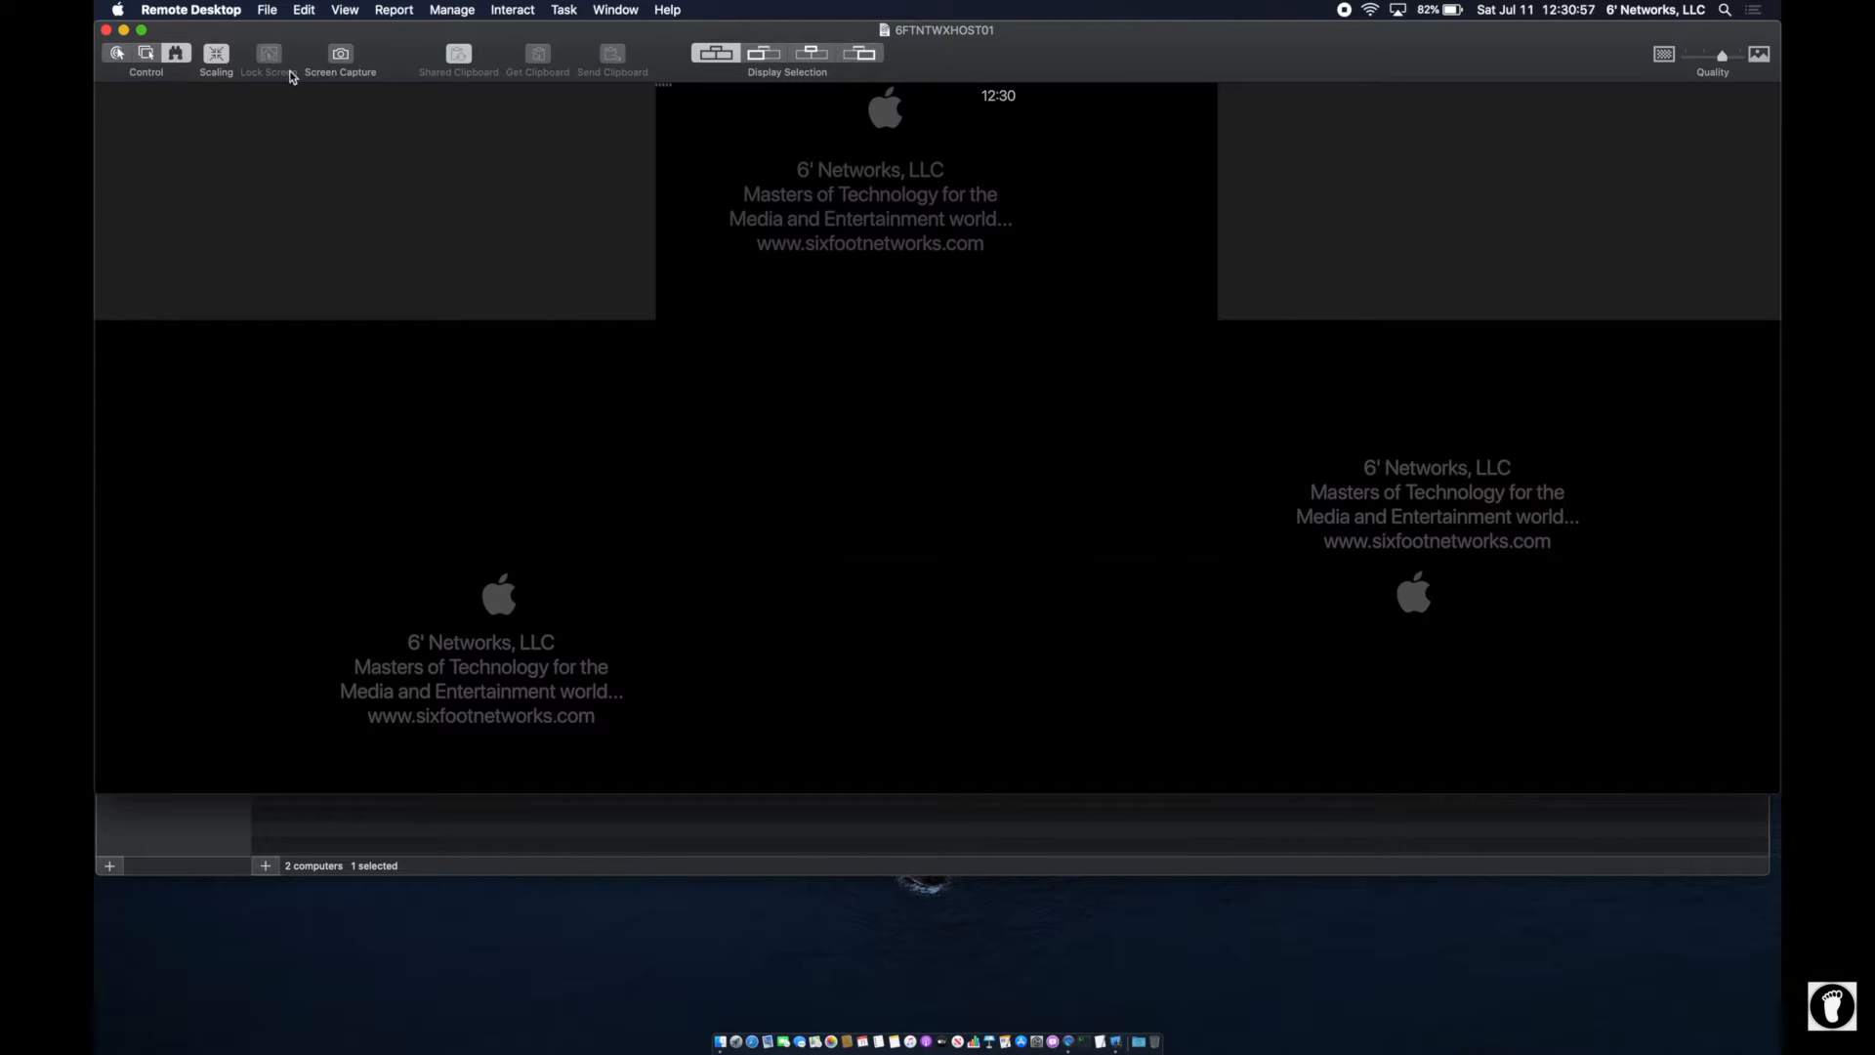
- Switch the 6FTNTWXHOST01 session back and forth between shared control and observe mode
click(149, 54)
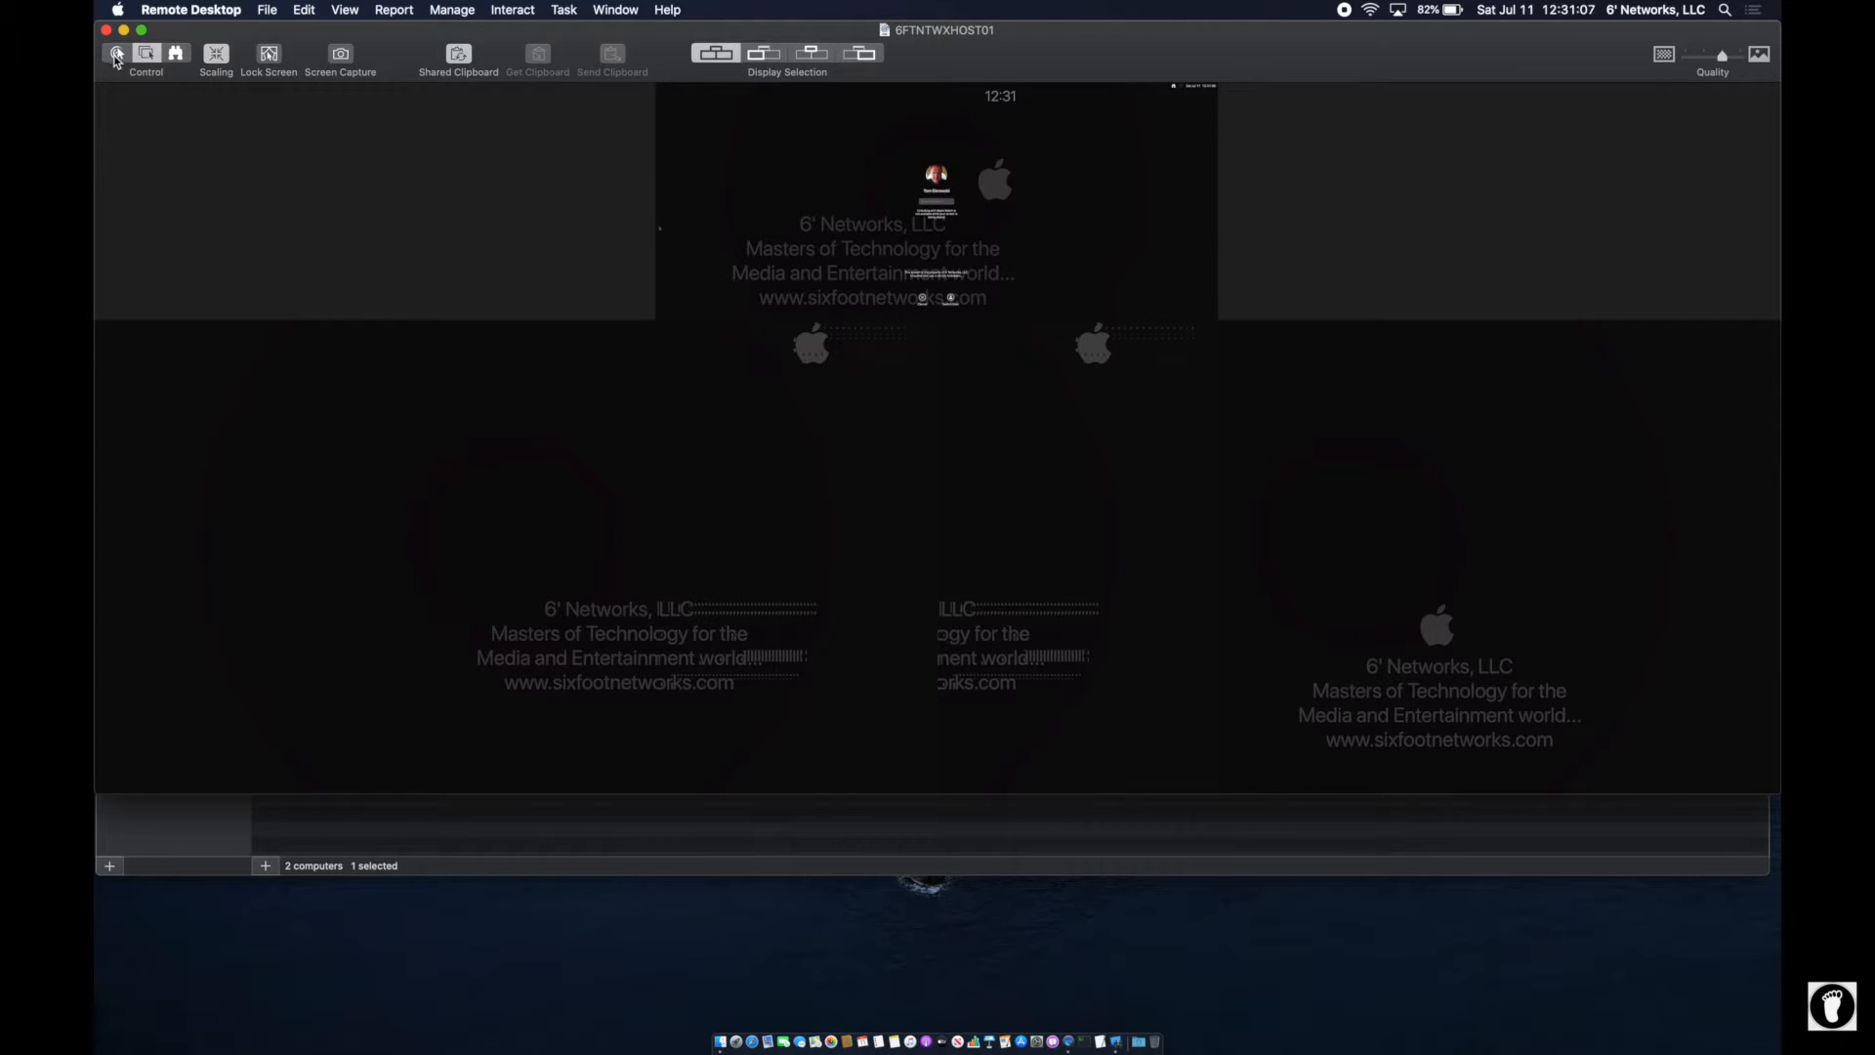
click(176, 53)
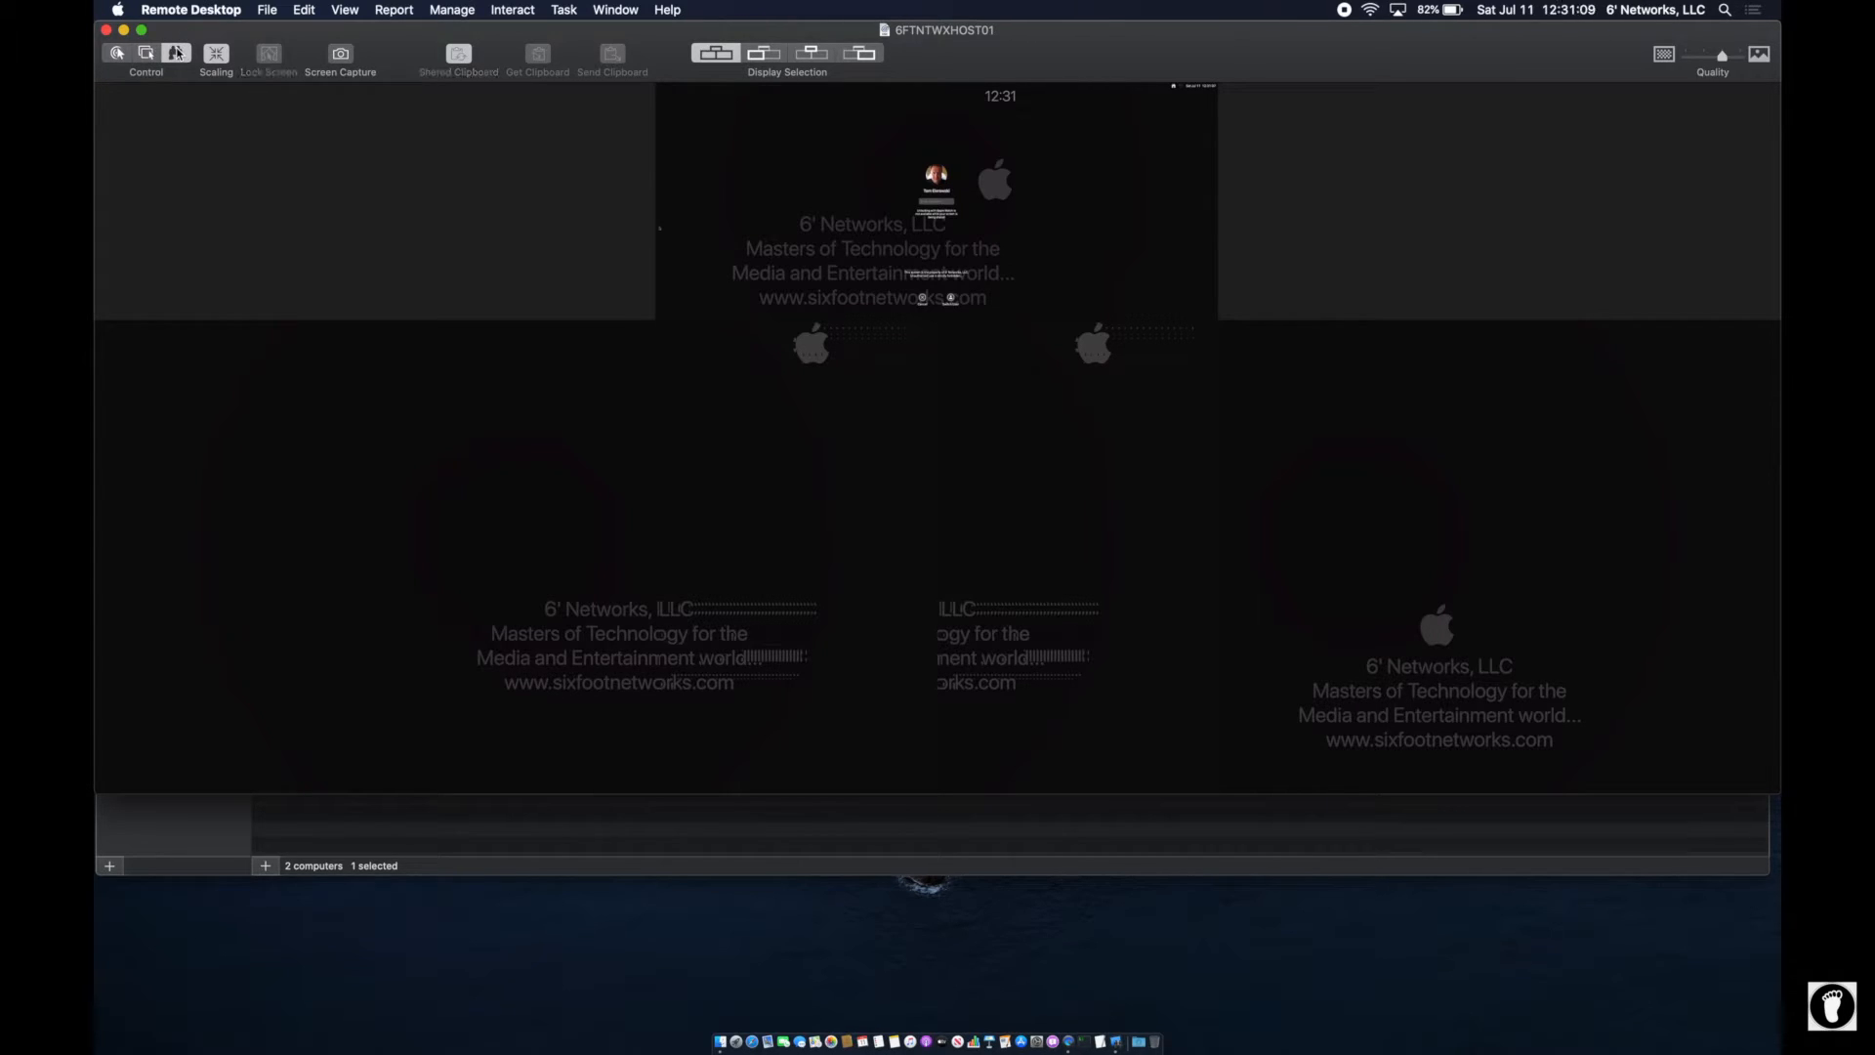
click(151, 57)
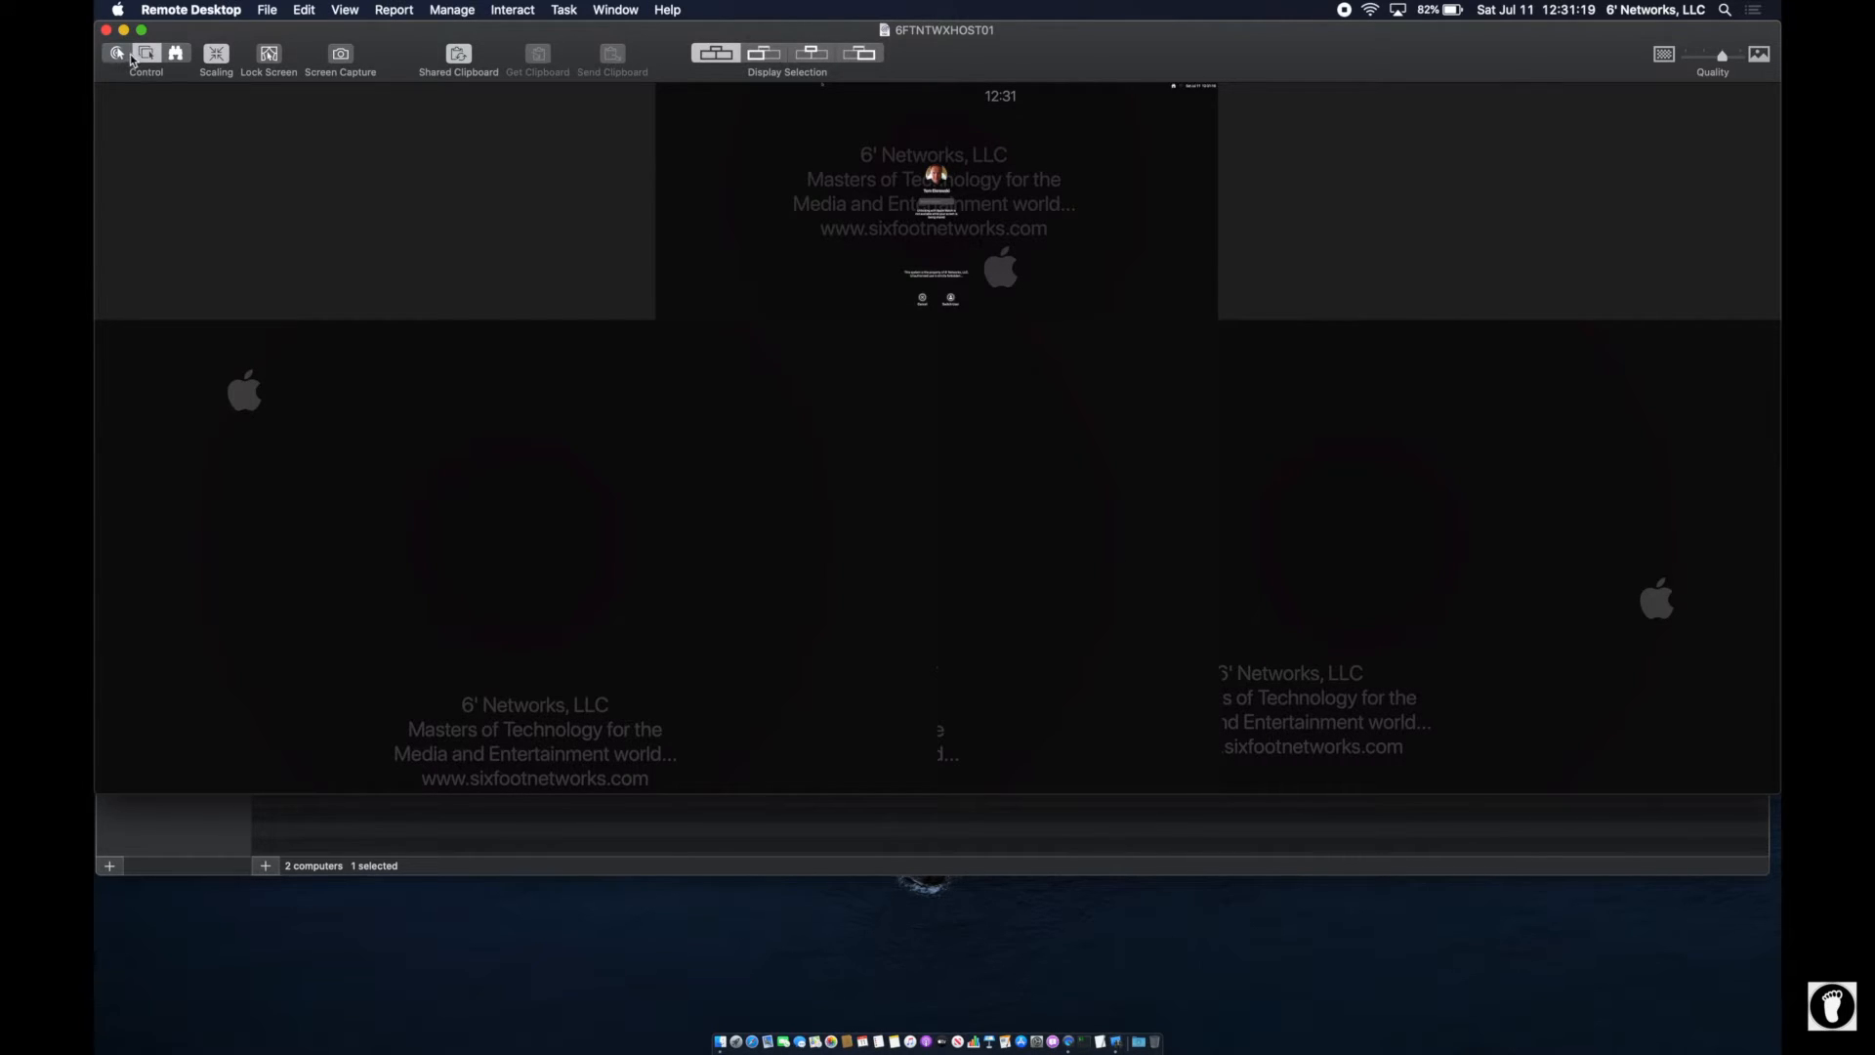
click(179, 53)
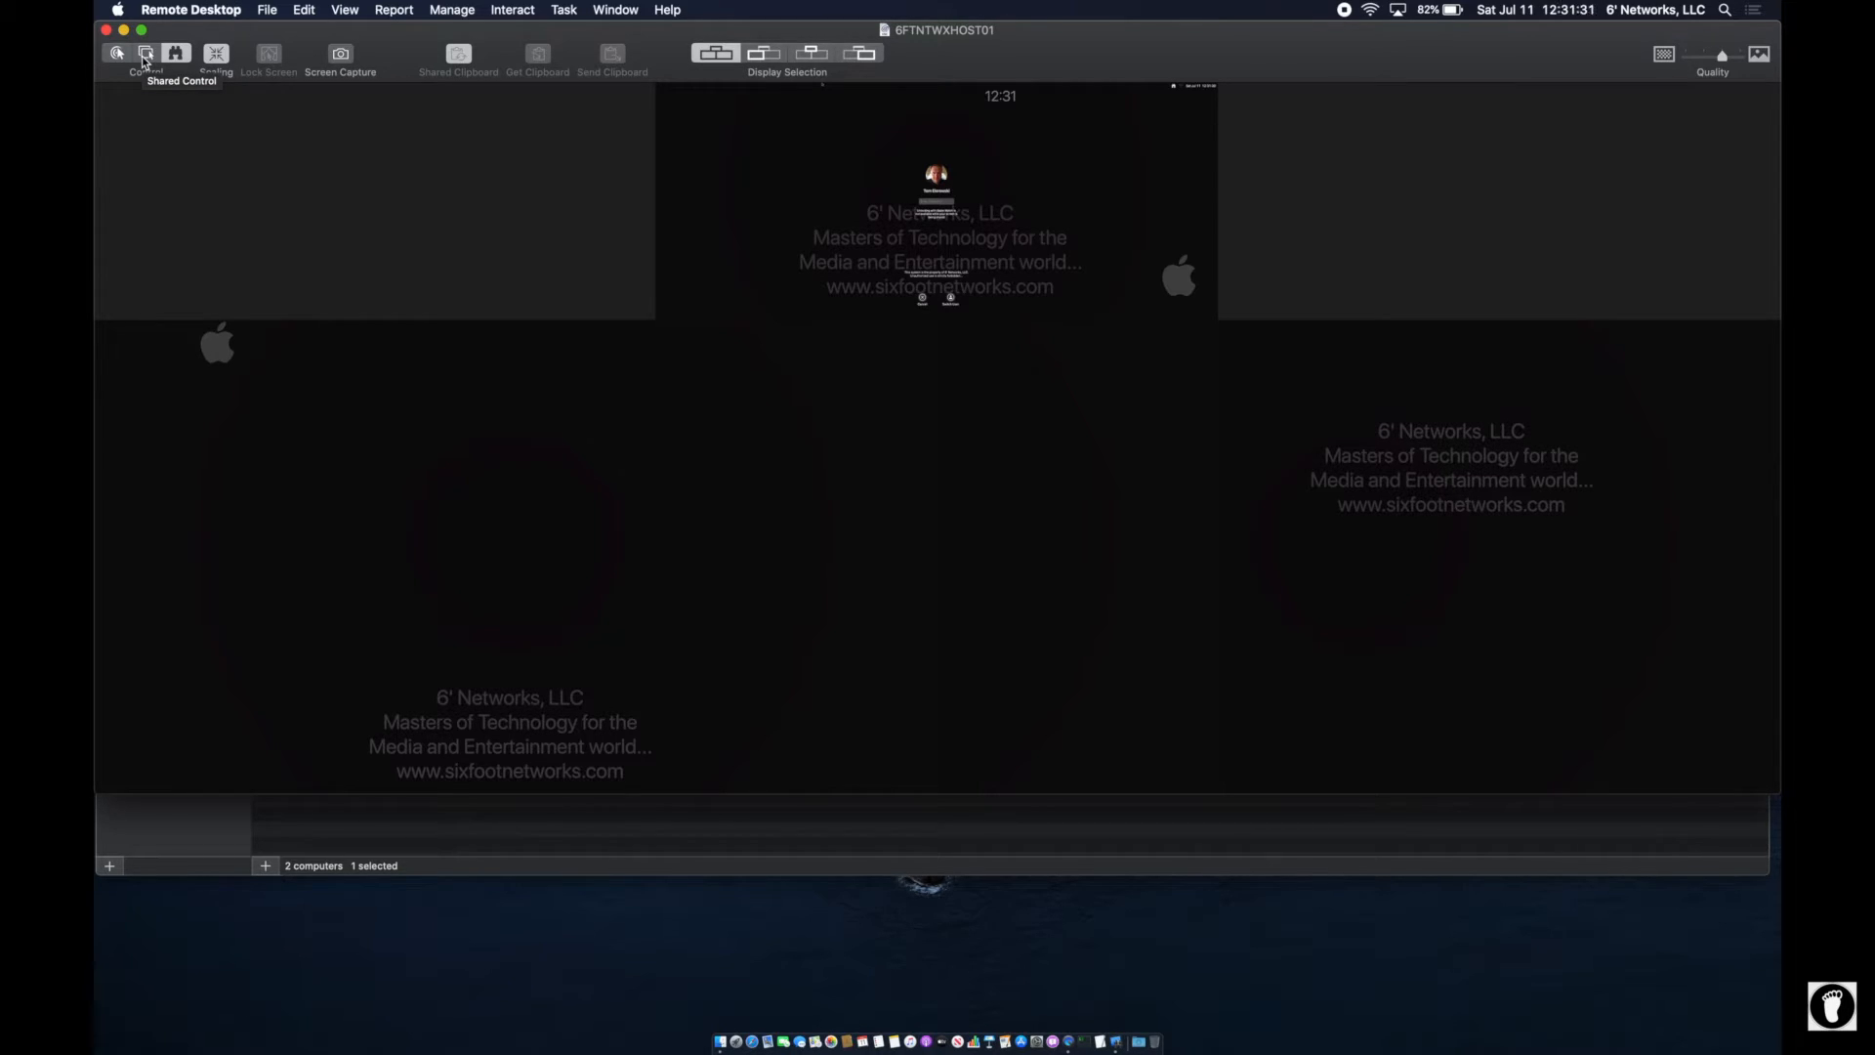
click(144, 61)
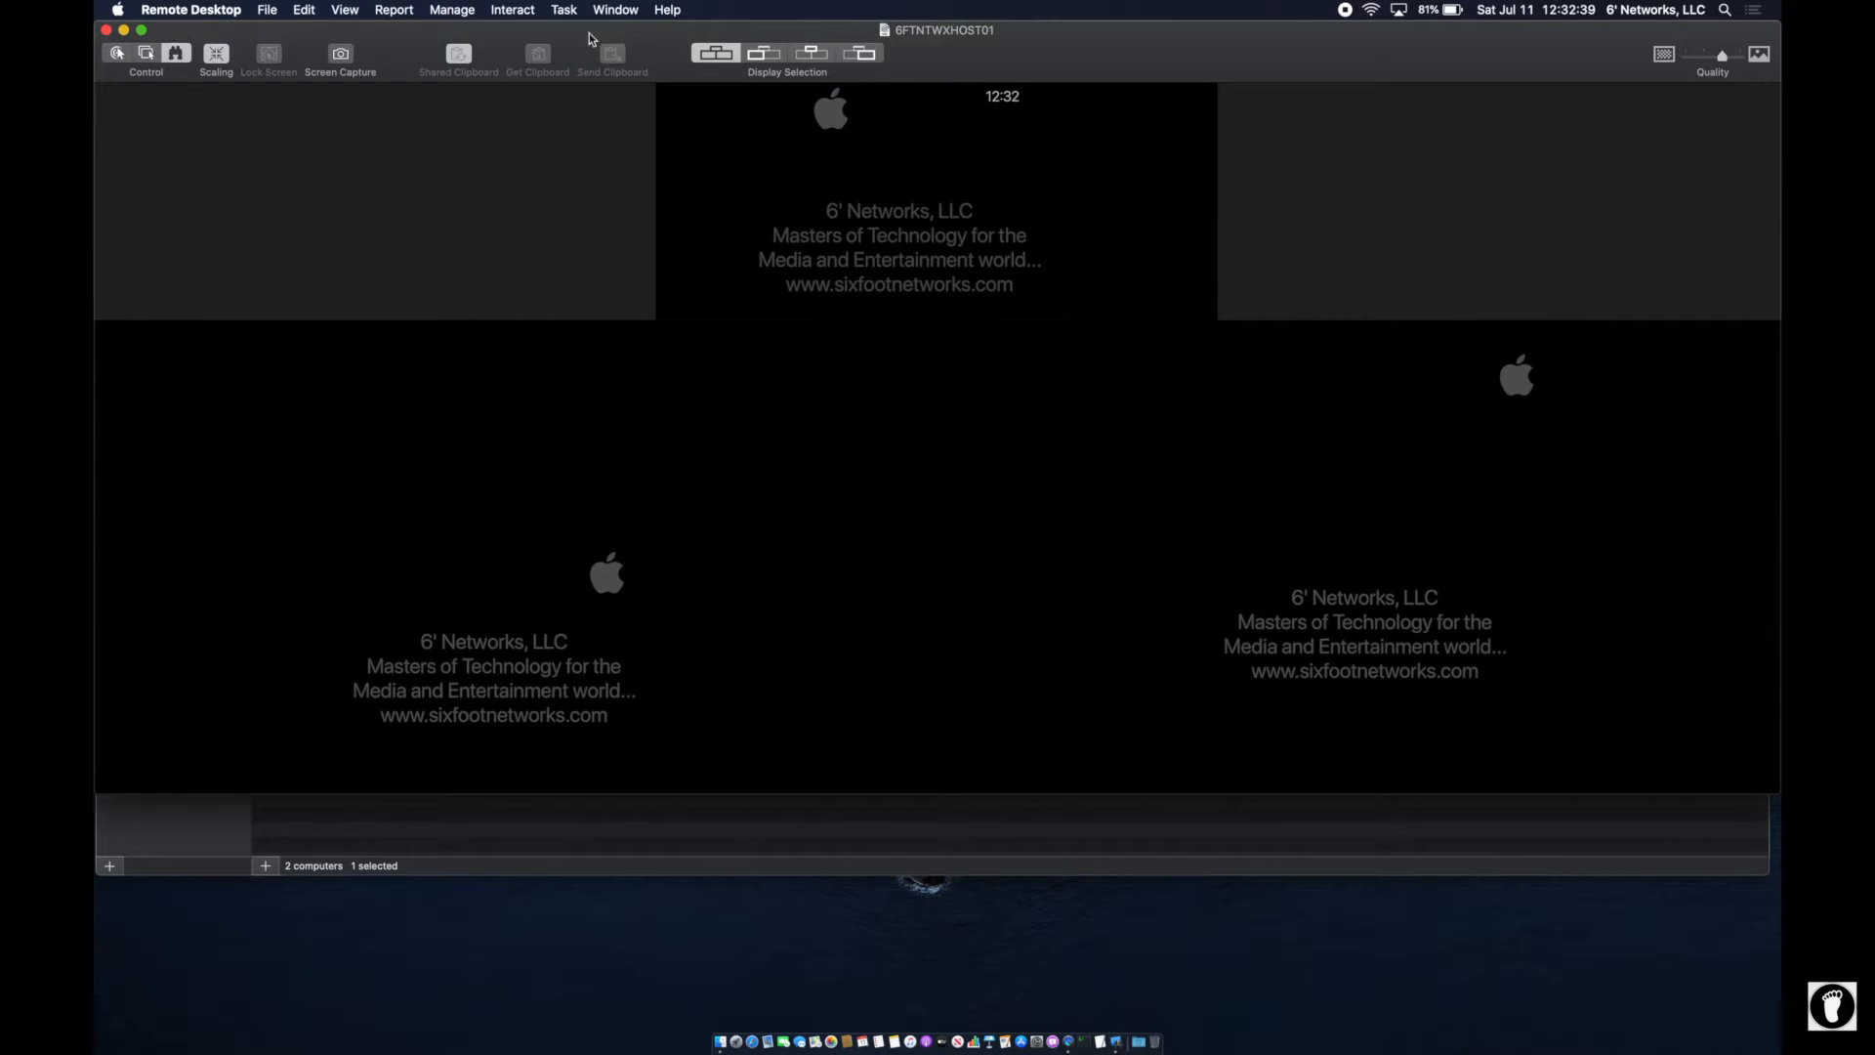
- Send the message "Hello..." to 6FTNTWXHOST01 without using a template
click(512, 9)
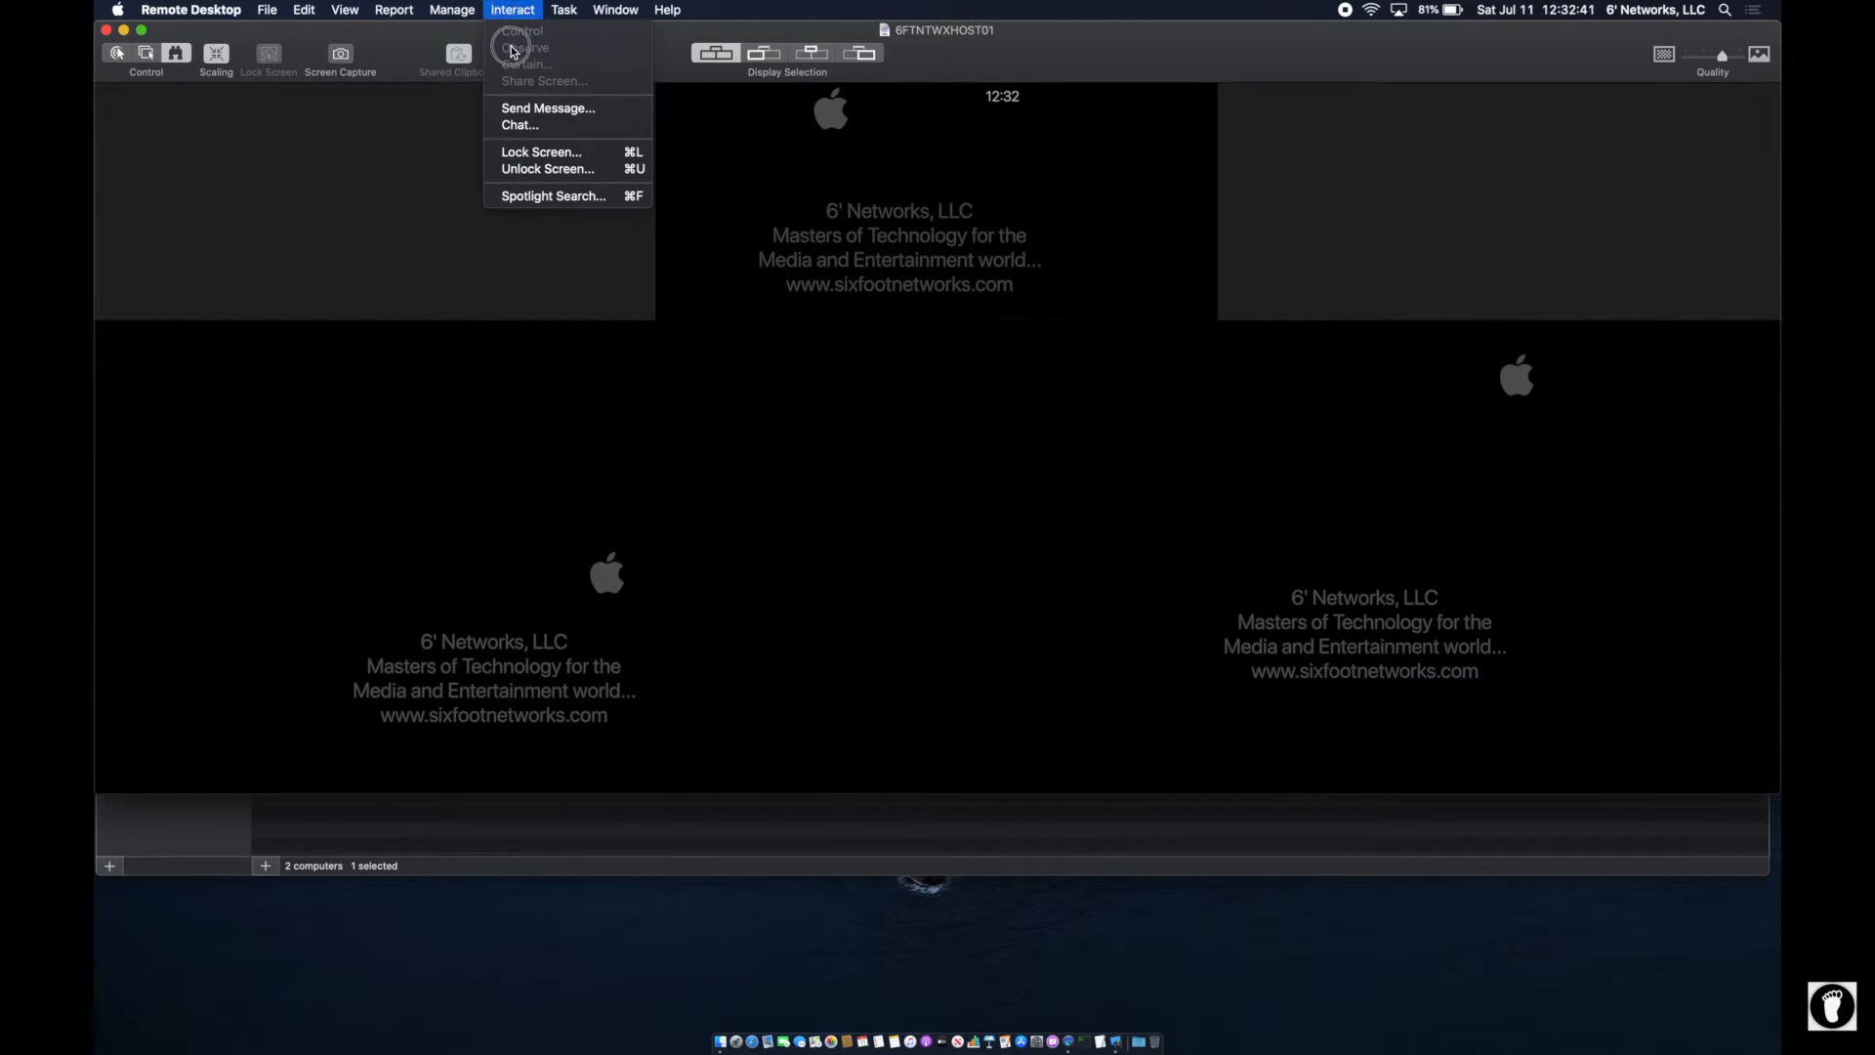
click(542, 109)
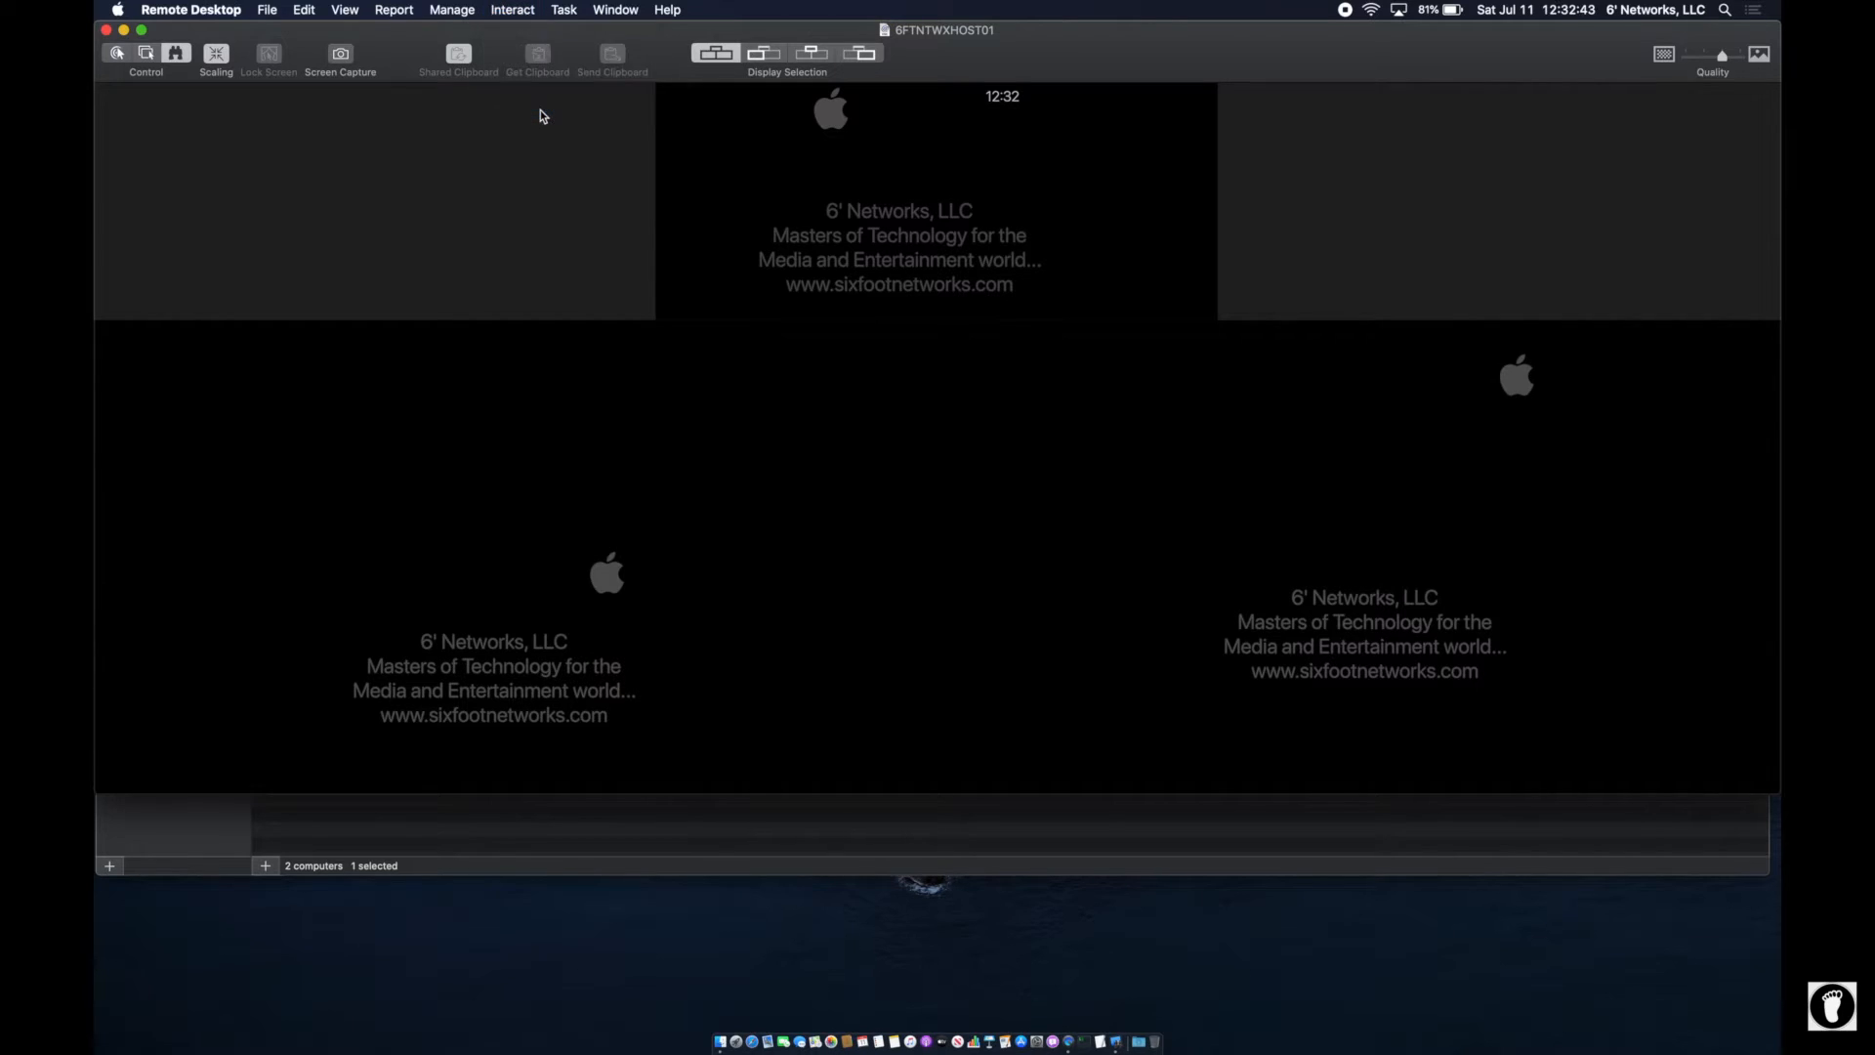
text(Hello...)
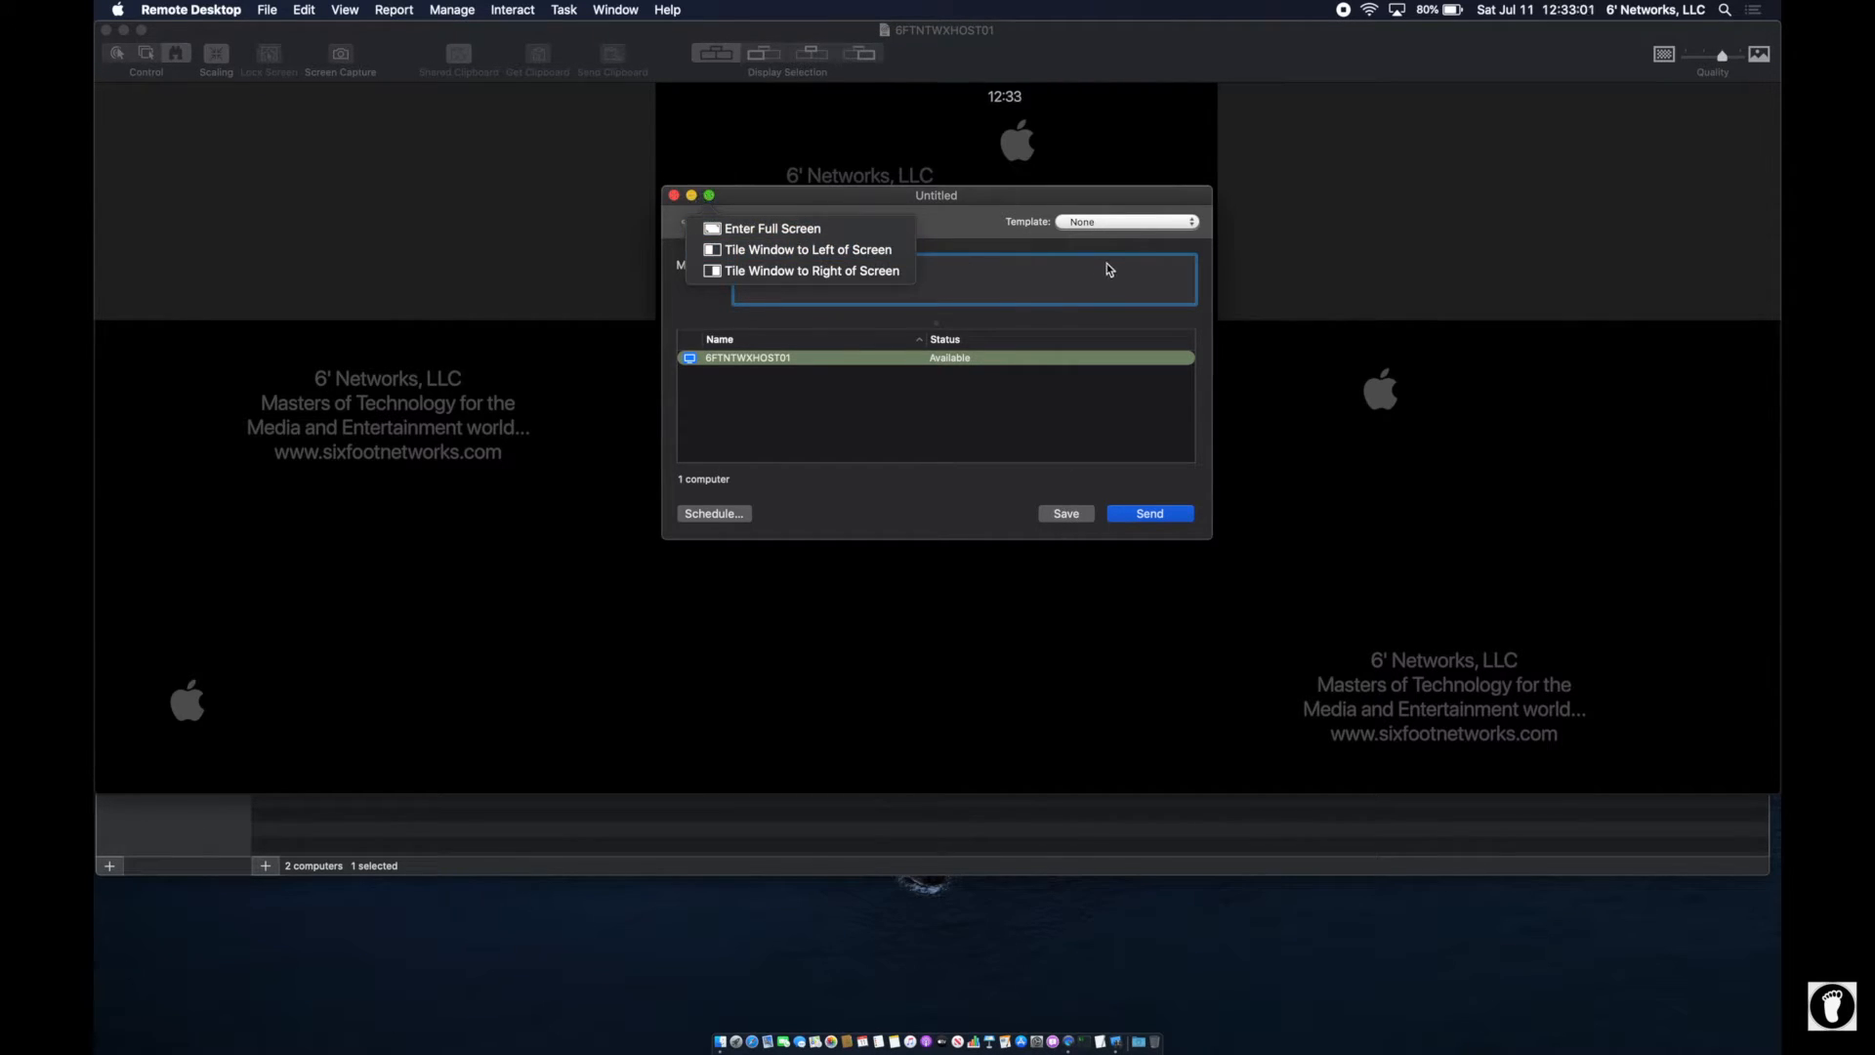
click(1084, 222)
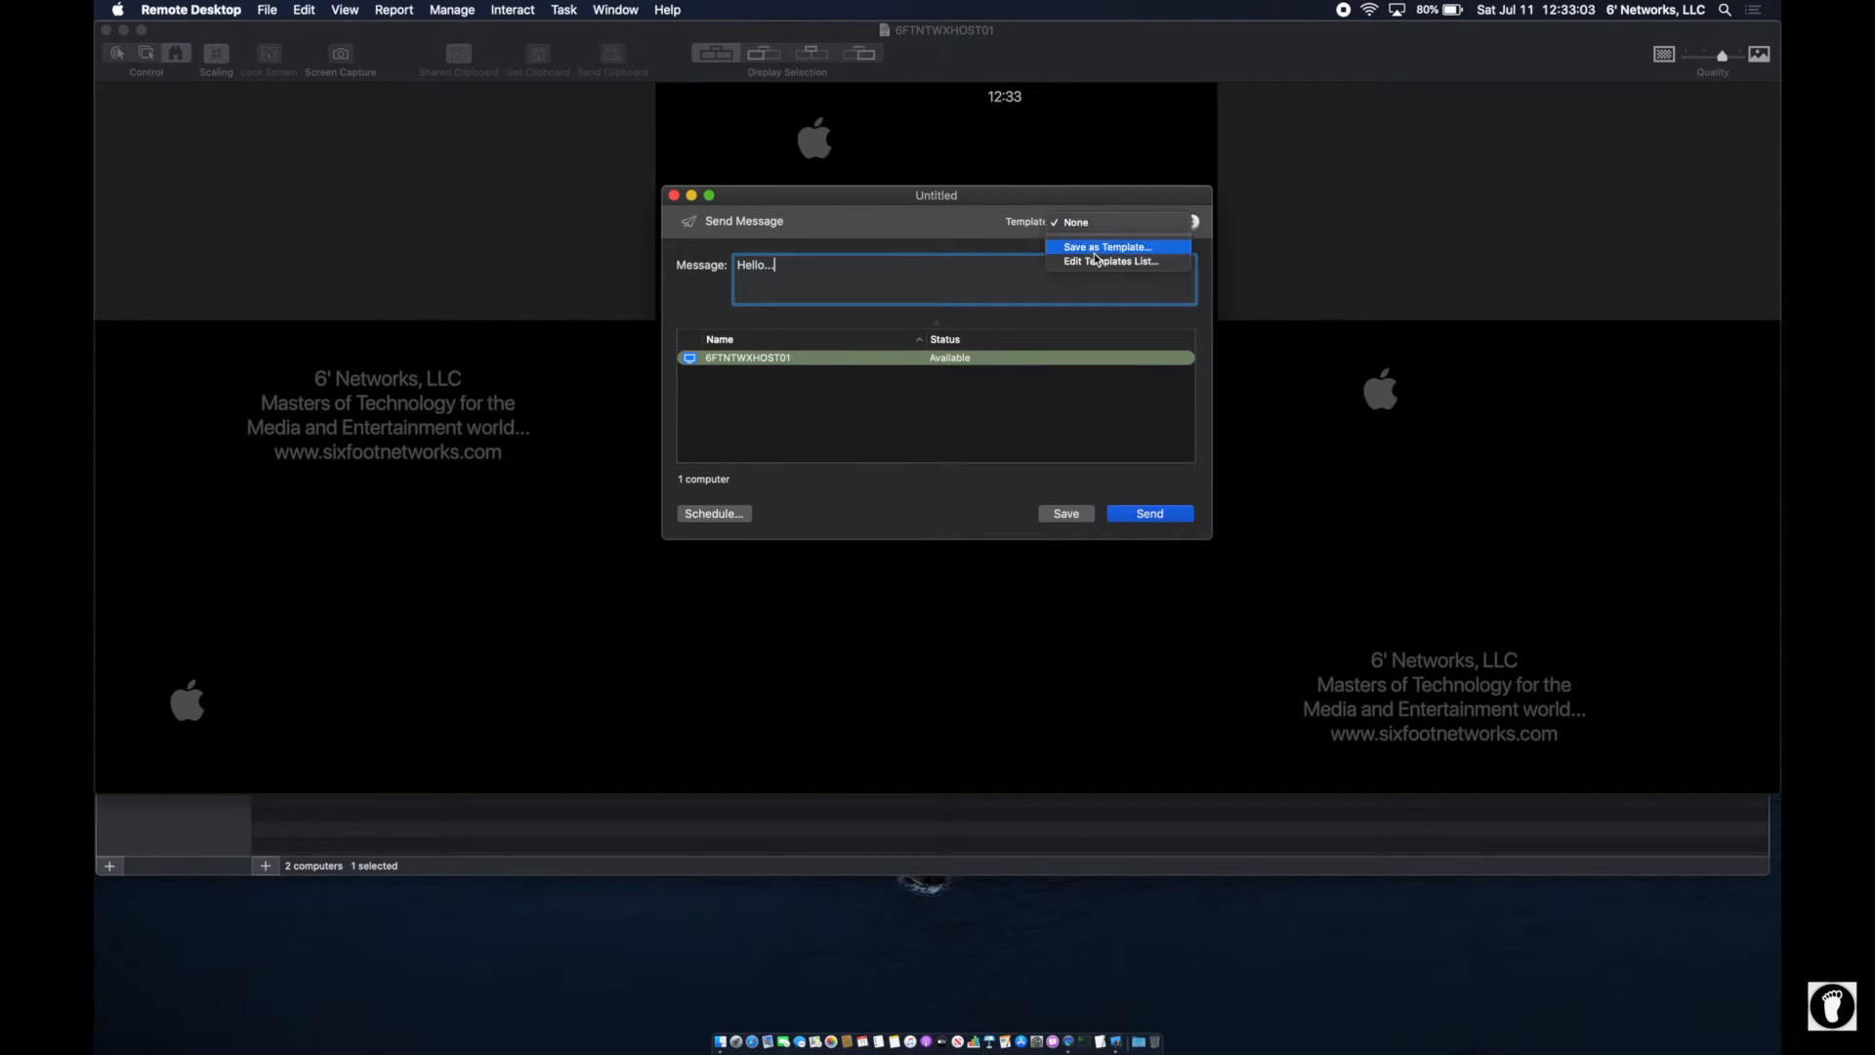
click(985, 231)
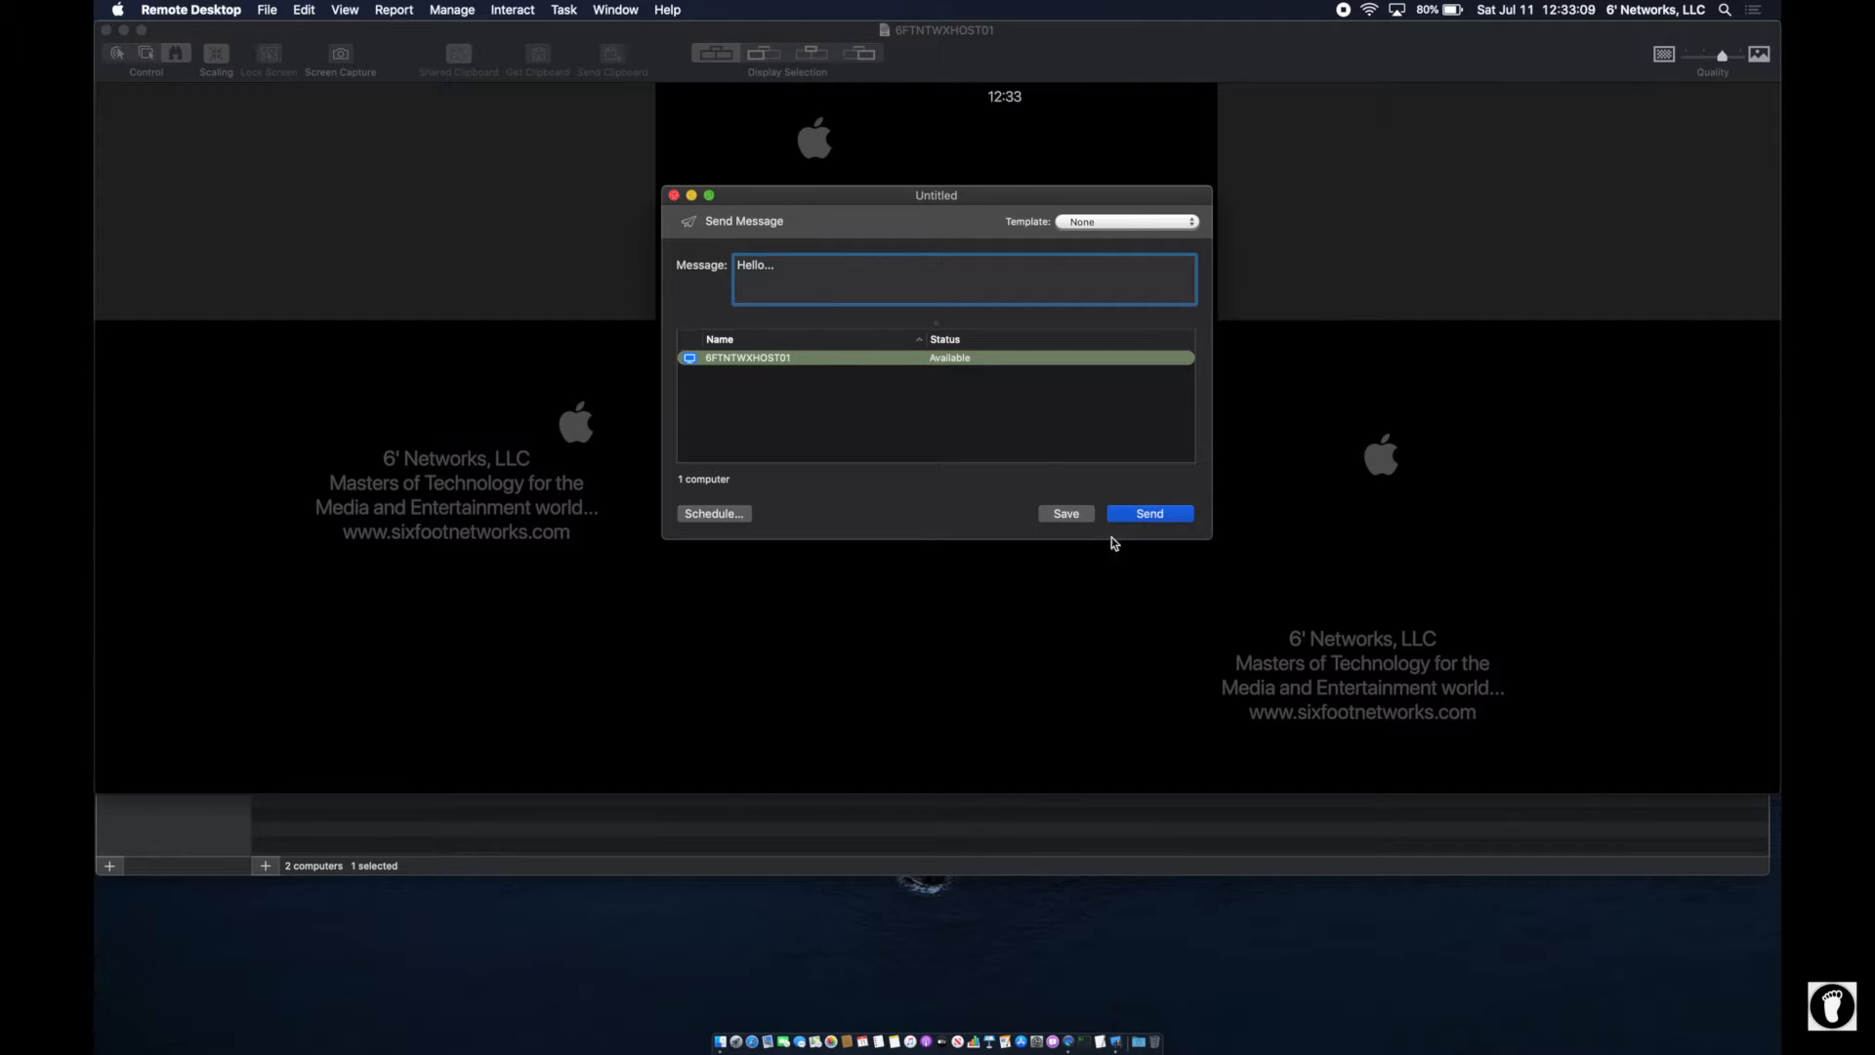
click(1153, 513)
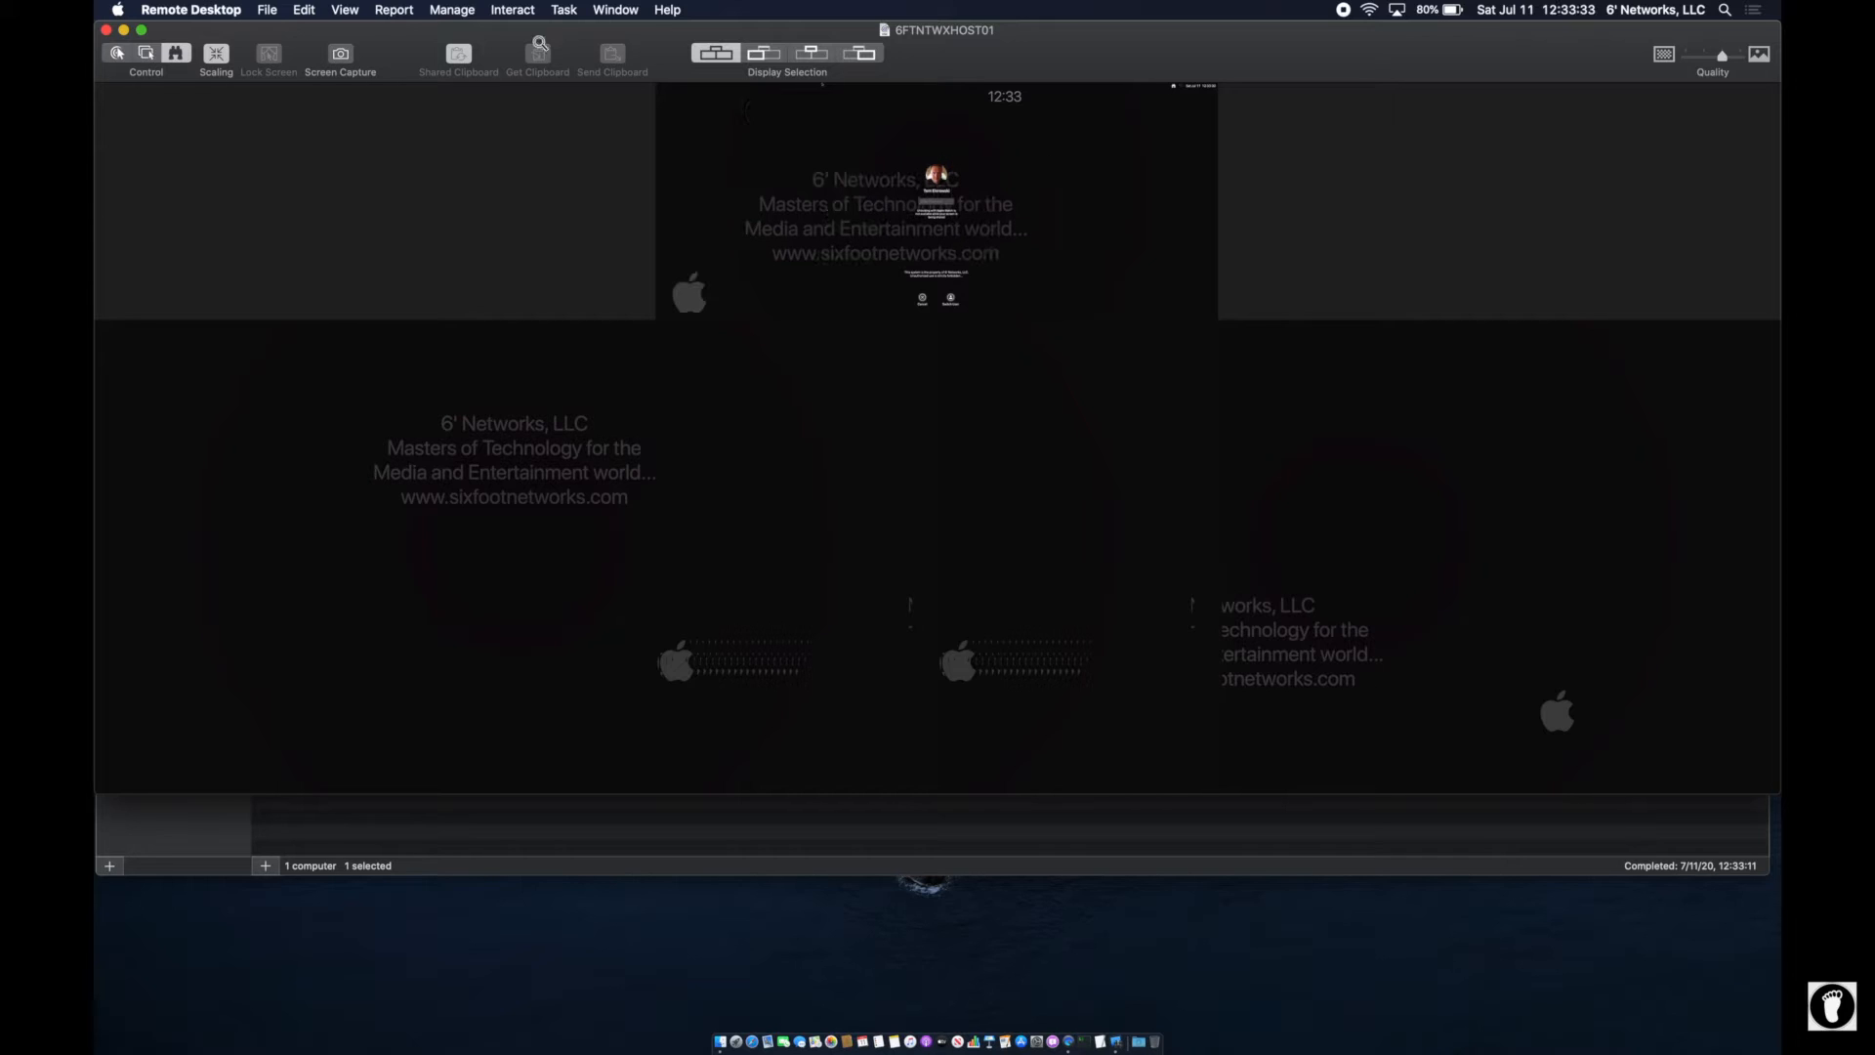
click(525, 9)
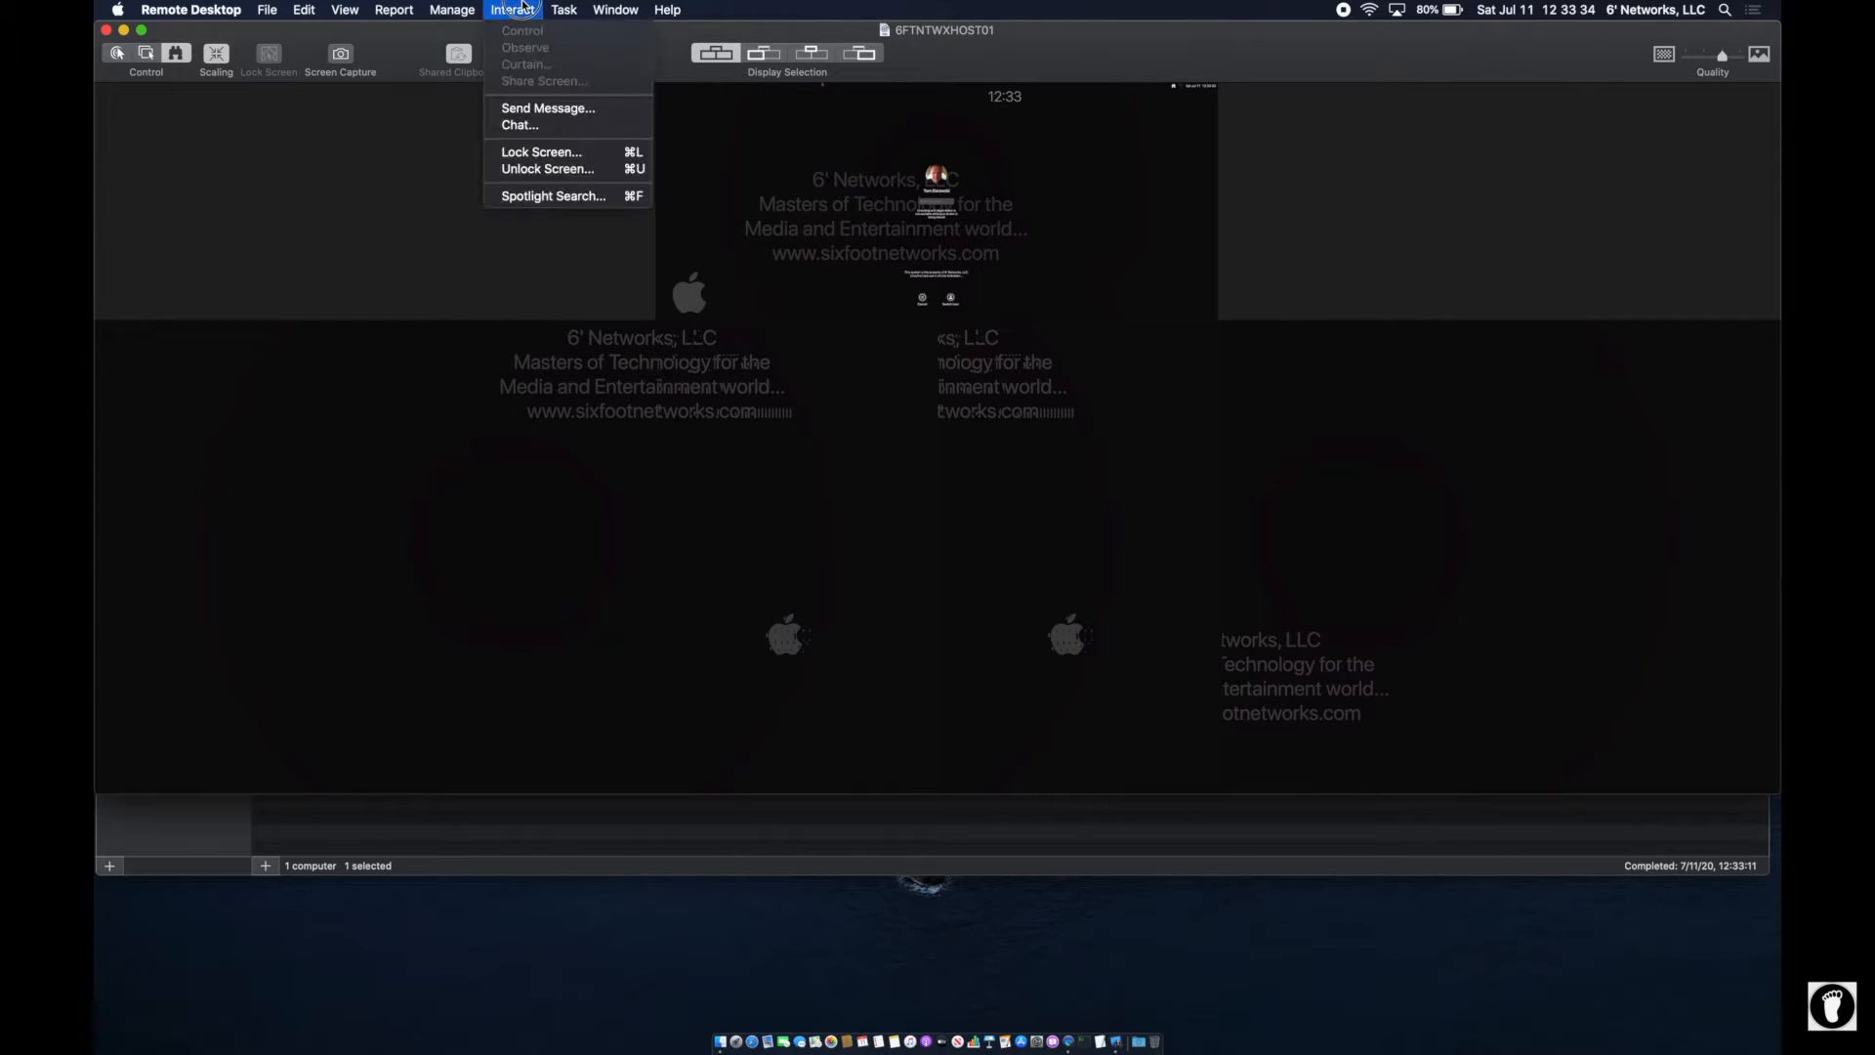
click(524, 133)
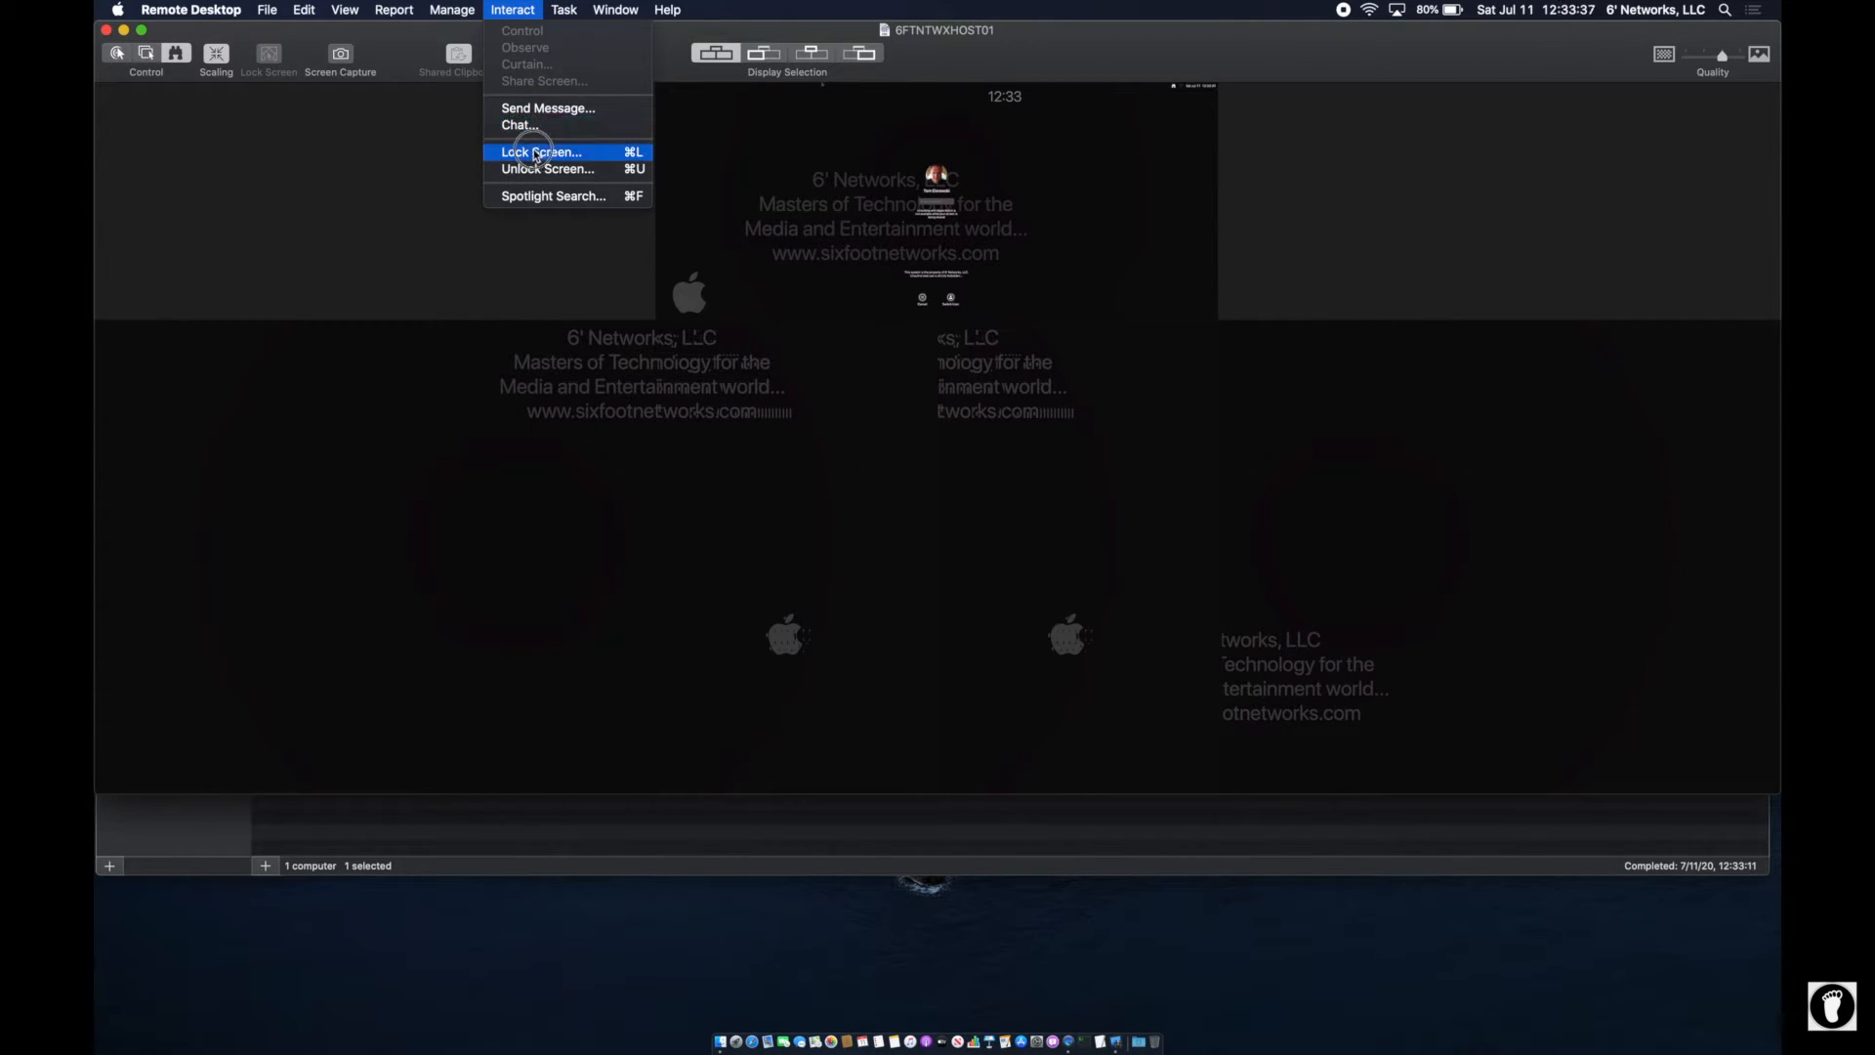
click(552, 178)
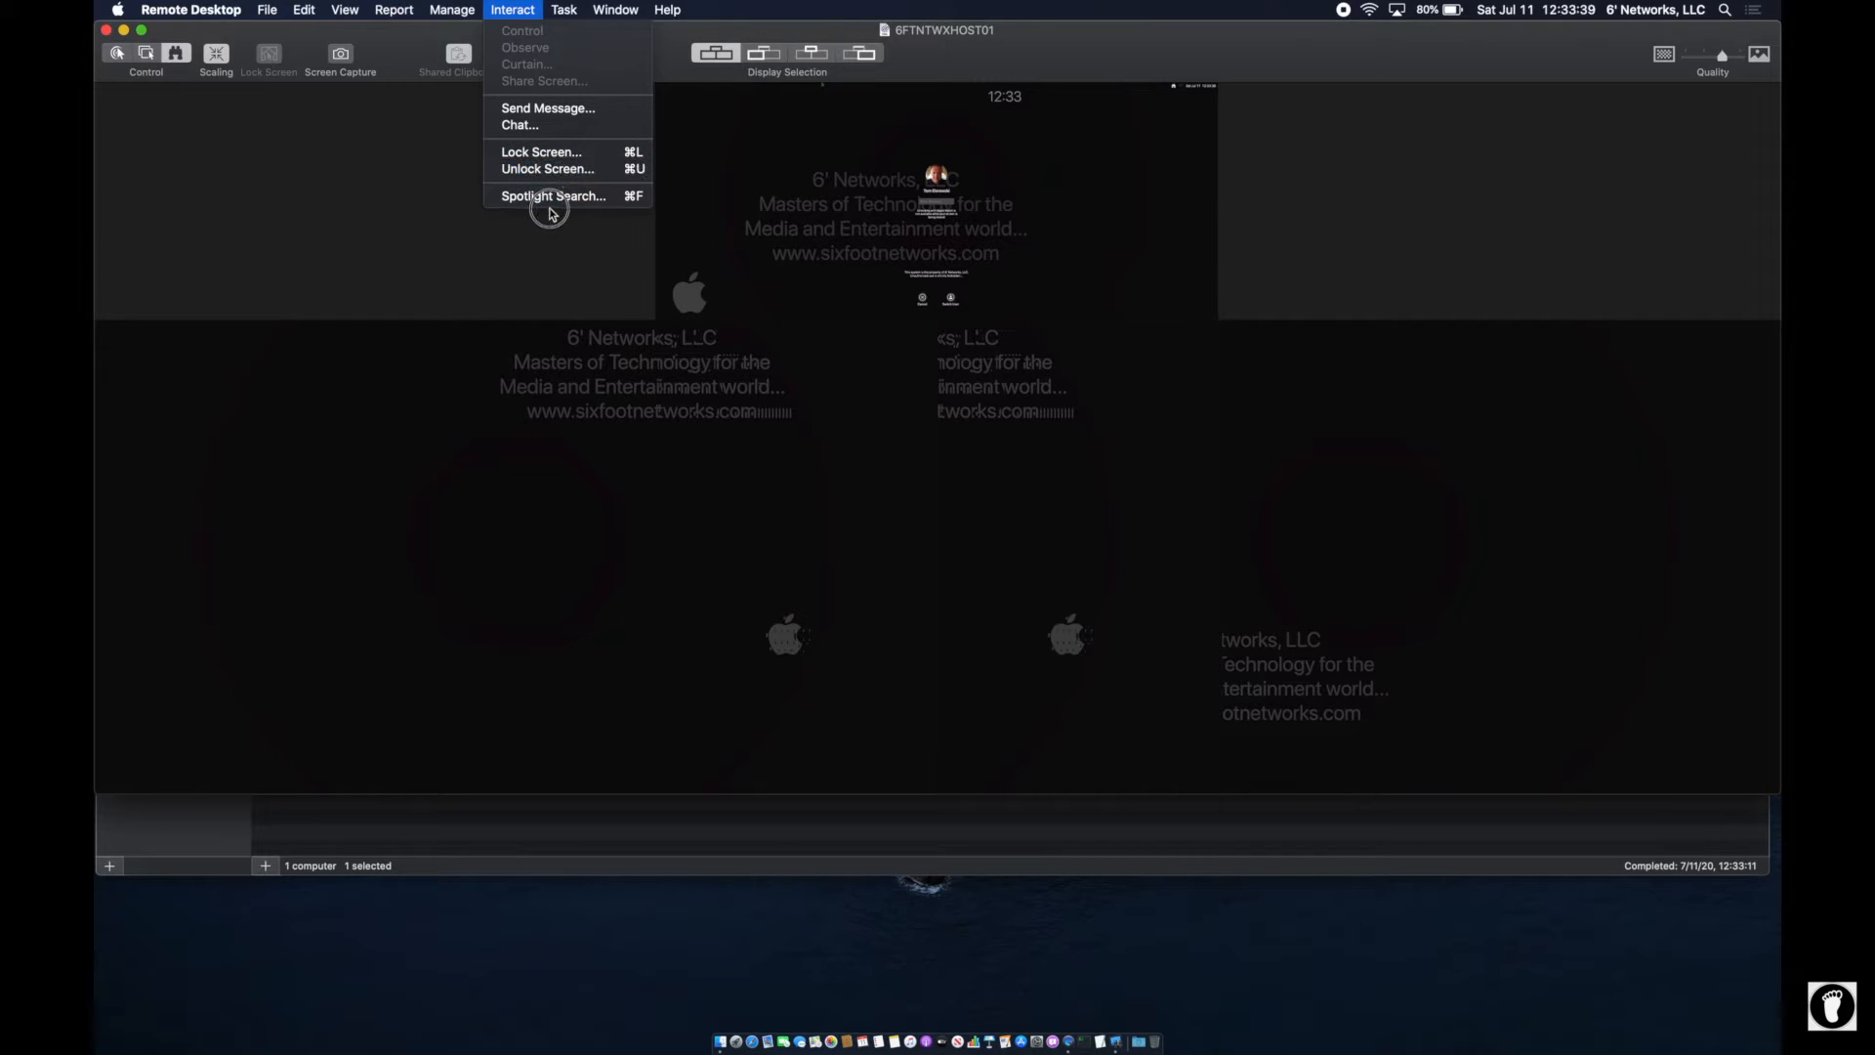
click(510, 9)
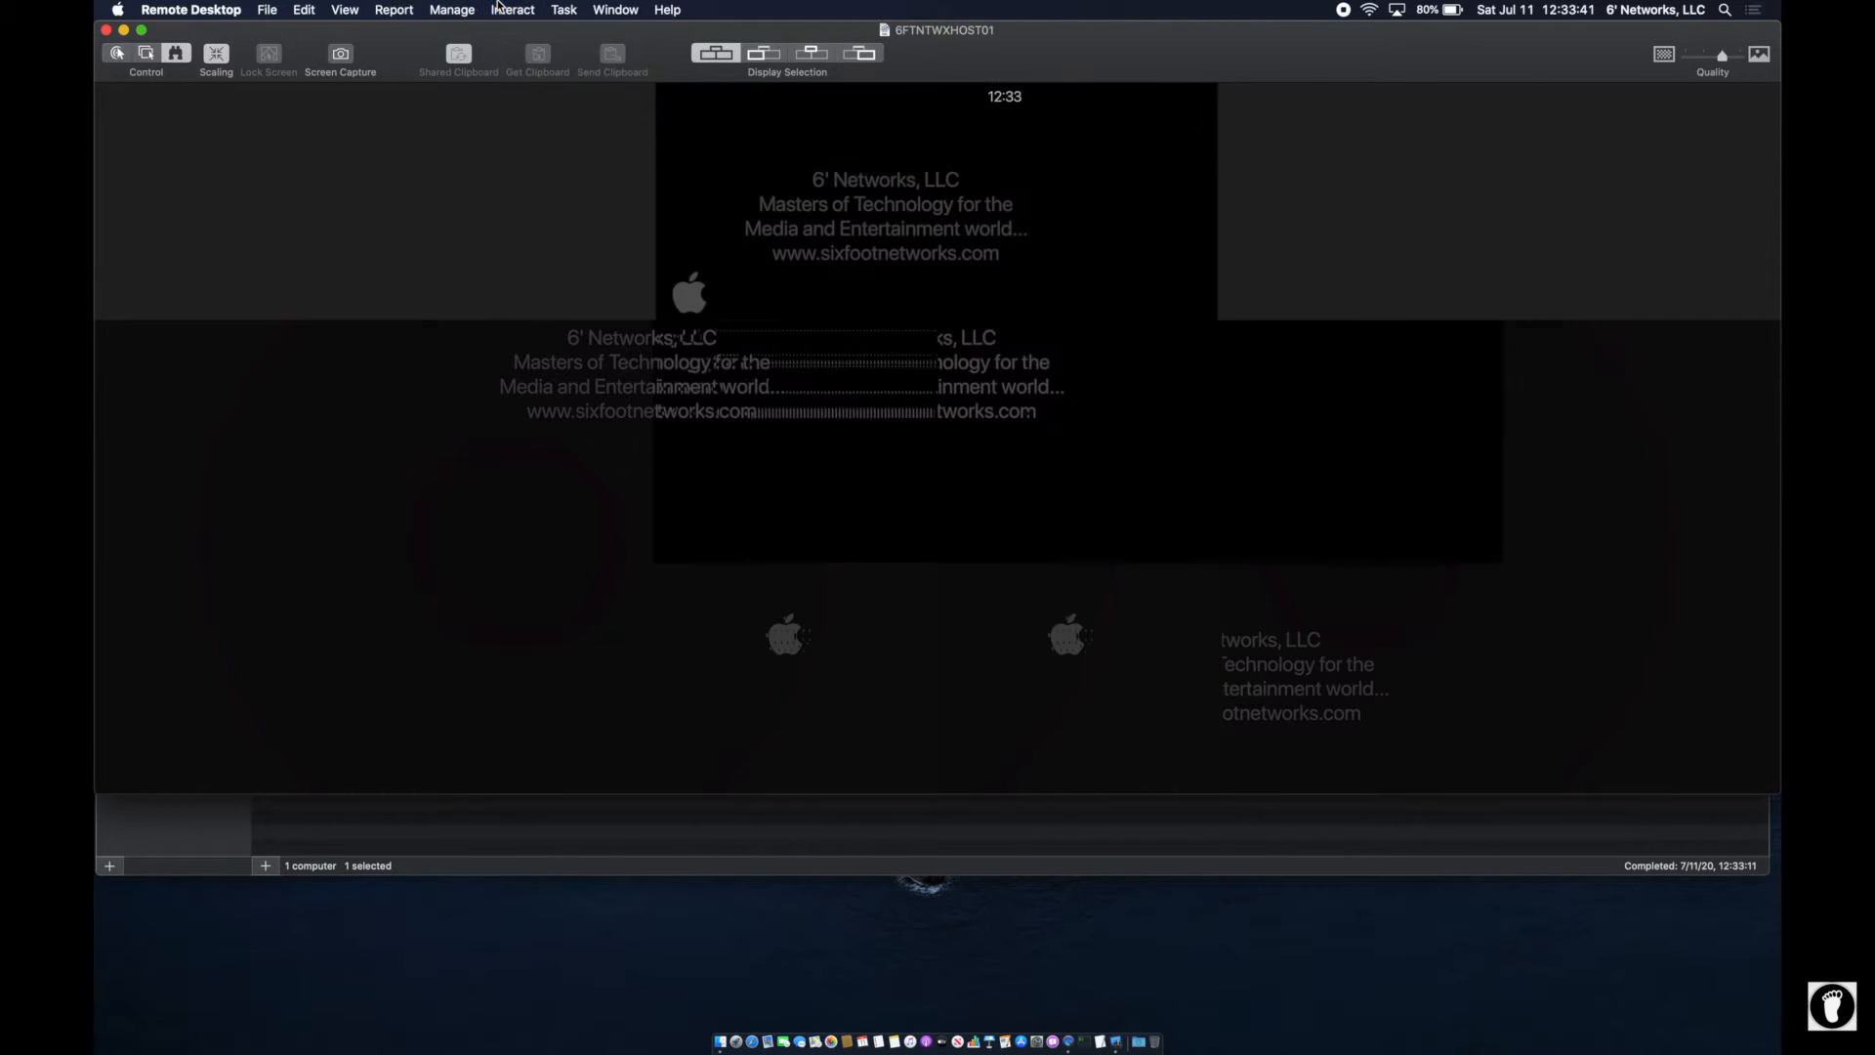
- Take shared control of 6FTNTWXHOST01 and empty the trash for all users on it
click(146, 56)
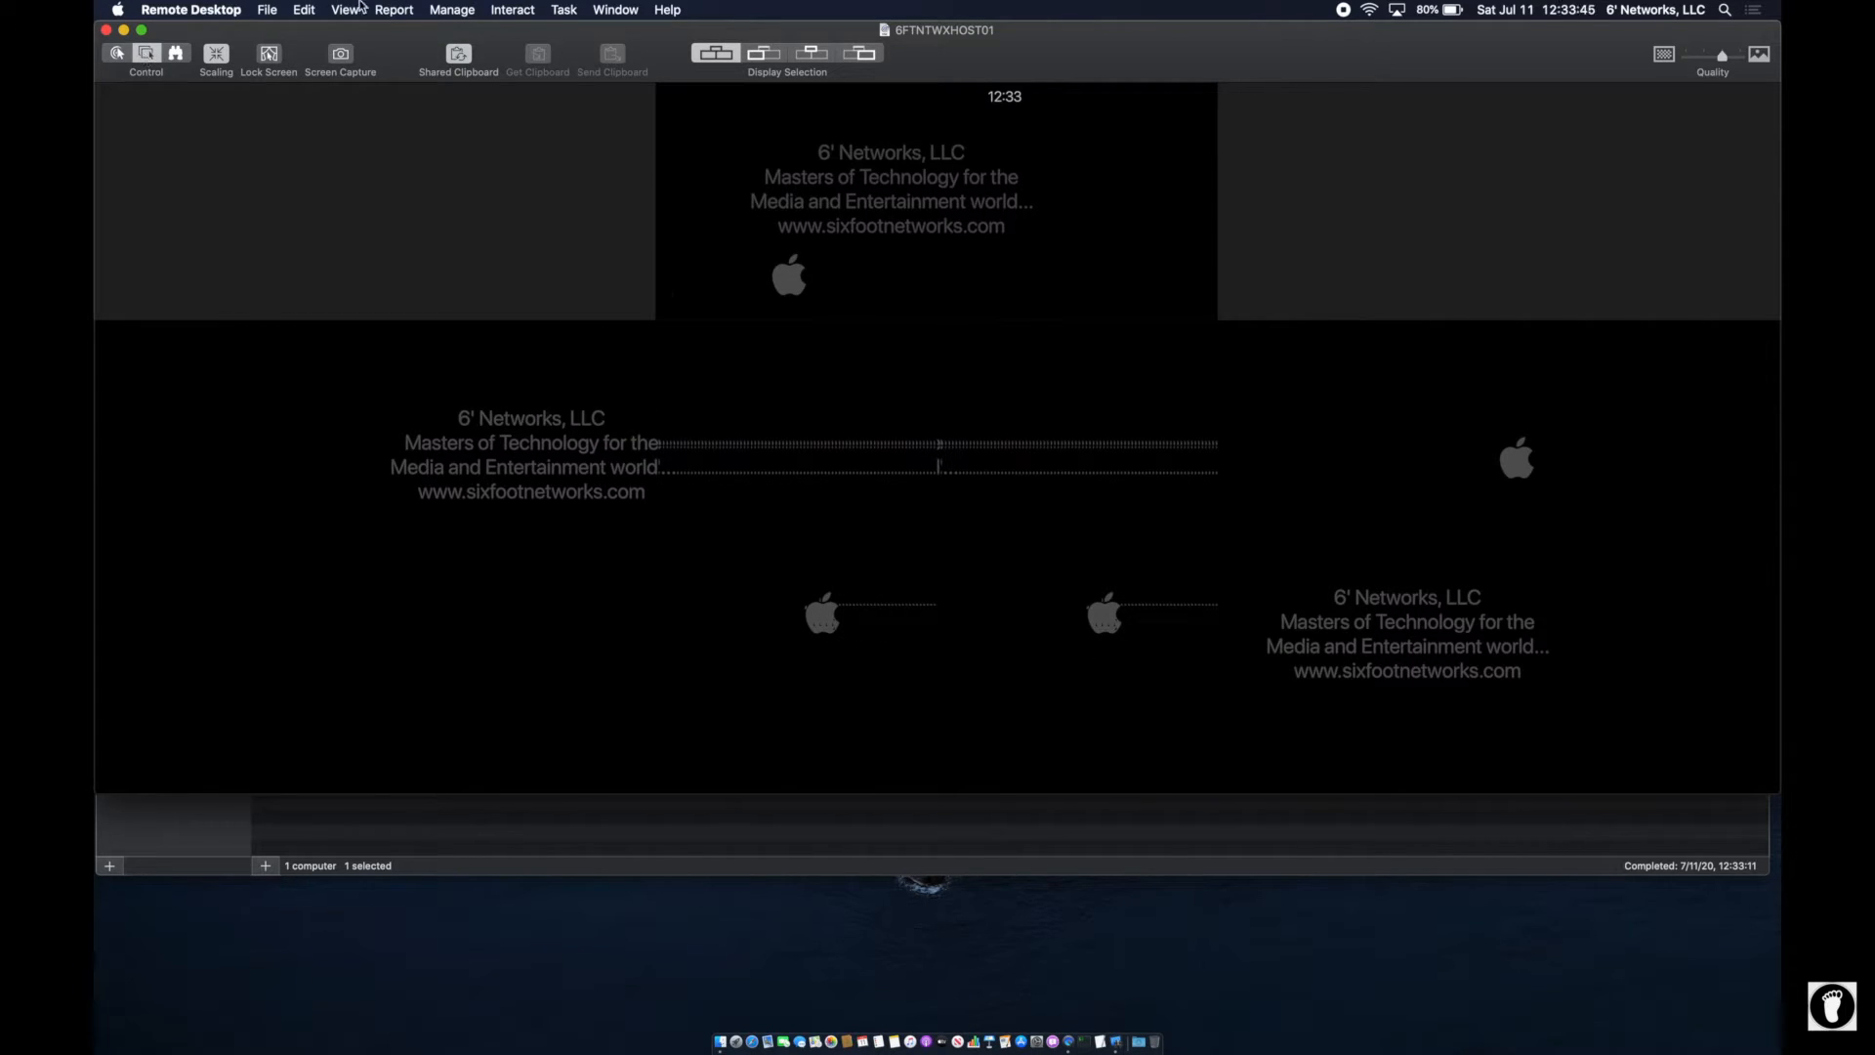
click(513, 10)
mouse_move(455, 8)
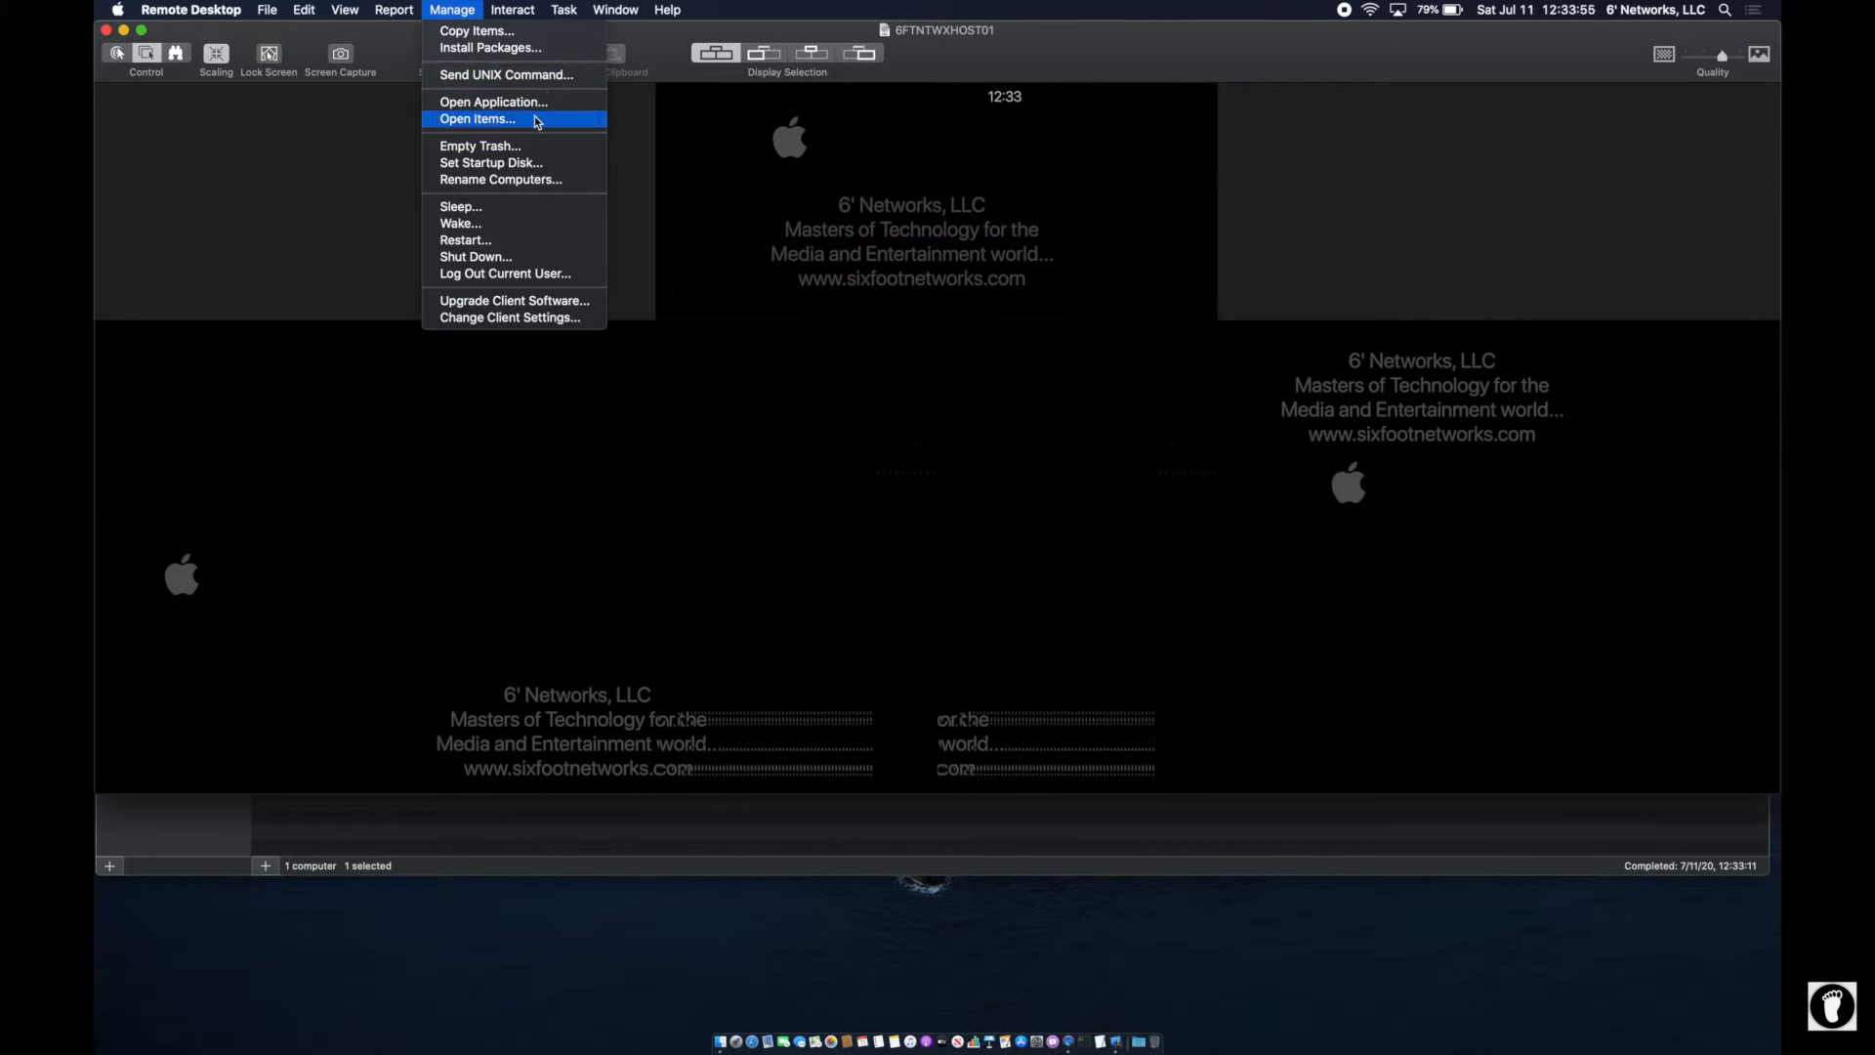
click(483, 146)
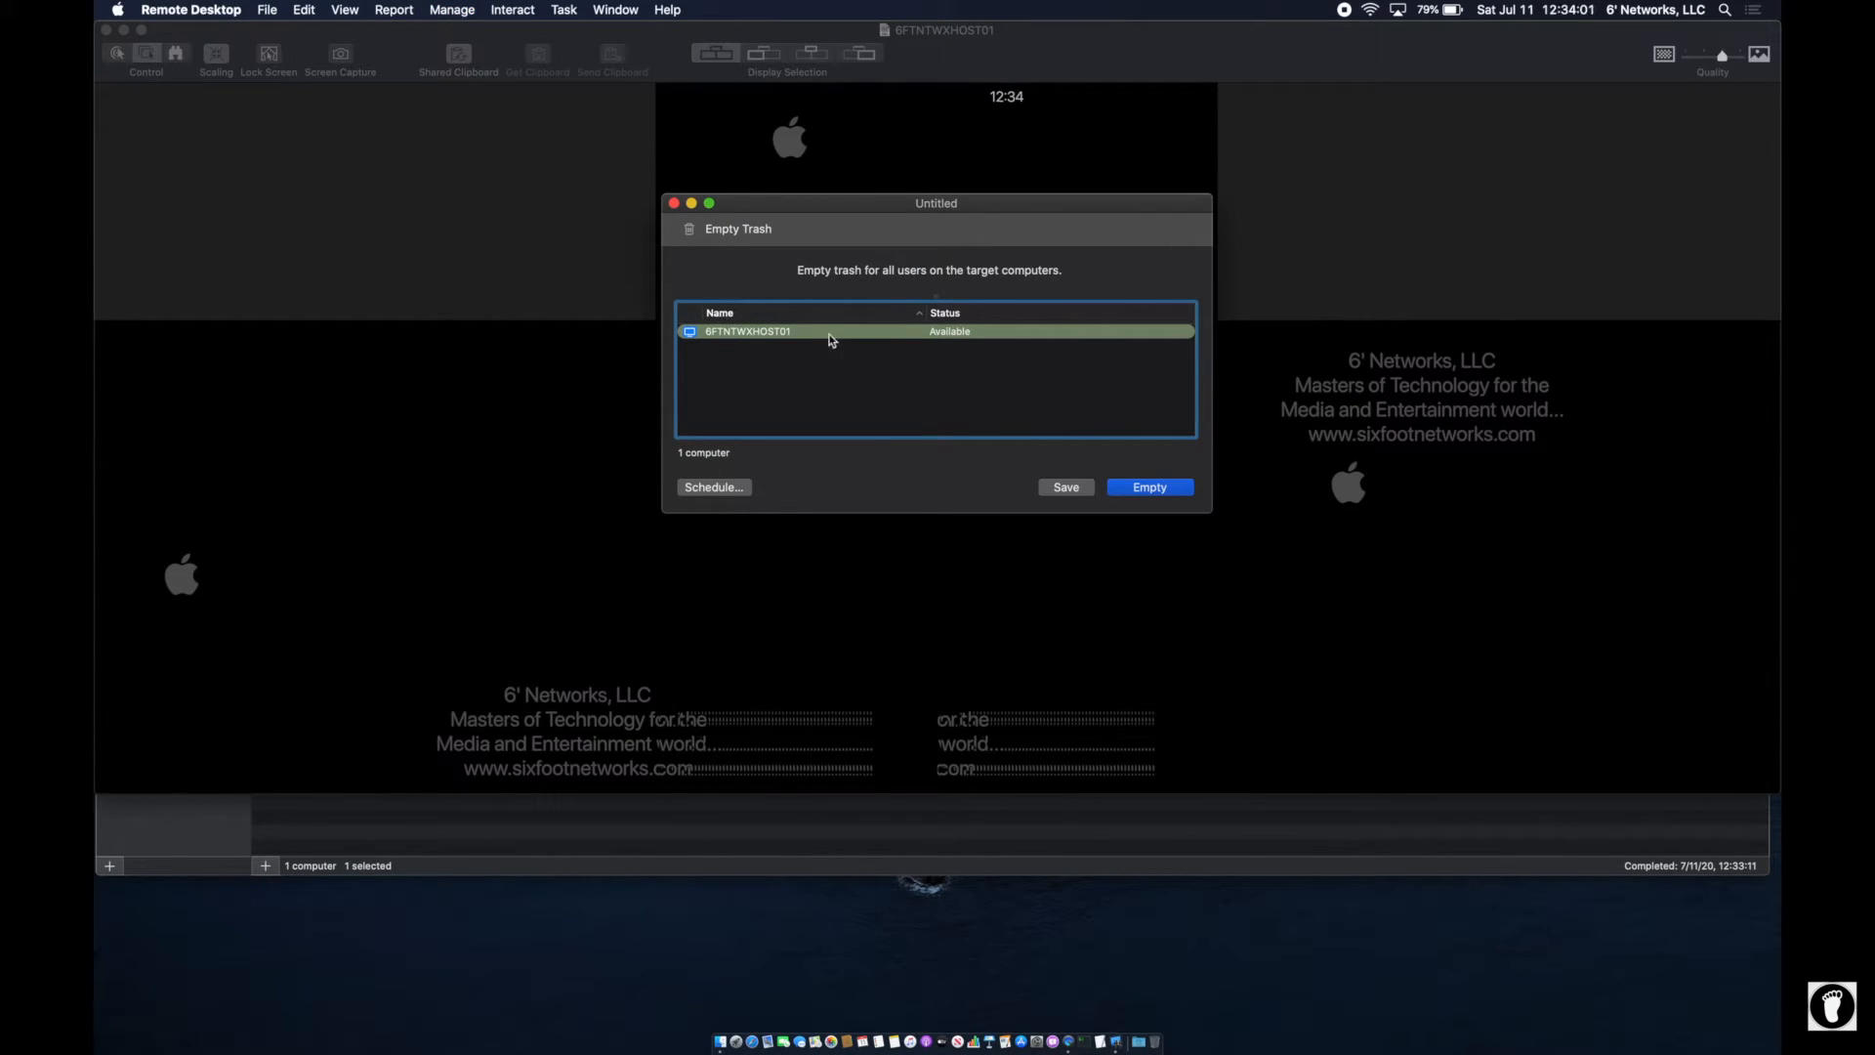
click(1152, 487)
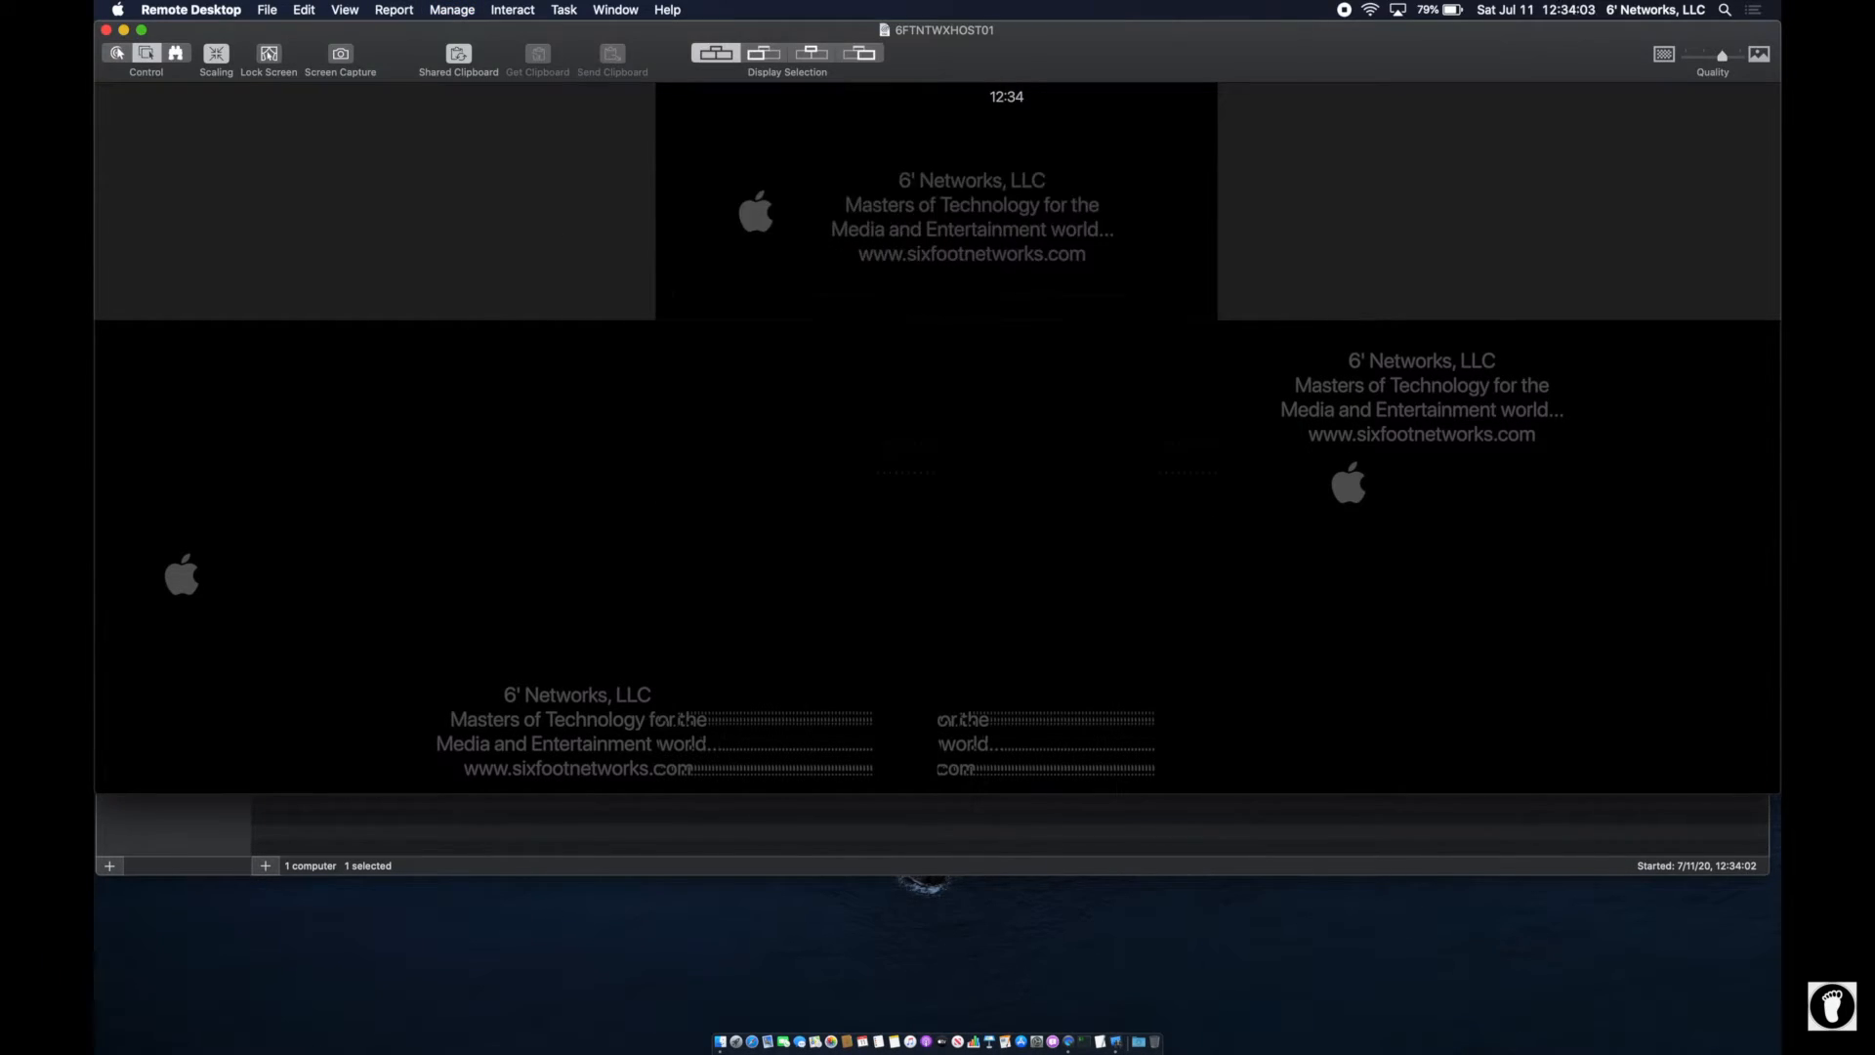
- Move the control window down, bring the main Remote Desktop window forward, and widen the Empty Trash task's Task Status column
drag(928, 61, 960, 313)
click(861, 173)
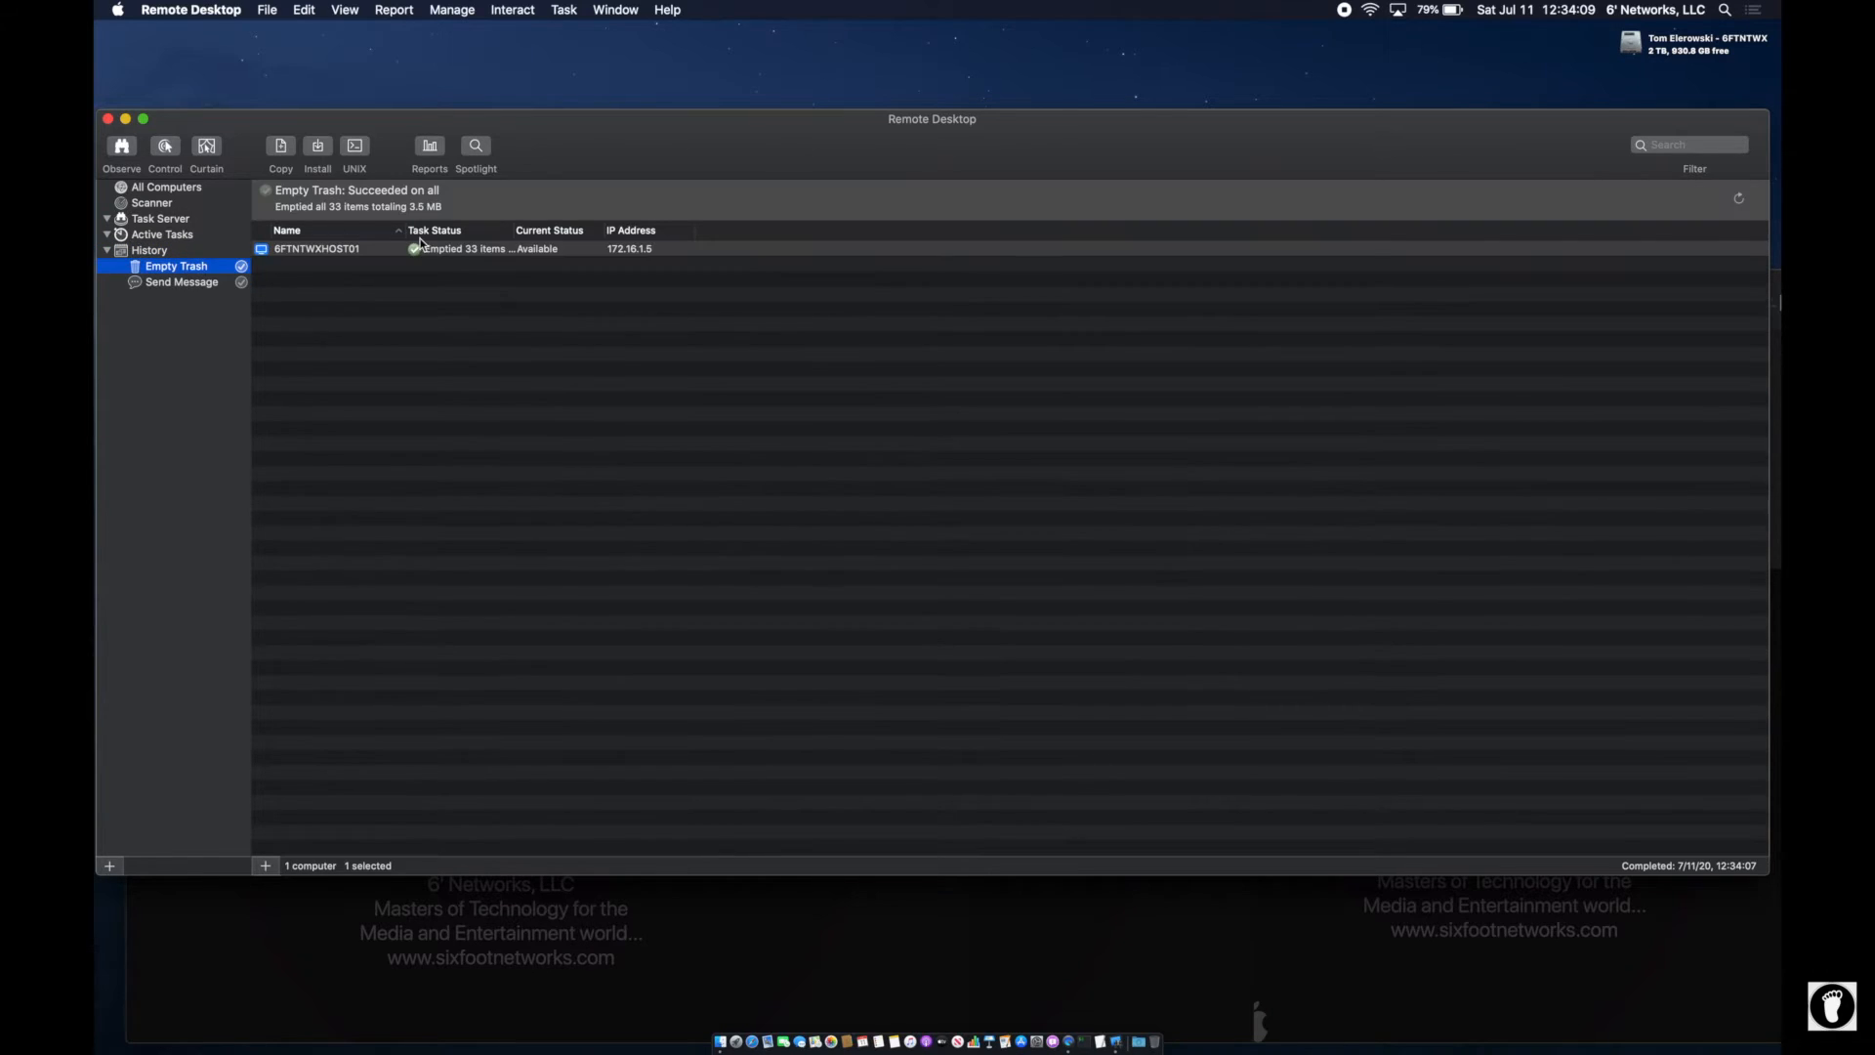
drag(512, 230, 622, 237)
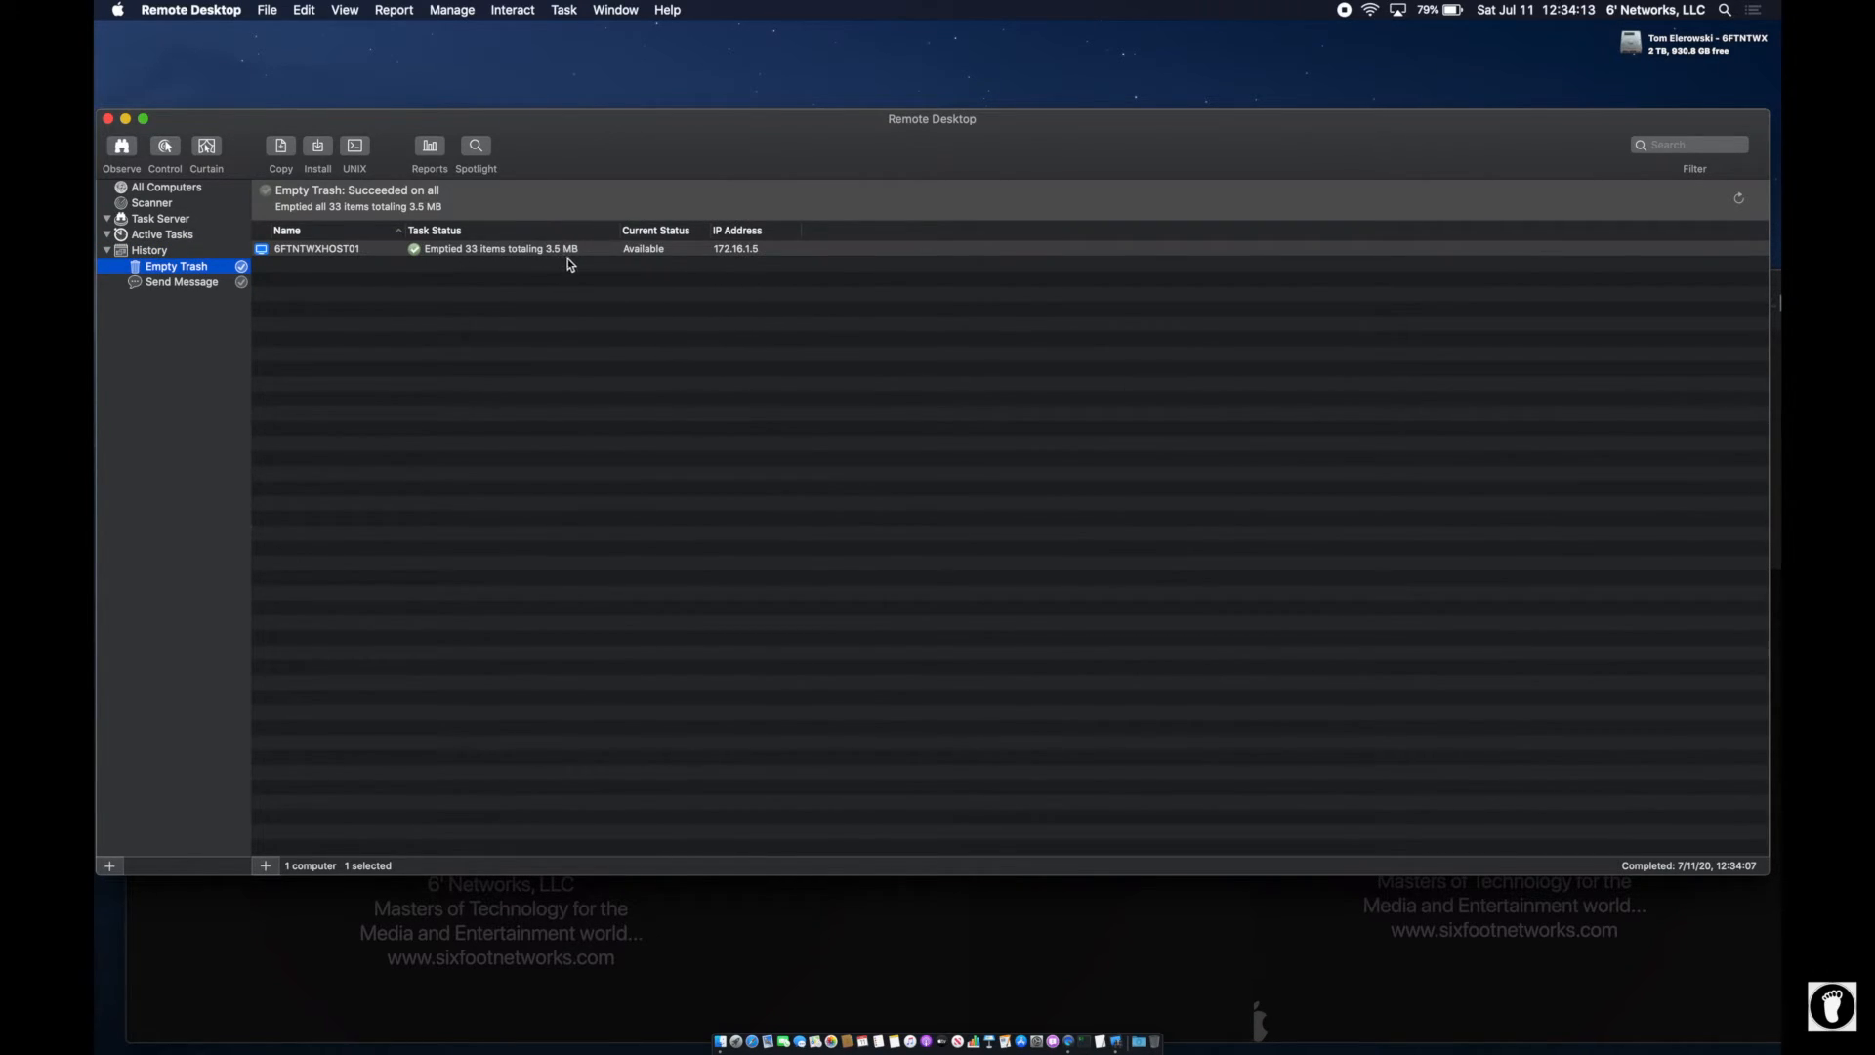
- Compare the Empty Trash and Send Message task results and completion times in the task history
click(474, 253)
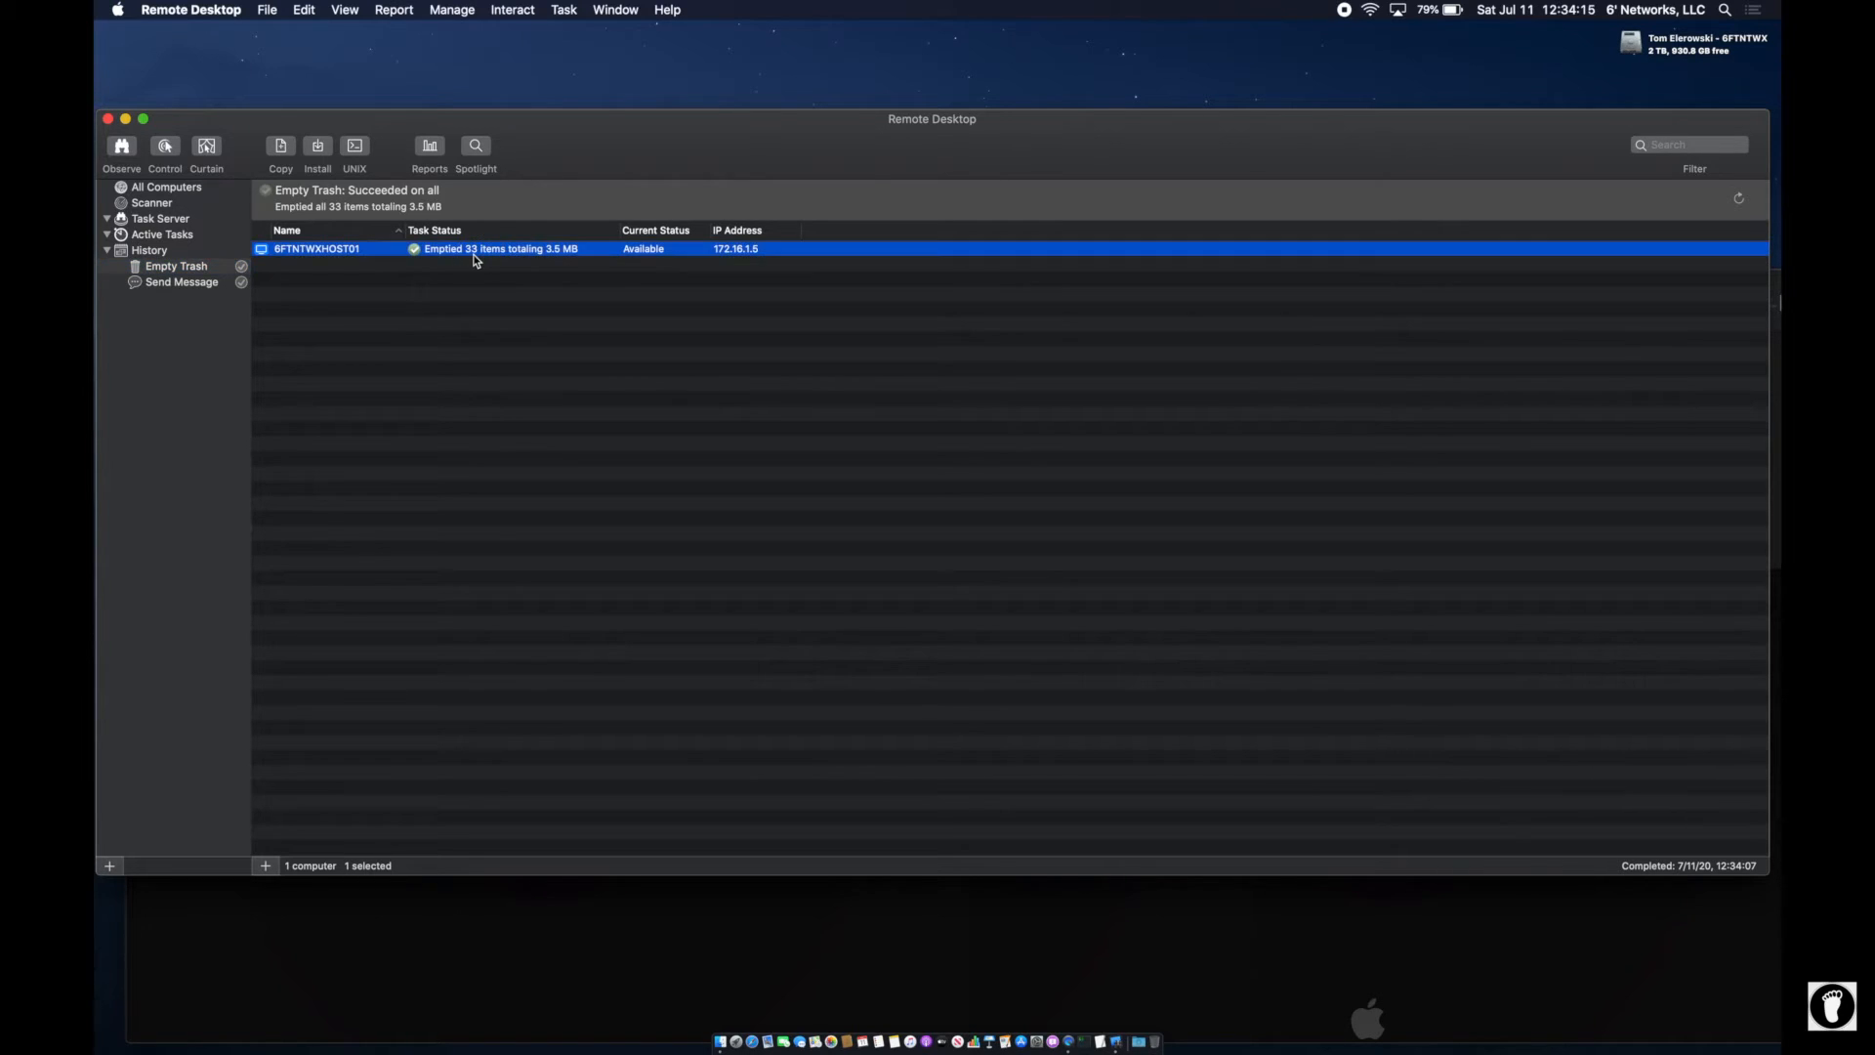
click(176, 270)
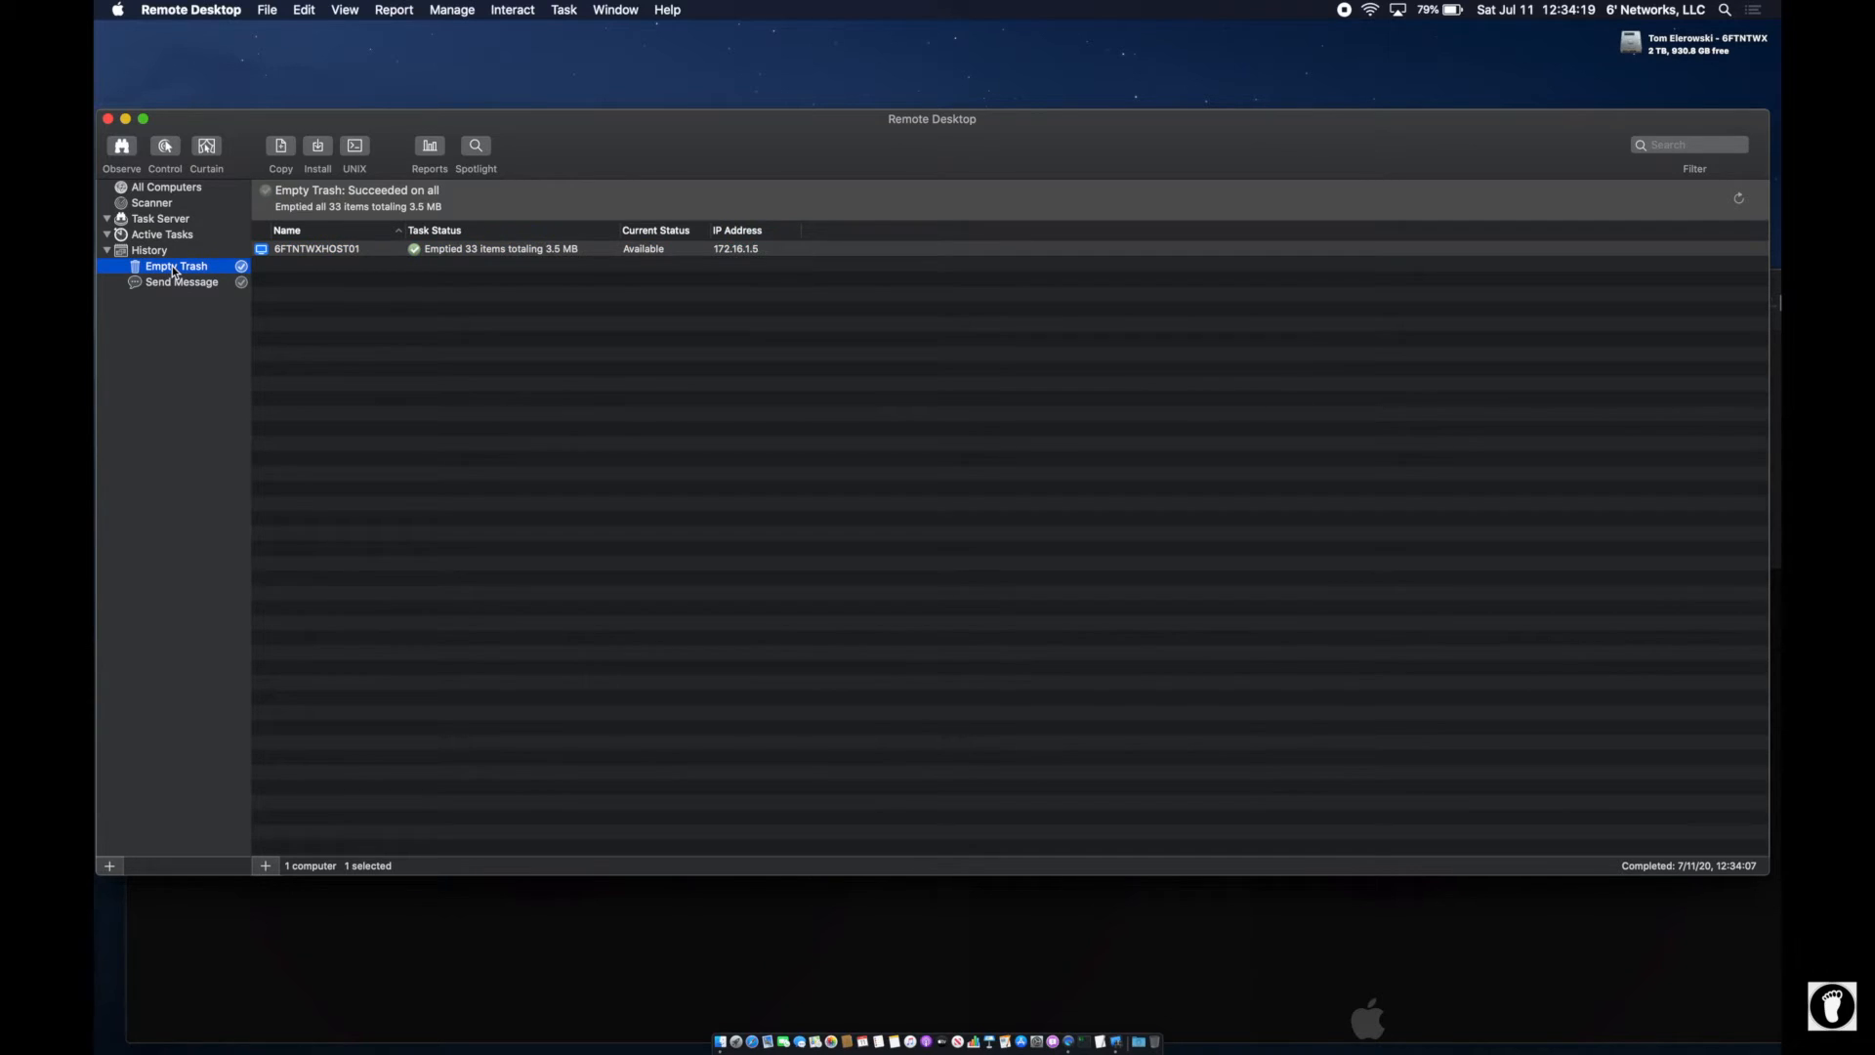
click(180, 284)
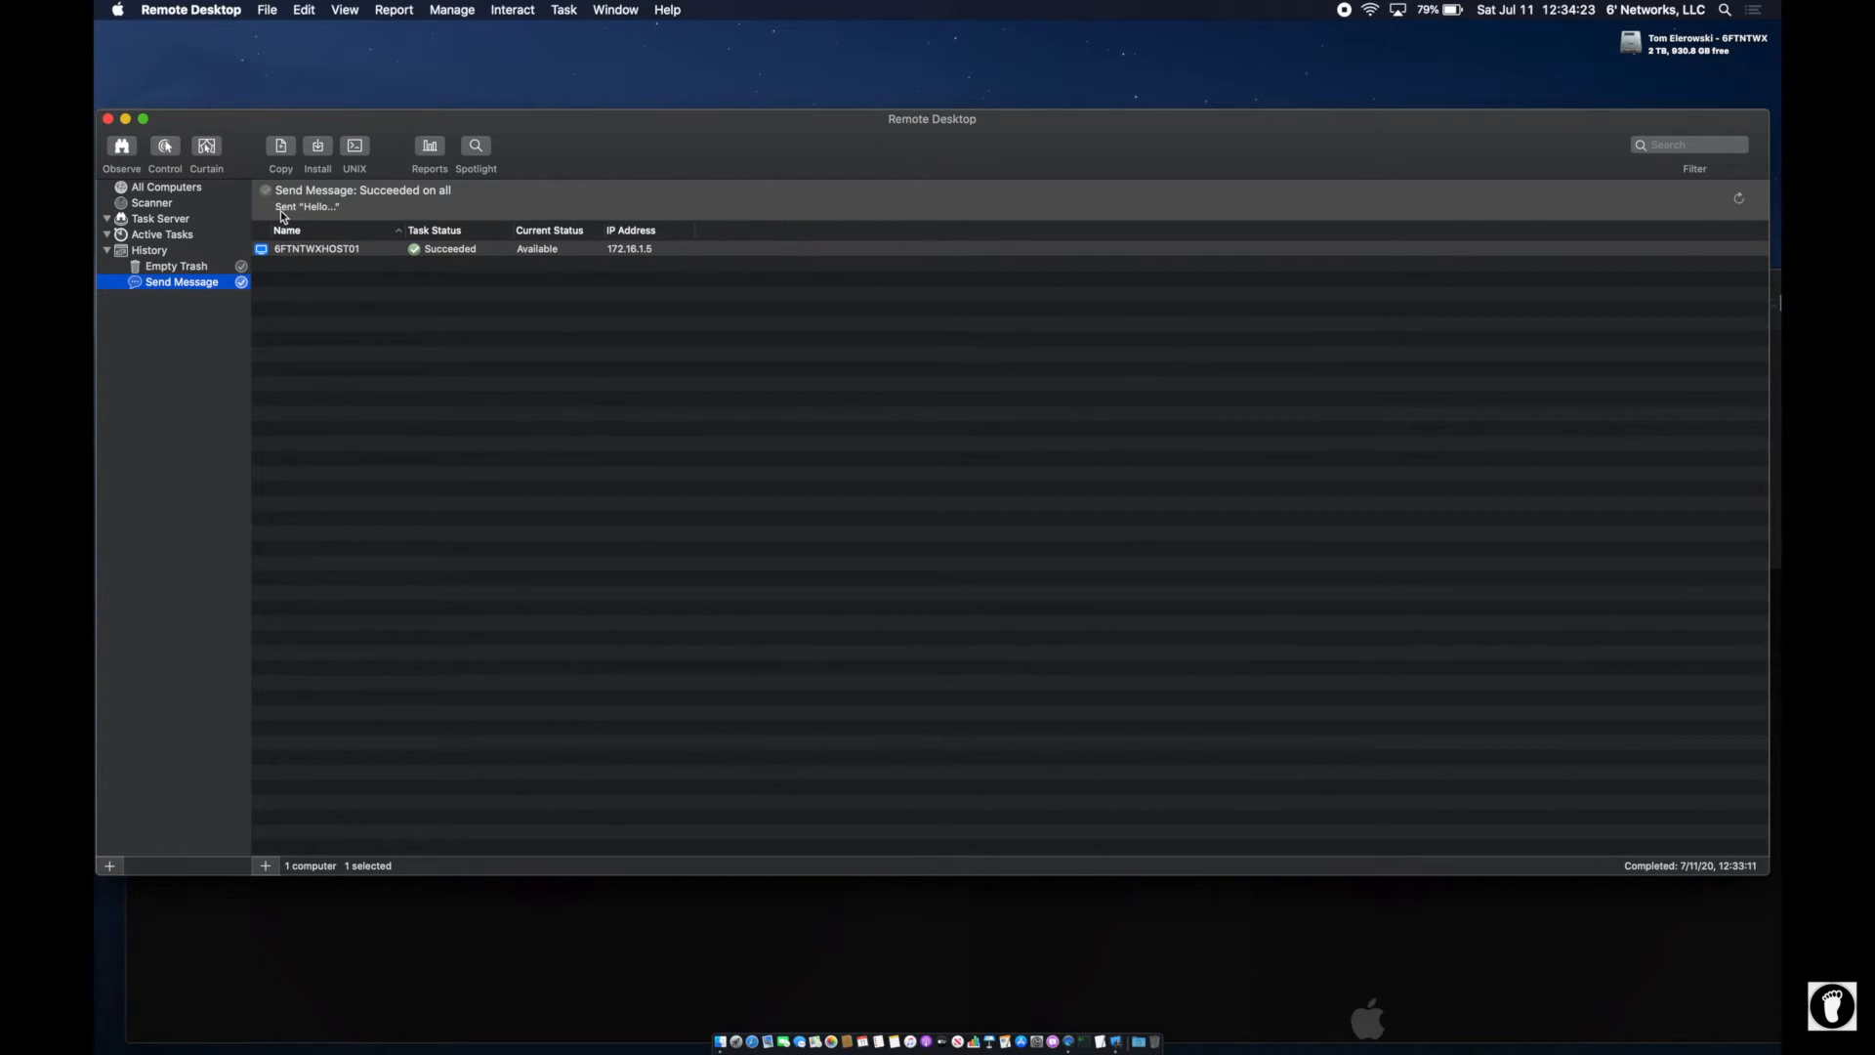
click(170, 265)
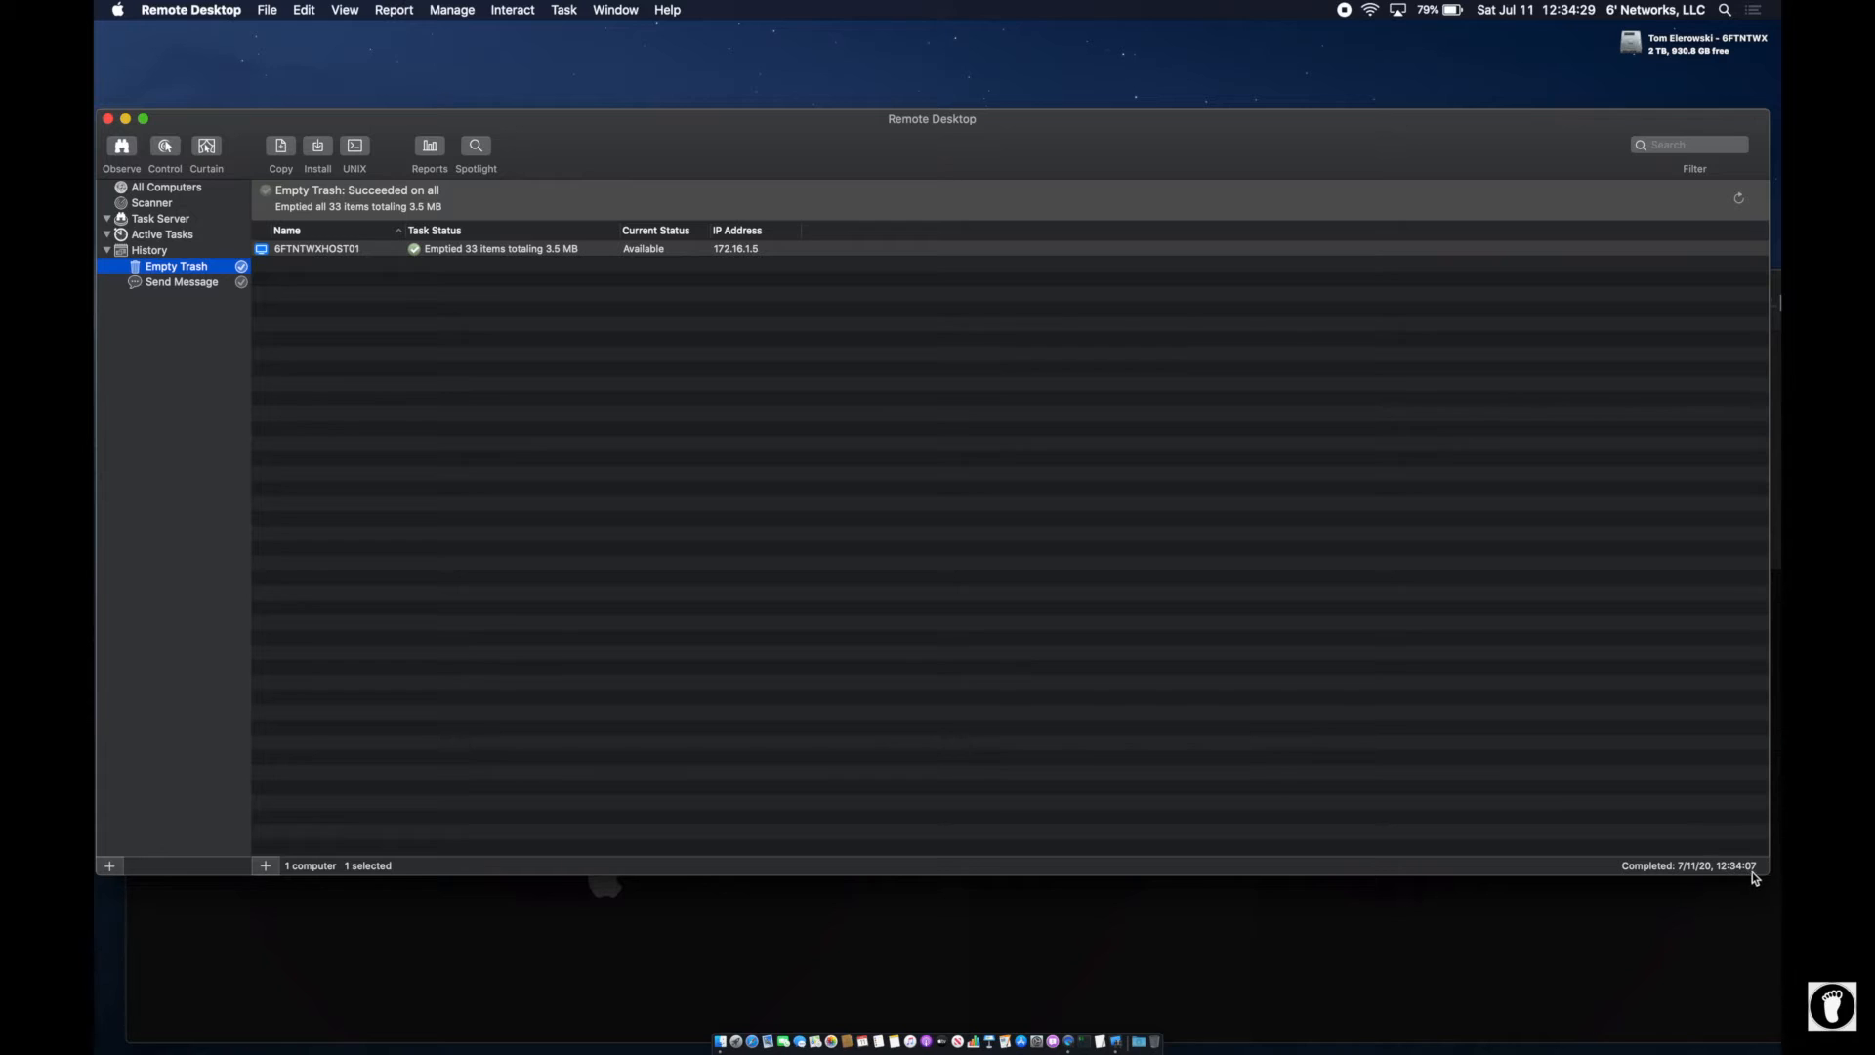
click(204, 278)
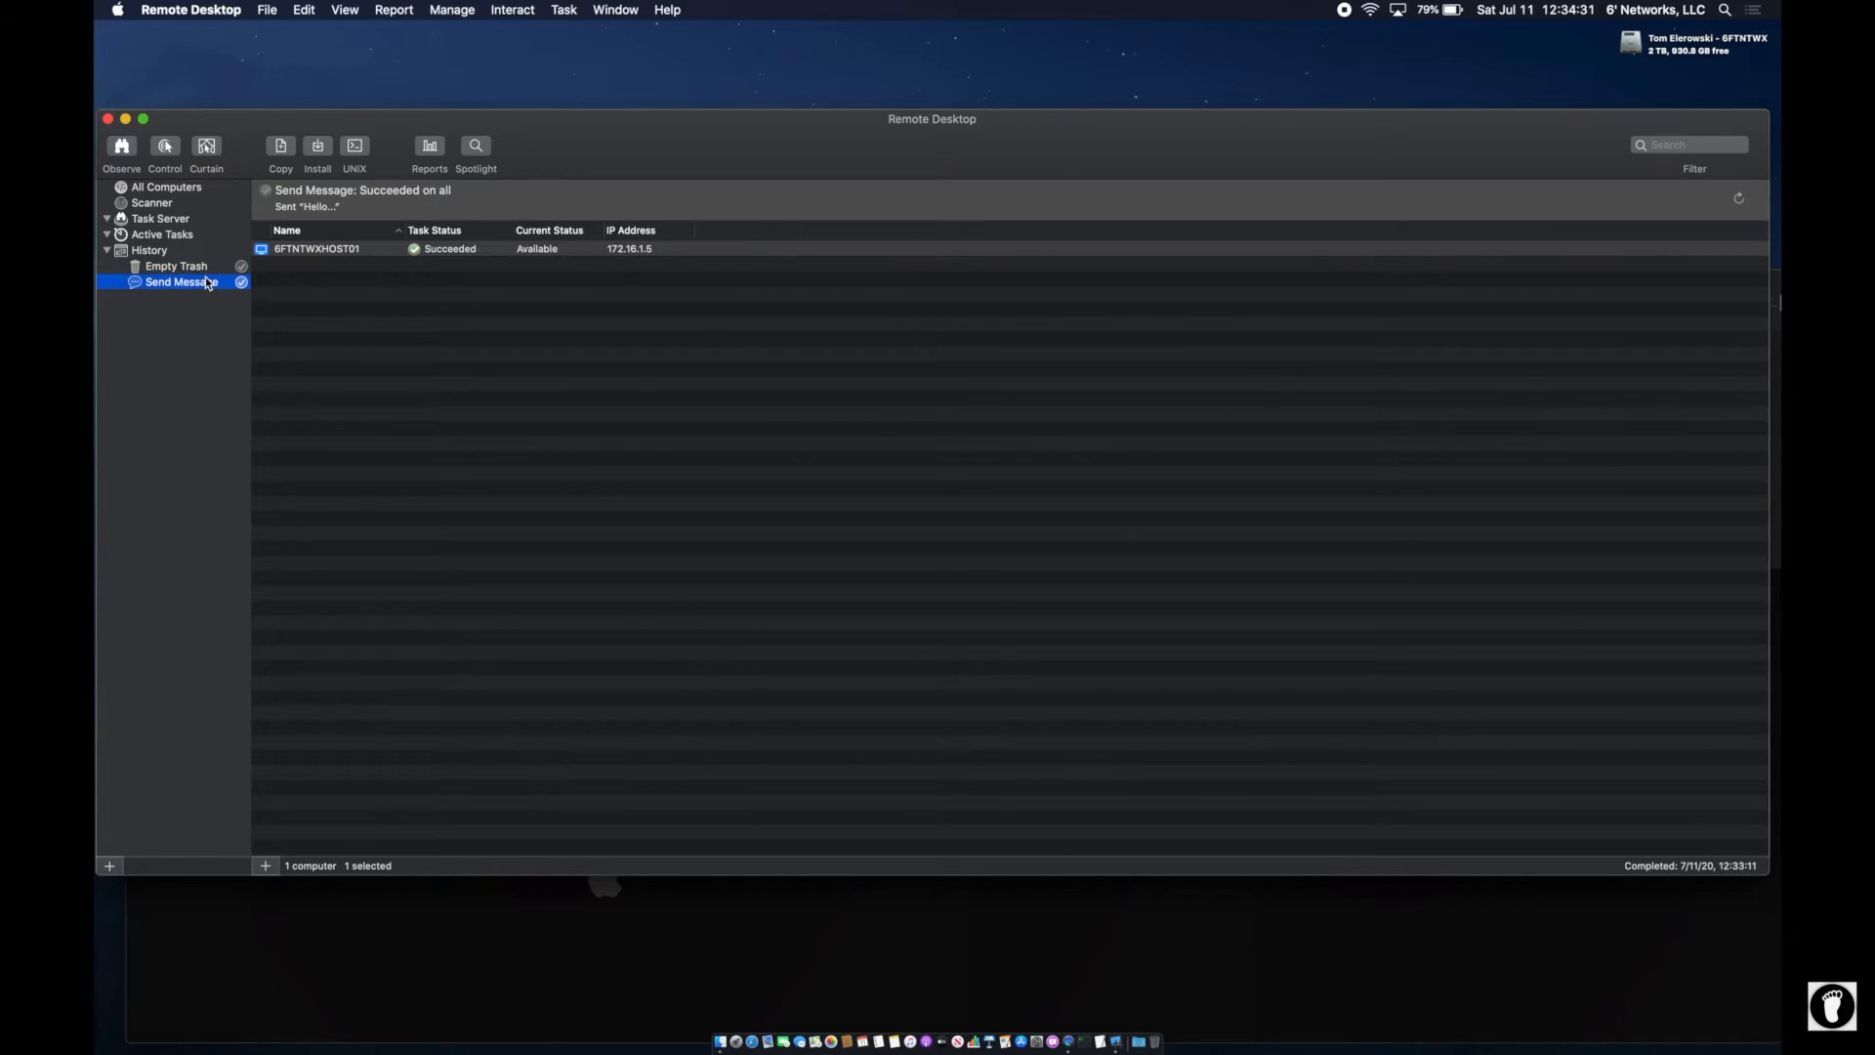
click(204, 272)
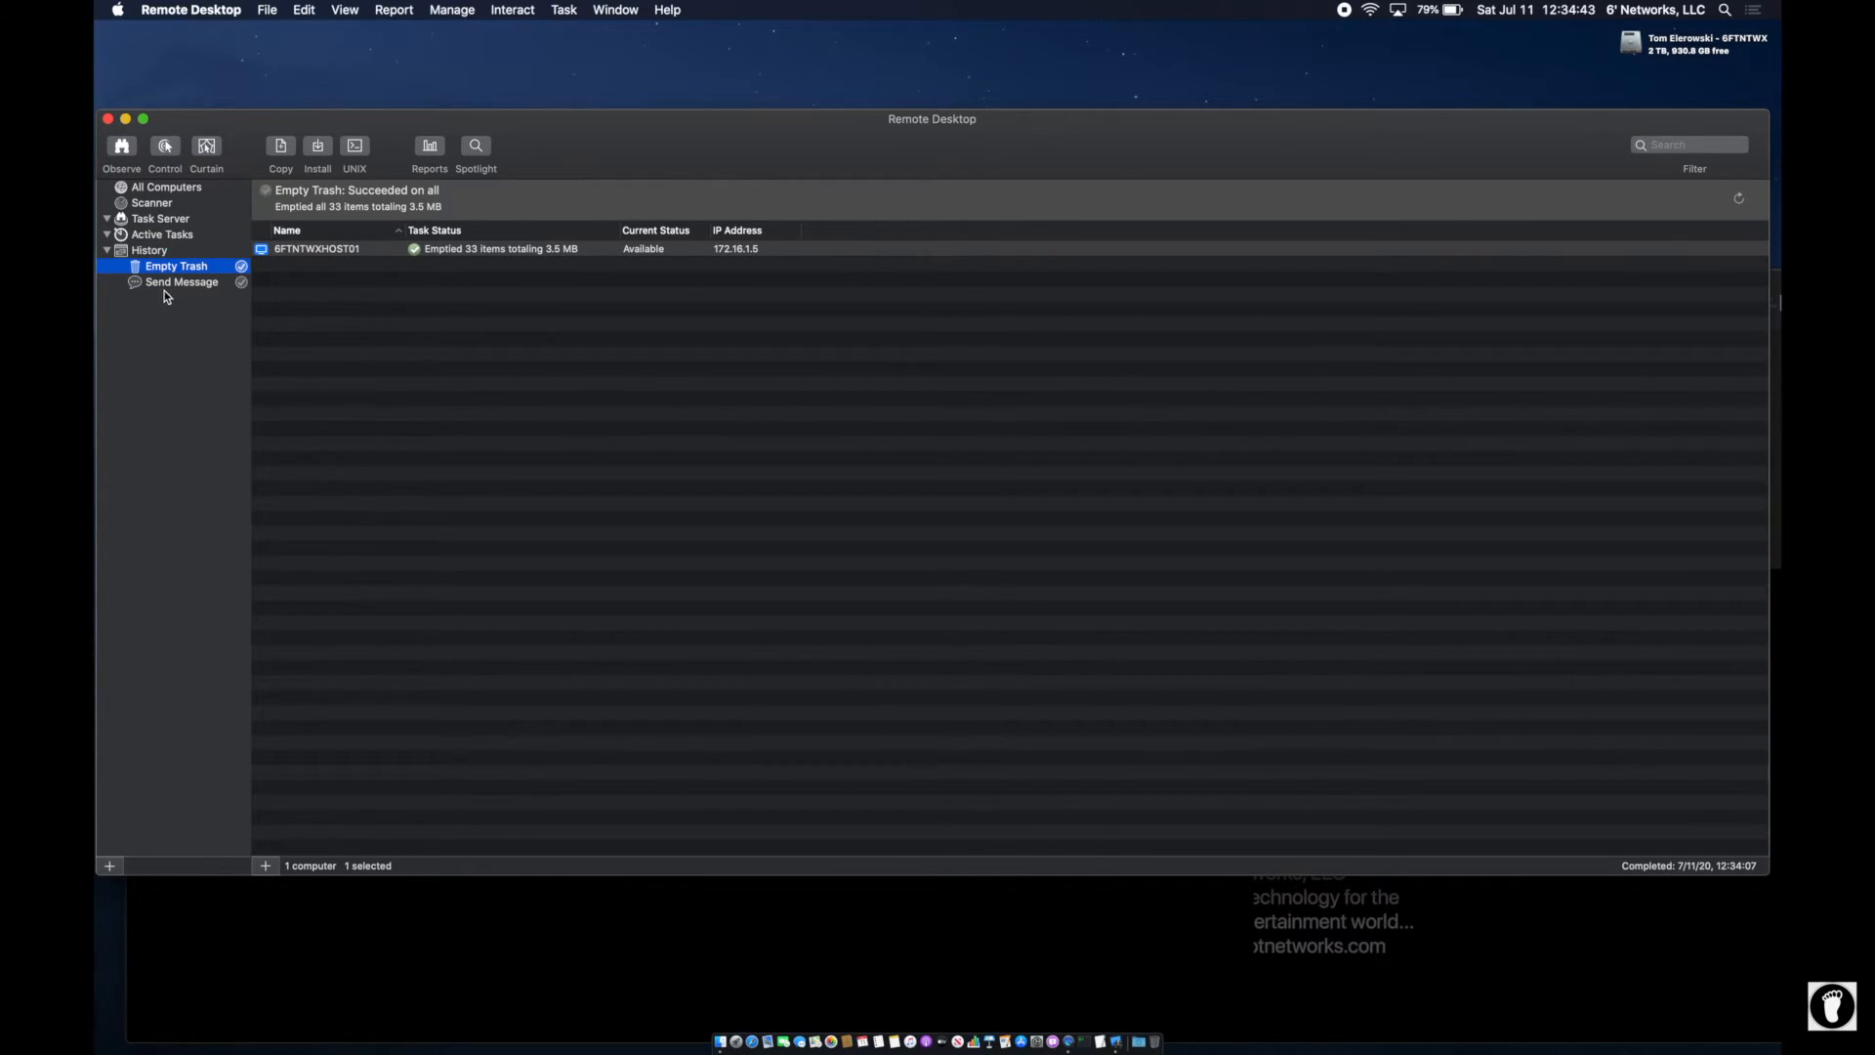
- Return to the 6FTNTWXHOST01 window, view the overview of the Change Client Settings assistant, and close the assistant
click(466, 982)
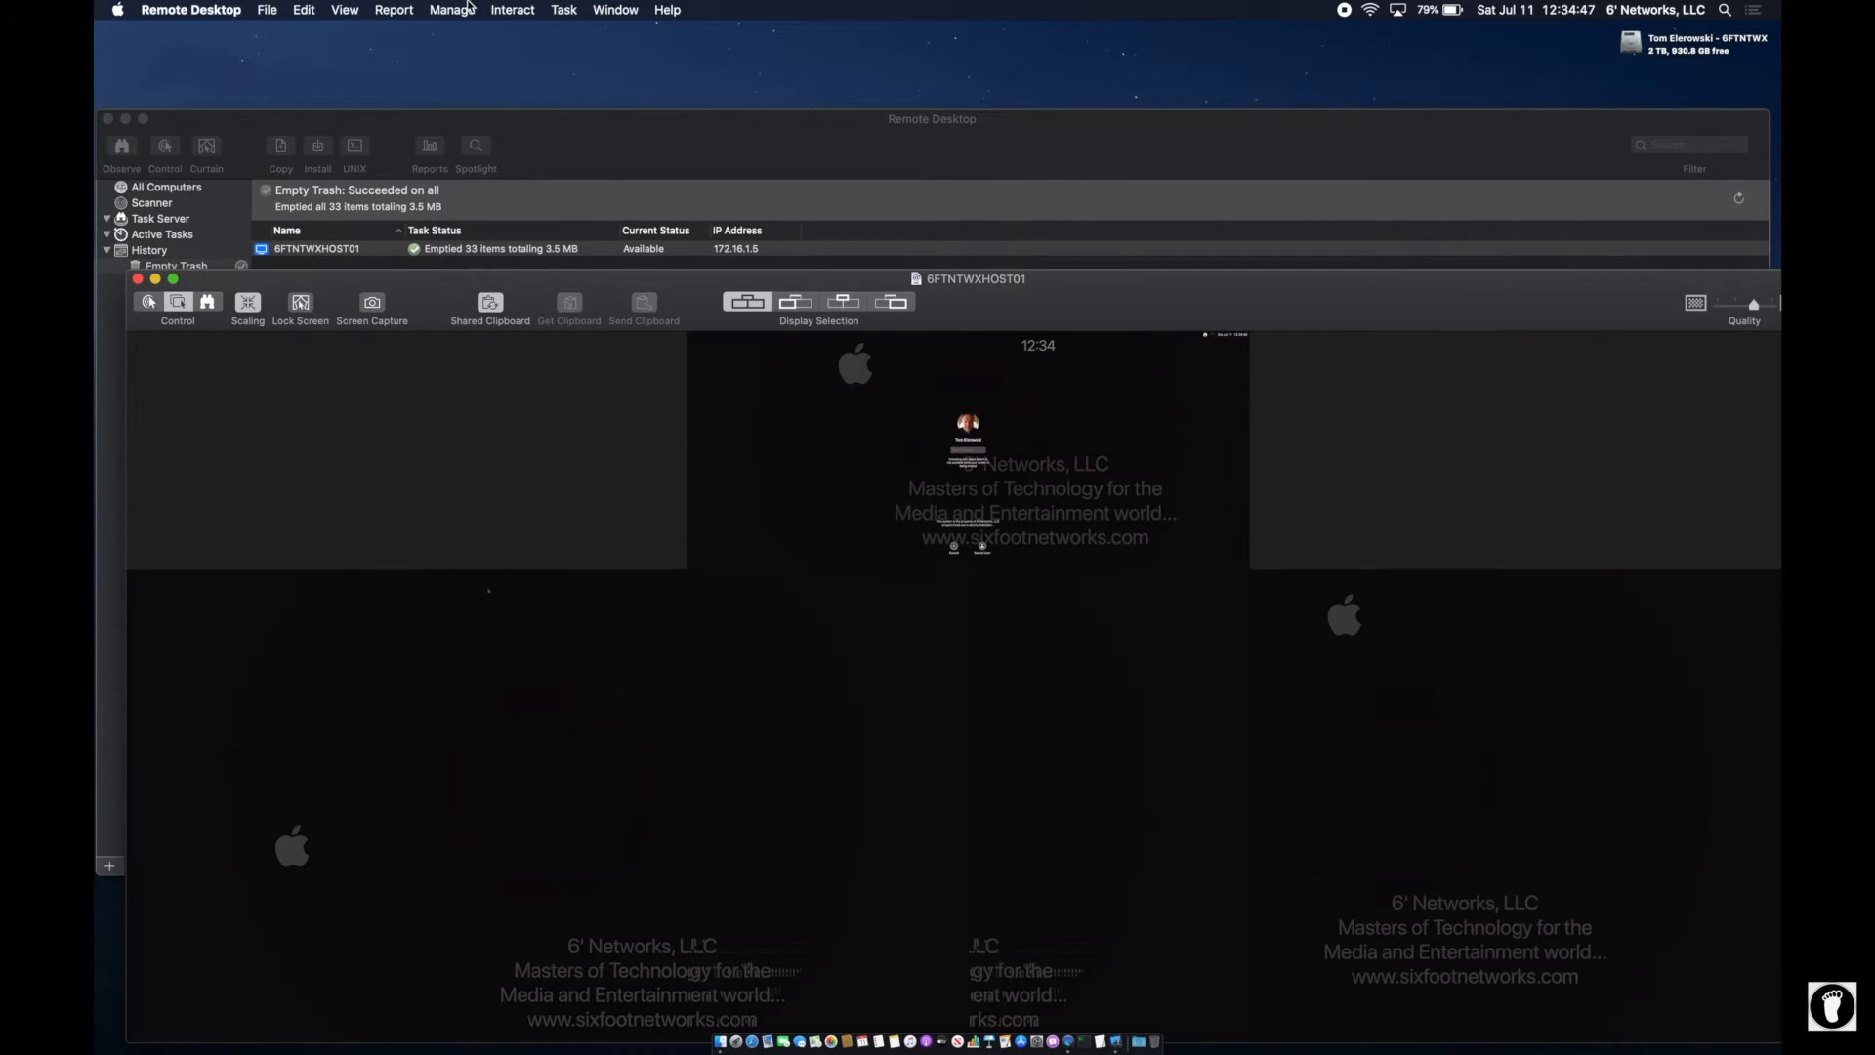
click(469, 8)
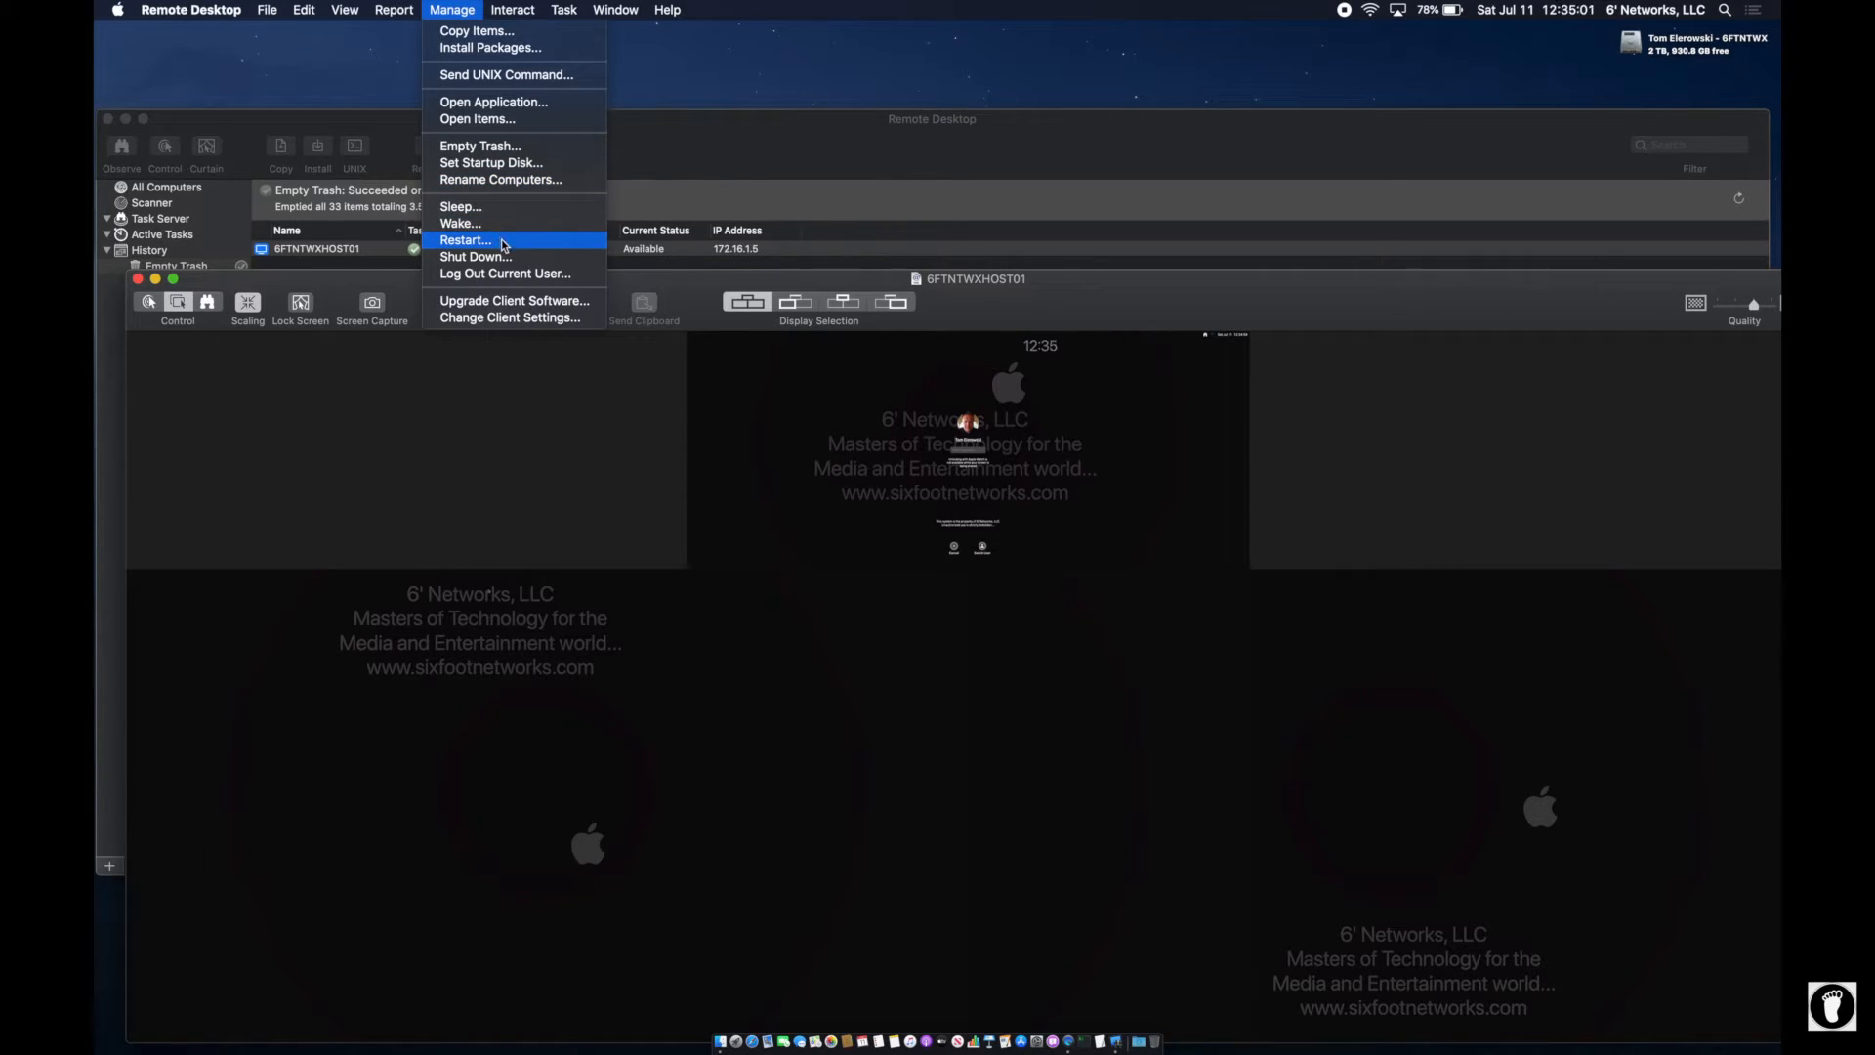
click(493, 305)
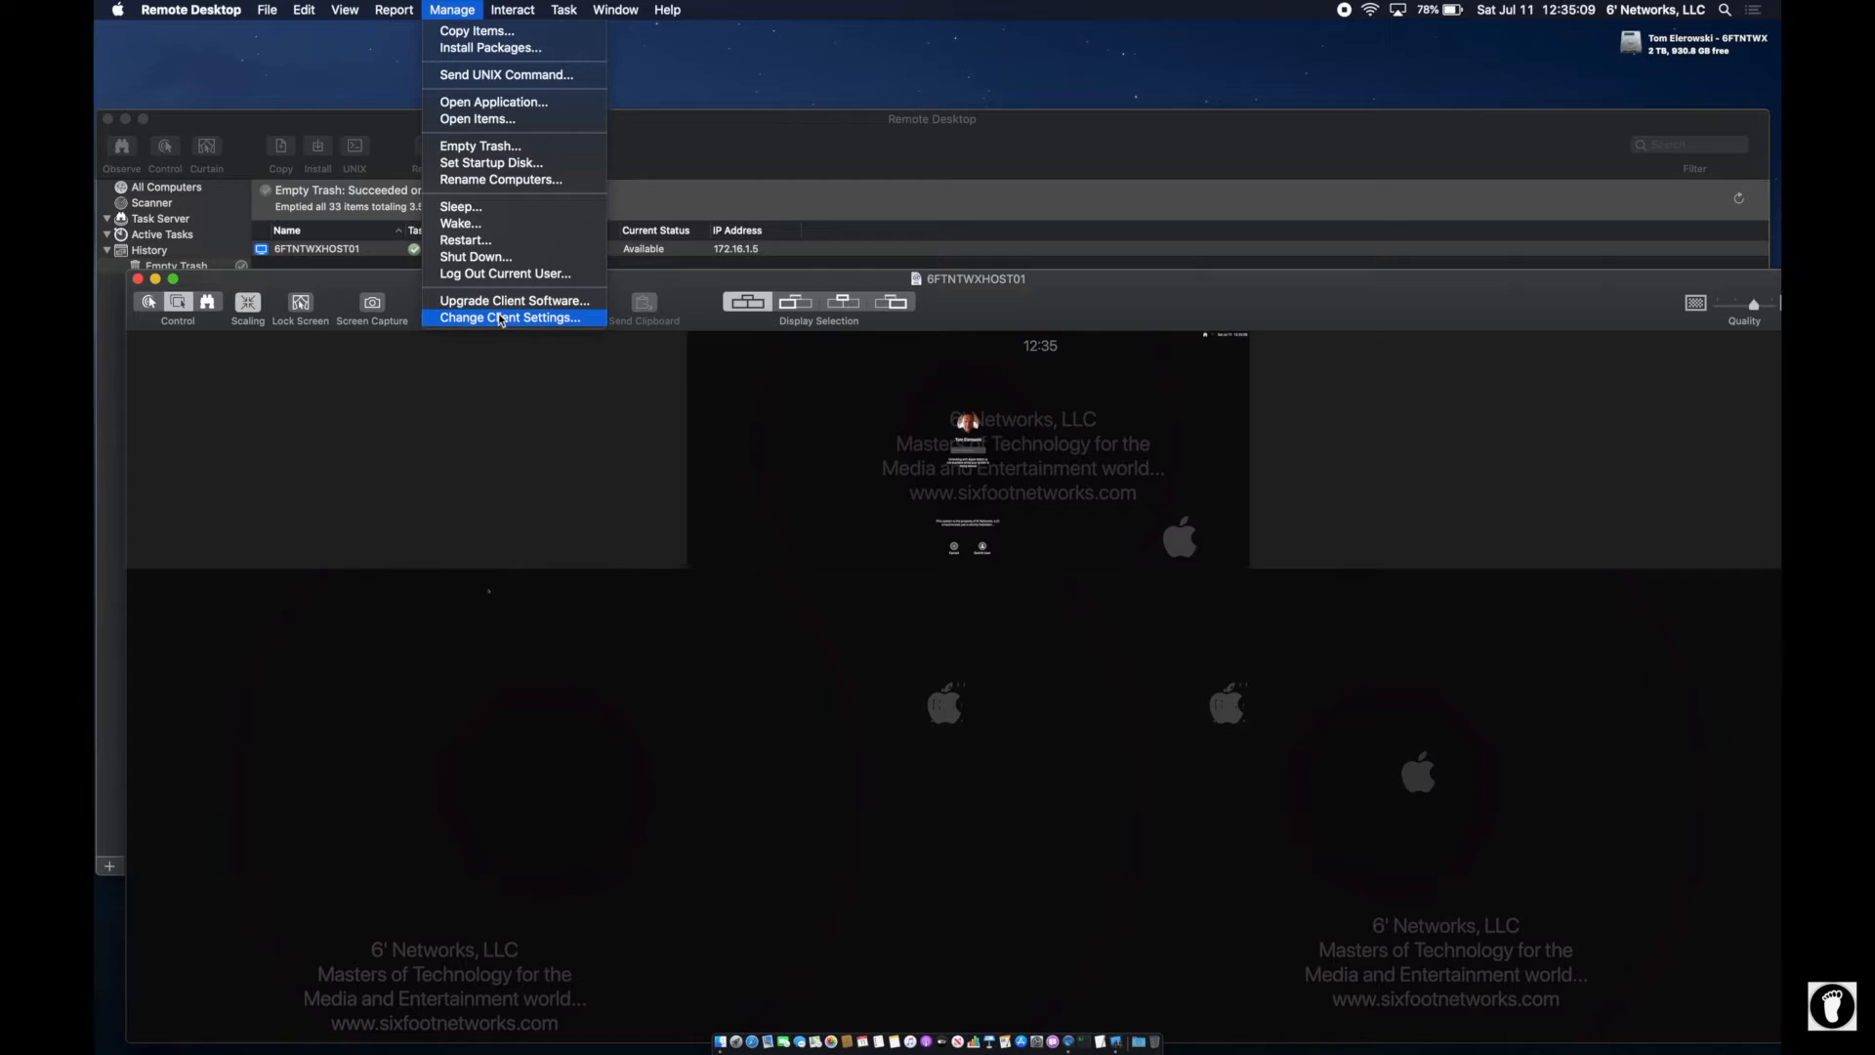
click(501, 319)
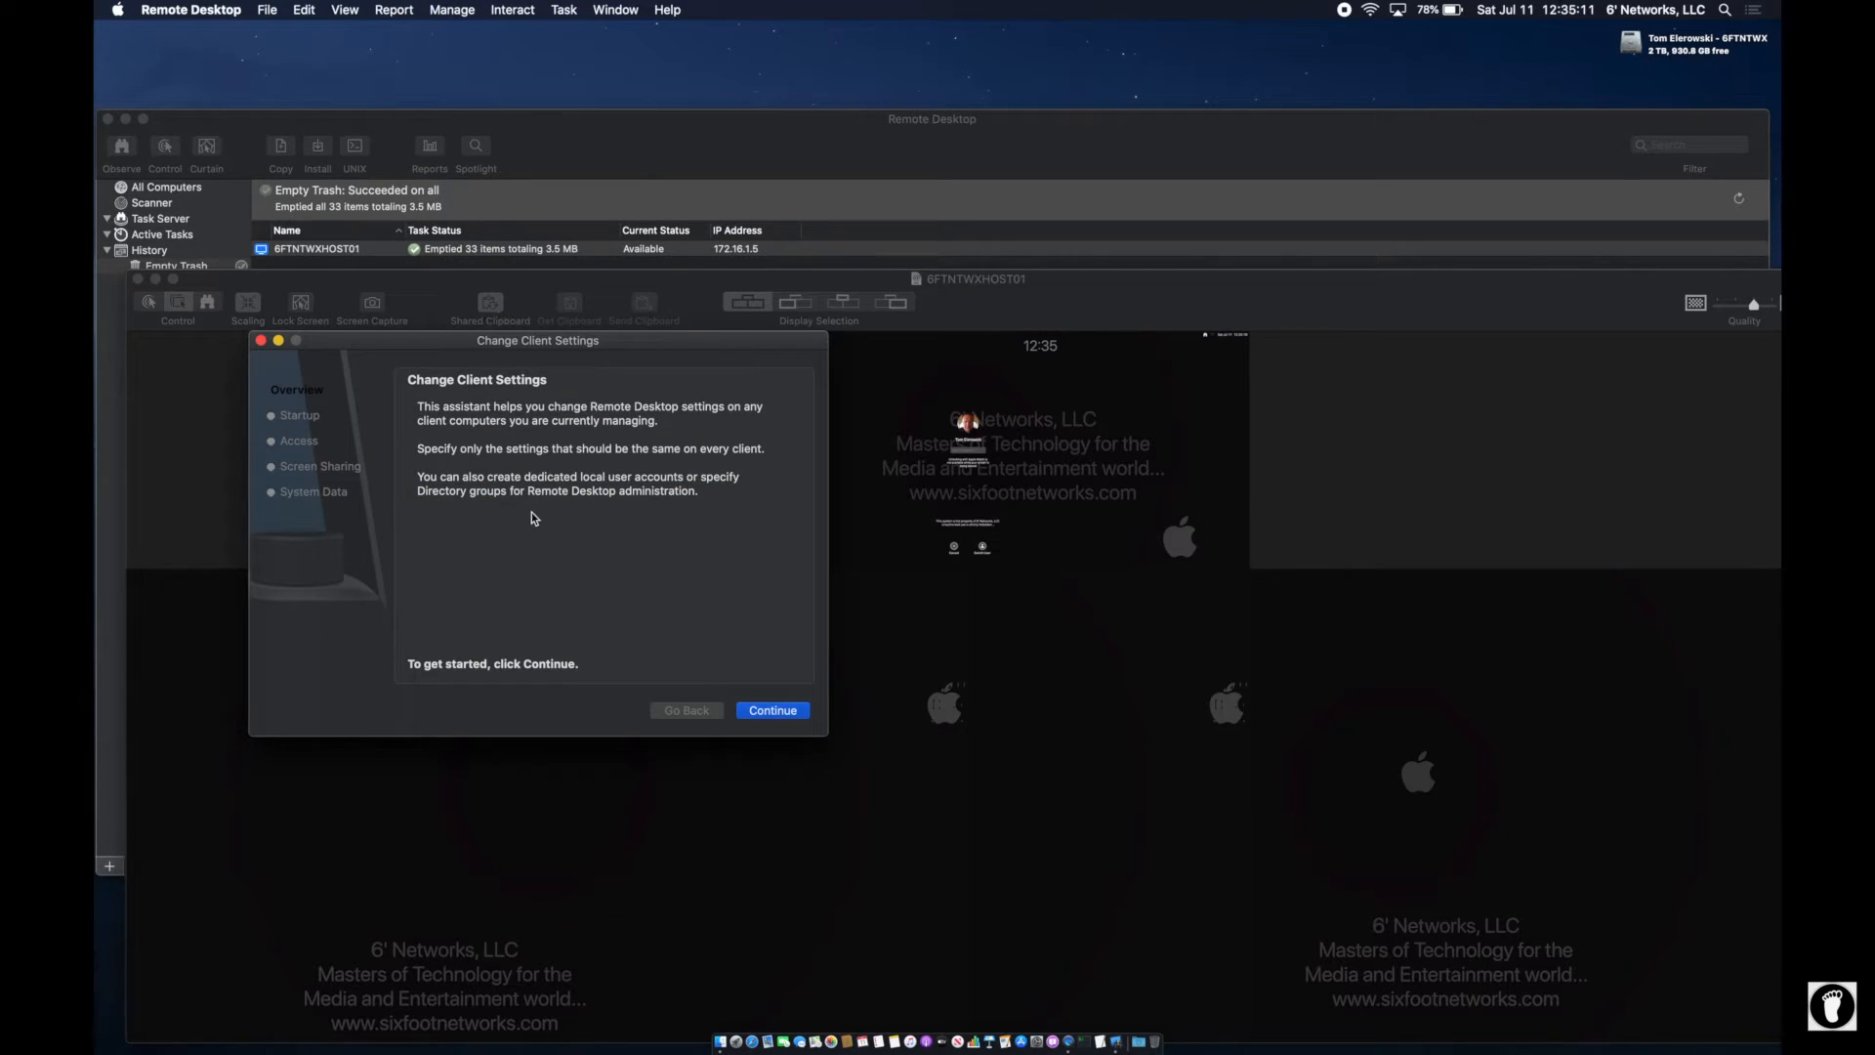
click(259, 340)
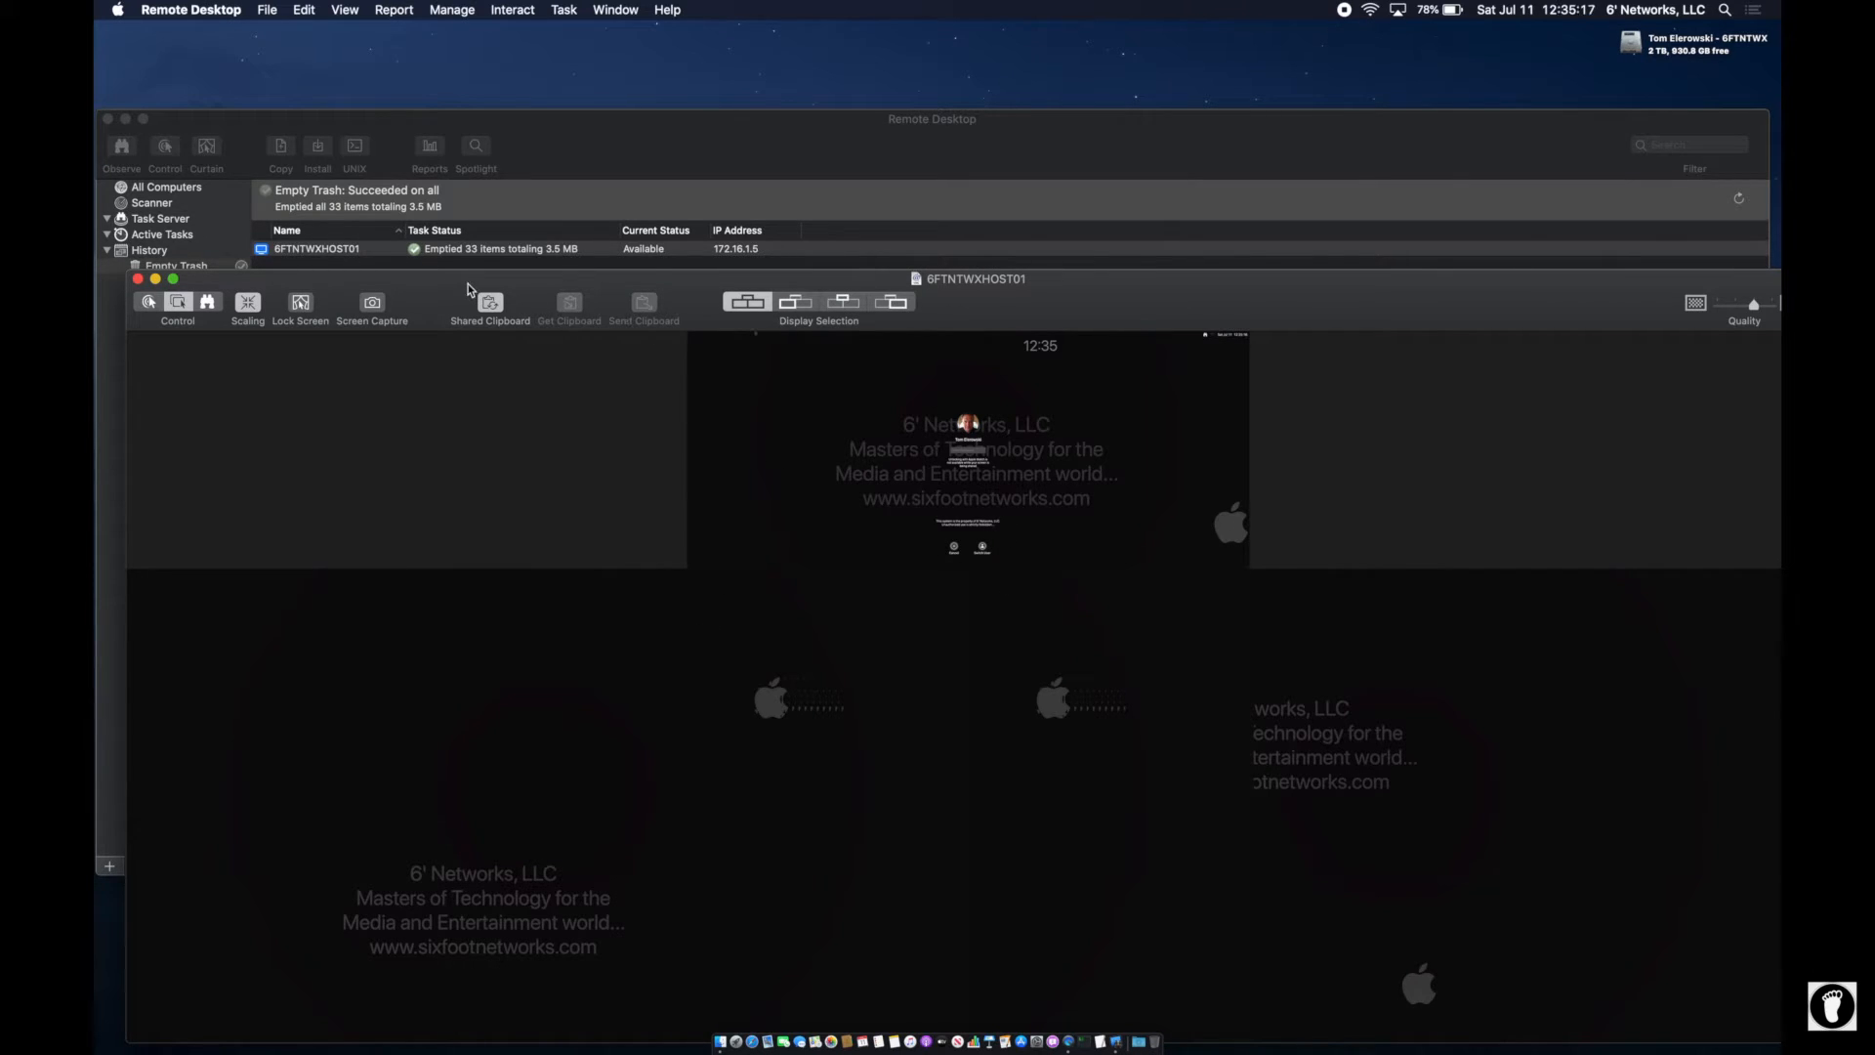
- Move the 6FTNTWXHOST01 control window up over the main window and turn off its shared clipboard
drag(444, 285, 411, 121)
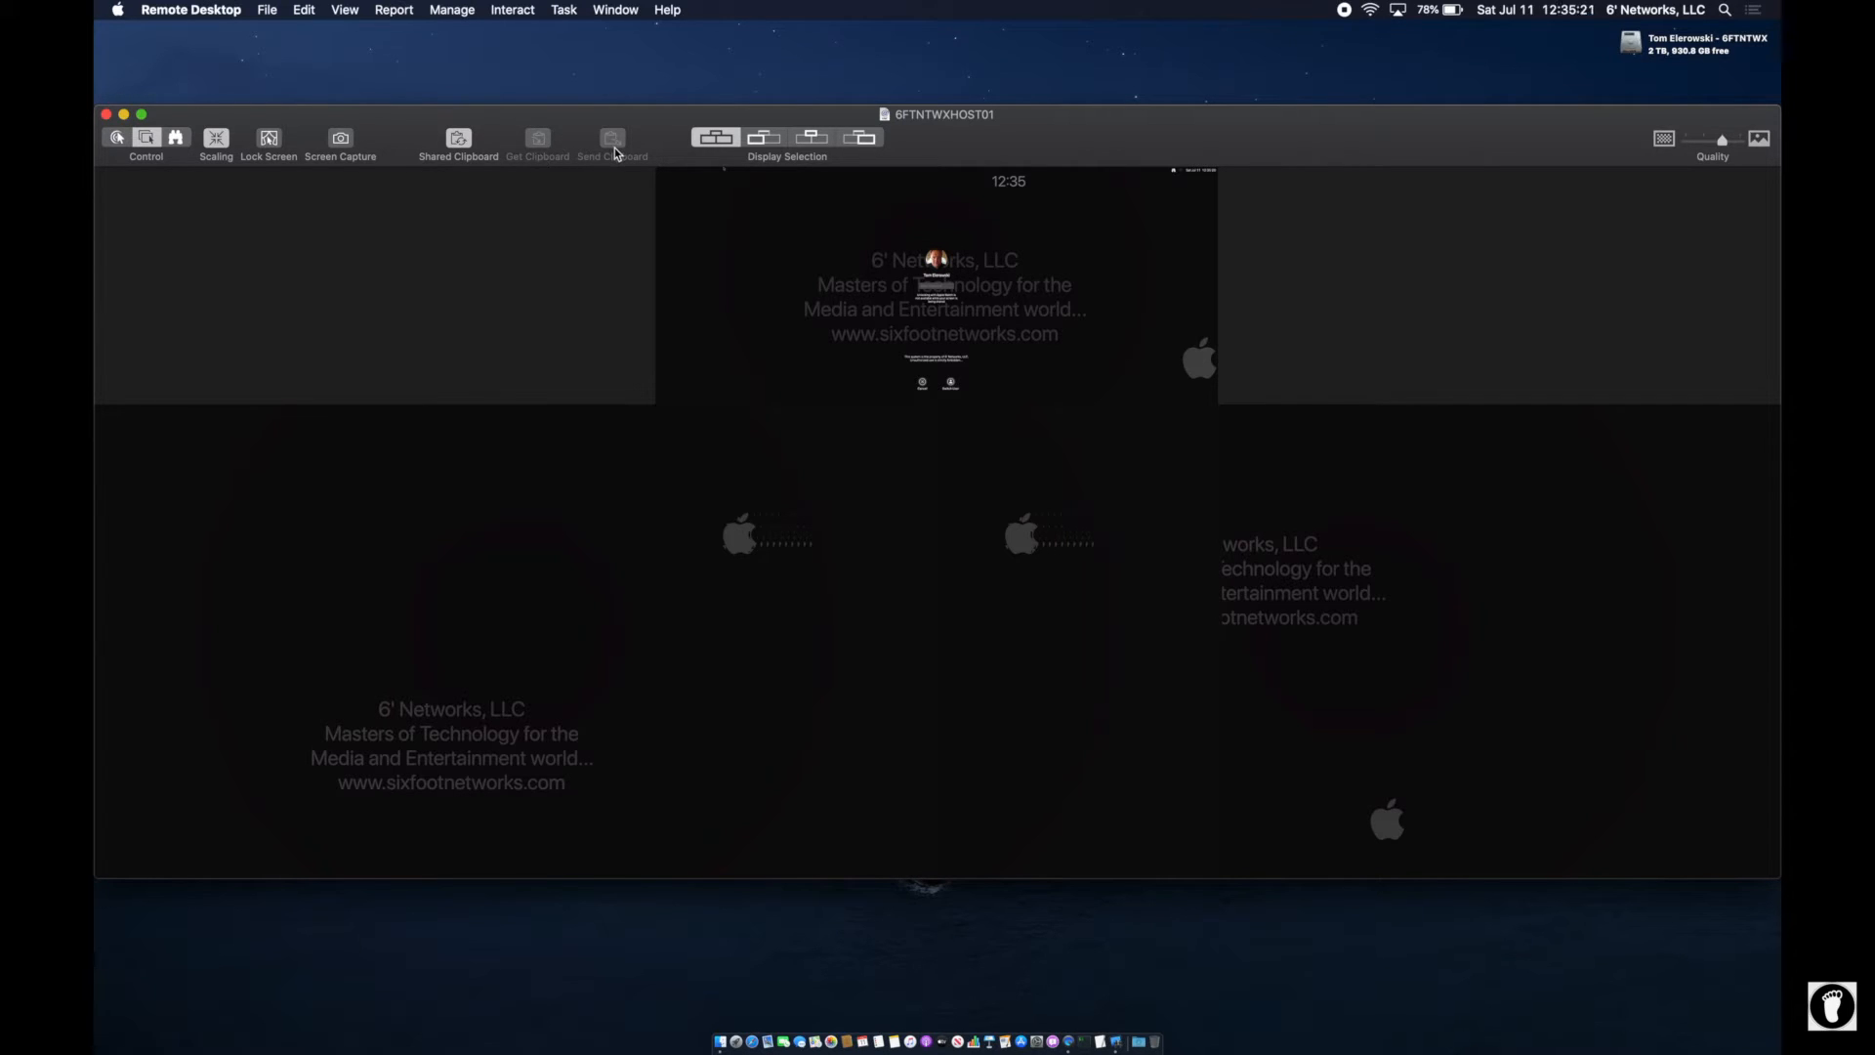
click(457, 141)
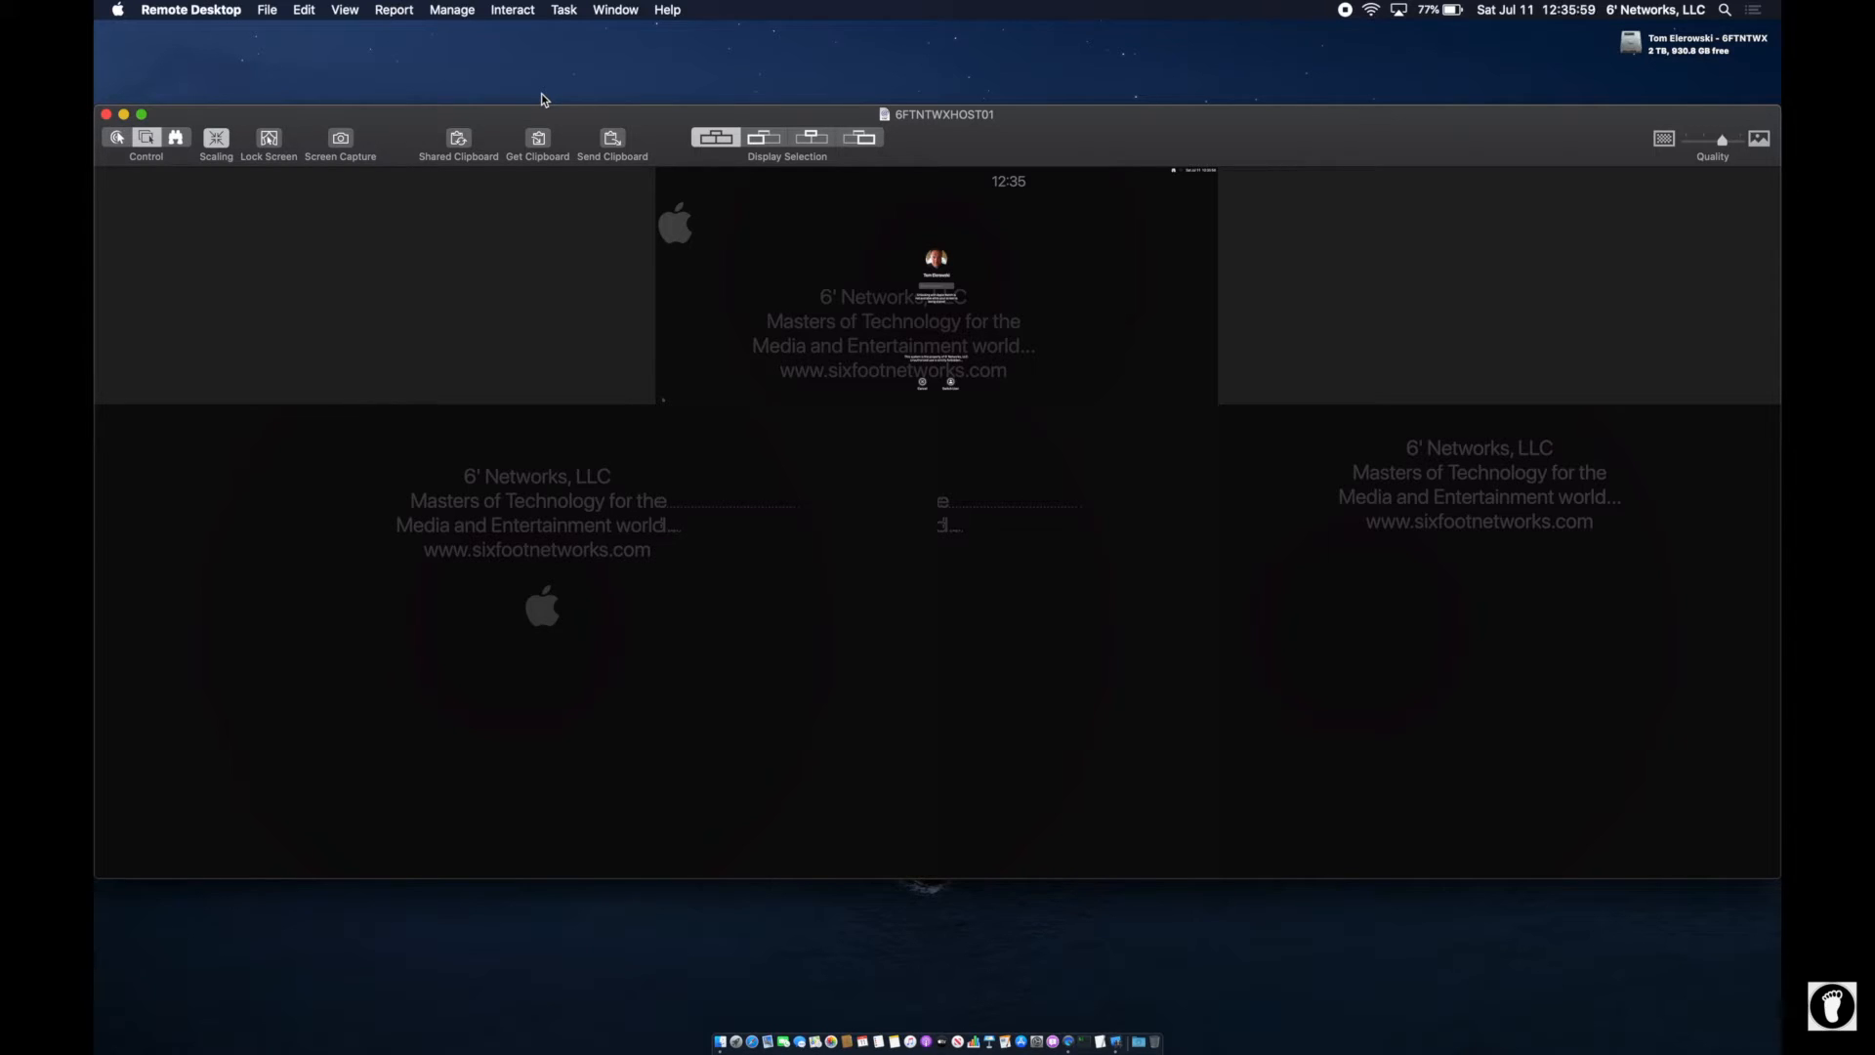
- Run a System Overview Report on 6FTNTWXHOST01 with its report data rebuilt
click(449, 9)
mouse_move(393, 6)
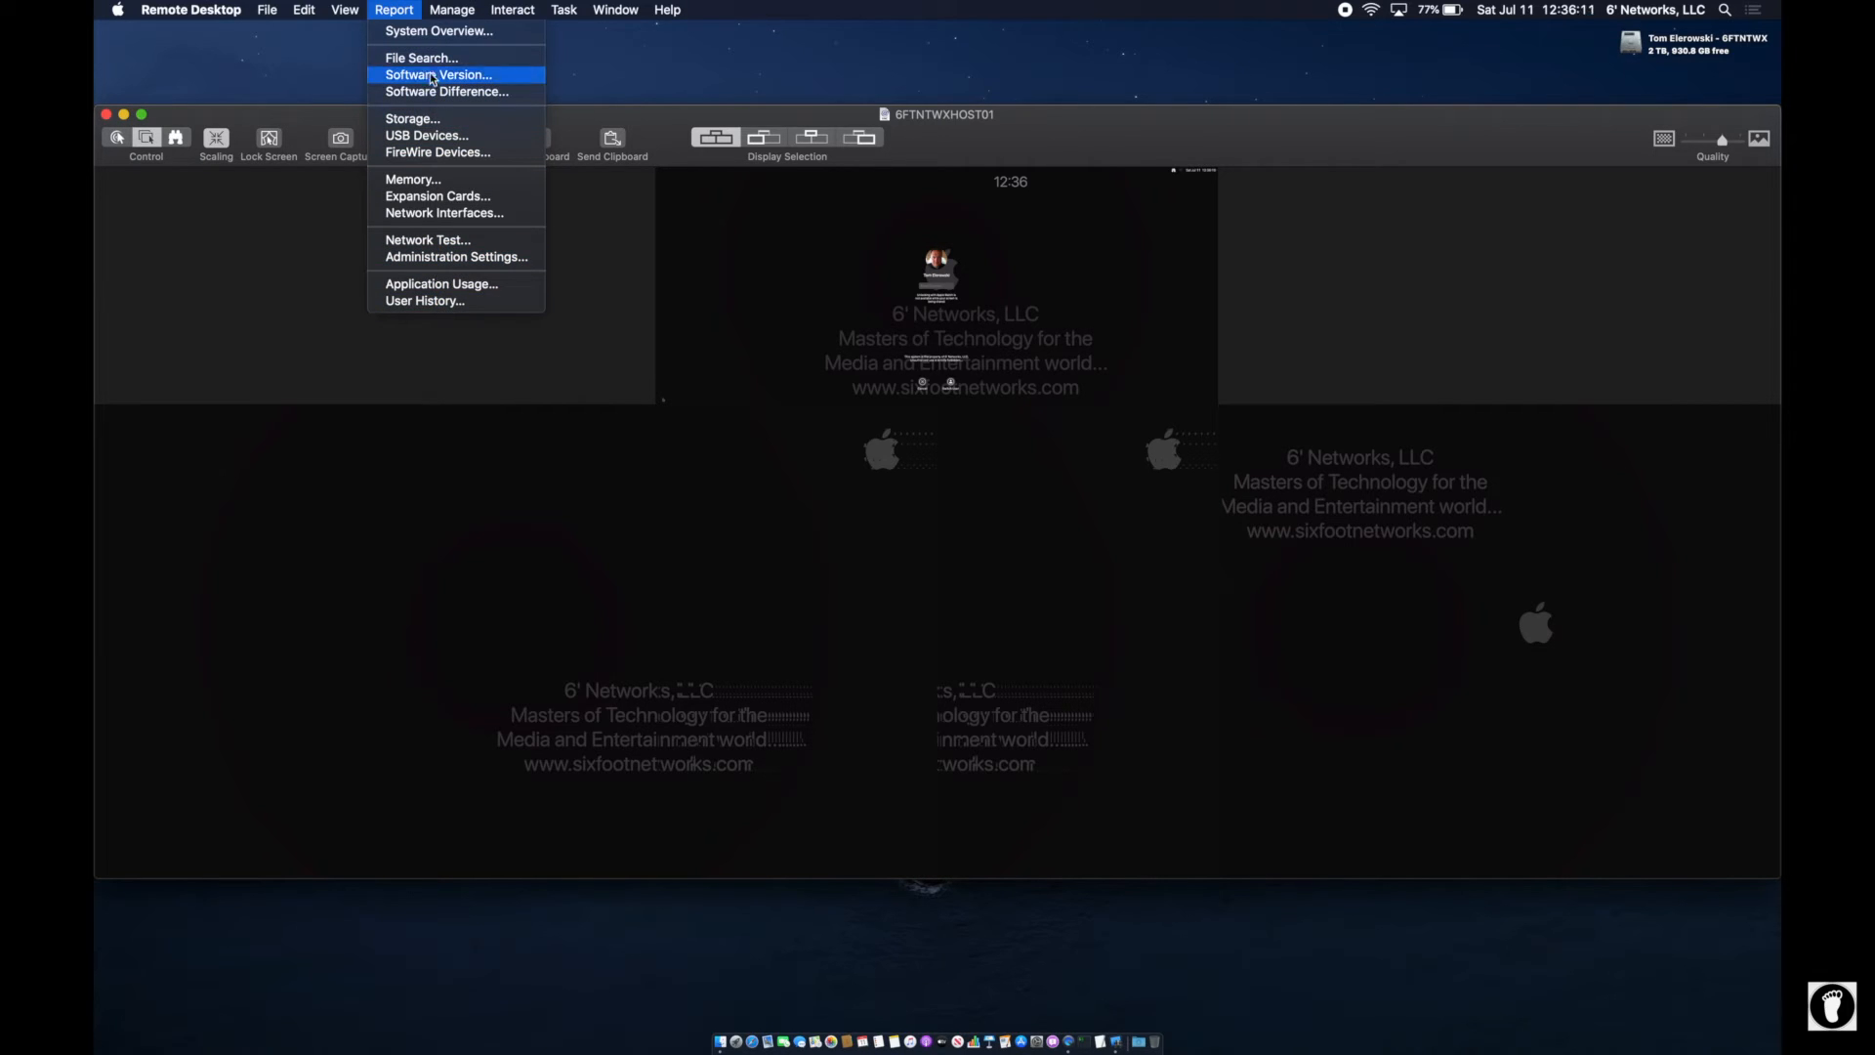
click(430, 33)
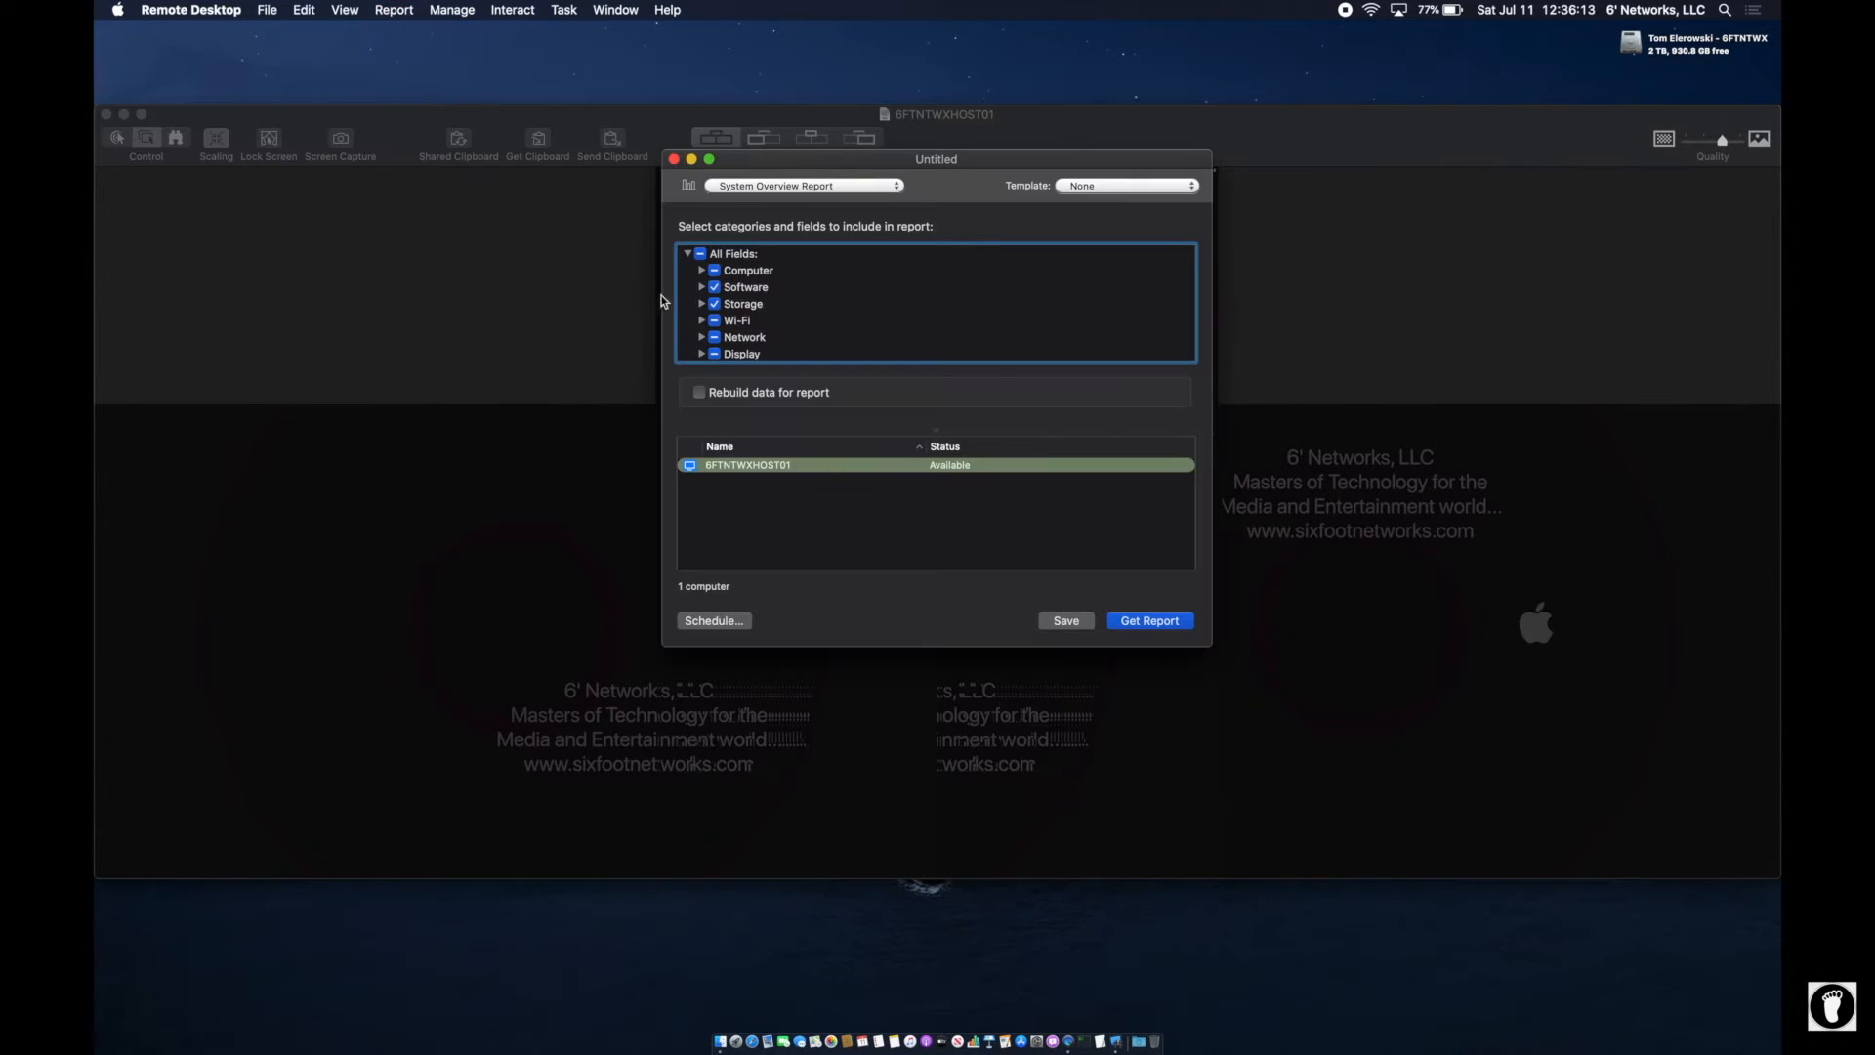
click(722, 398)
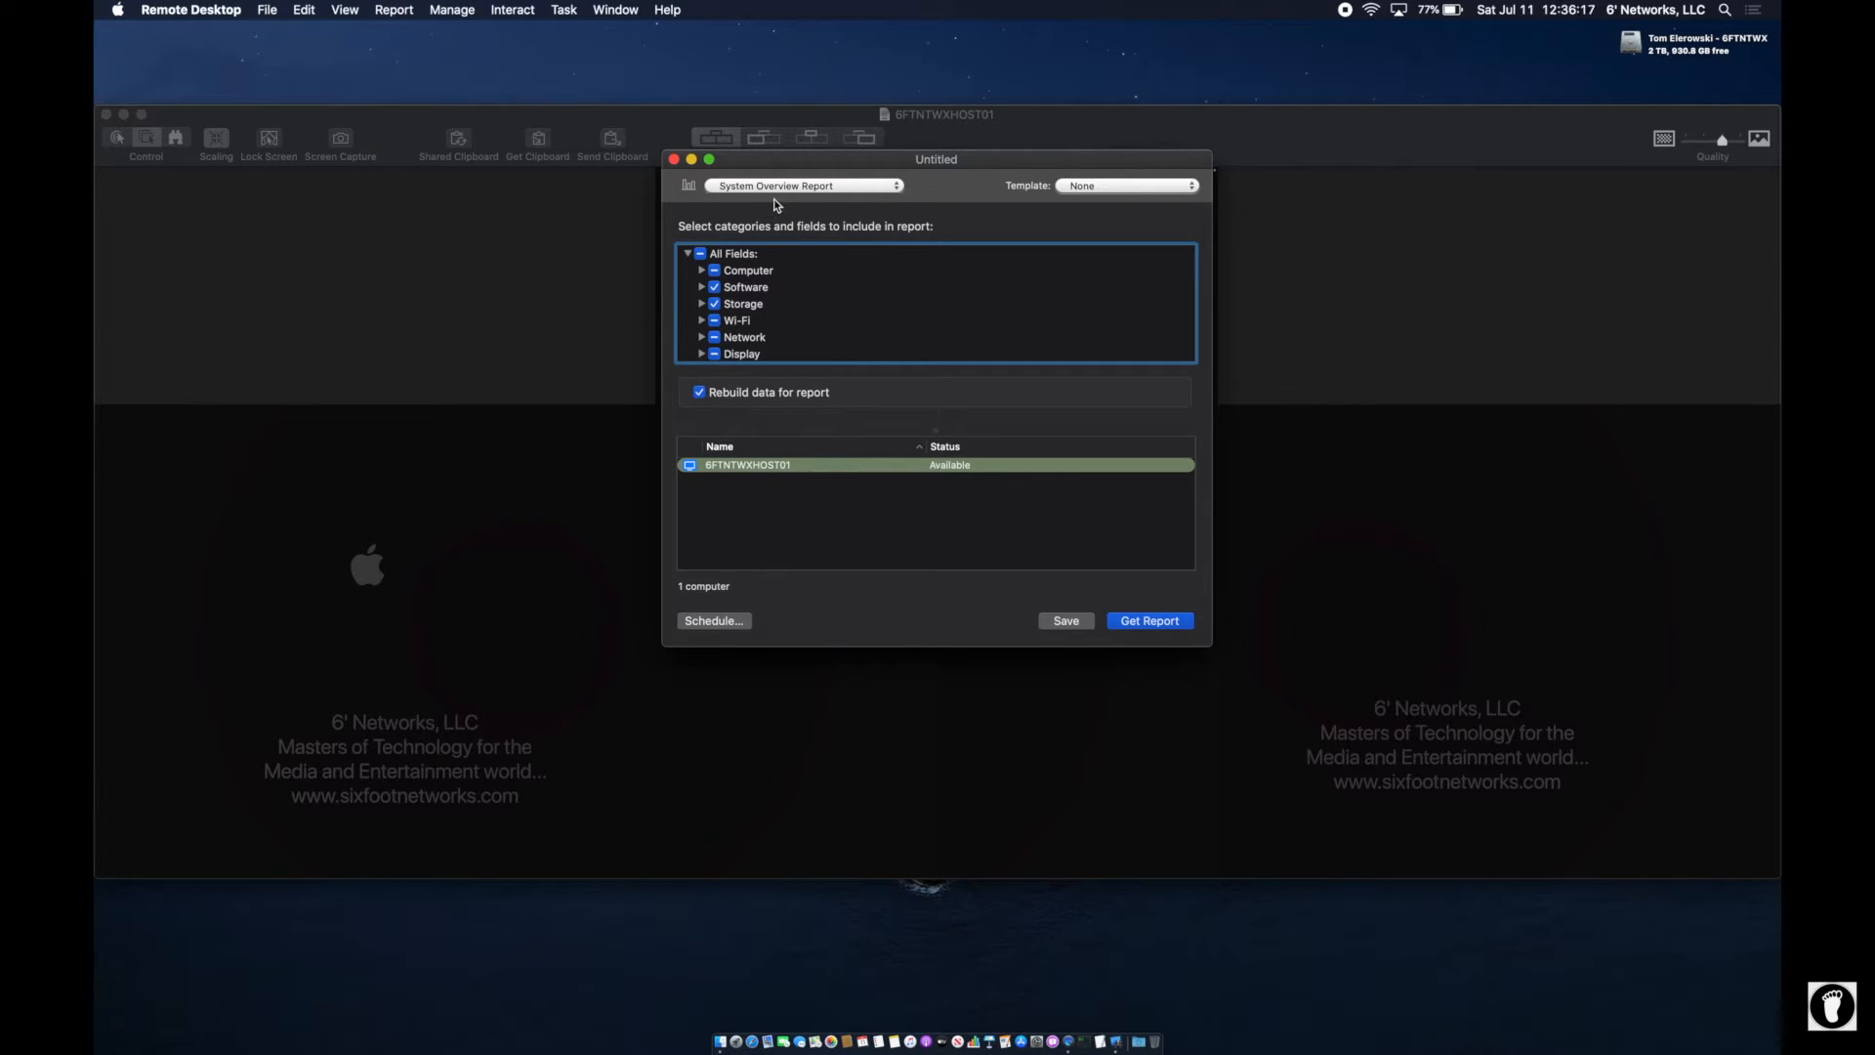
click(1154, 622)
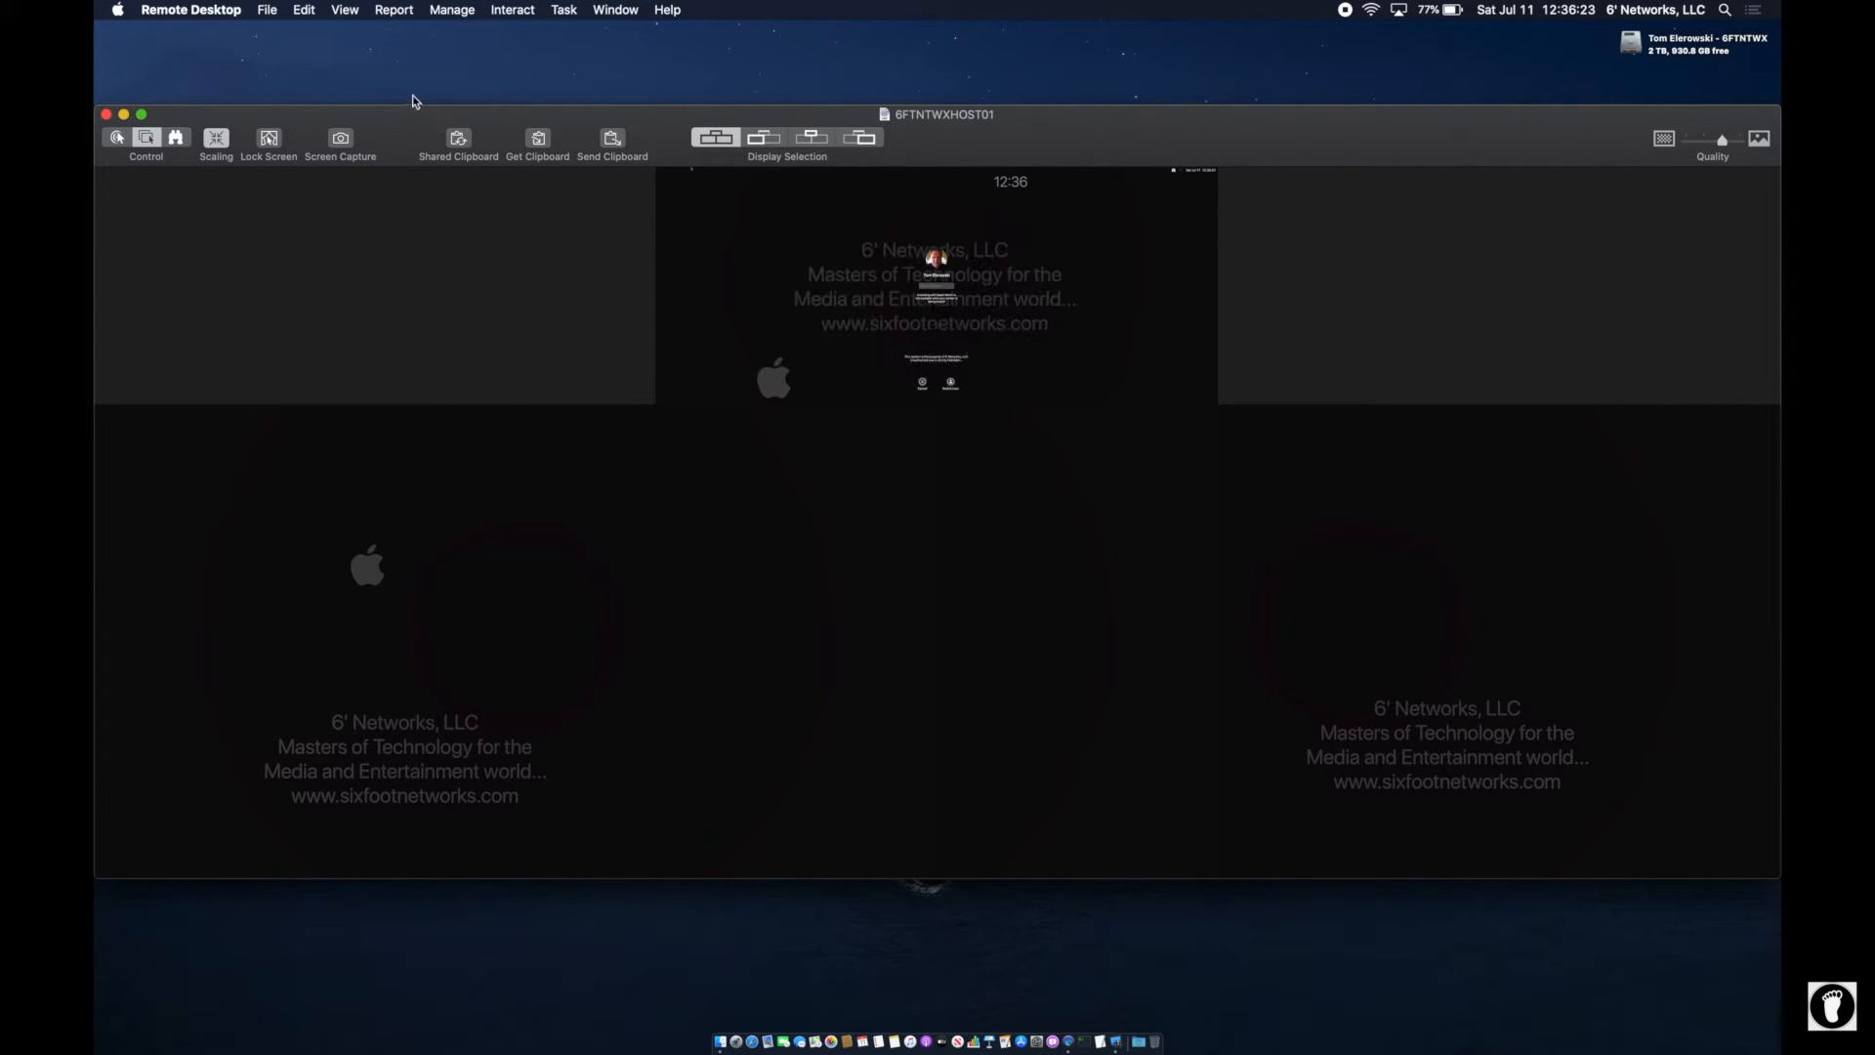
- Close the 6FTNTWXHOST01 control window and widen the Task Status column of the System Overview Report task
click(106, 115)
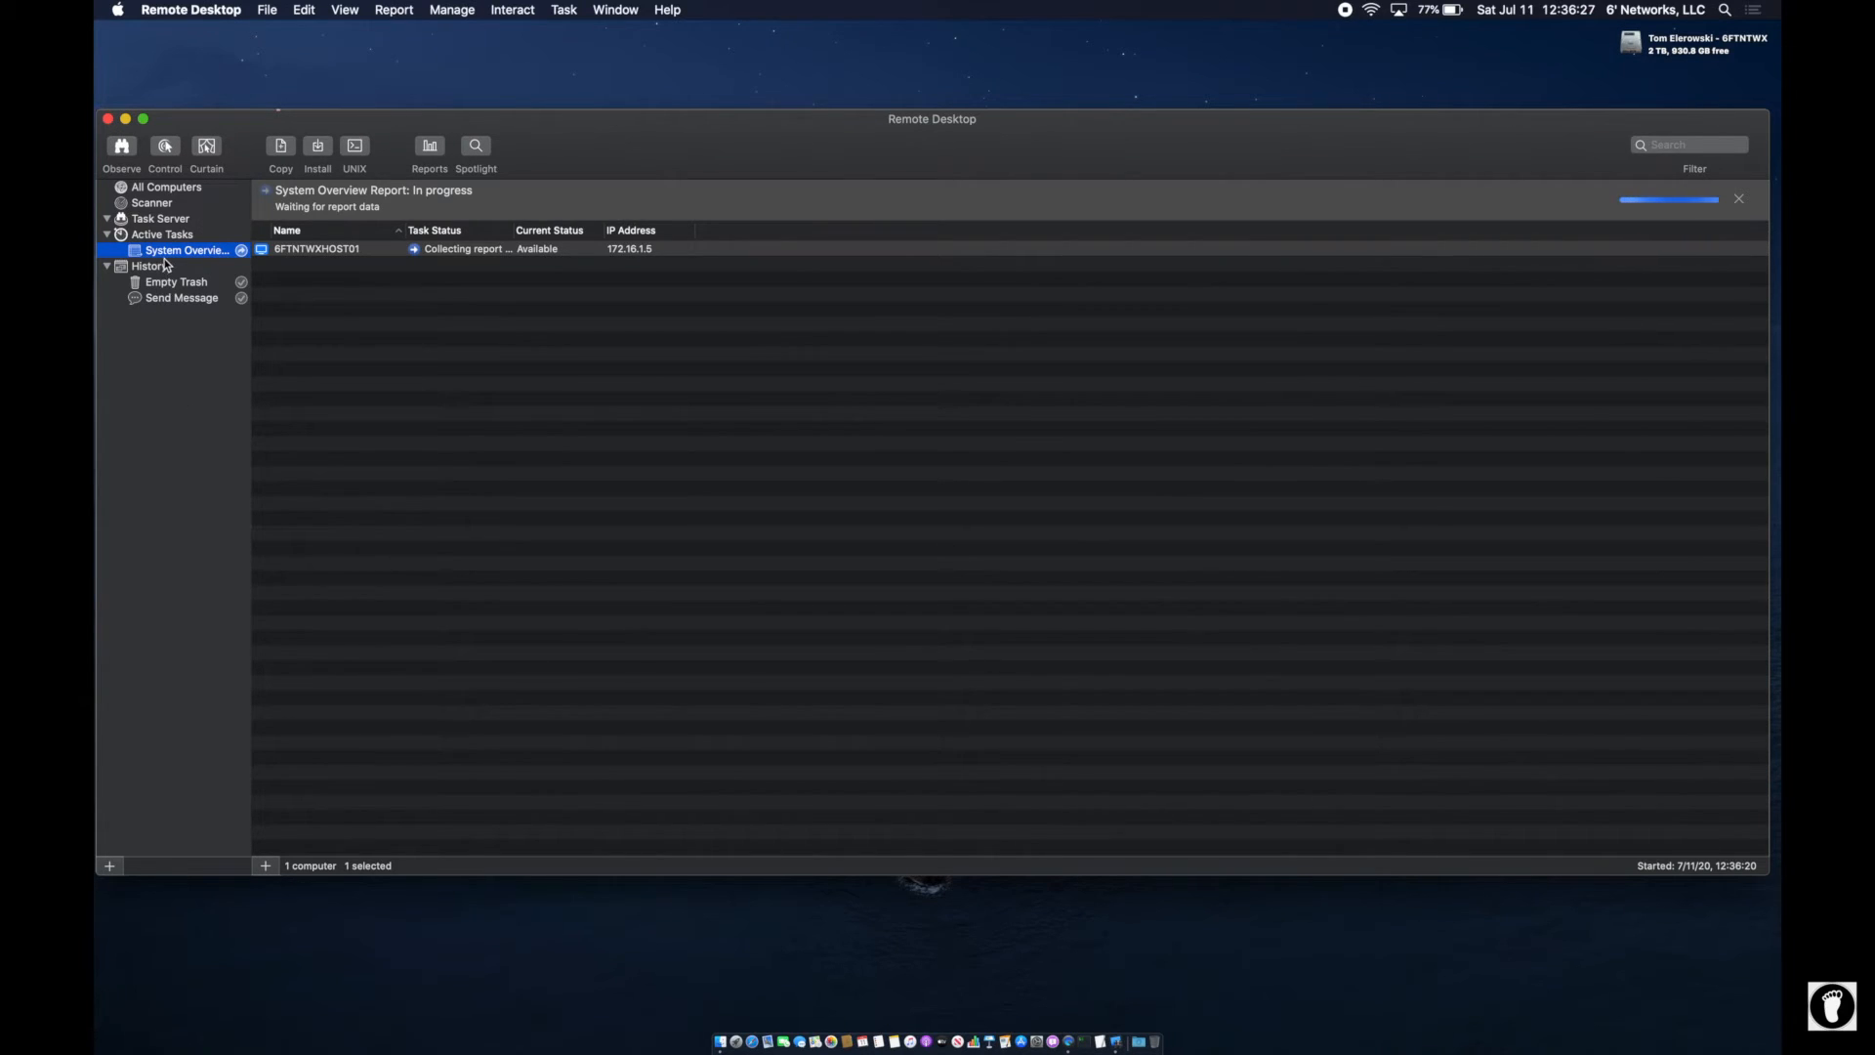
drag(512, 230, 604, 230)
click(447, 252)
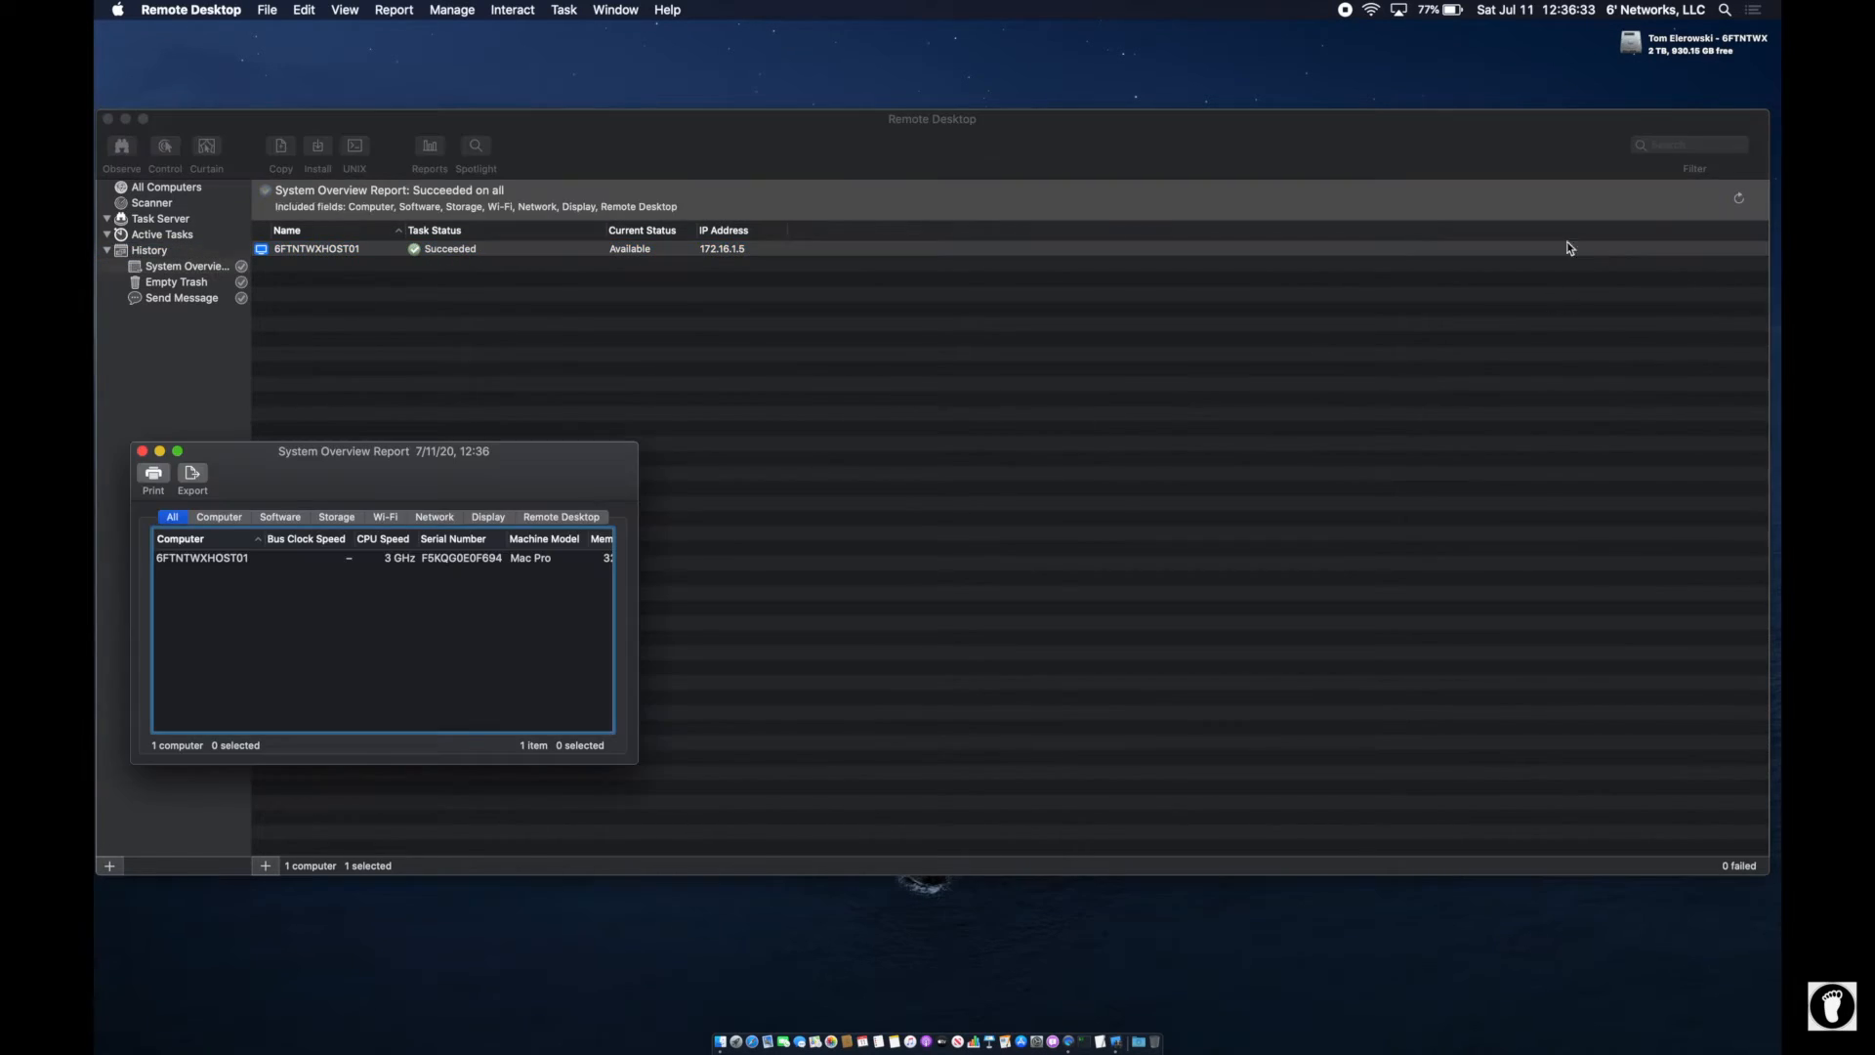
- Enlarge the System Overview Report window, widen its Monitor Resolution column, and review all columns through Date Collected
drag(221, 472, 220, 192)
drag(619, 473, 1548, 695)
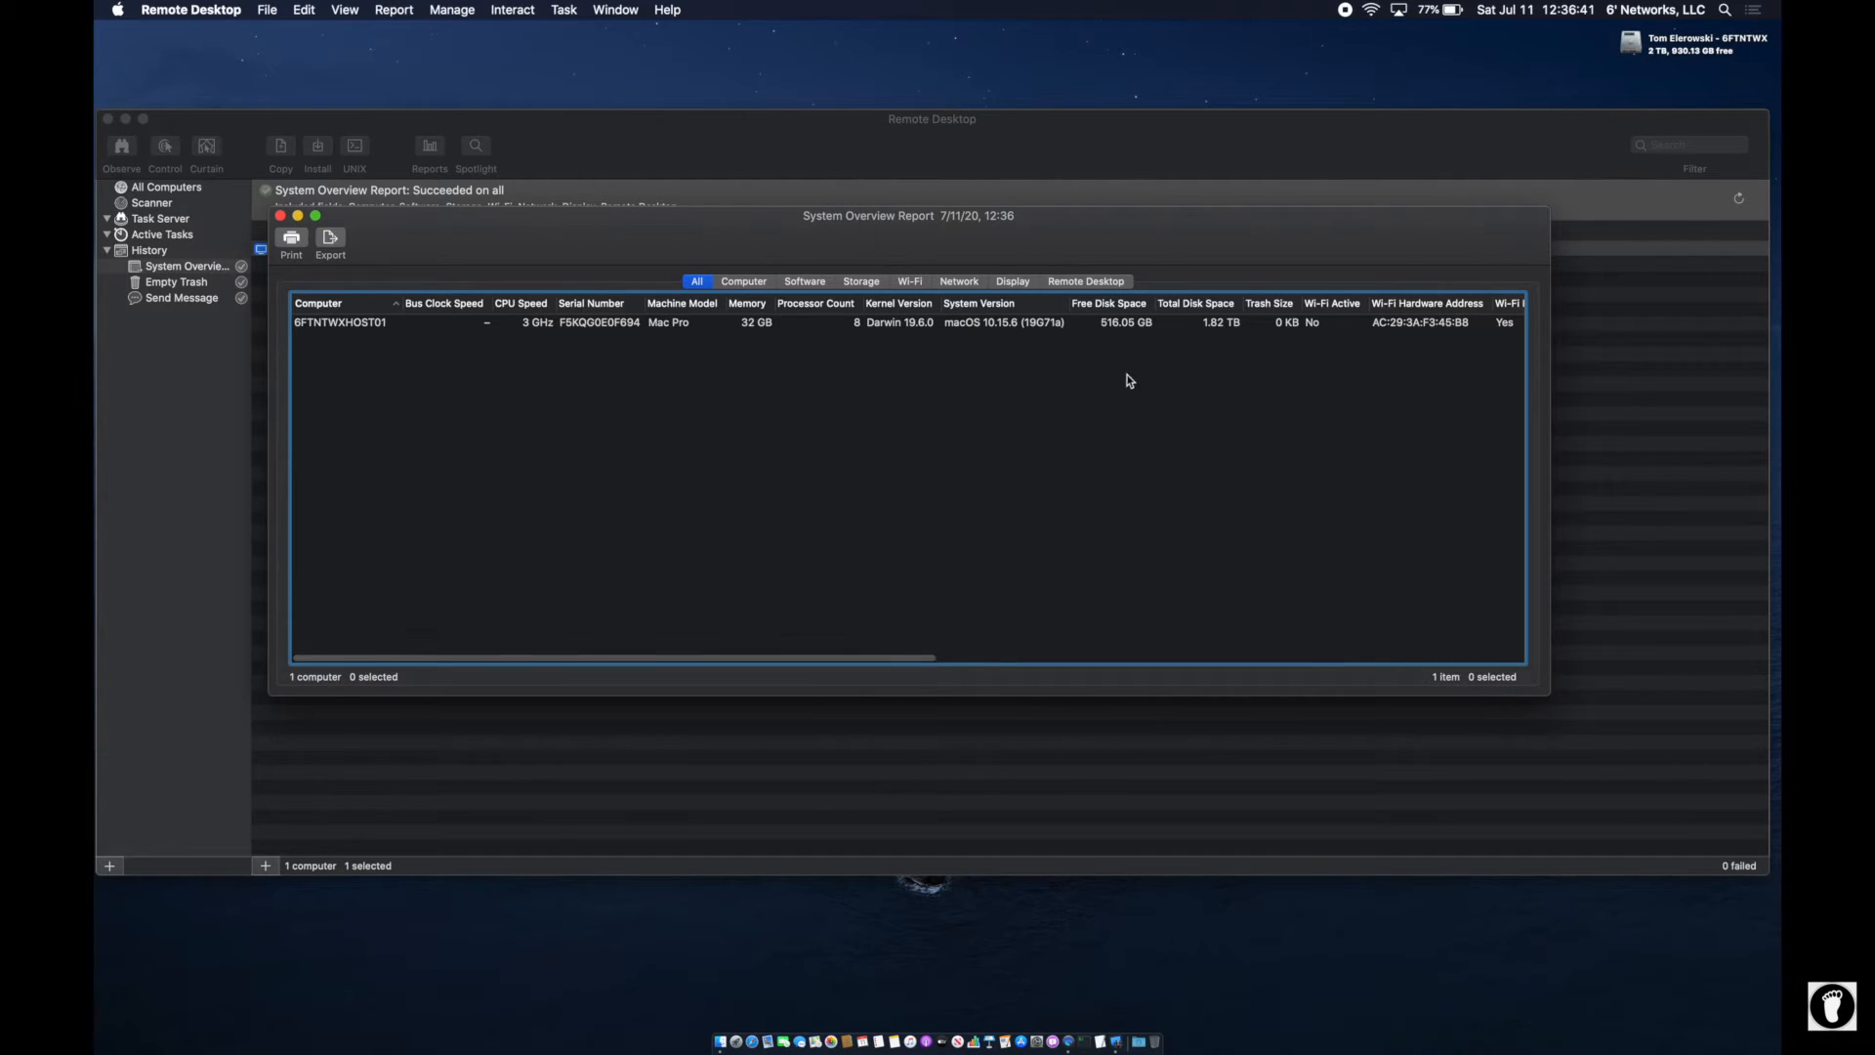
scroll(1432, 322, right, 5)
scroll(1433, 322, right, 3)
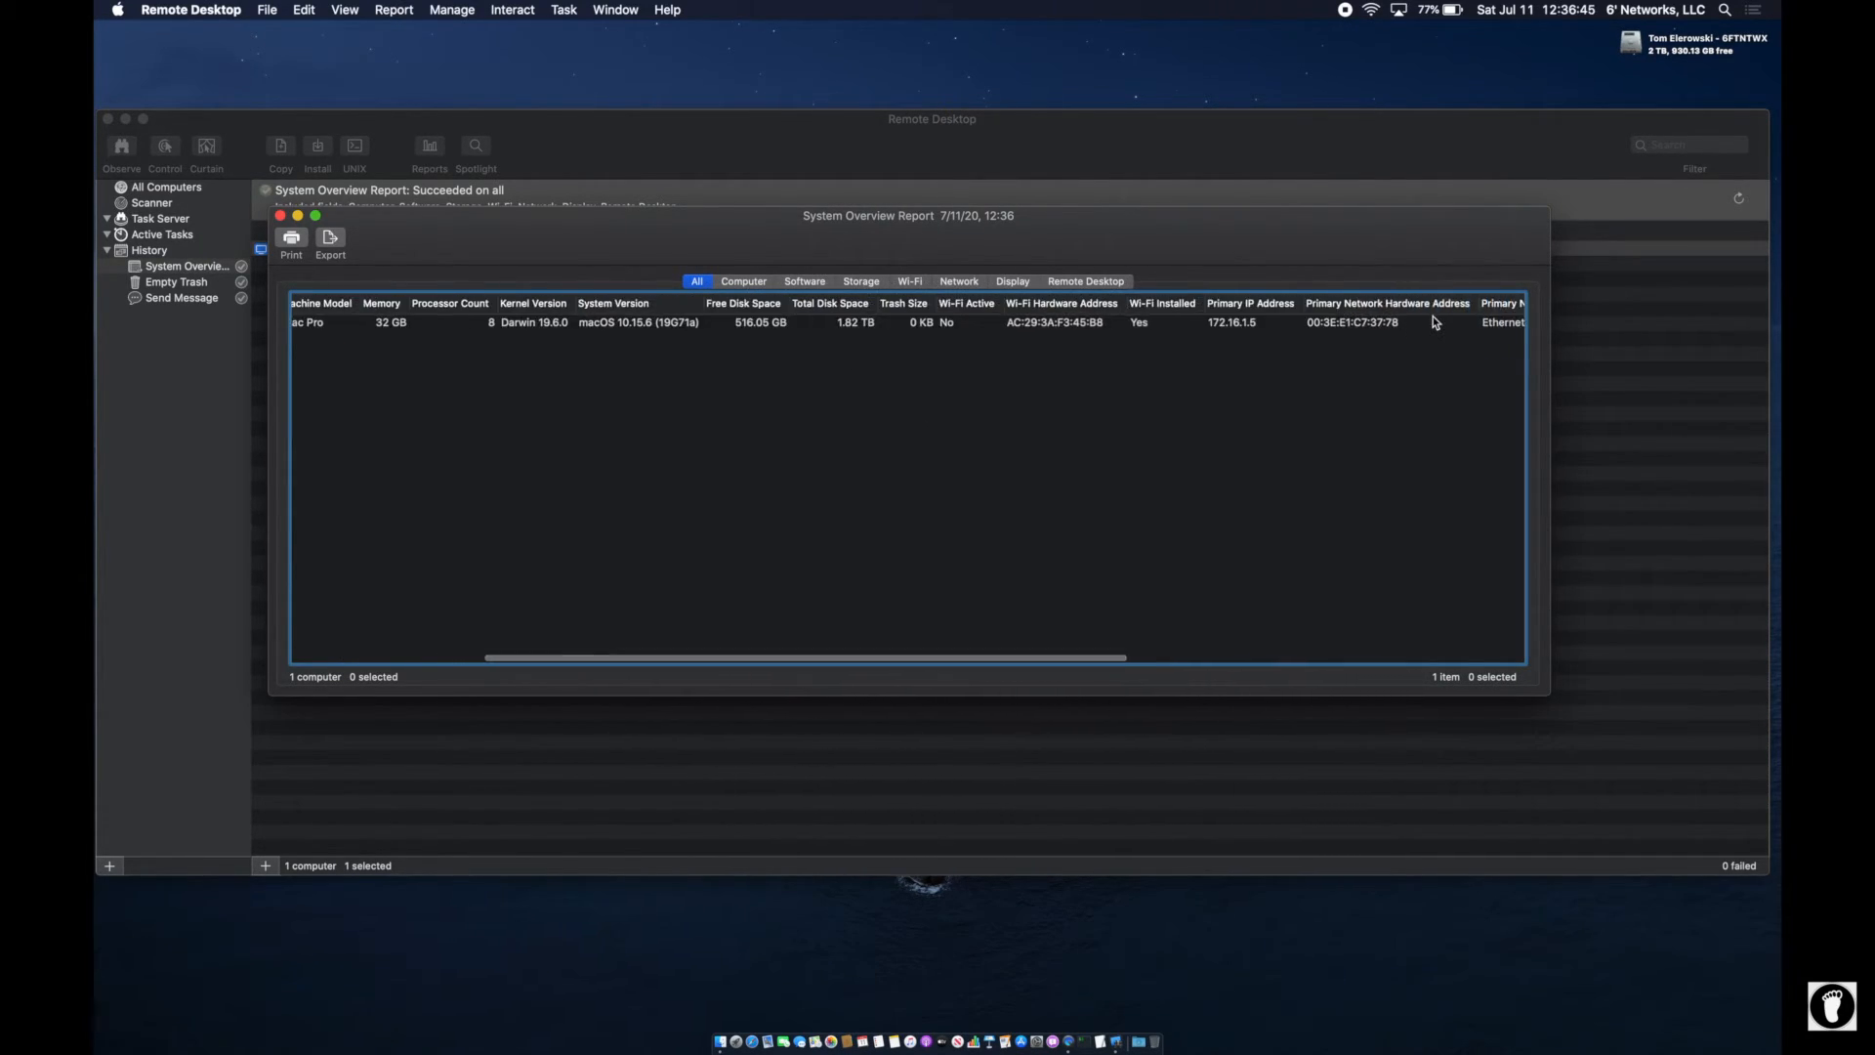
scroll(1433, 315, right, 5)
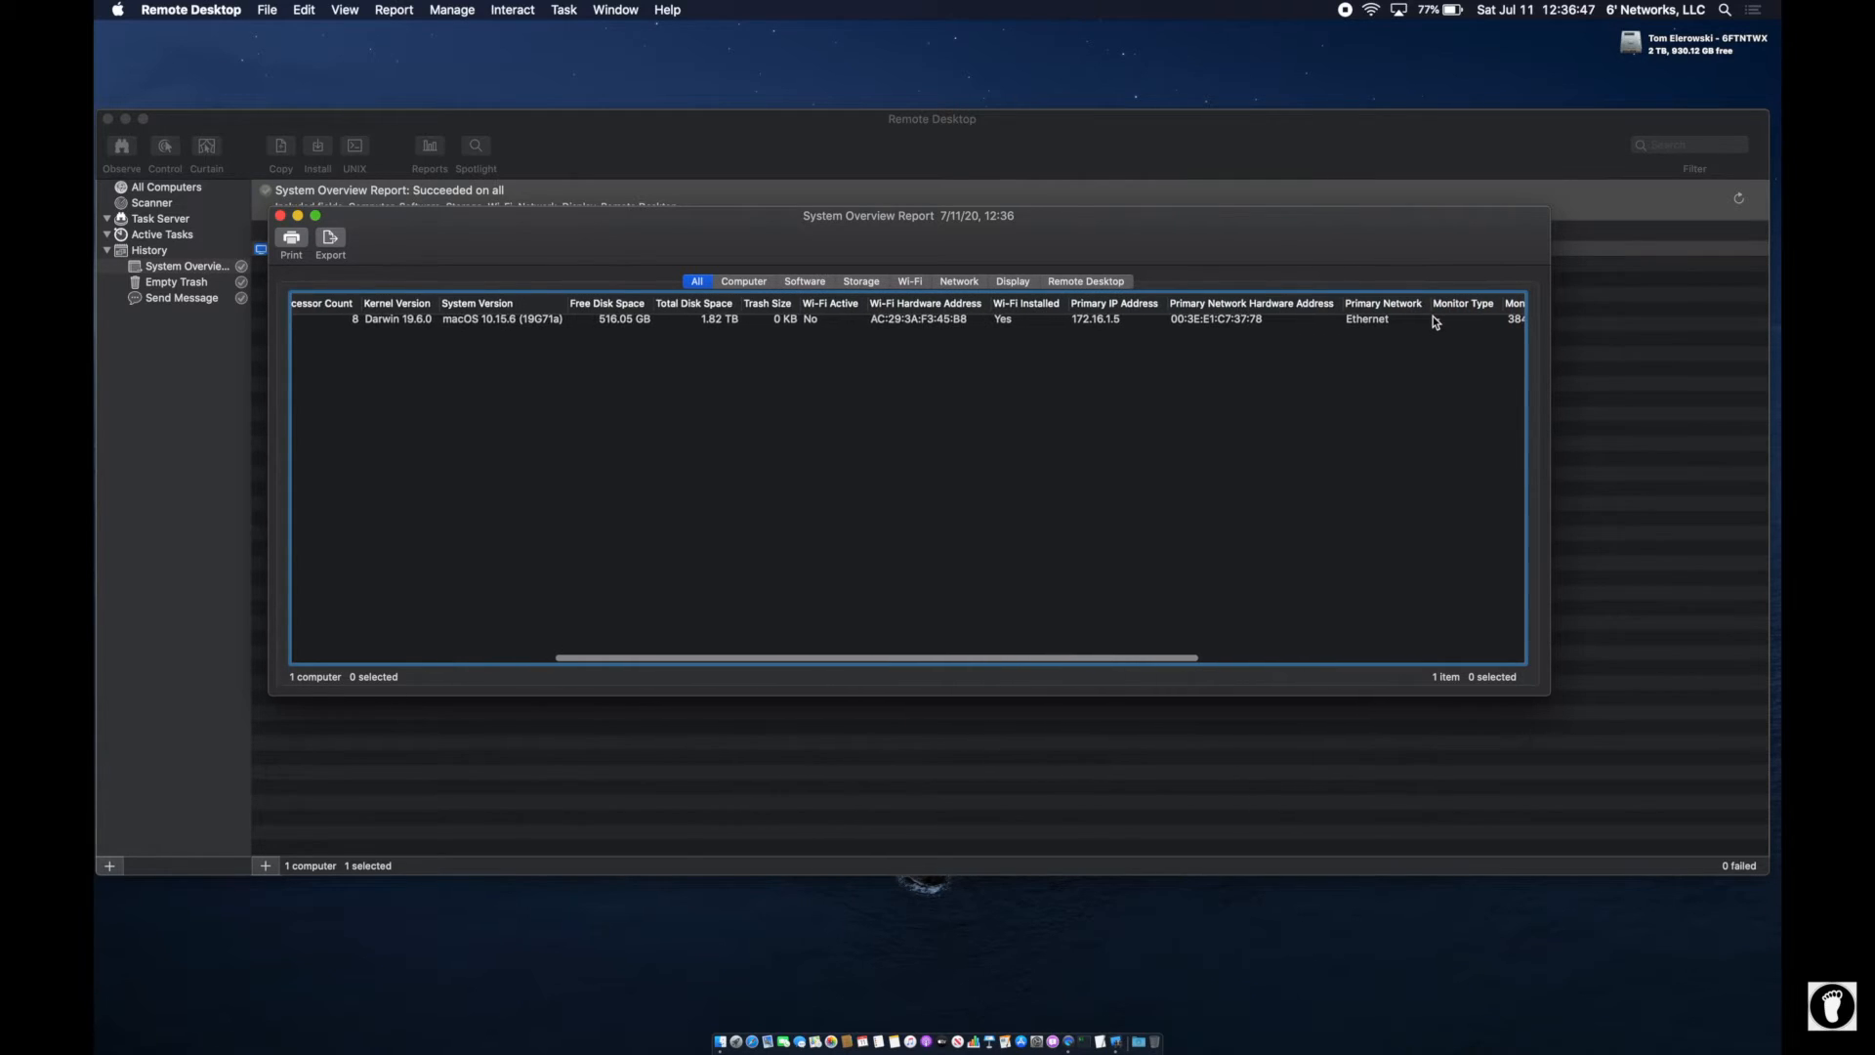
scroll(1433, 321, right, 4)
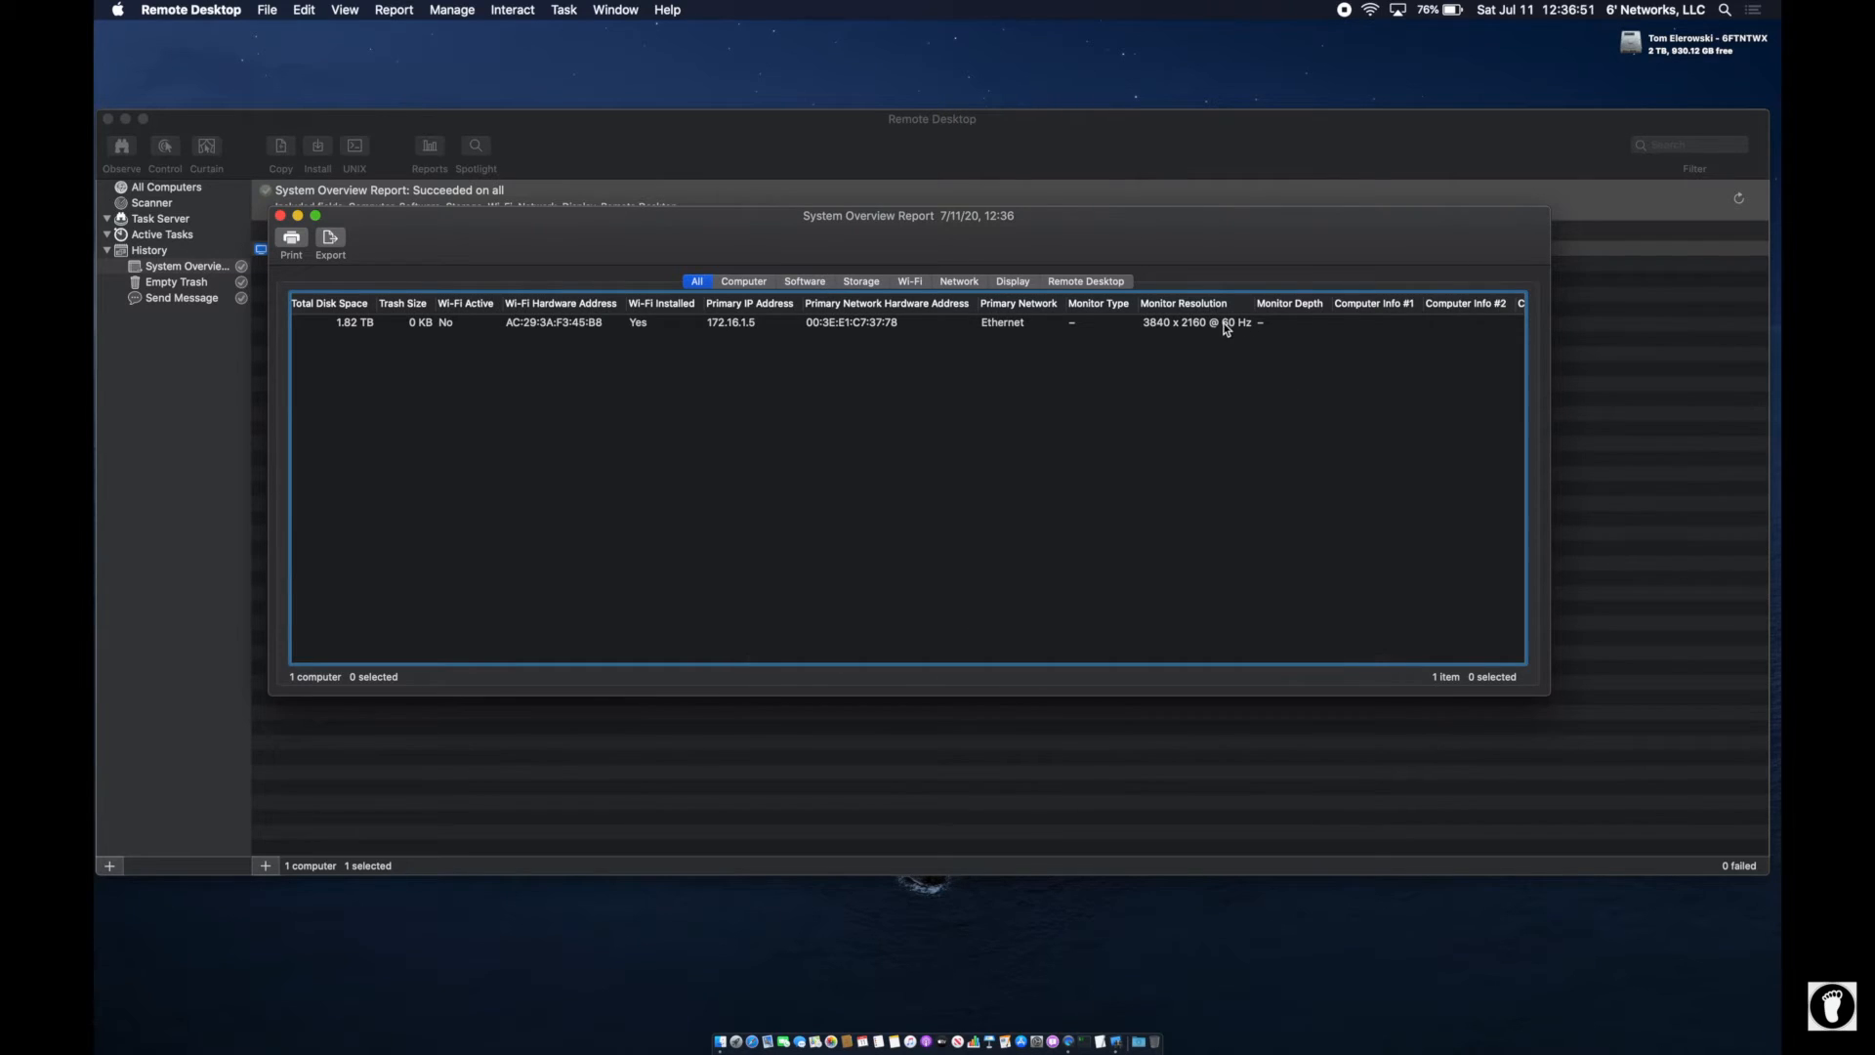
mouse_move(1255, 303)
mouse_down()
mouse_move(1350, 305)
mouse_move(1286, 310)
mouse_up()
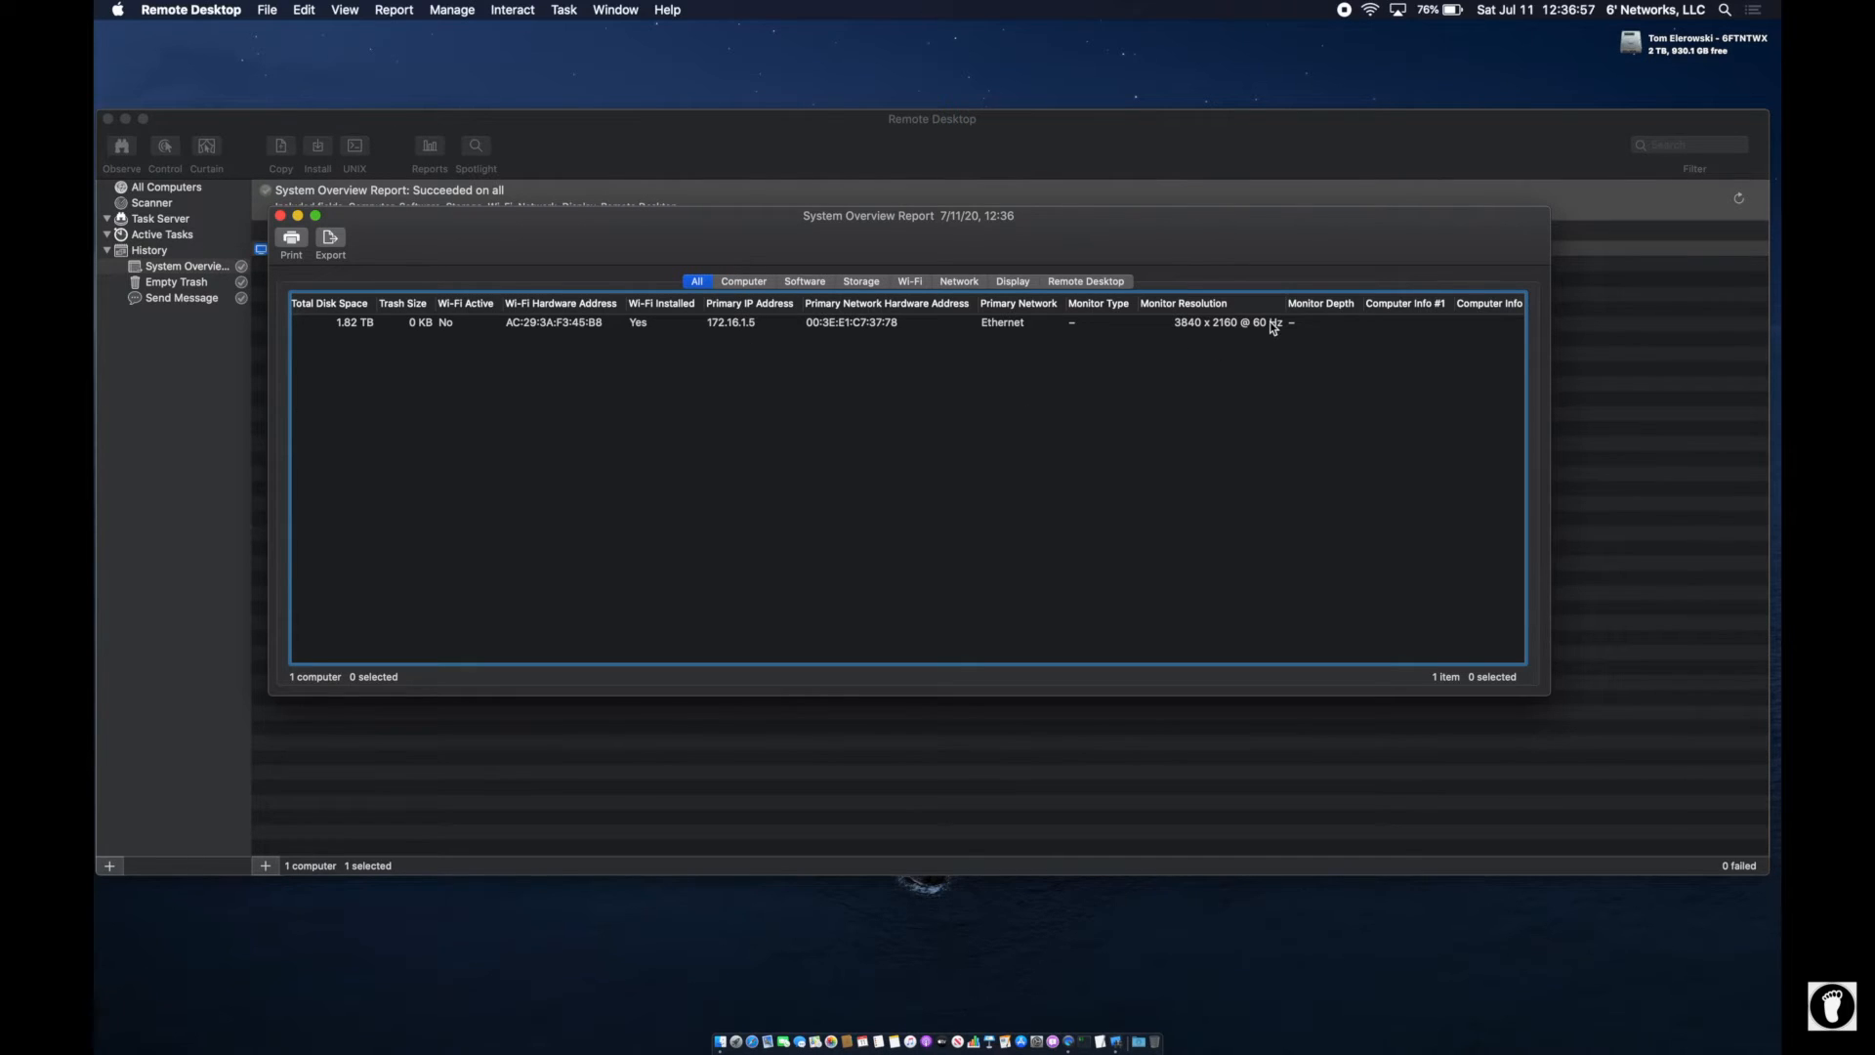
scroll(1293, 447, right, 6)
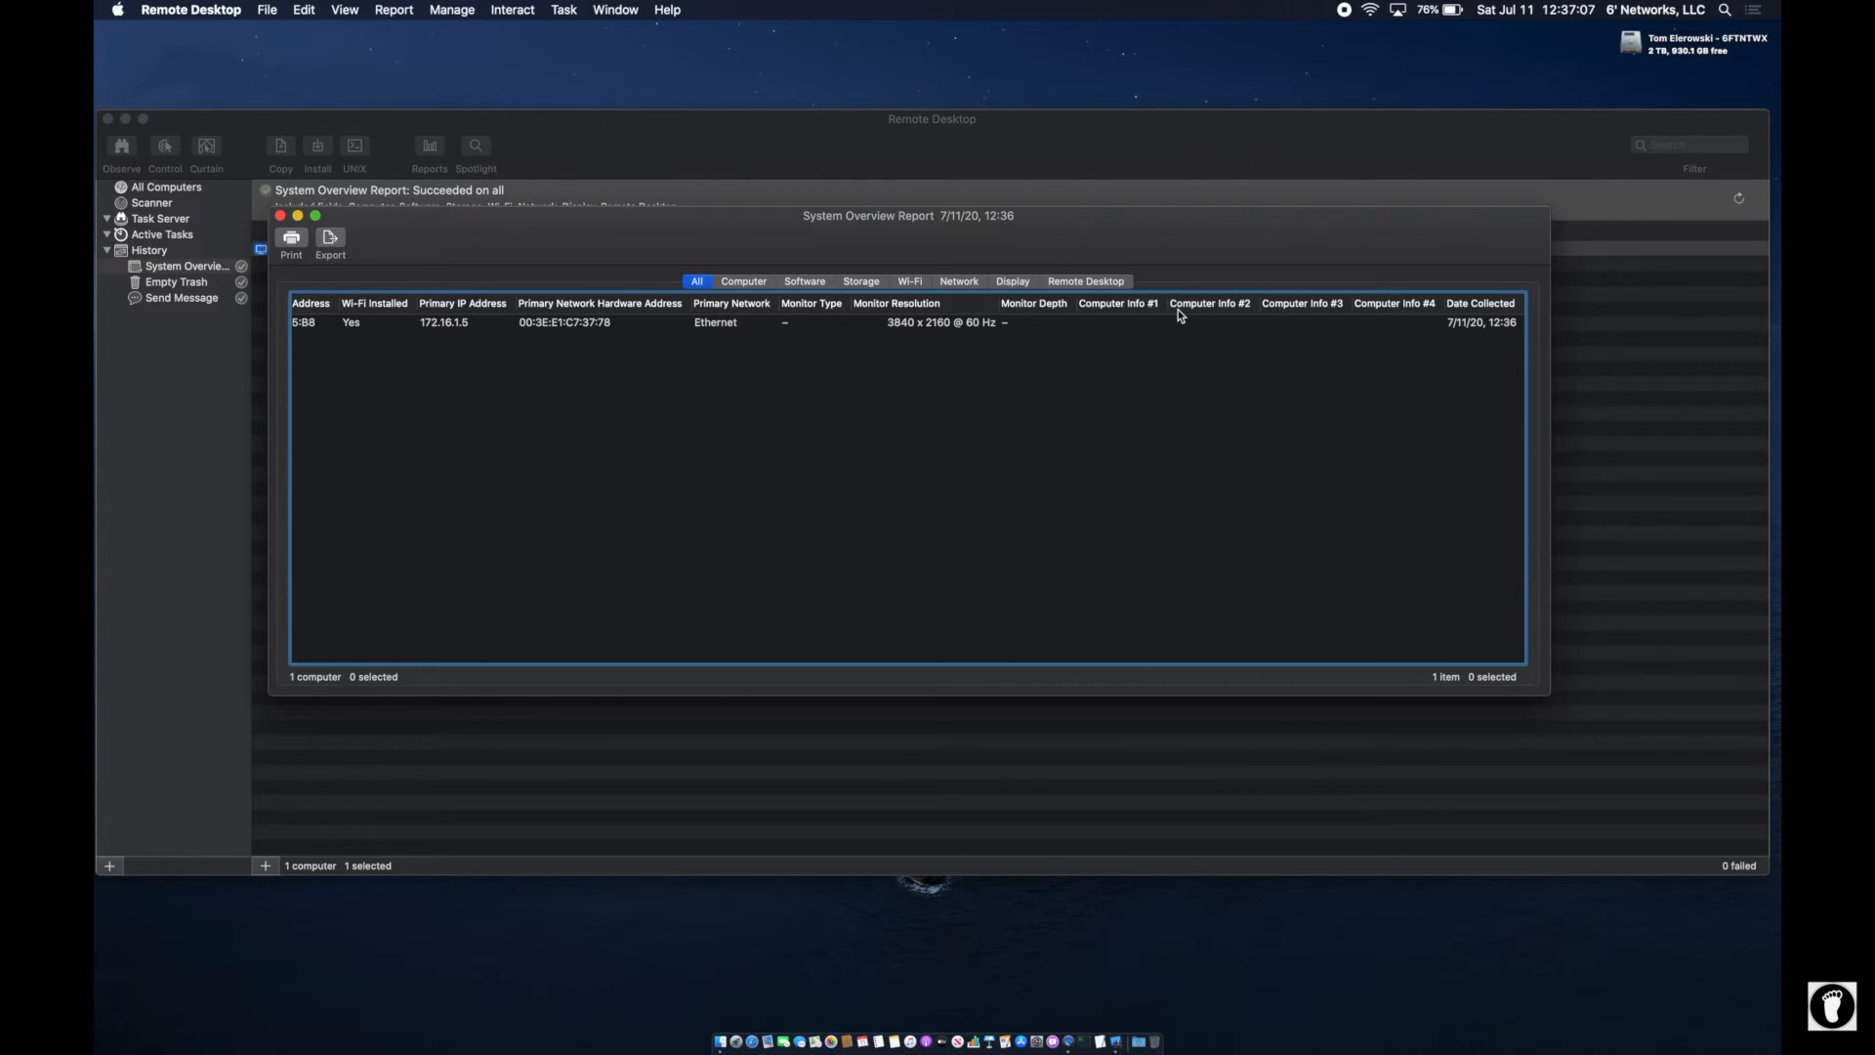
- Switch to System Preferences and show the Remote Management service in the Sharing settings
click(118, 10)
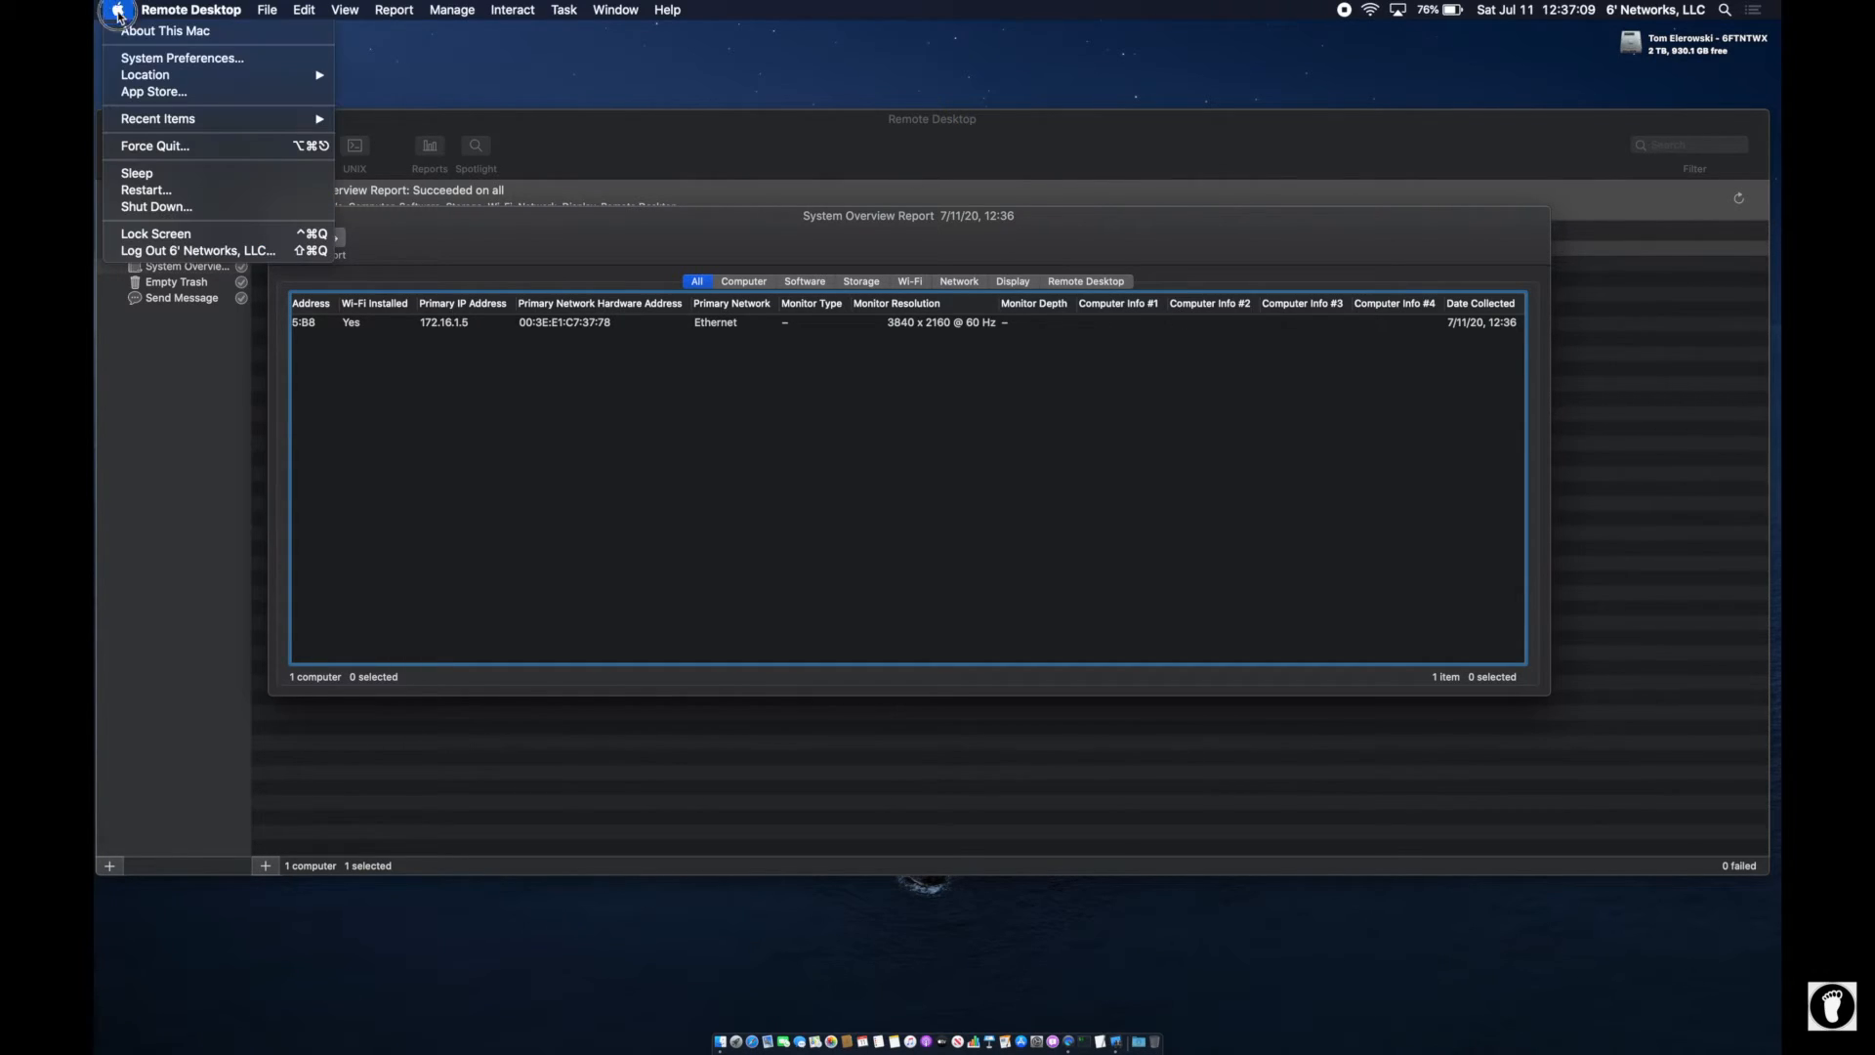
click(144, 61)
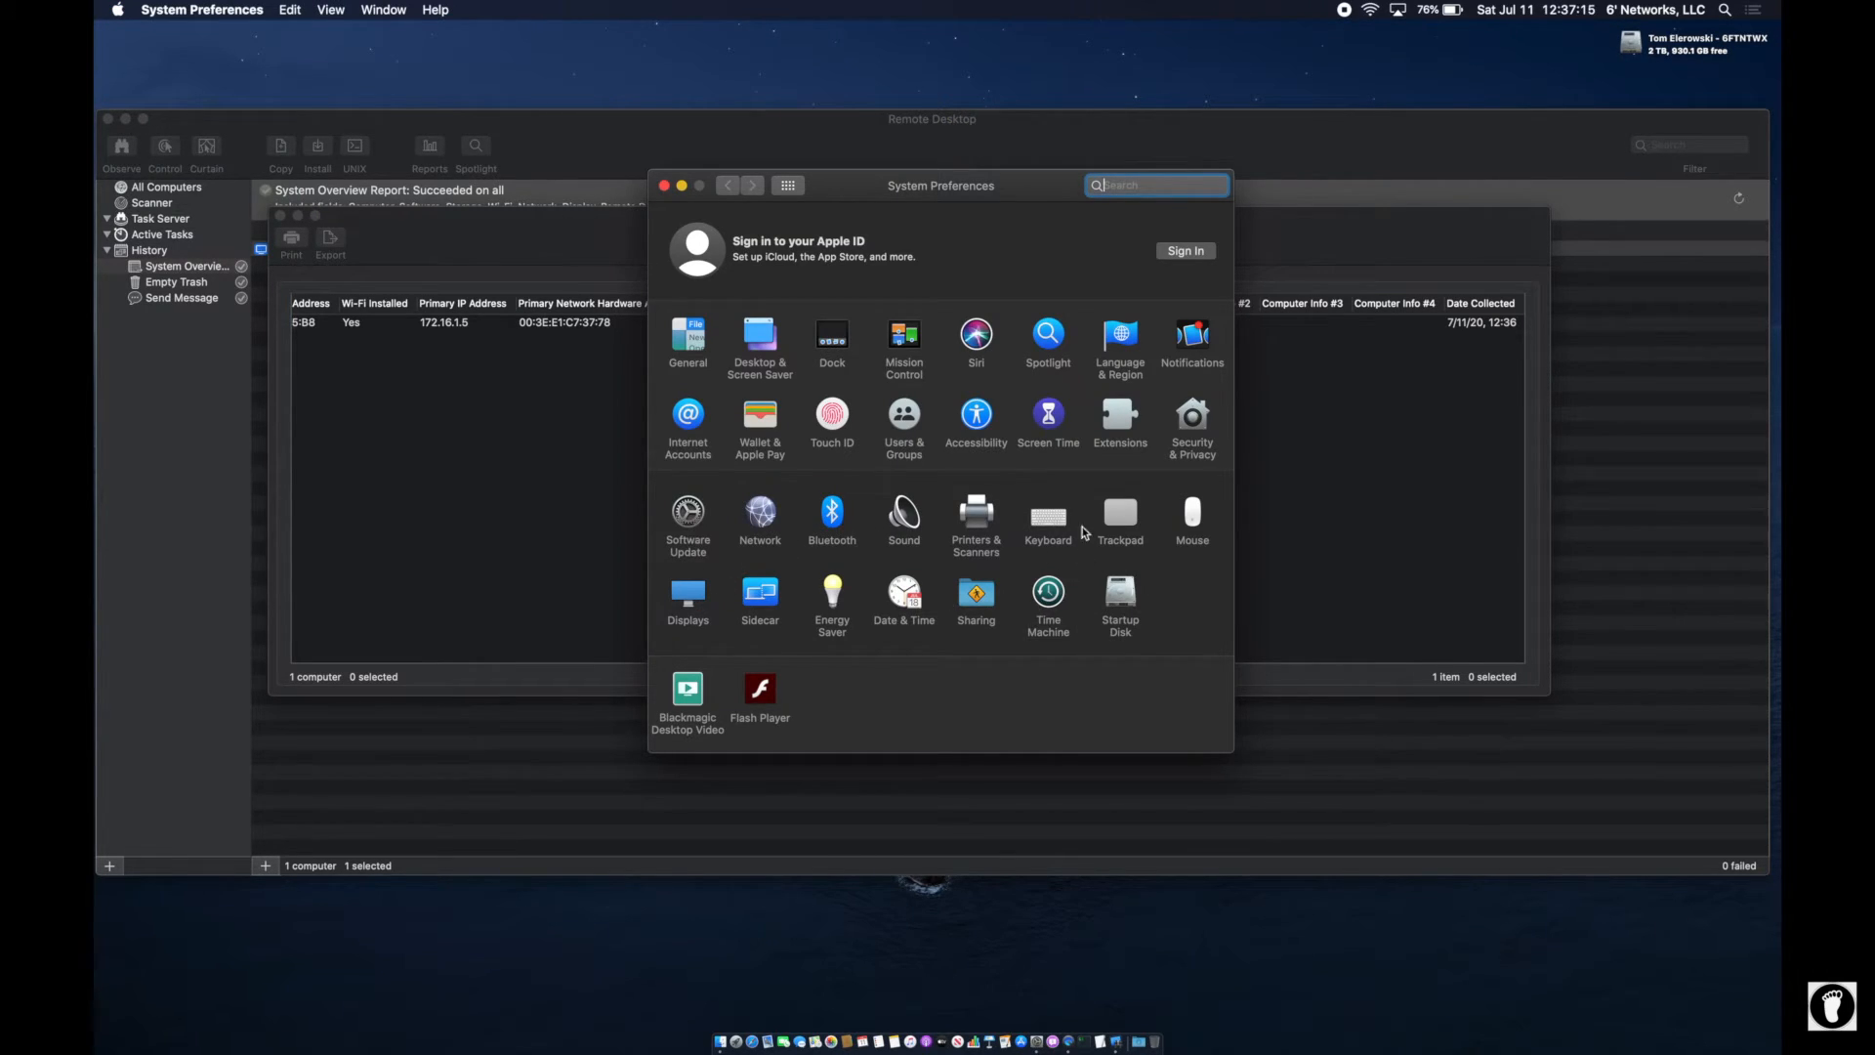
click(982, 594)
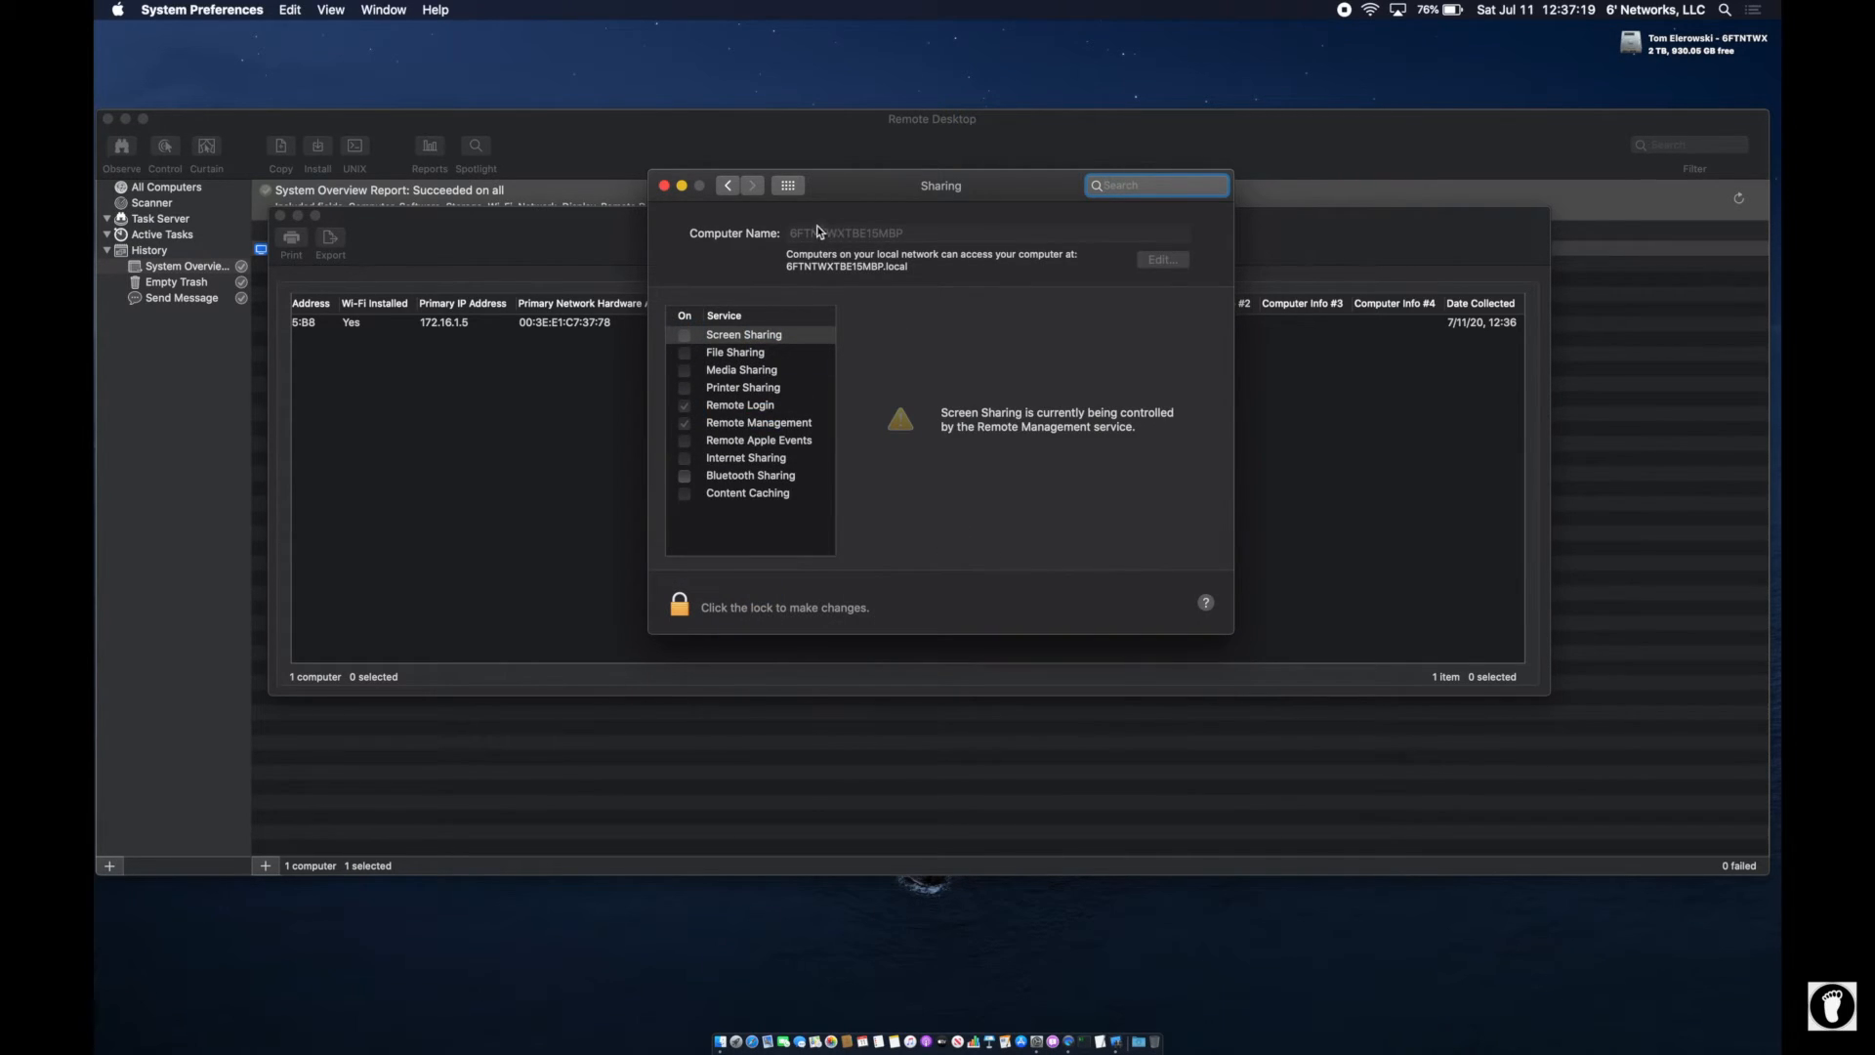
click(764, 426)
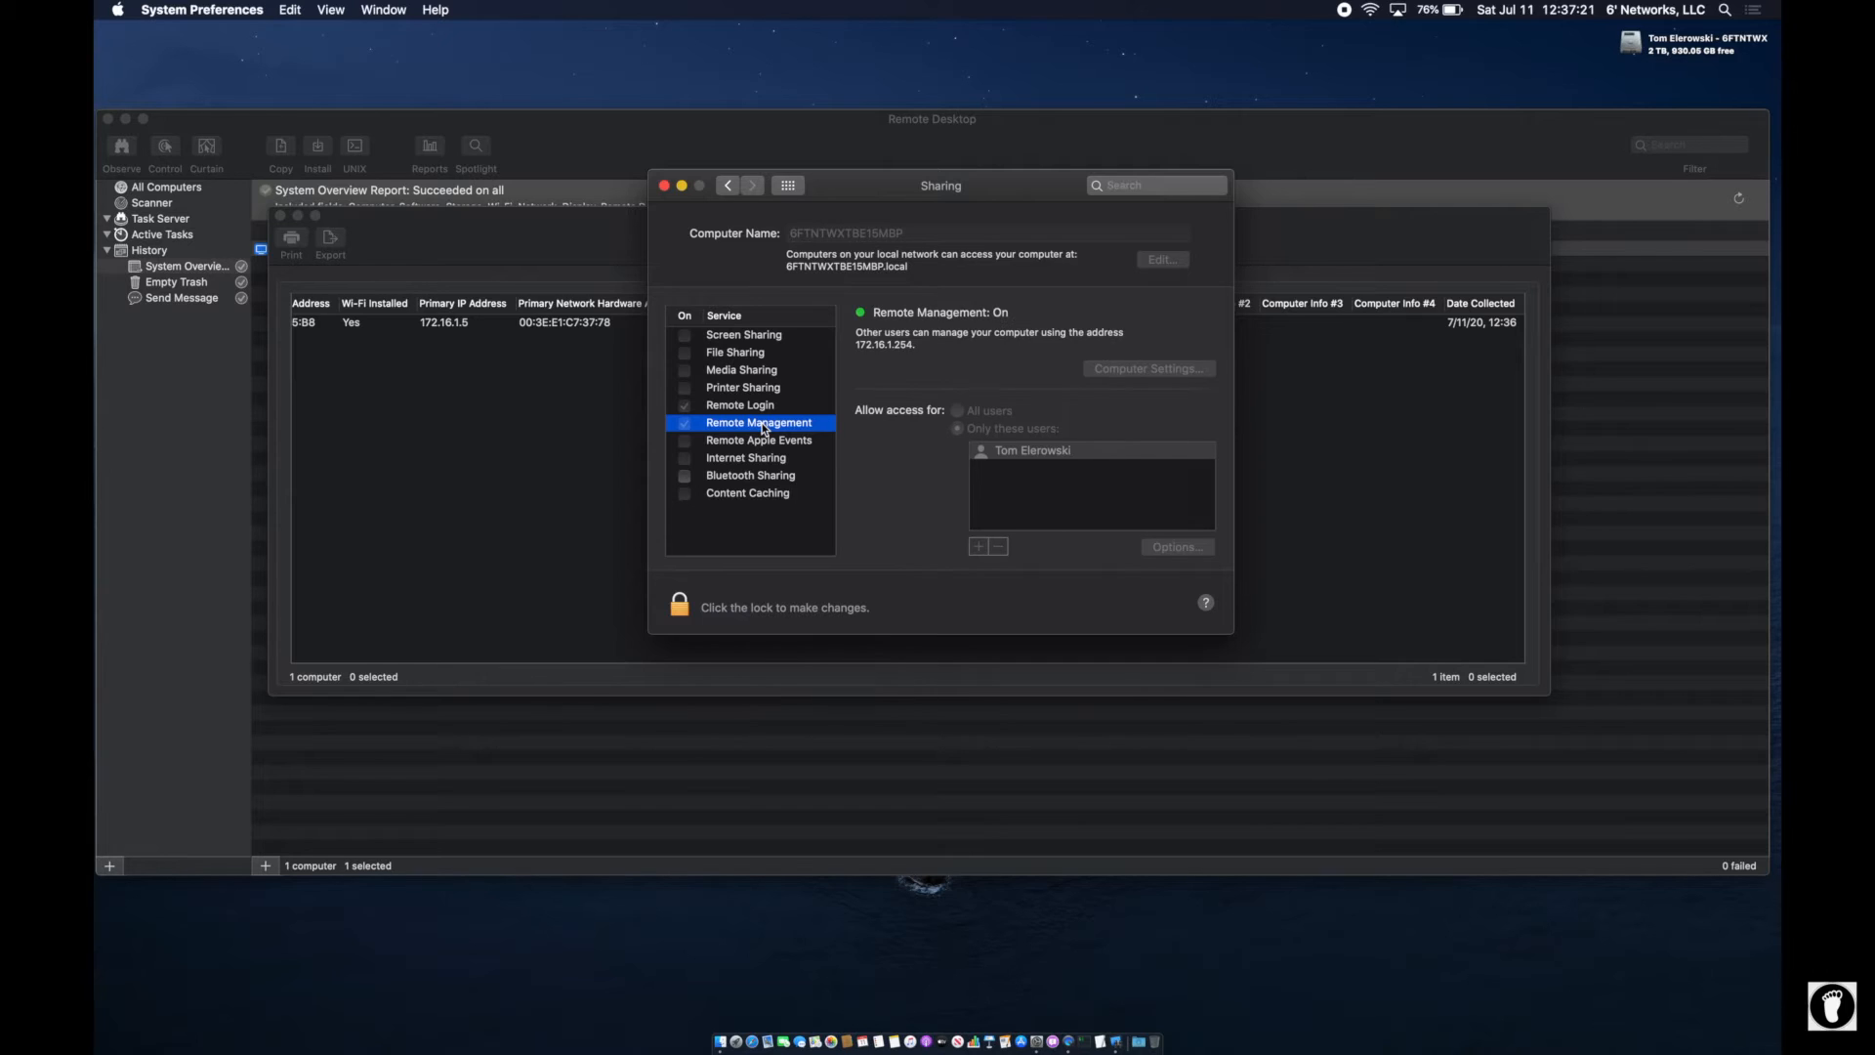
click(679, 604)
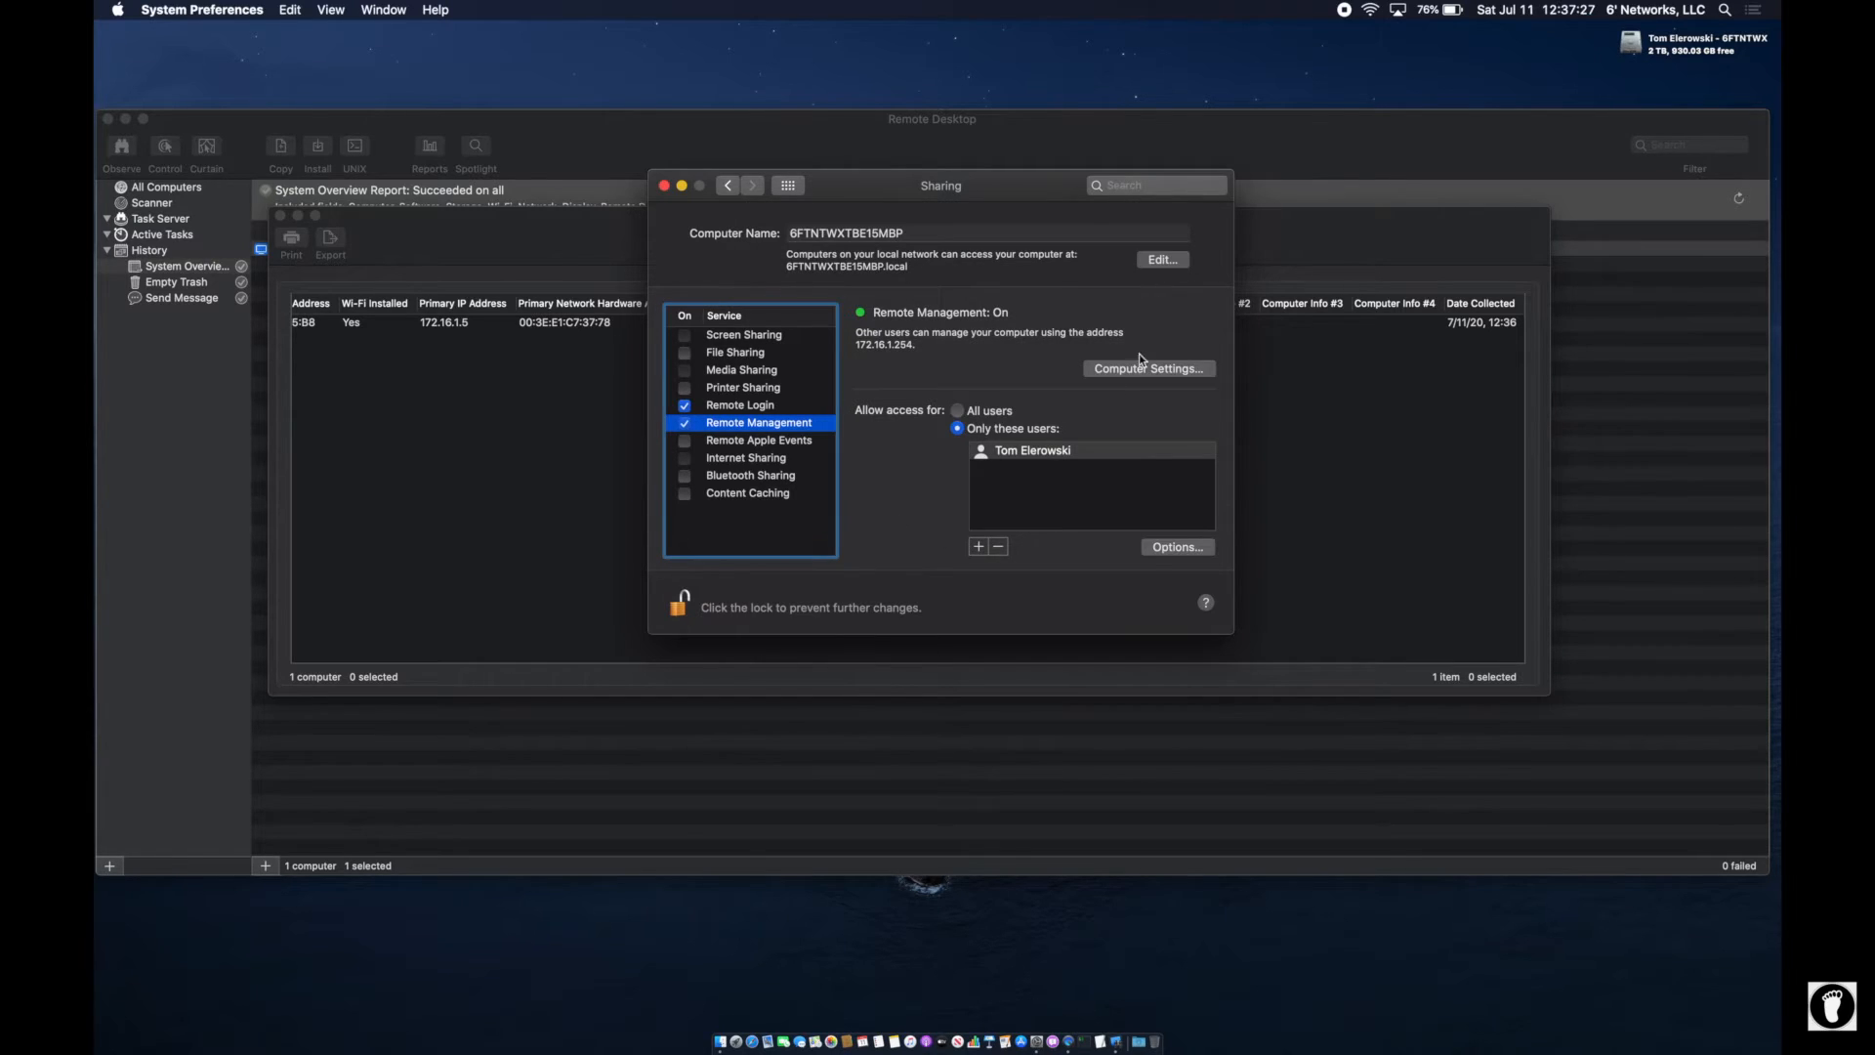
click(1150, 370)
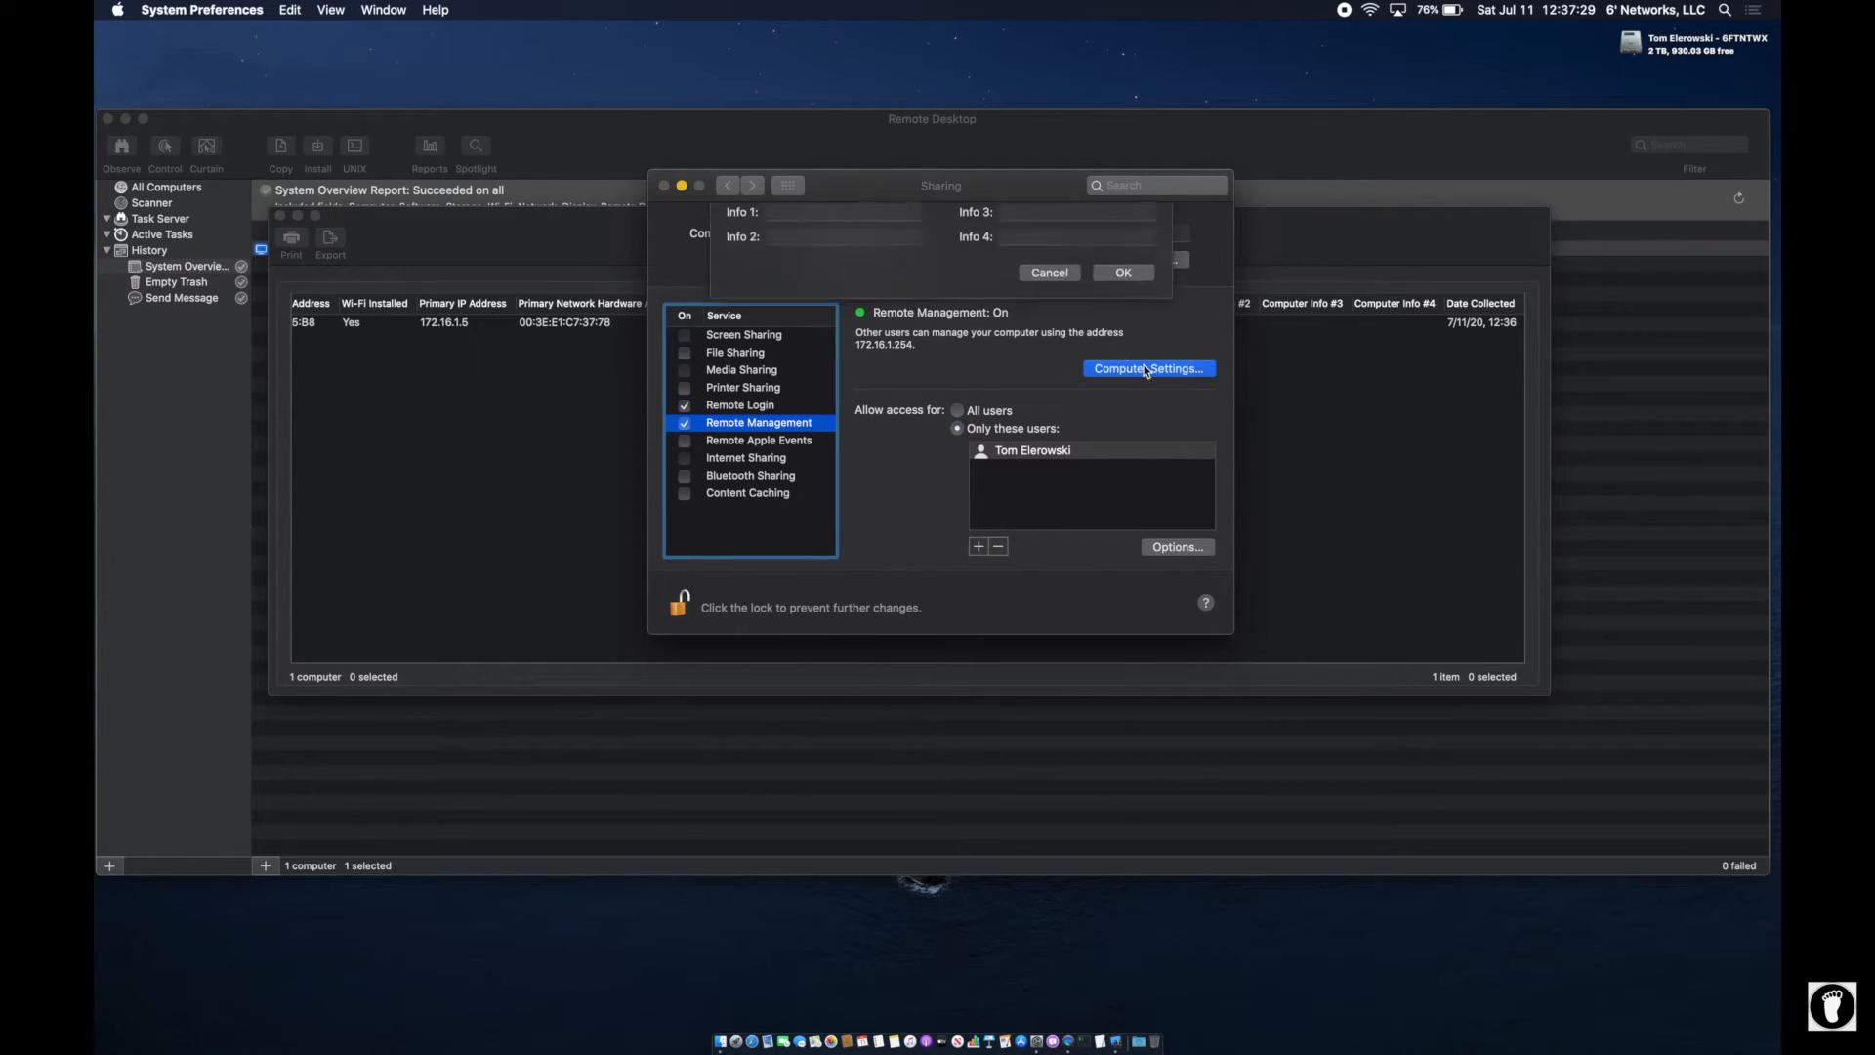
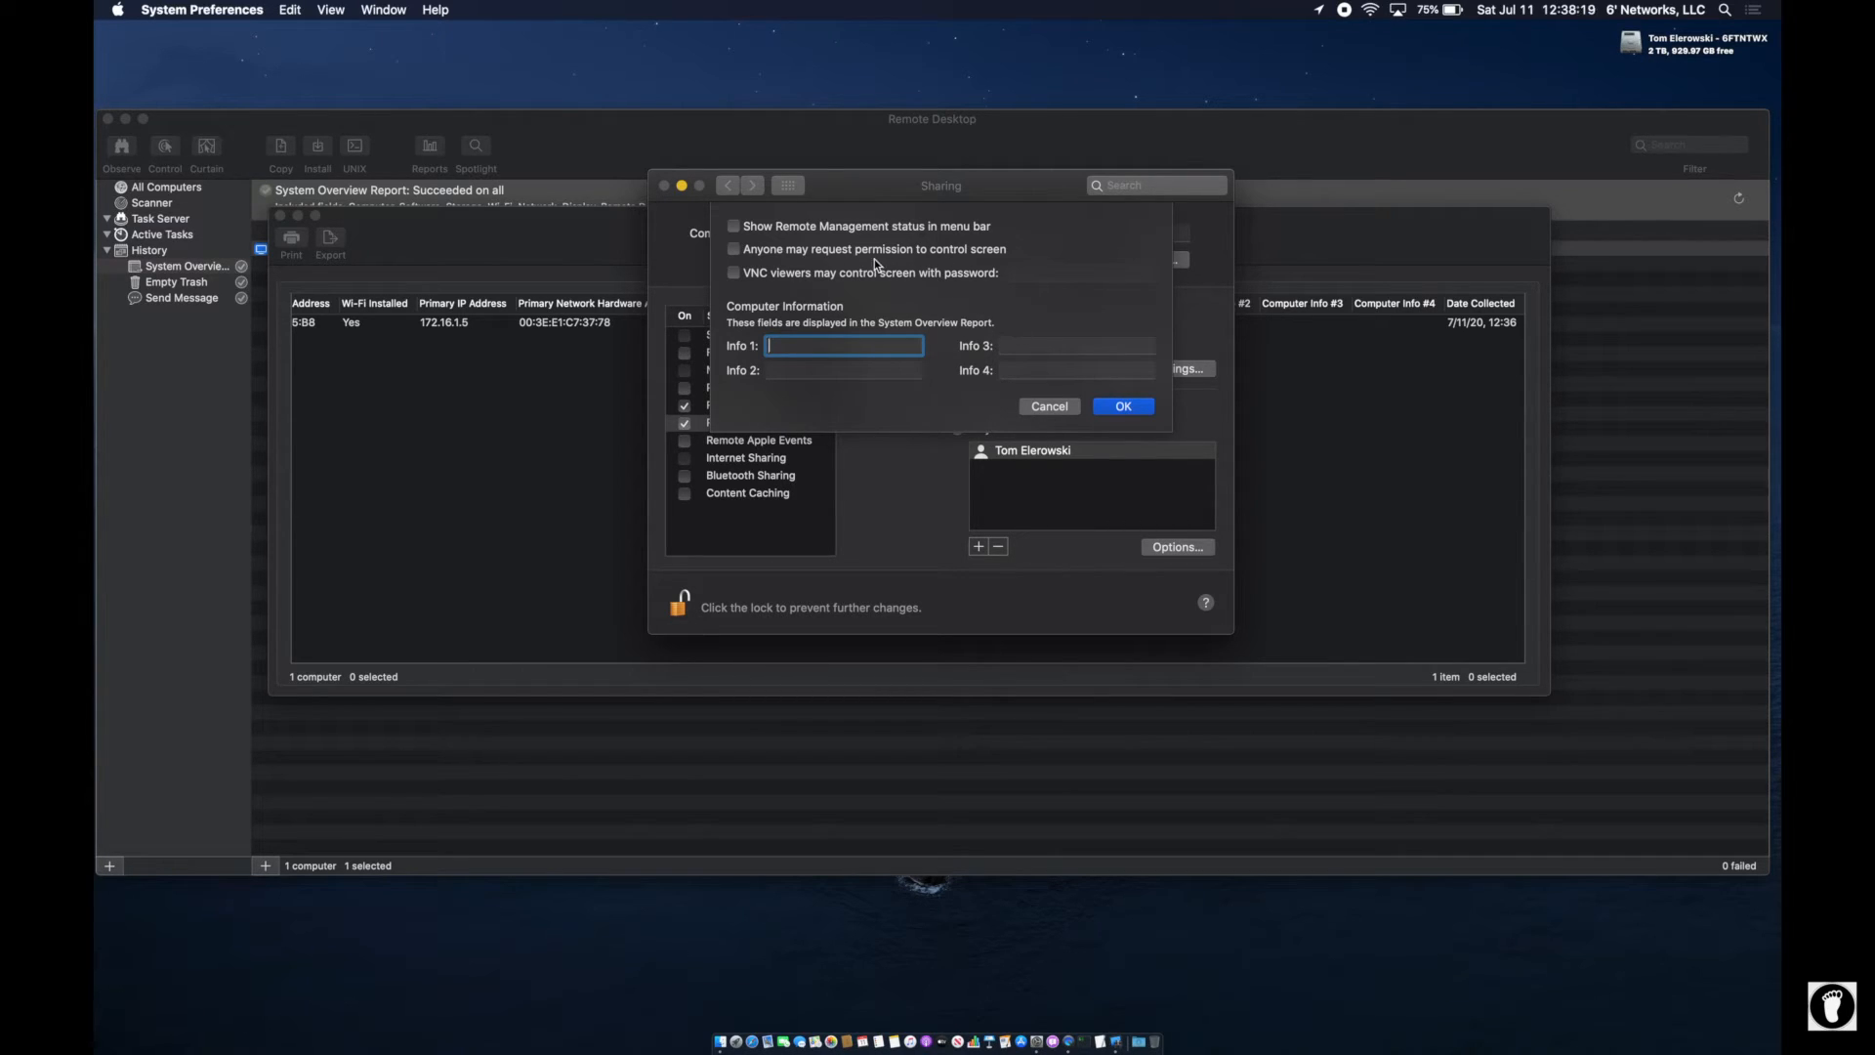
click(1049, 406)
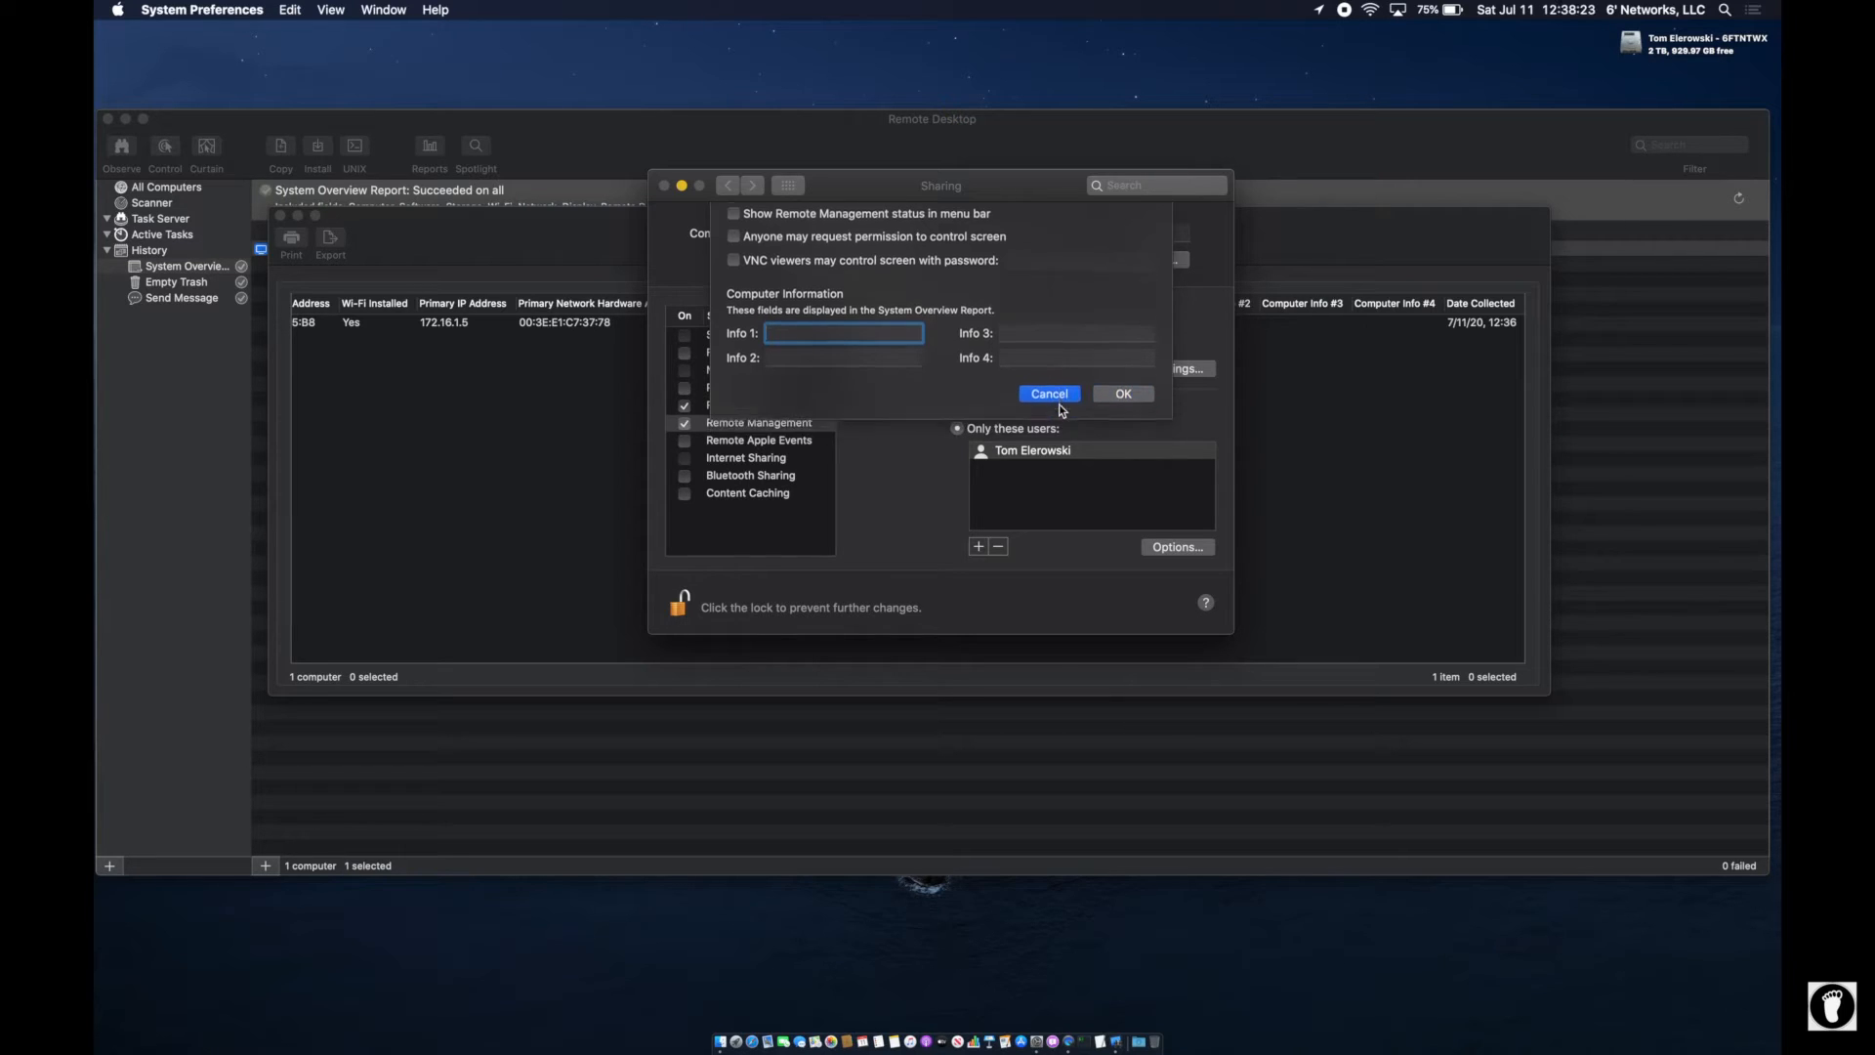
click(723, 188)
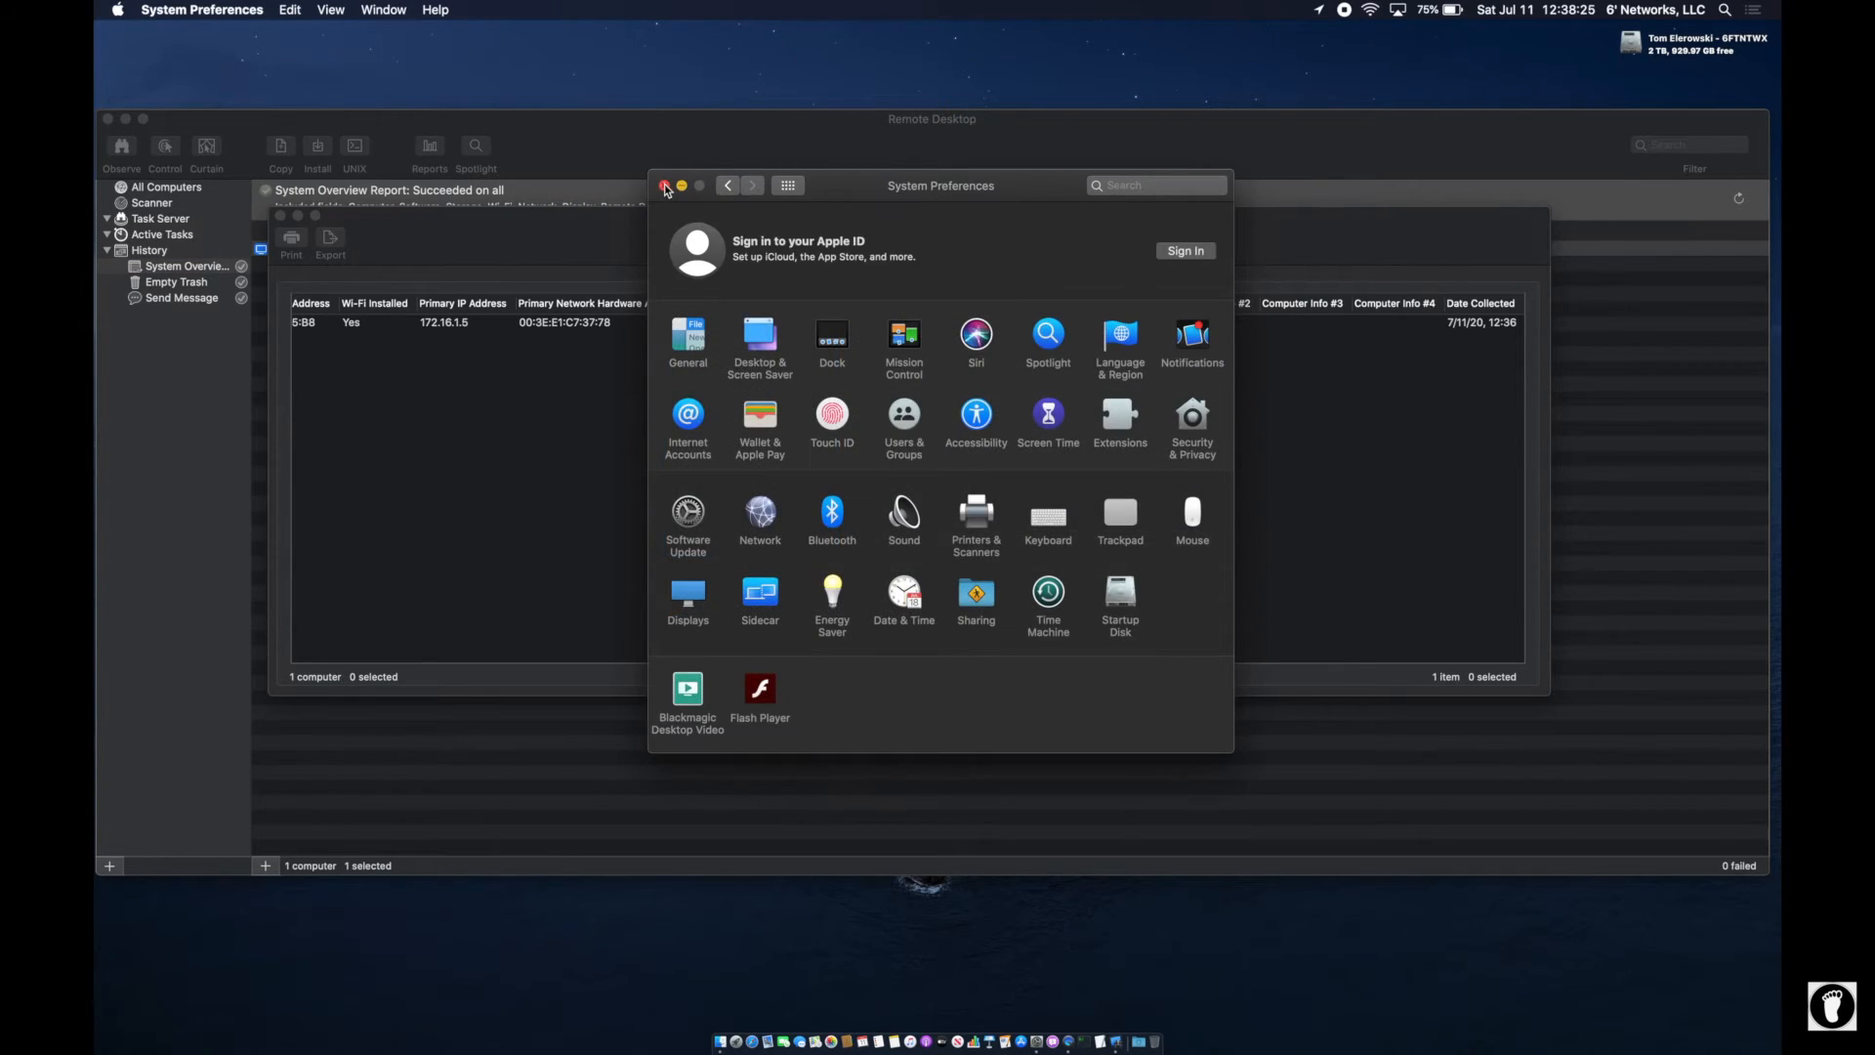
click(664, 186)
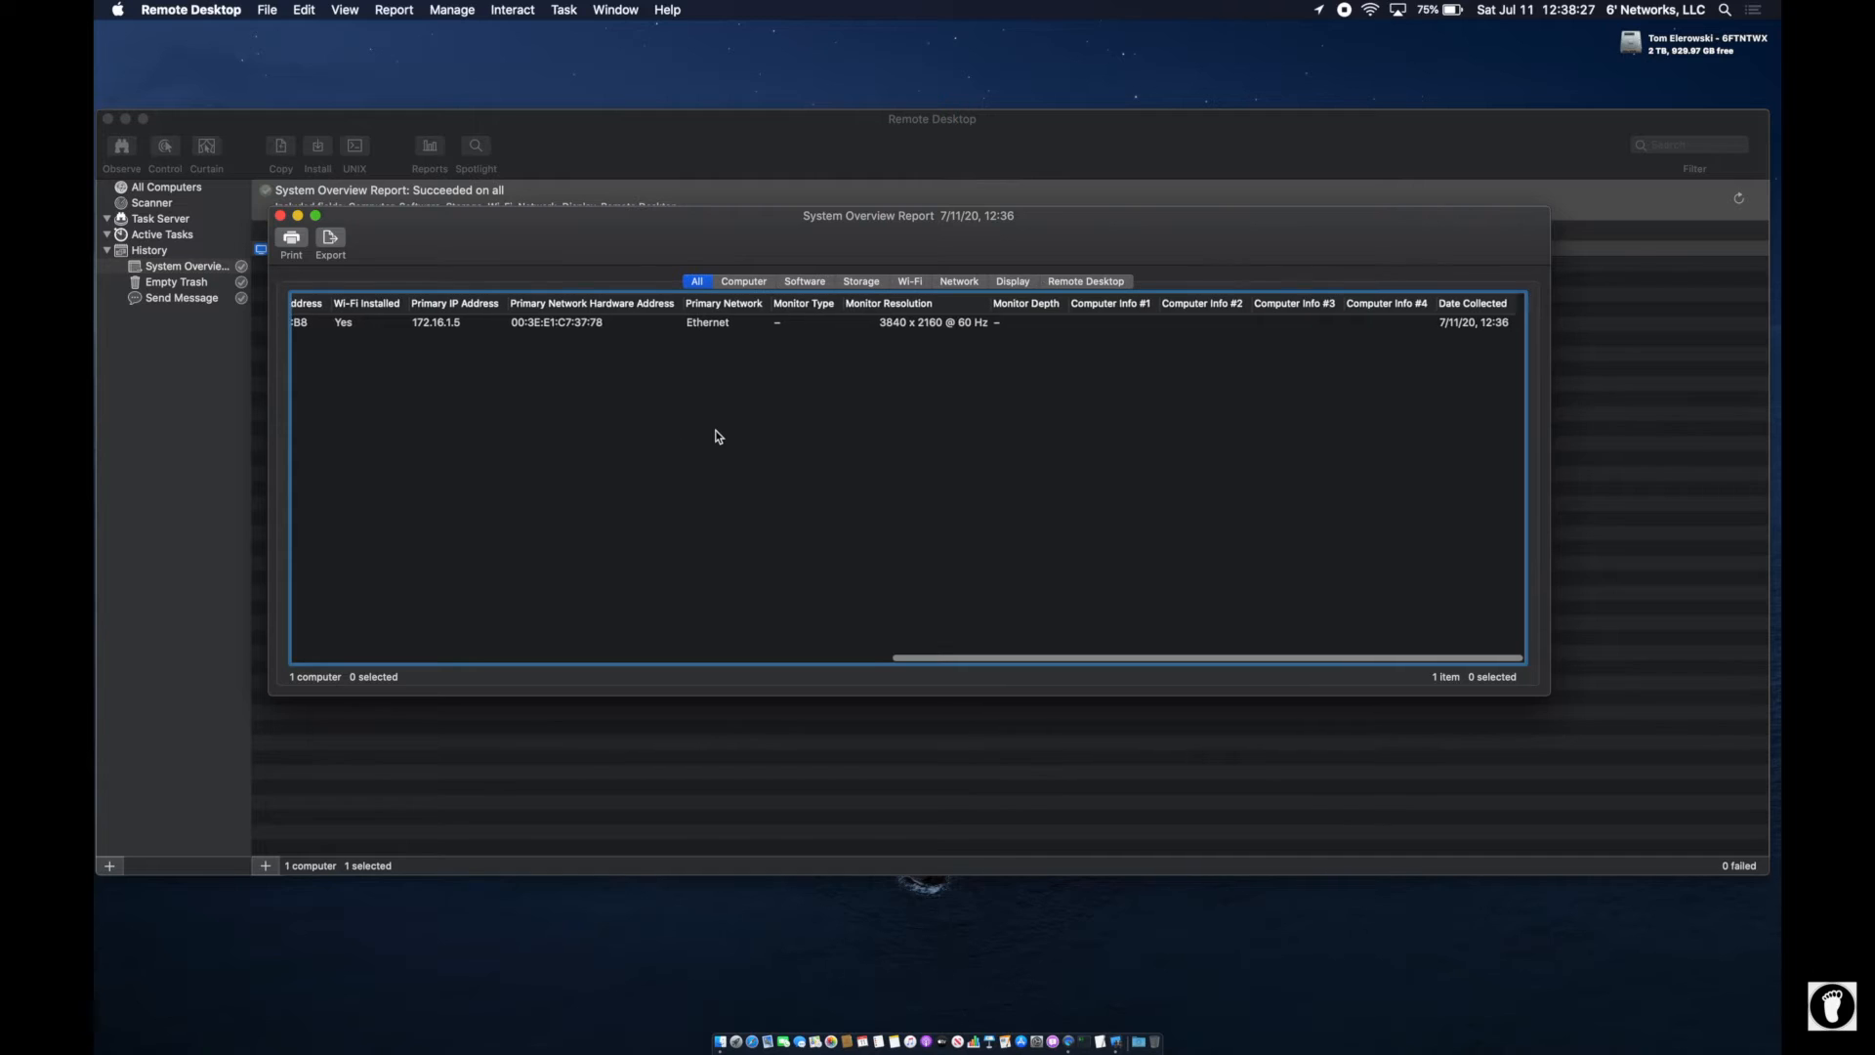
- Review the report's Computer, Software, Storage, Wi-Fi, Network, Display and Remote Desktop categories, and close the report
click(740, 283)
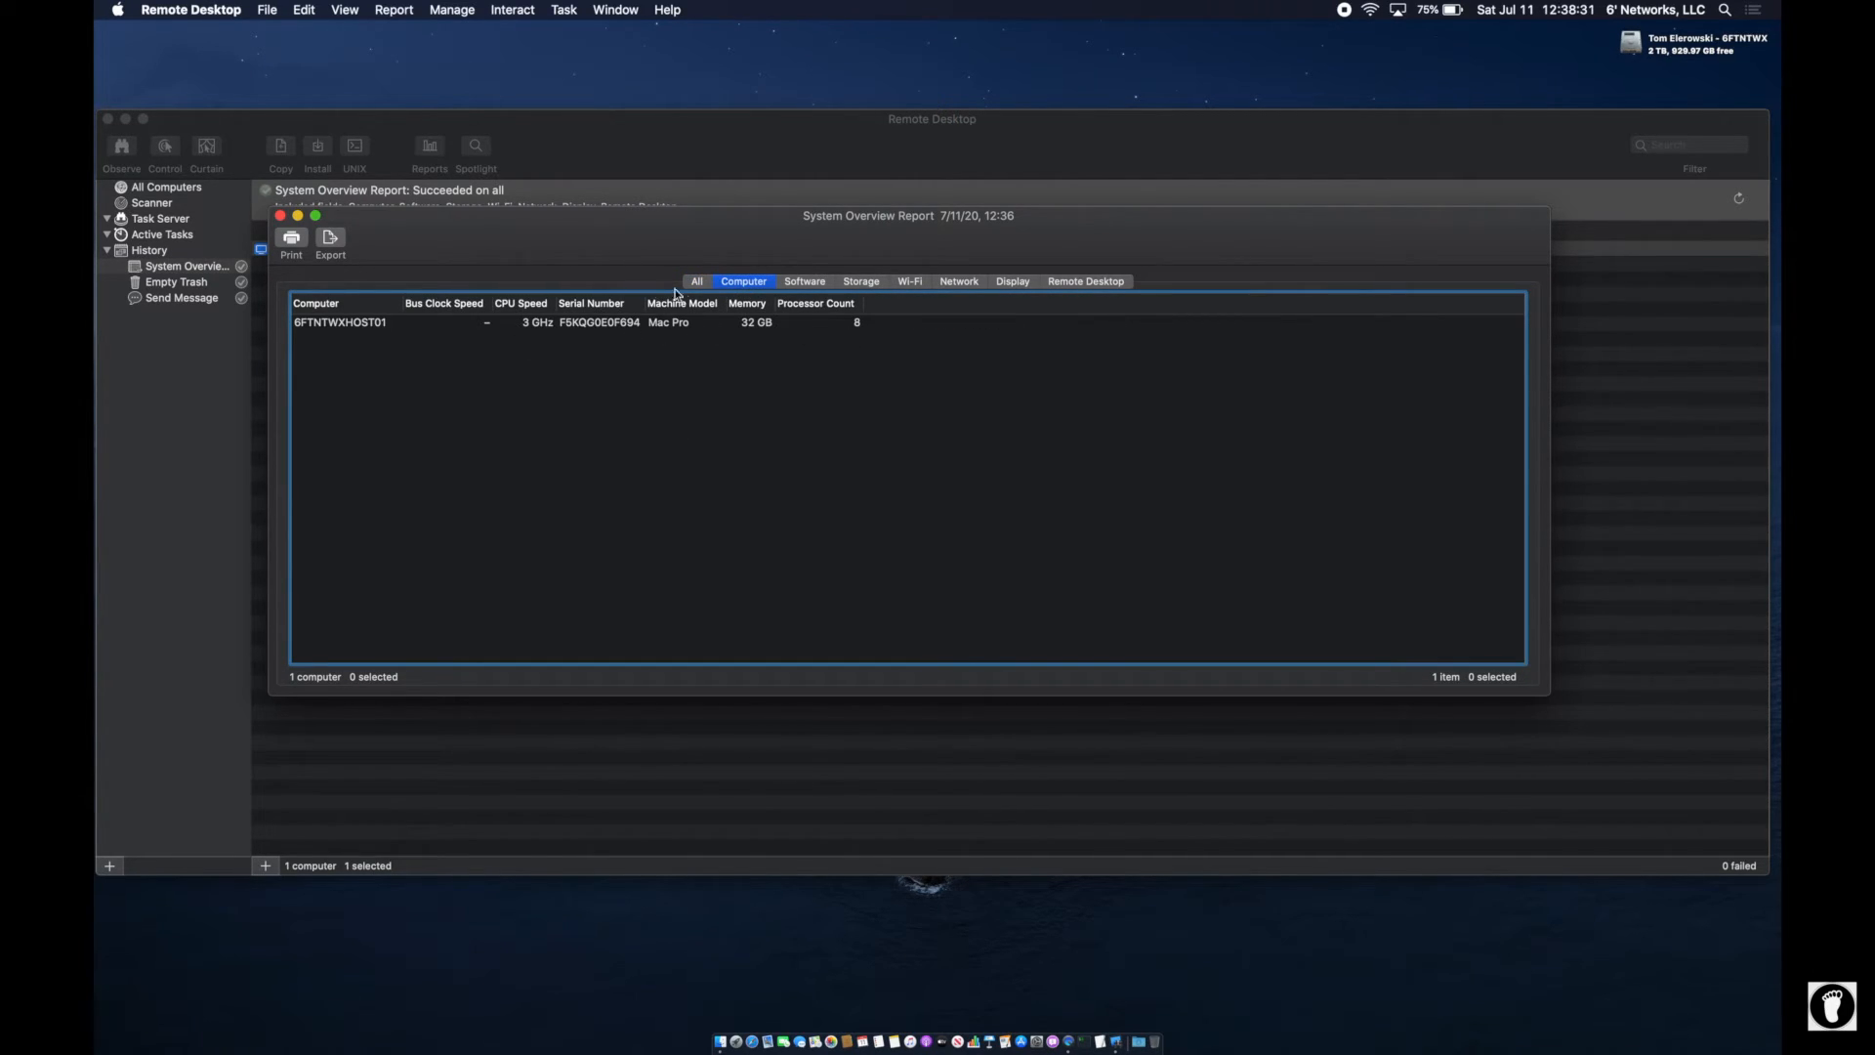
click(813, 280)
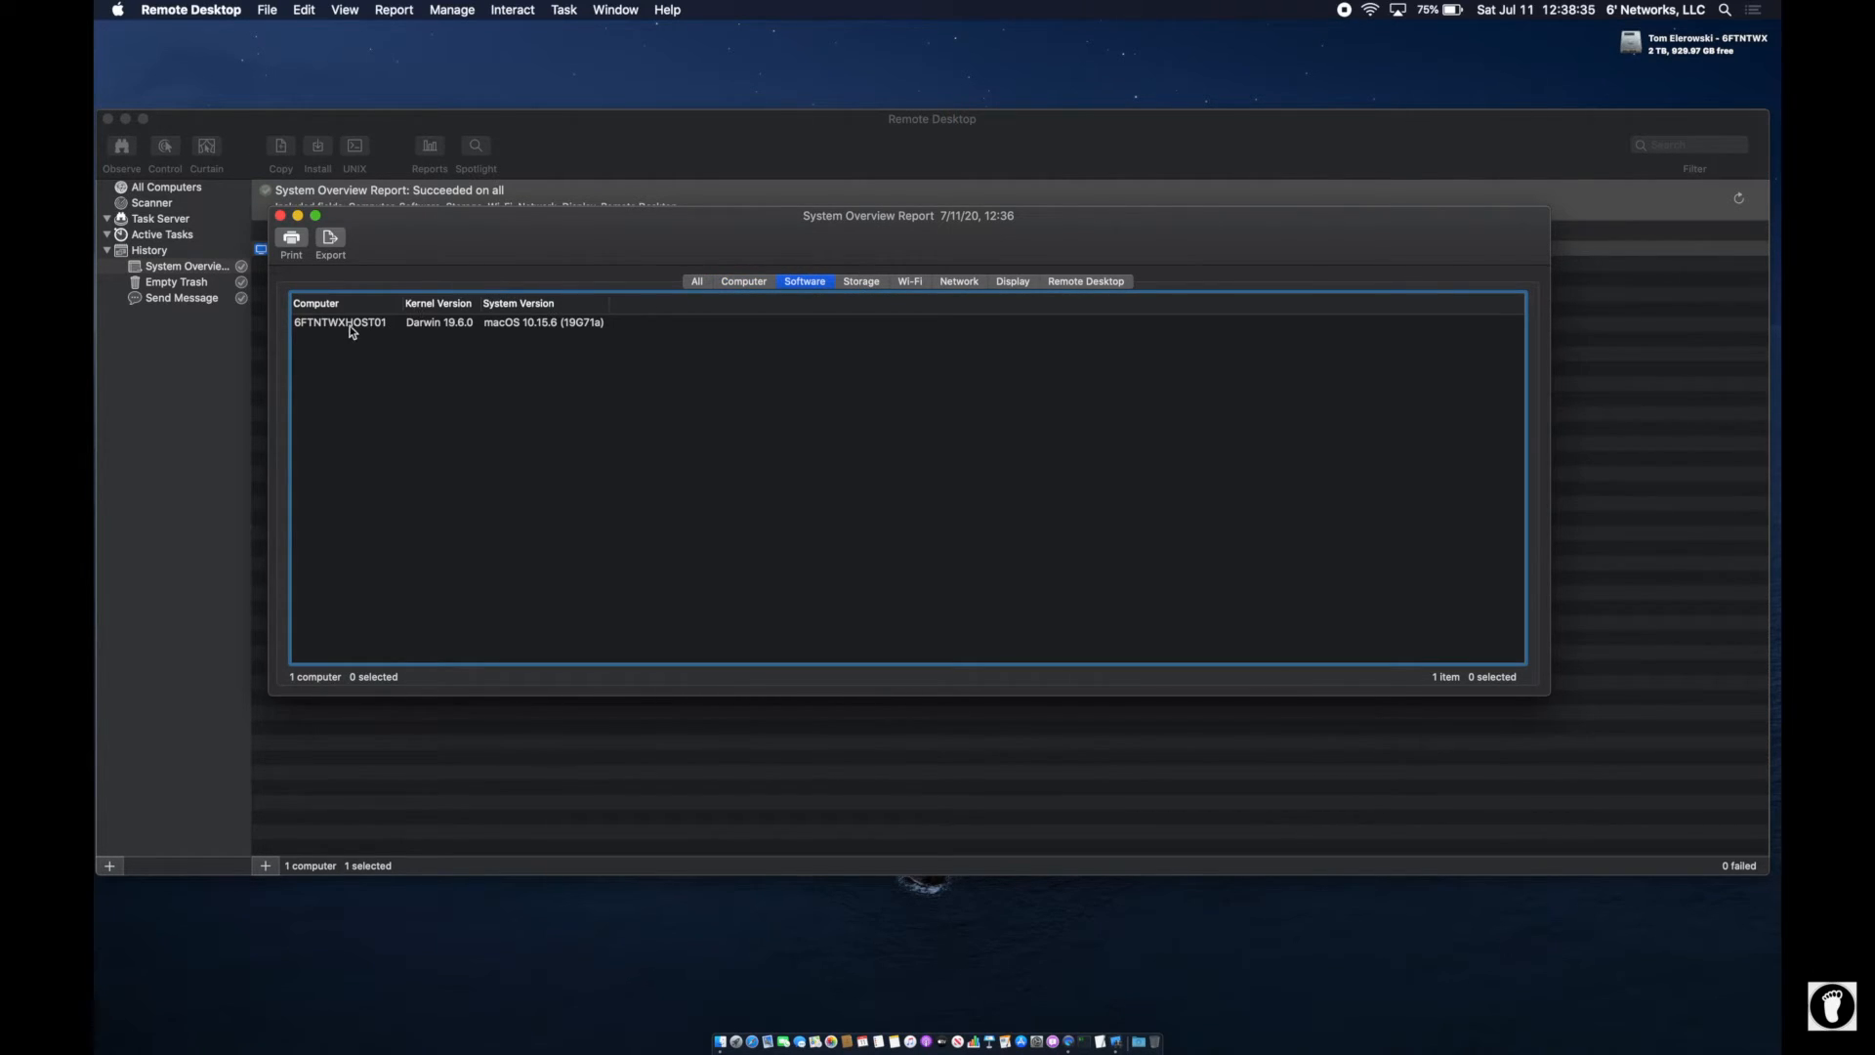
click(860, 284)
click(907, 282)
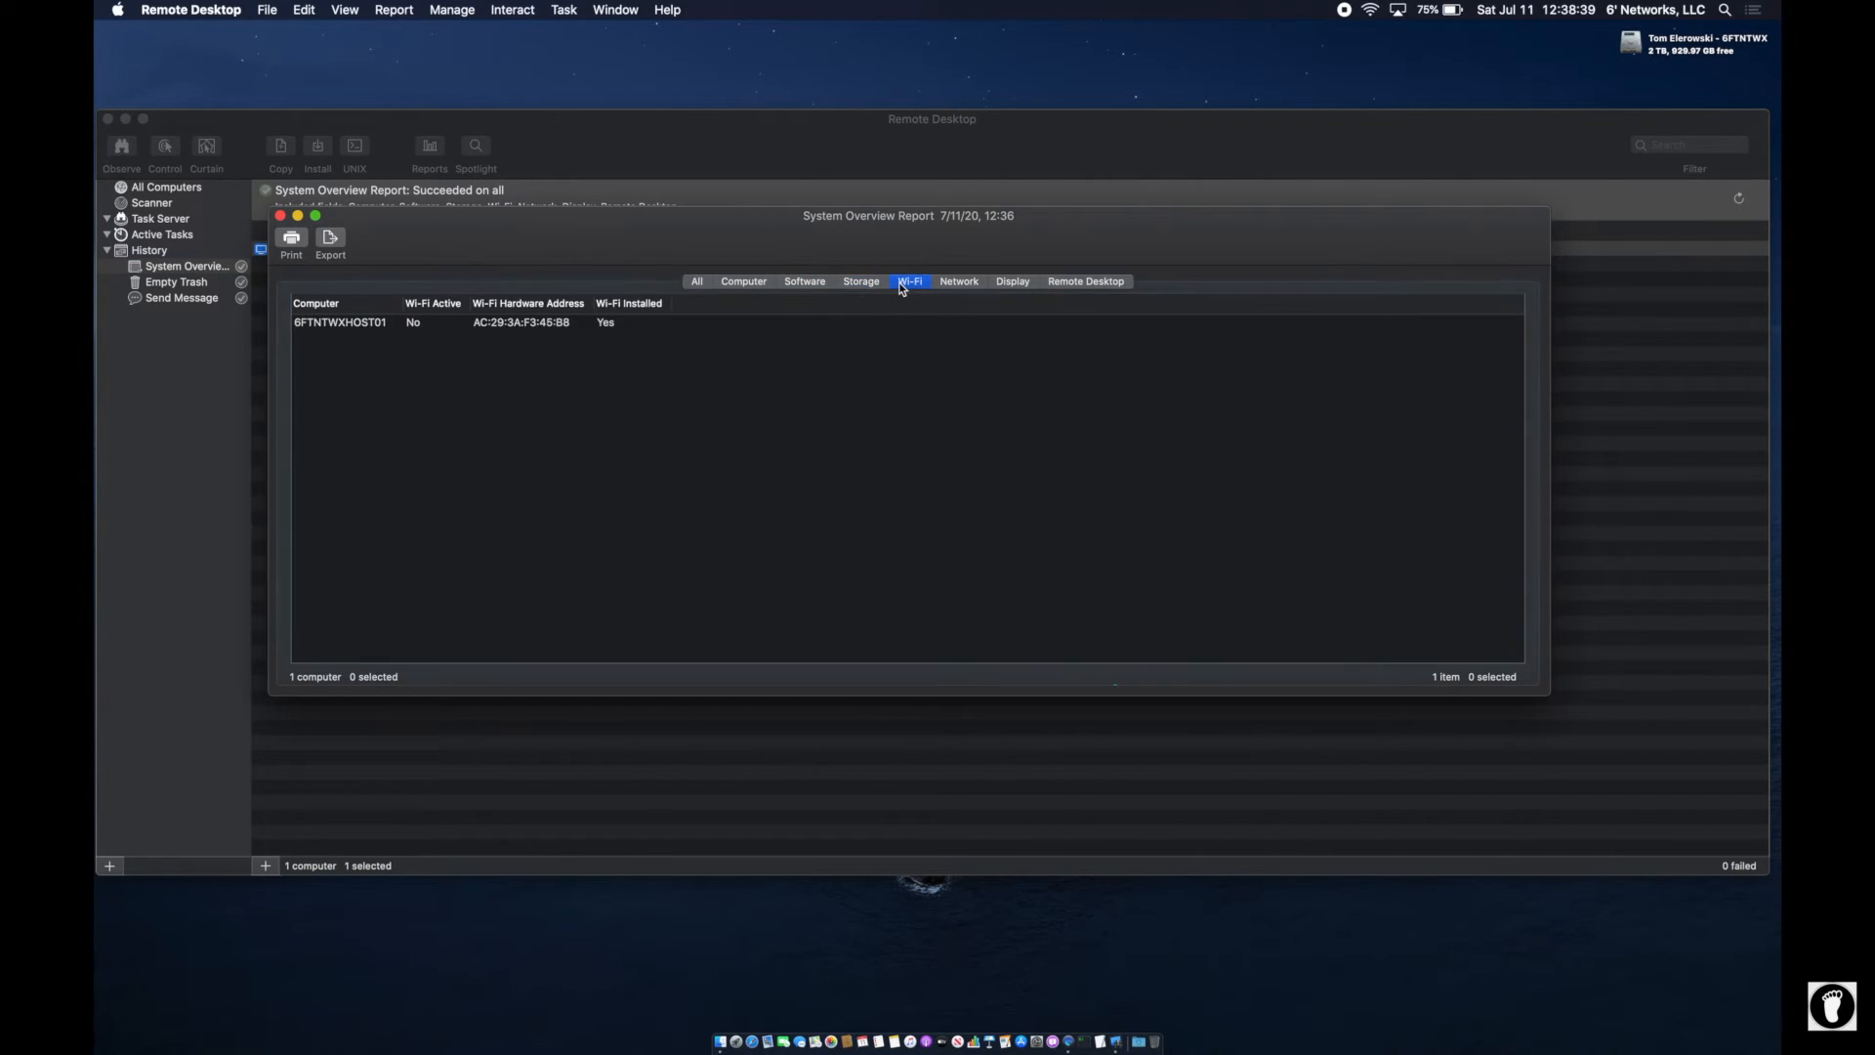
click(856, 283)
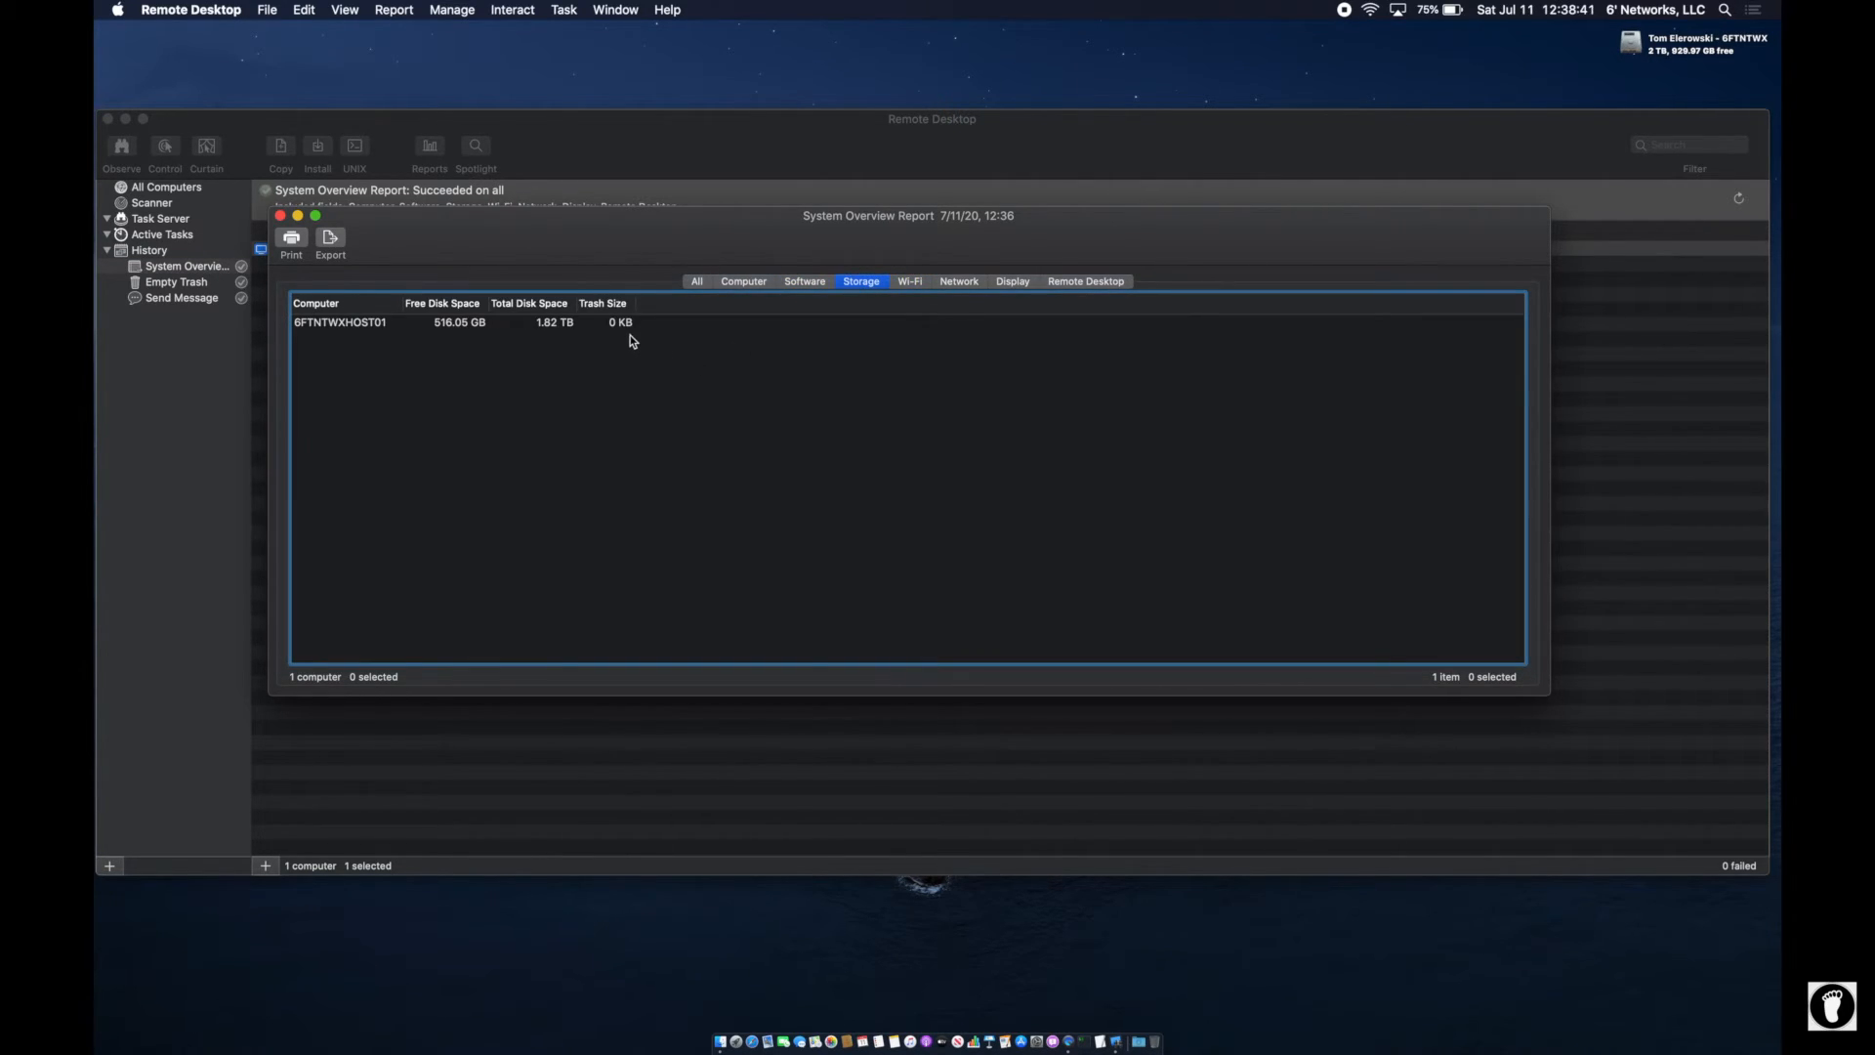
click(917, 286)
click(962, 283)
click(1010, 284)
click(1063, 283)
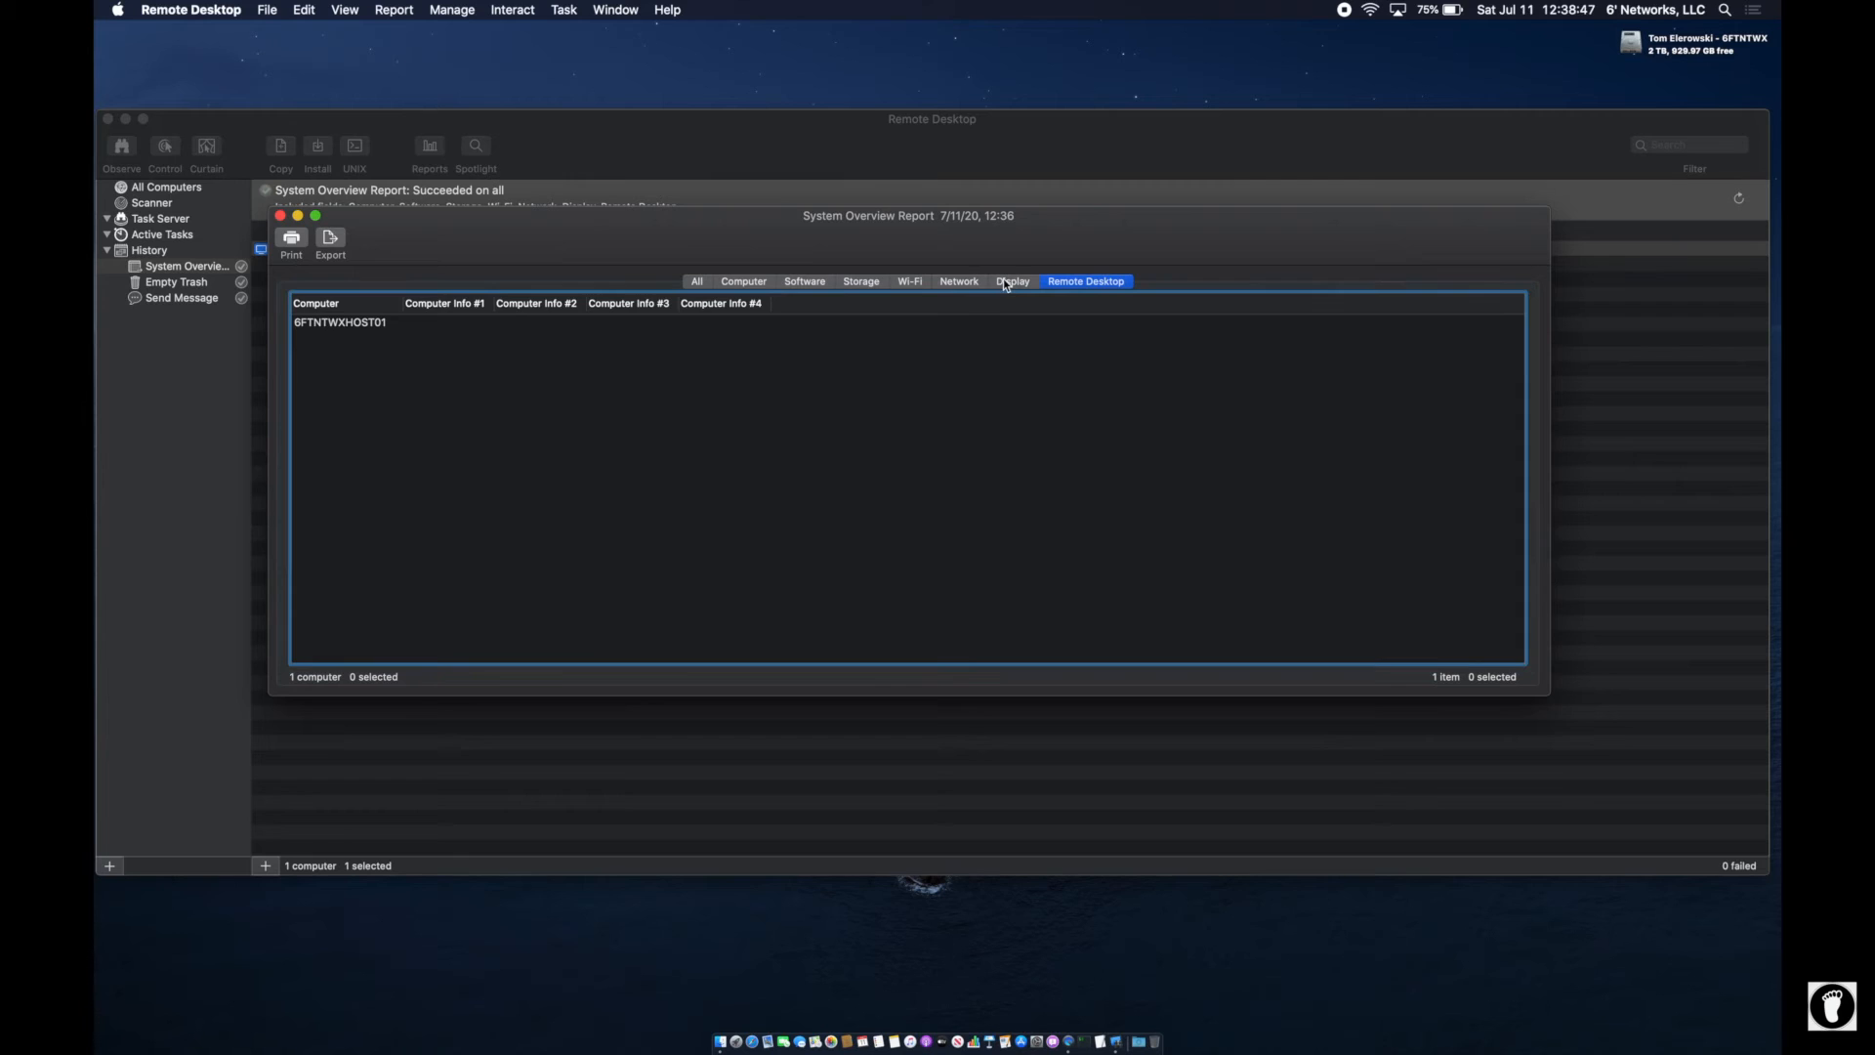
click(280, 216)
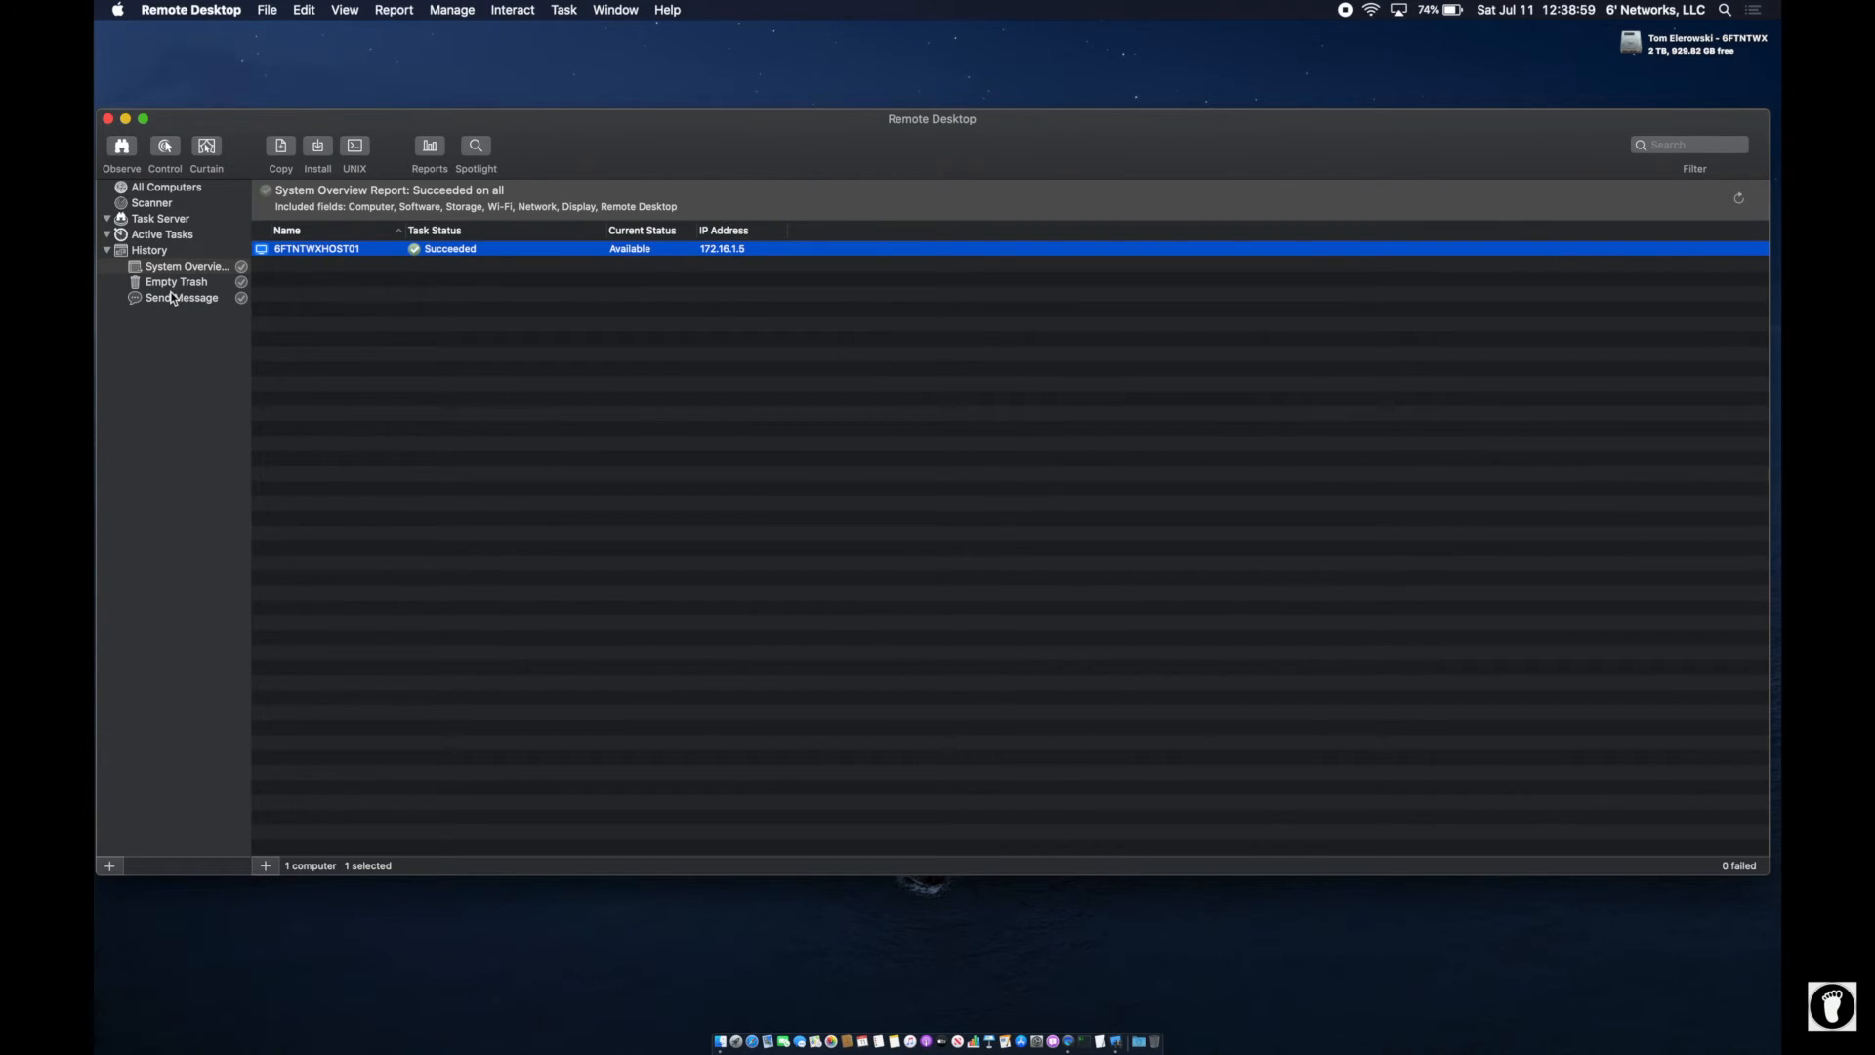
- View the All Computers list, and use the Scanner to scan the Local Network for computers
click(168, 187)
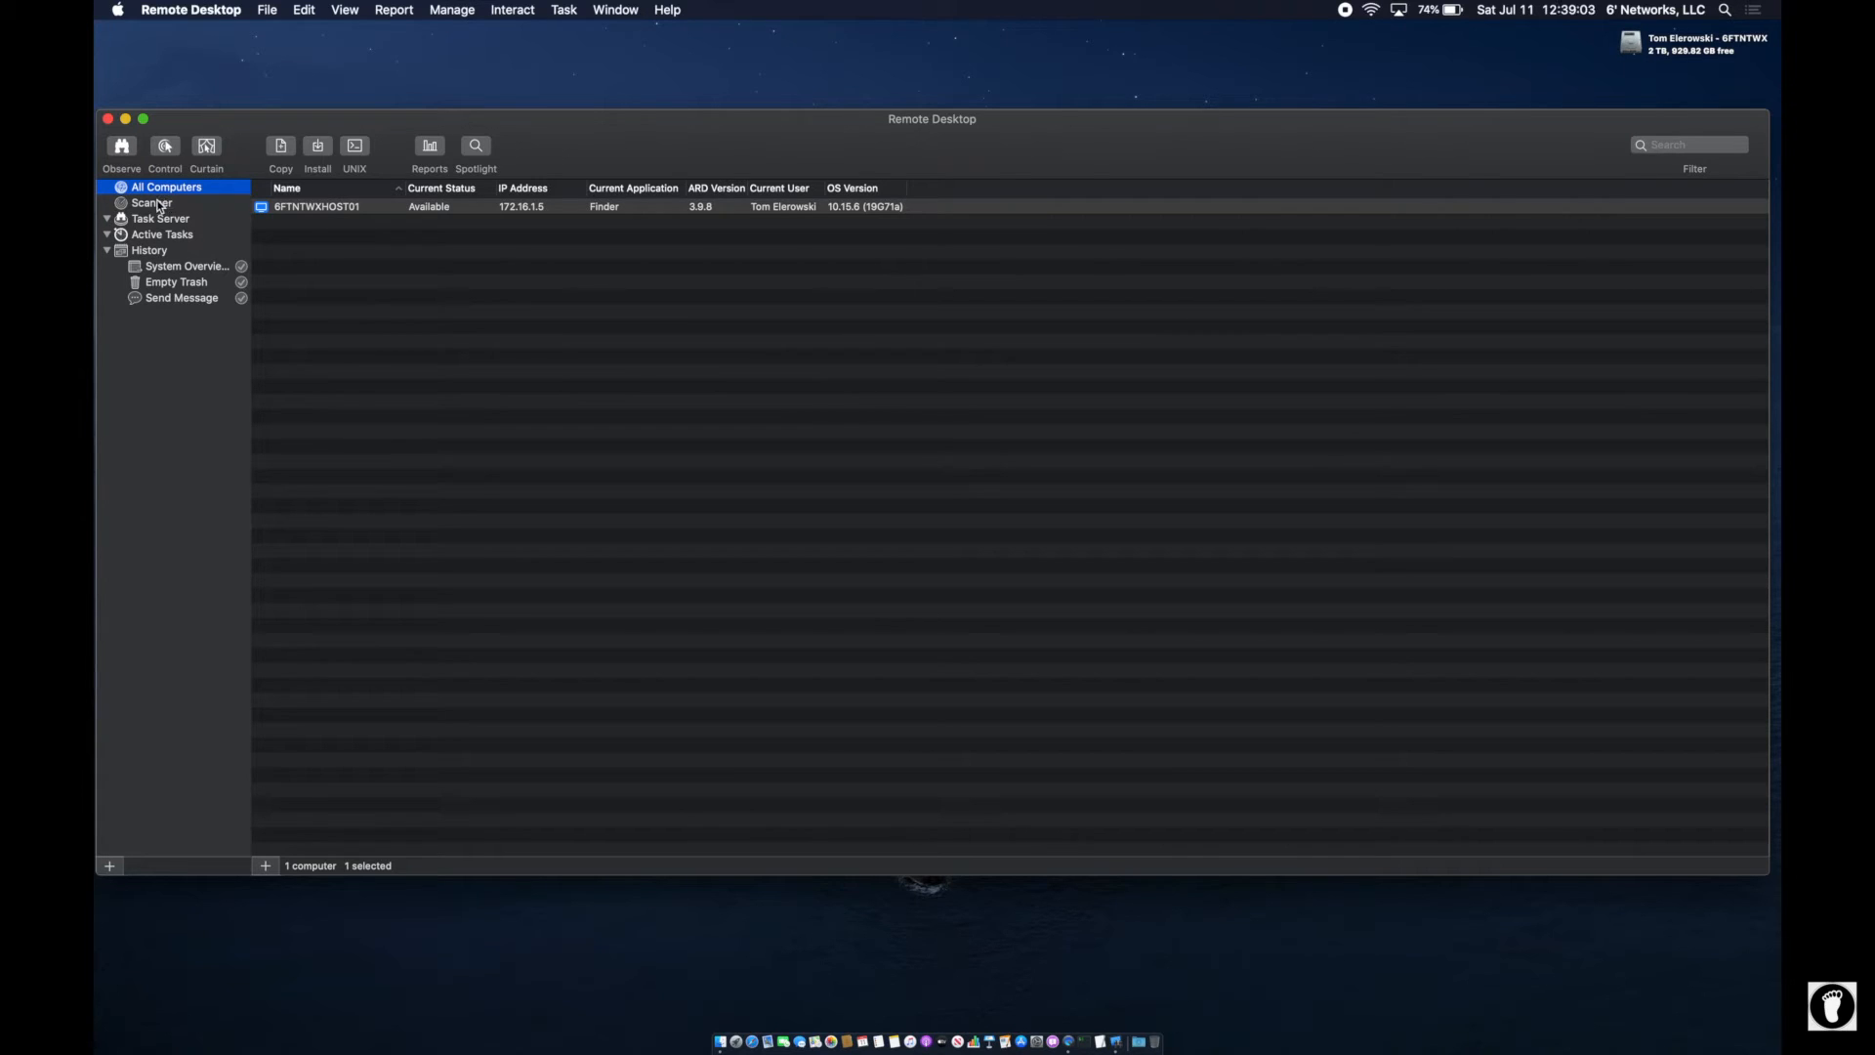
click(161, 204)
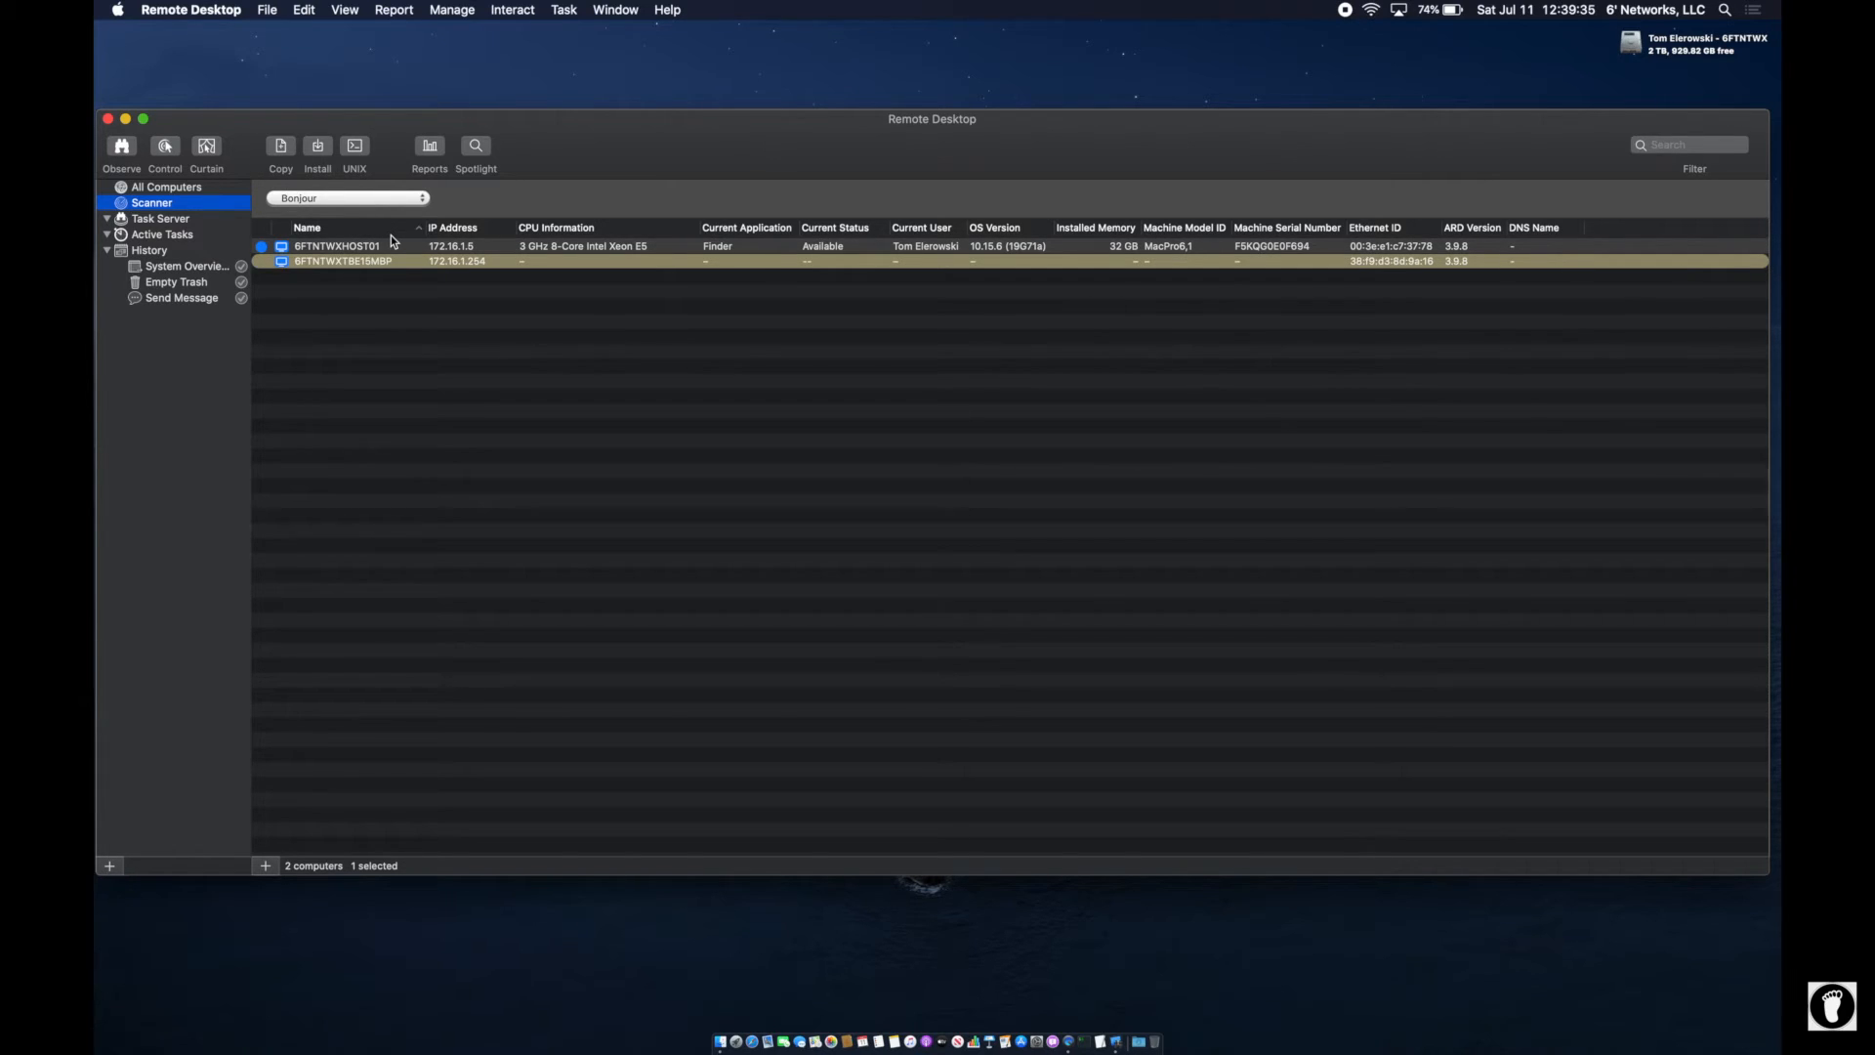
click(356, 201)
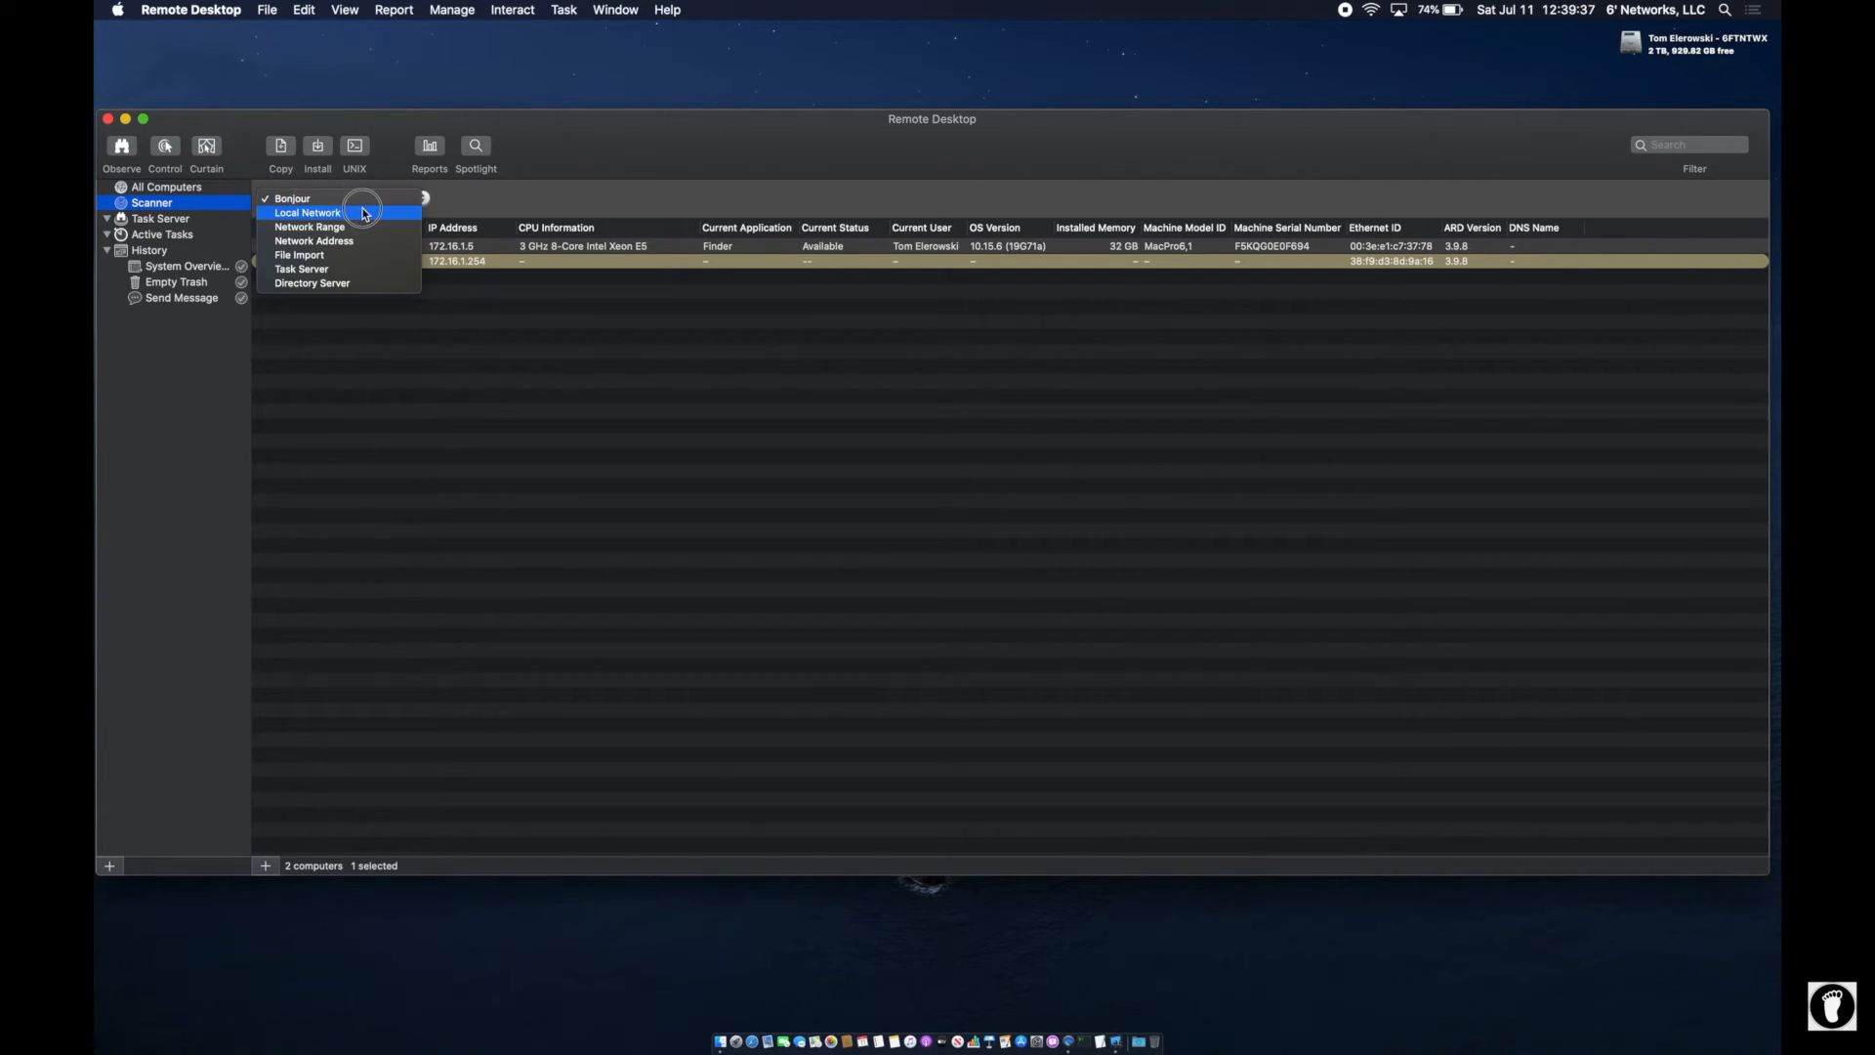
click(362, 207)
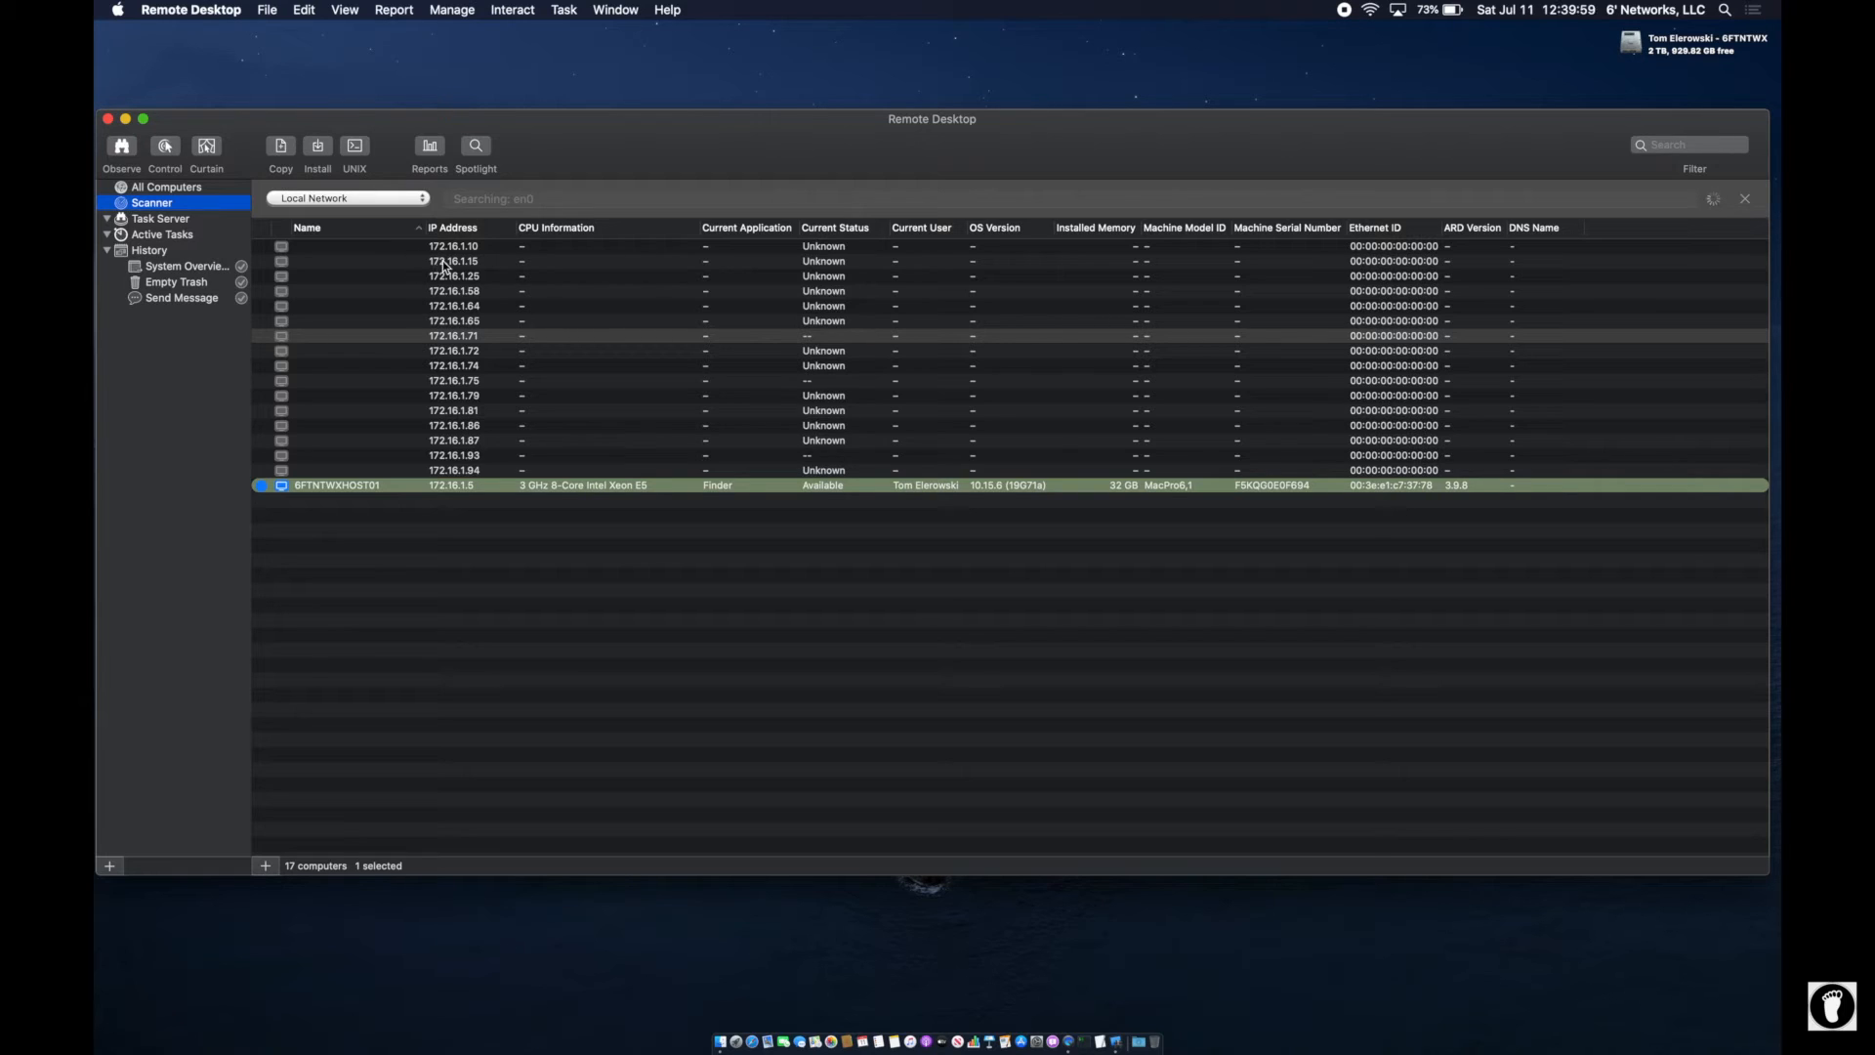
- Switch the scanner to Network Range and show its starting and ending IP address fields
click(349, 199)
click(366, 212)
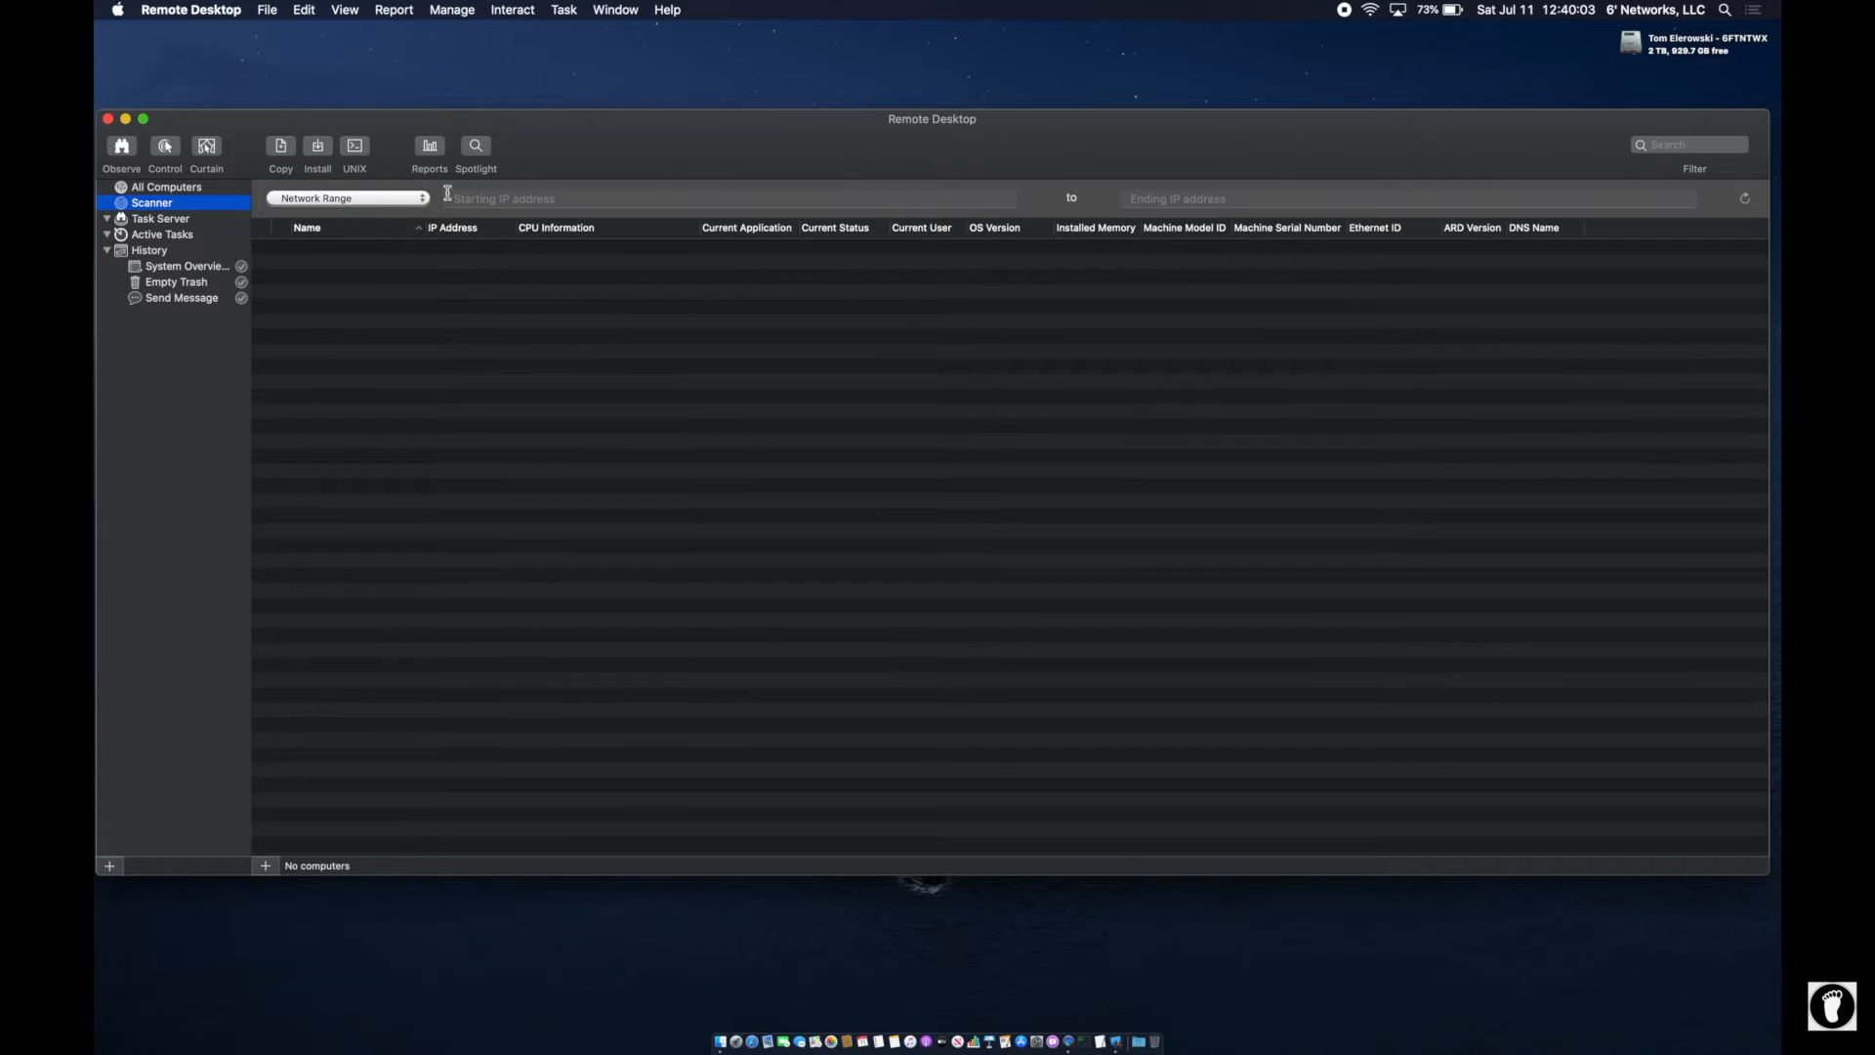
click(544, 196)
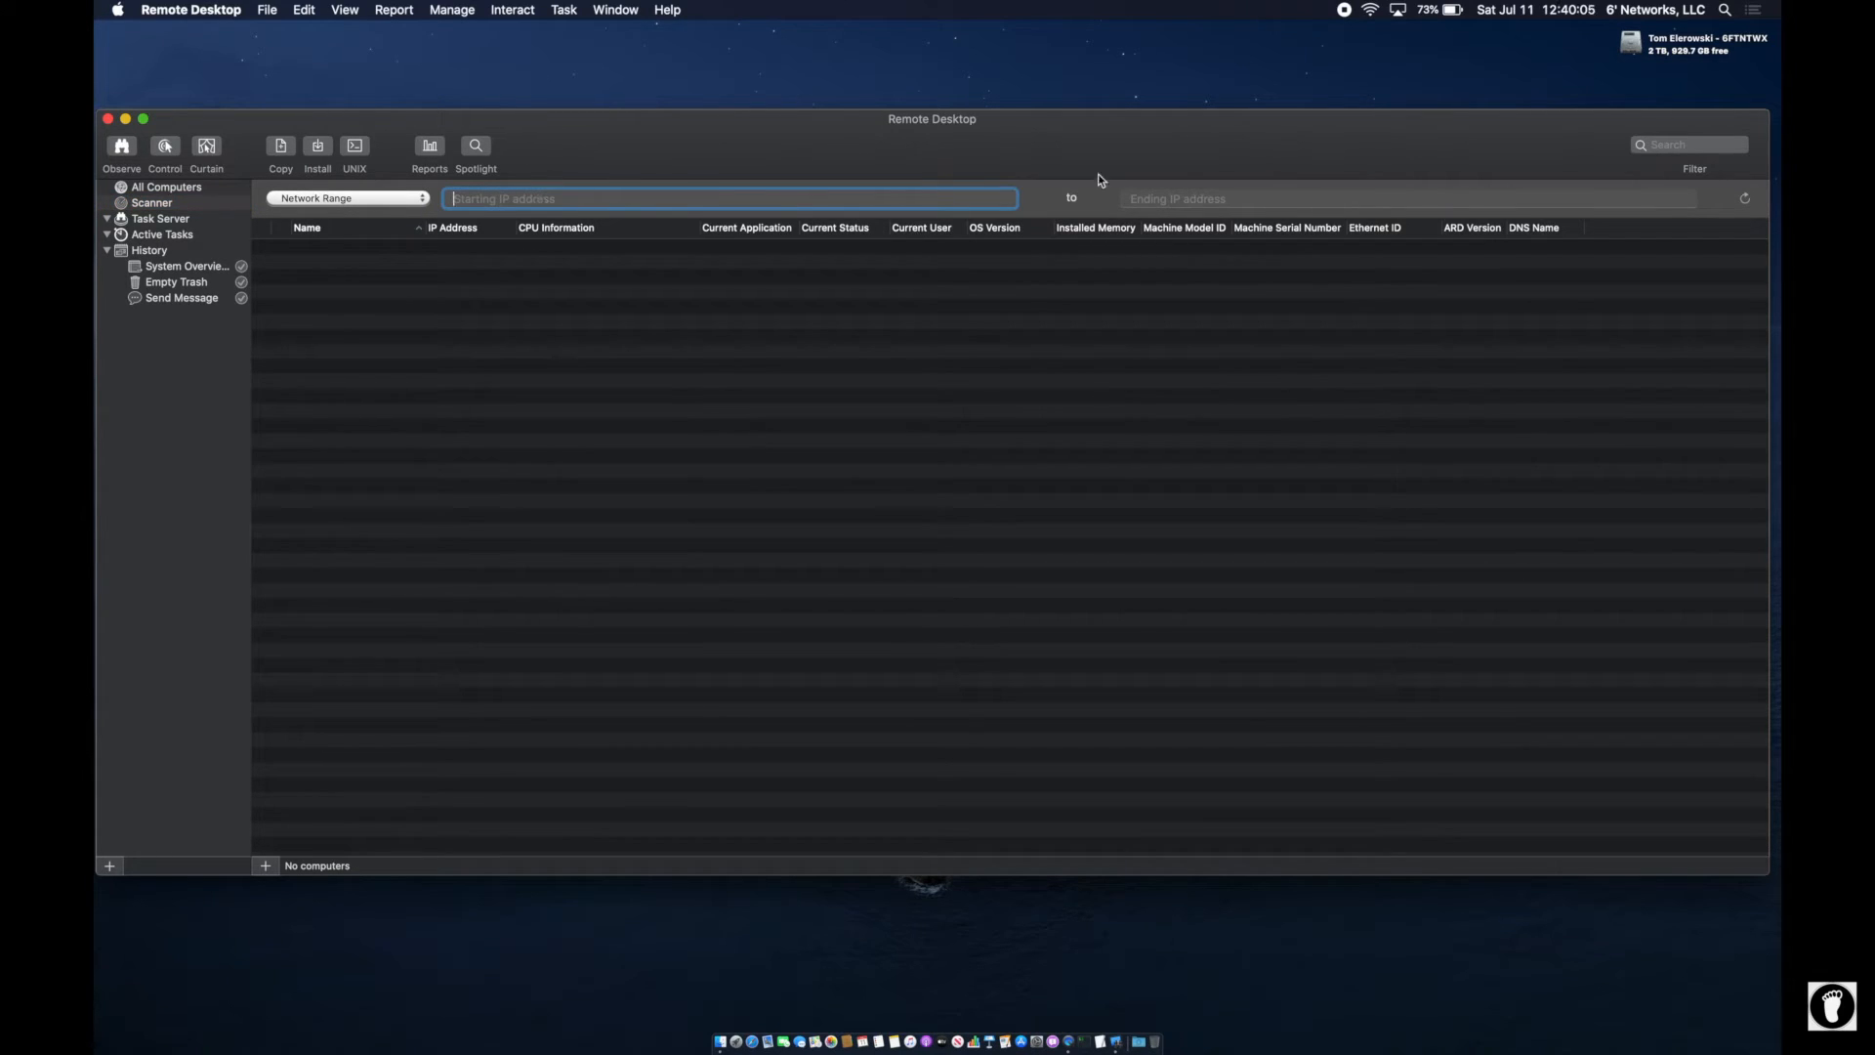
click(1155, 198)
- Switch the scanner to Network Address, look over the other search modes, and set it to Bonjour
click(369, 207)
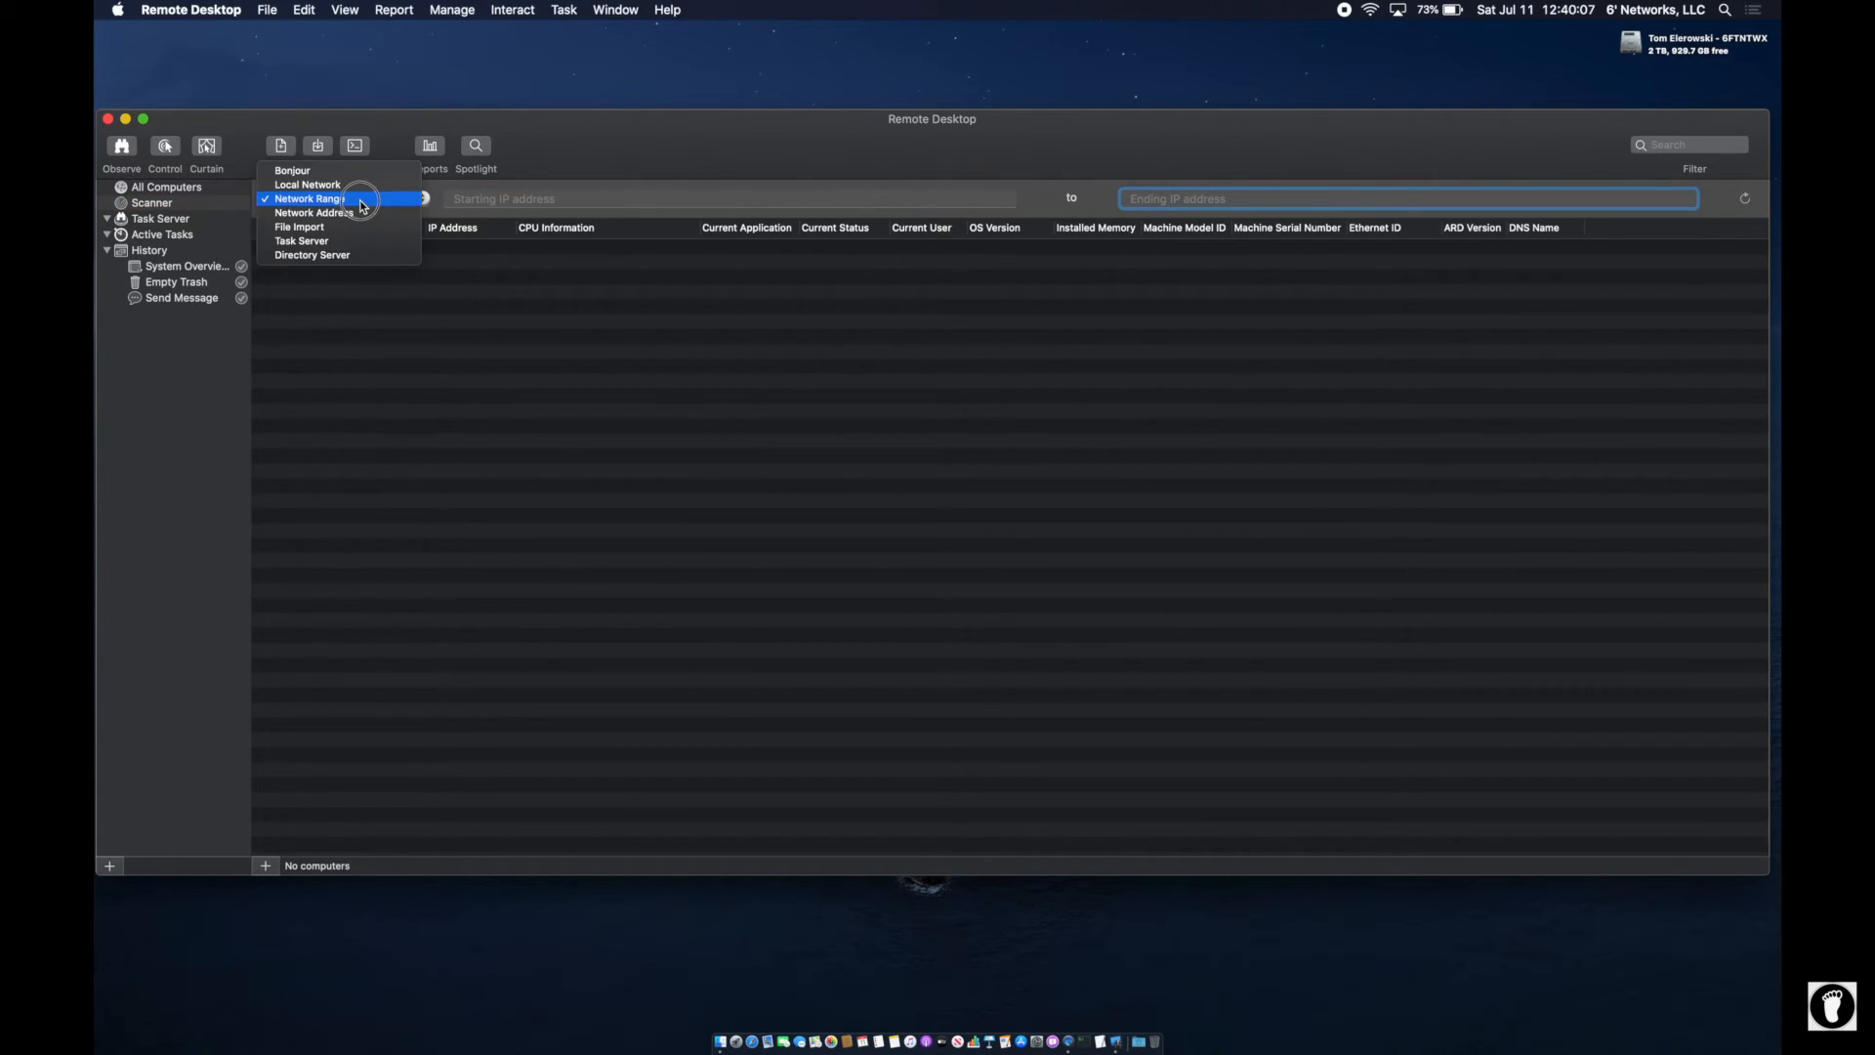
click(364, 213)
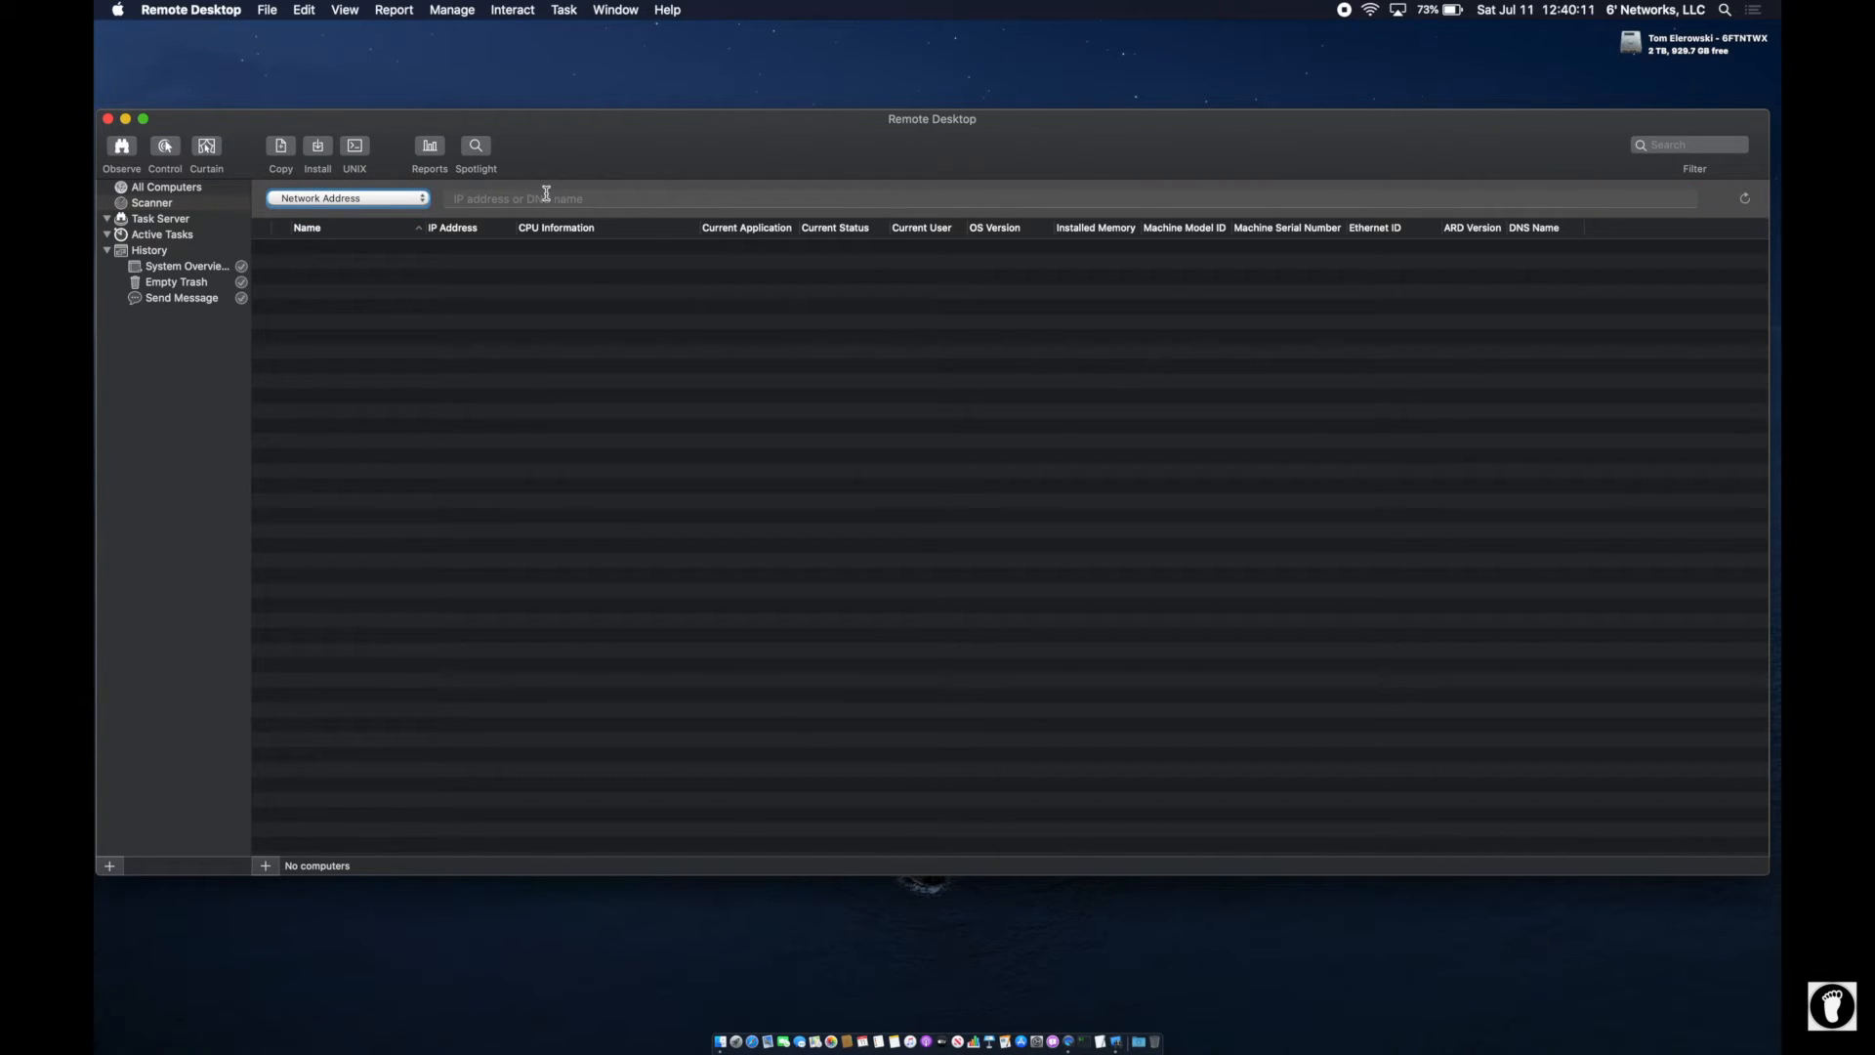
click(416, 200)
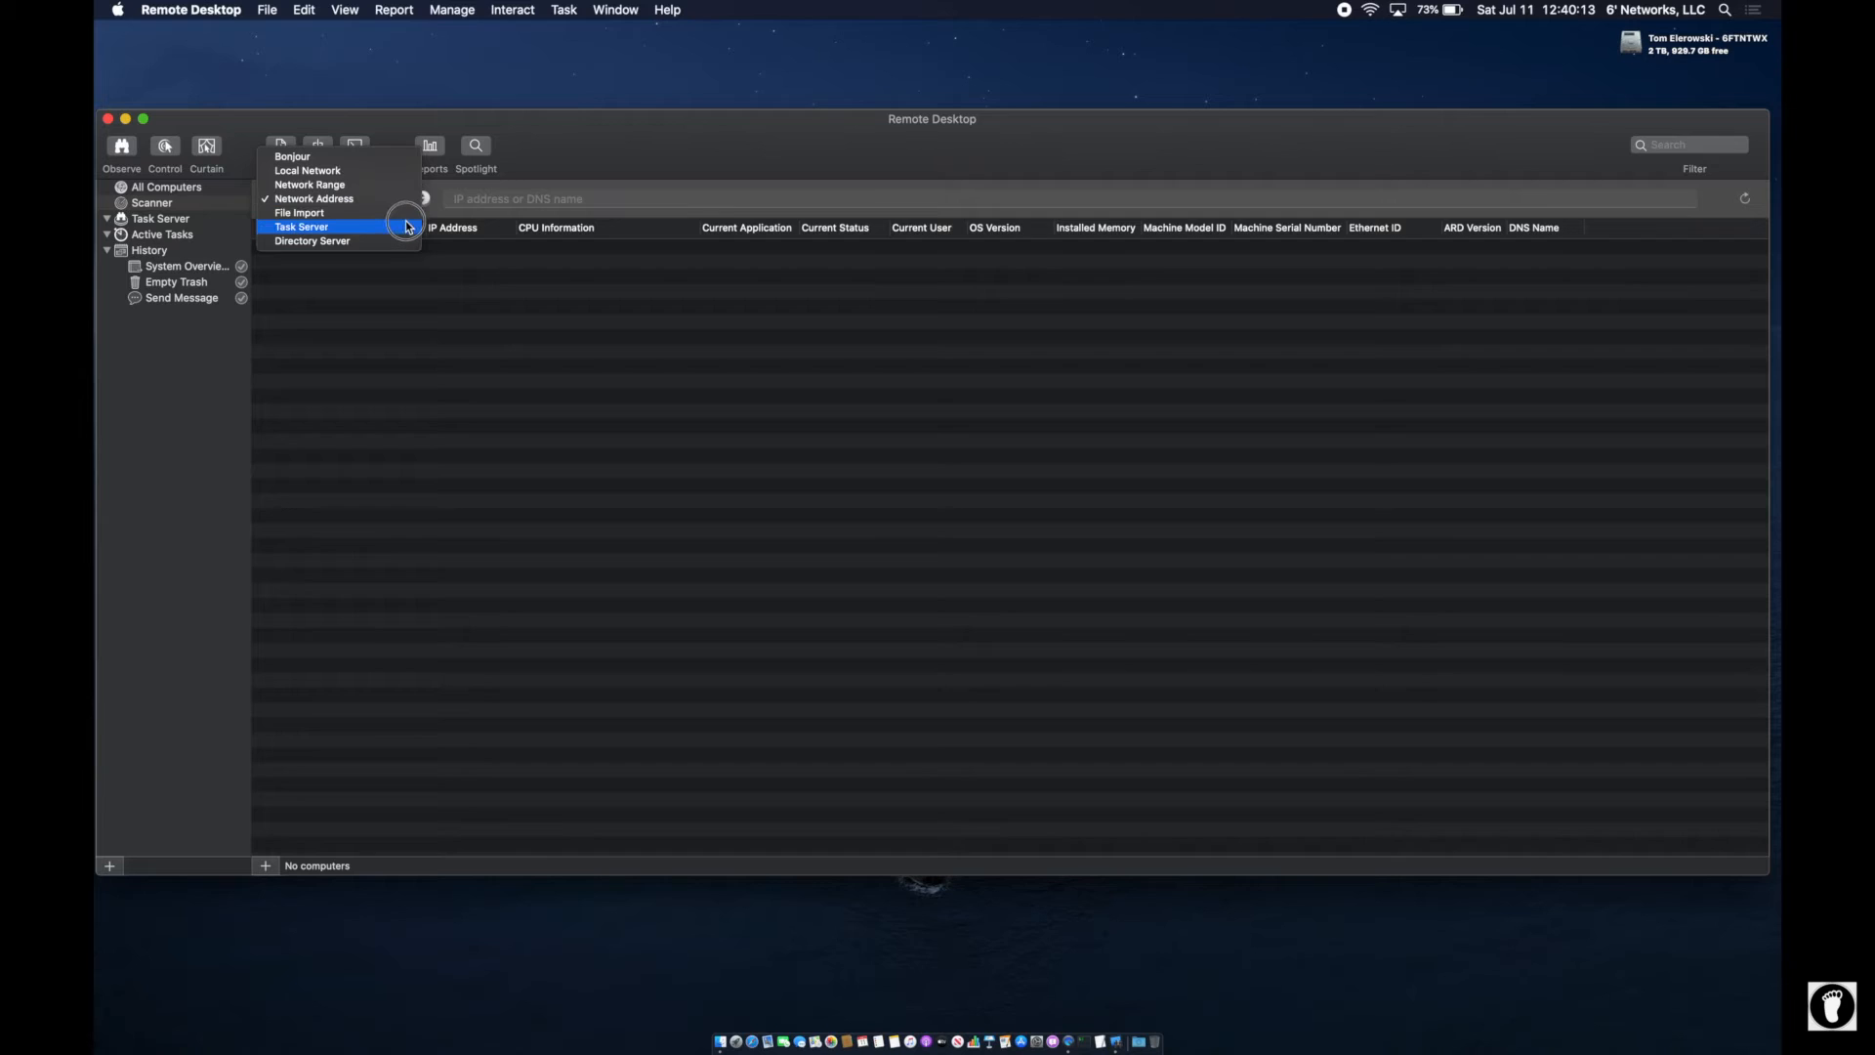
click(400, 199)
click(400, 200)
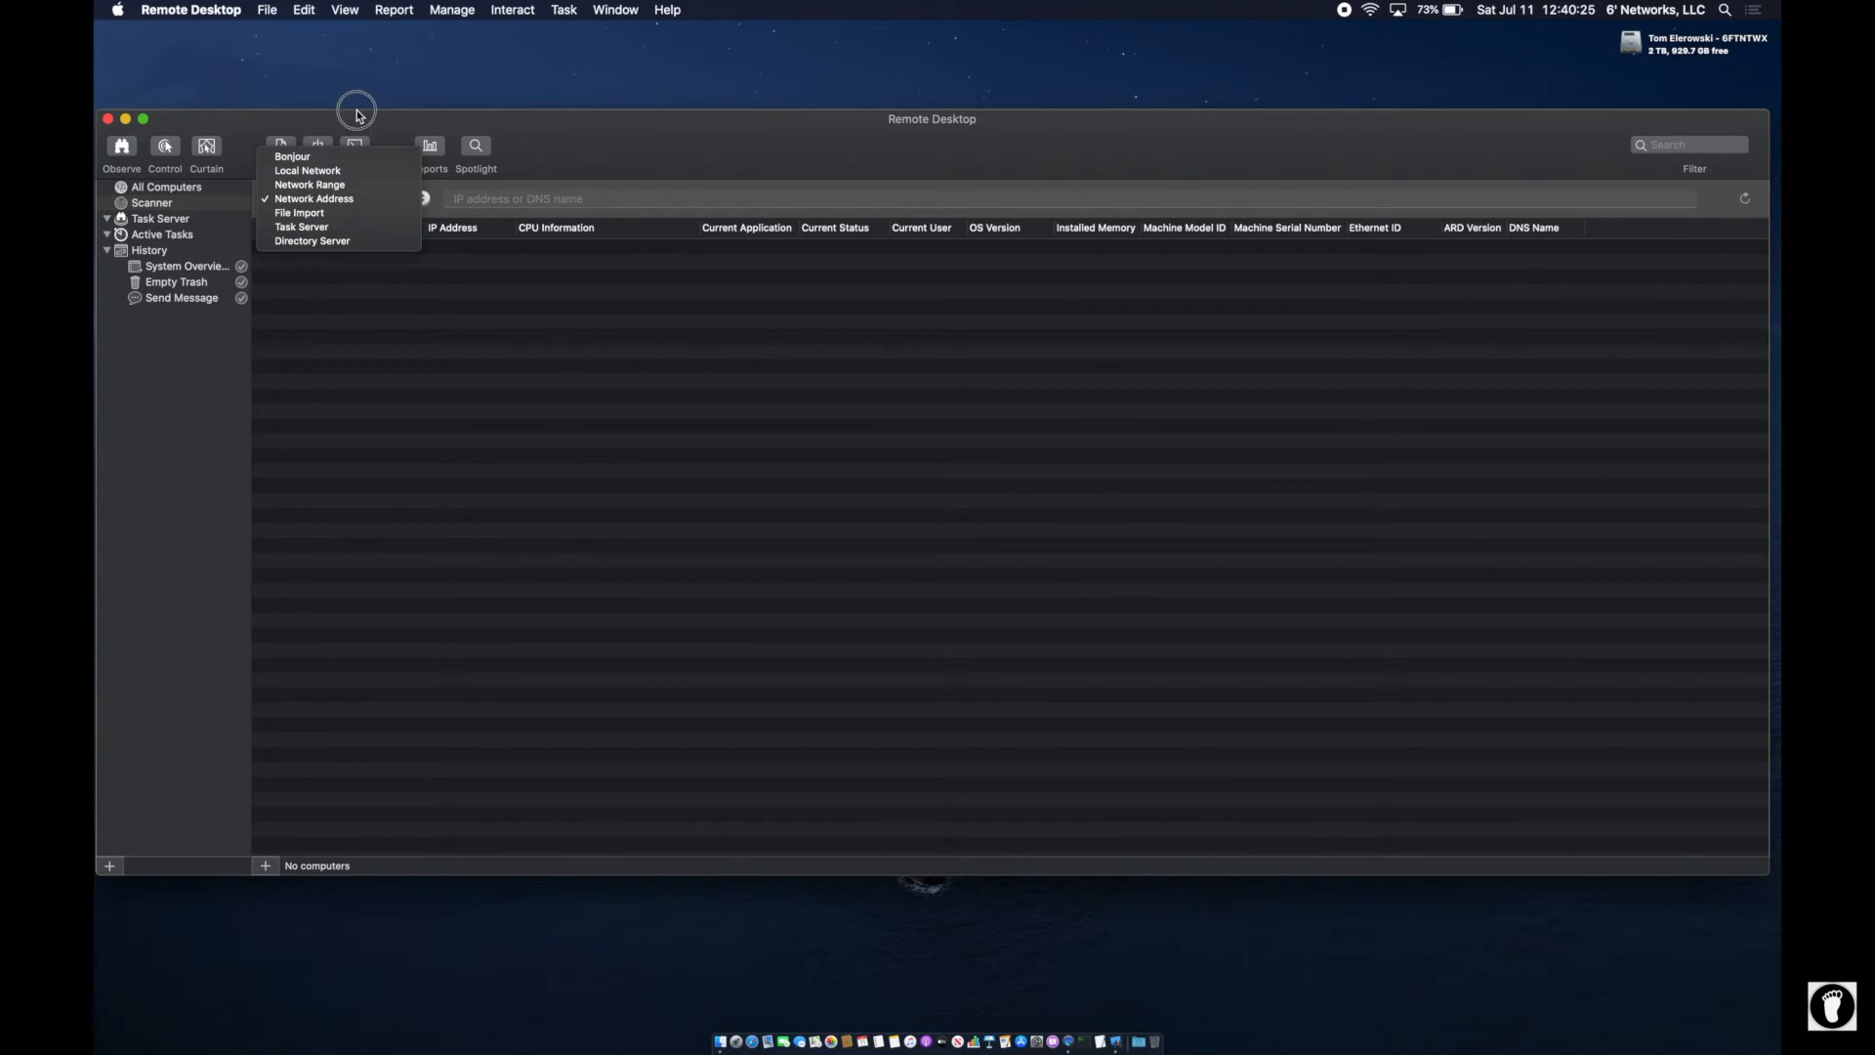
click(337, 157)
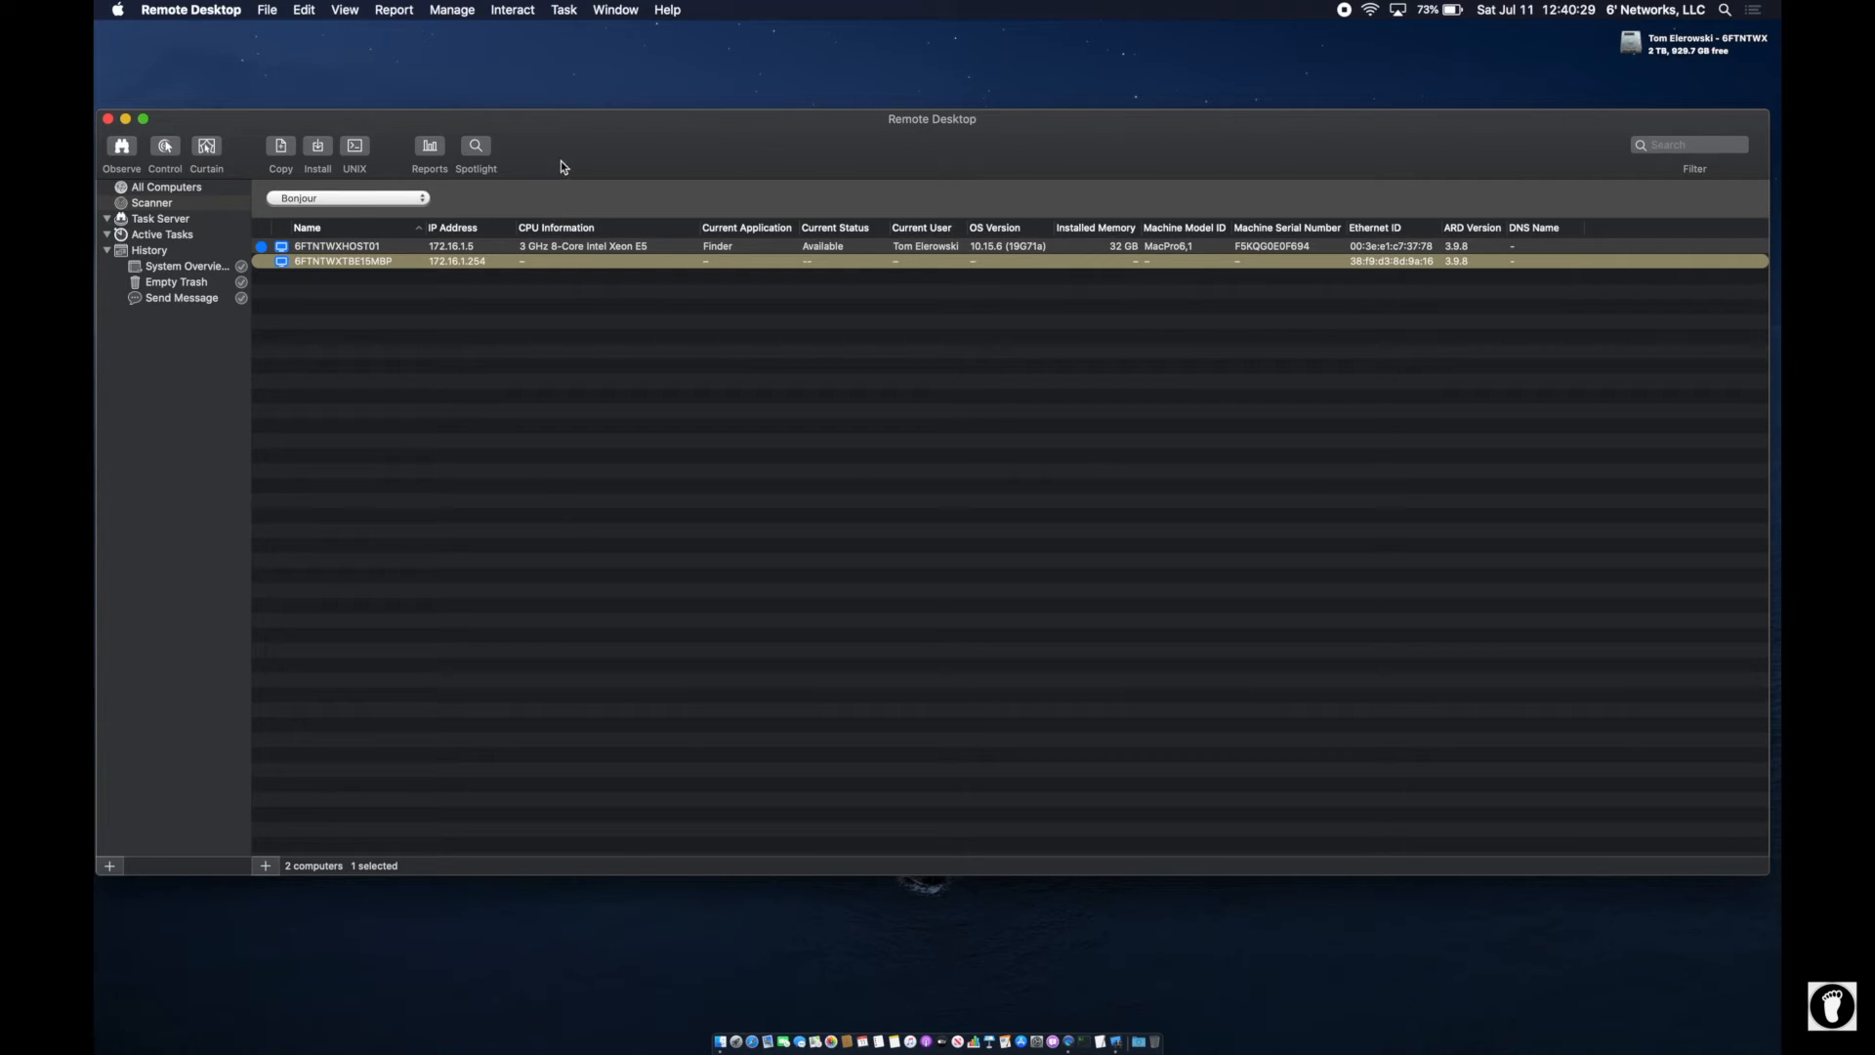
- View the Active Tasks and History sections, and open the All Computers list
click(181, 233)
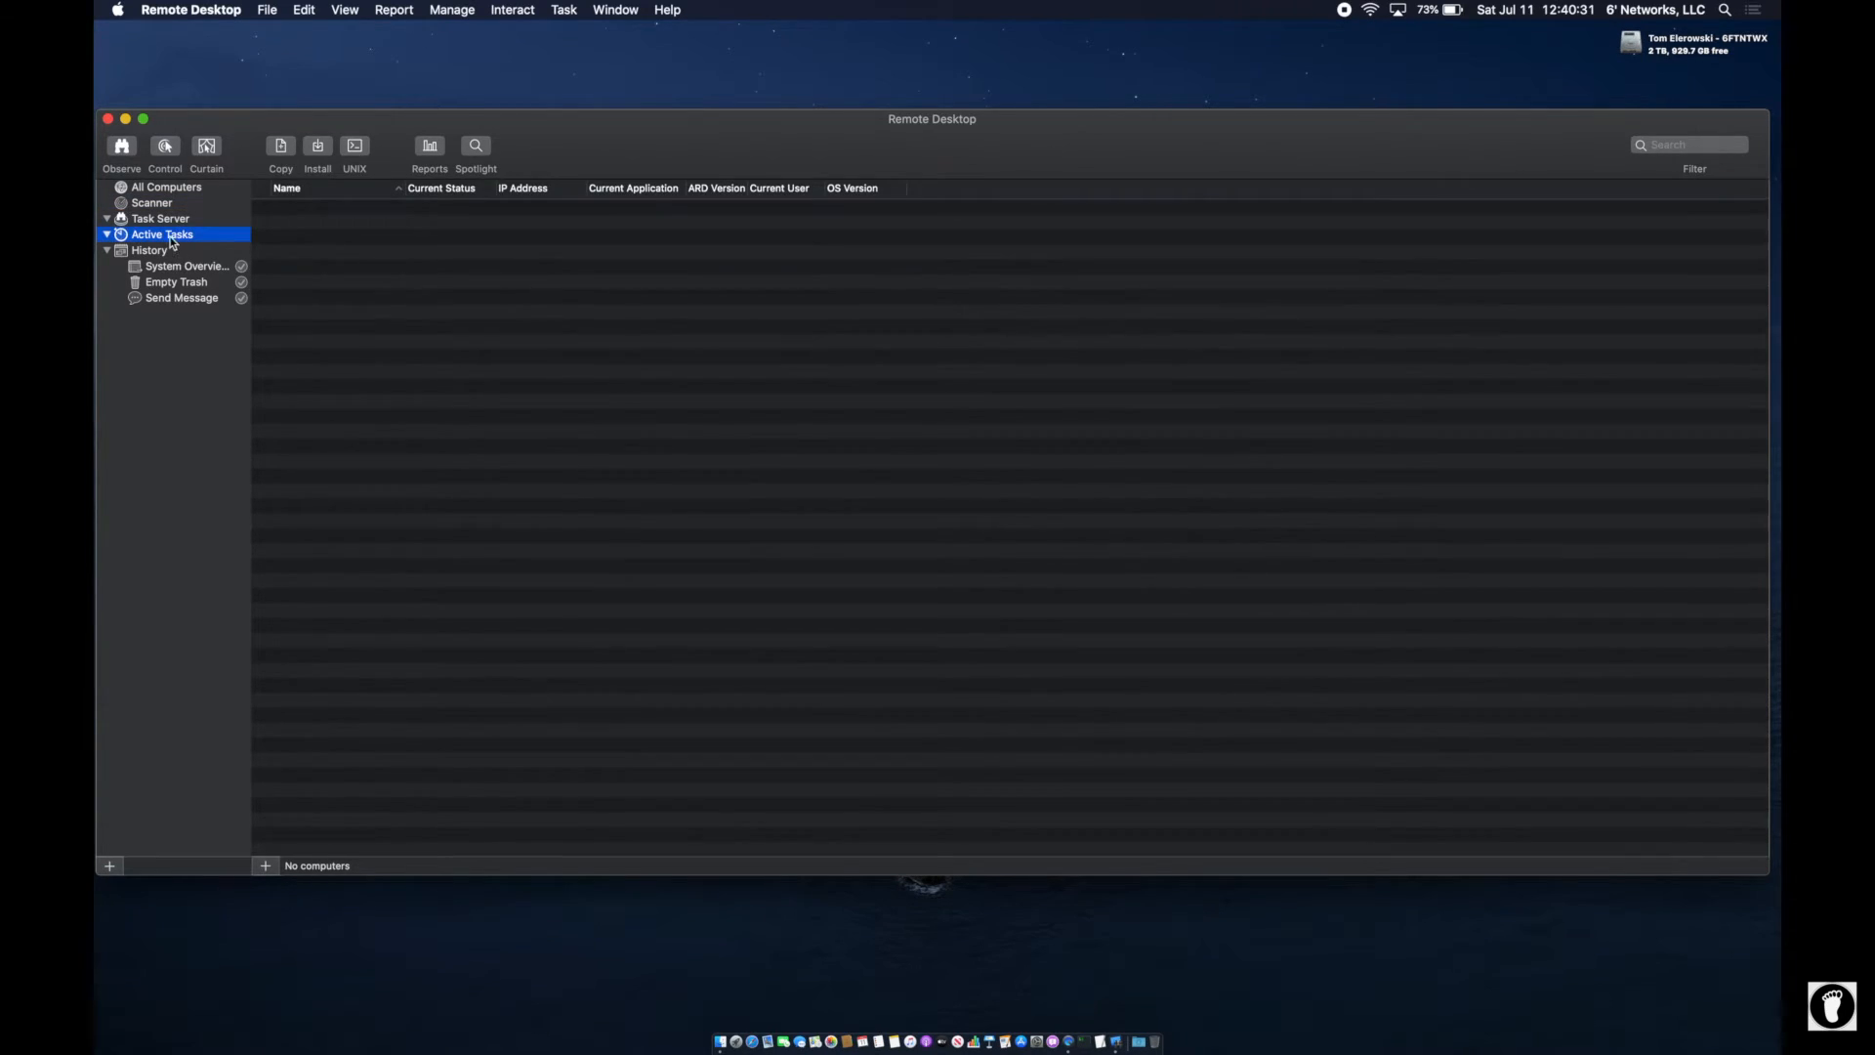
click(148, 251)
click(197, 190)
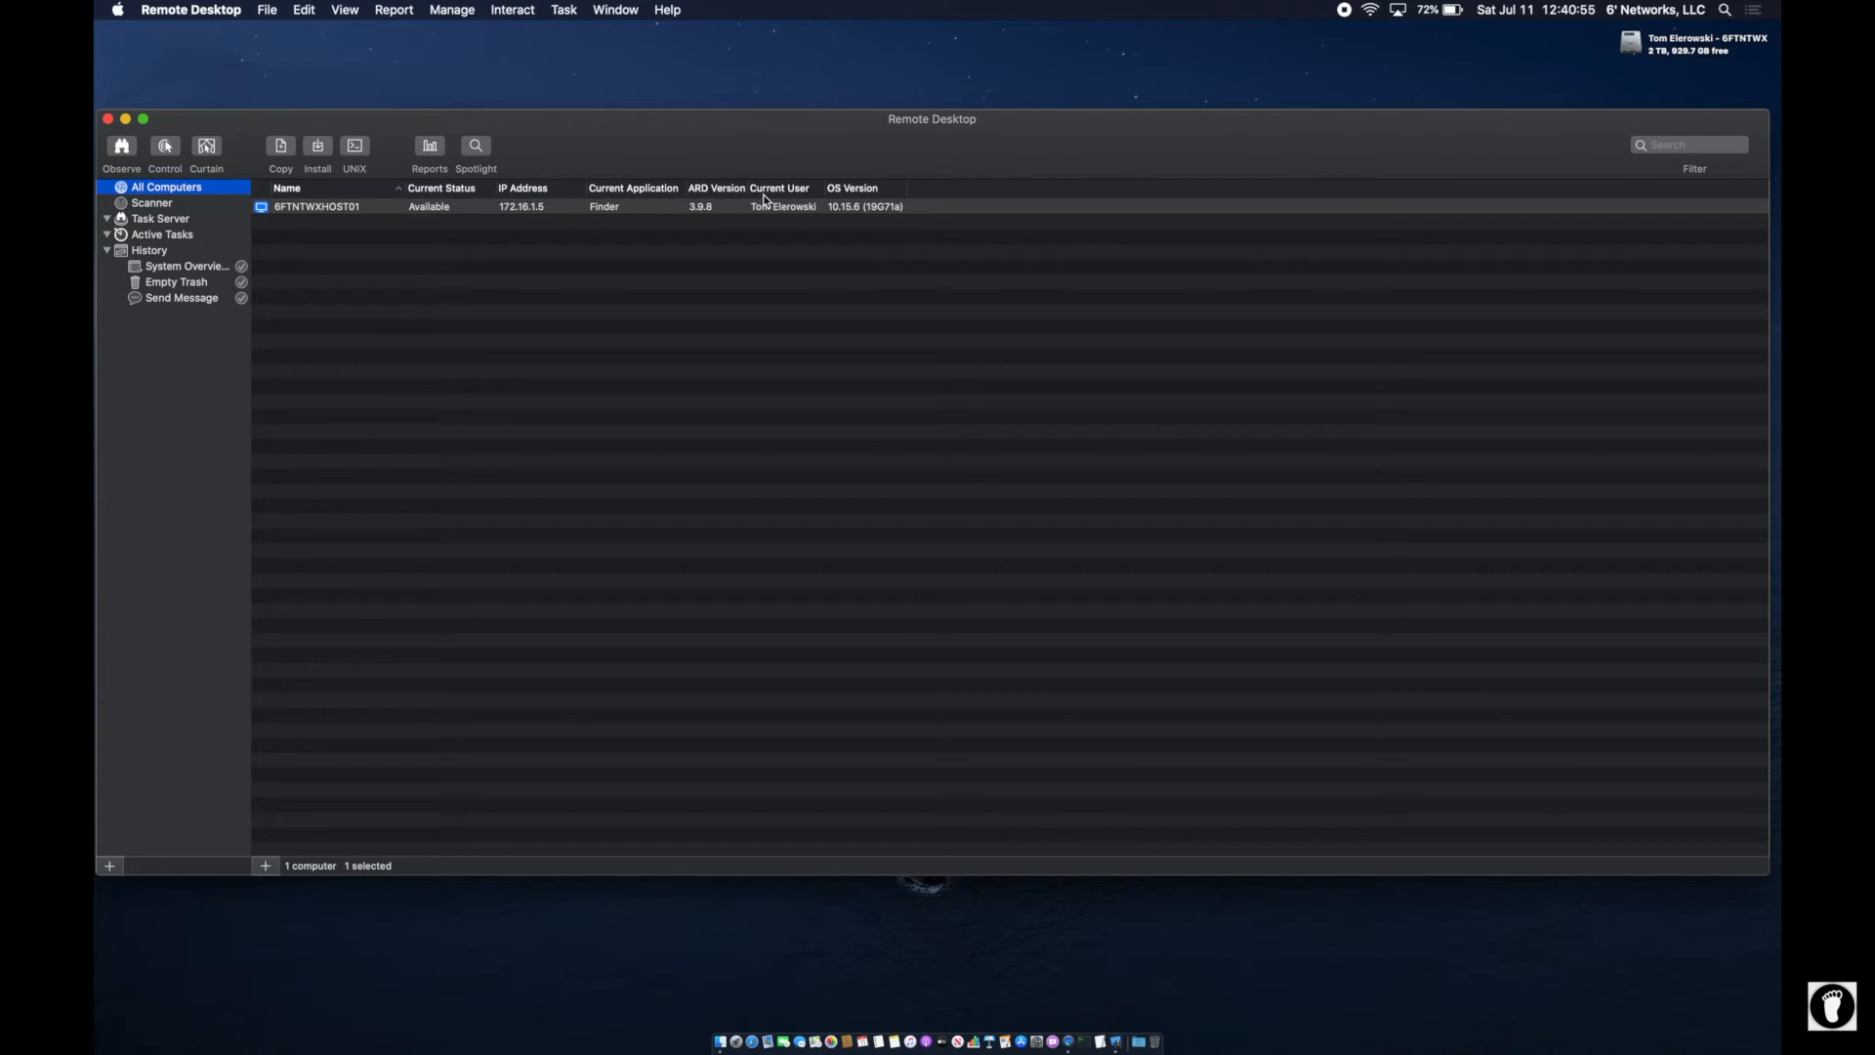
- Add the CPU Information column to the All Computers list and look over the other available columns
right_click(929, 188)
click(1001, 323)
right_click(1011, 193)
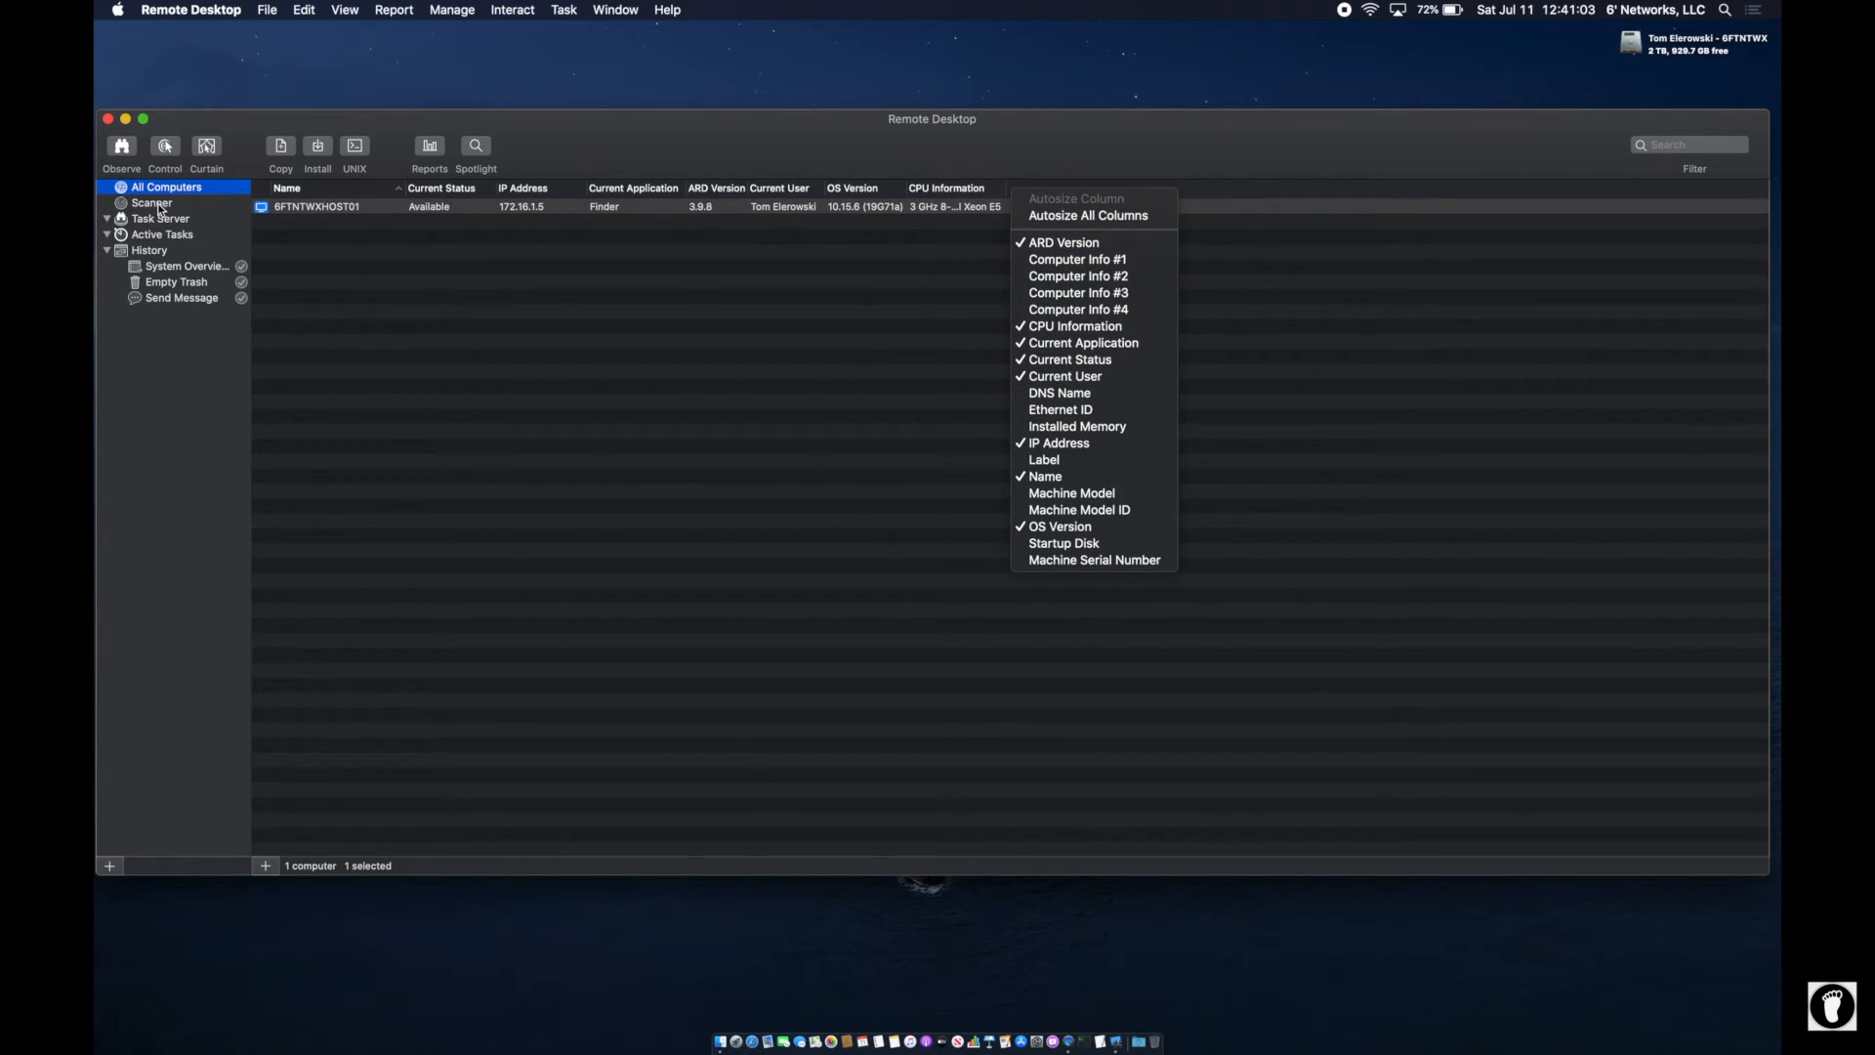
click(188, 190)
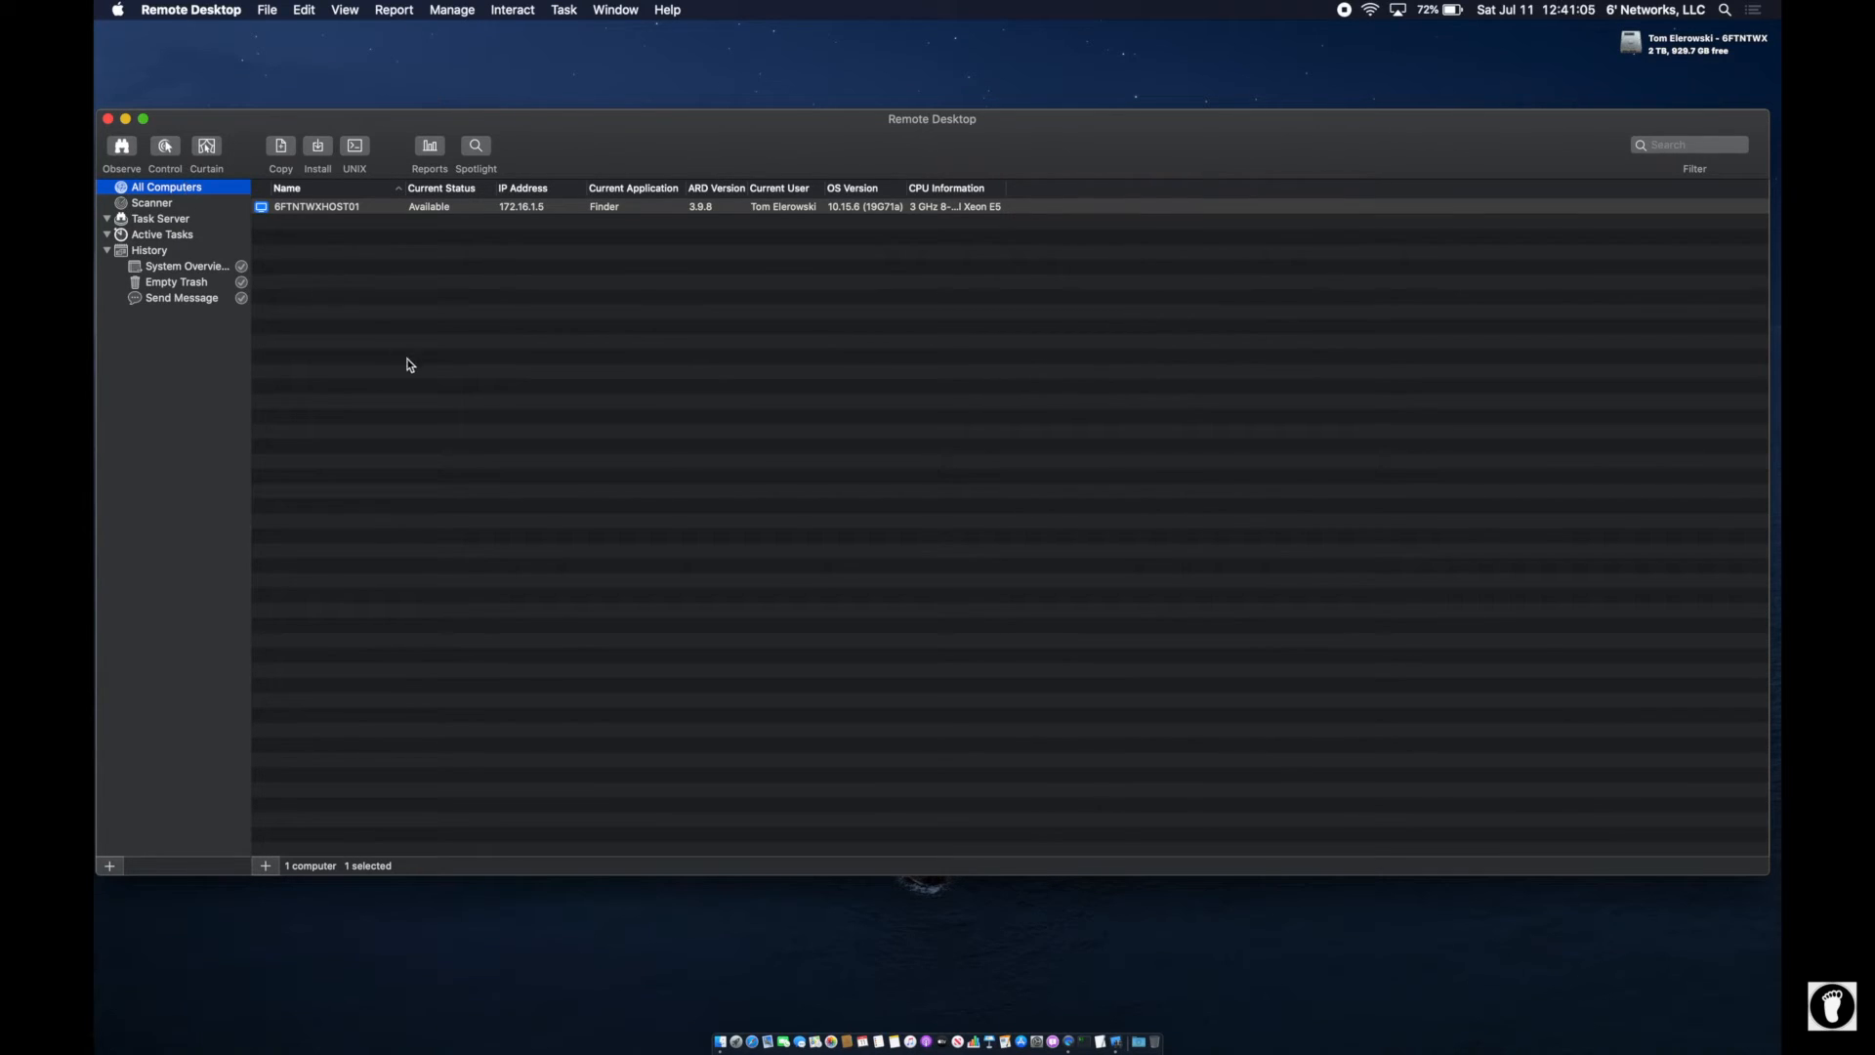
- Look over the scanner's own options and the commands for creating lists, scanners and groups
click(156, 204)
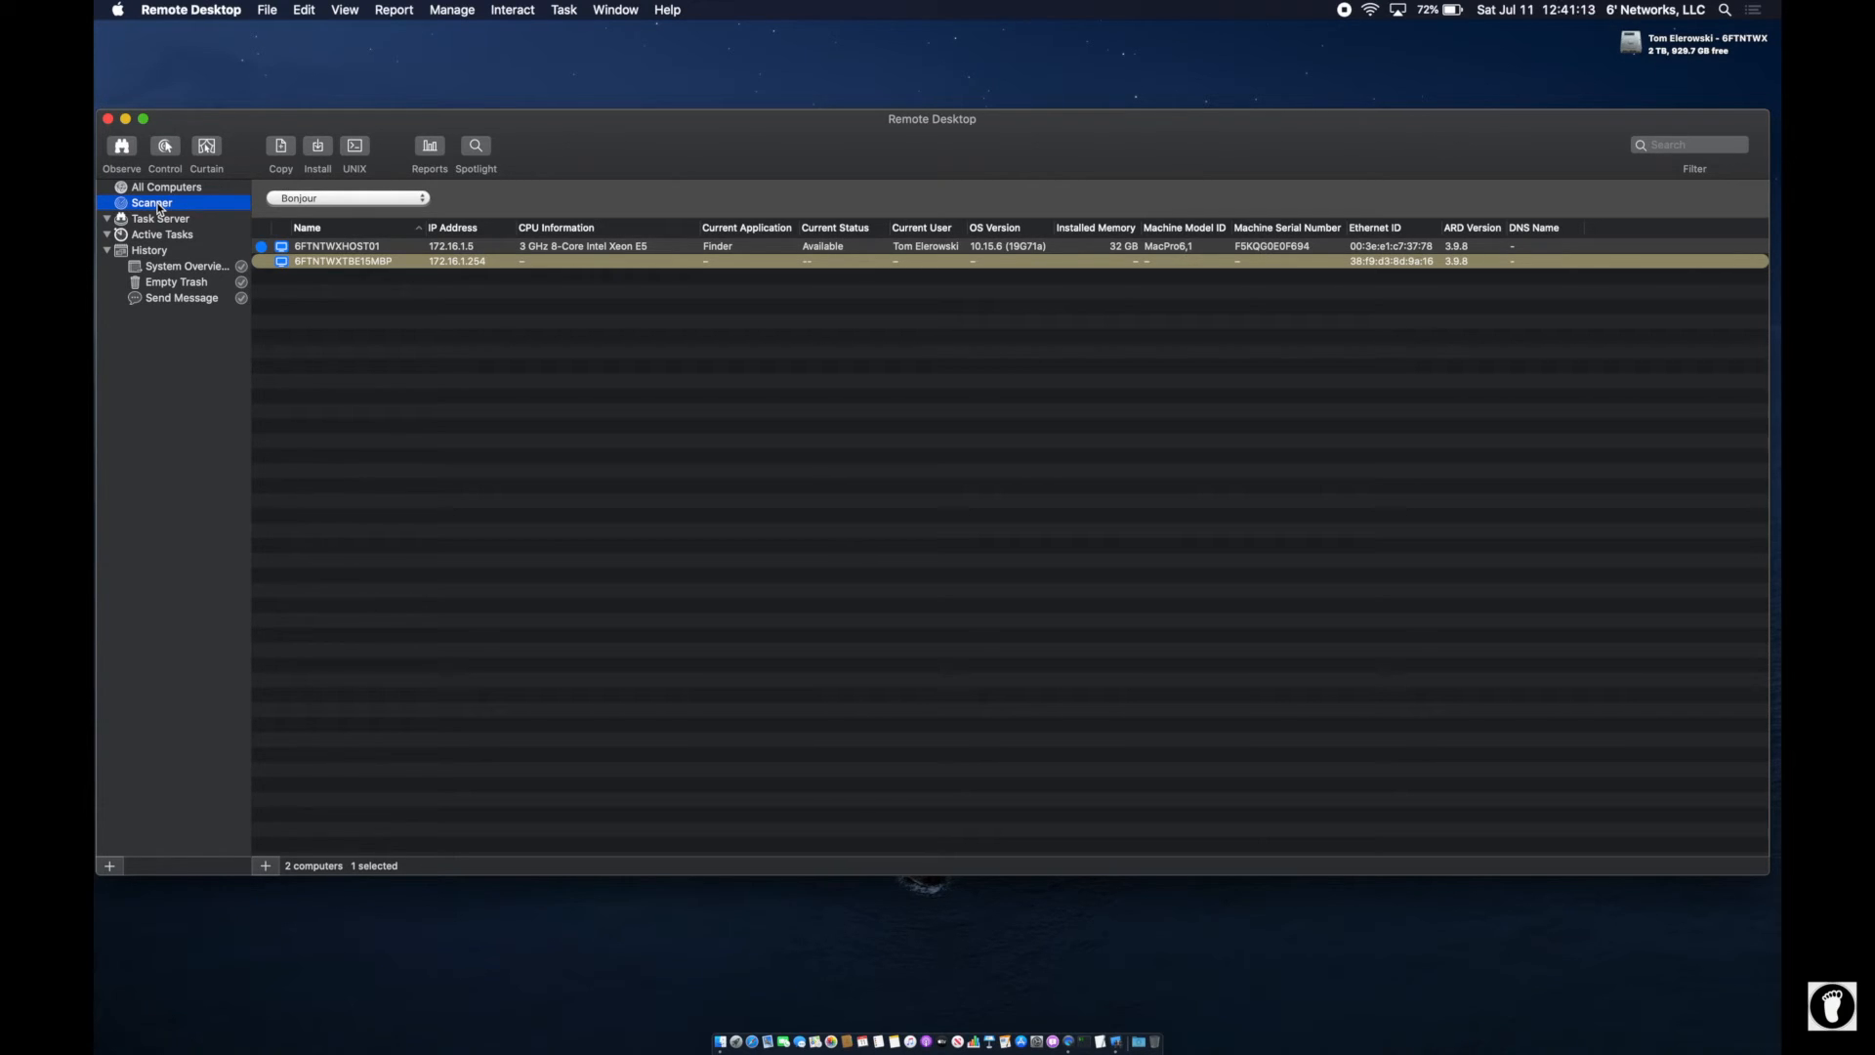
right_click(156, 204)
click(152, 380)
click(267, 10)
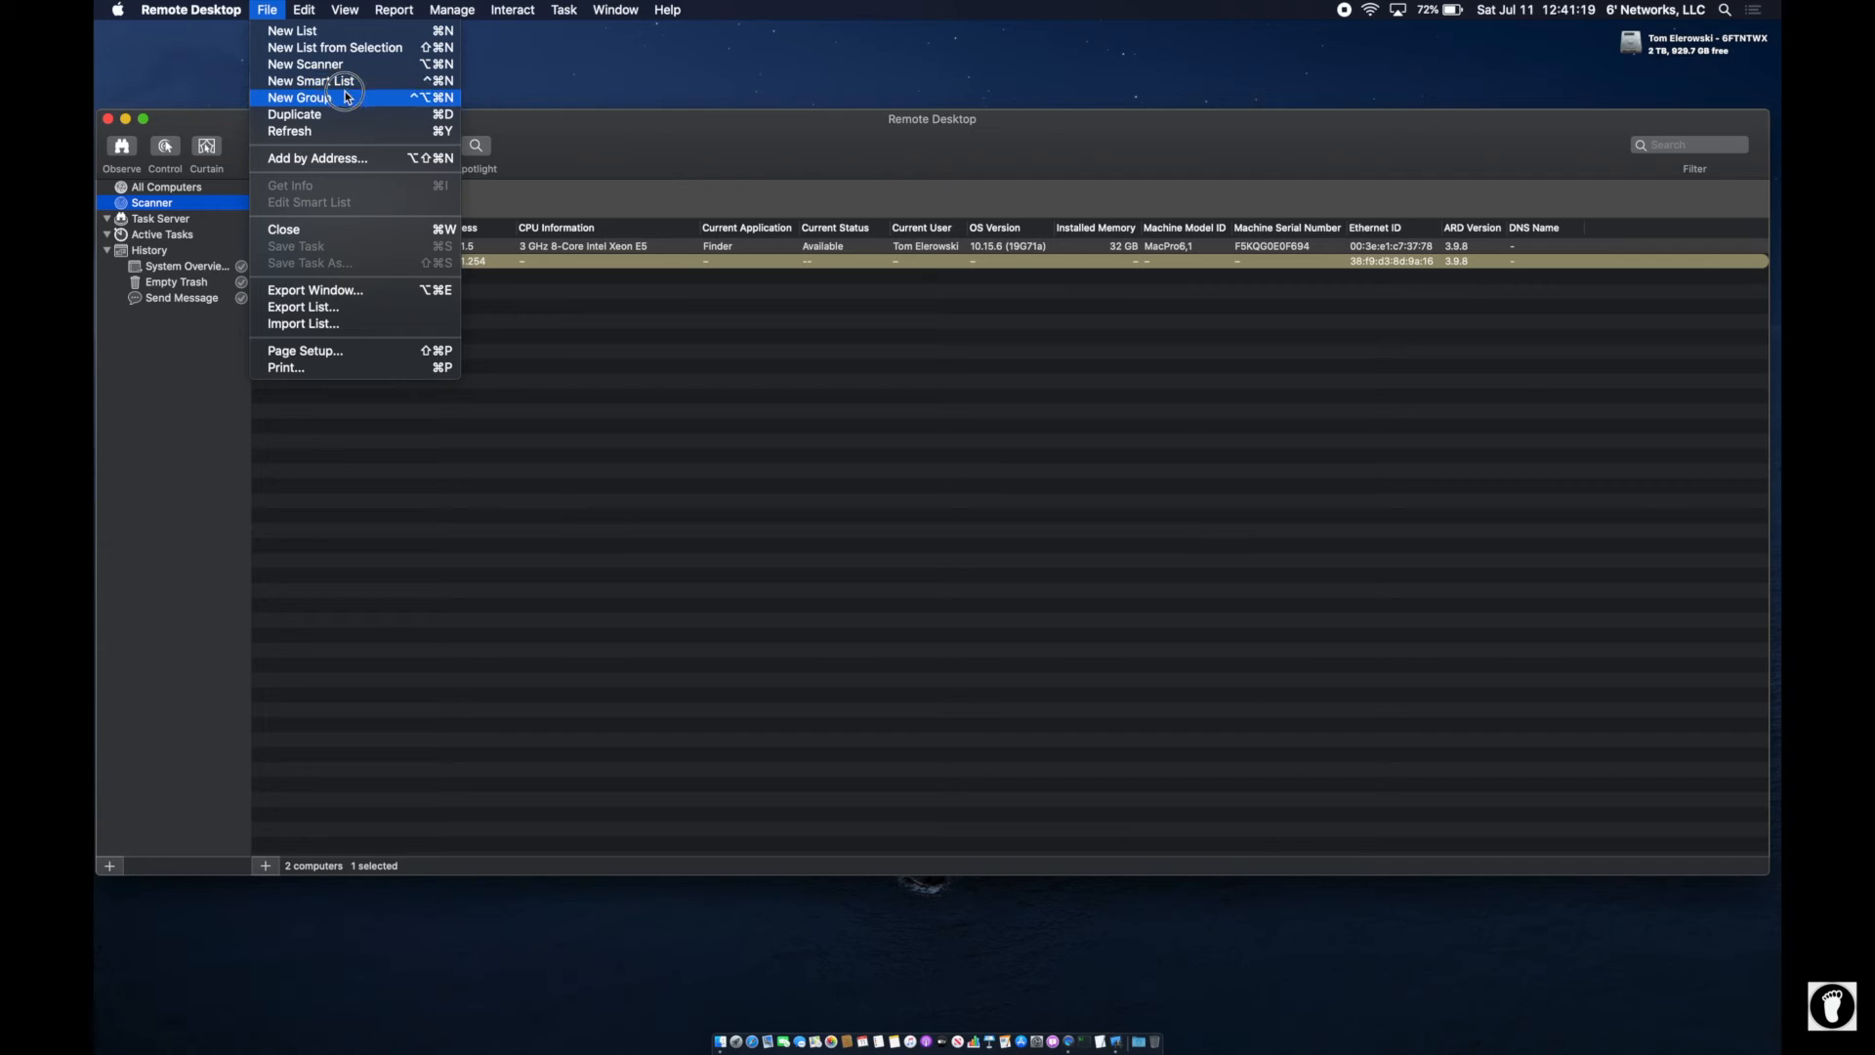
click(165, 365)
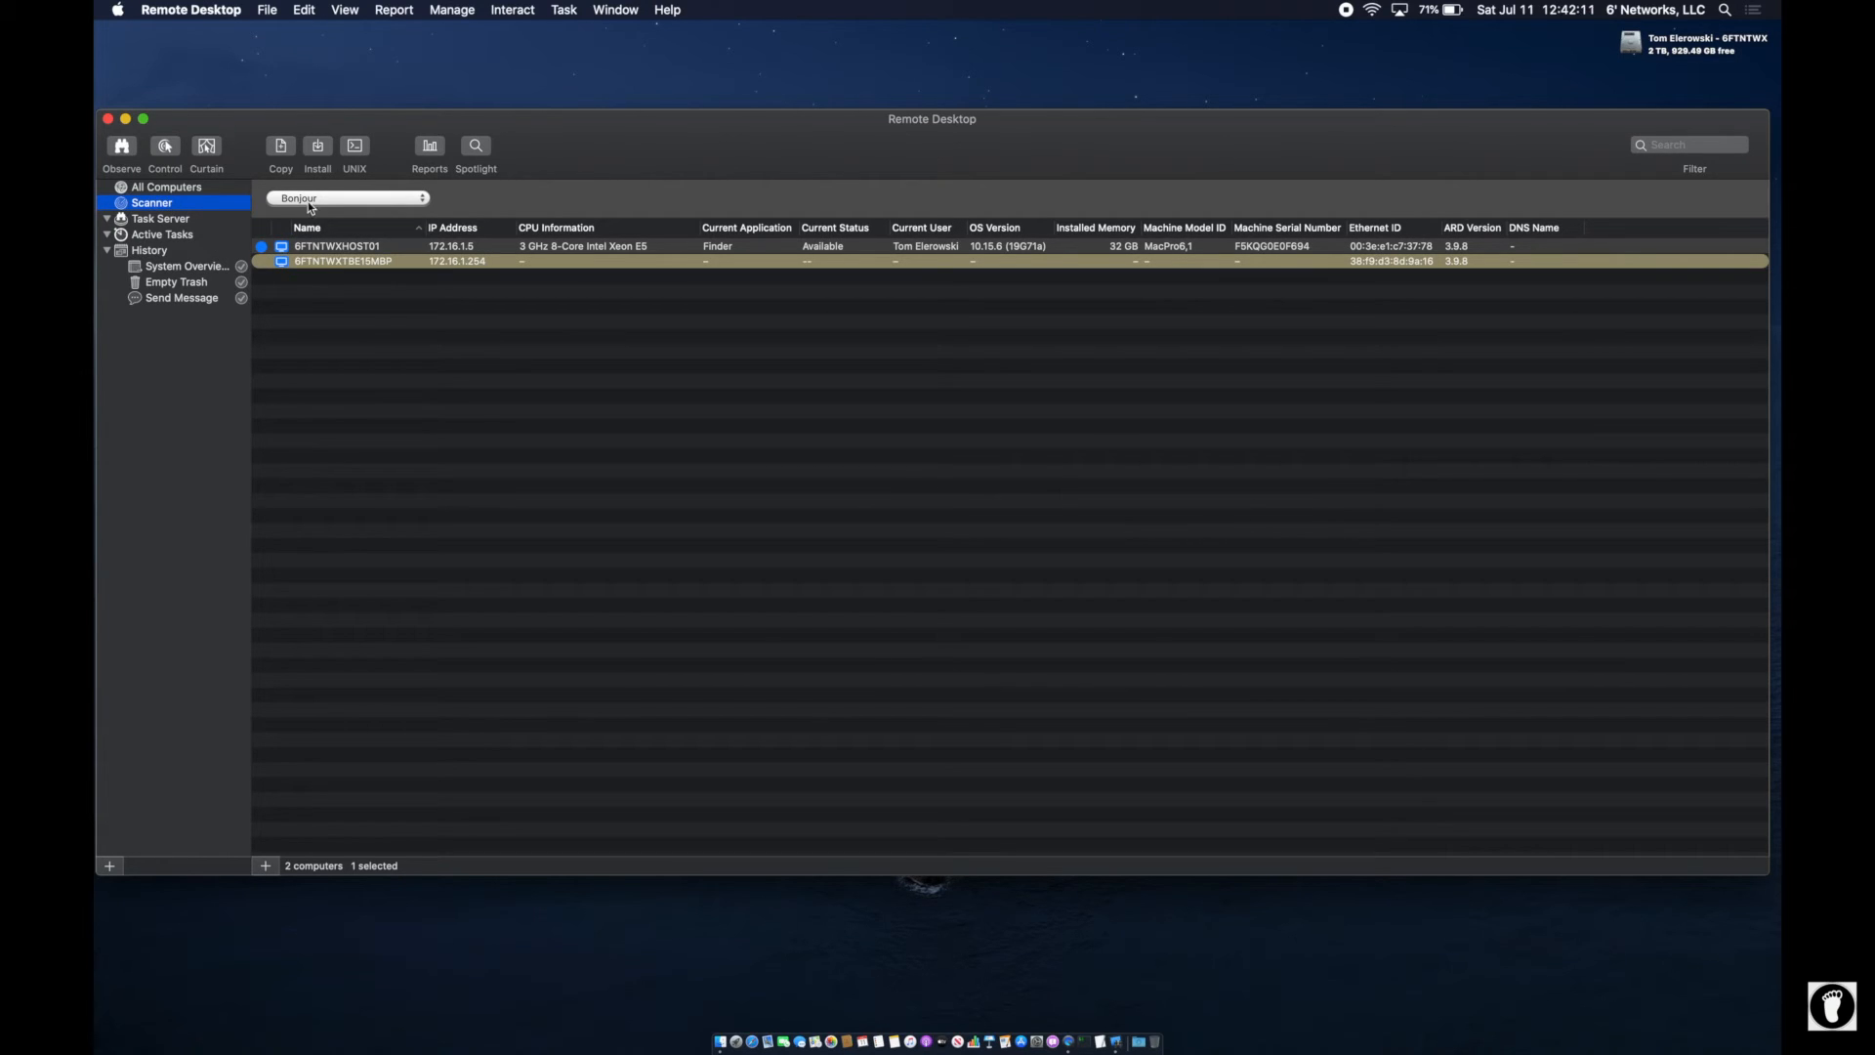
- Create a new scanner named Site 2
click(267, 10)
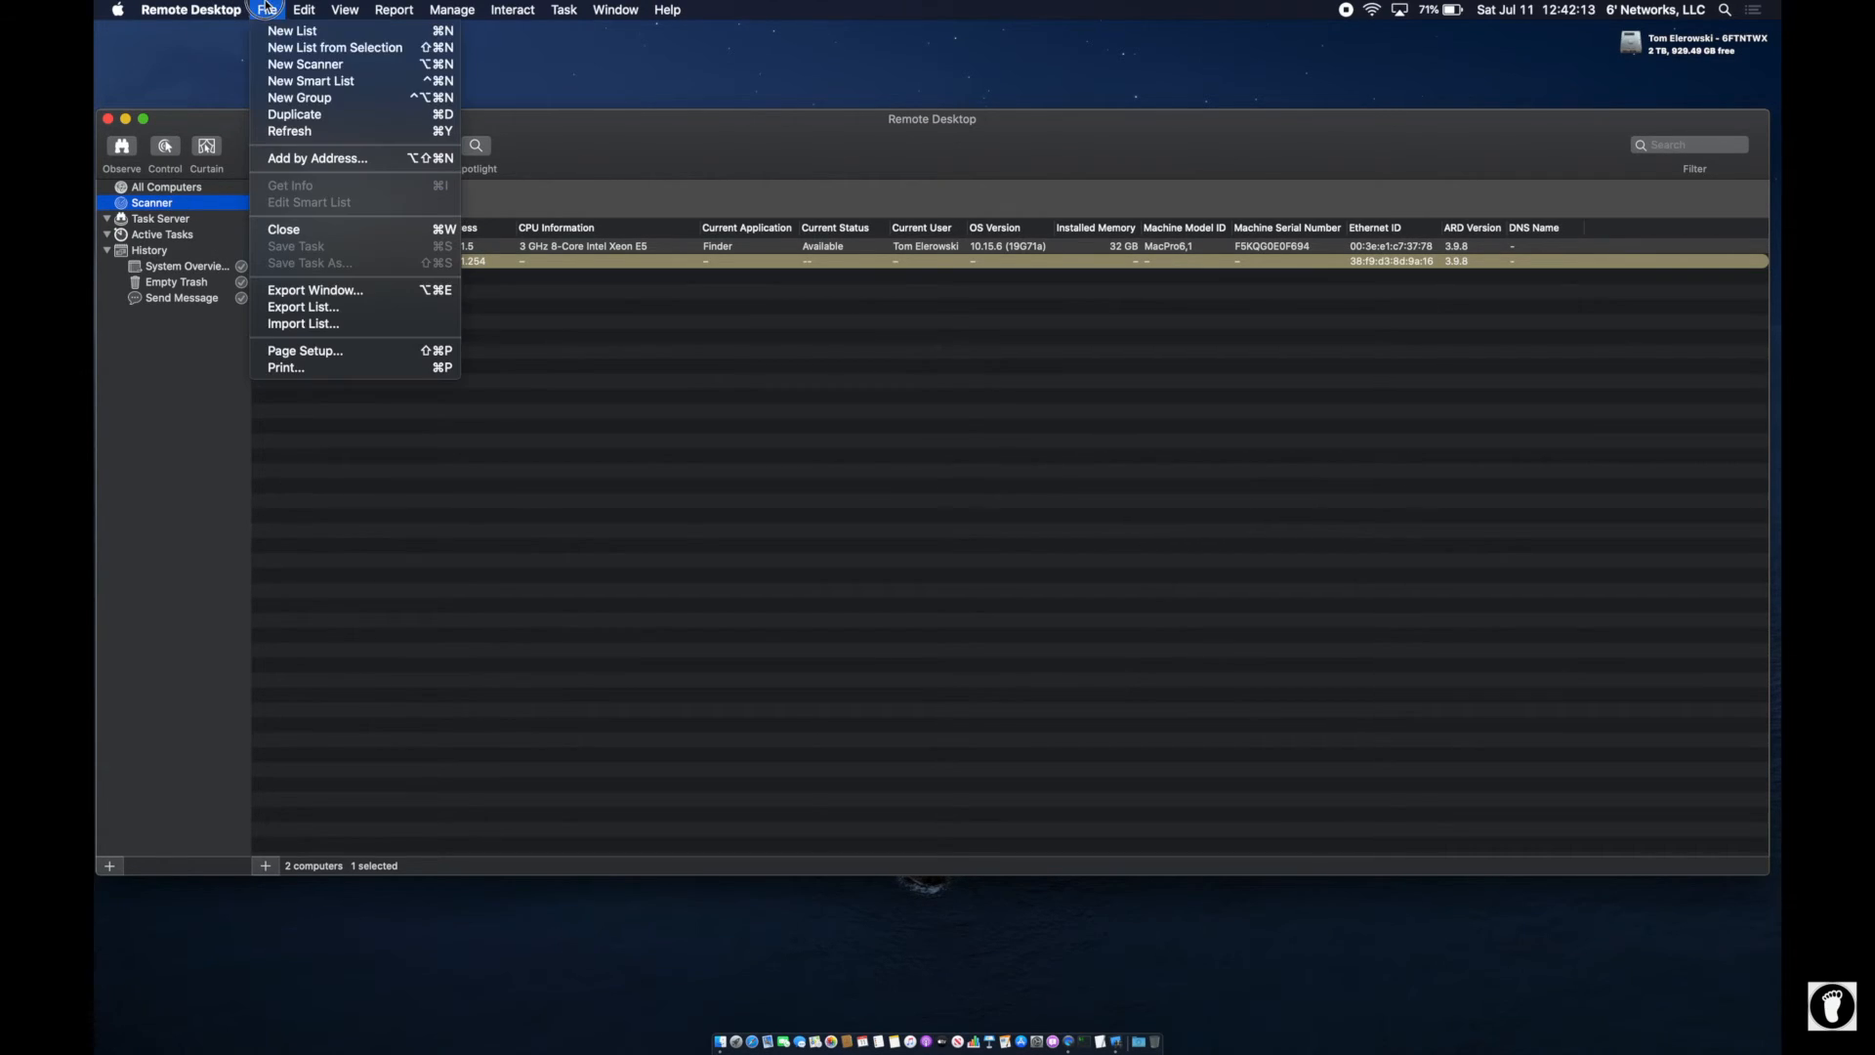
click(279, 68)
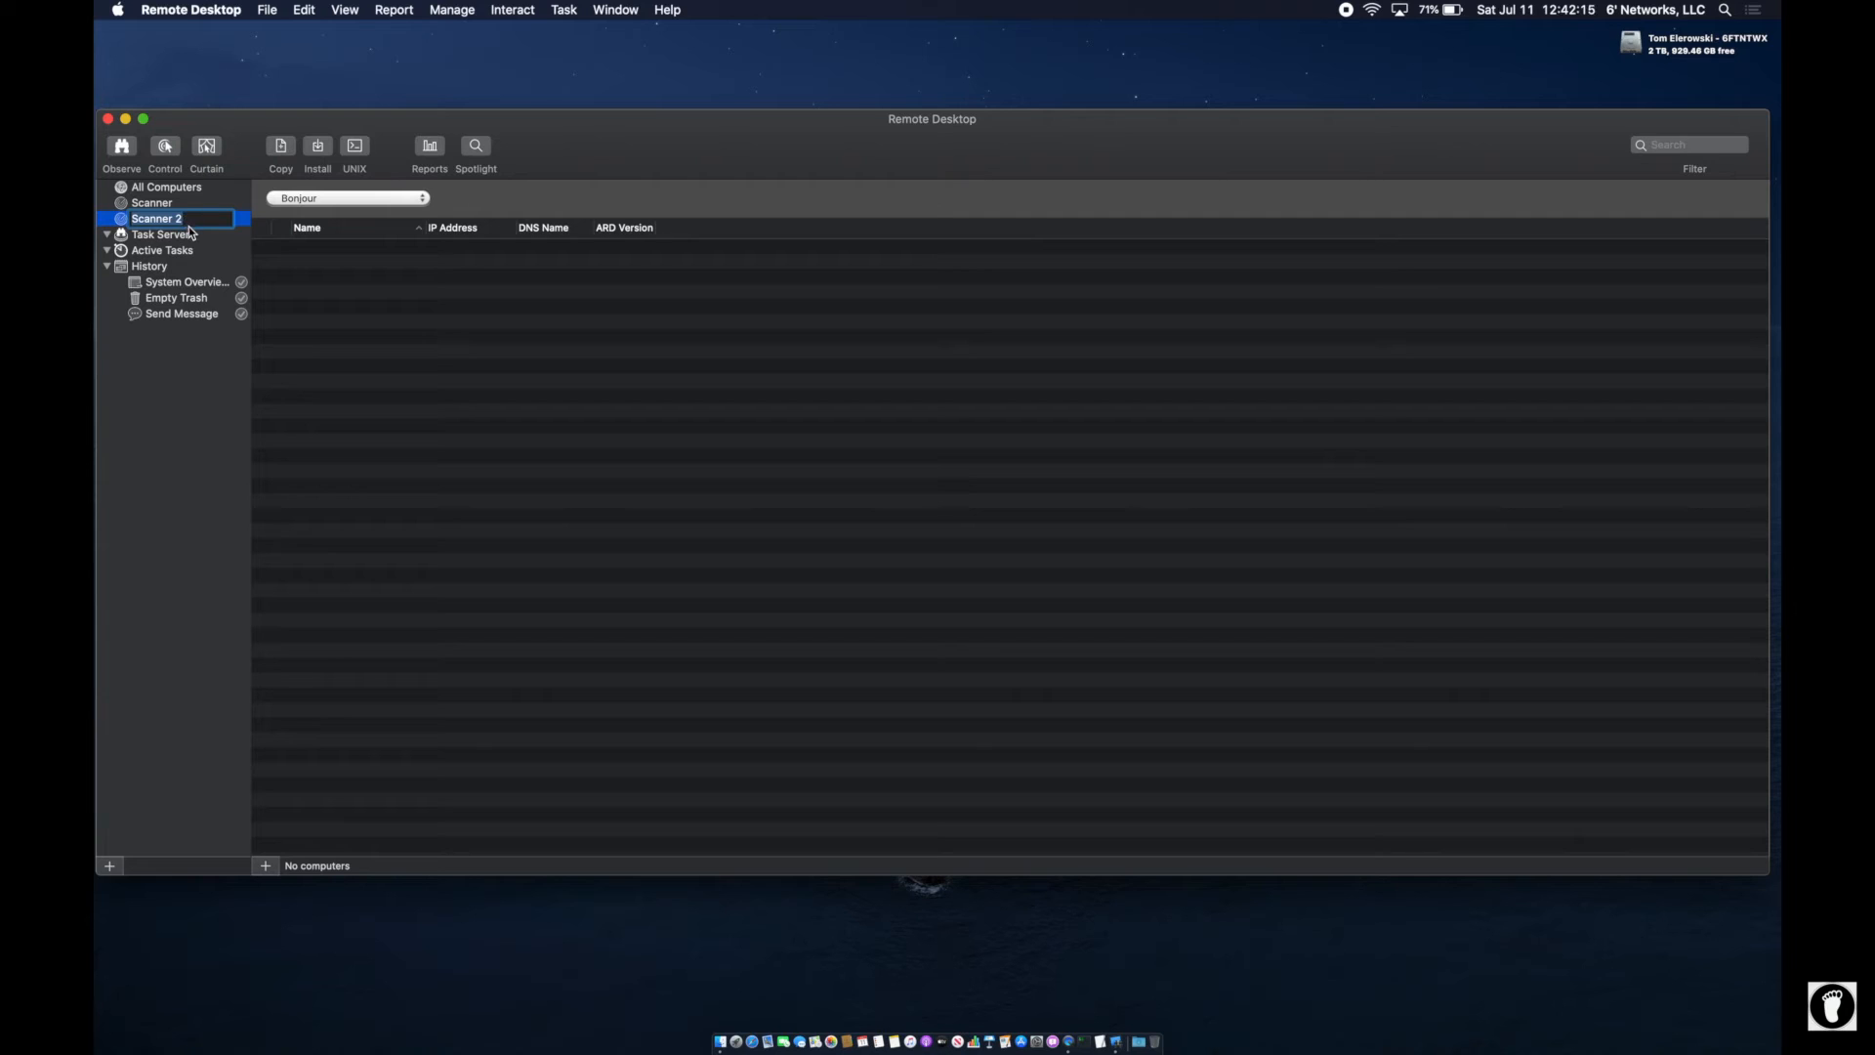
text(Site 2)
- Rename the original scanner as Site 1
click(148, 205)
click(163, 204)
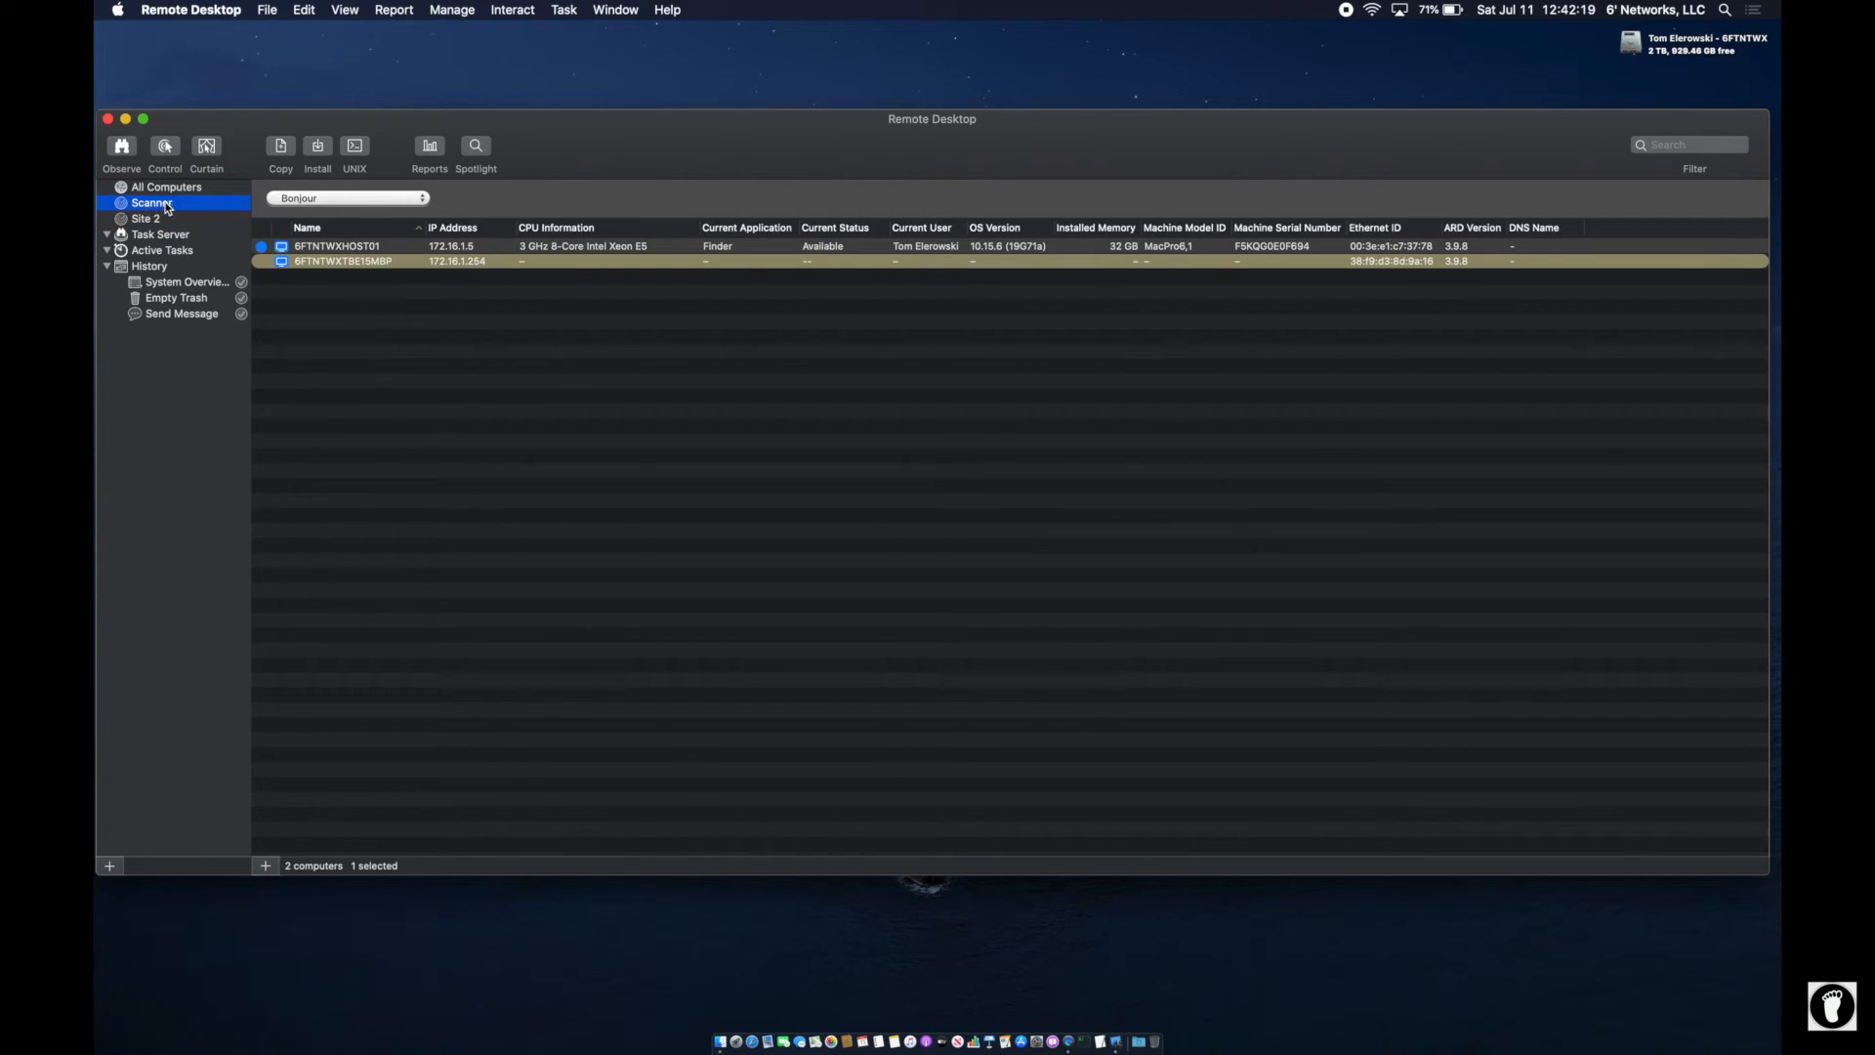
text(Site 1)
key(Return)
- Create a new group named Los Angeles
click(267, 10)
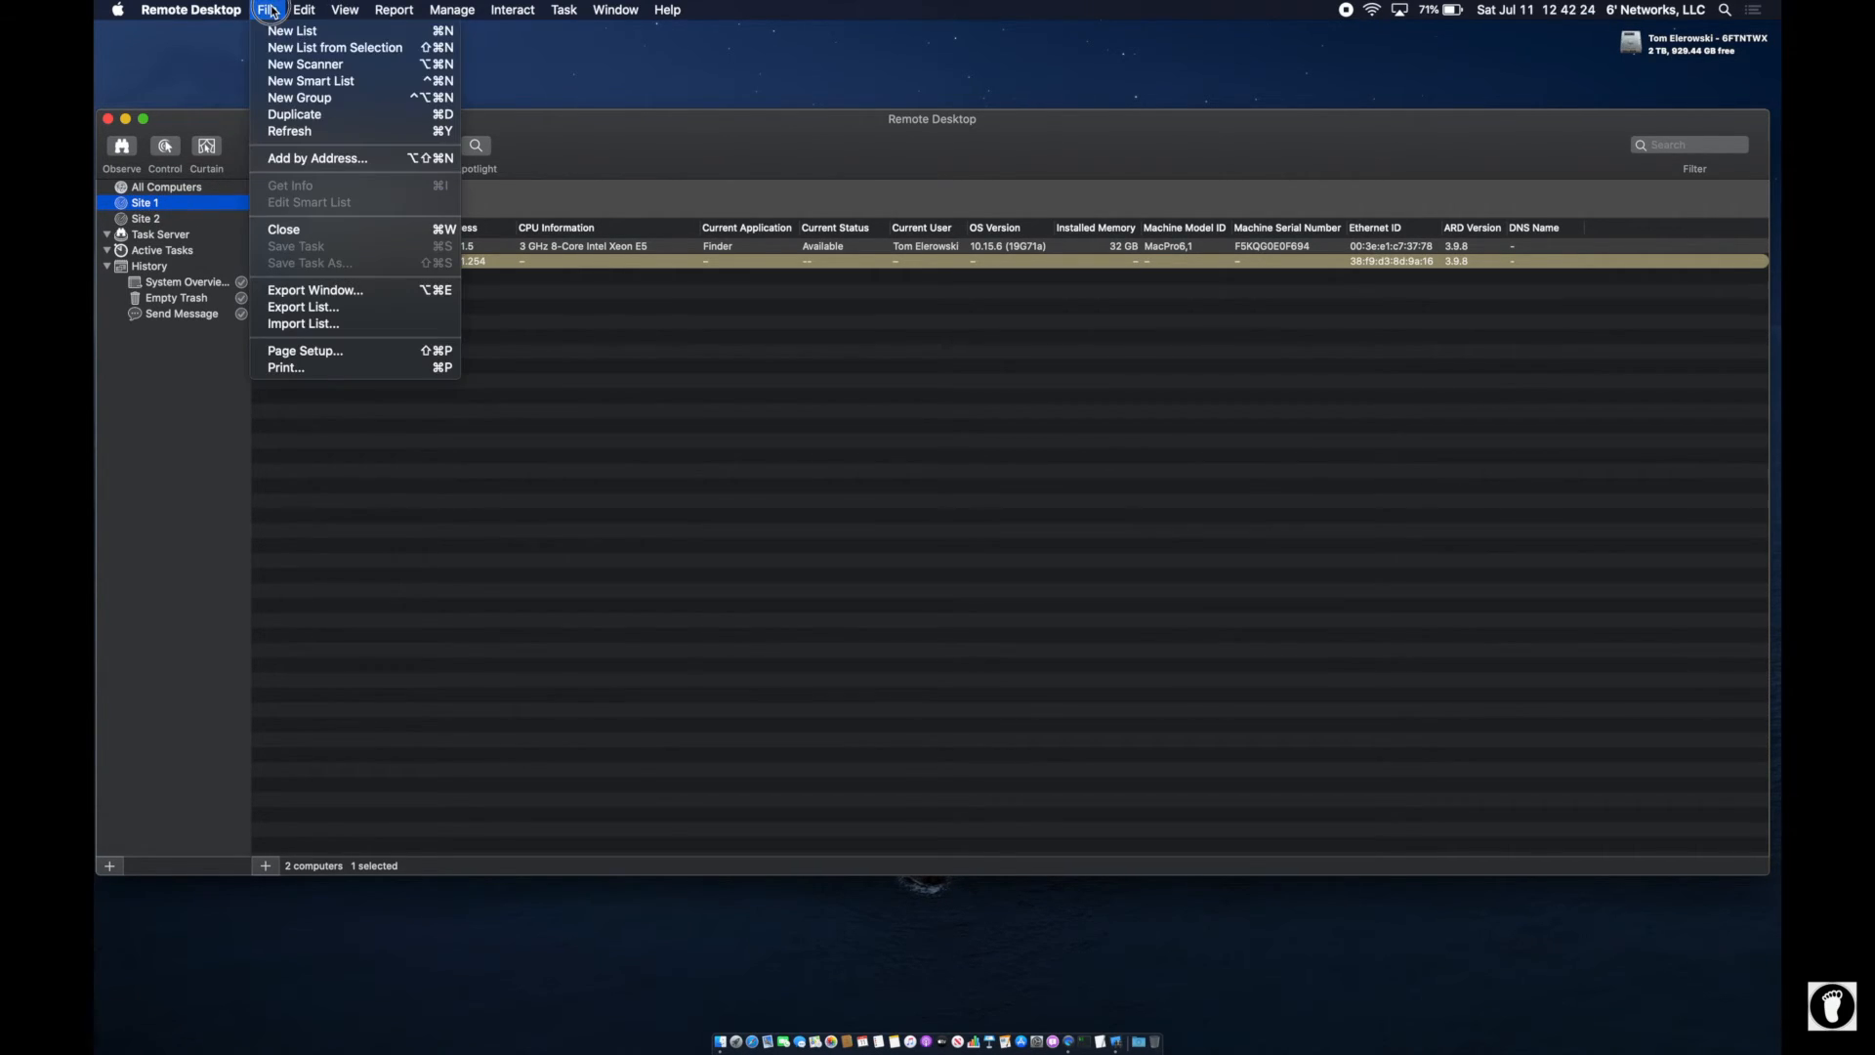
click(306, 98)
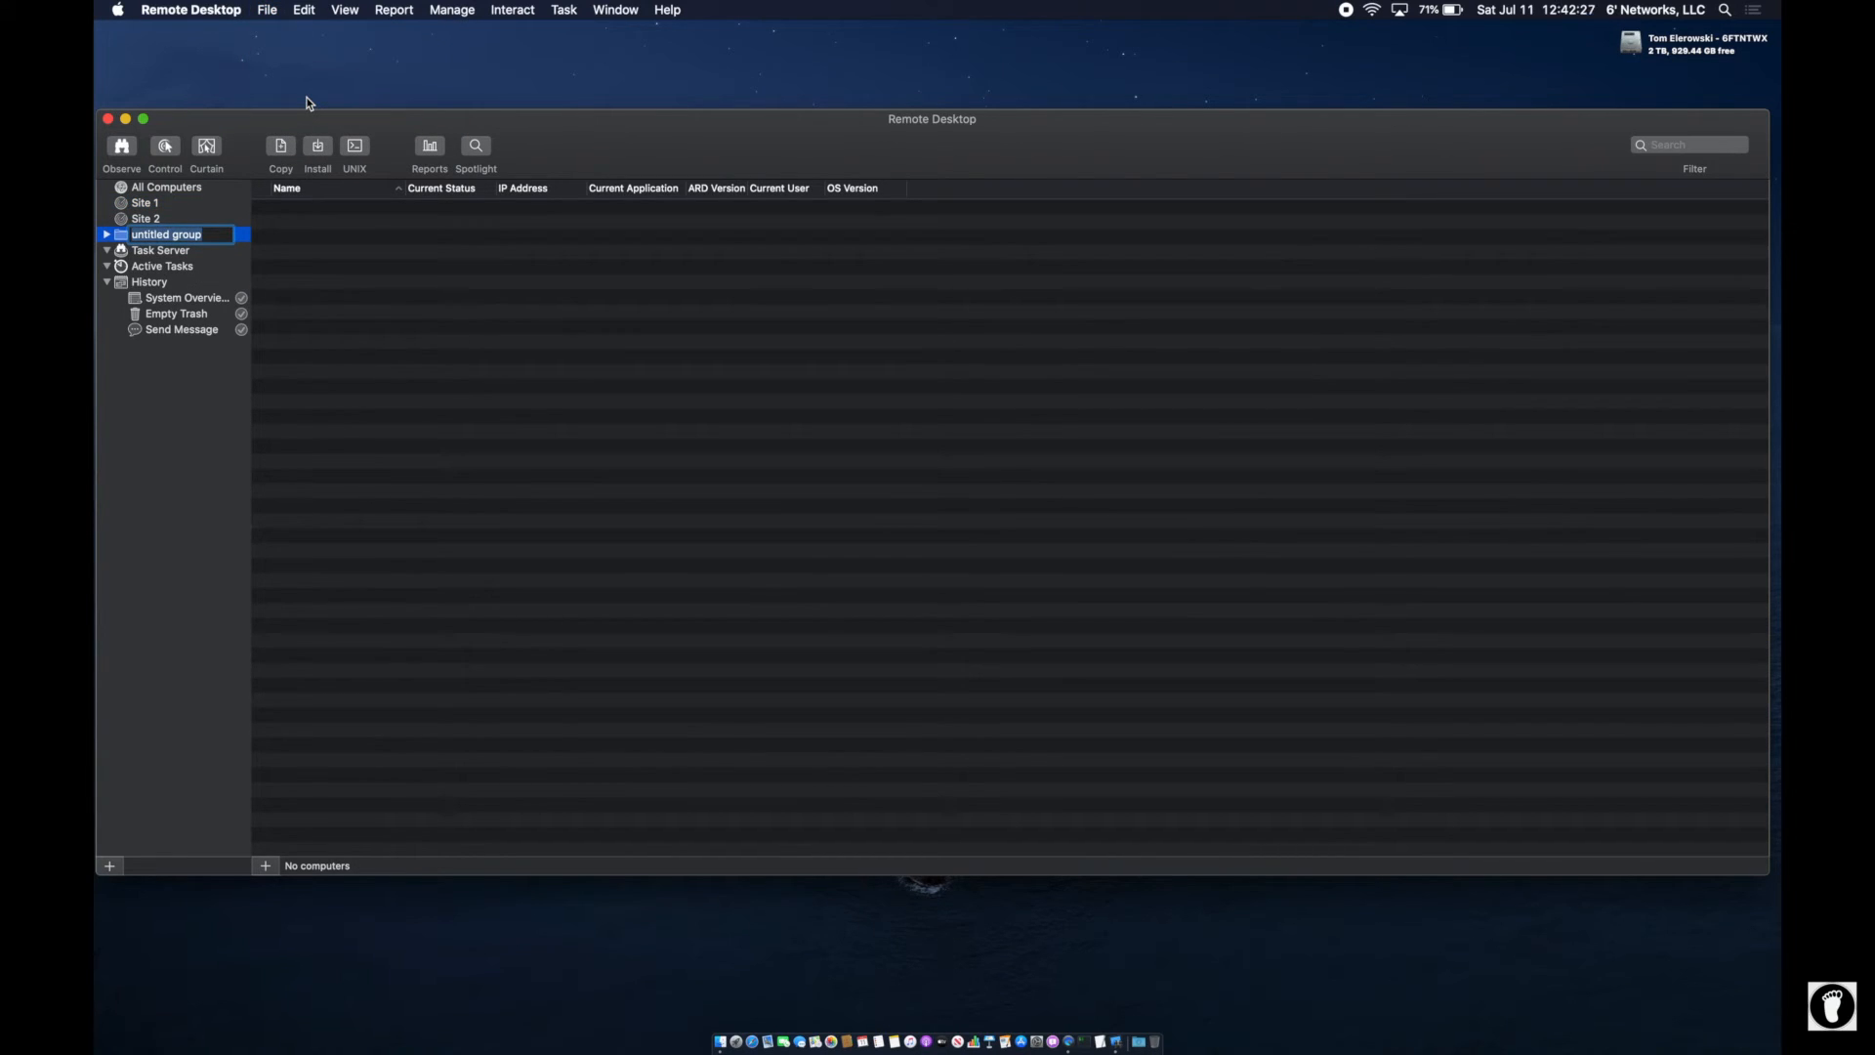
text(Los Angekles)
key(BackSpace)
key(BackSpace)
key(BackSpace)
key(BackSpace)
text(les)
key(Return)
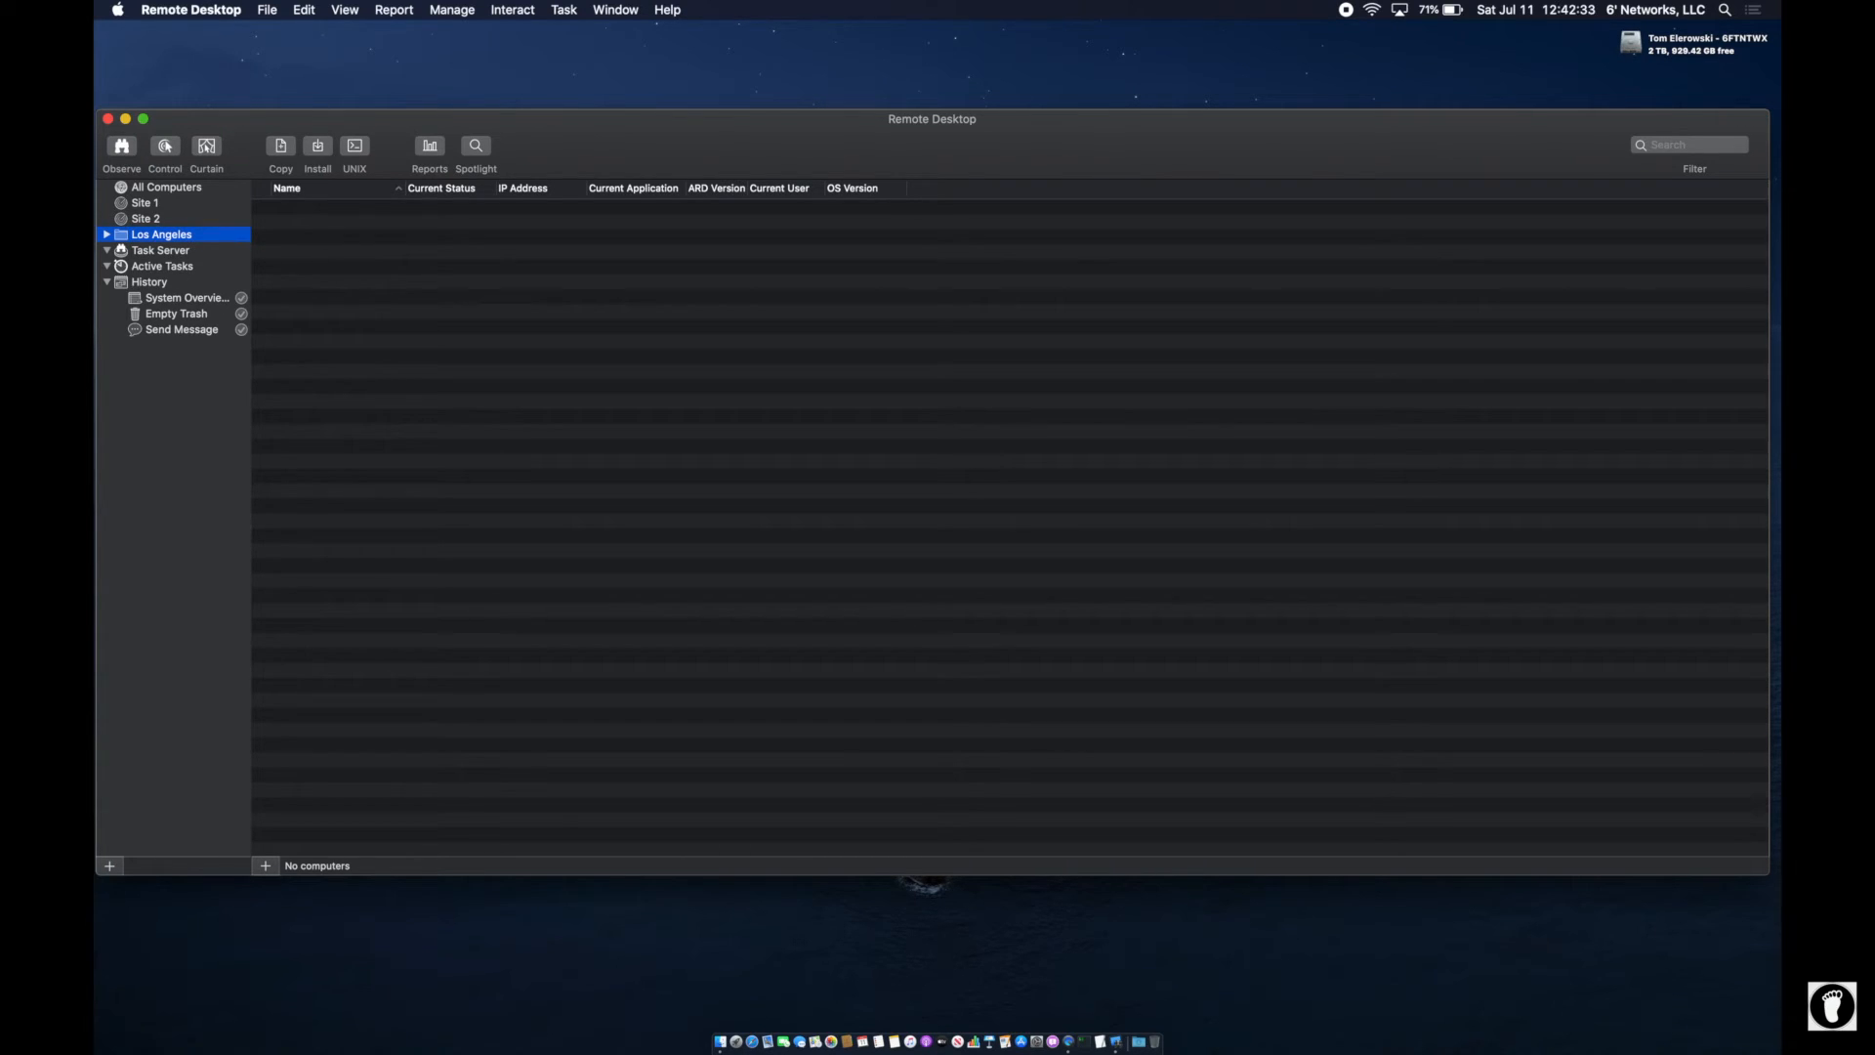
- Create two more groups named NY and Miami
click(267, 9)
click(284, 104)
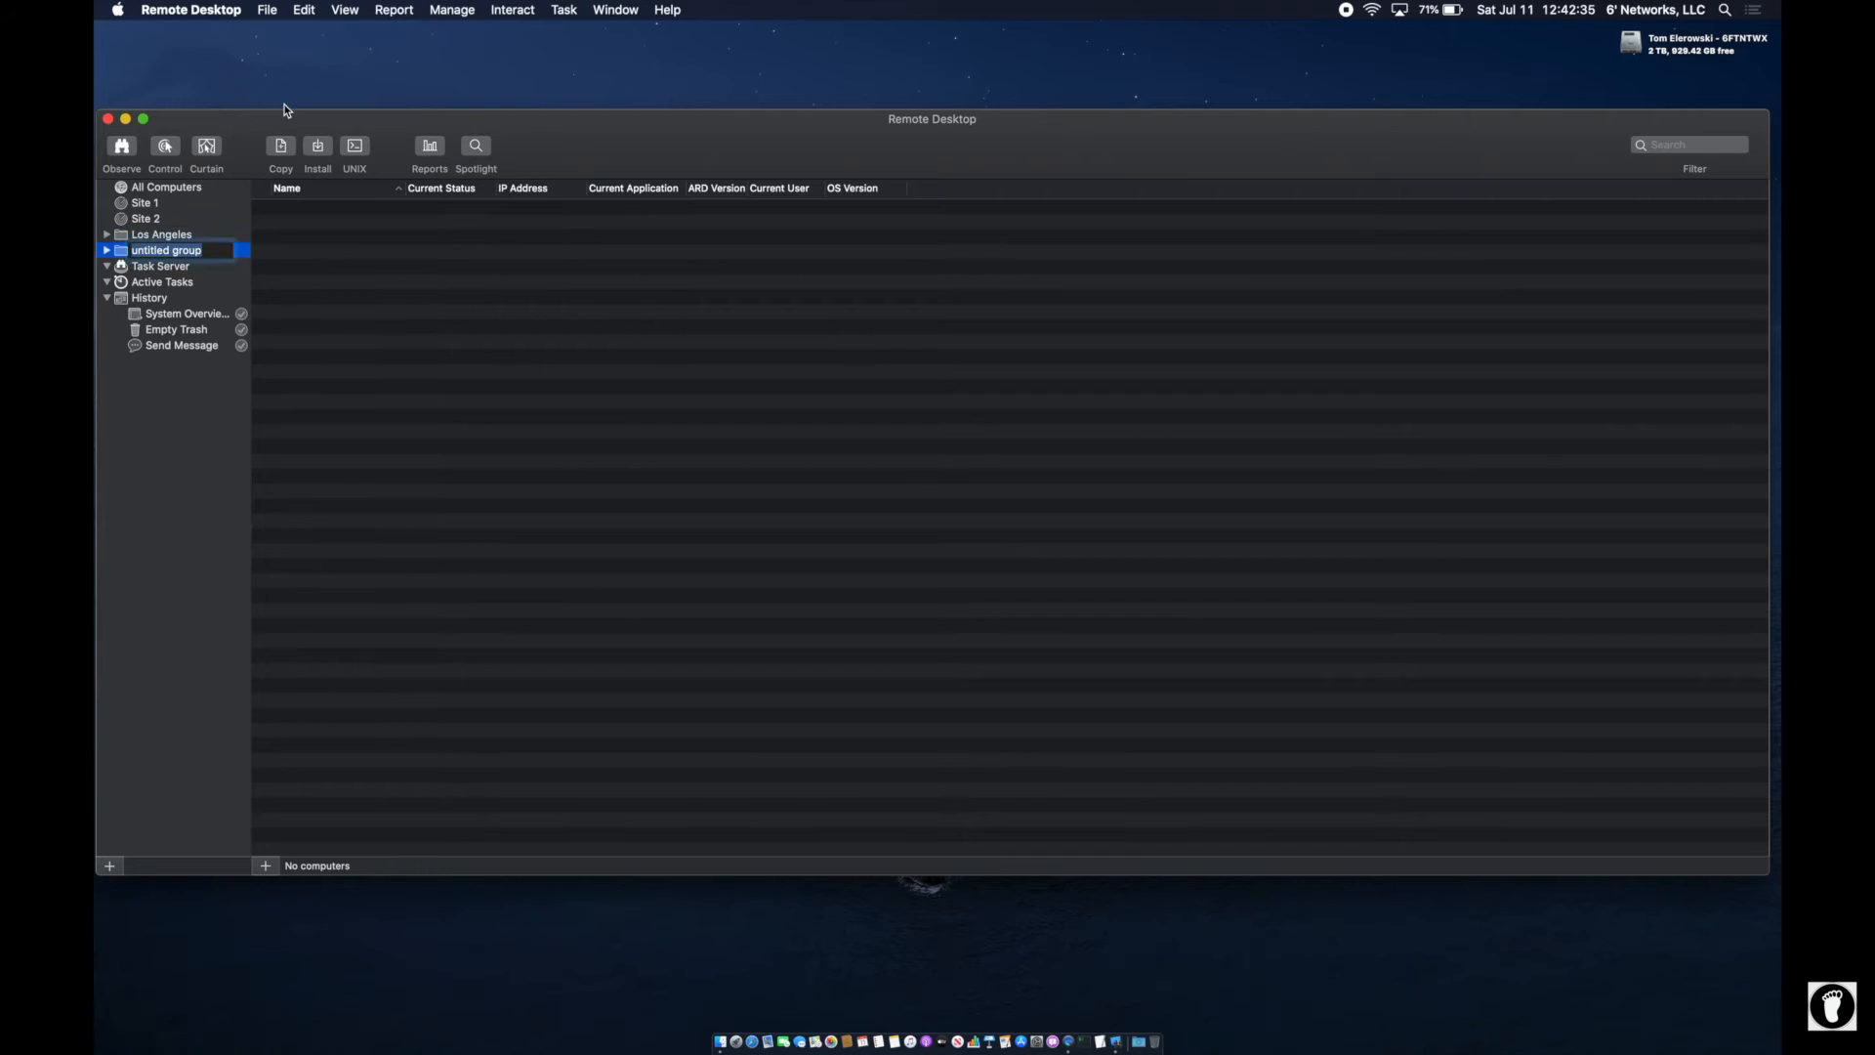
text(NY)
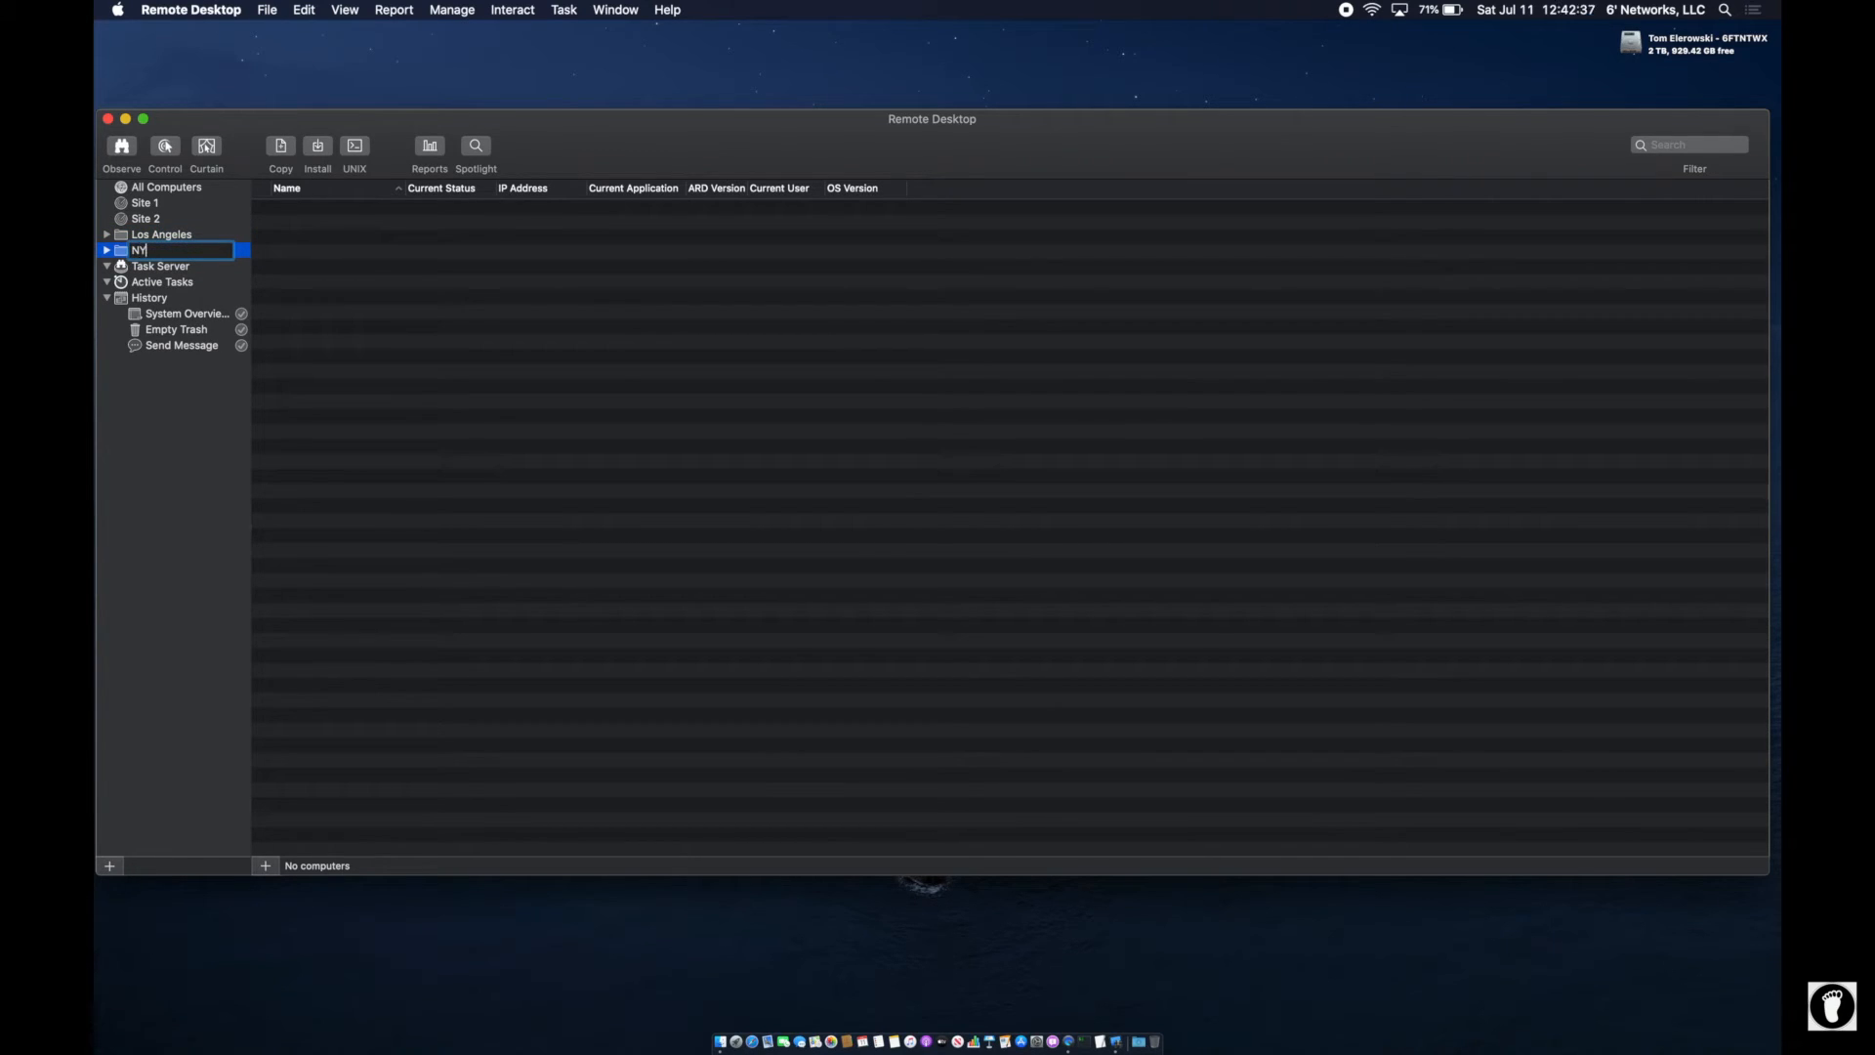
key(Return)
click(267, 10)
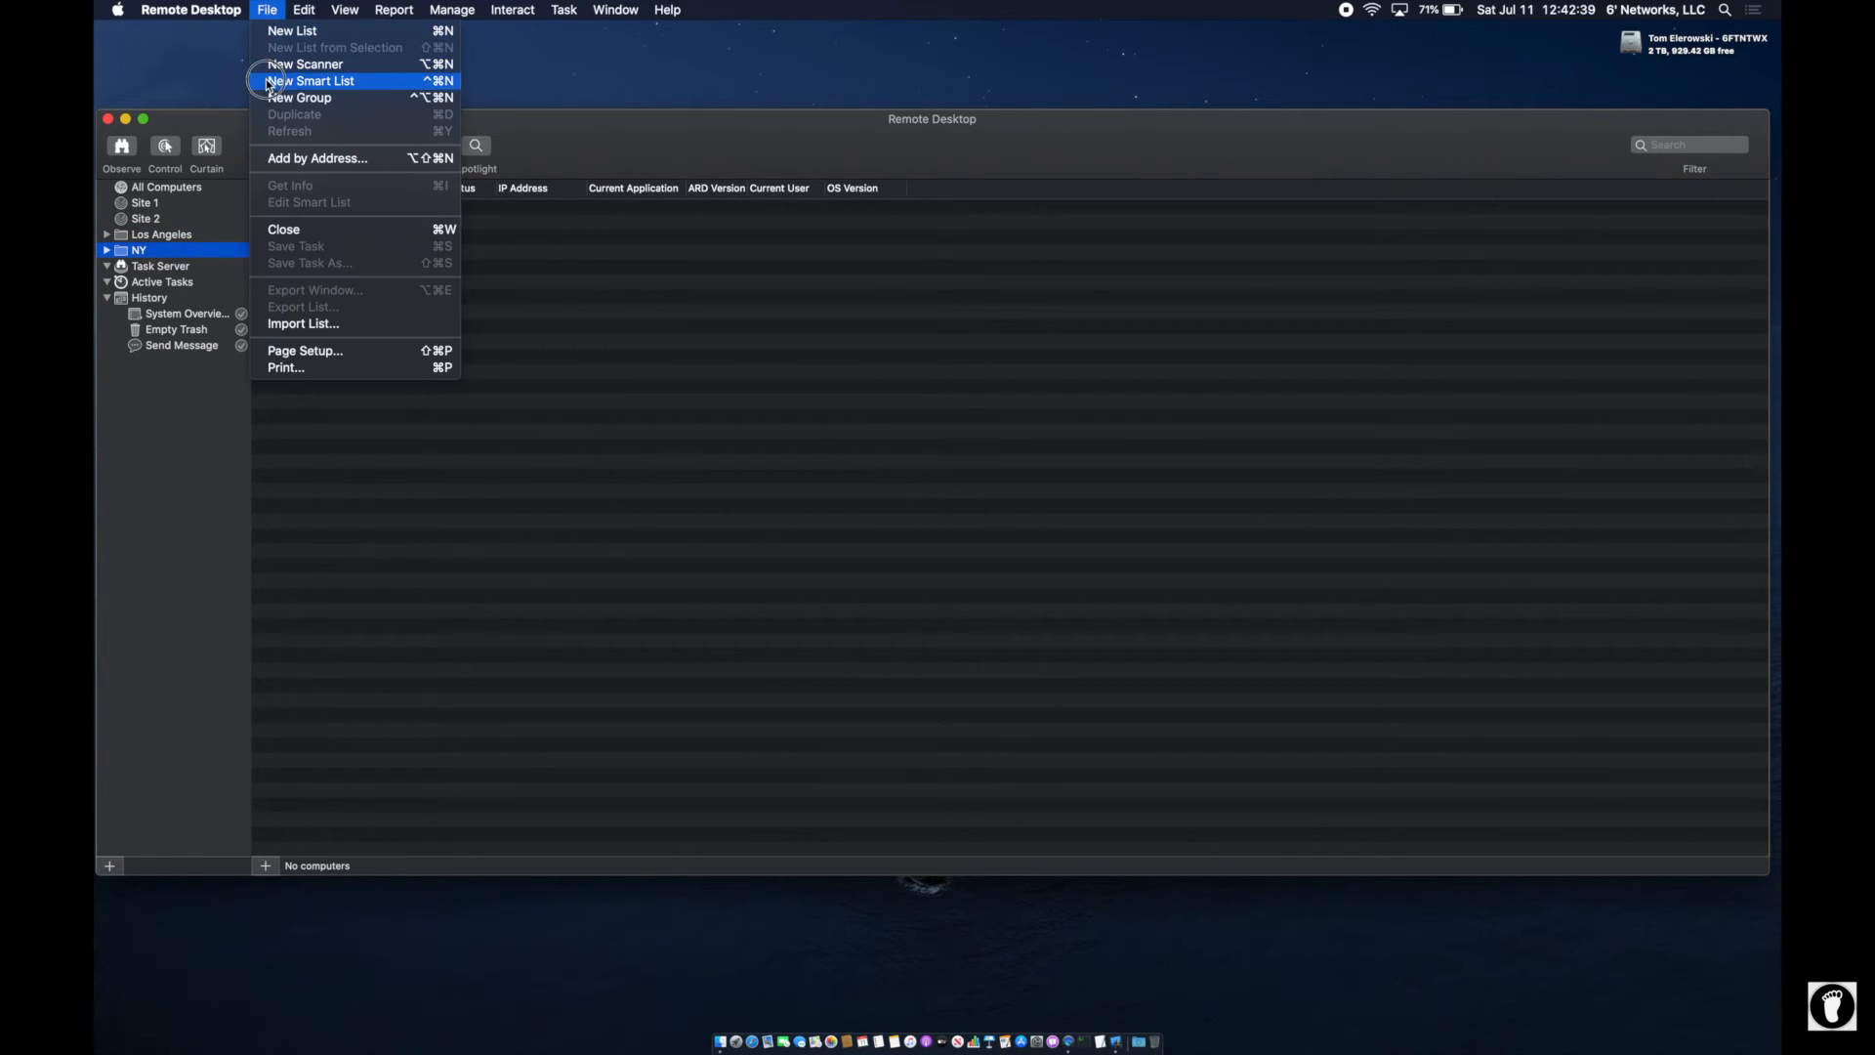
click(277, 104)
text(Miami)
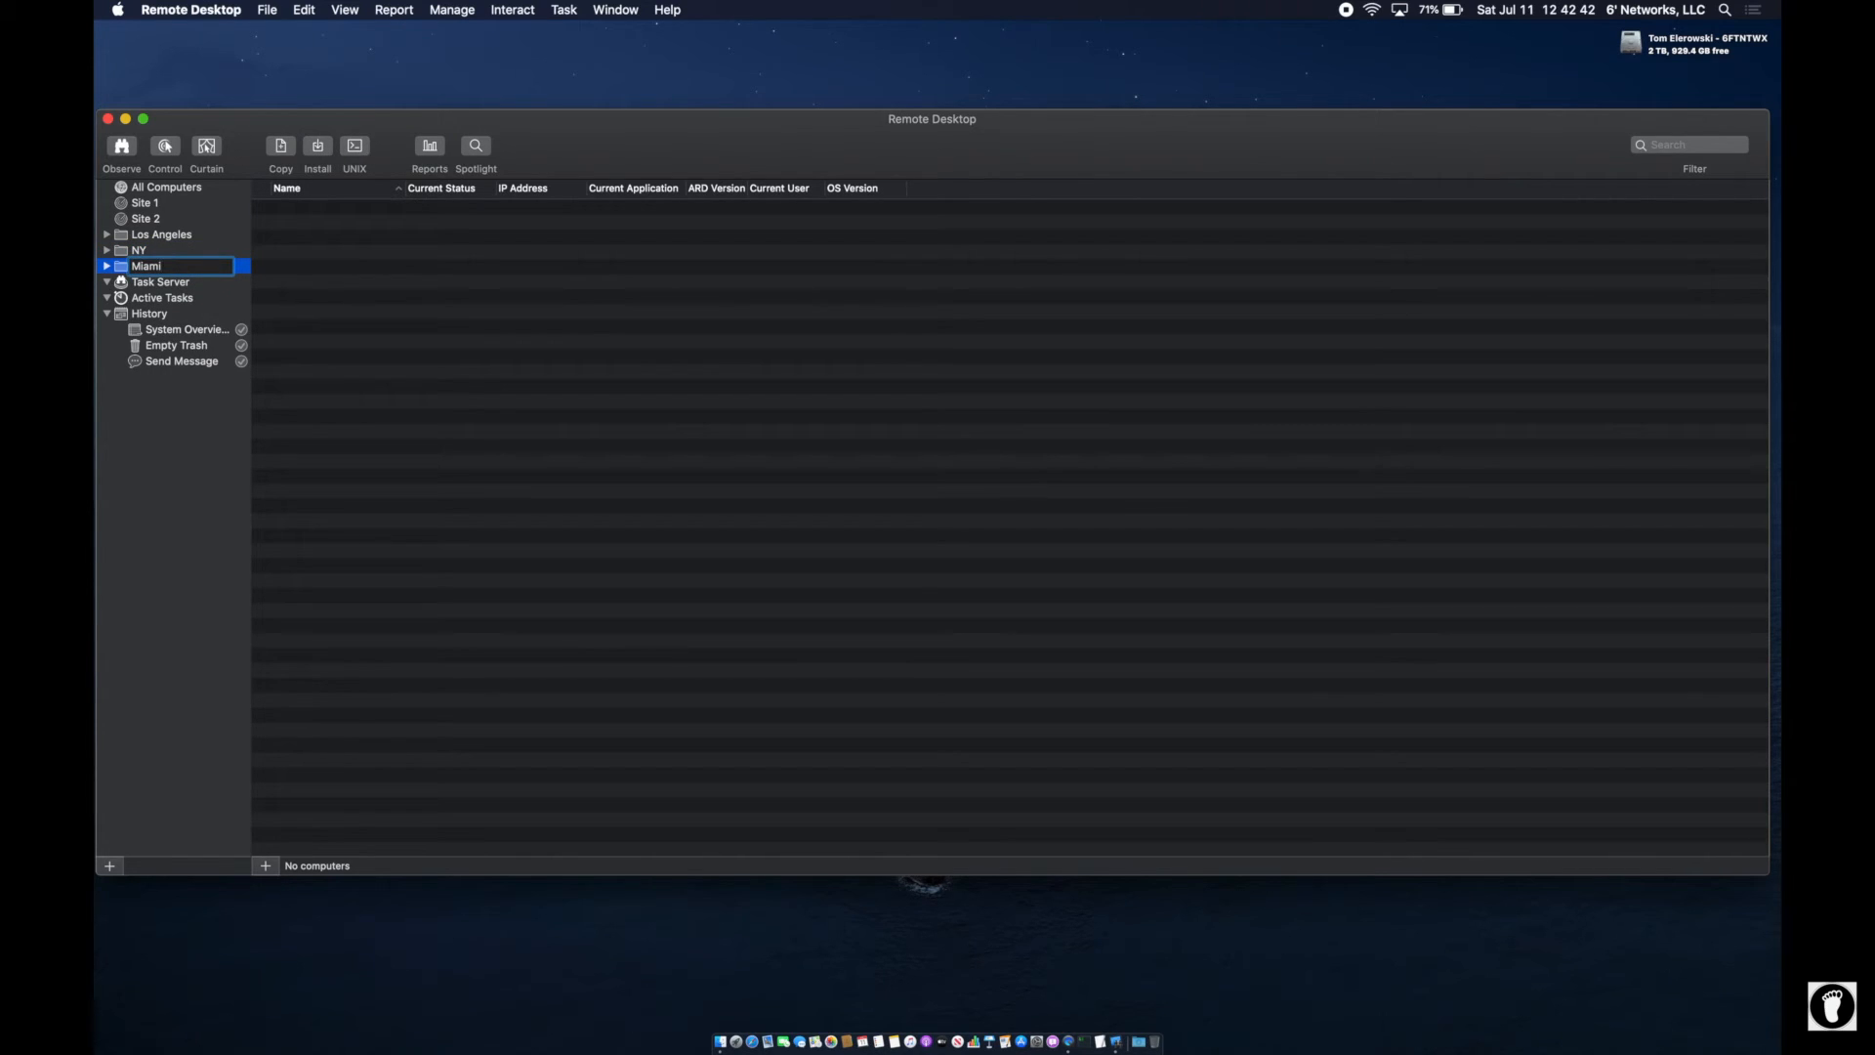
key(Return)
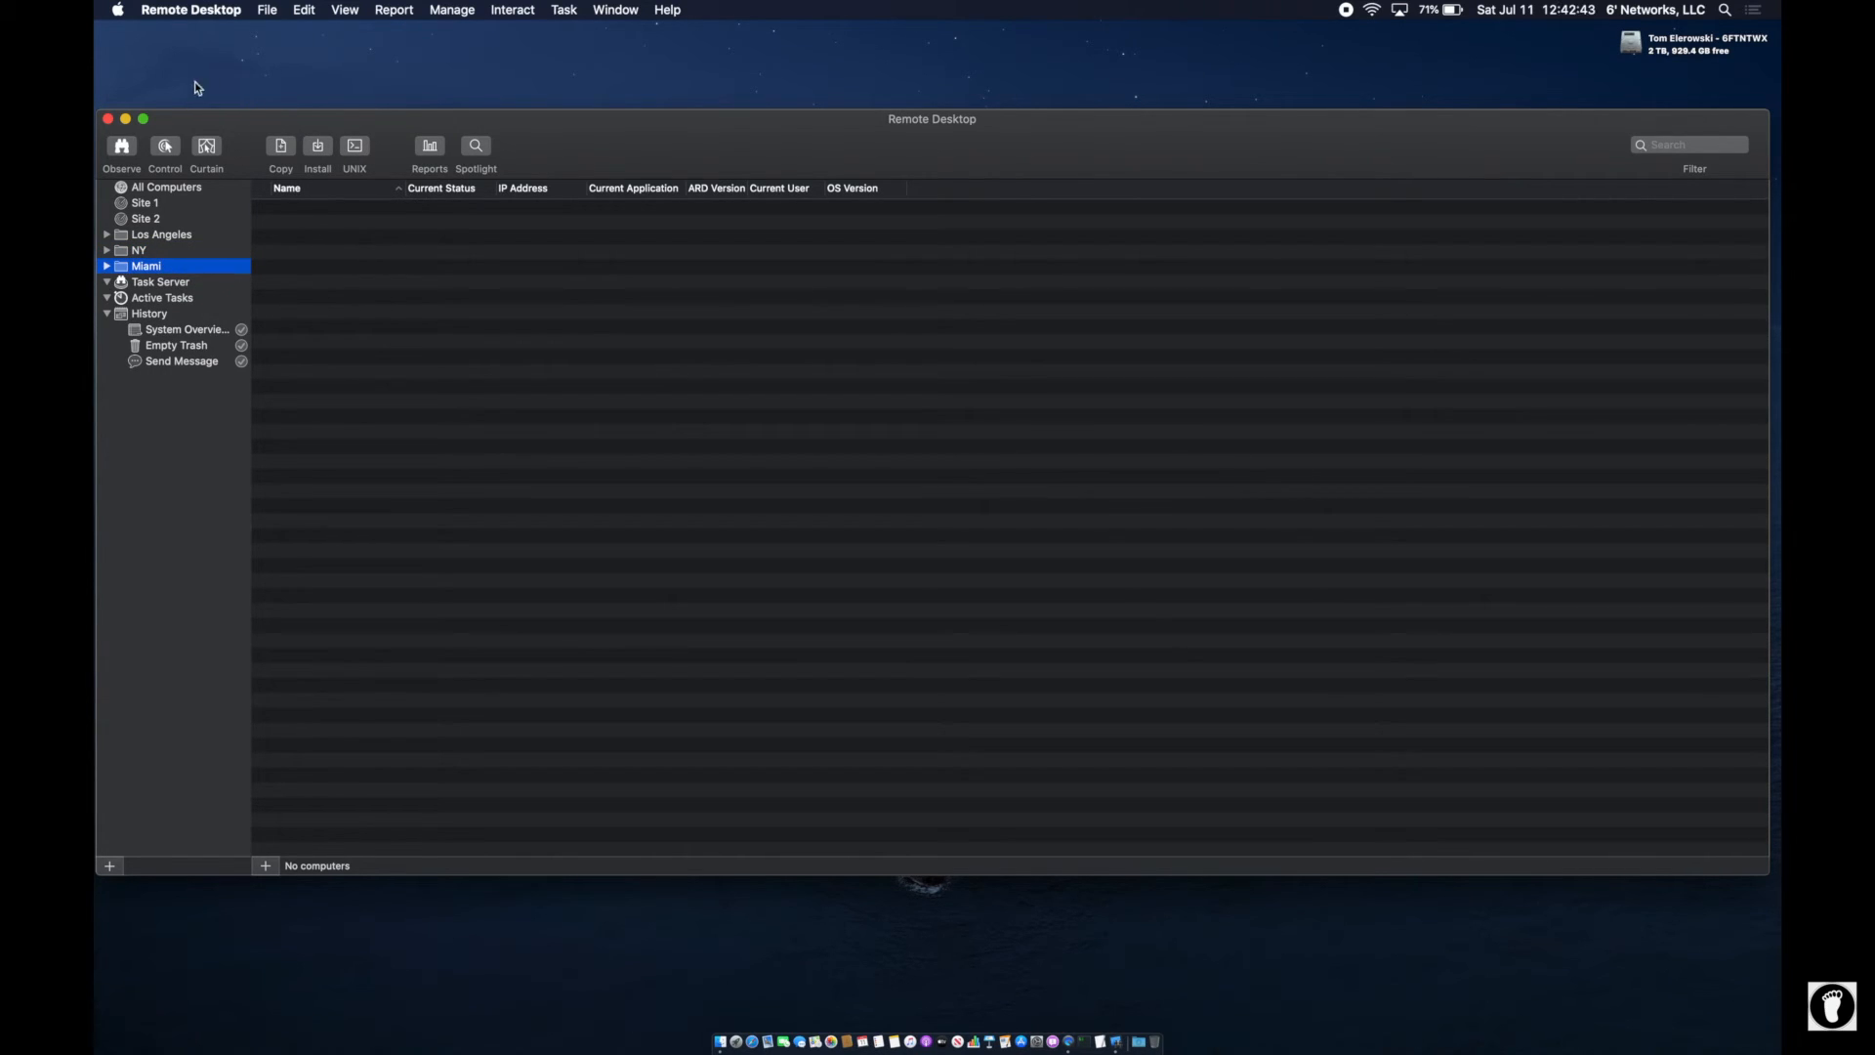
- Move the Site 1 scanner into the Los Angeles group and the Site 2 scanner into the NY group
drag(142, 203, 158, 235)
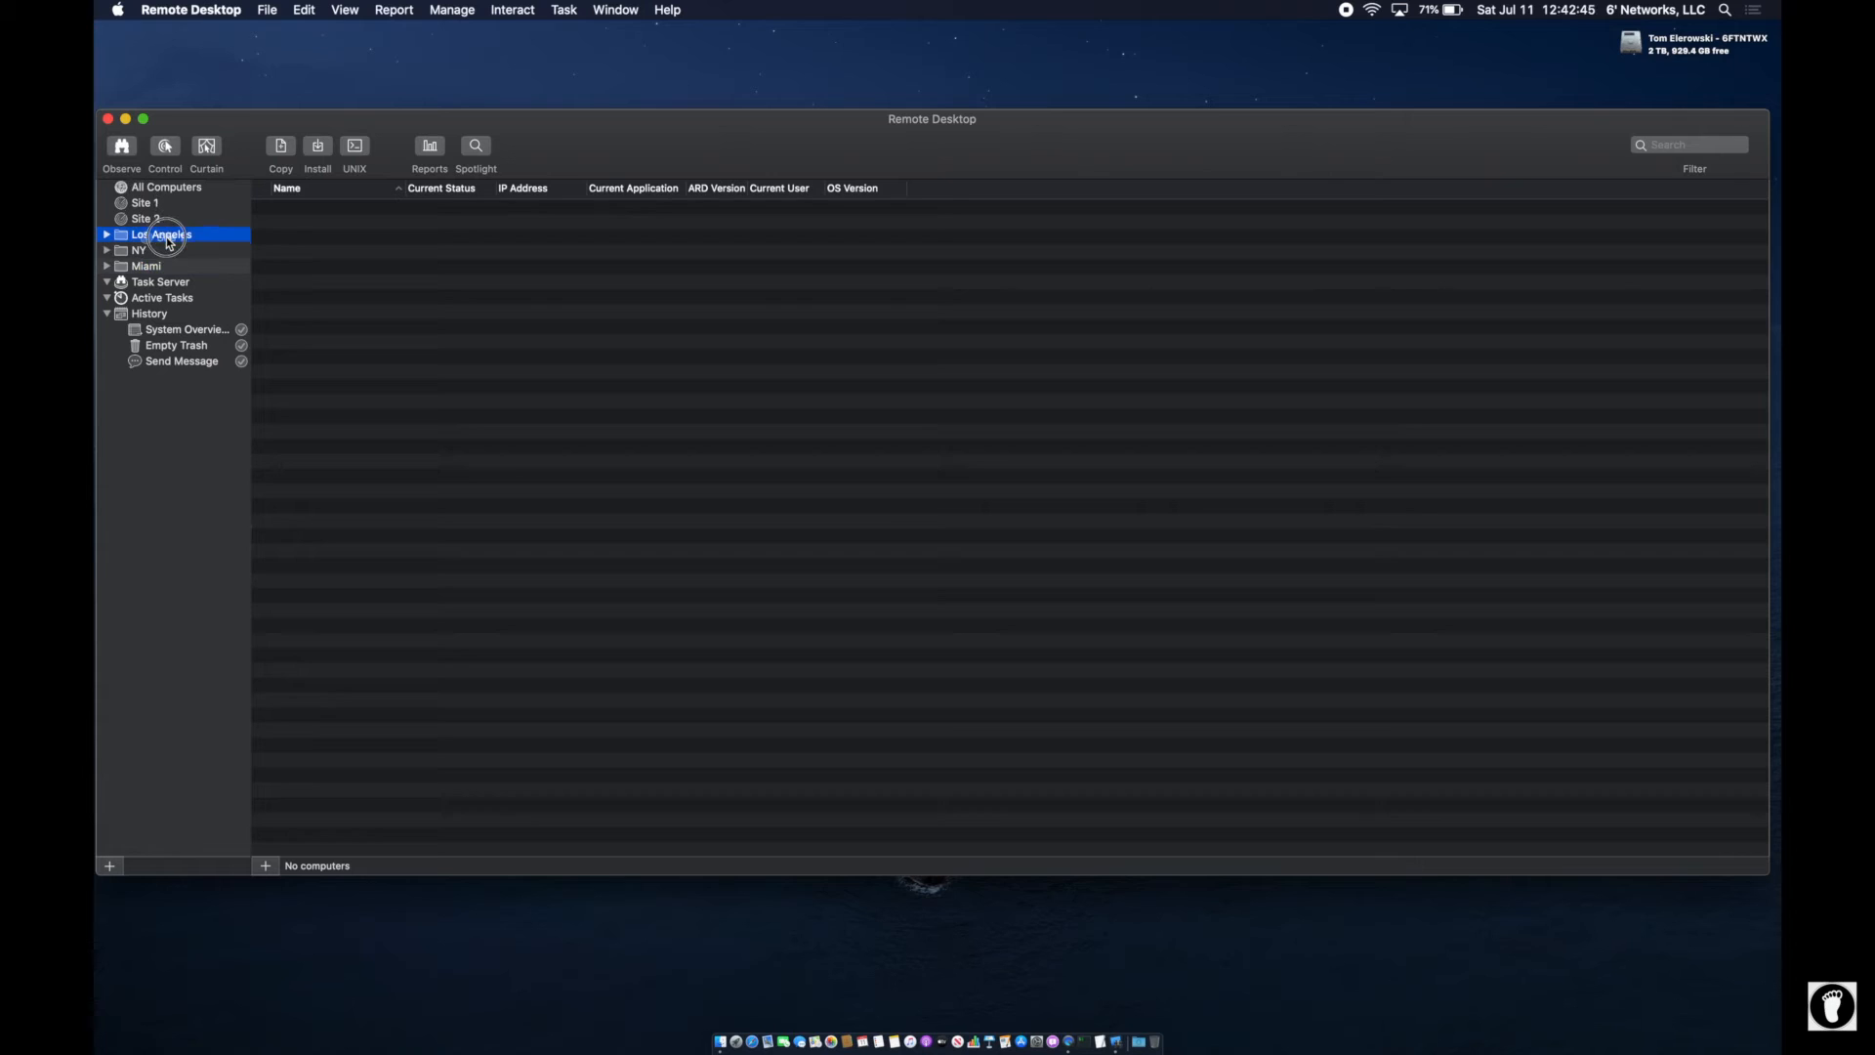
click(146, 203)
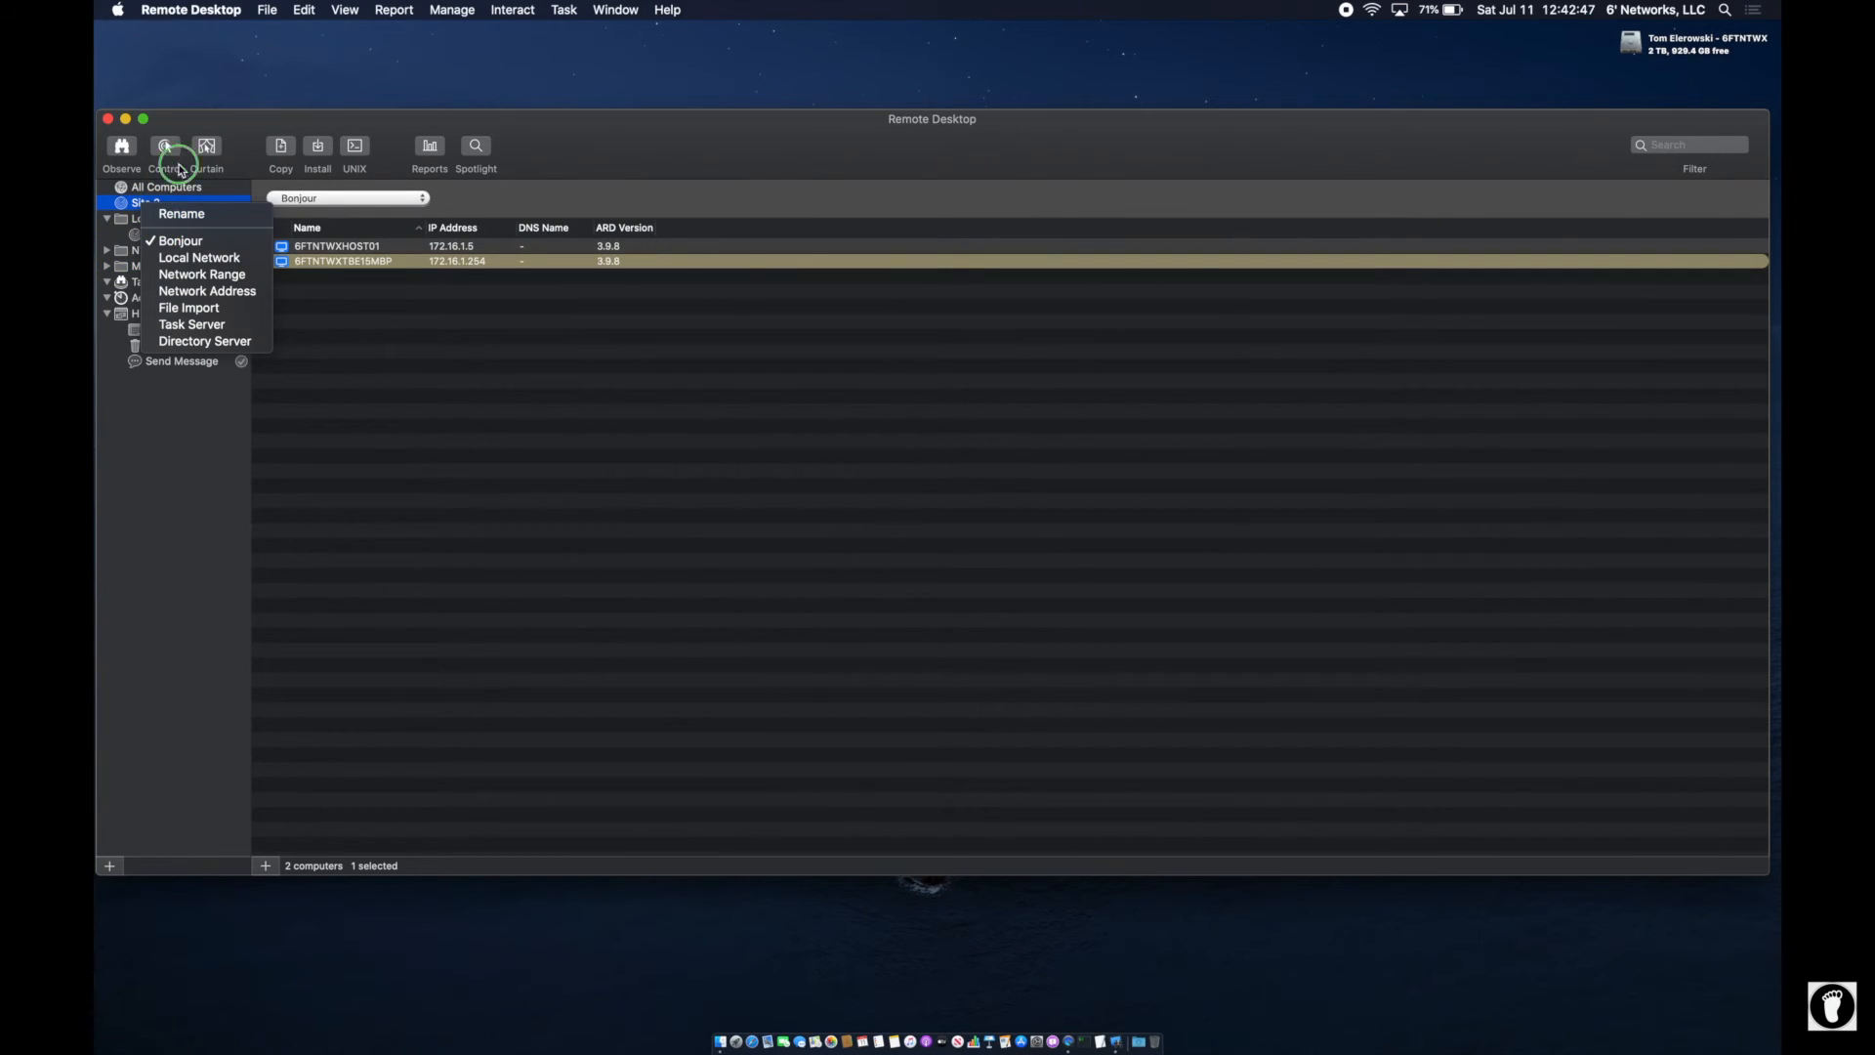
drag(146, 204, 148, 255)
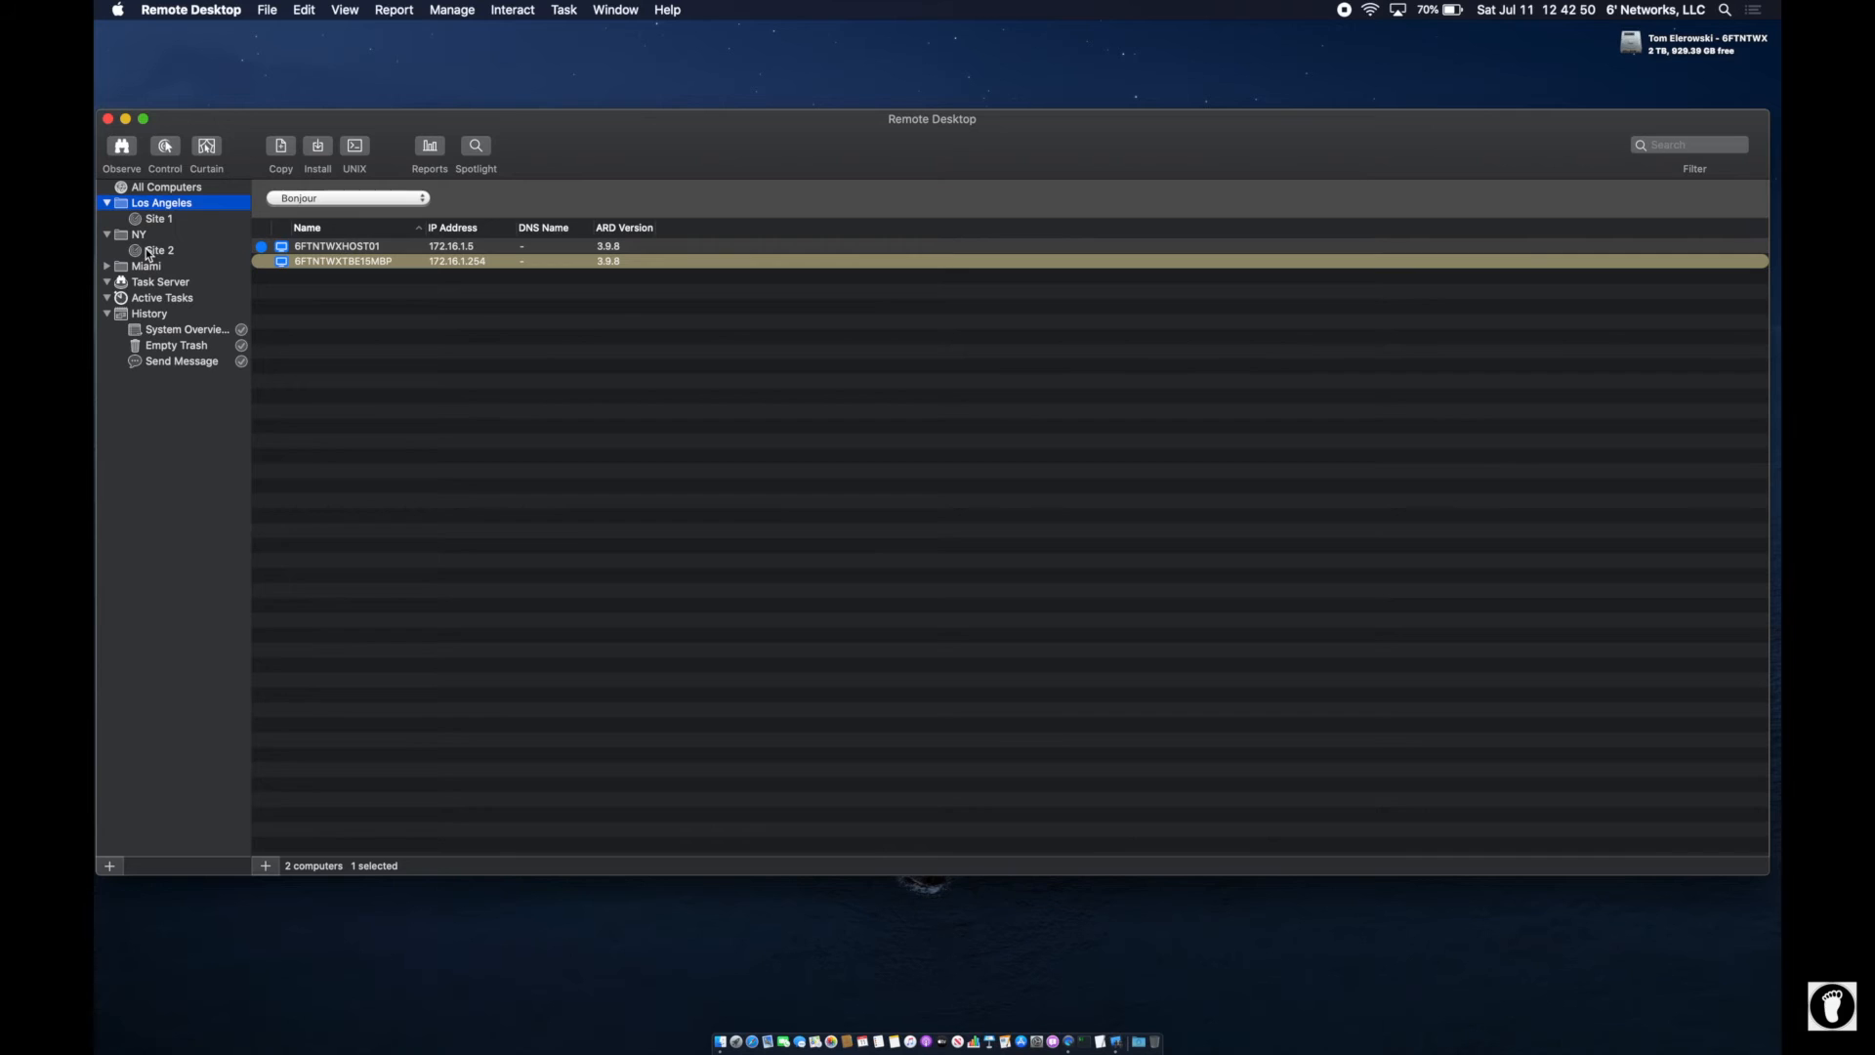
- Create a new computer list named Site 3 List and move it into the Miami group
click(267, 10)
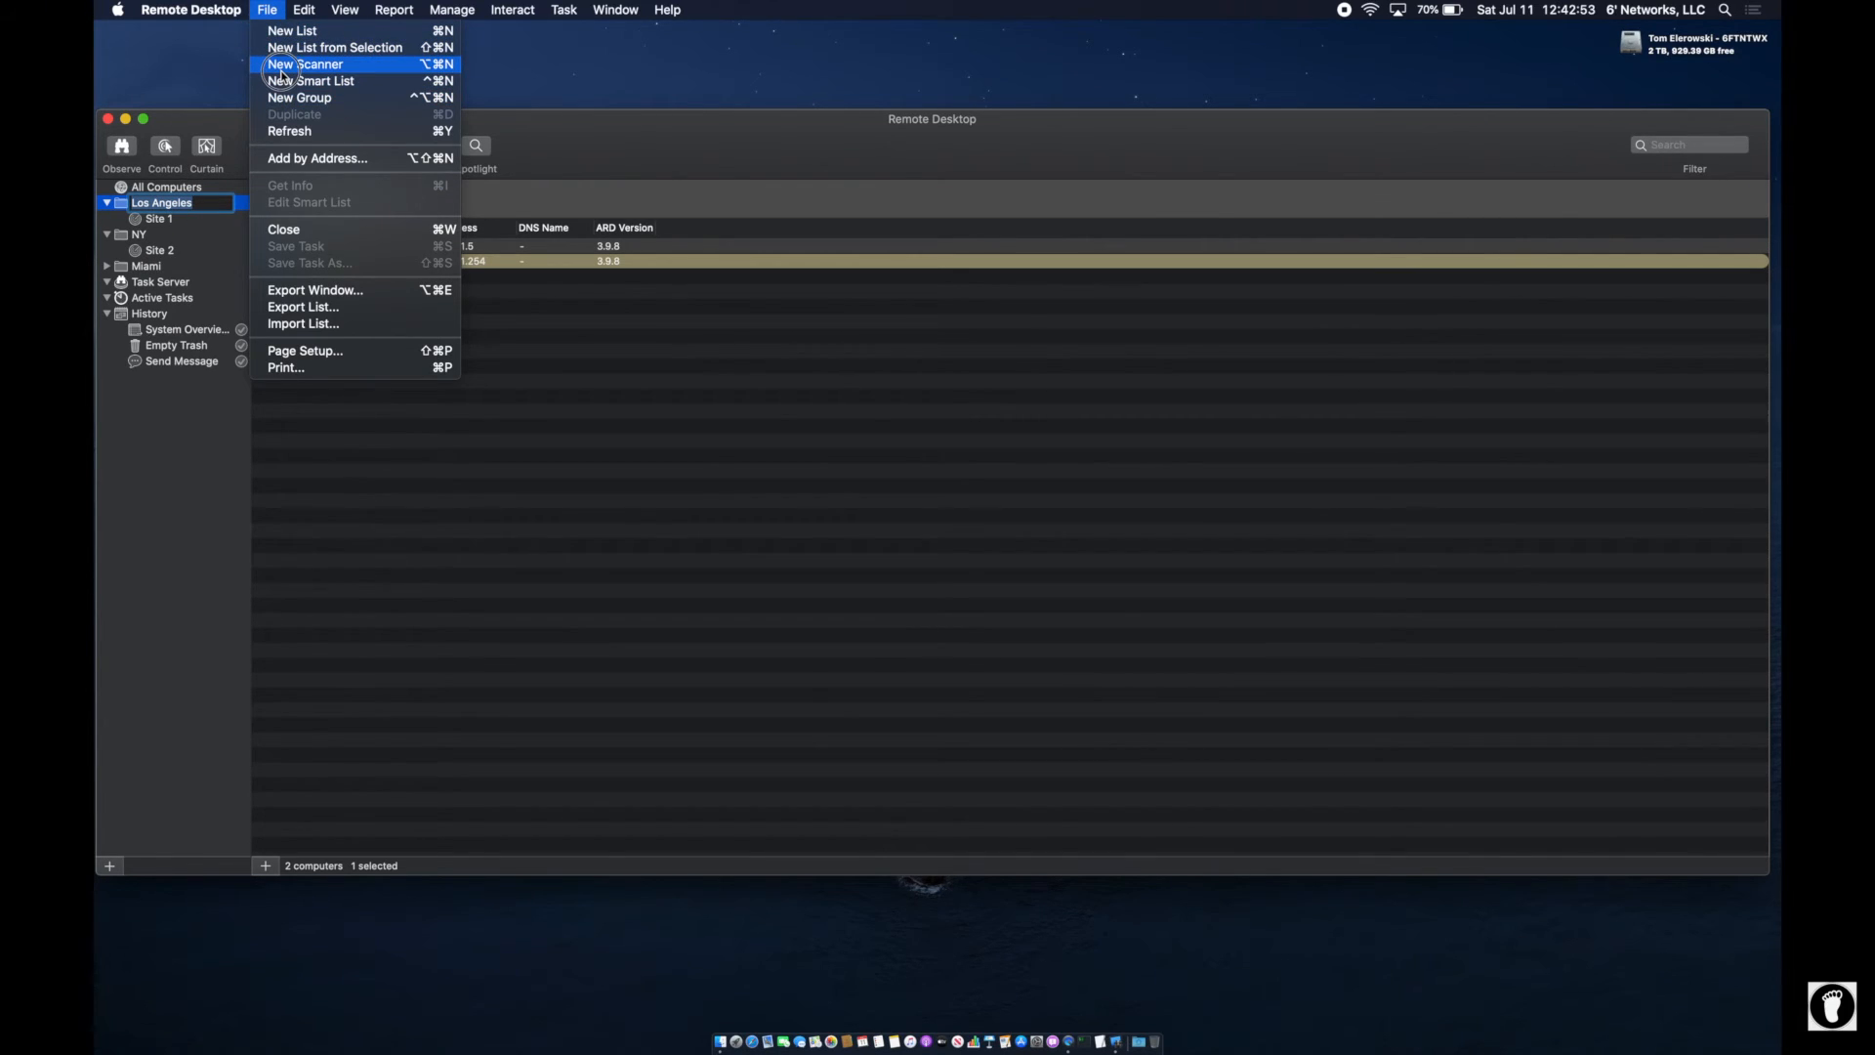
click(286, 30)
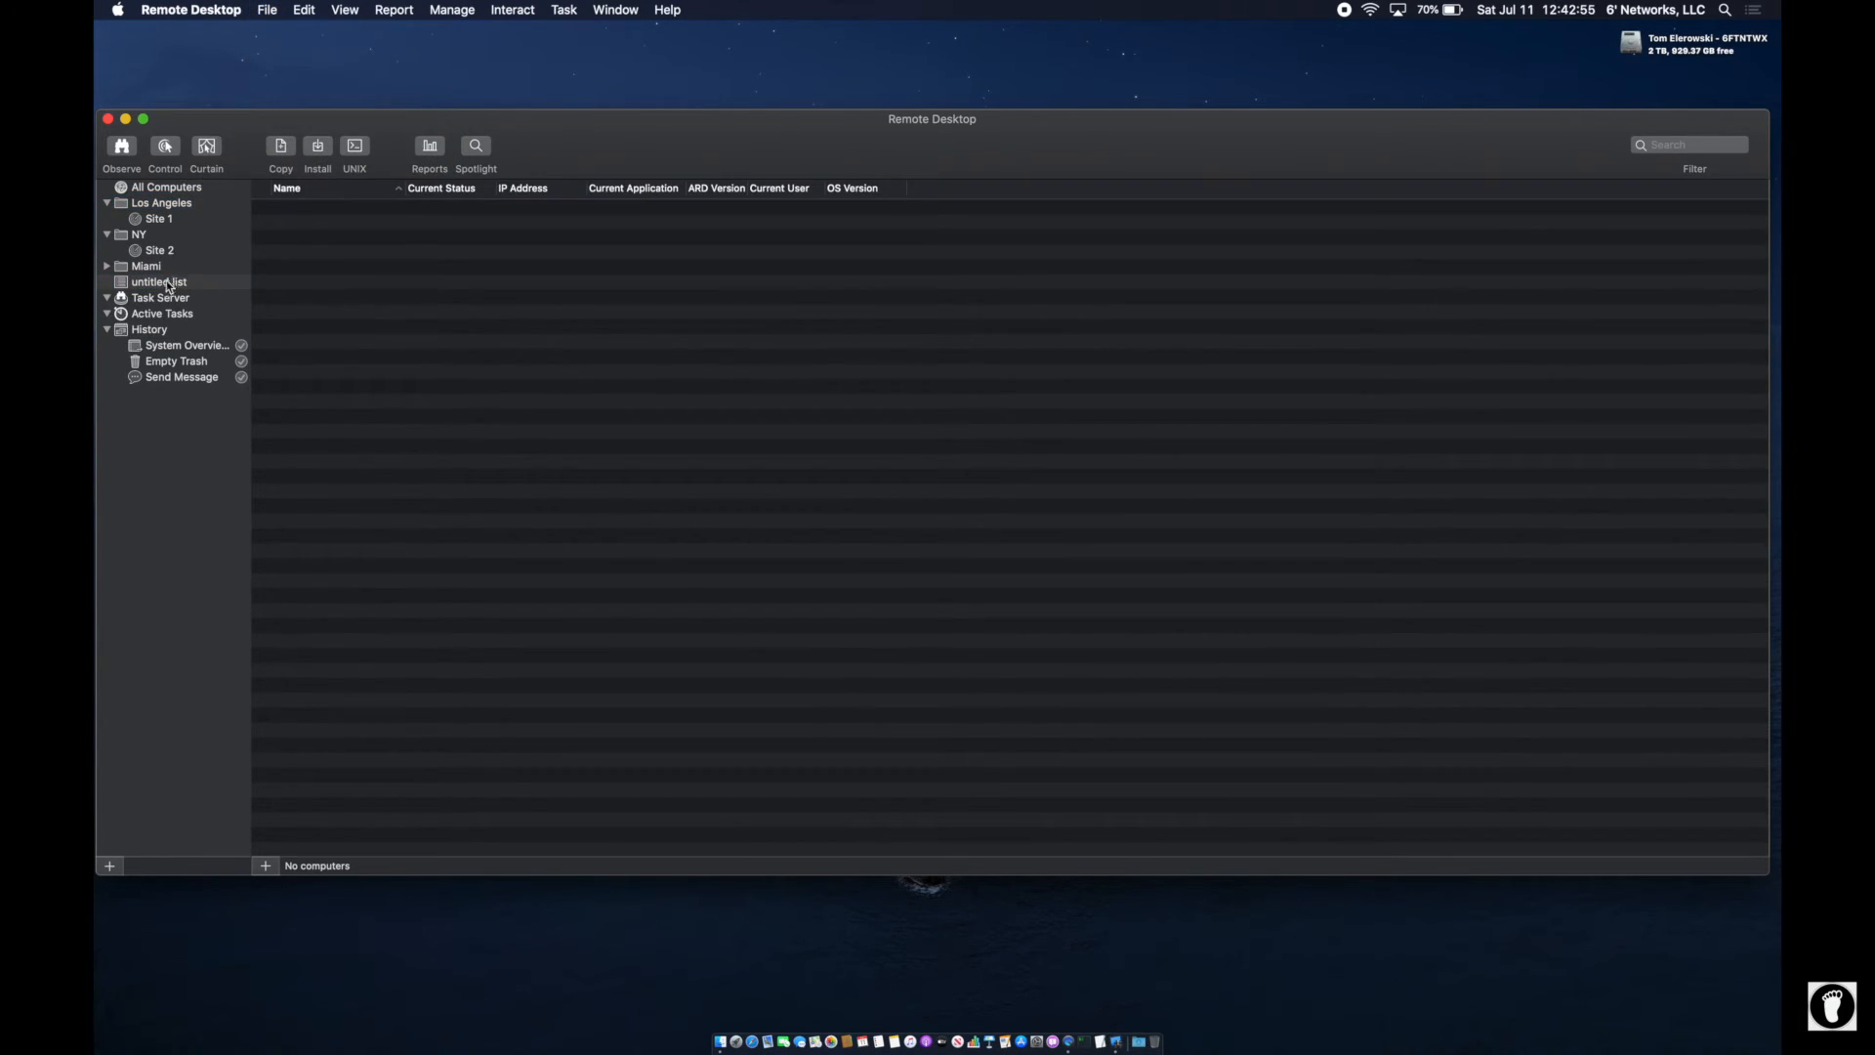
drag(164, 284, 146, 269)
click(156, 285)
text(Site 3 List)
key(Return)
click(120, 284)
drag(120, 286, 137, 266)
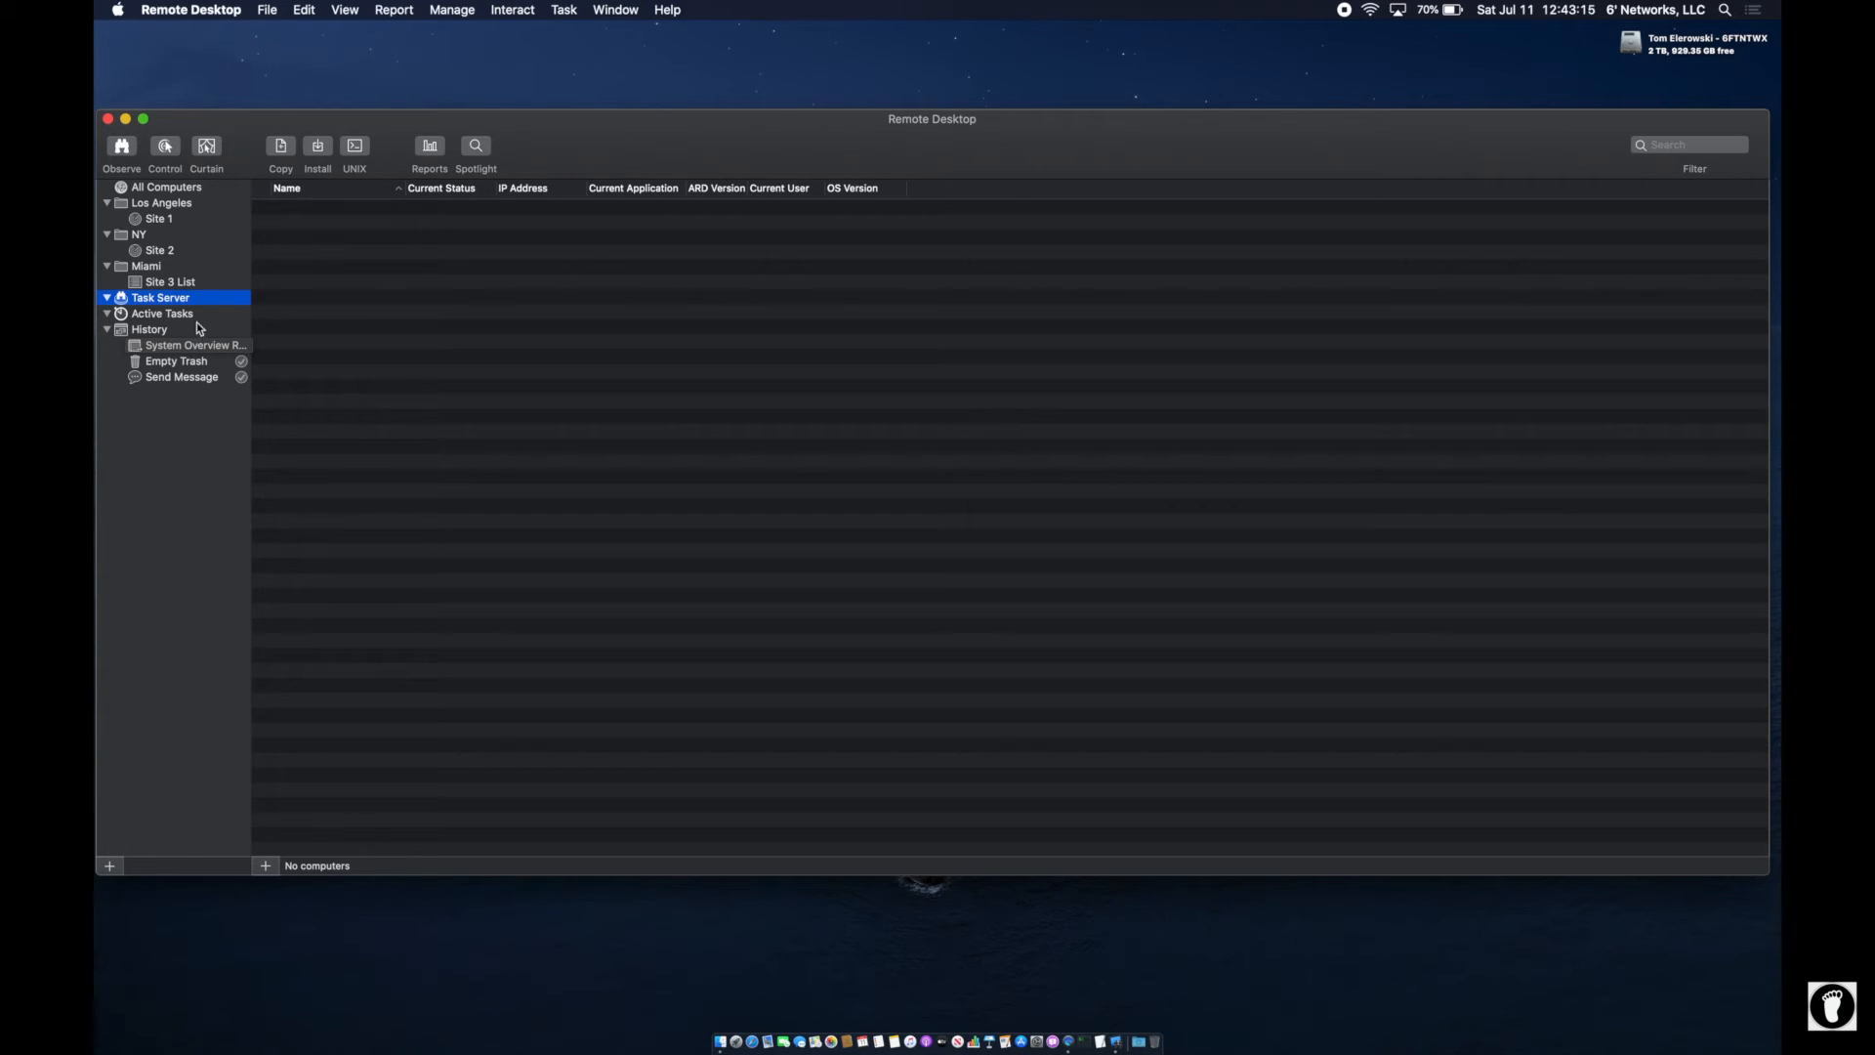
- View the contents of Site 1, Site 2, Site 3 List and All Computers
click(151, 220)
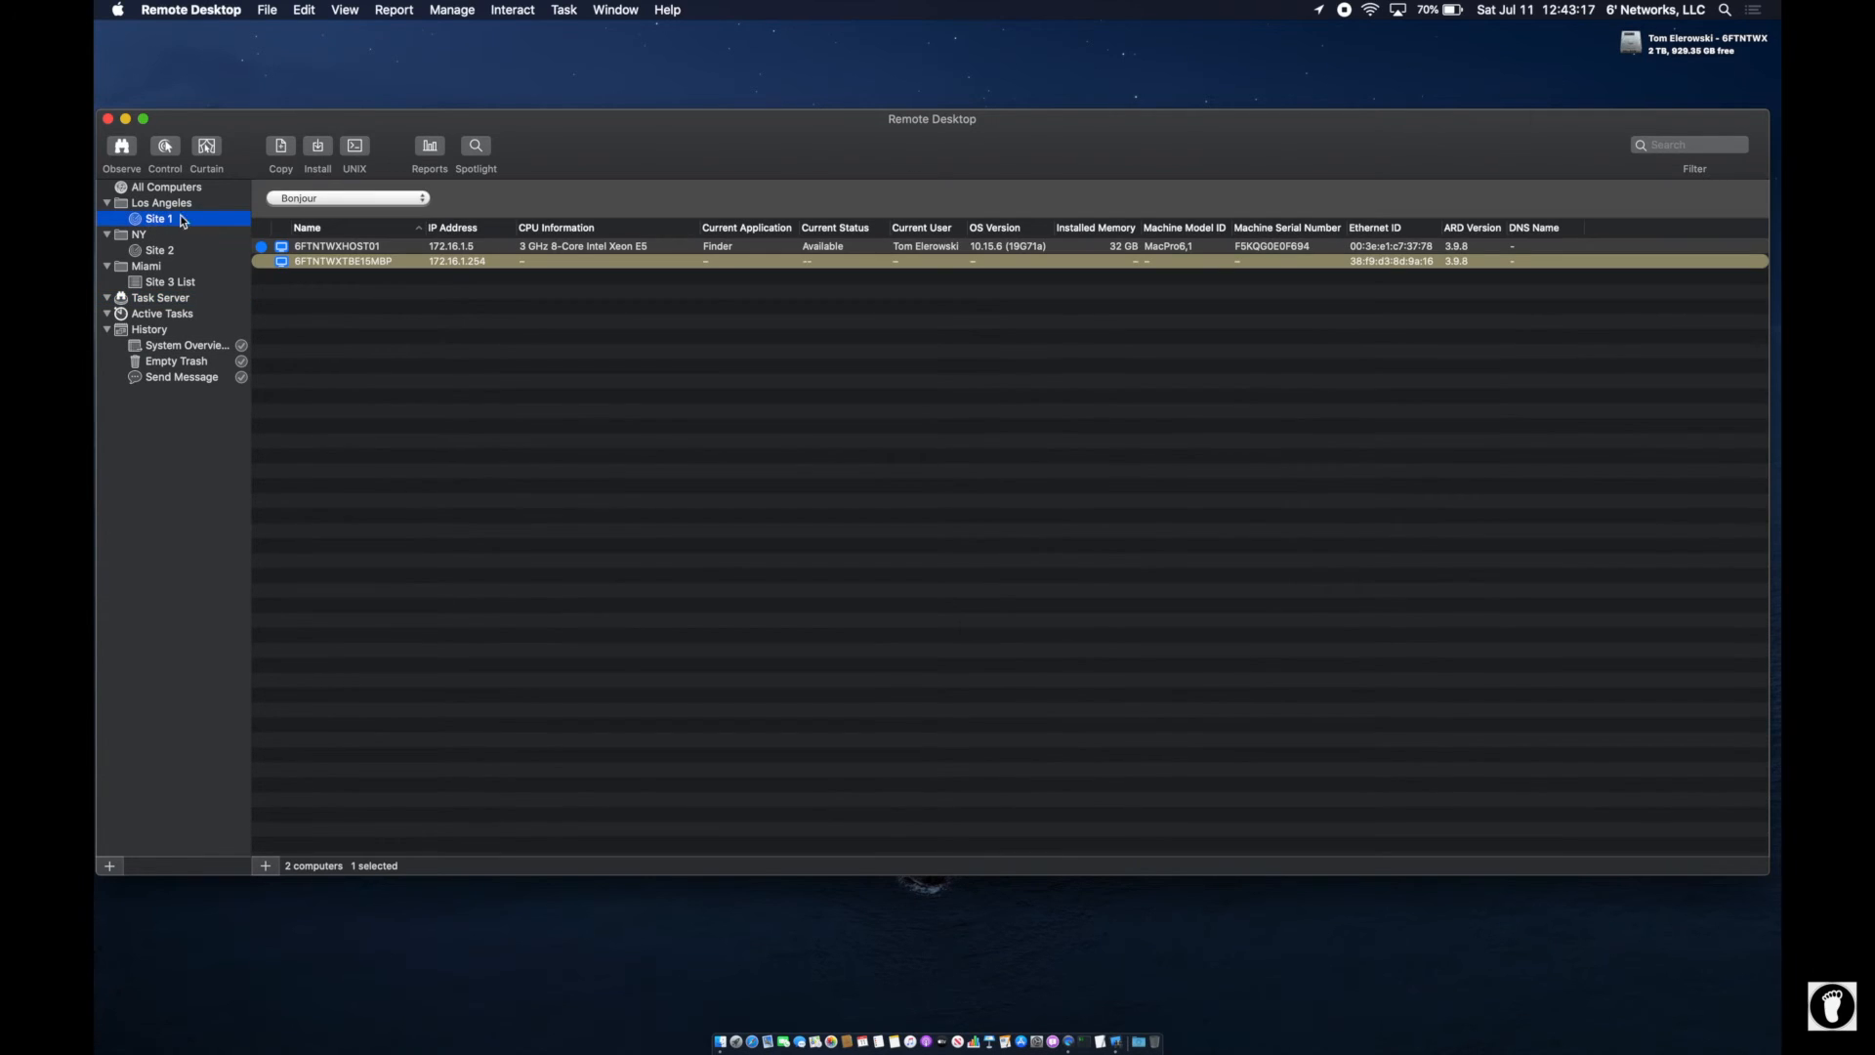
click(147, 250)
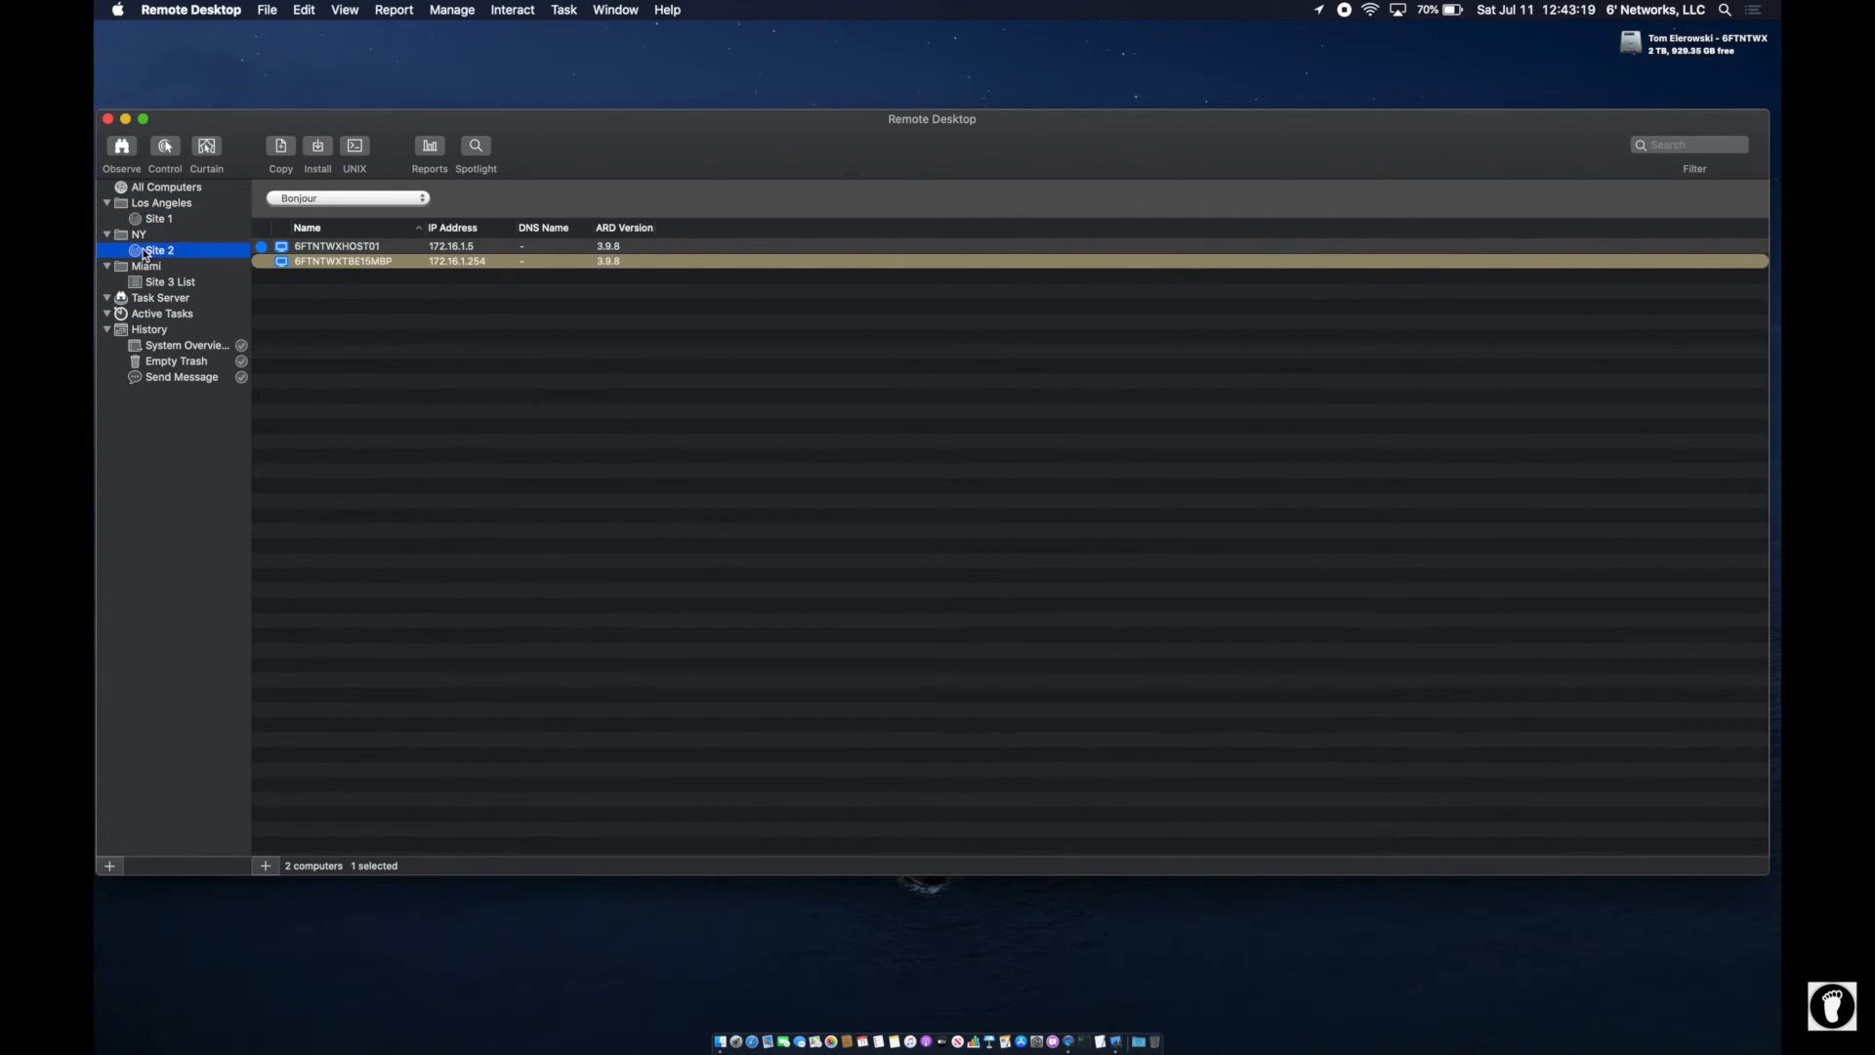
click(150, 283)
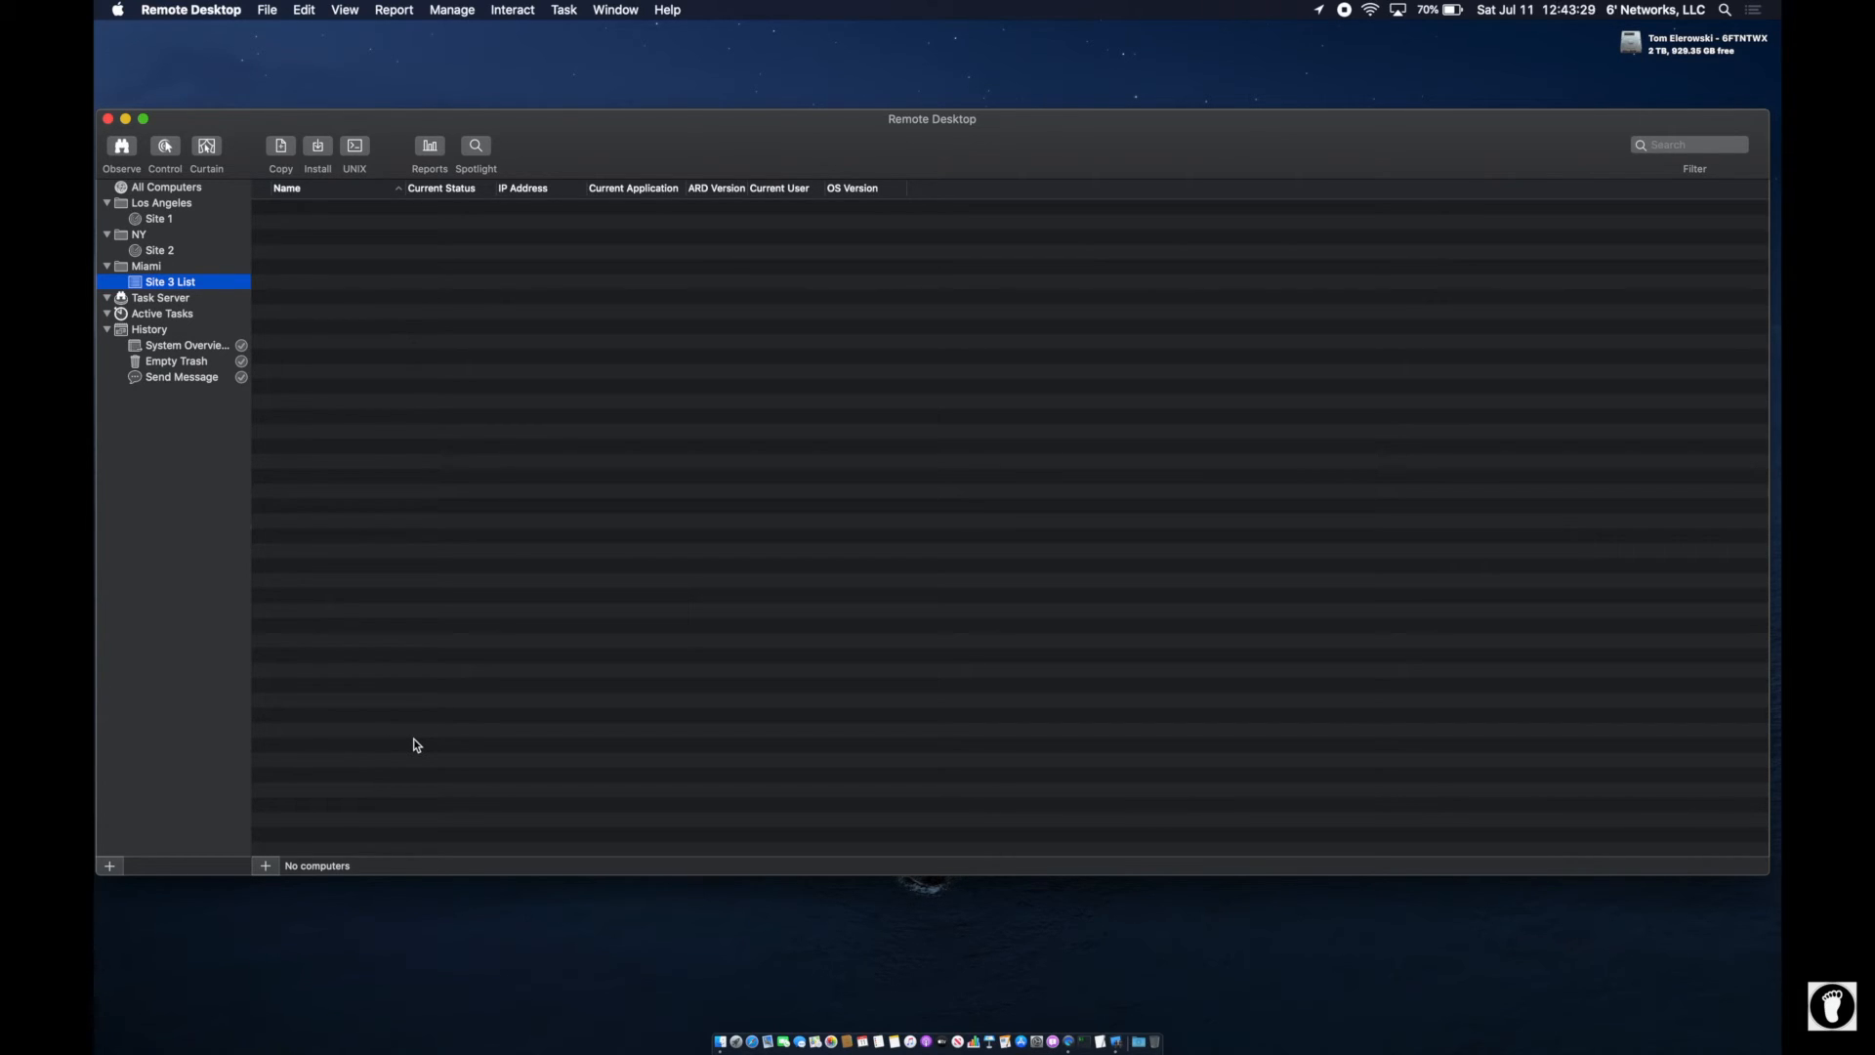
click(194, 190)
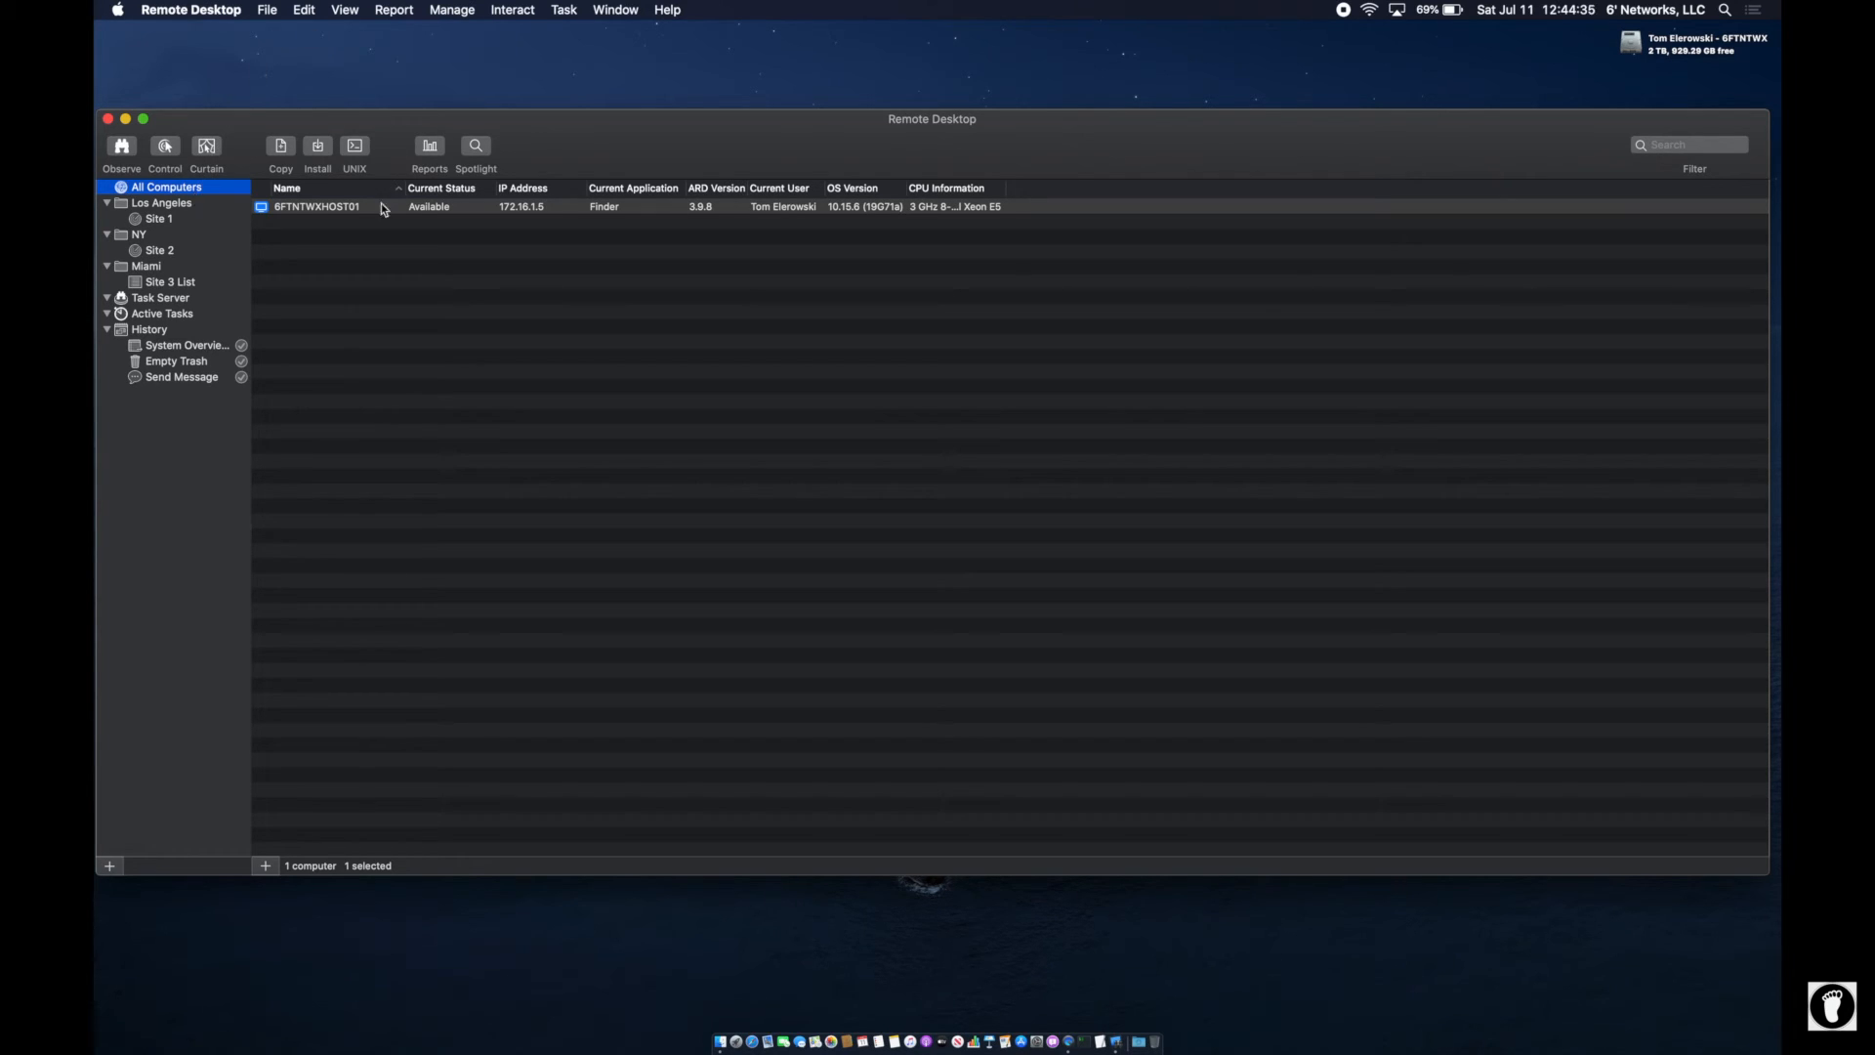
- Send the List All Software Updates template command, softwareupdate -l, as root to 6FTNTWXHOST01 and move the results window clear of the sidebar
click(293, 211)
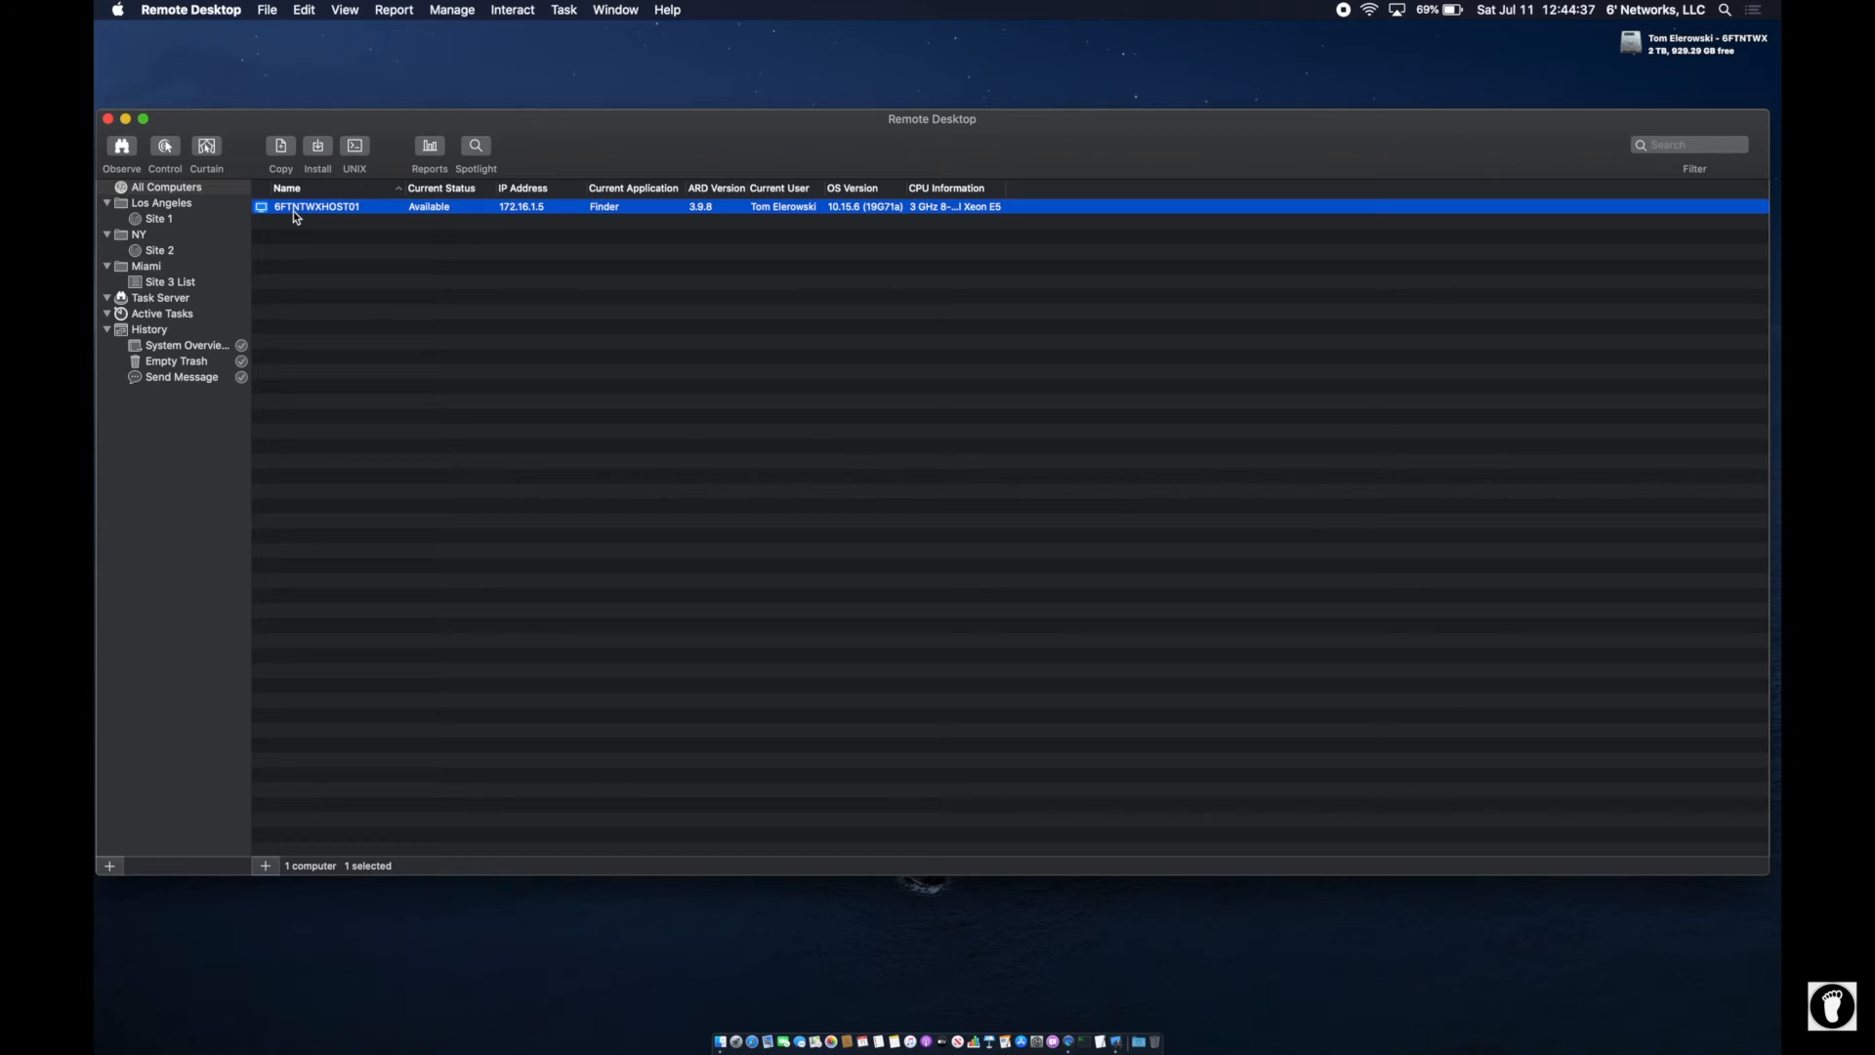
click(355, 148)
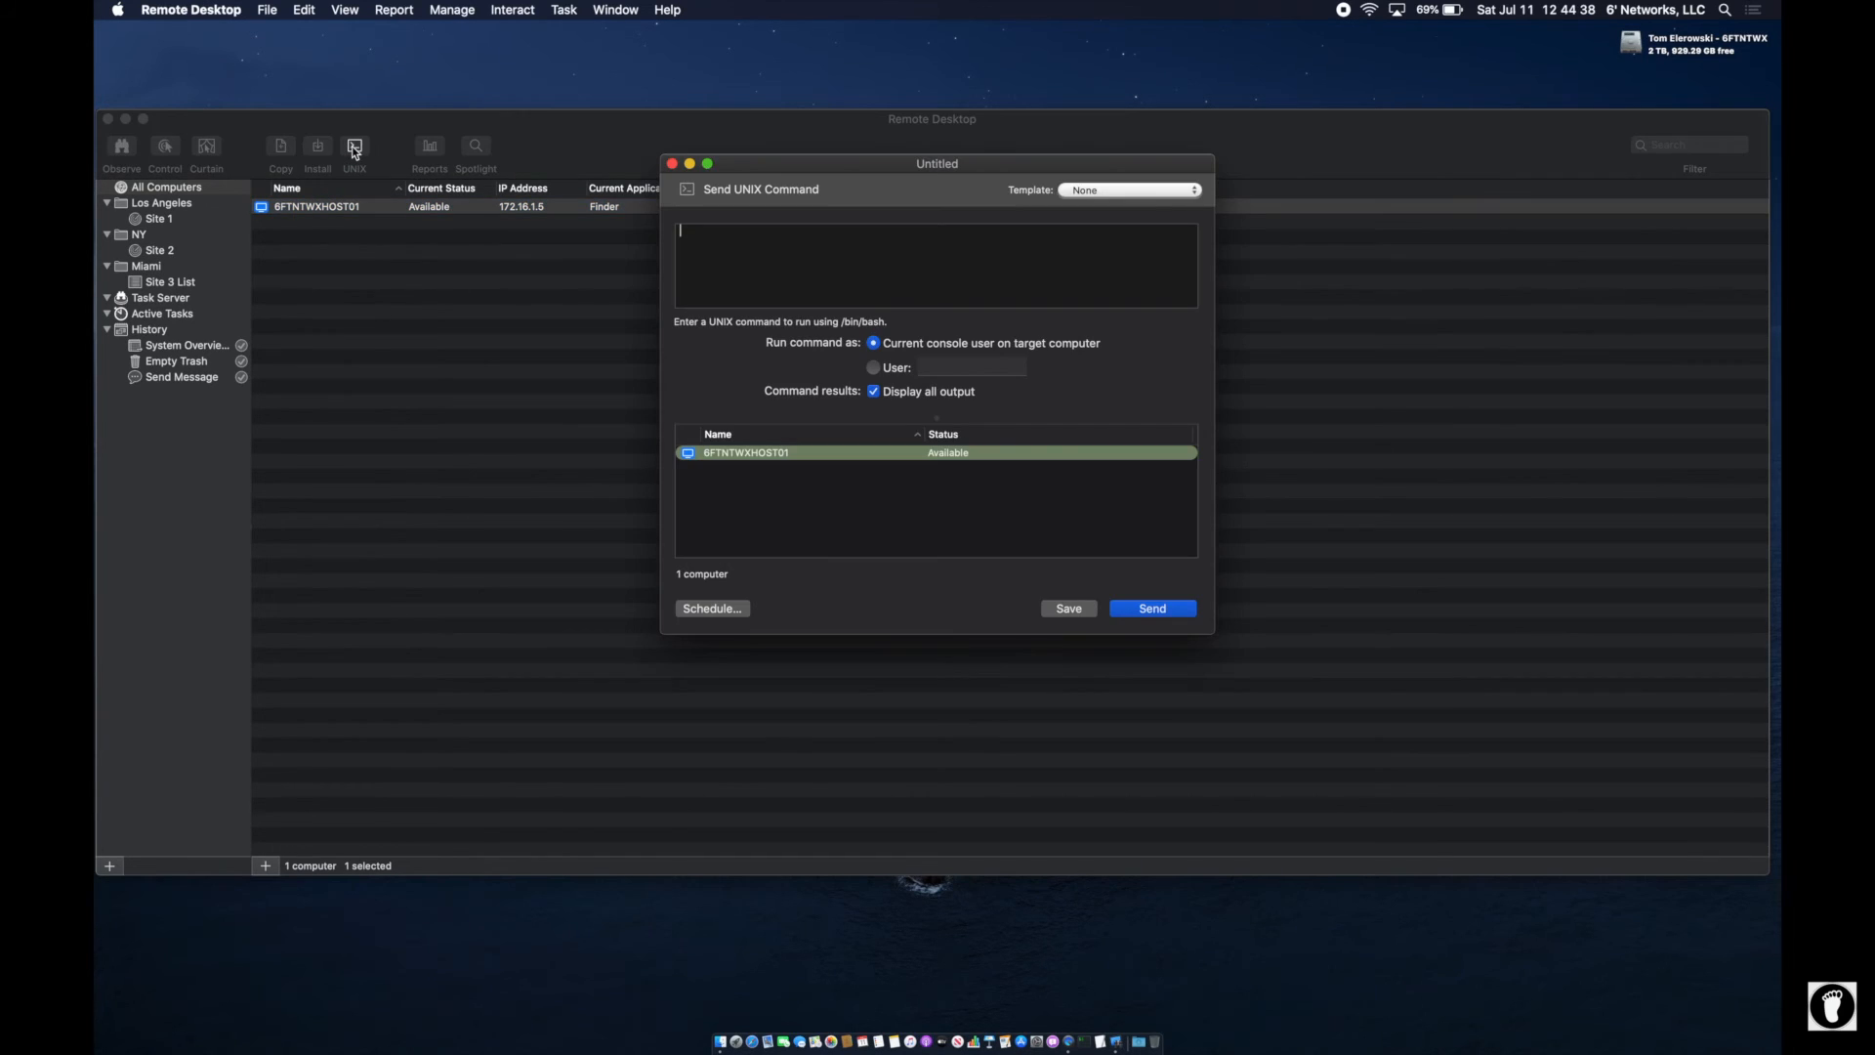
click(1151, 192)
mouse_move(1147, 213)
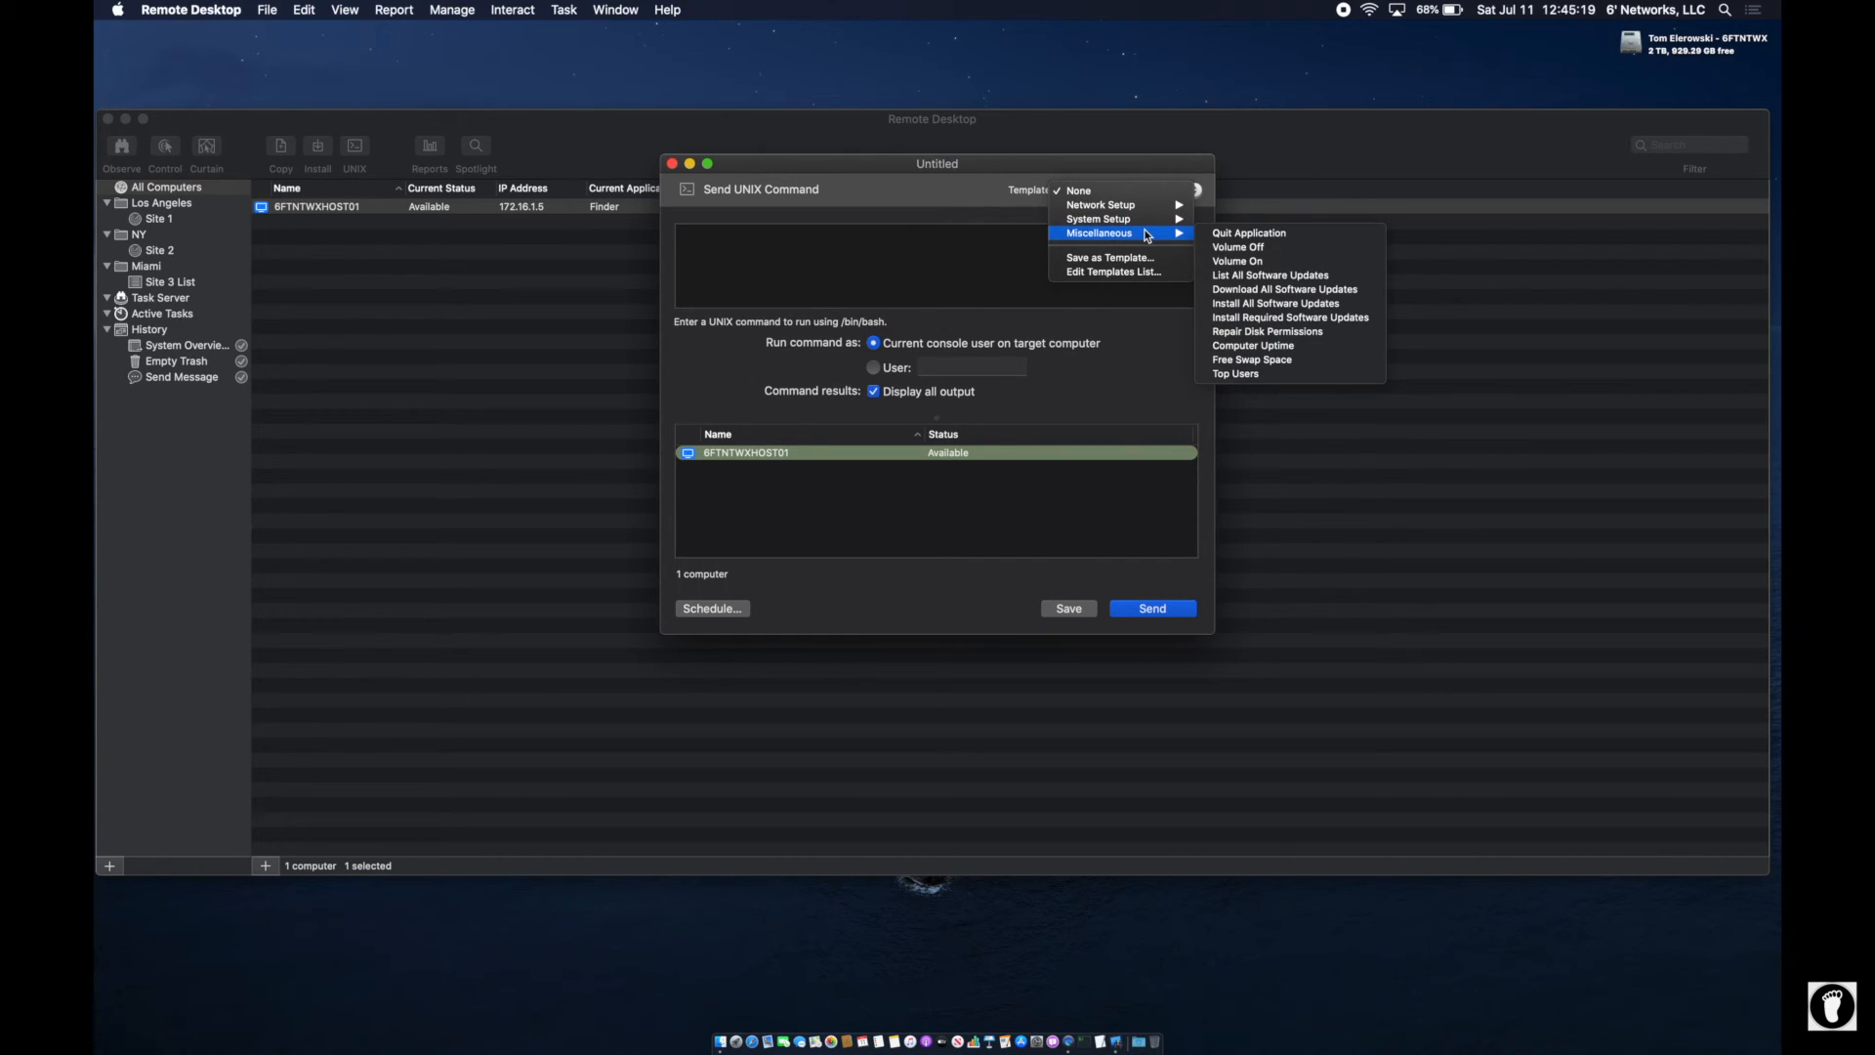
click(1307, 278)
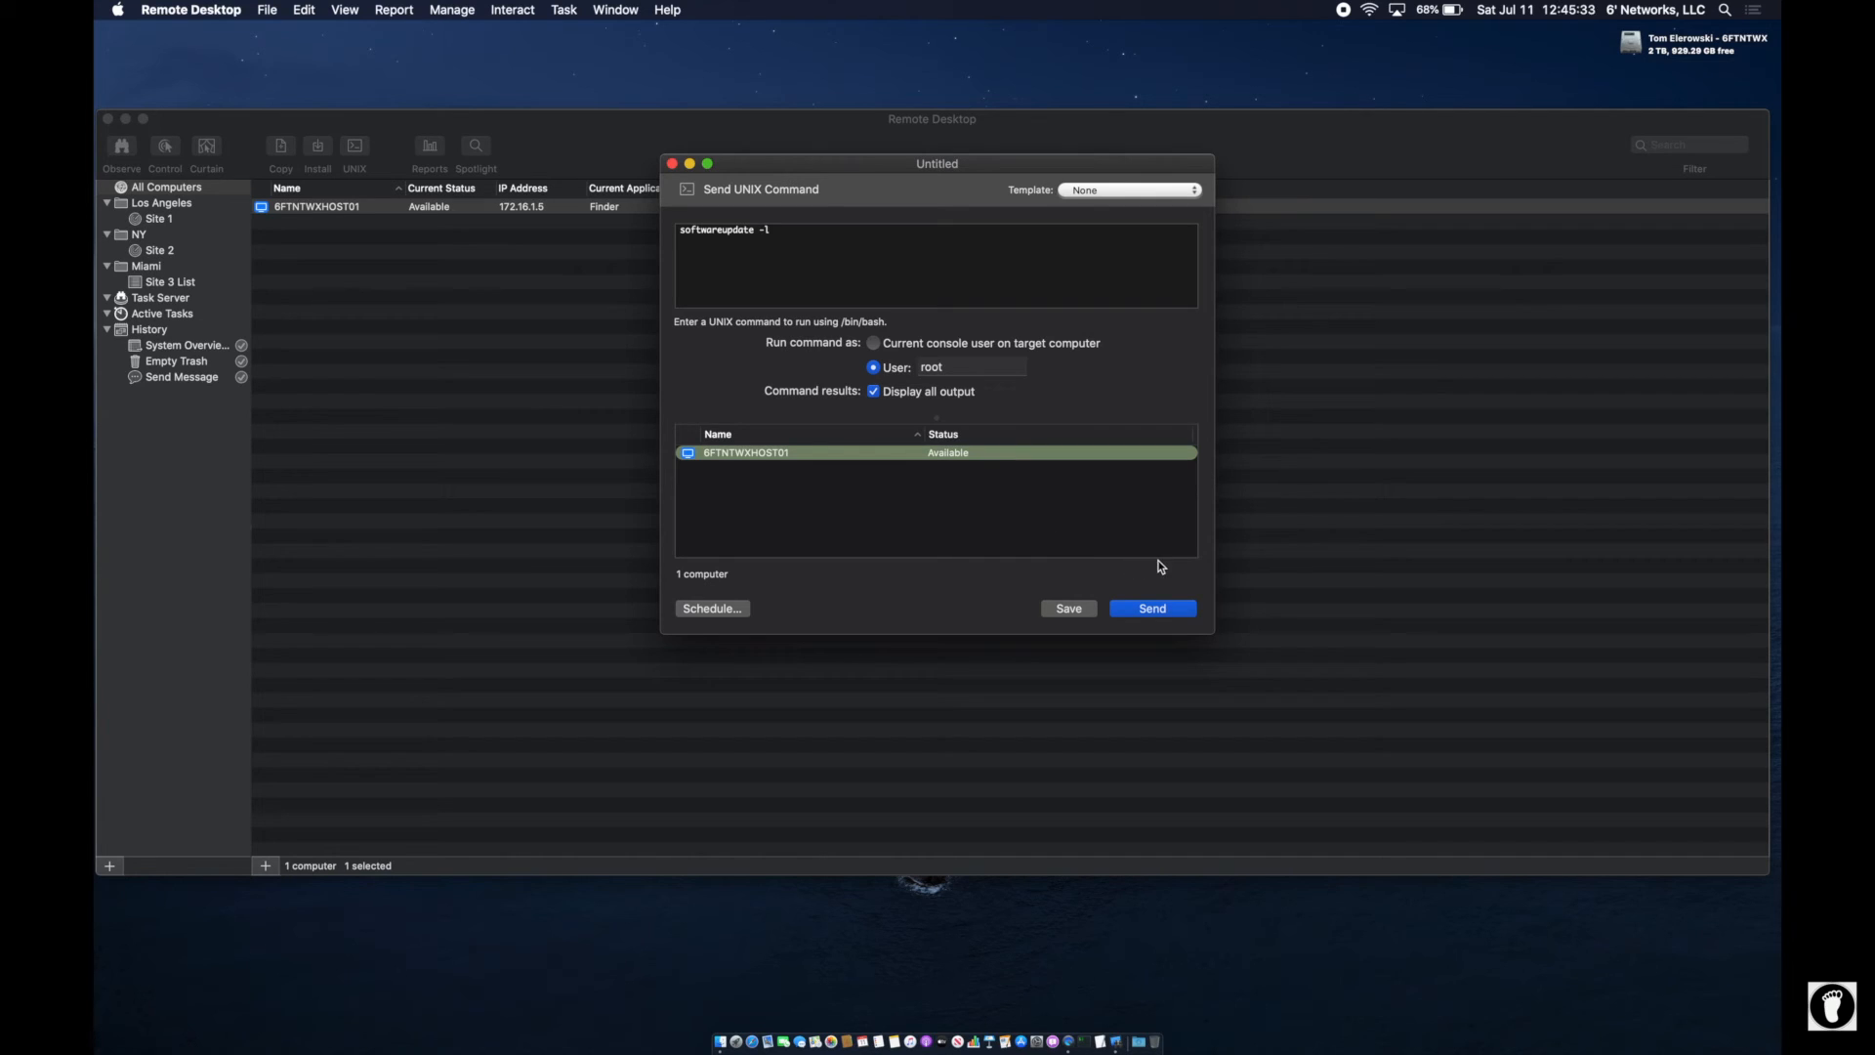
click(1162, 609)
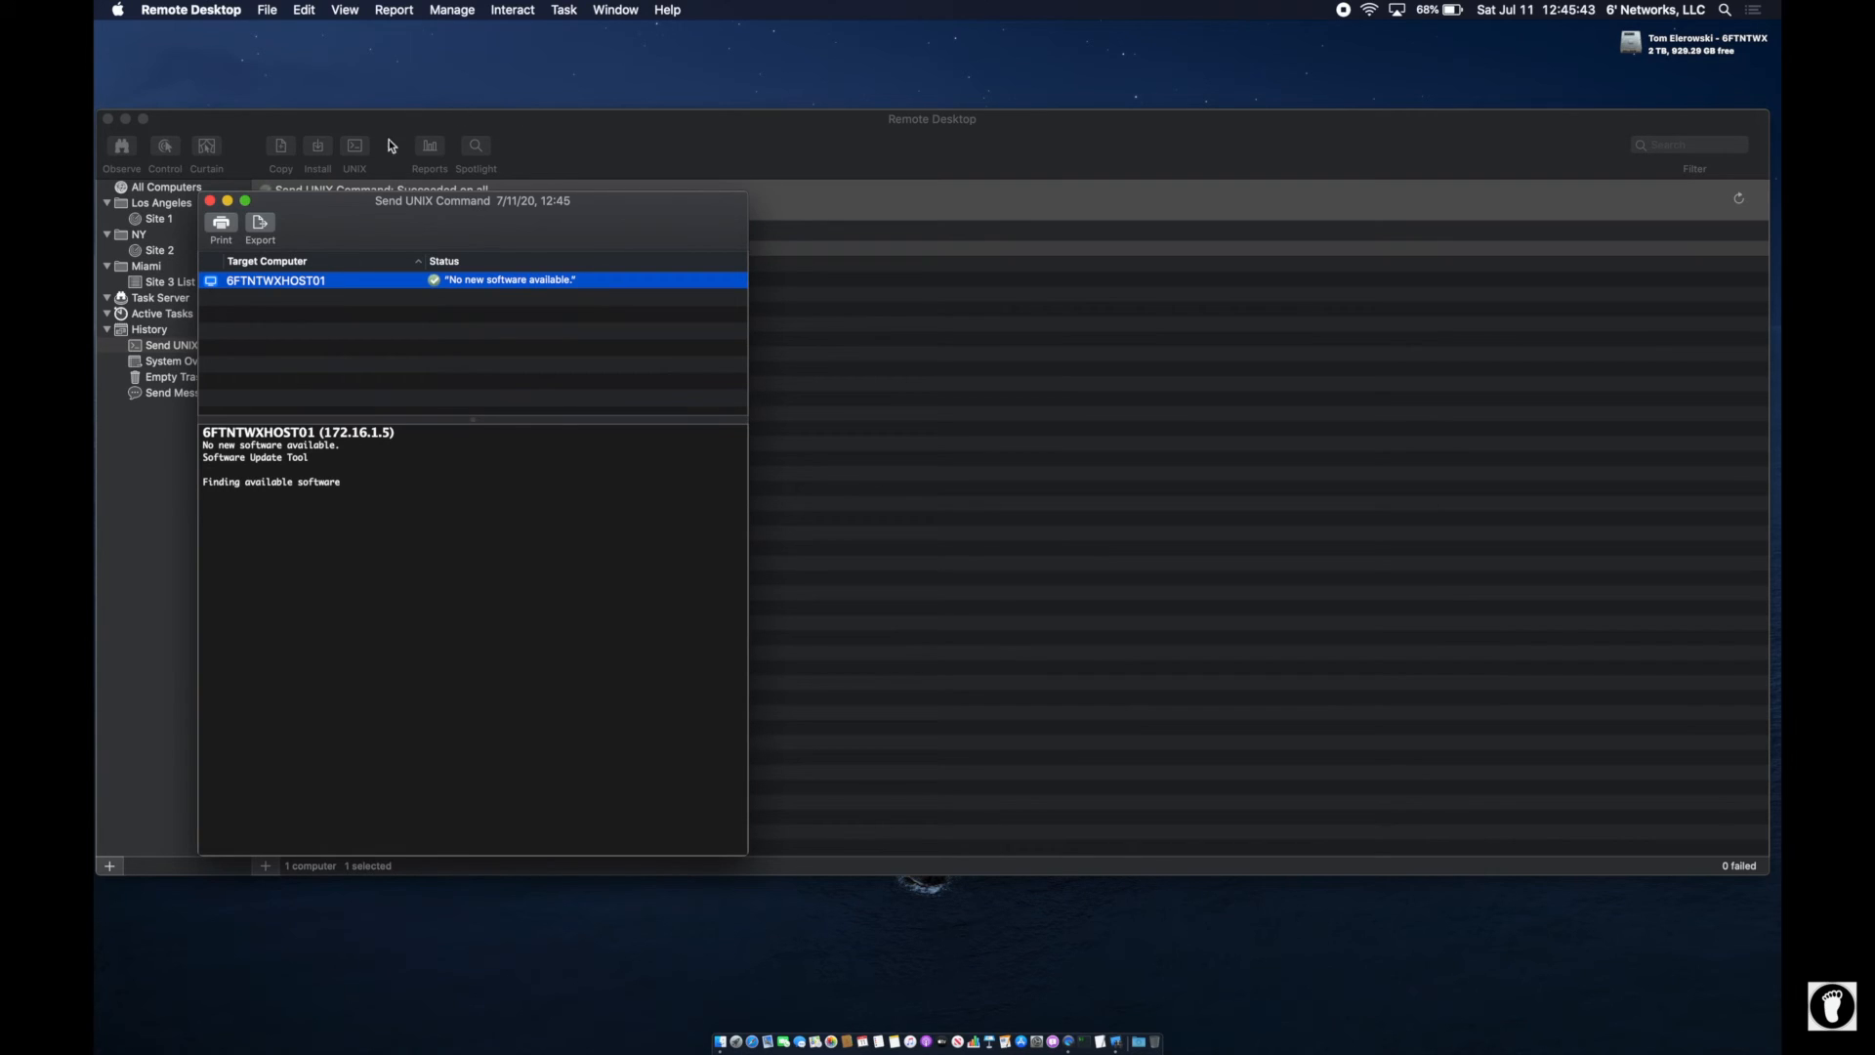
drag(478, 220, 713, 137)
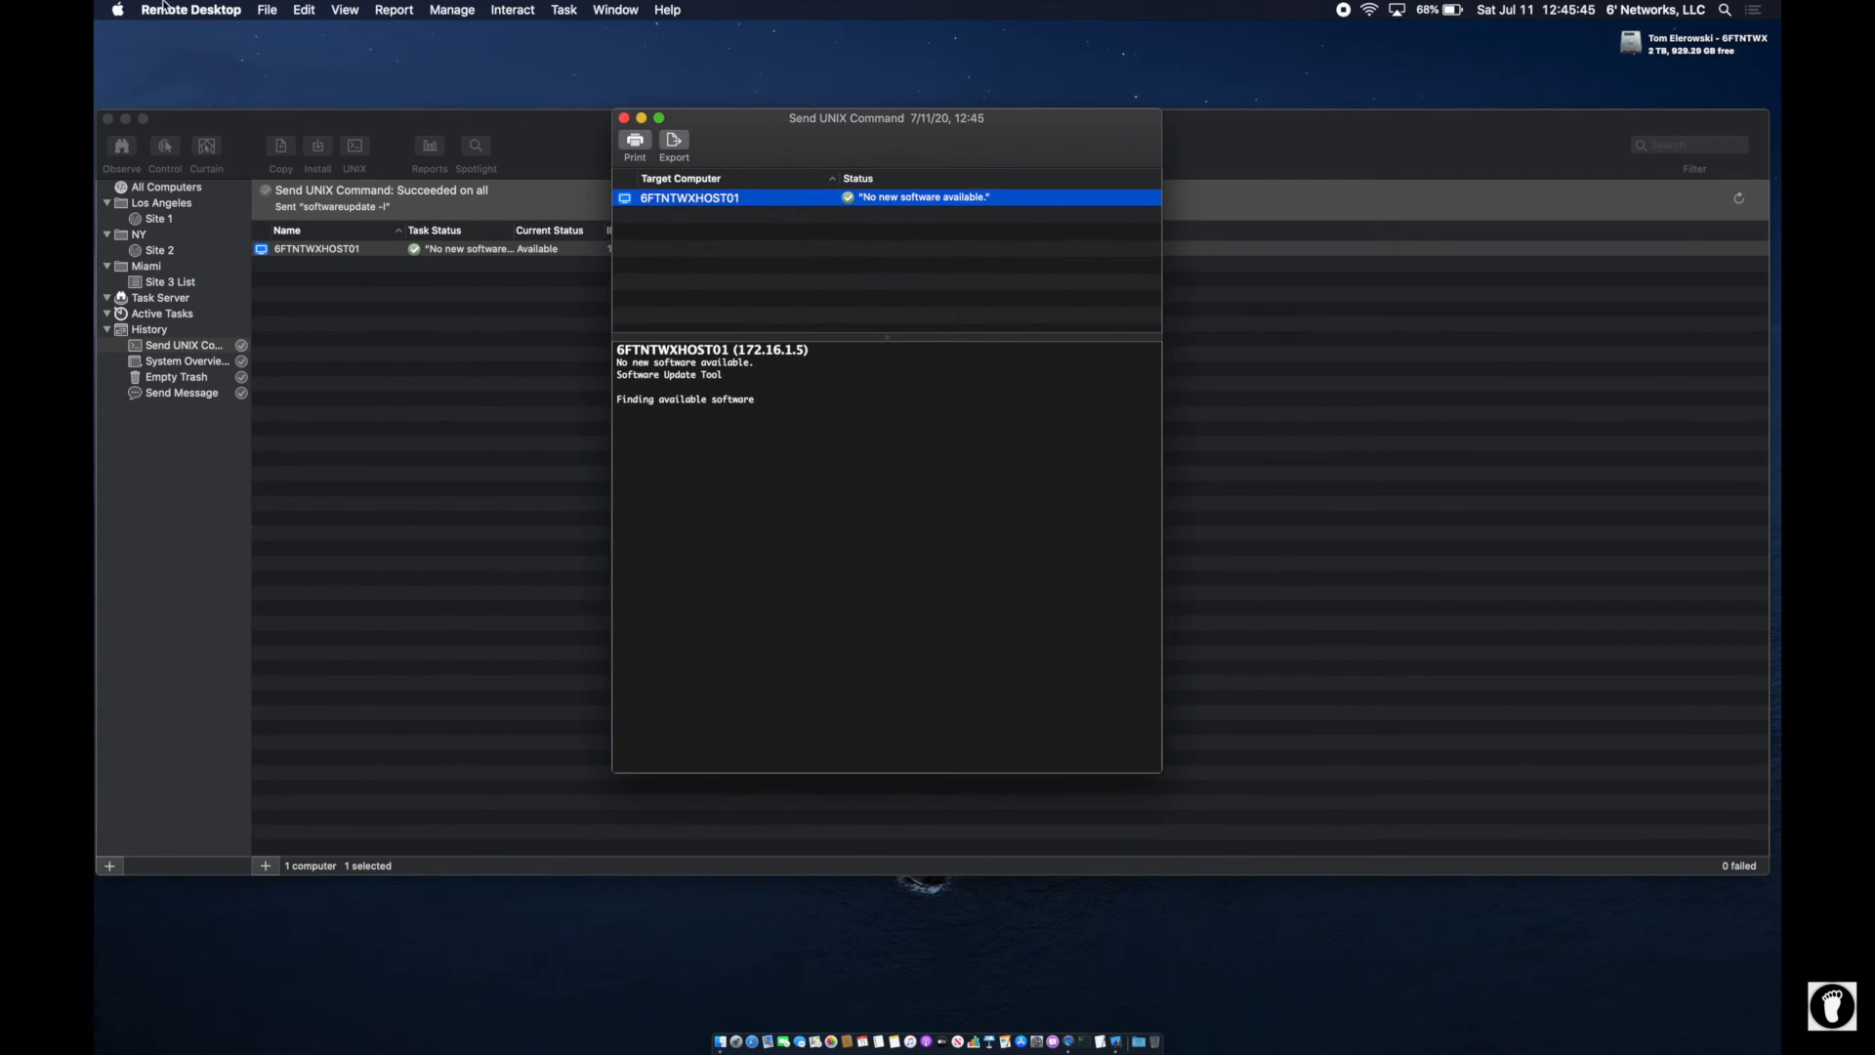
- Review the Tasks preferences, including the option to always change focus to the active task, and close the preferences
click(190, 10)
click(181, 56)
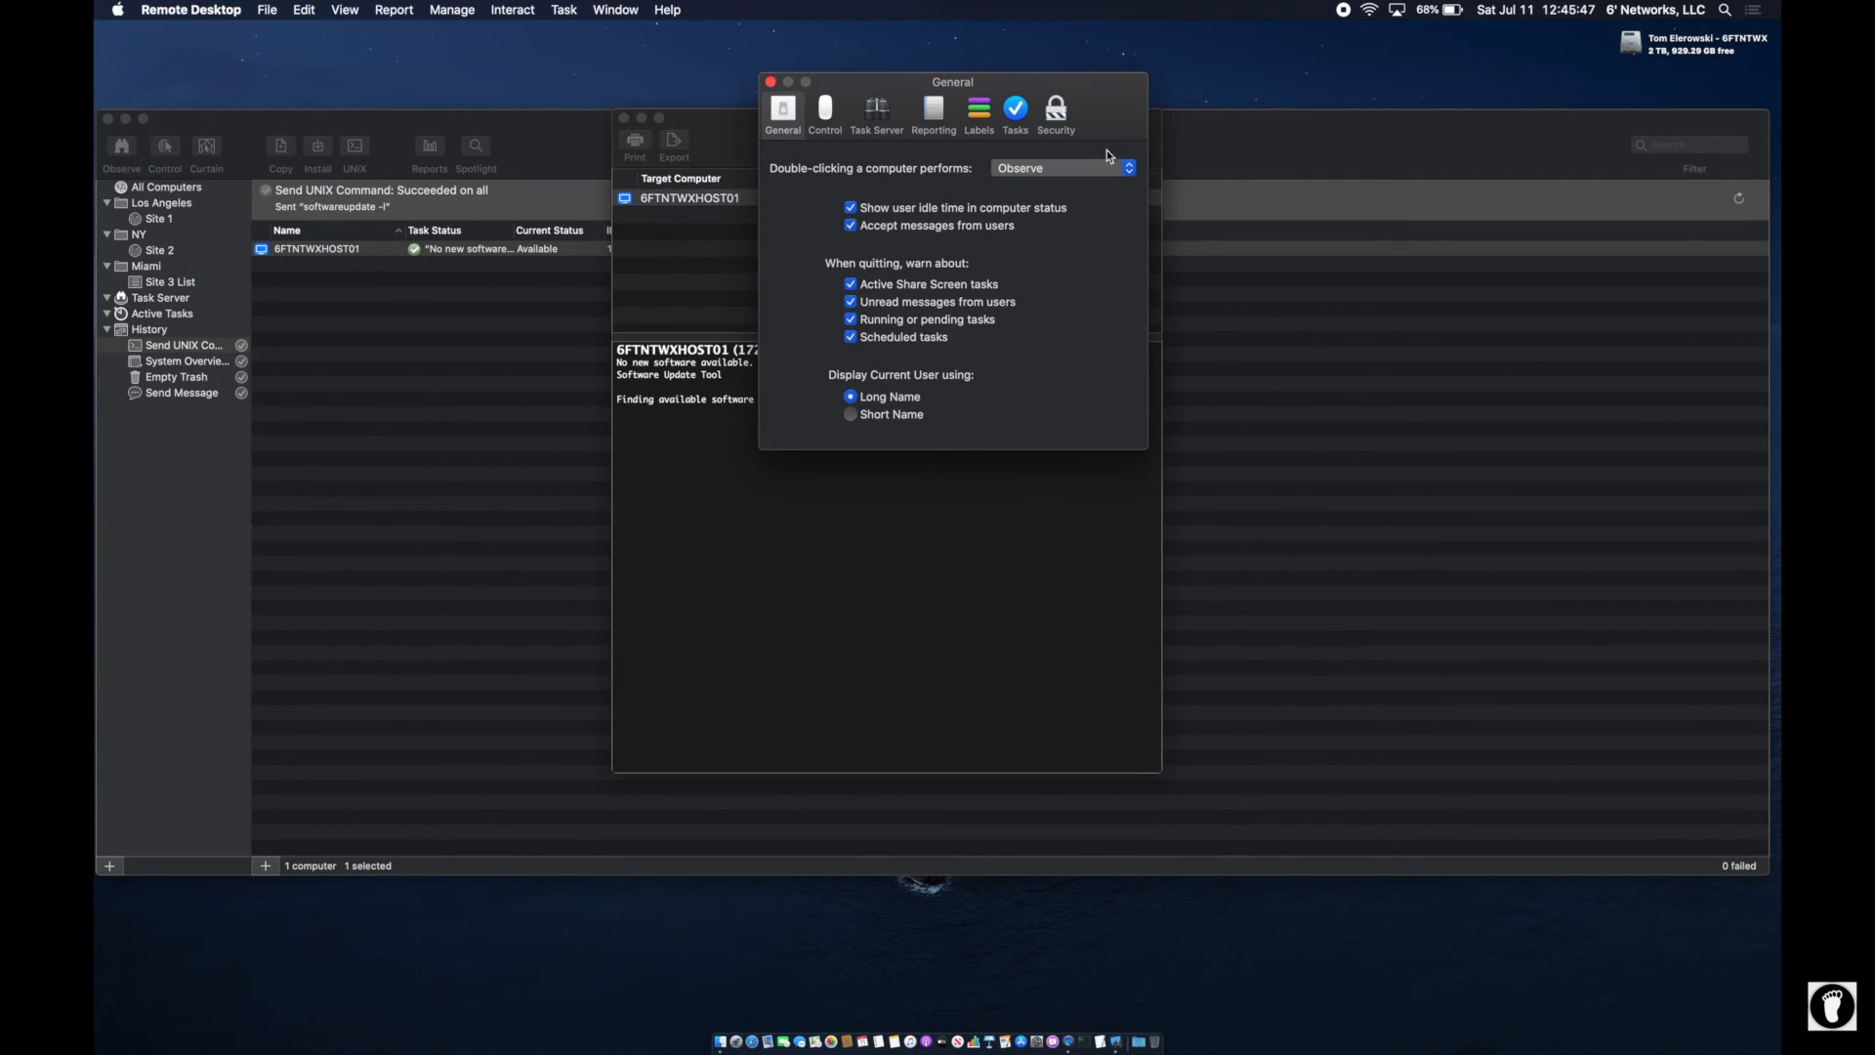
click(1013, 115)
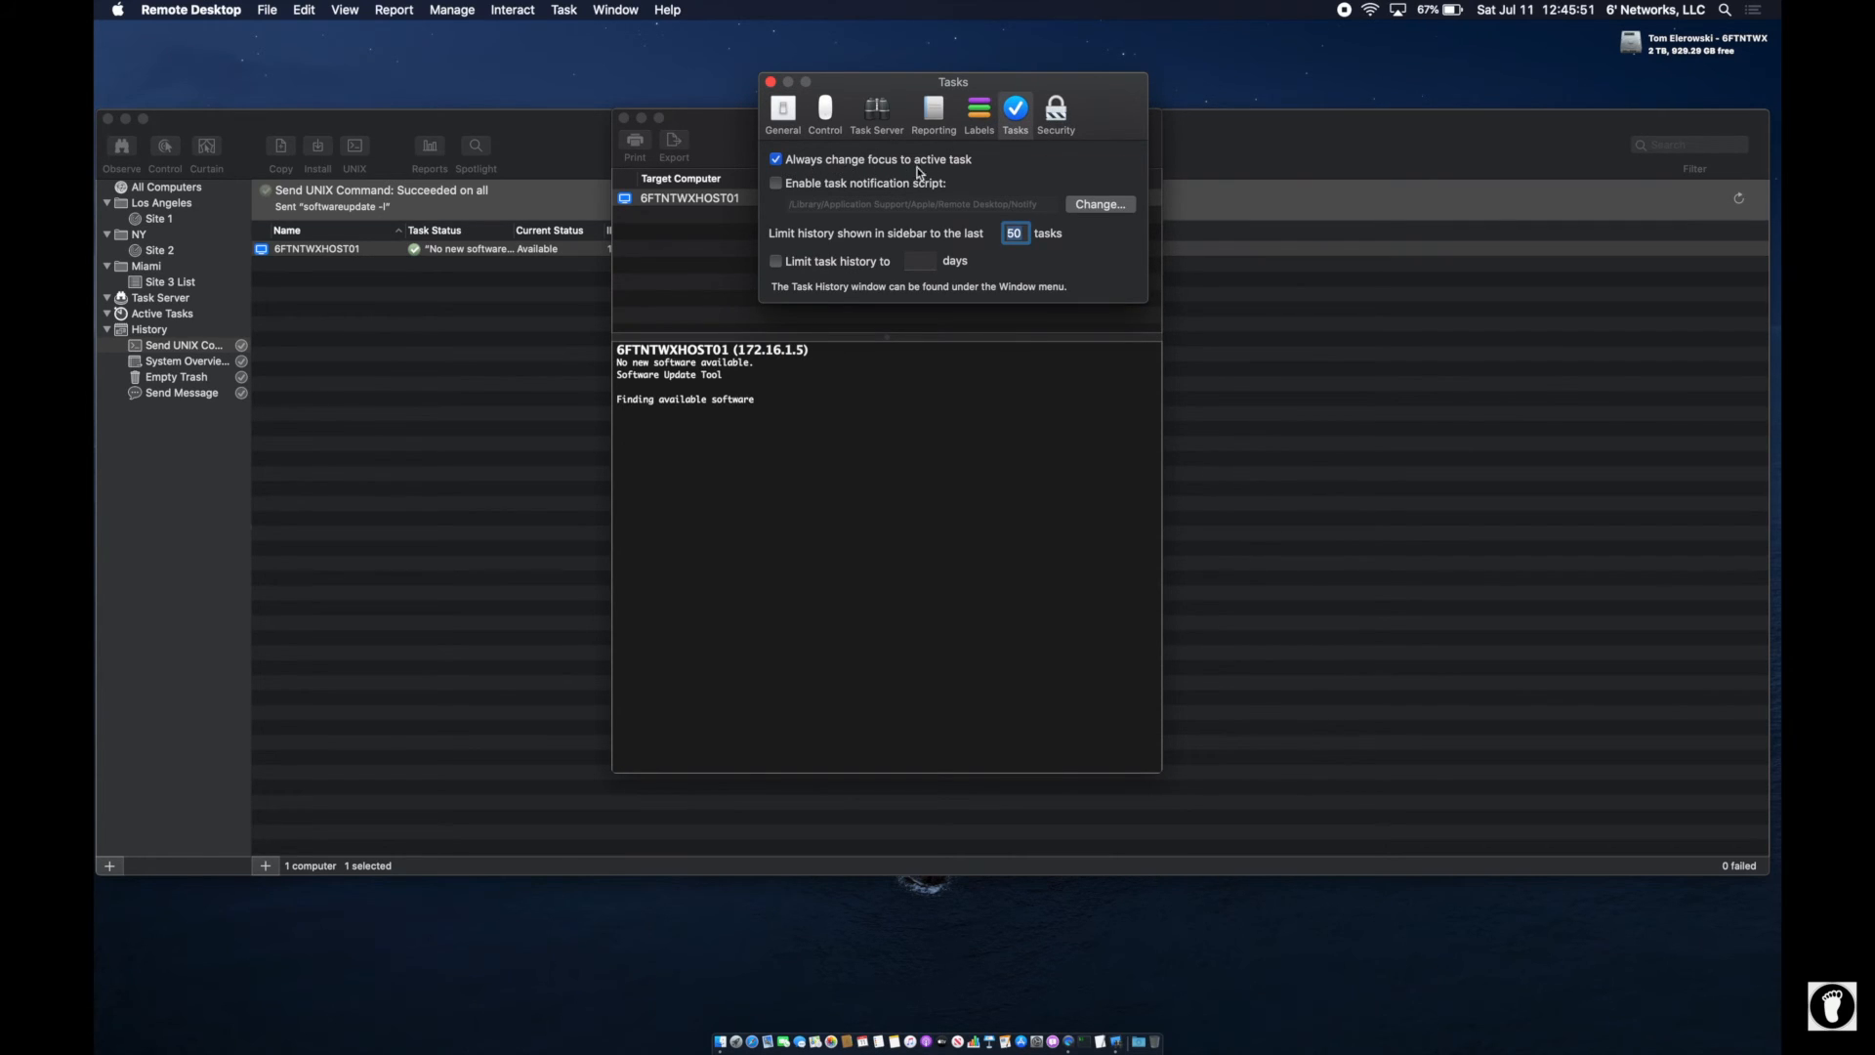
click(769, 82)
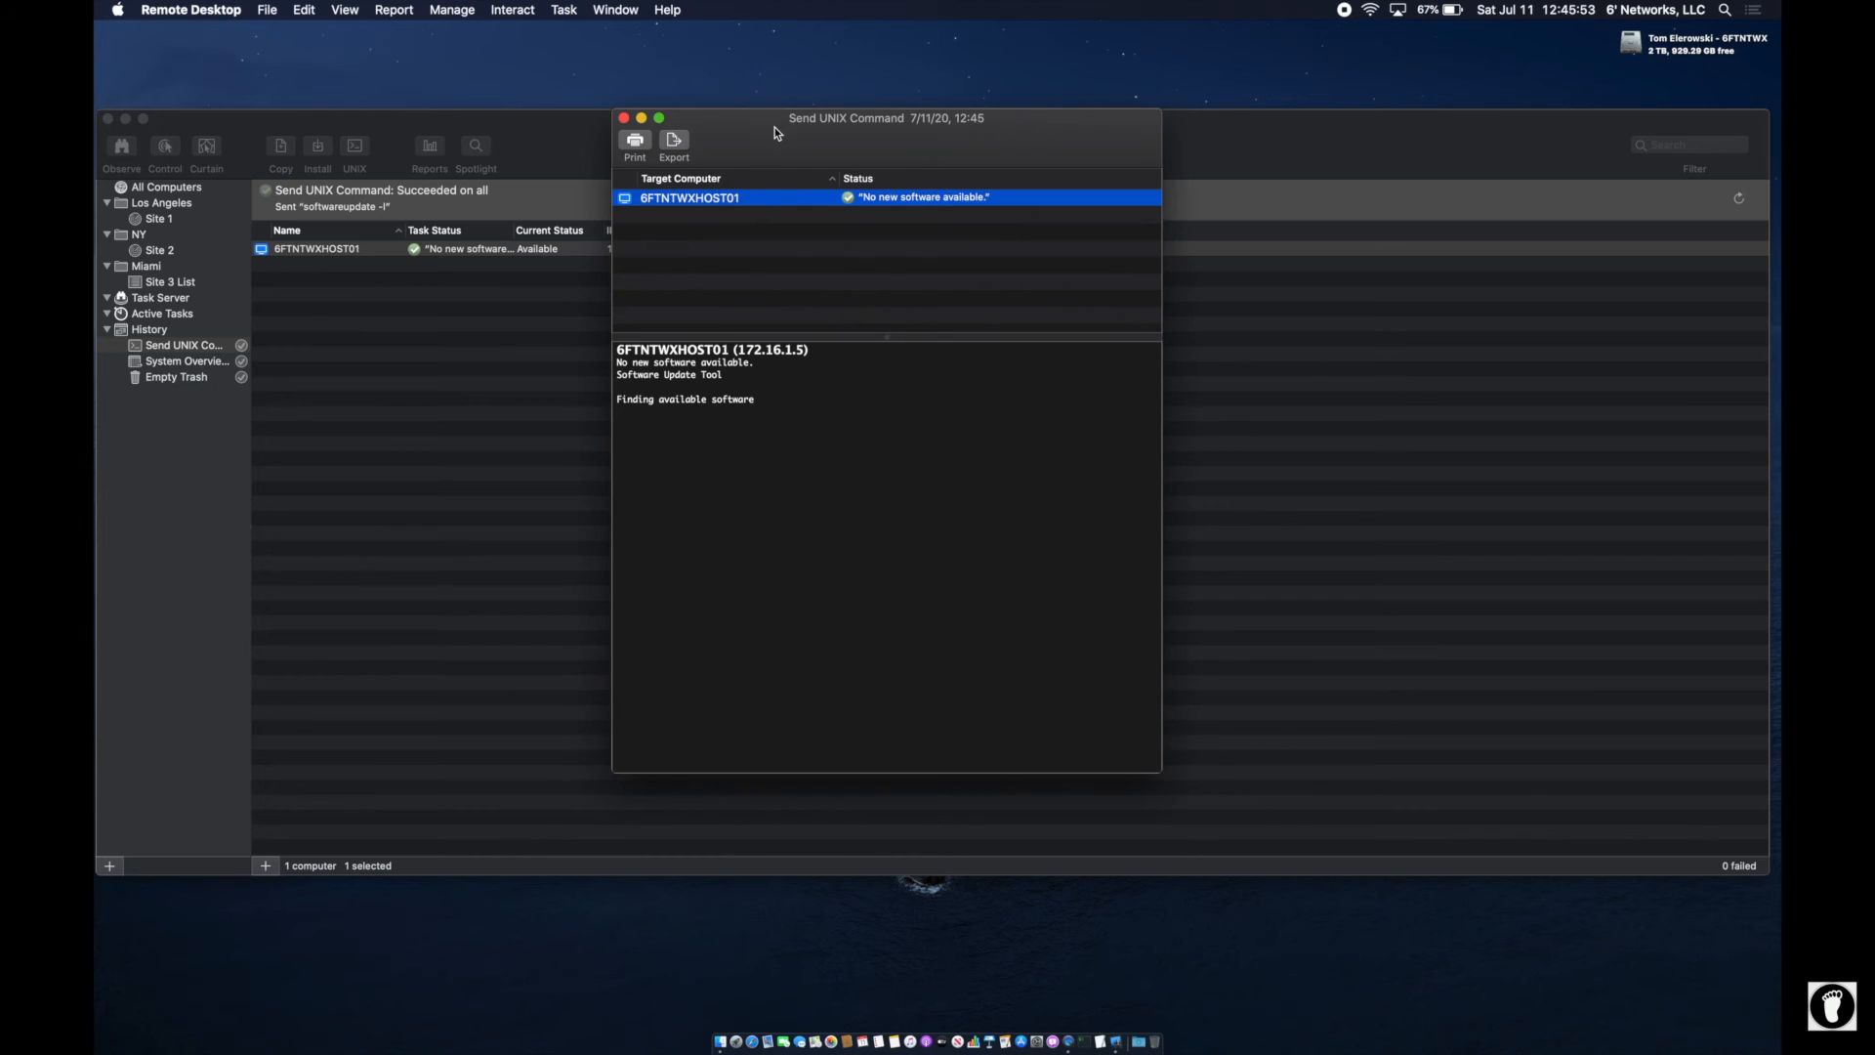
- Move the main window lower on the desktop, bring the UNIX command results back to the front and close them
click(1365, 131)
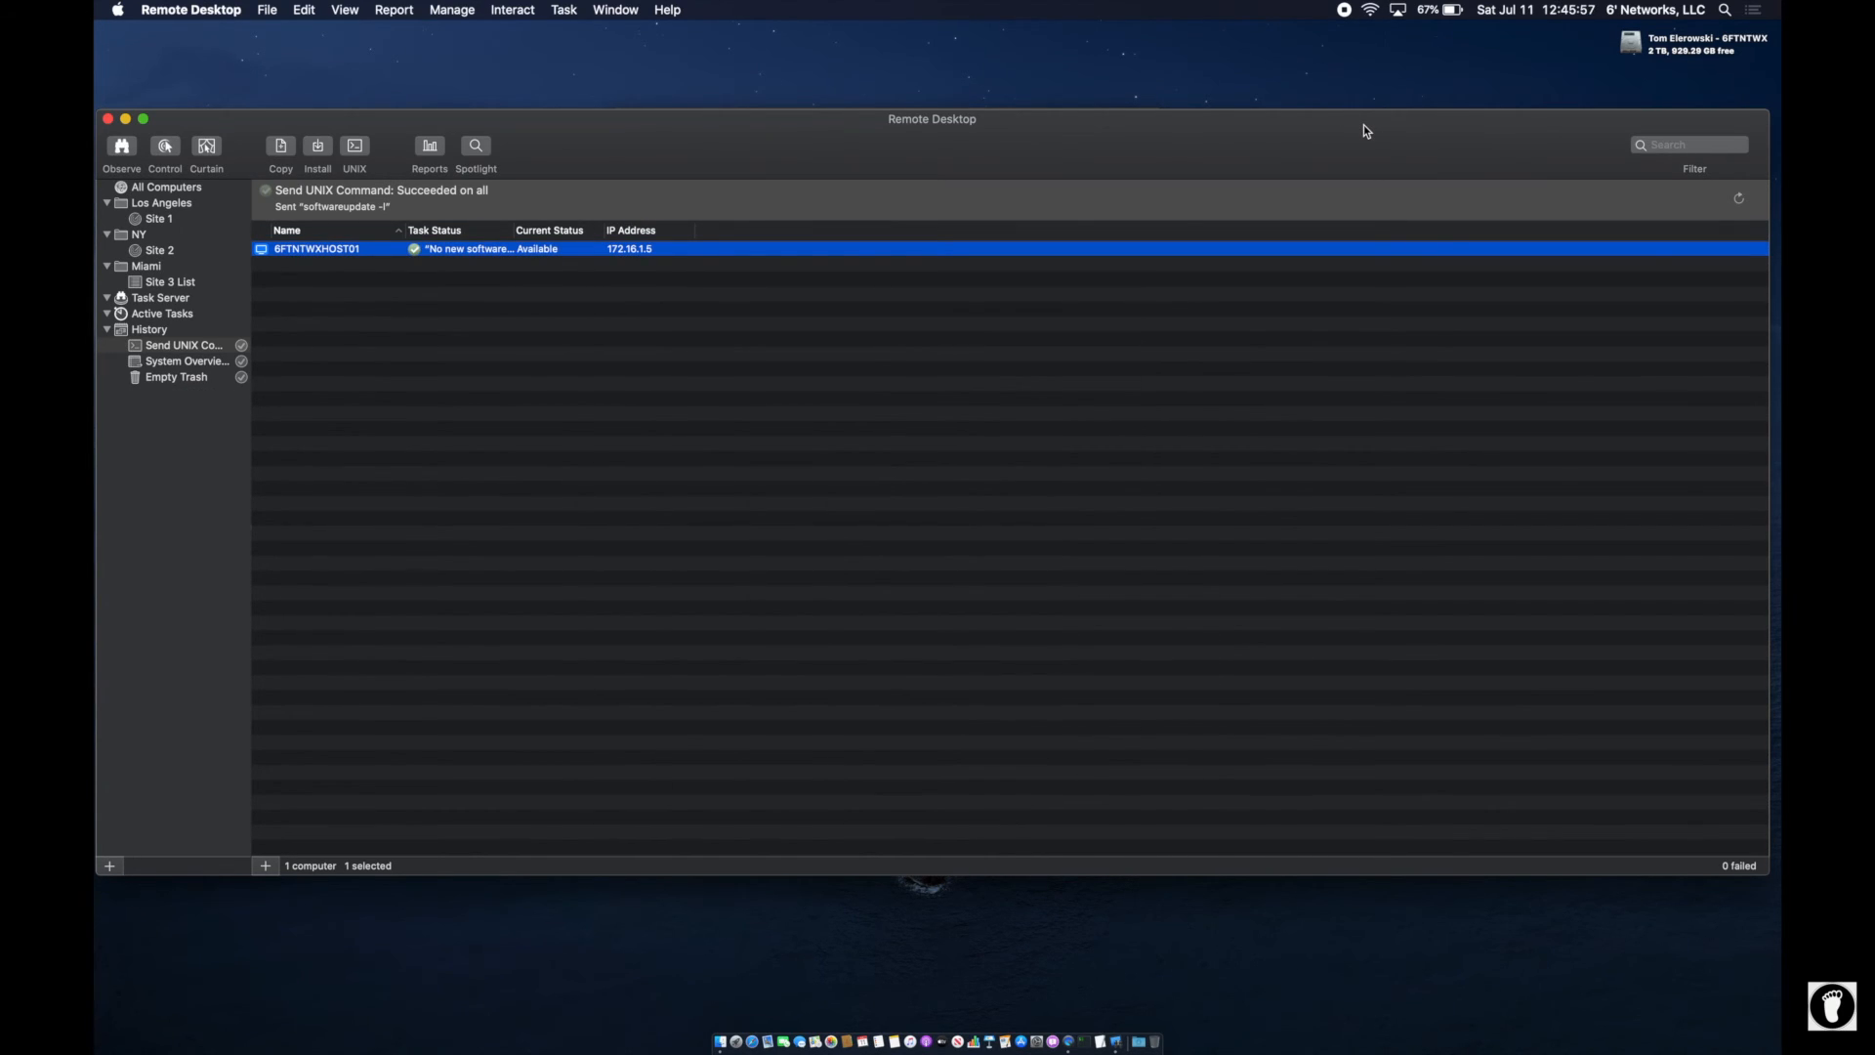
drag(1363, 125, 1363, 180)
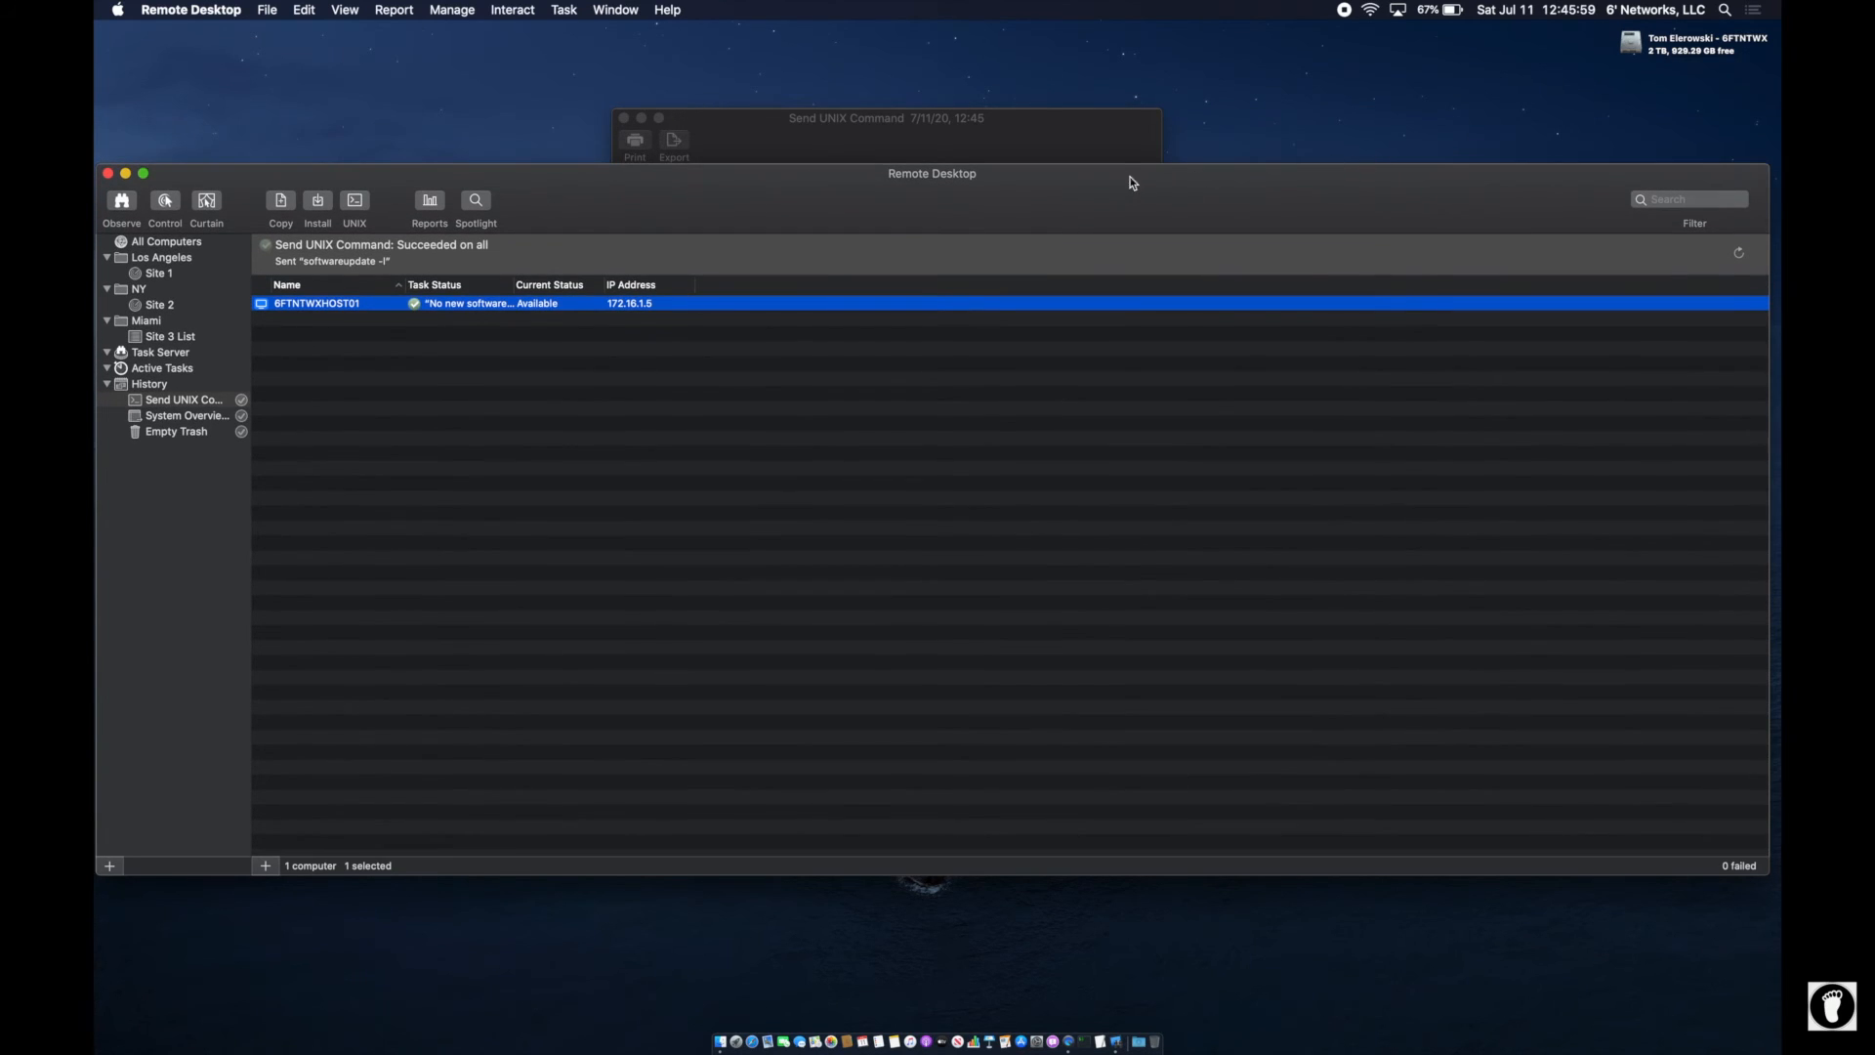
click(1105, 148)
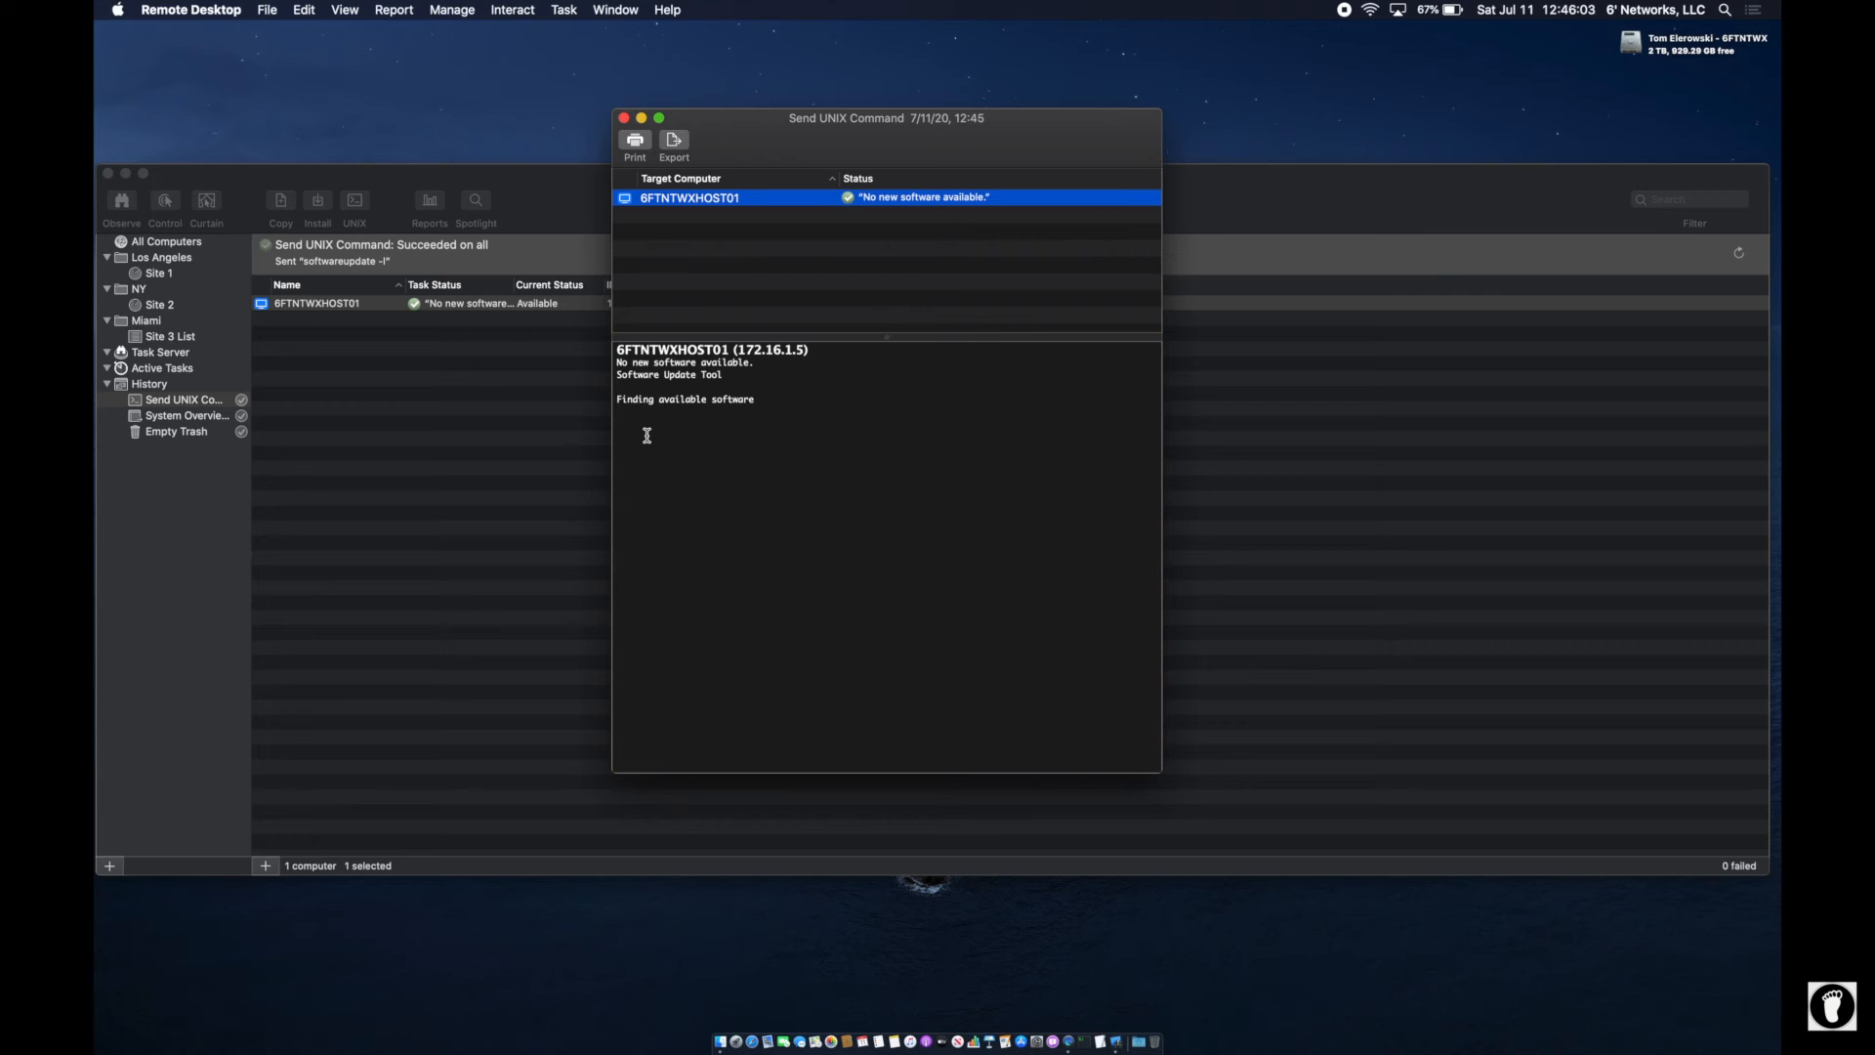
click(623, 118)
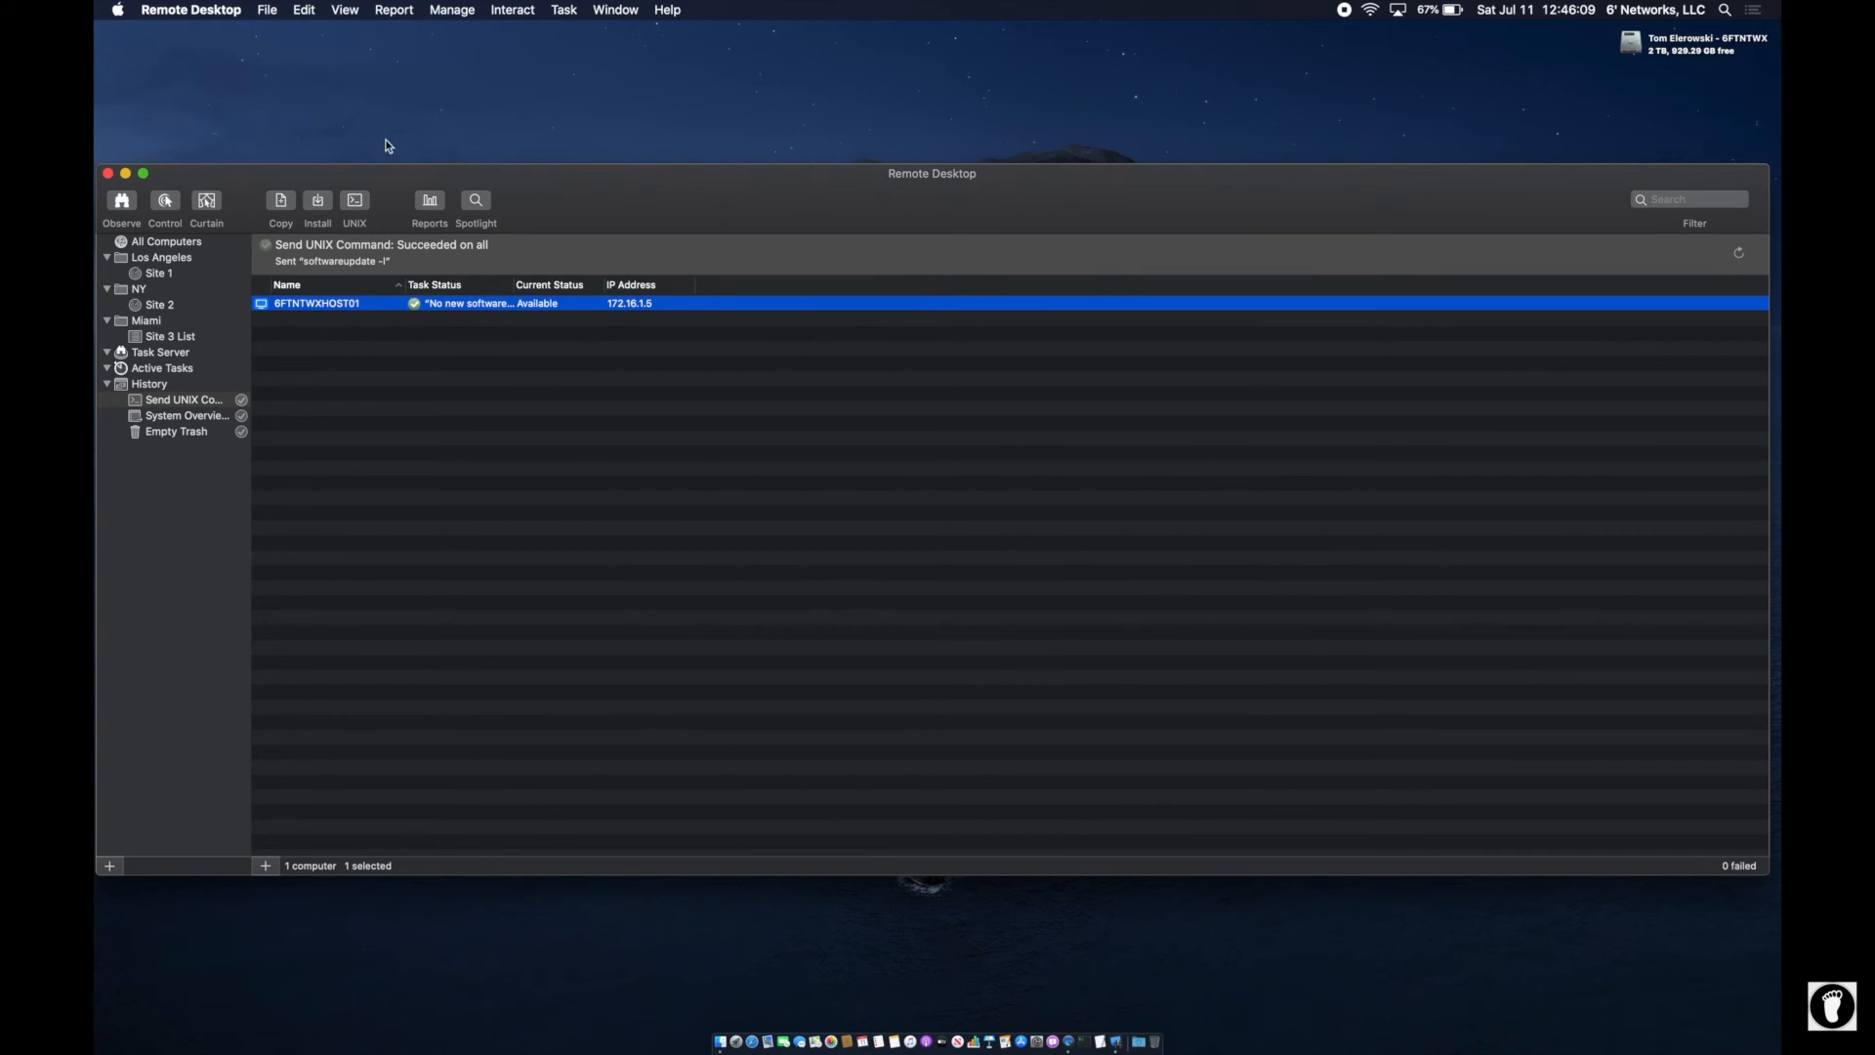
- Send the Free Swap Space template command, du -h /var/vm, as root to 6FTNTWXHOST01 and close its results
click(355, 200)
click(1142, 189)
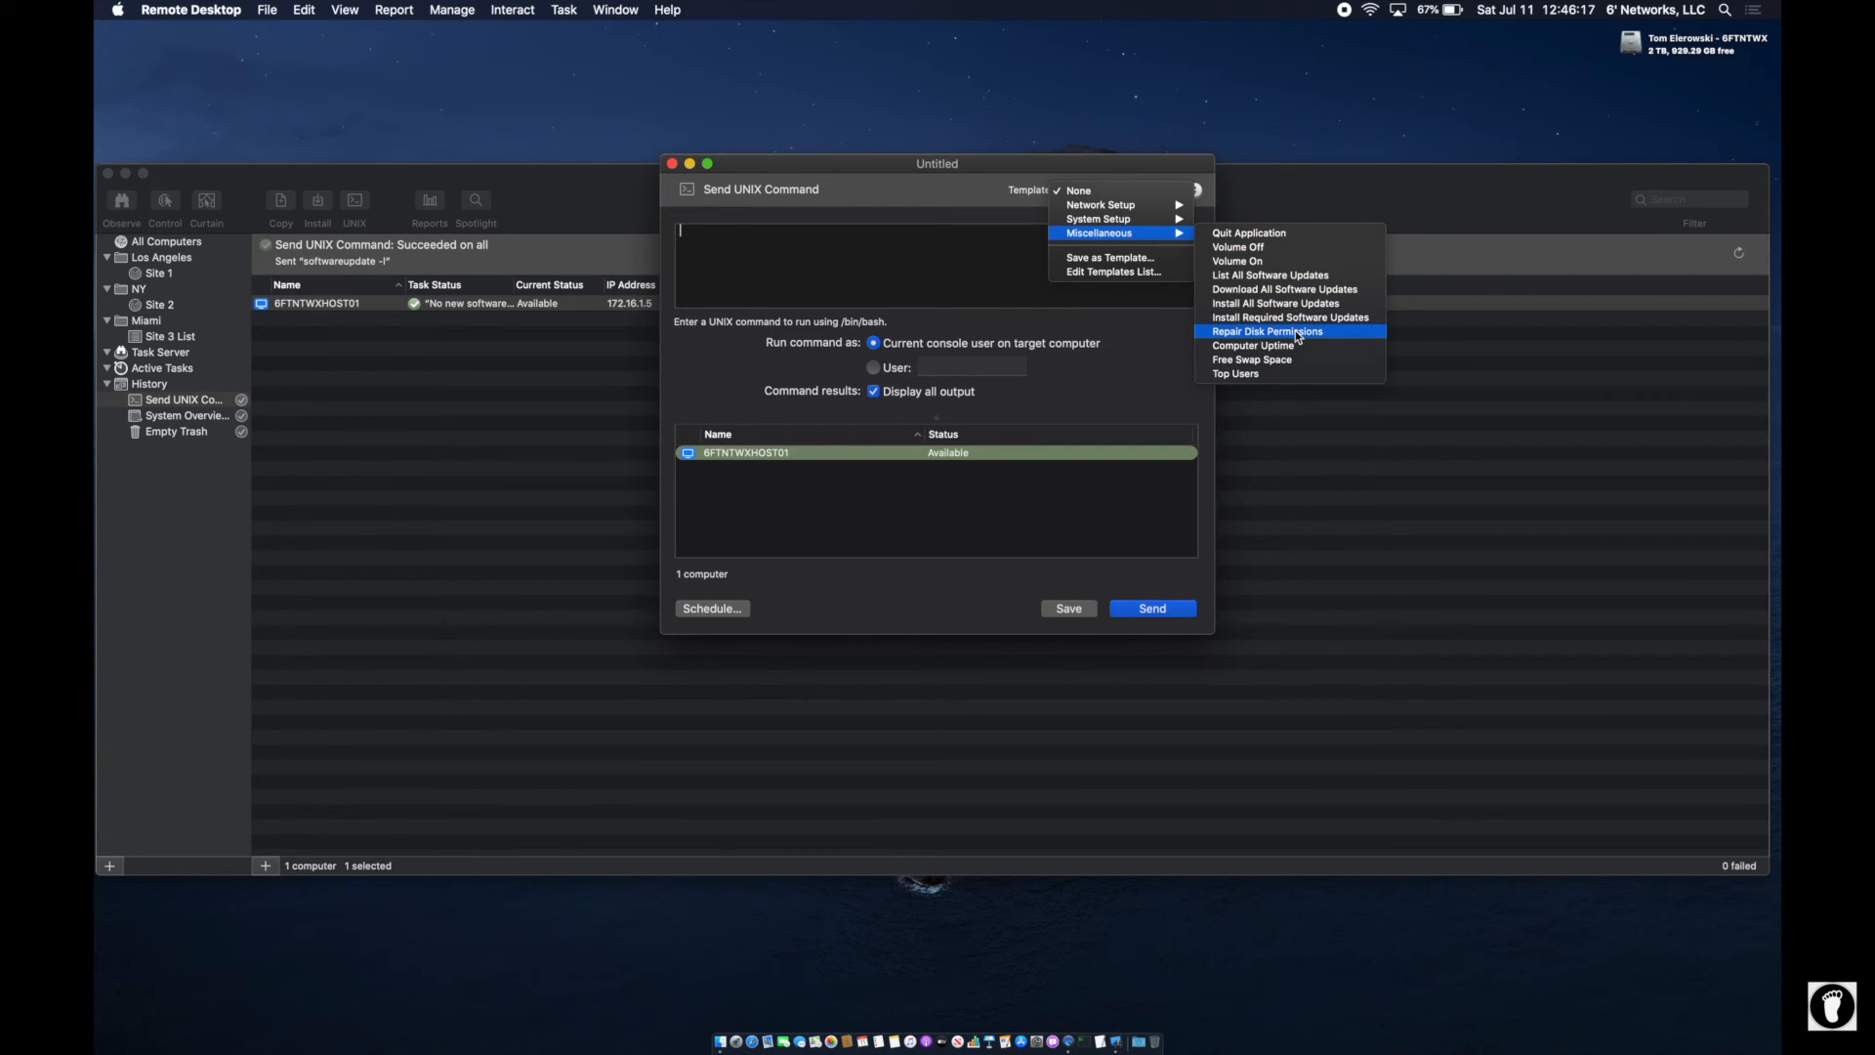
click(1281, 359)
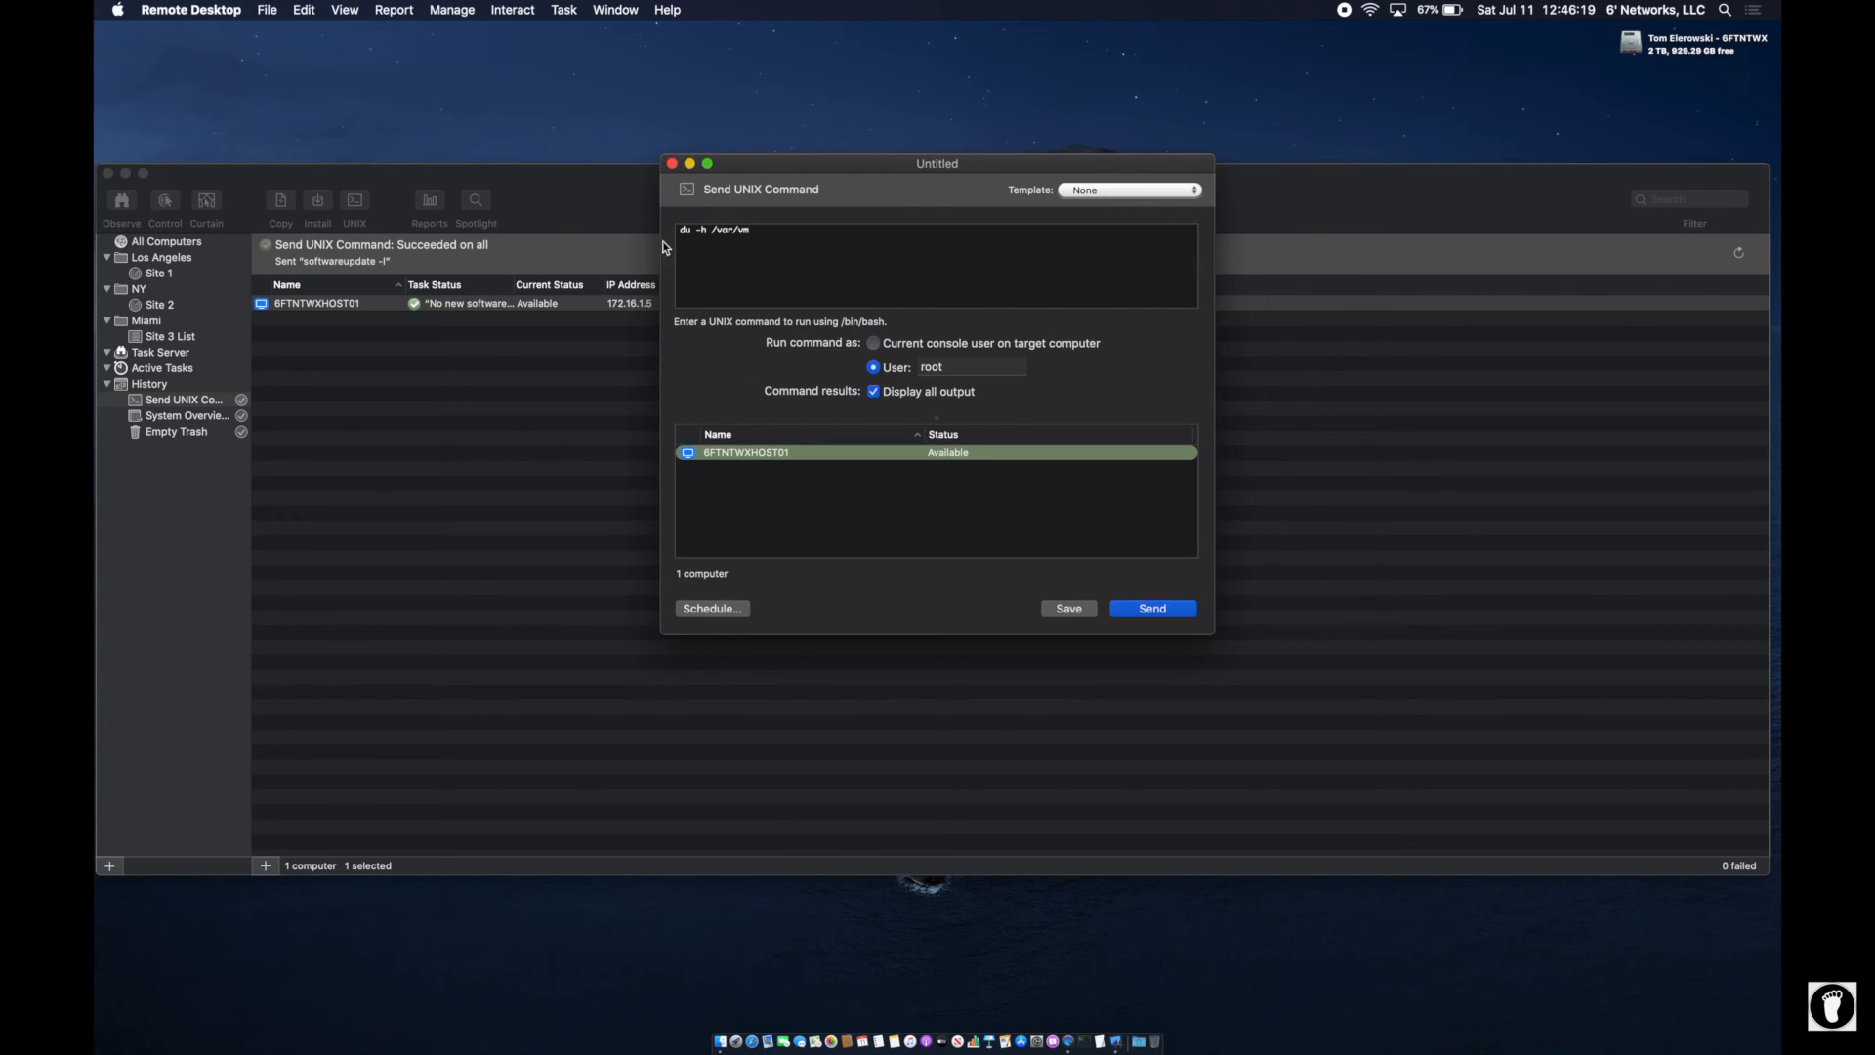
click(1172, 607)
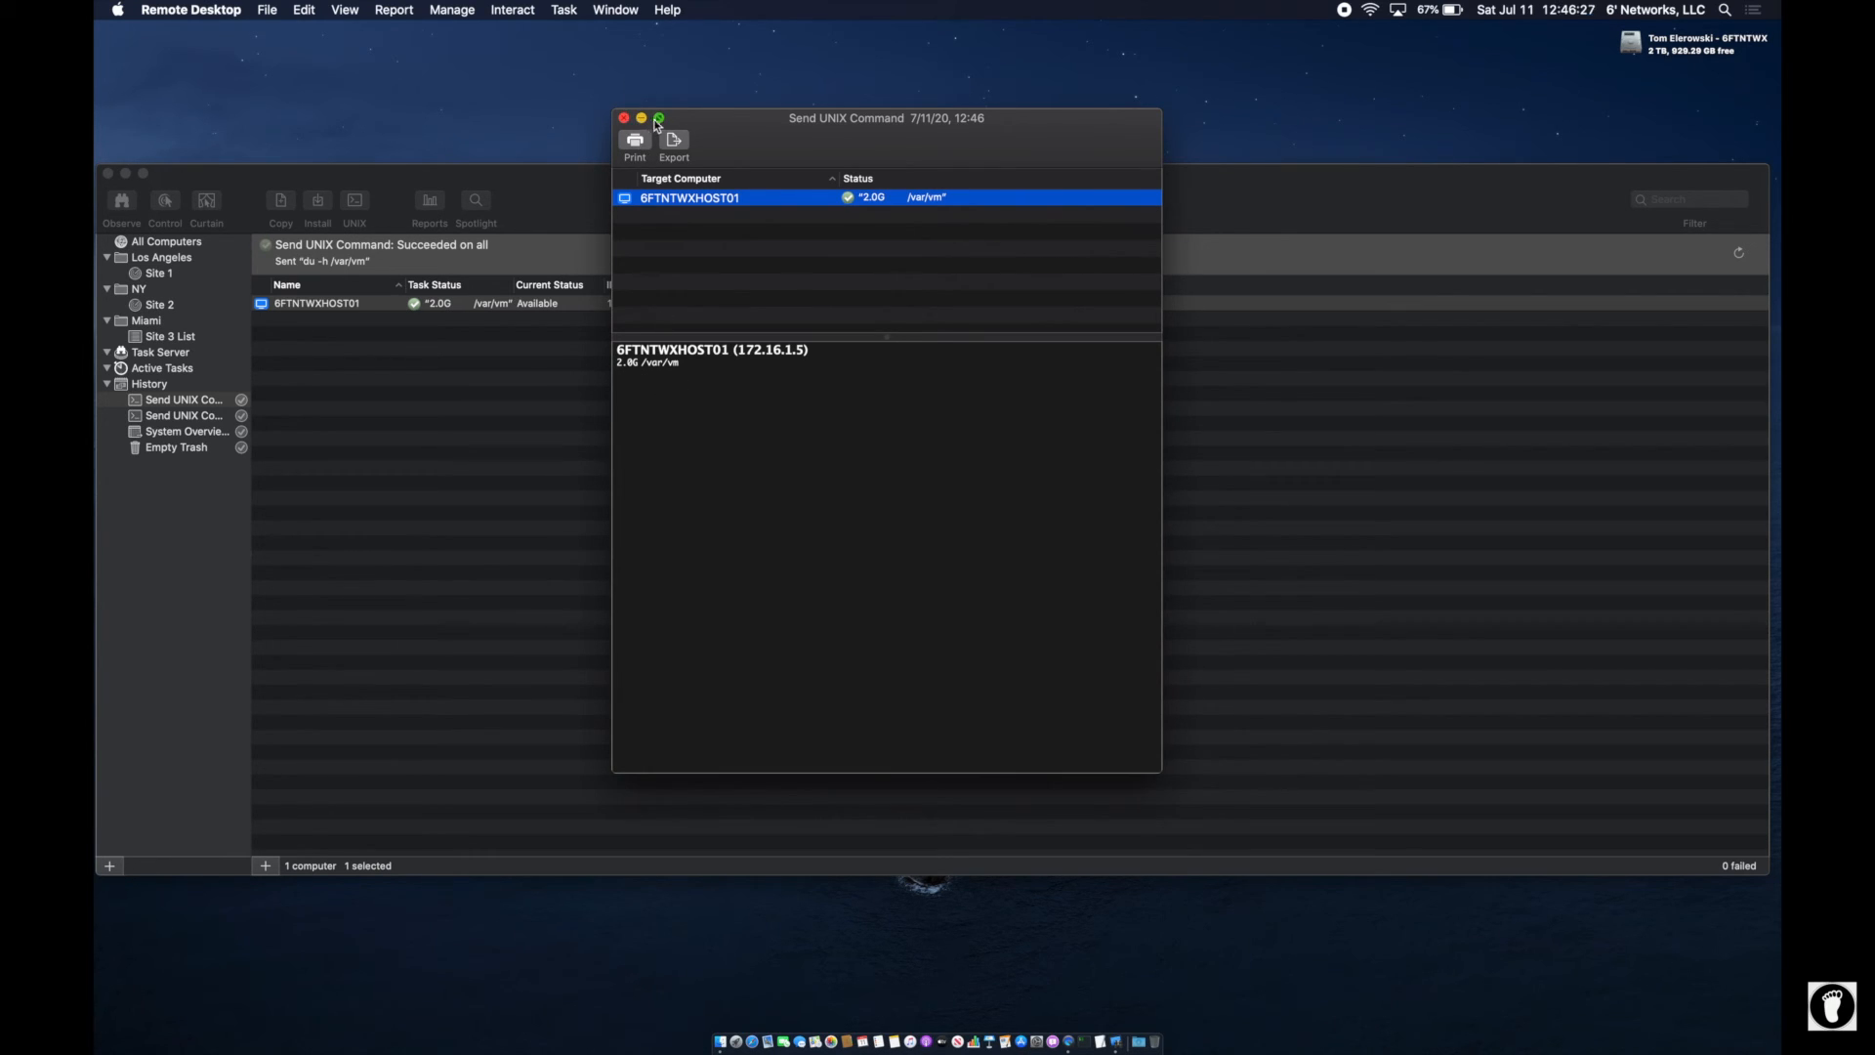
click(623, 118)
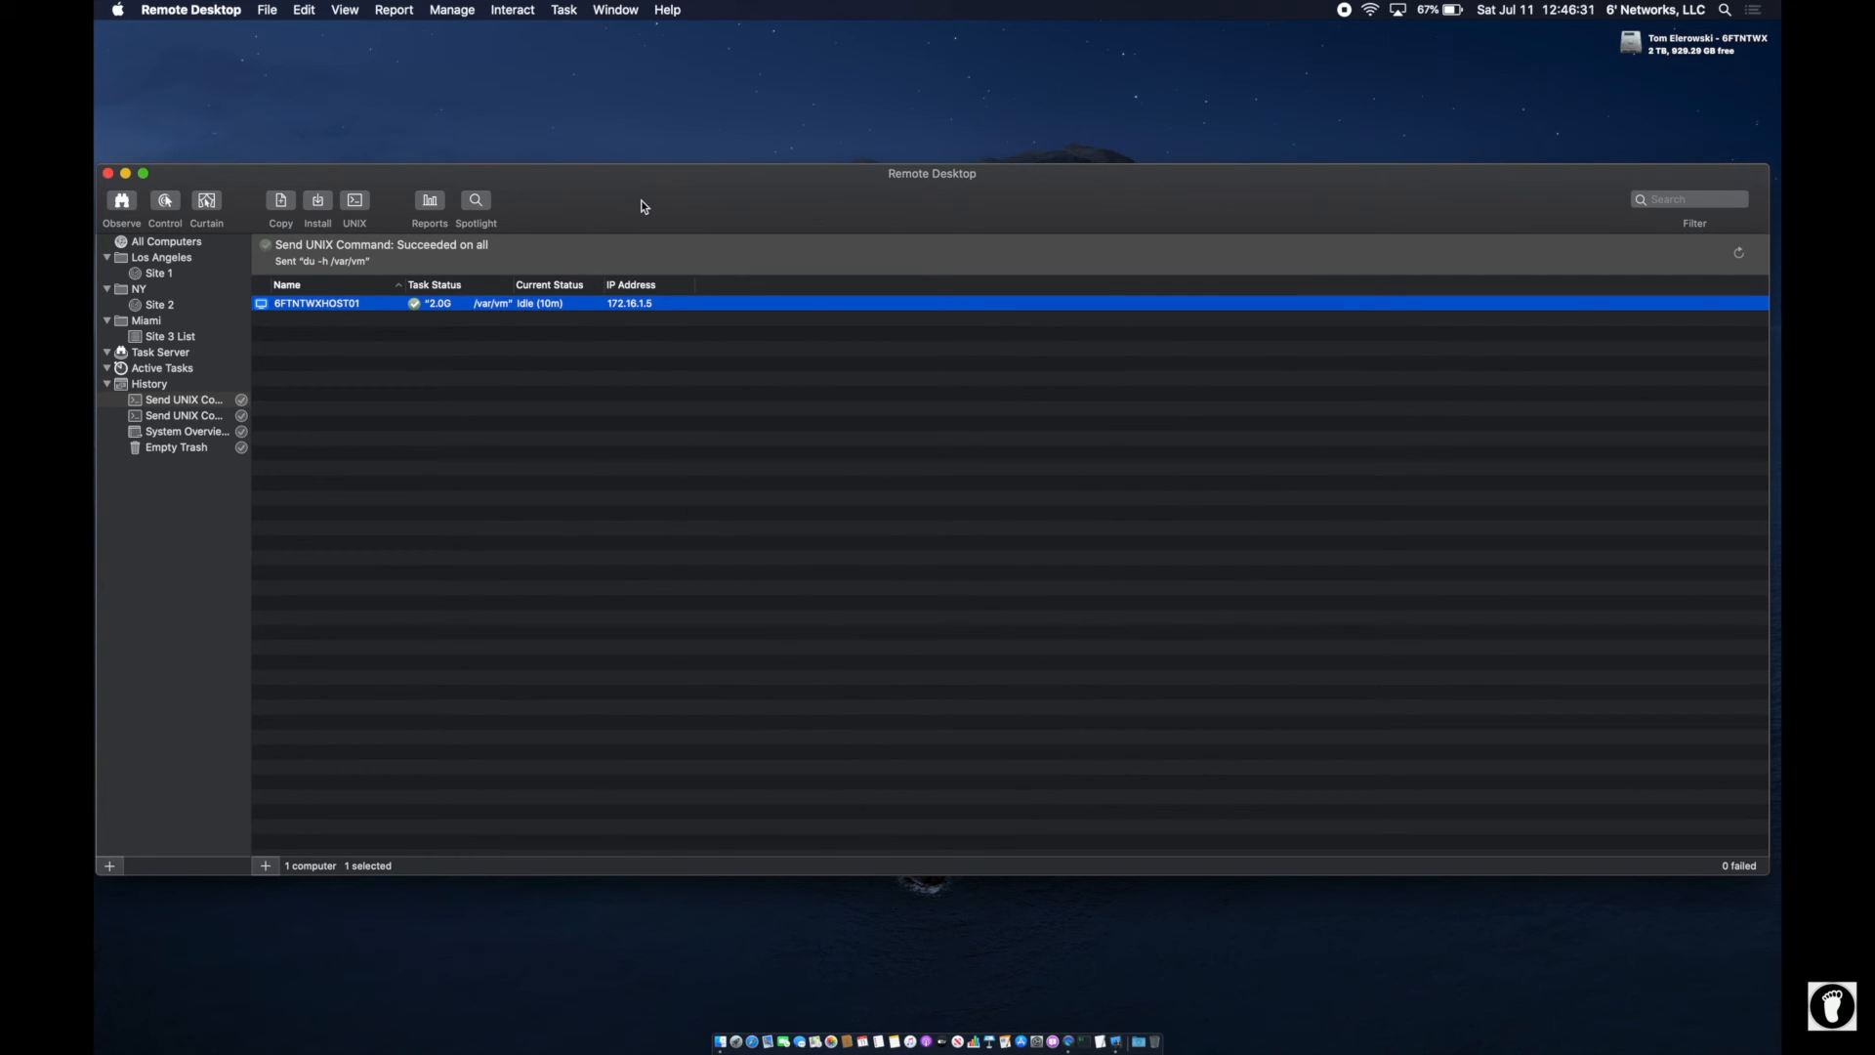
- Review All Computers and each completed task in the History, ending on the softwareupdate -l task
click(154, 243)
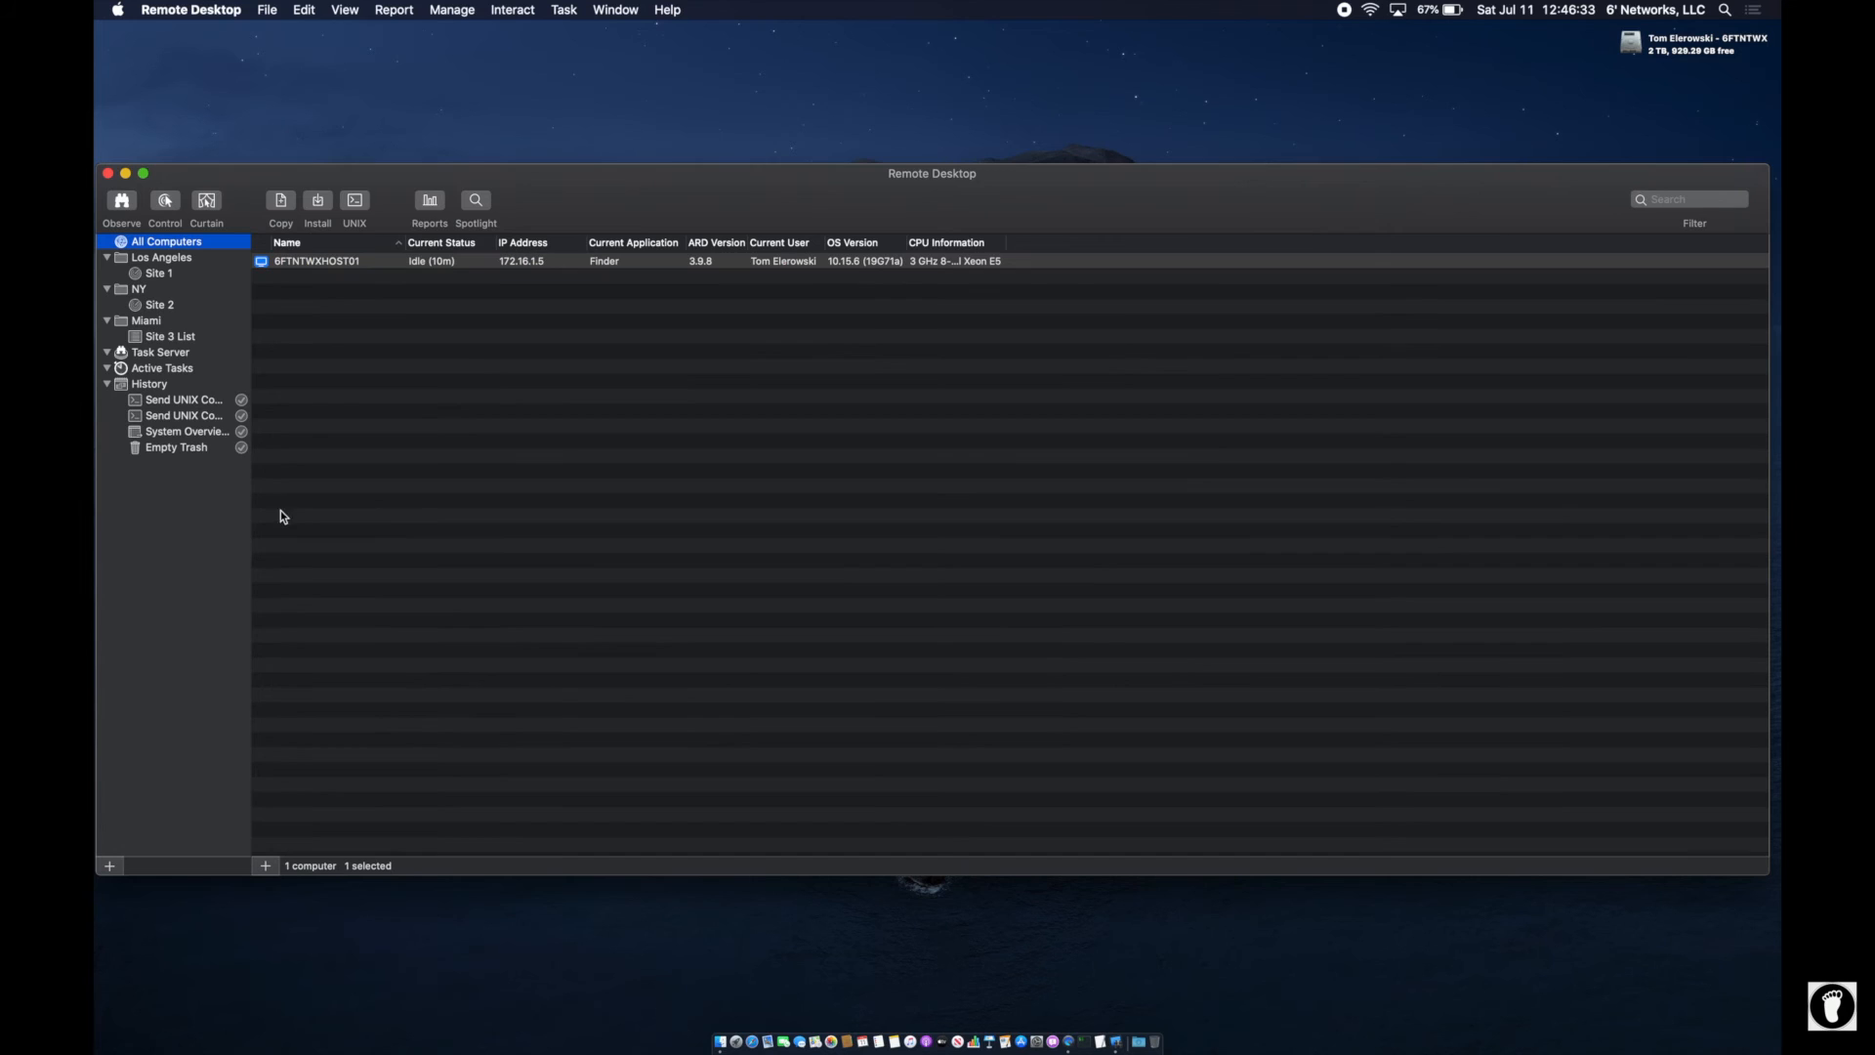
click(172, 402)
click(177, 417)
click(186, 432)
click(194, 452)
click(194, 417)
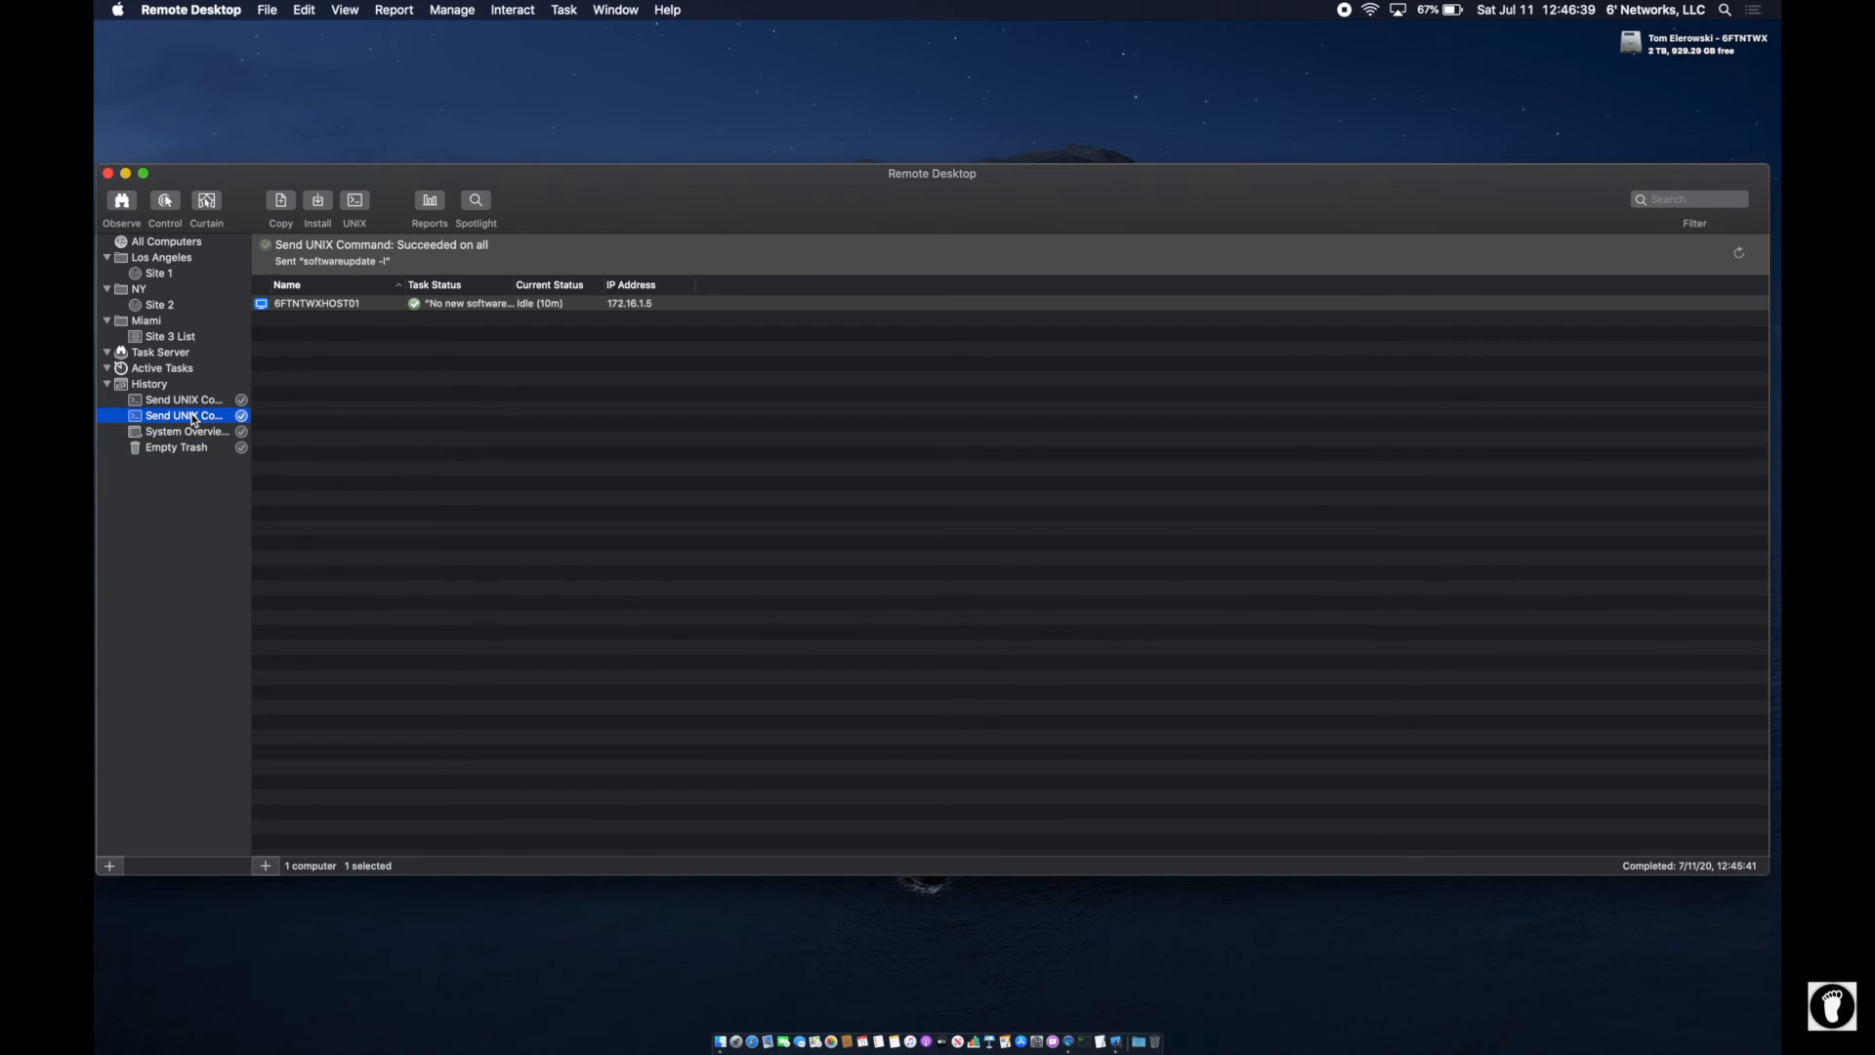
- Reopen the softwareupdate -l task from the History and replace its command with the Install All Software Updates template, softwareupdate -i -a
right_click(149, 417)
click(207, 437)
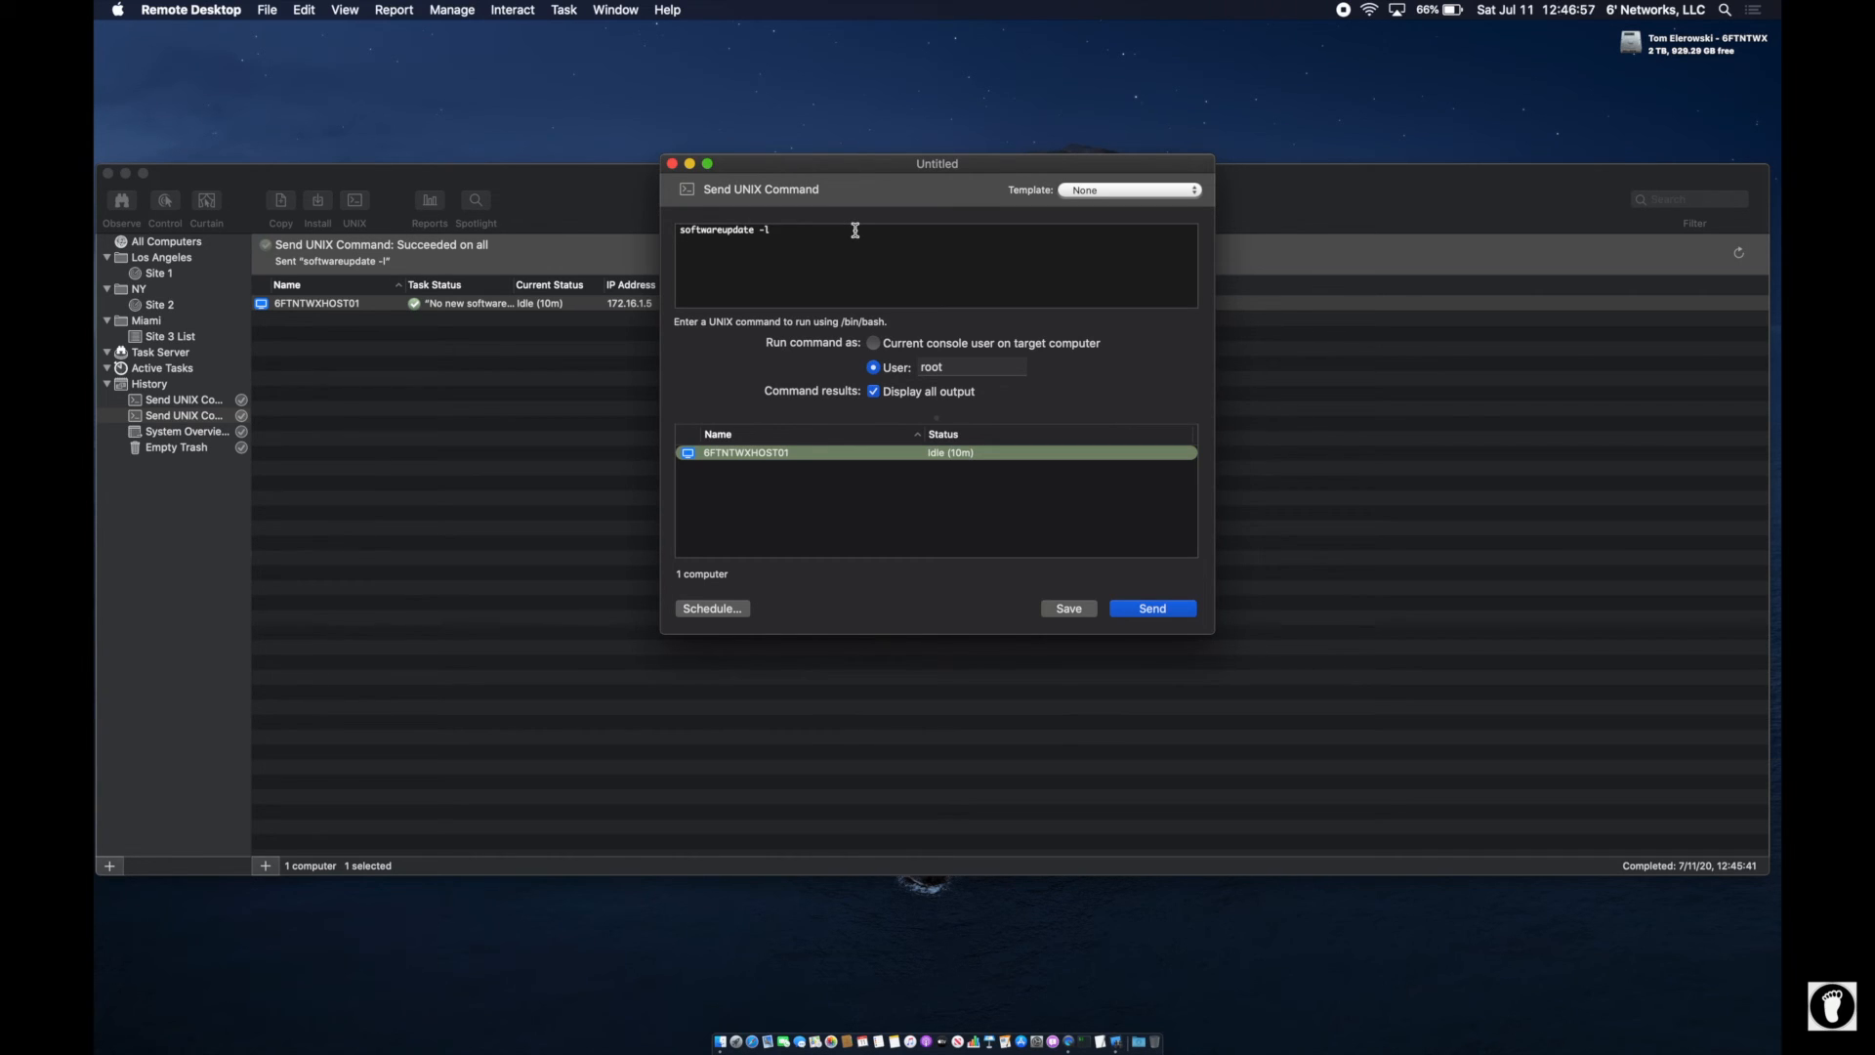
text(-ai)
click(1102, 194)
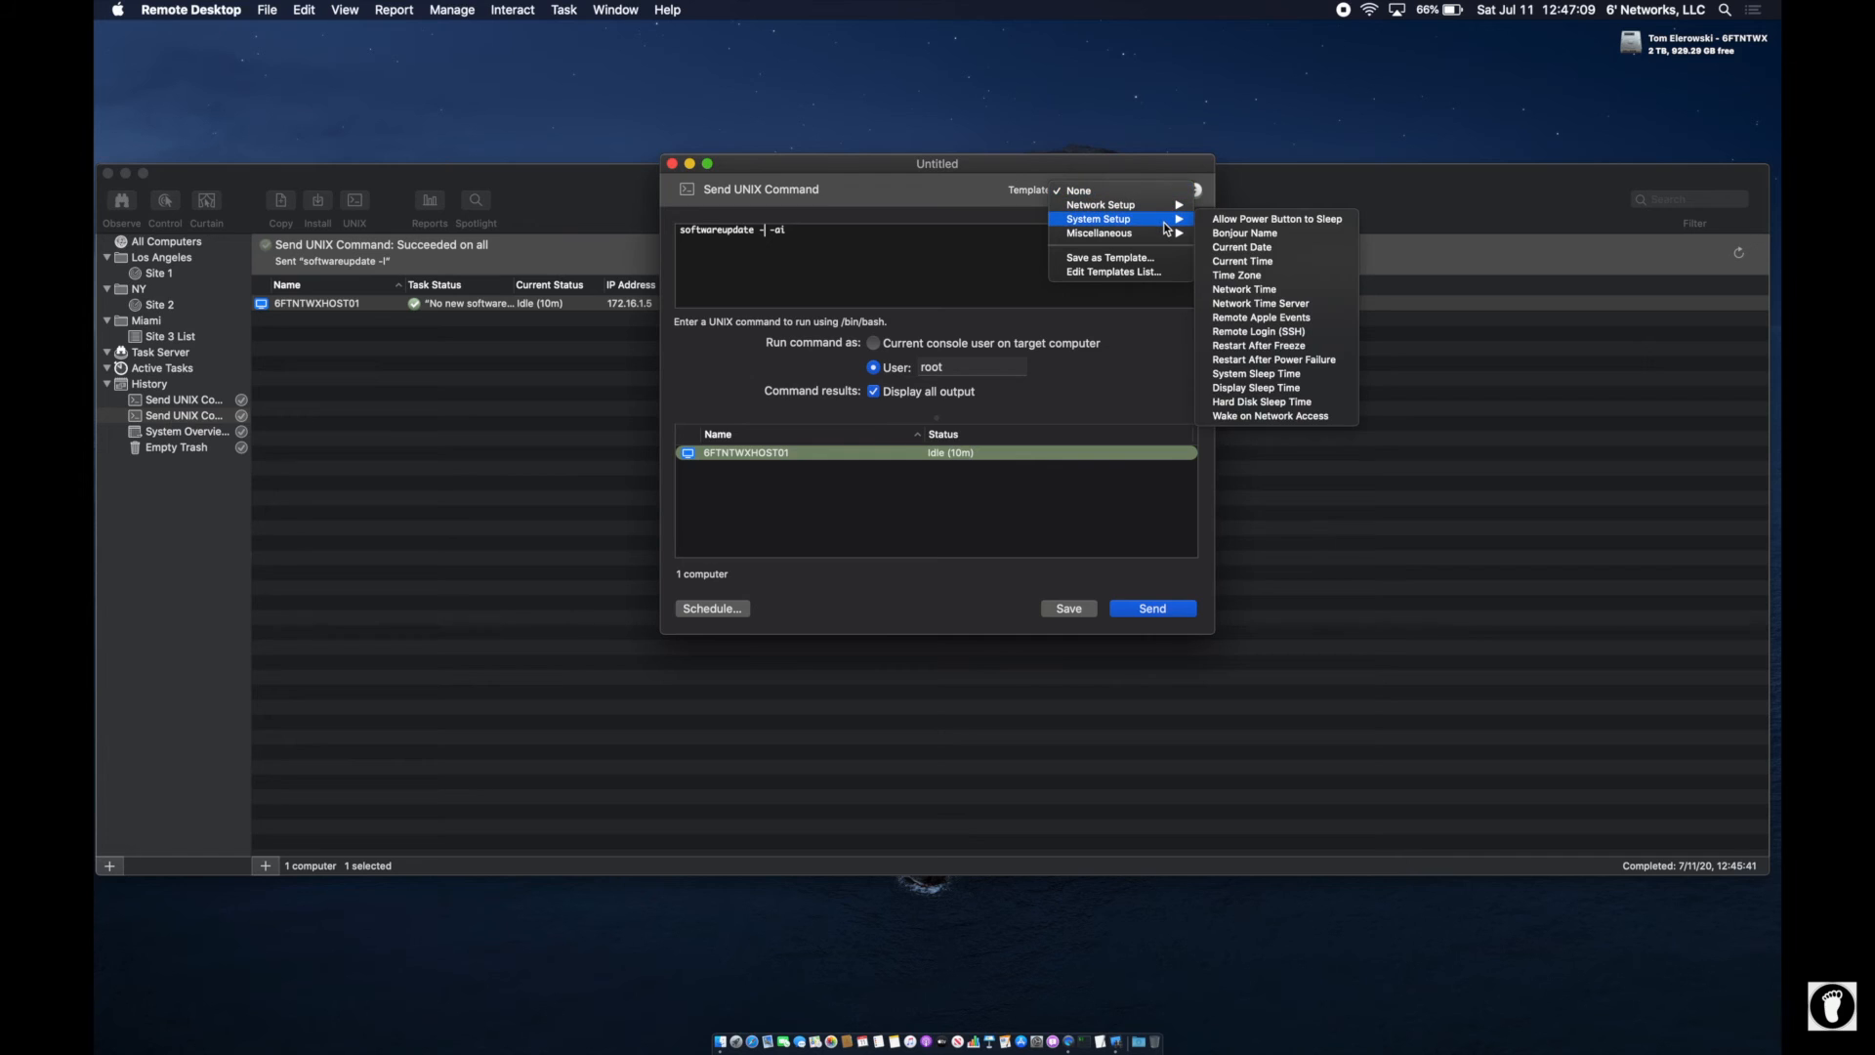
mouse_move(1176, 233)
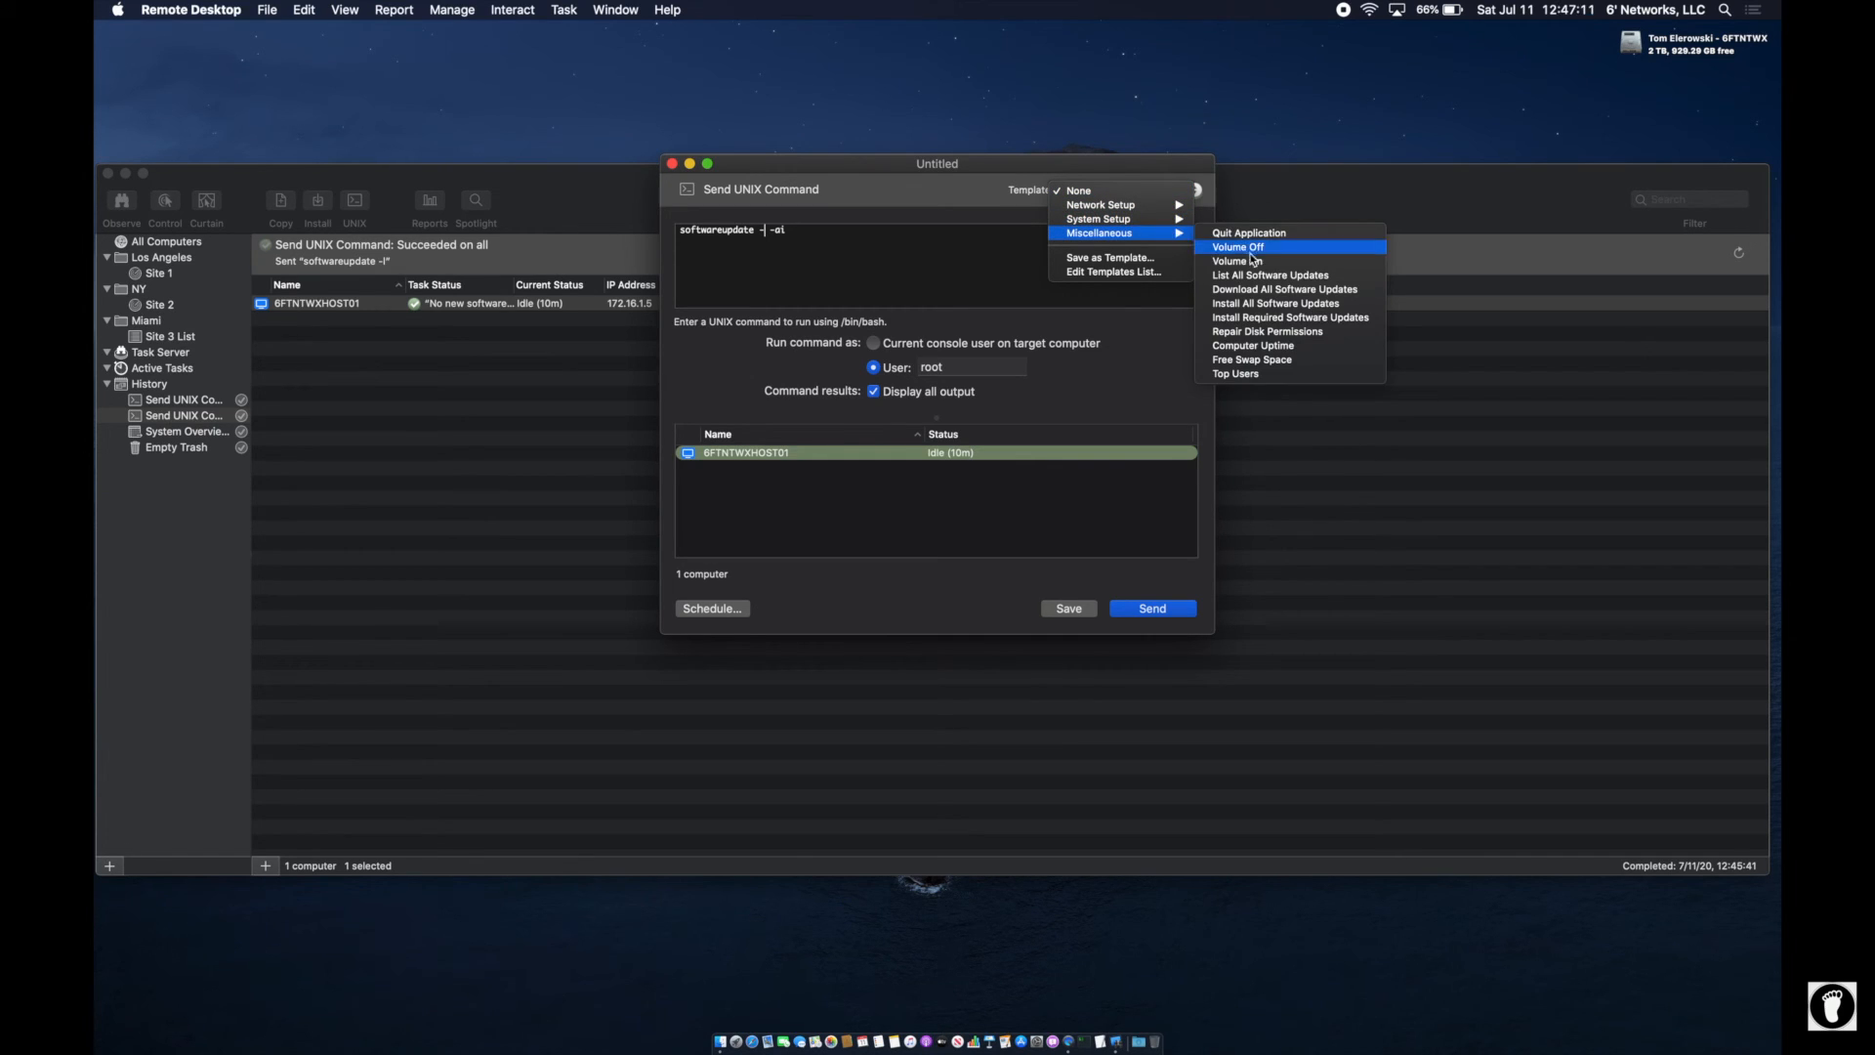
click(1272, 304)
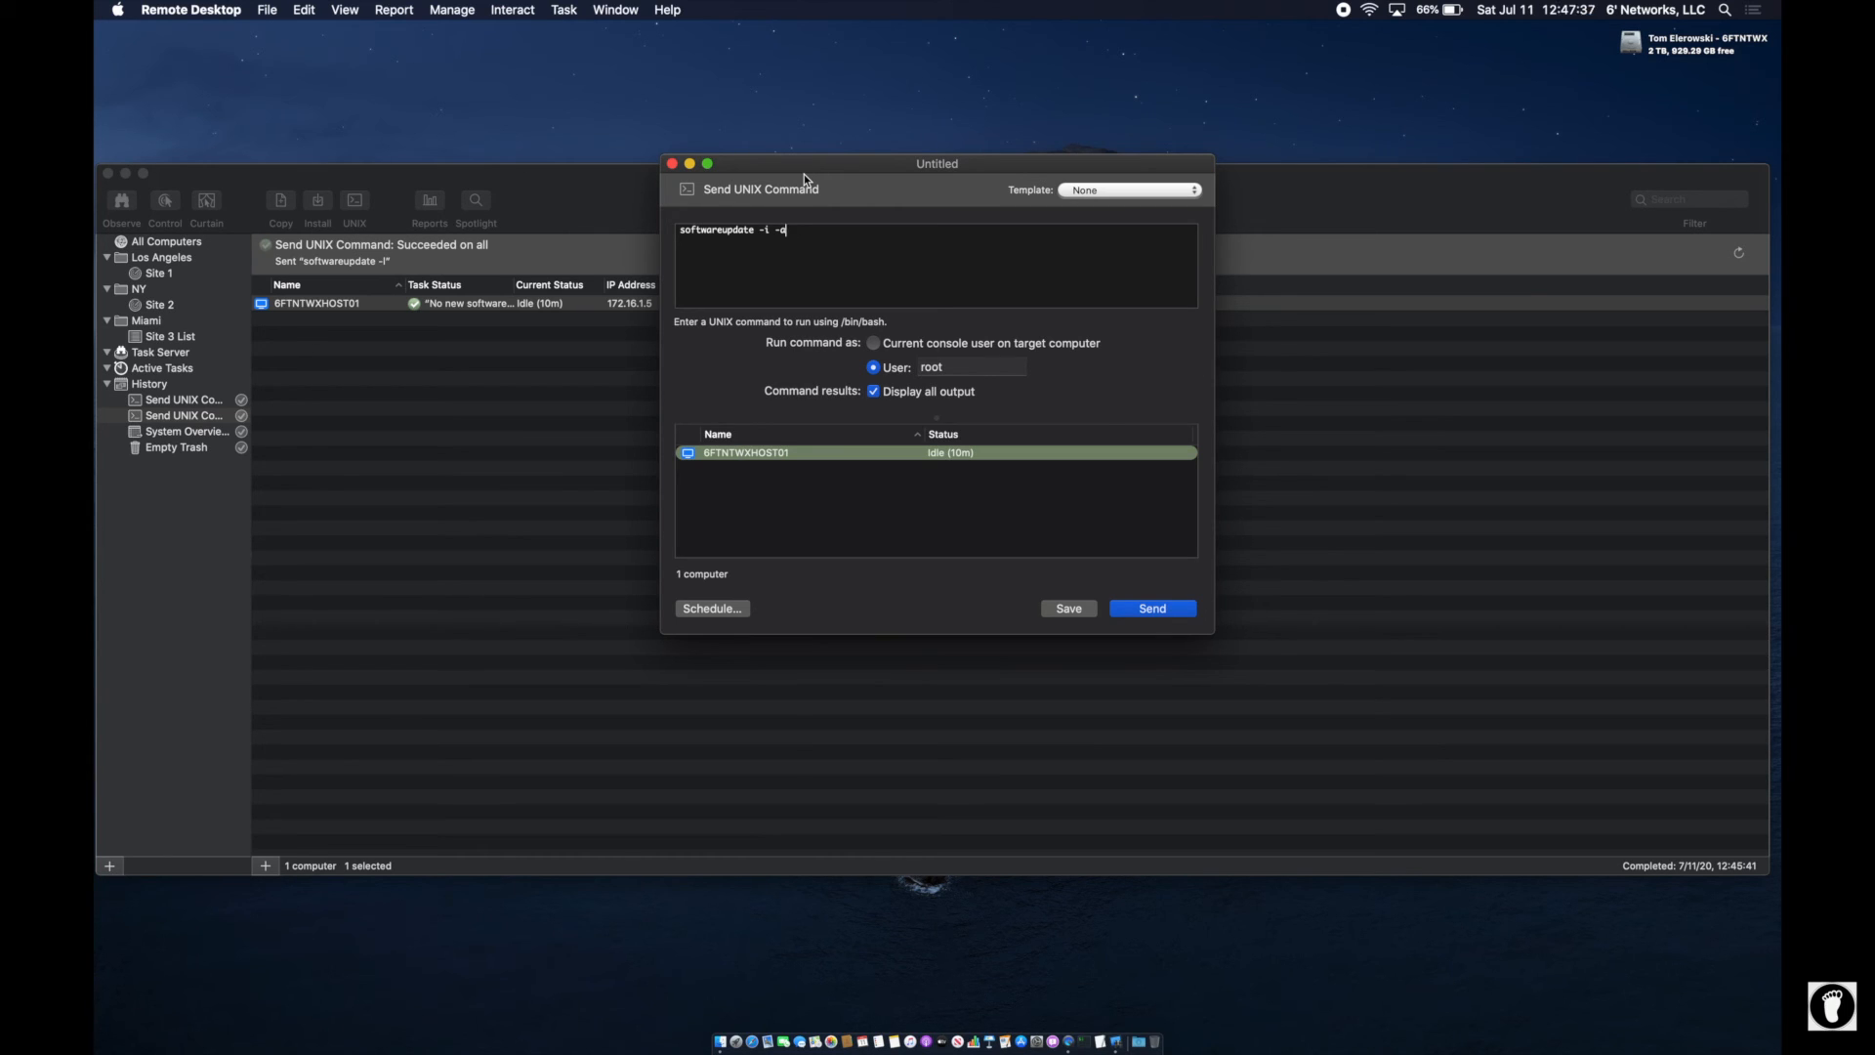
- Try out the date and repeat options in the install command's schedule, cancel the schedule and close the command without sending it
click(701, 611)
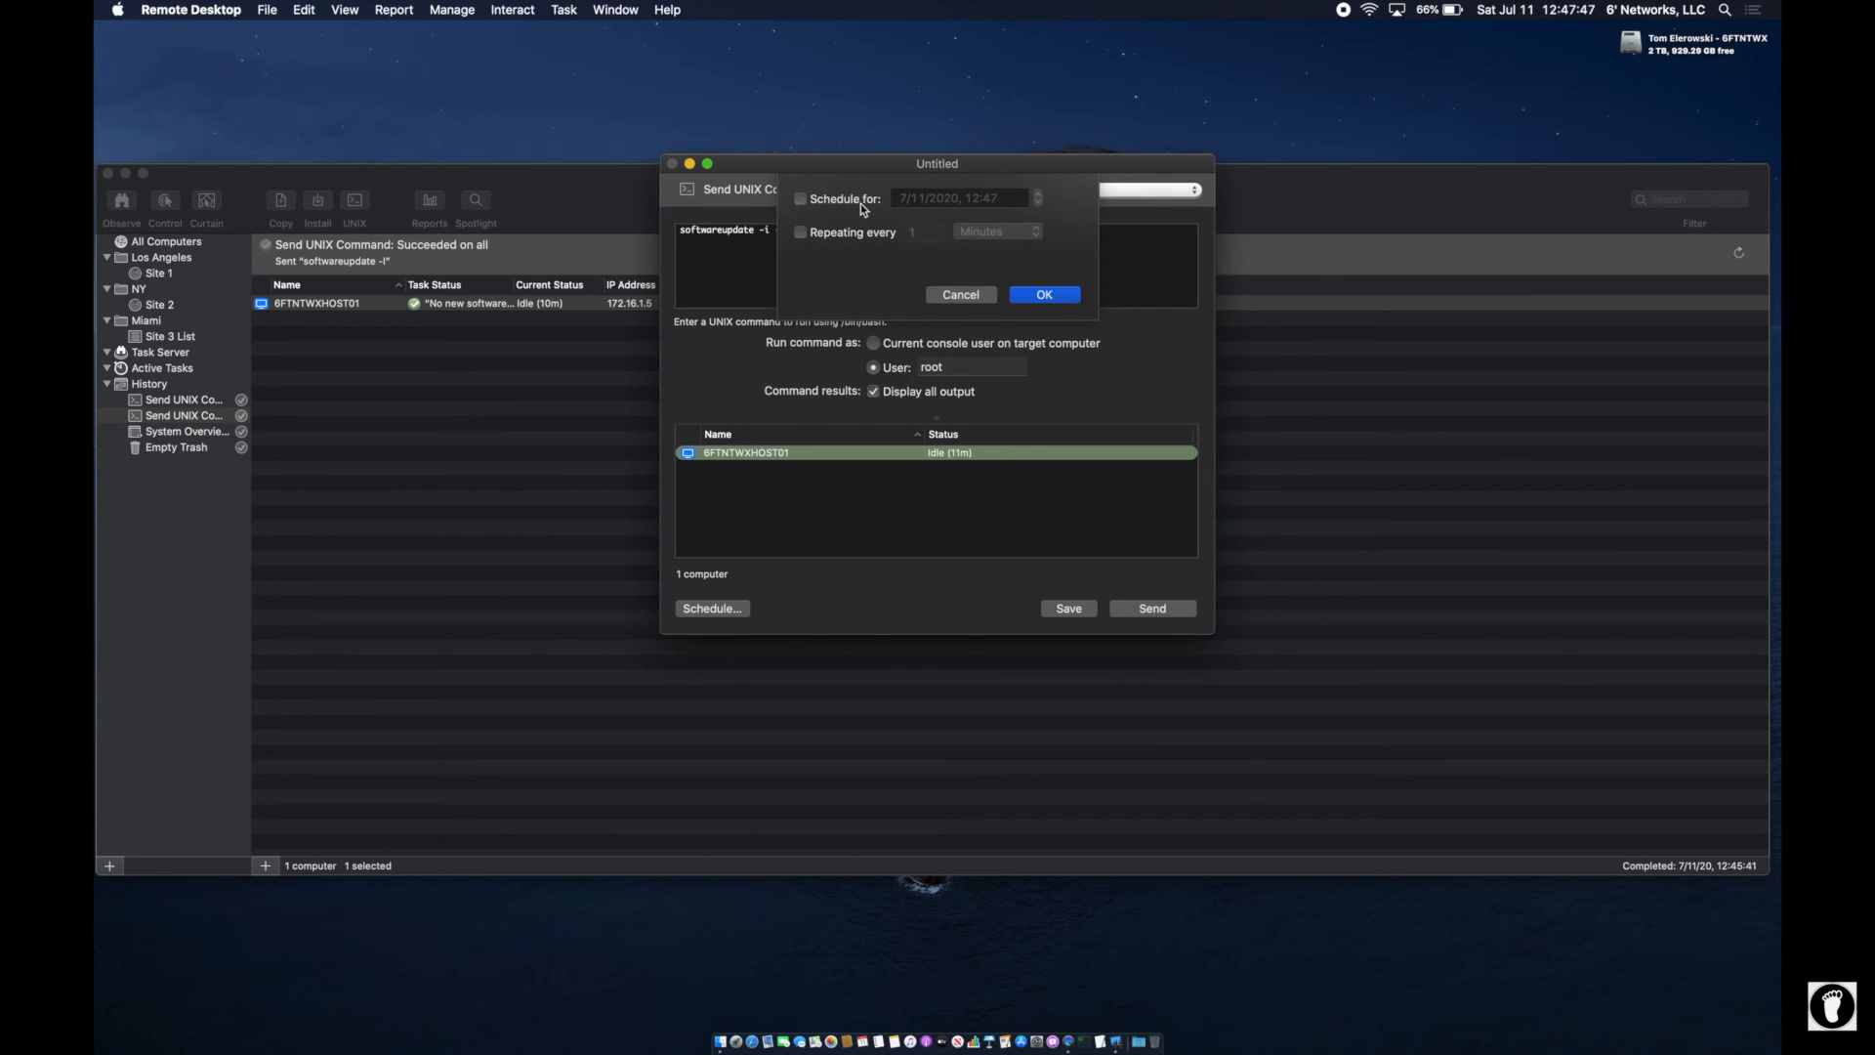
click(803, 201)
click(802, 201)
click(802, 233)
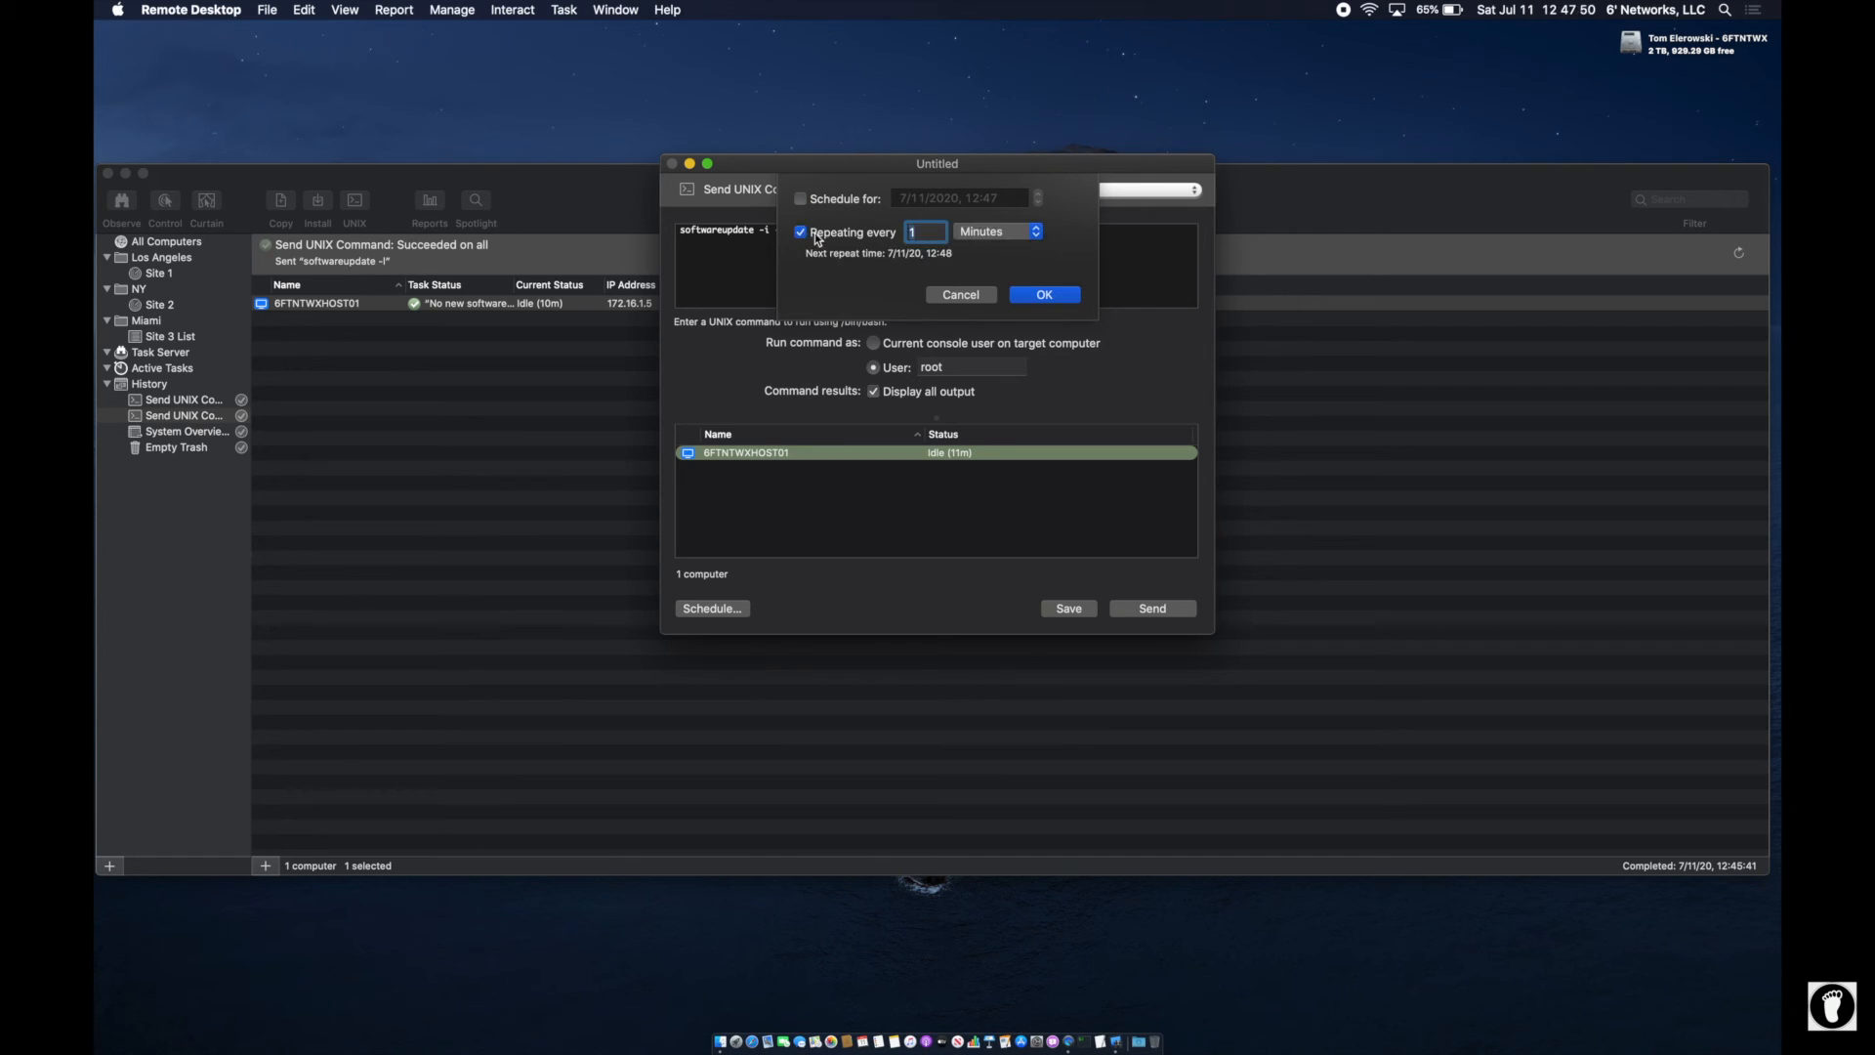
click(996, 232)
click(976, 263)
click(943, 297)
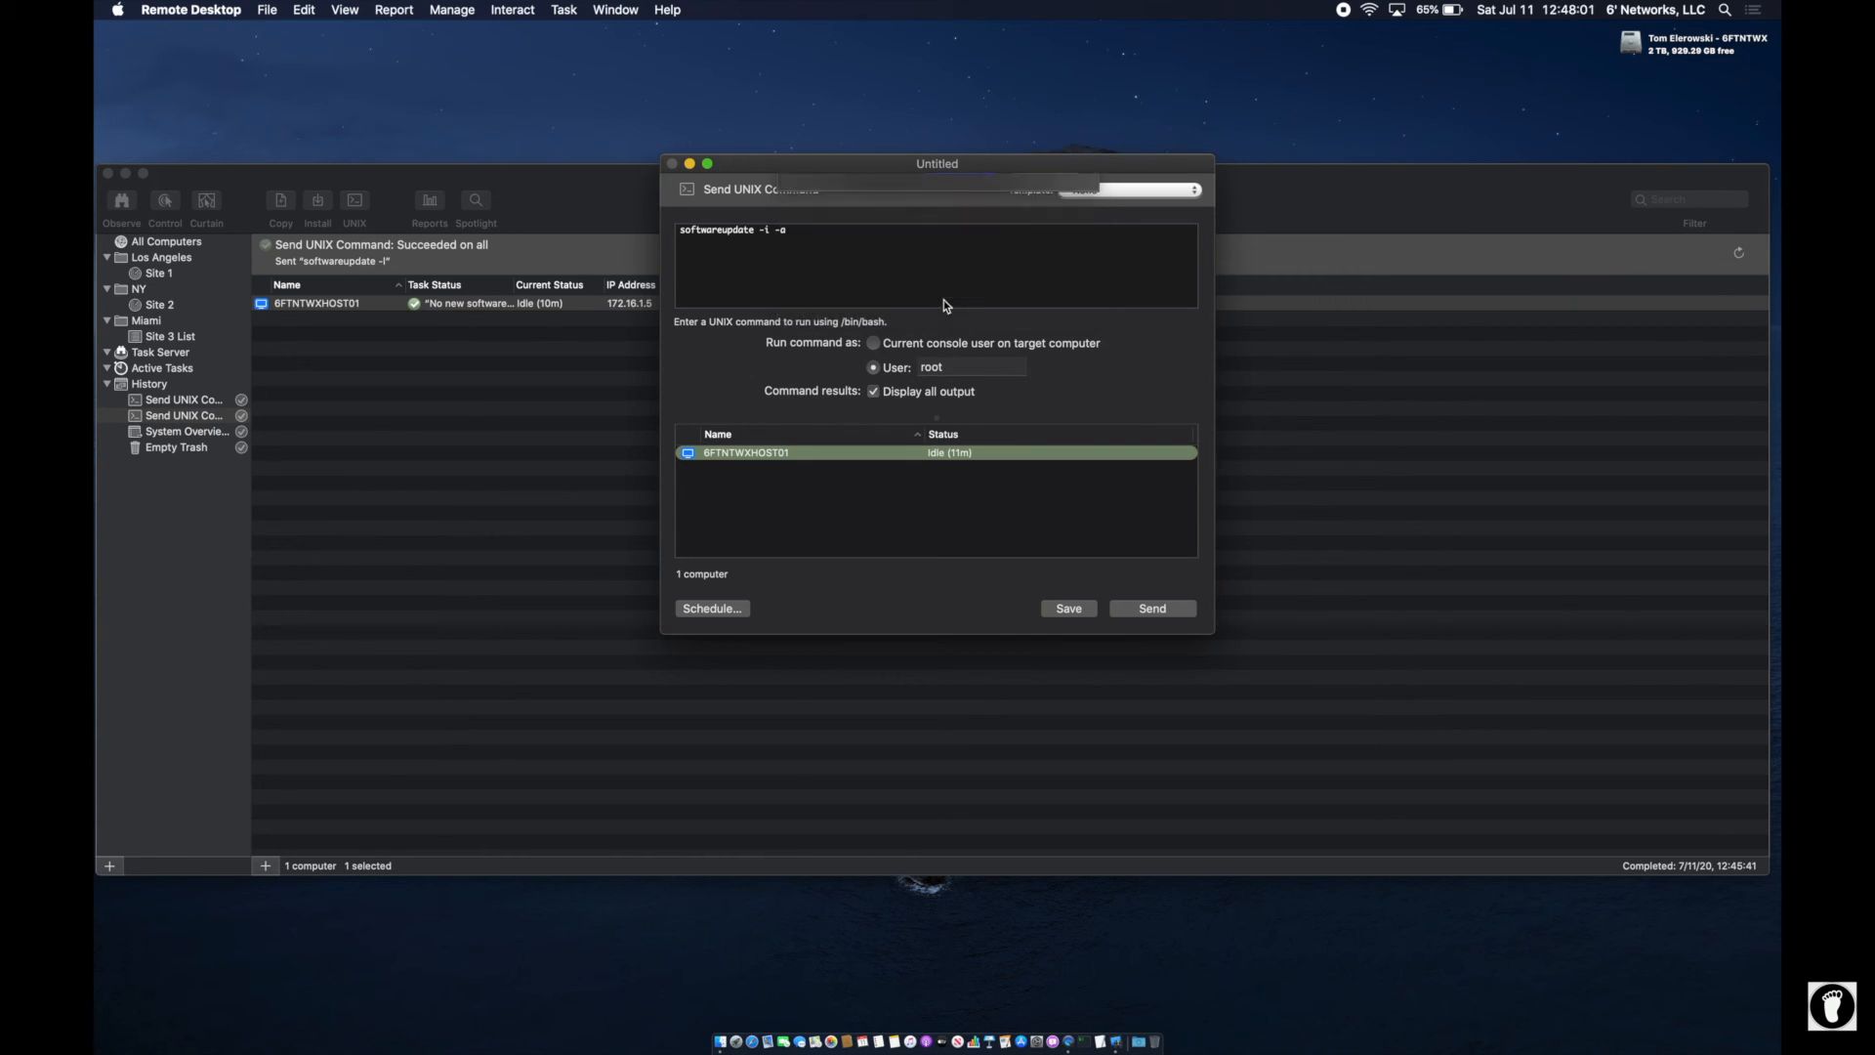
click(673, 164)
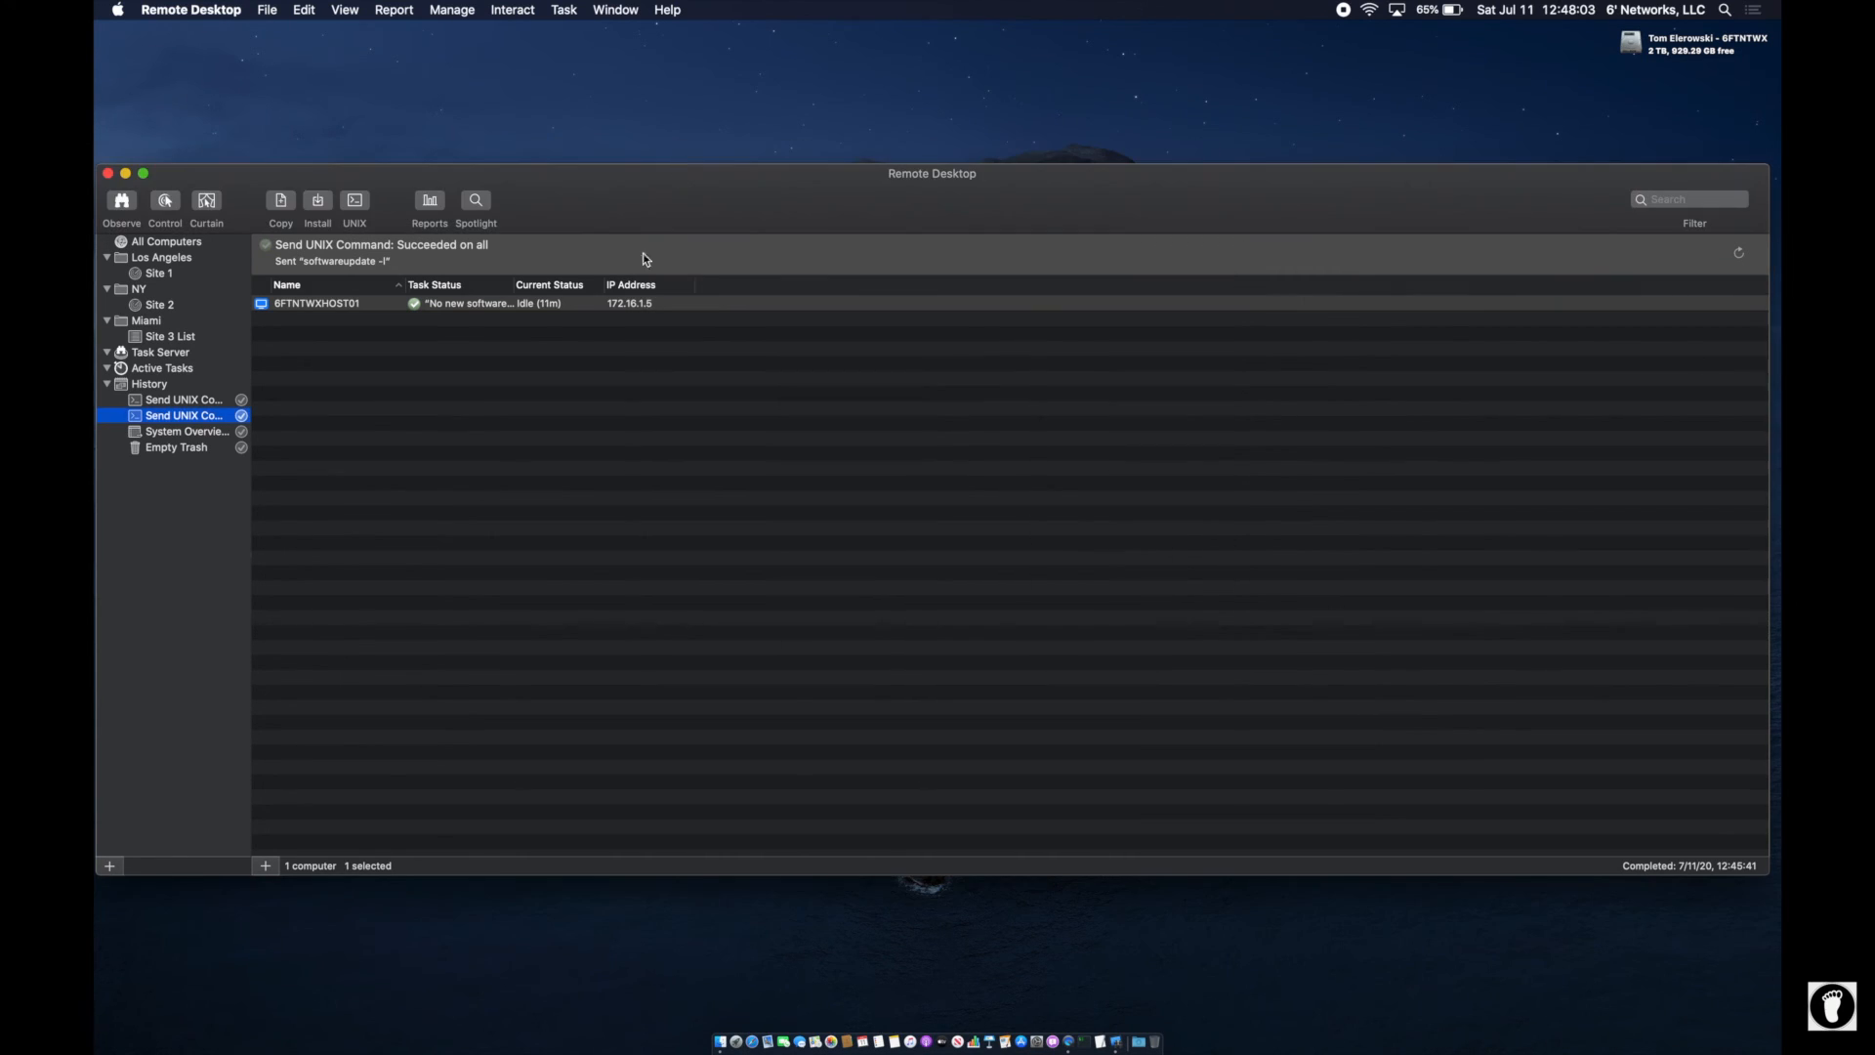
- Clear the entire task history and check the History section
click(266, 10)
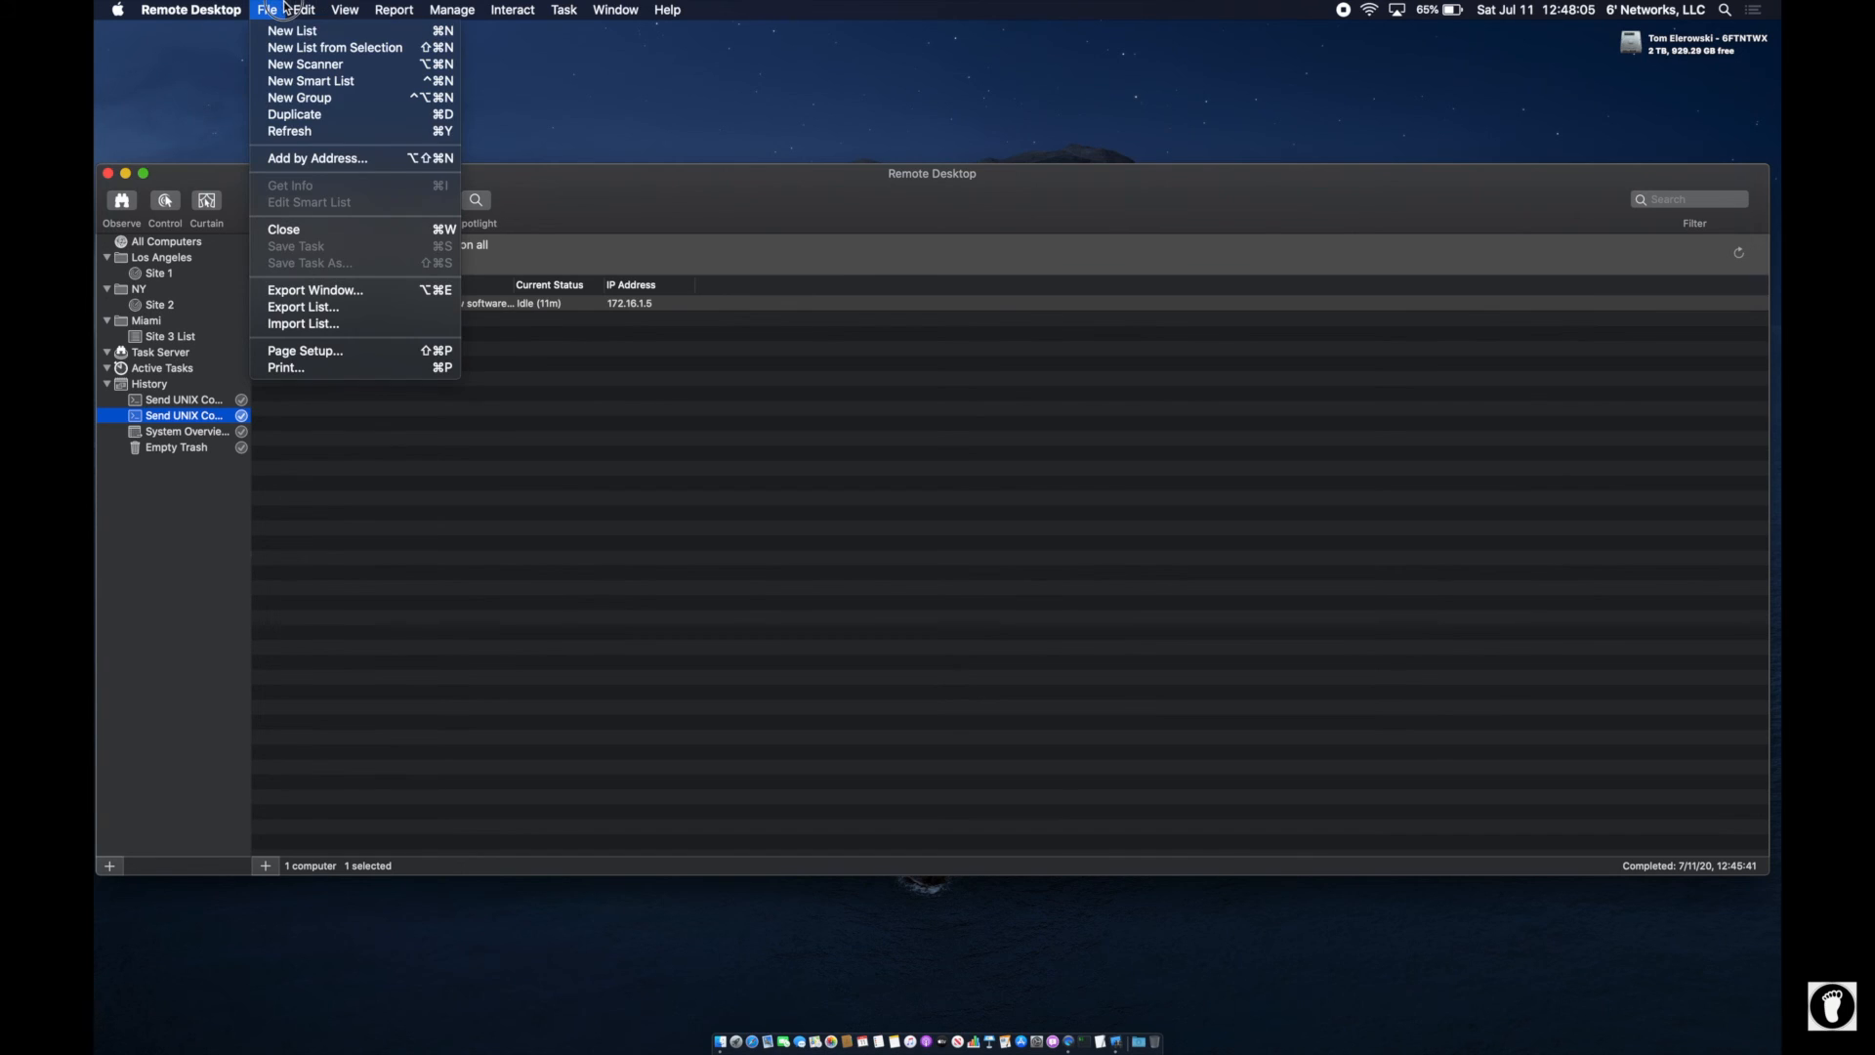
mouse_move(564, 10)
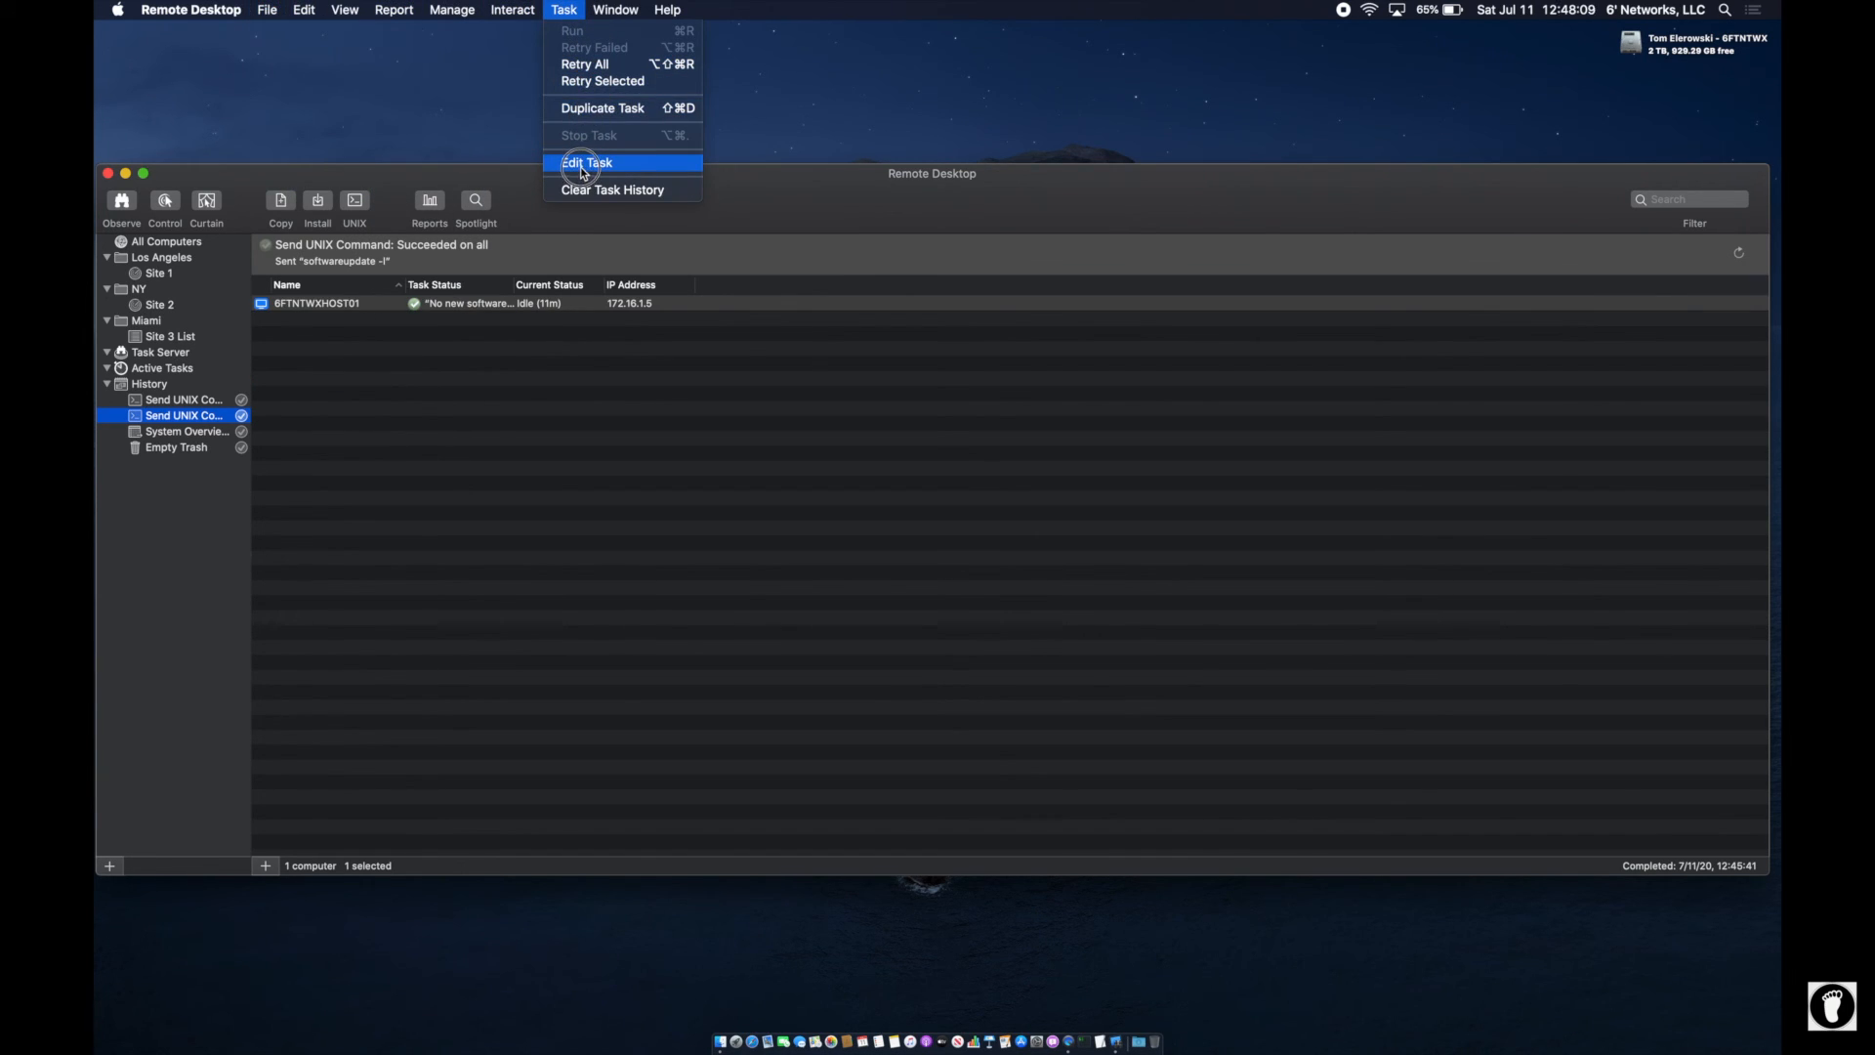
click(567, 12)
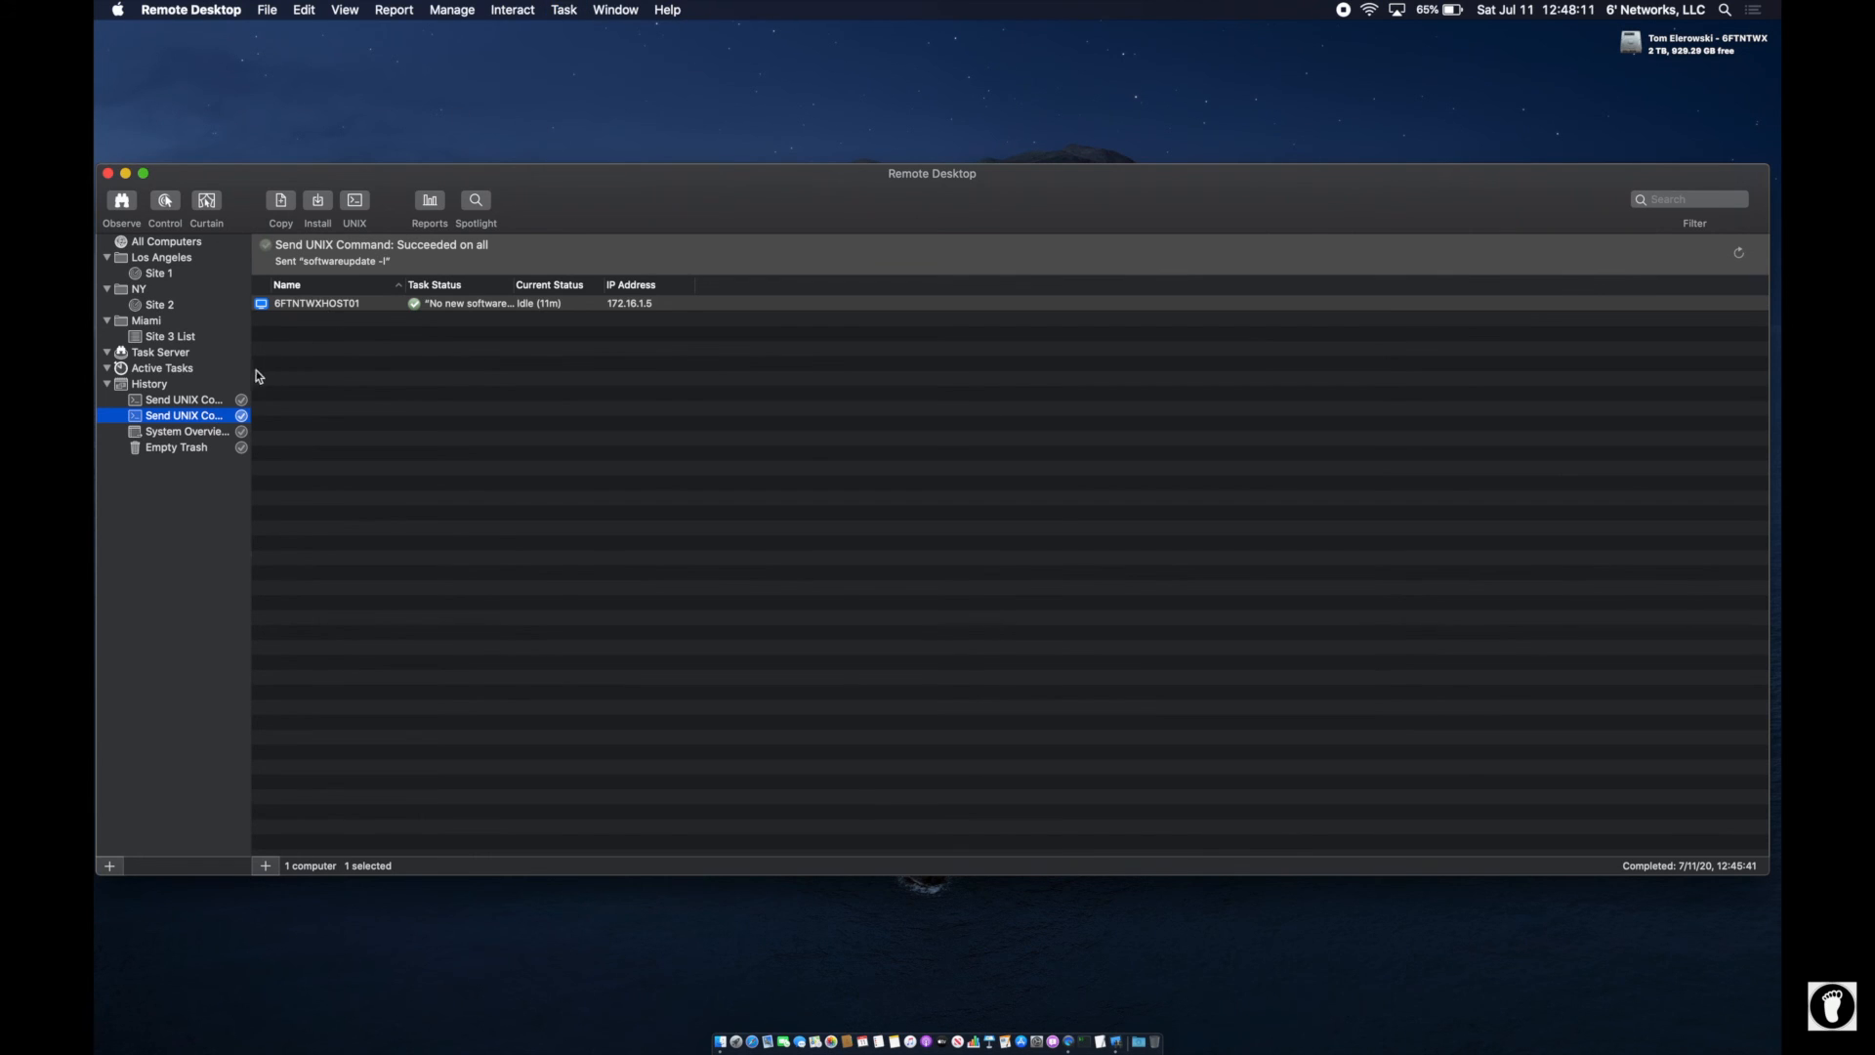
click(565, 10)
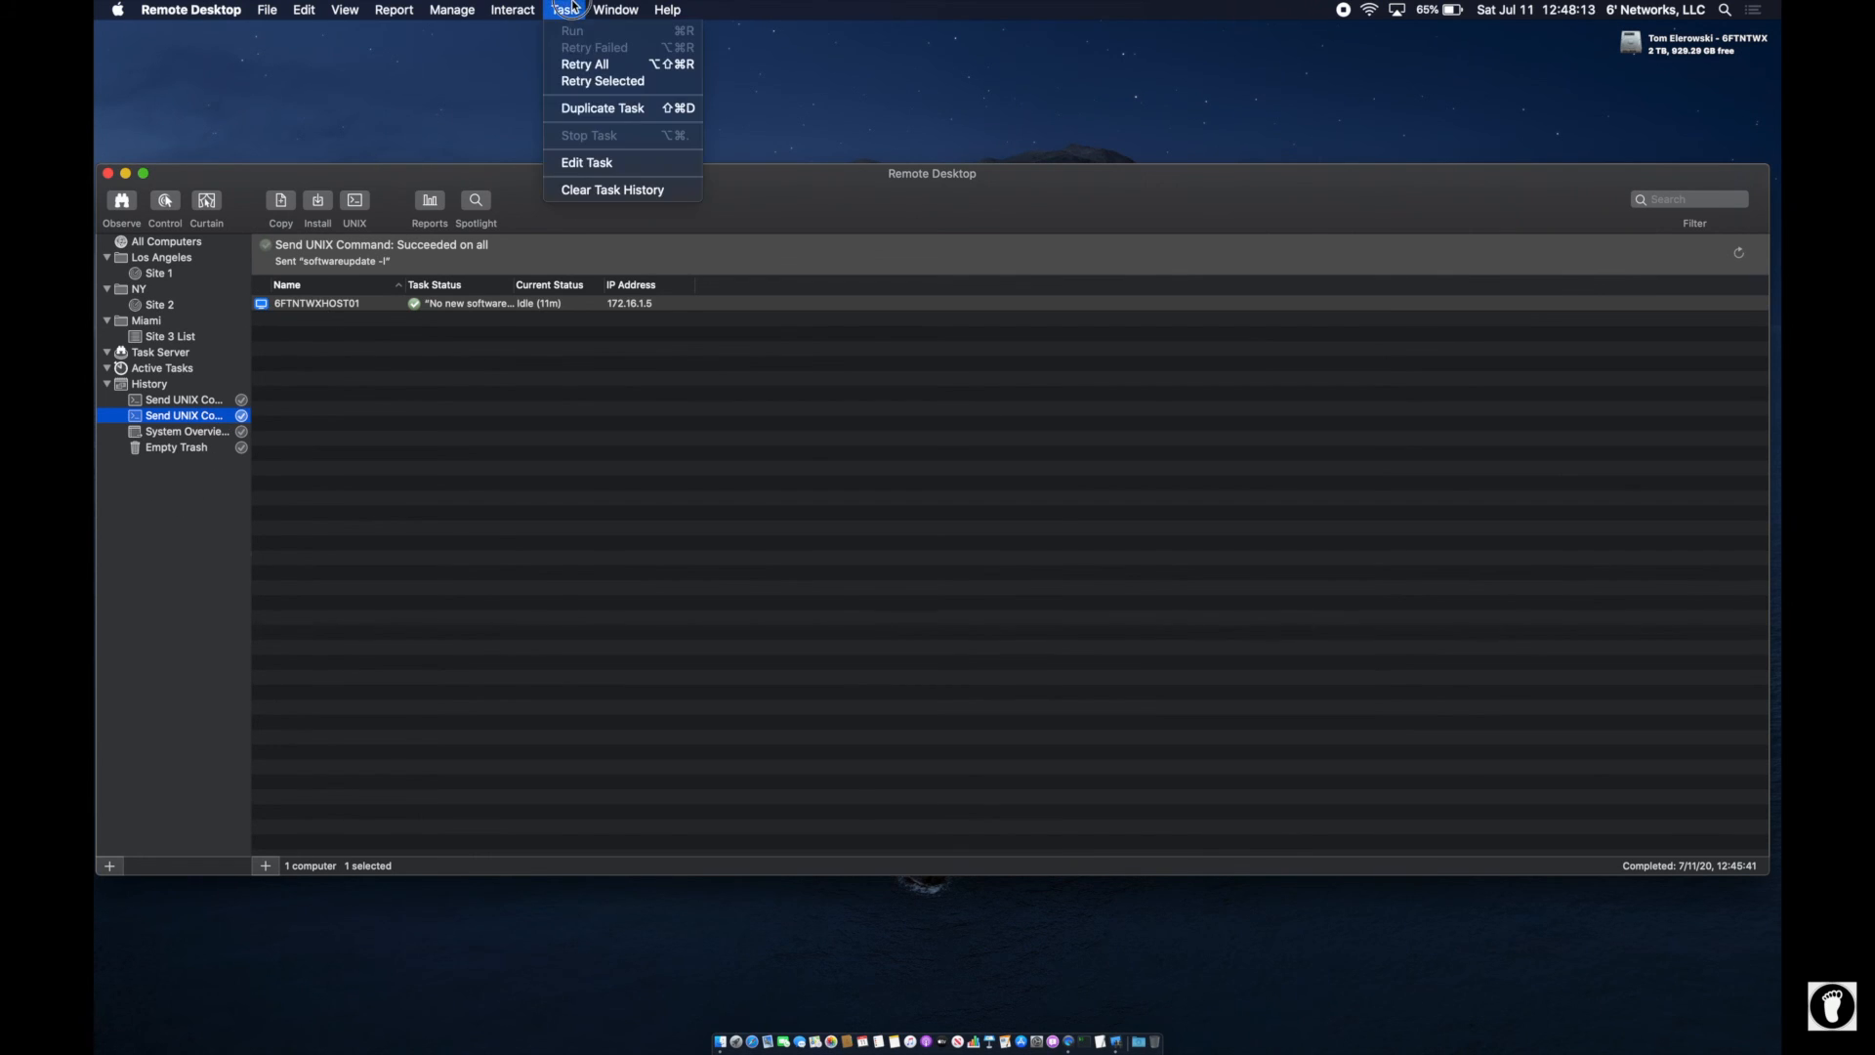
click(584, 193)
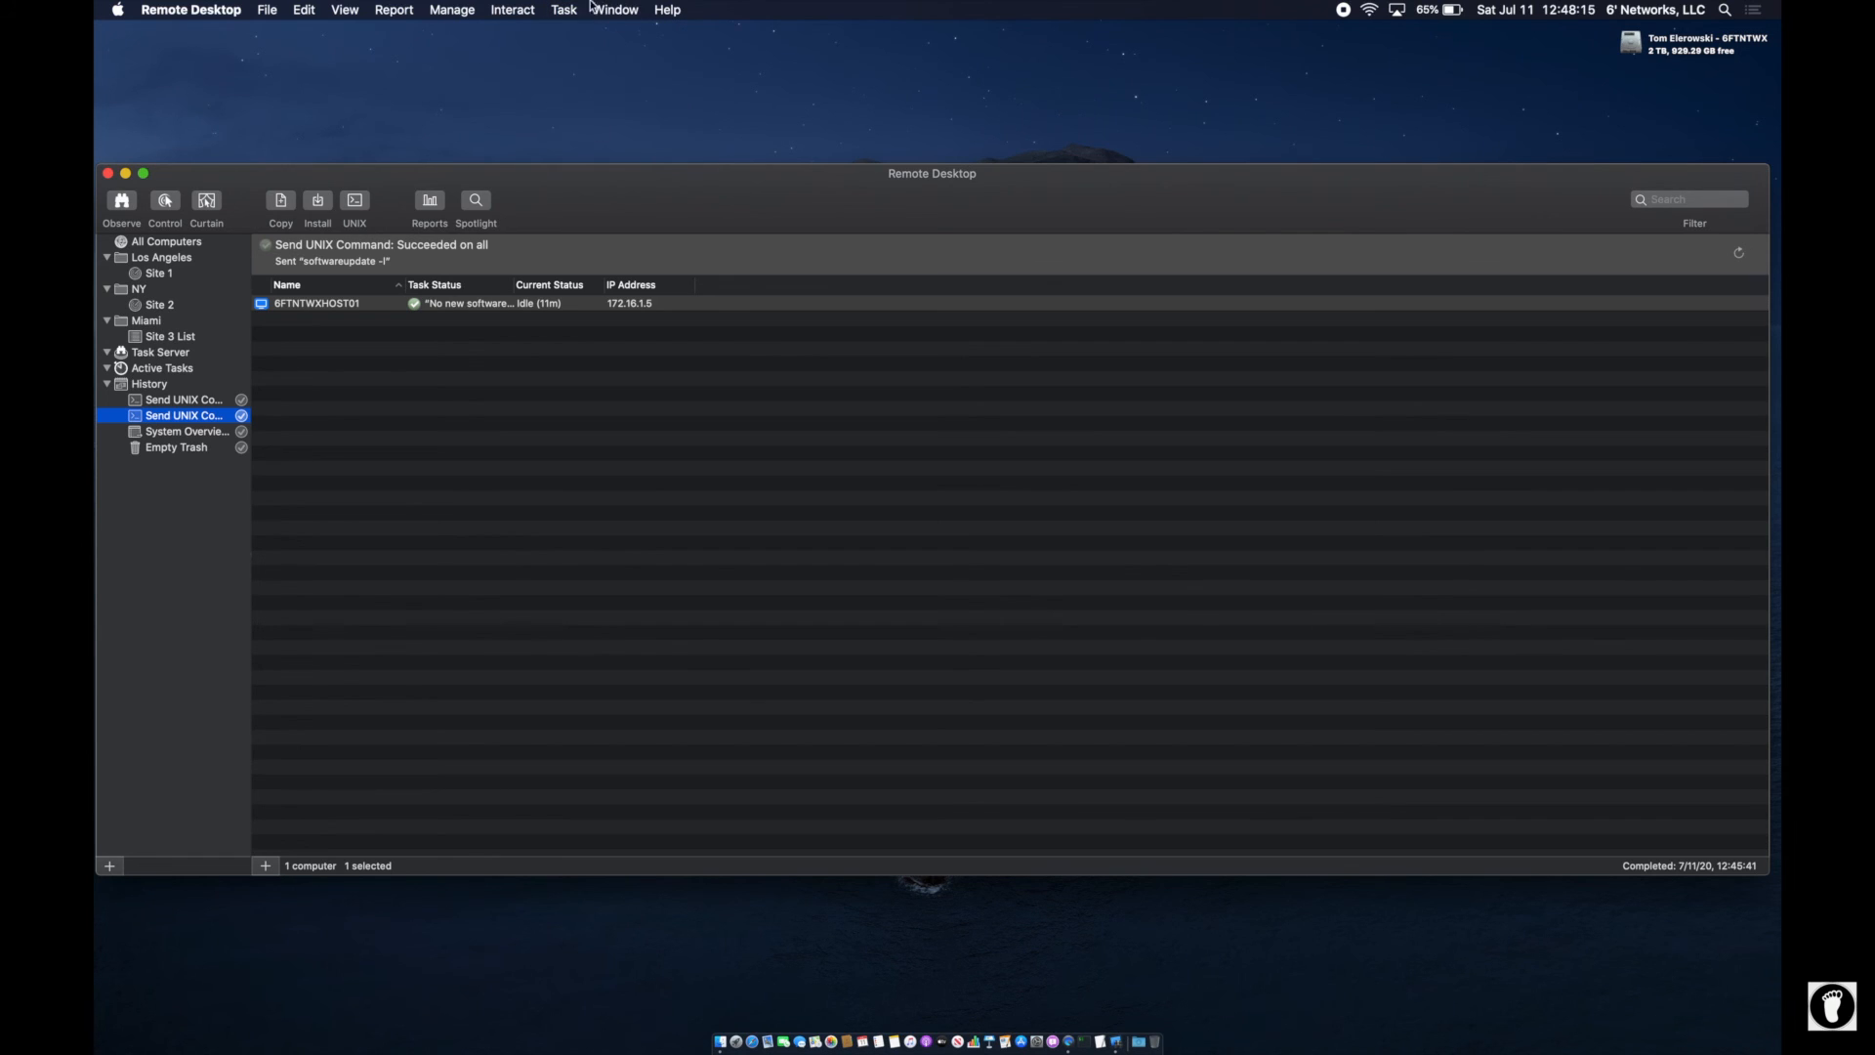
click(569, 9)
click(608, 191)
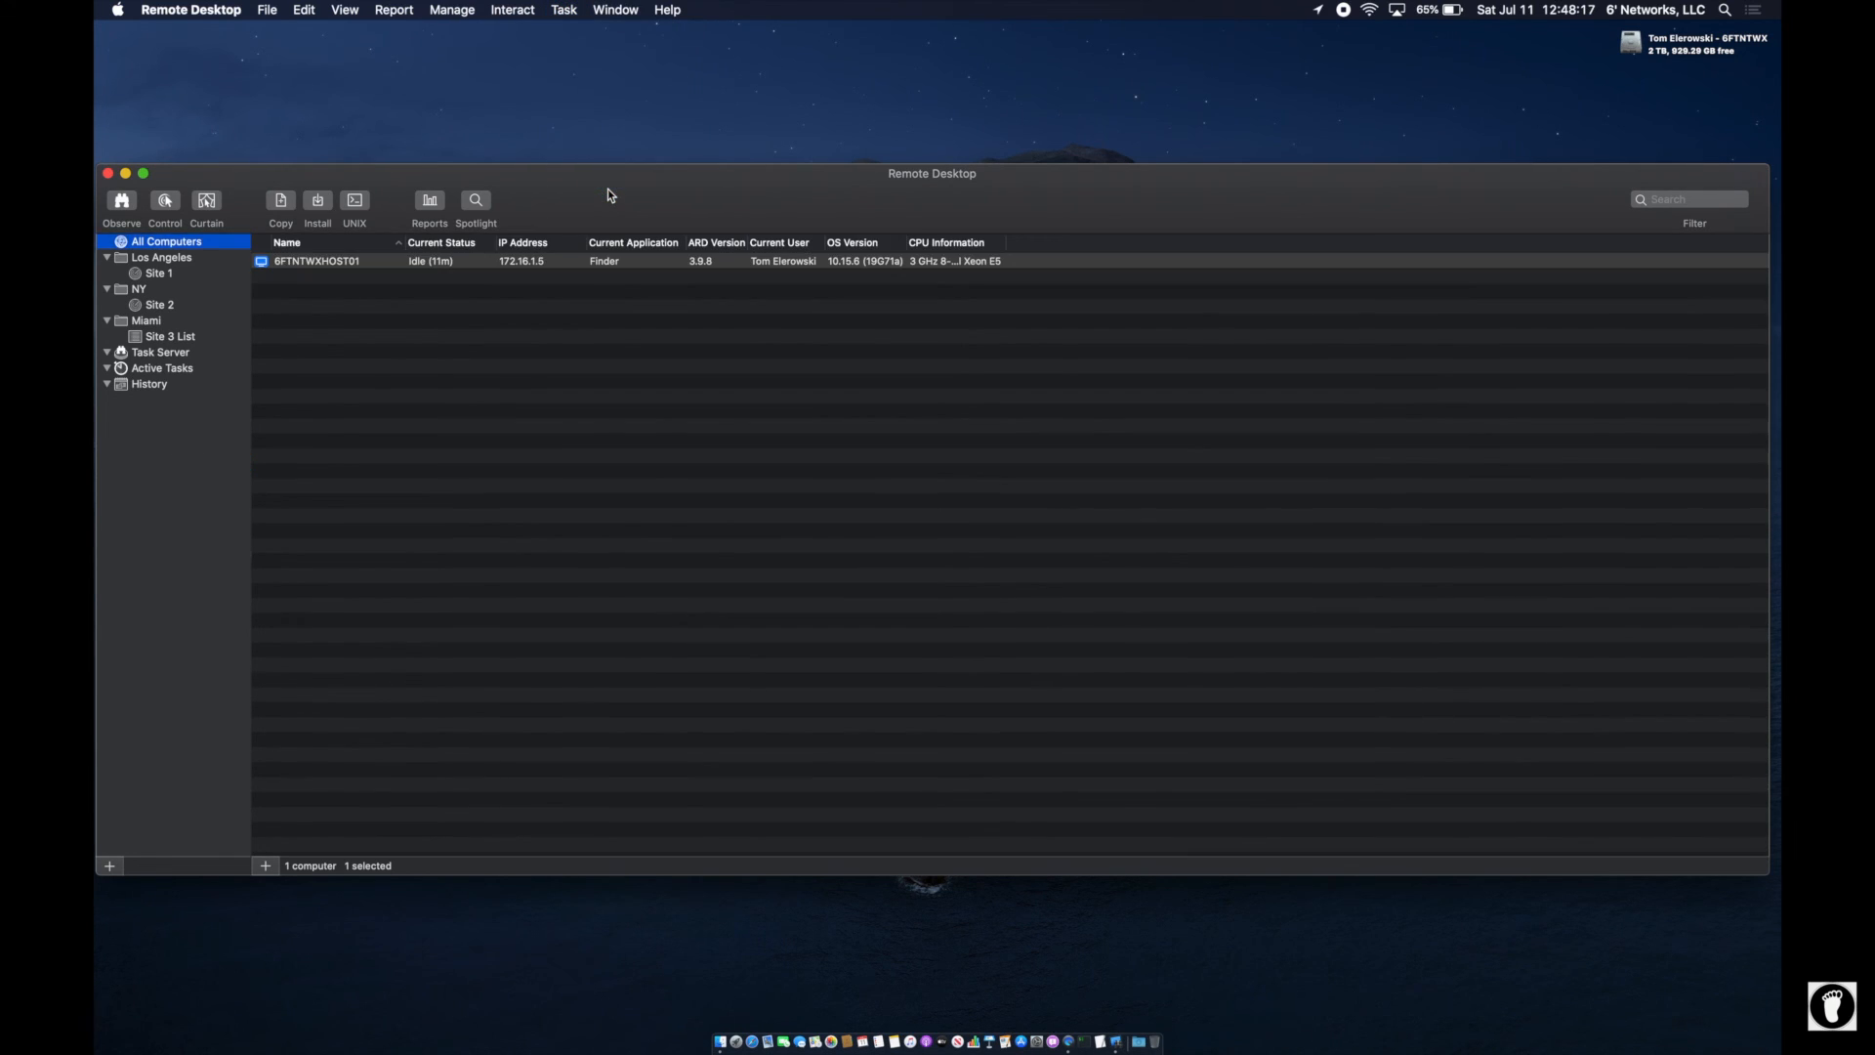
click(151, 388)
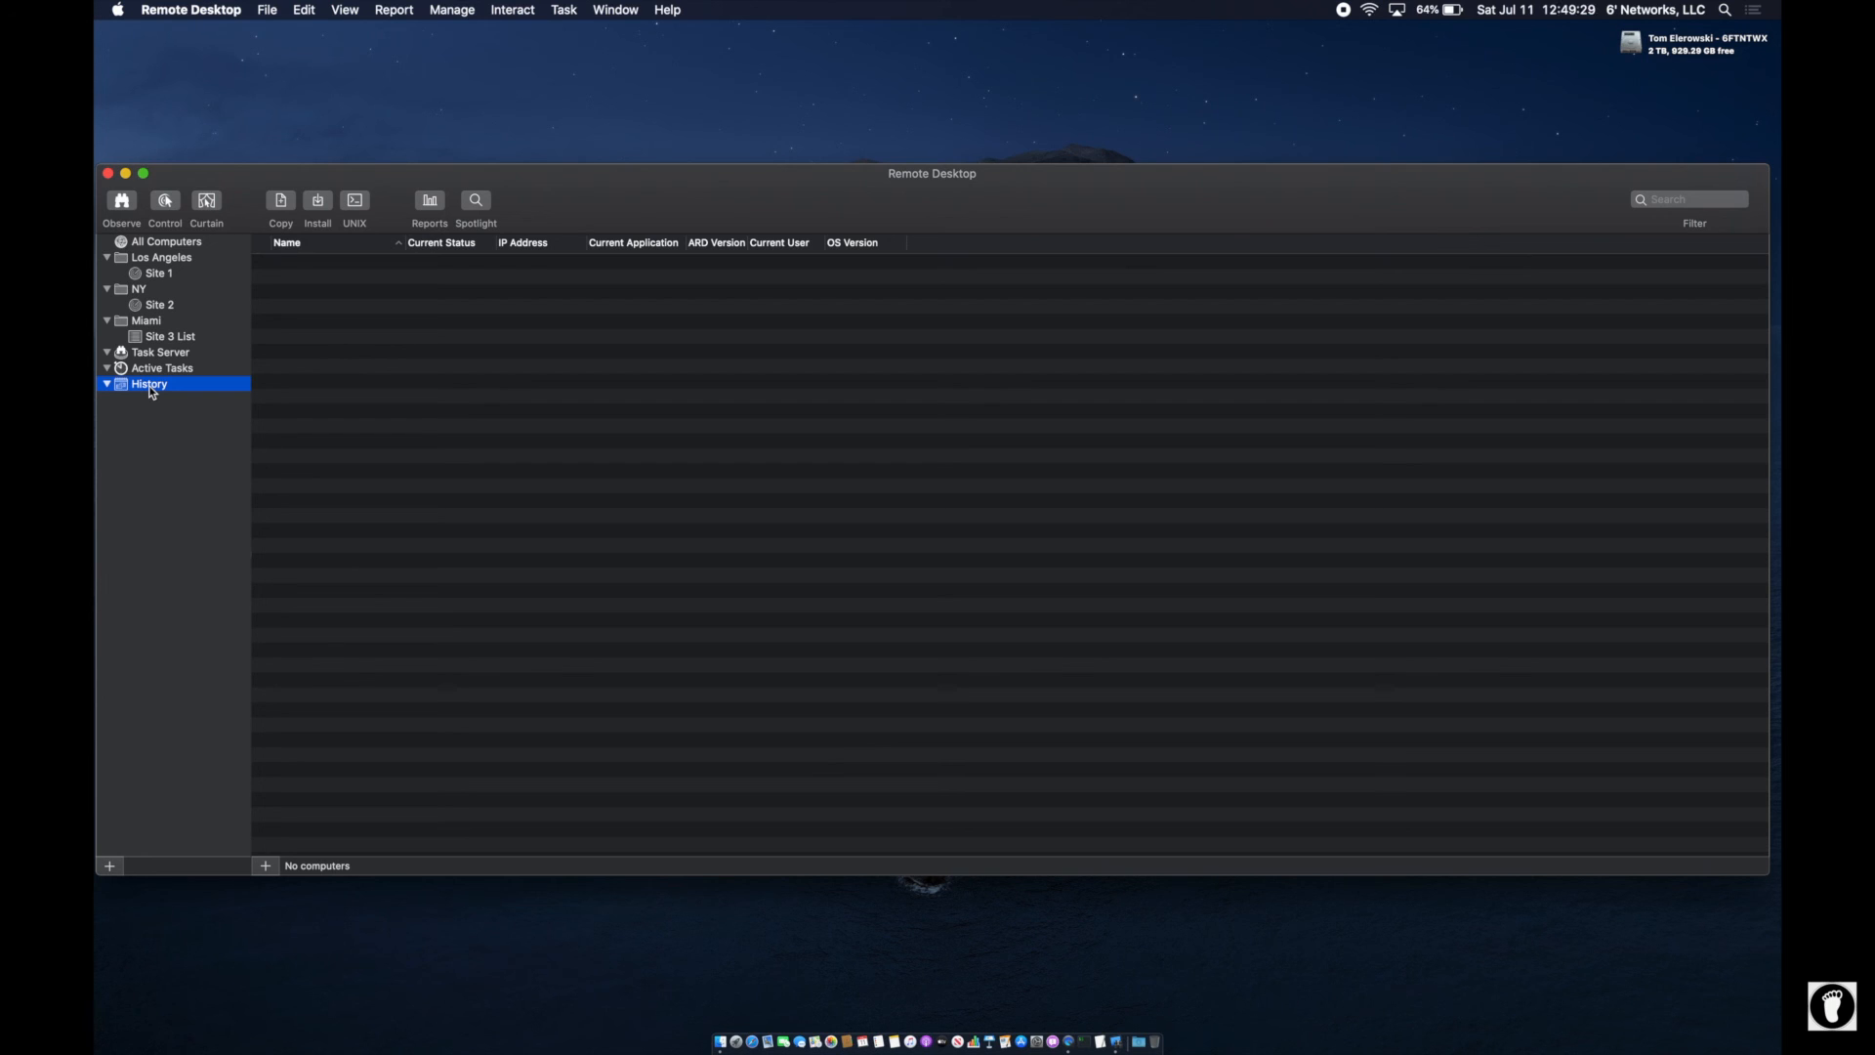
click(490, 108)
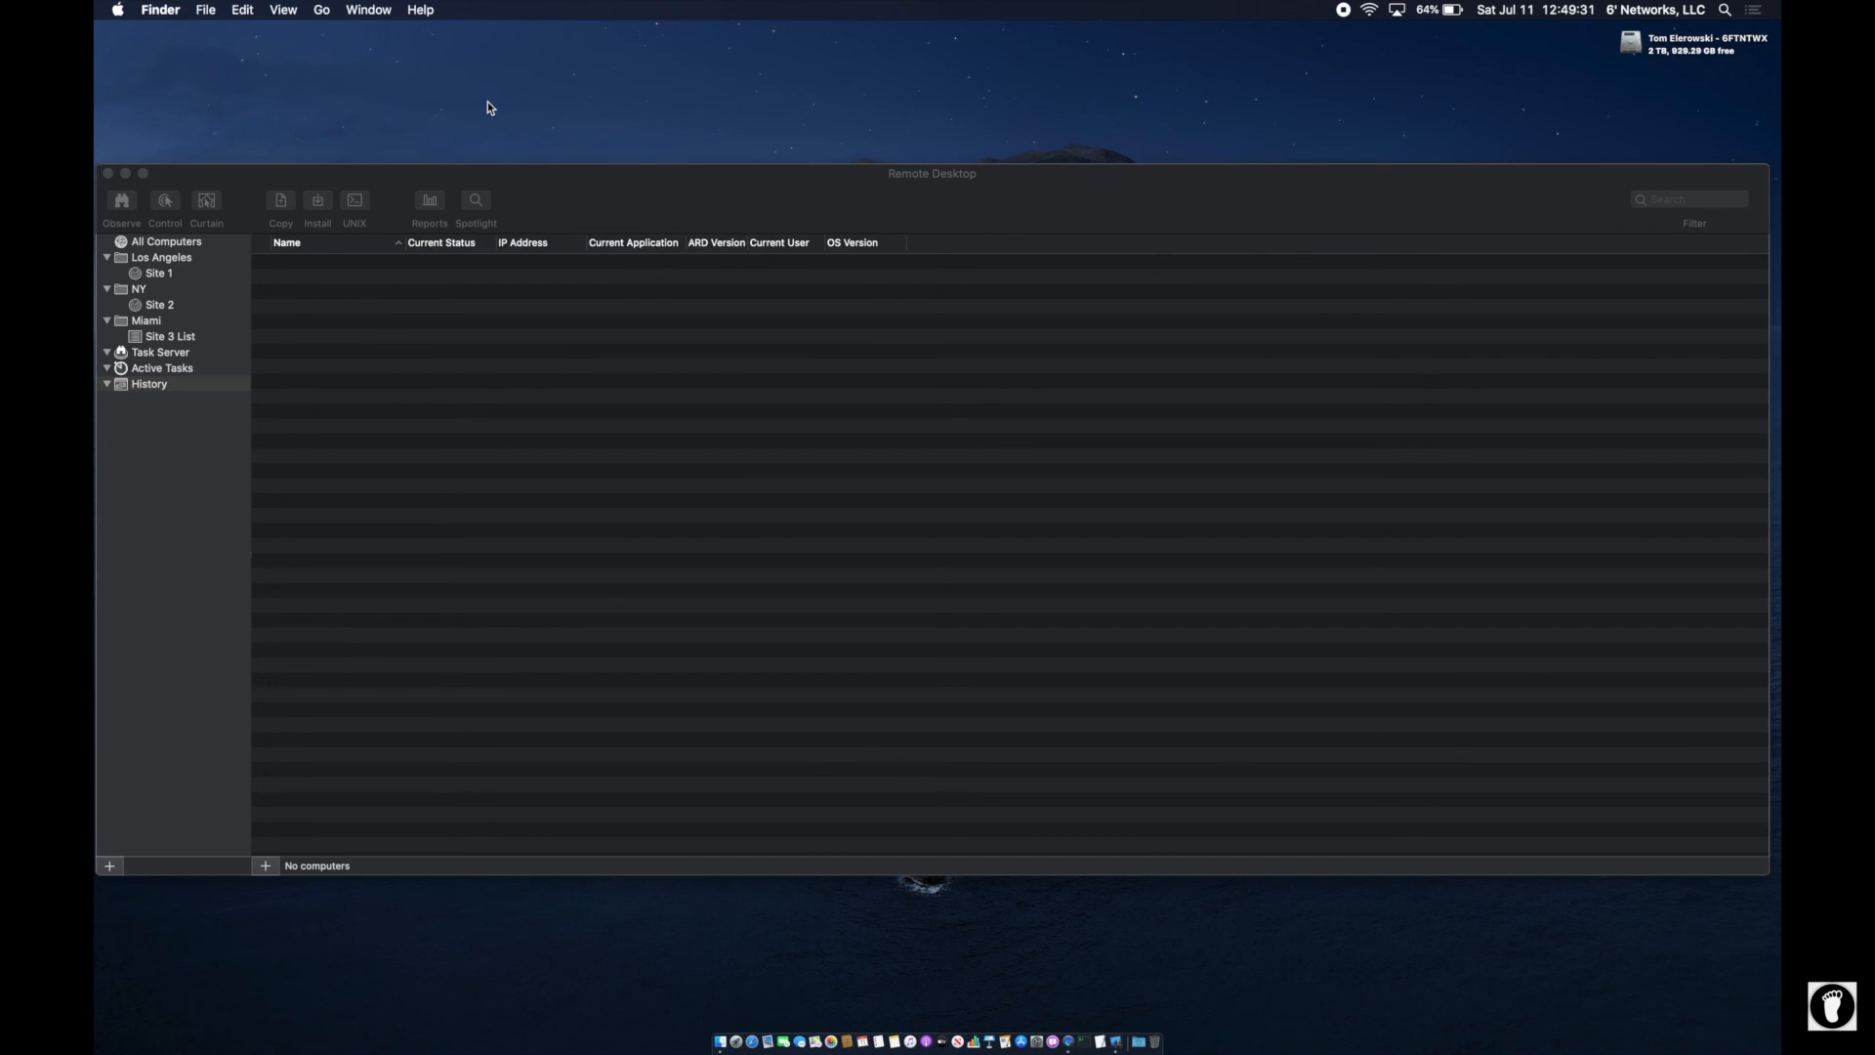
- Open Finder's Connect to Server dialog and connect to the remote Mac at vnc://172.16.1.5
key(super+k)
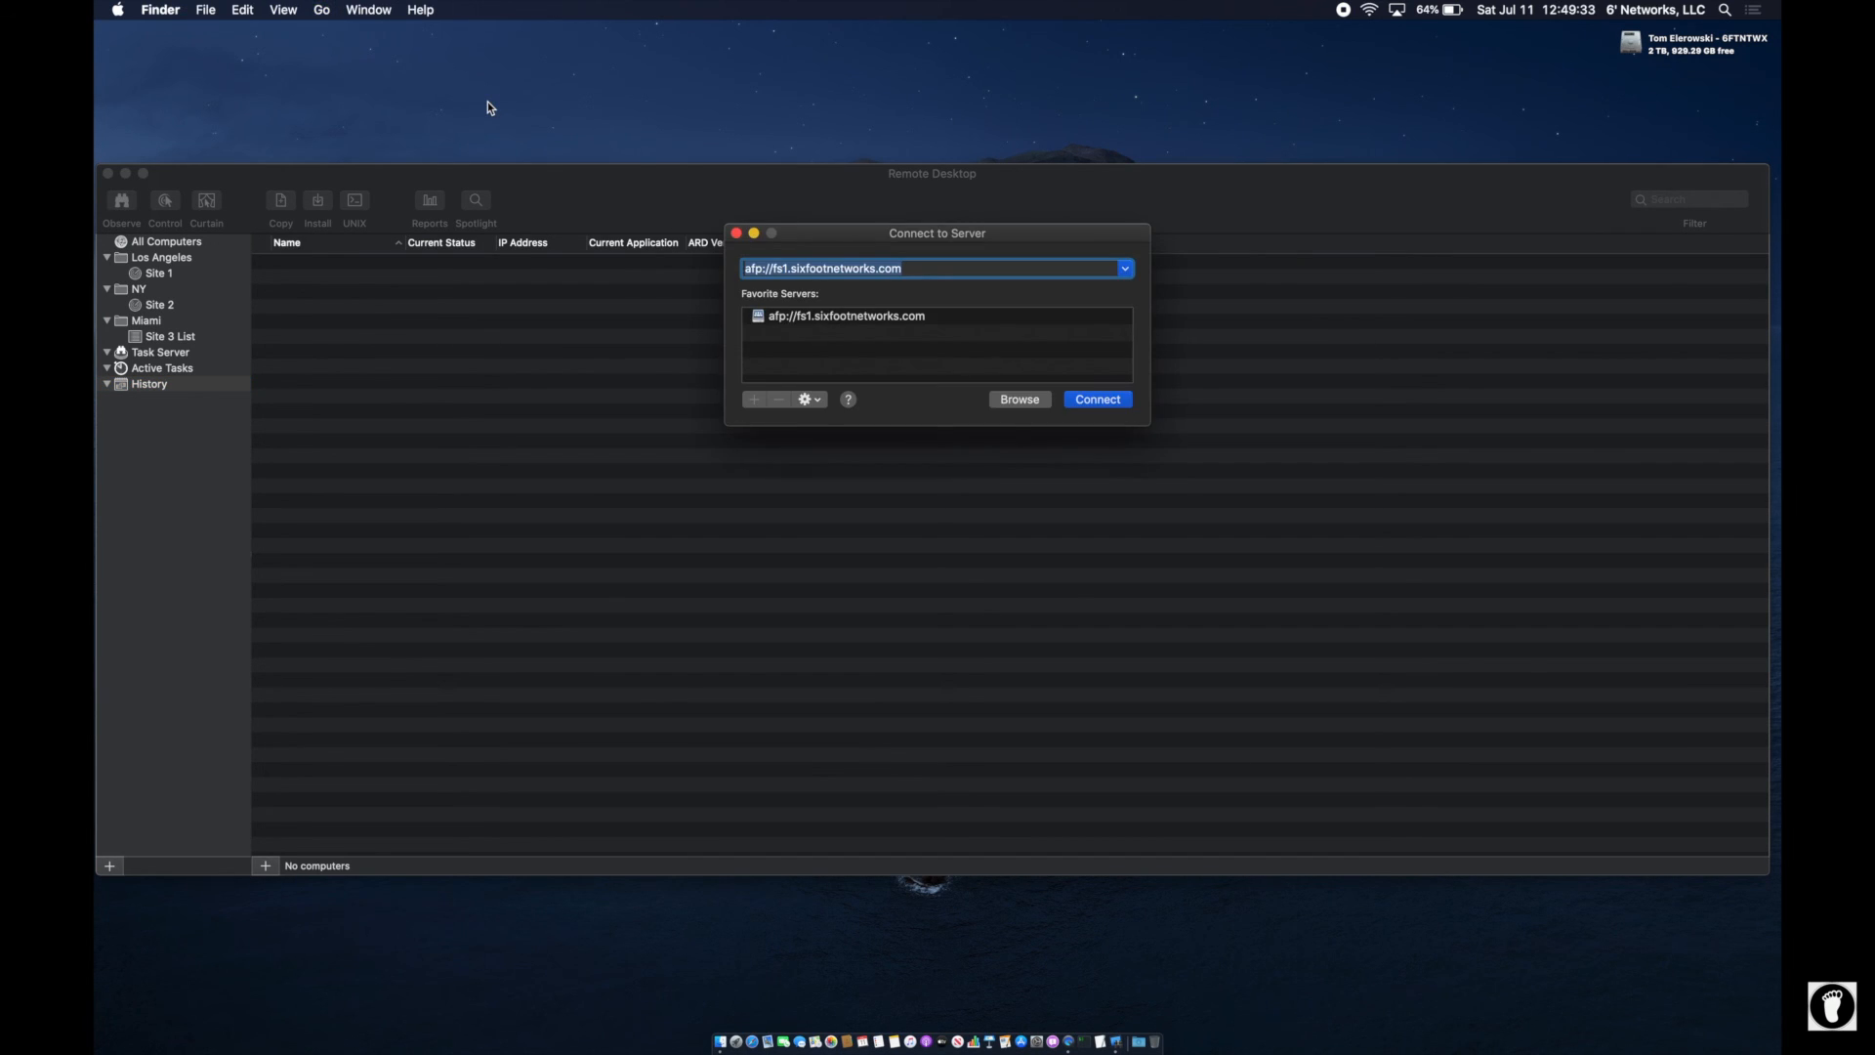
text(v)
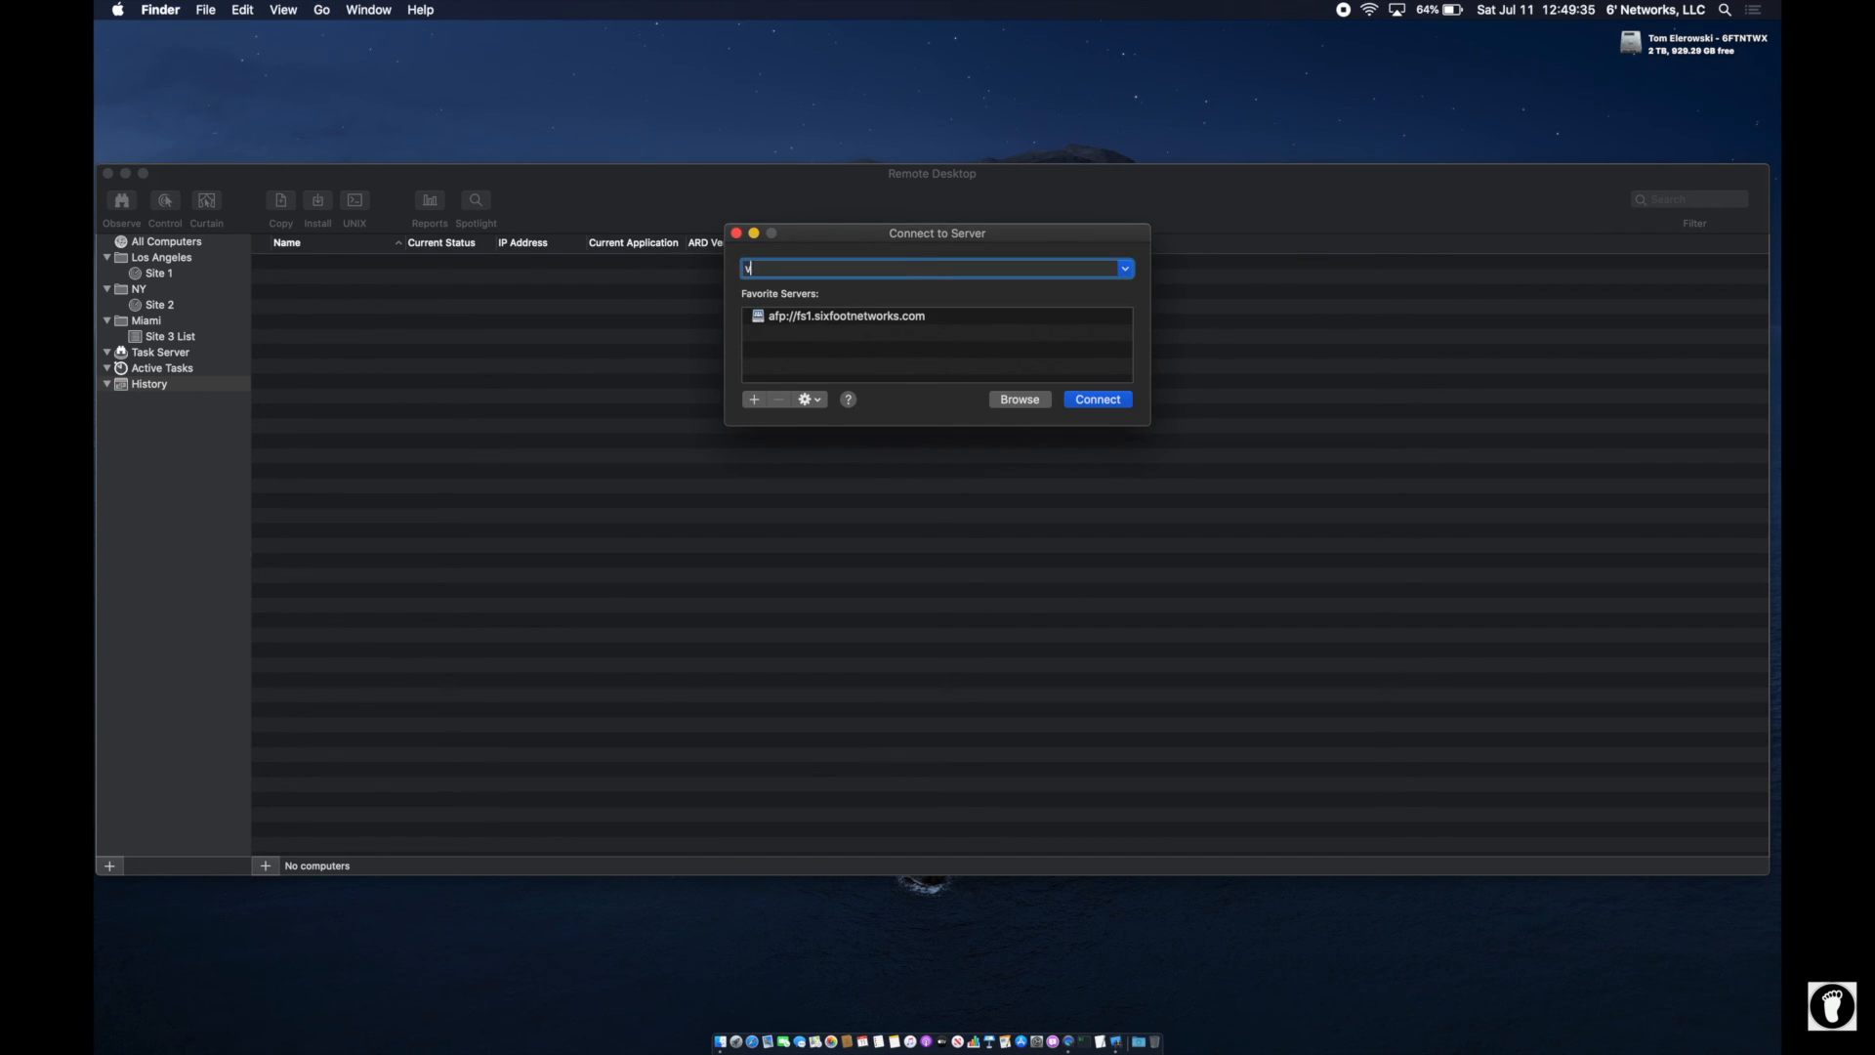
text(nc://)
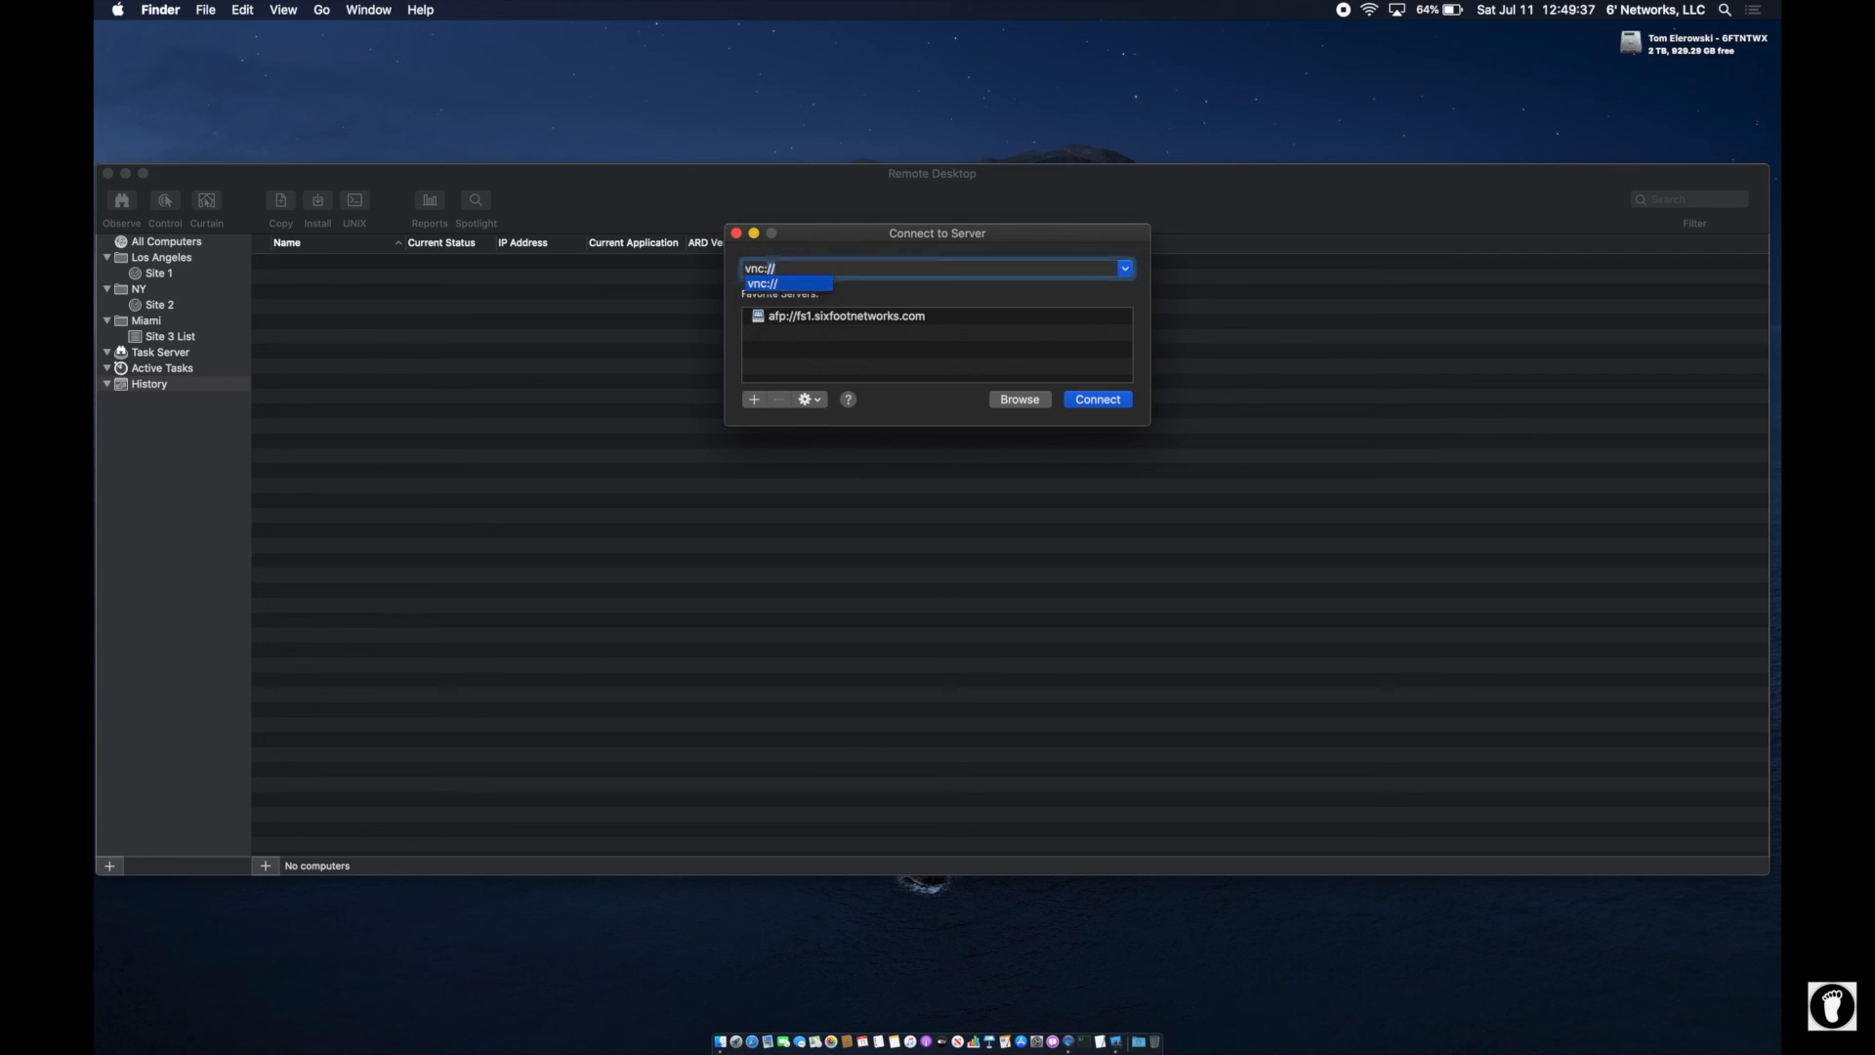
key(BackSpace)
key(BackSpace)
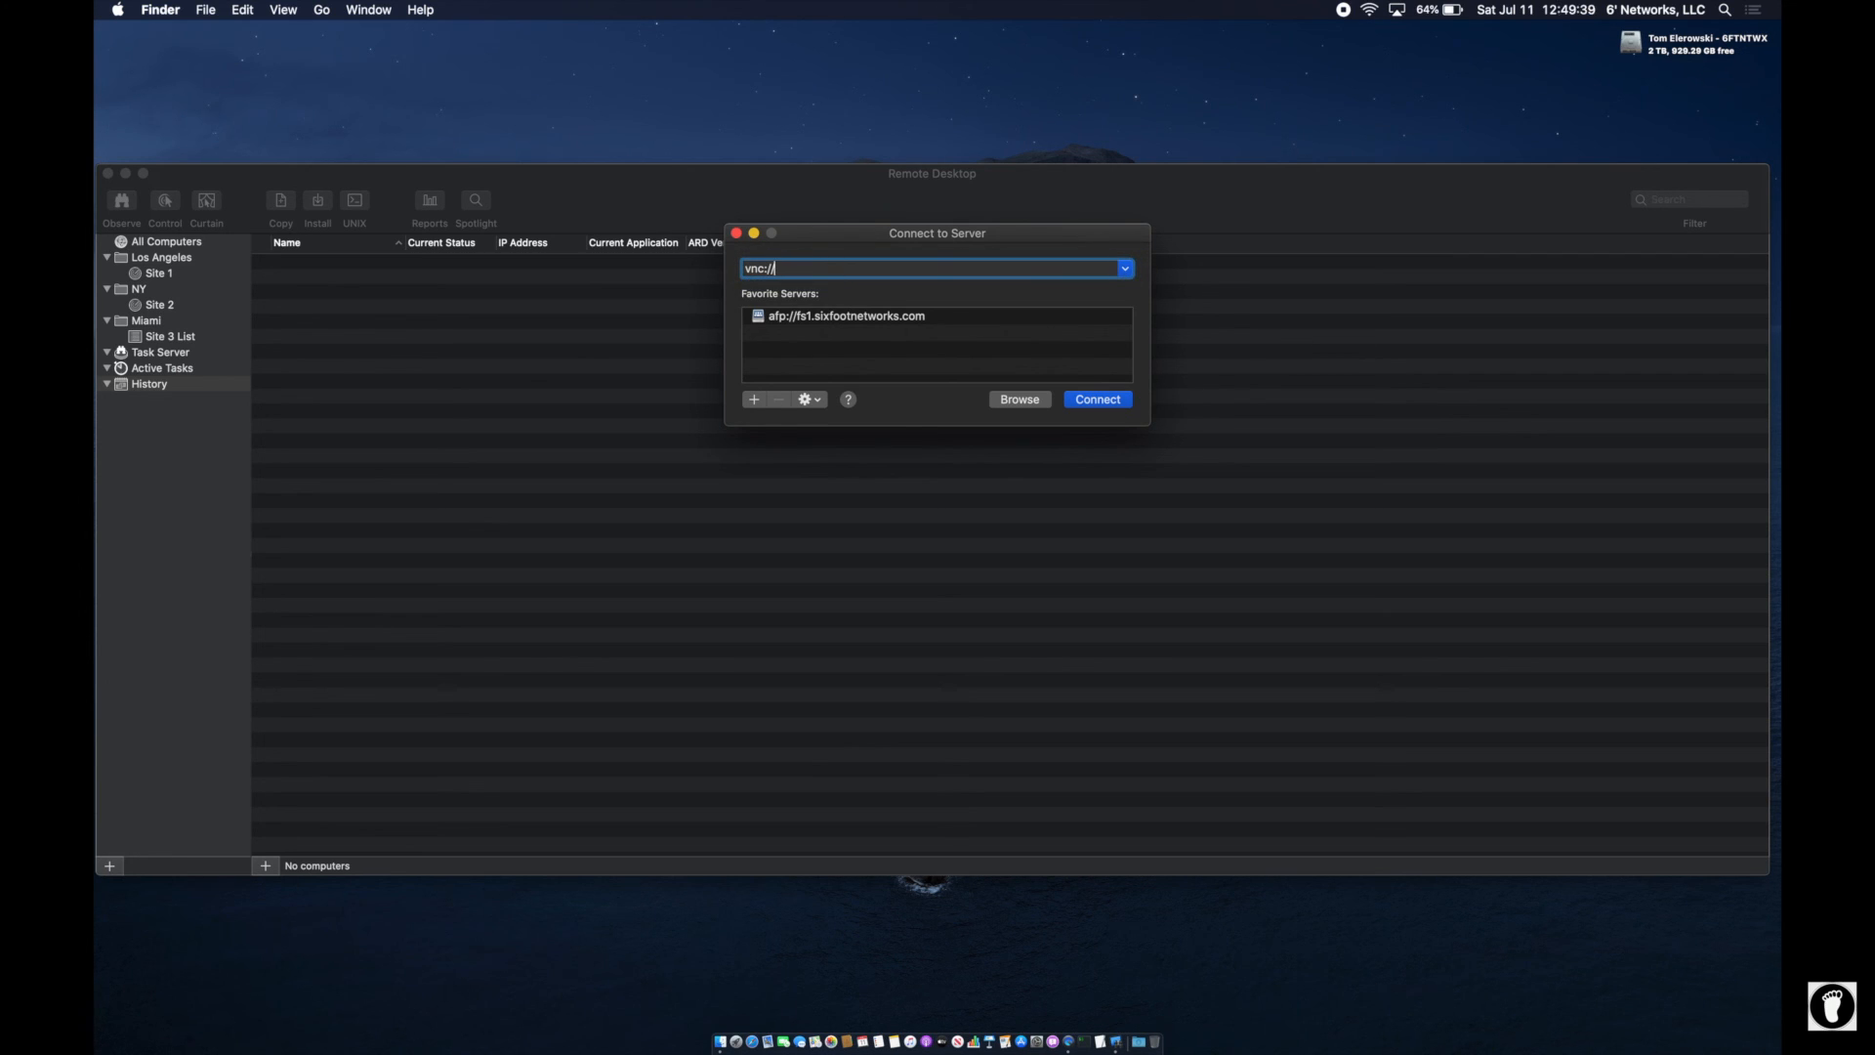
text(172.16.1.)
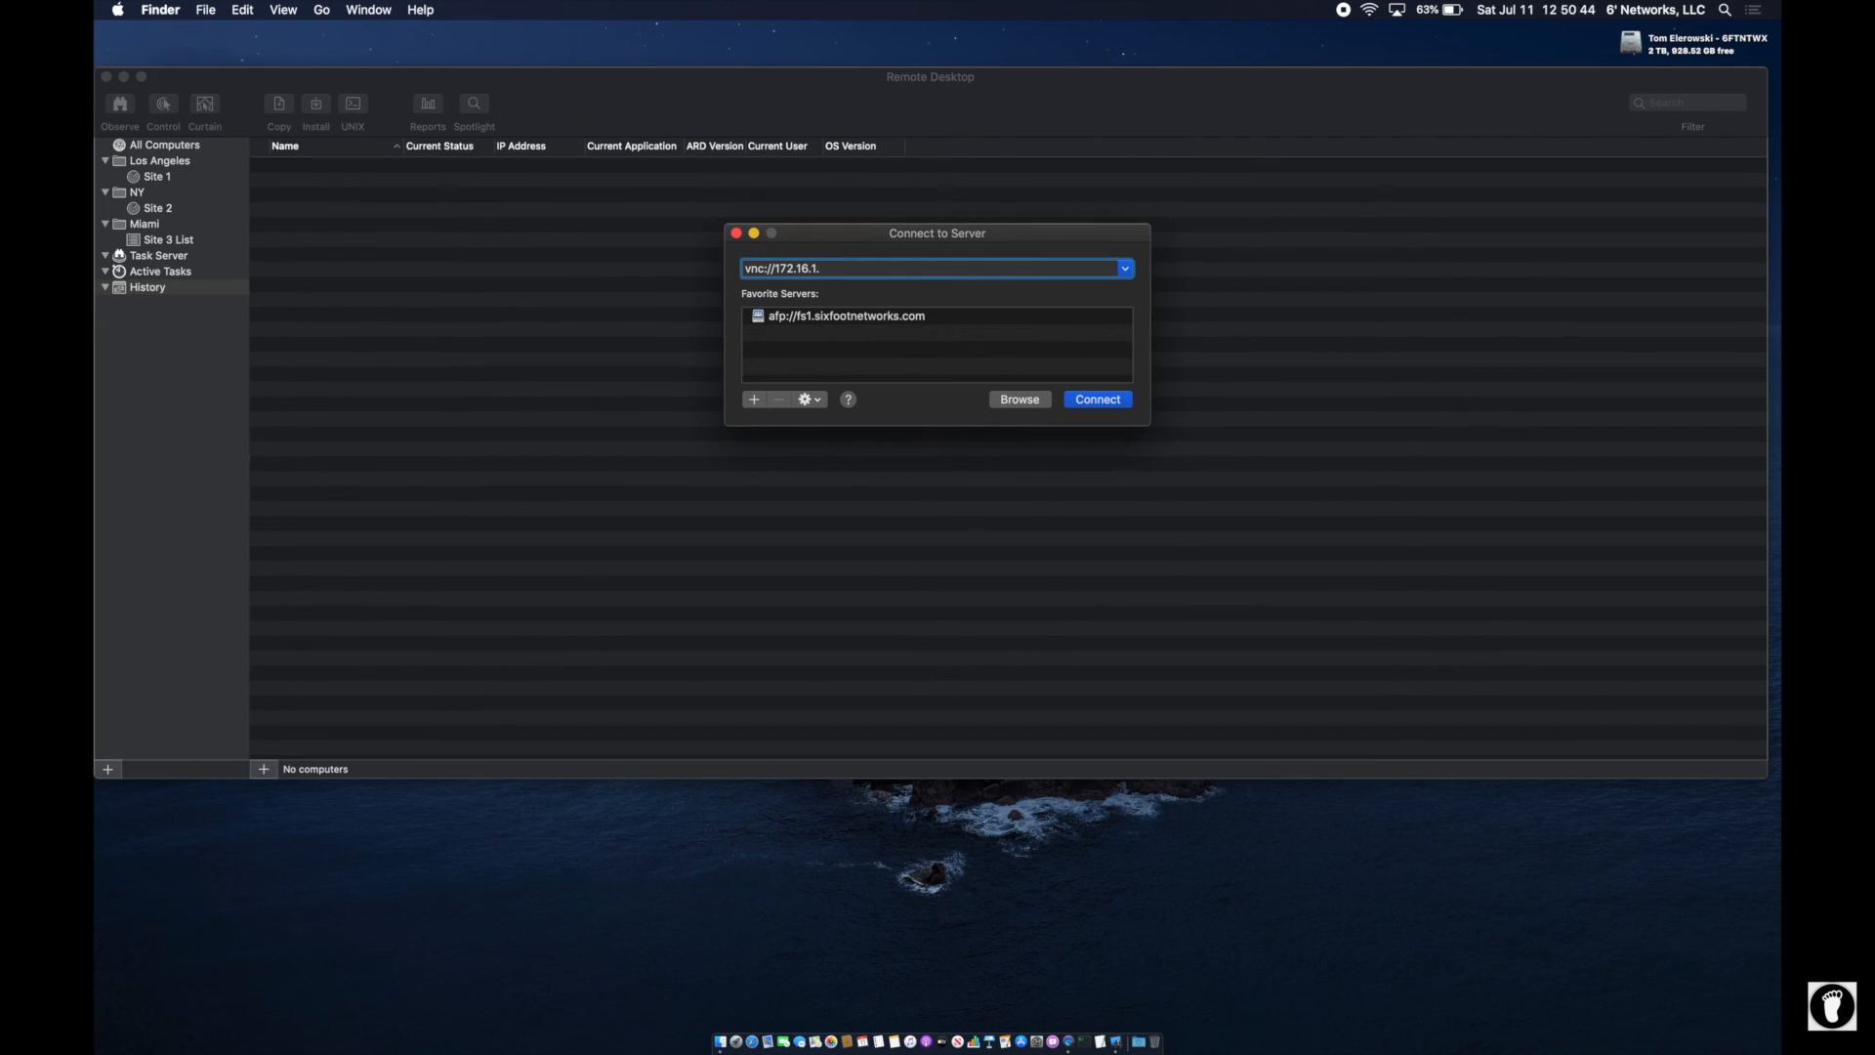
text(5)
click(1098, 401)
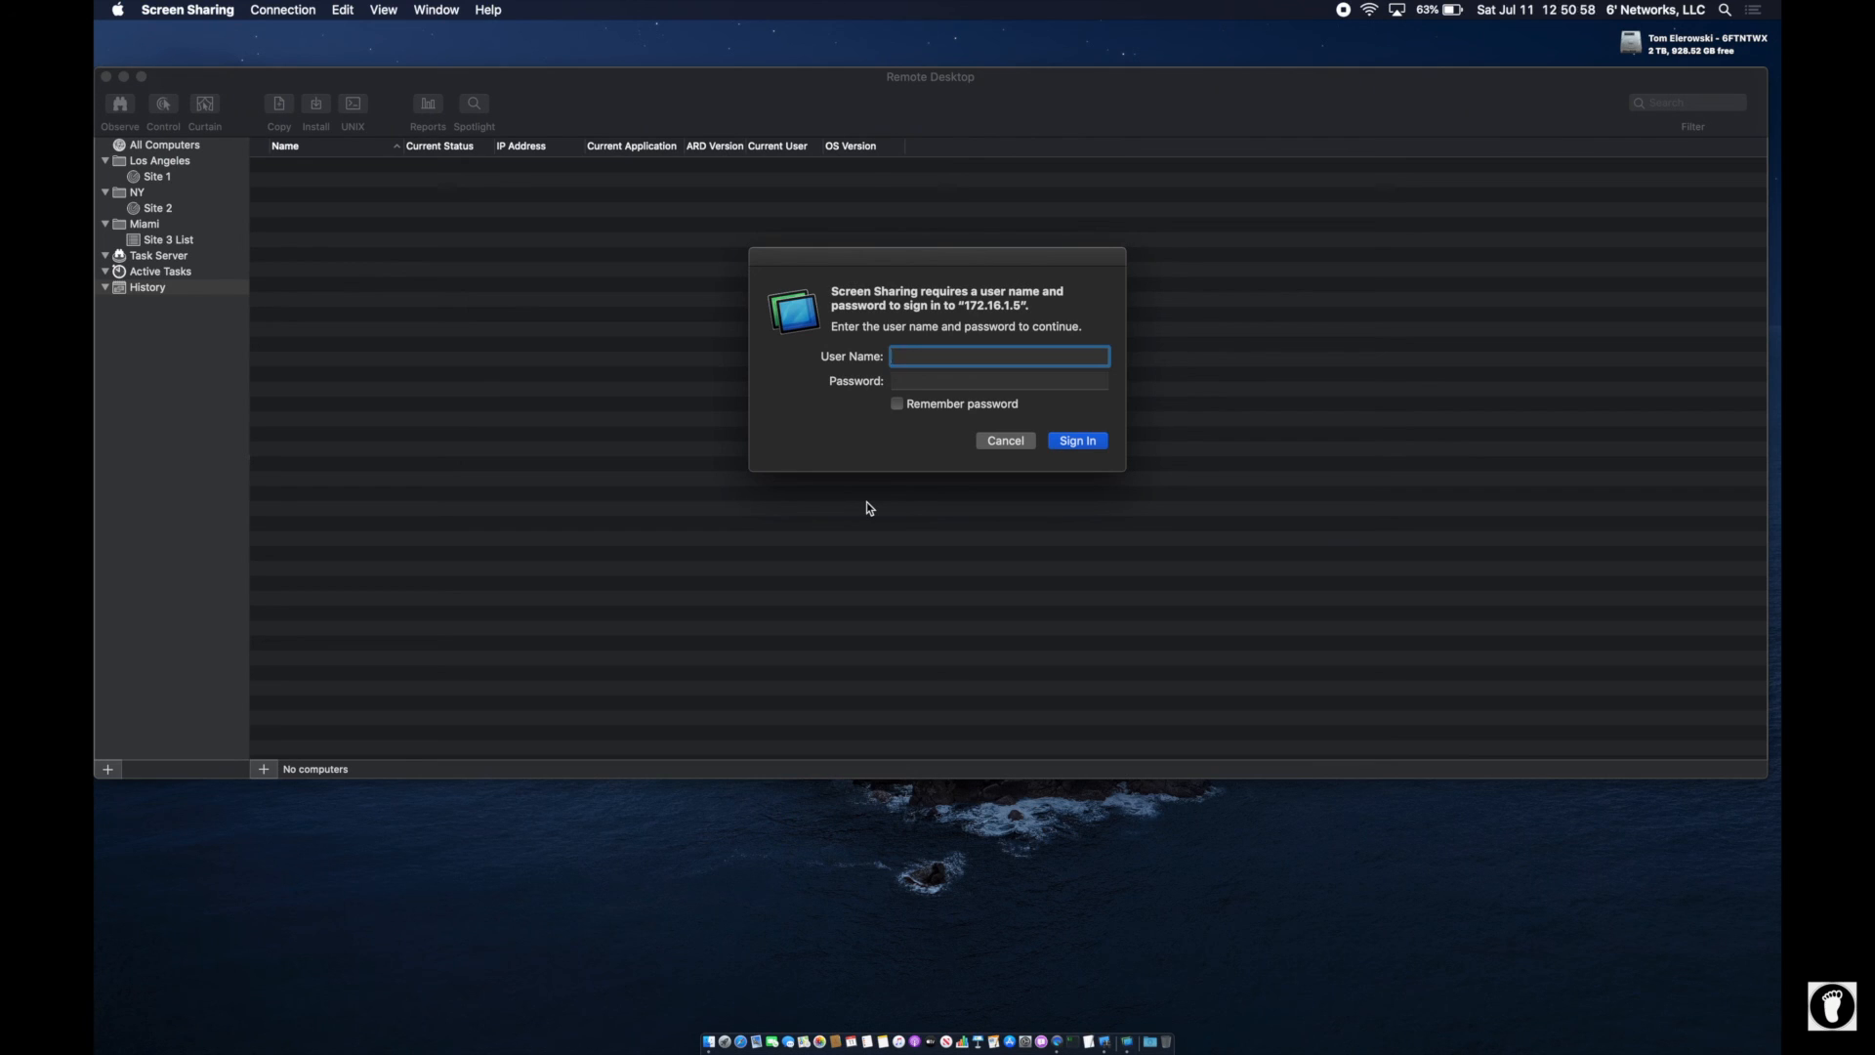
- Sign in to the Screen Sharing connection with the account's user name and password, without remembering the password
text(tom)
key(Tab)
text(••••••••••)
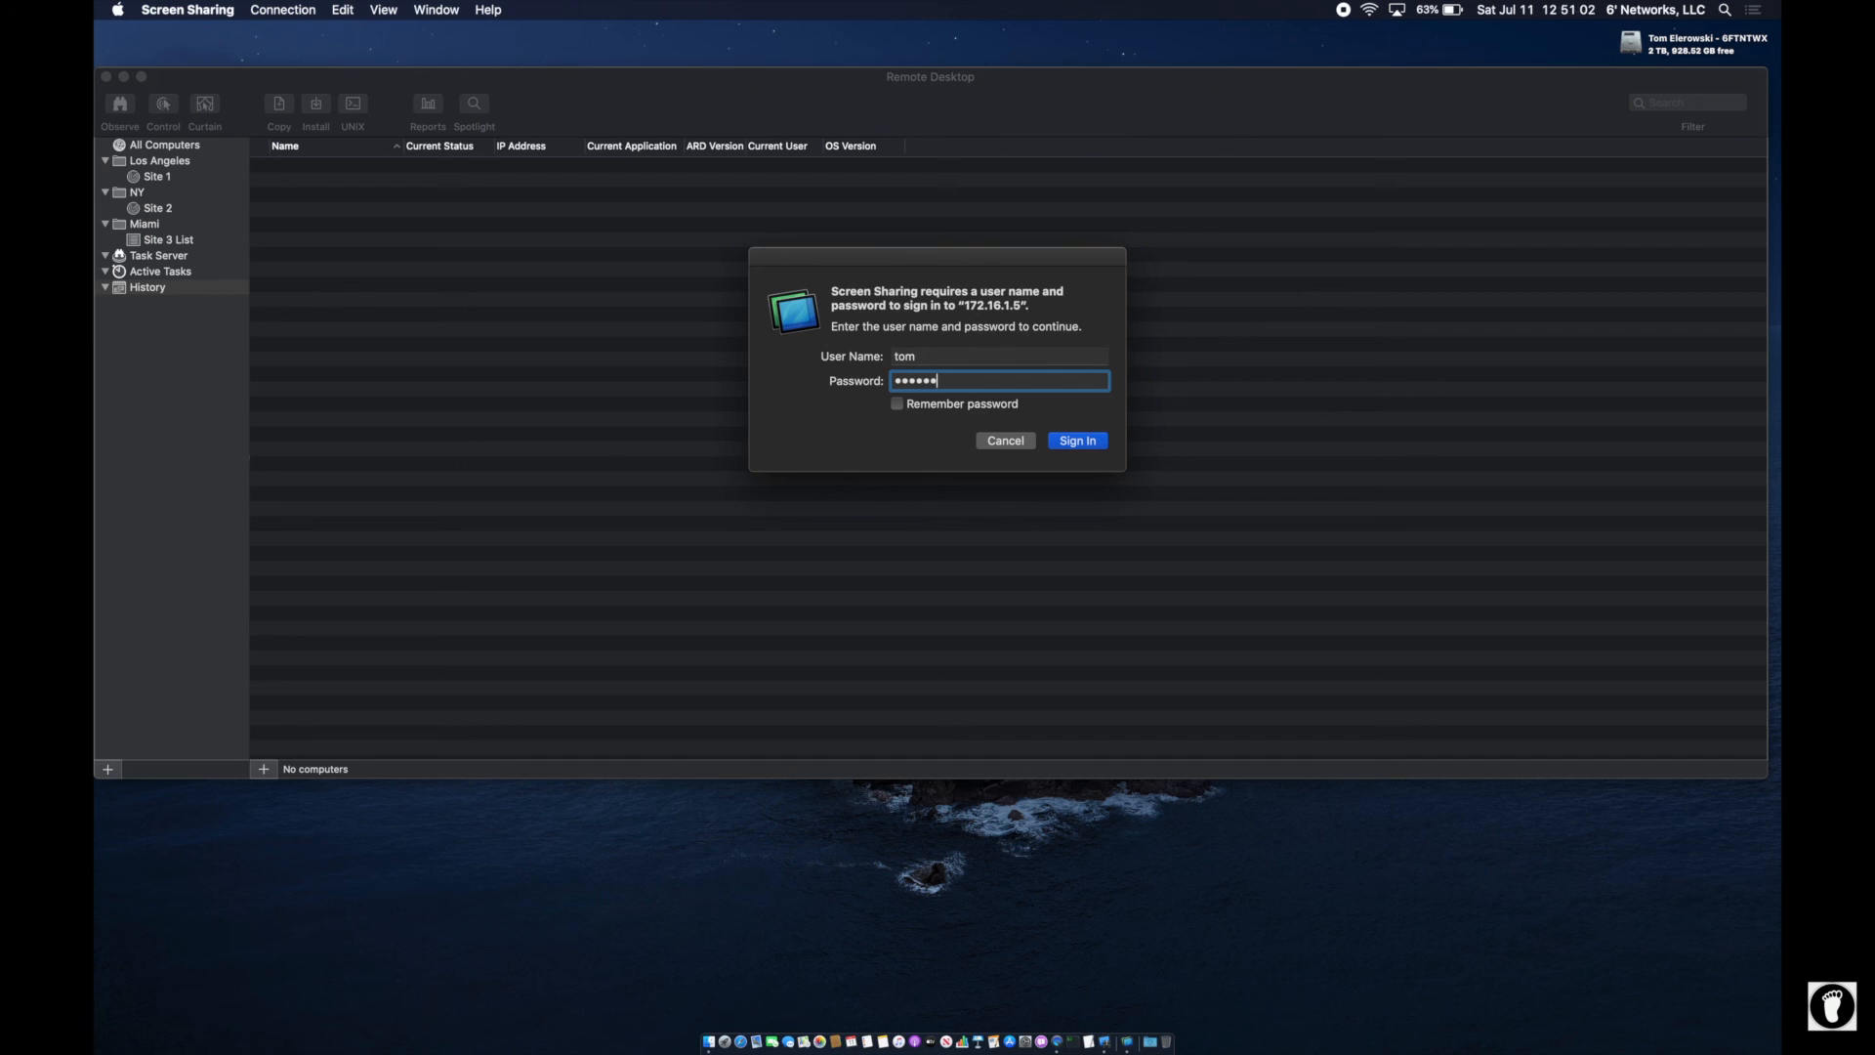
click(1078, 441)
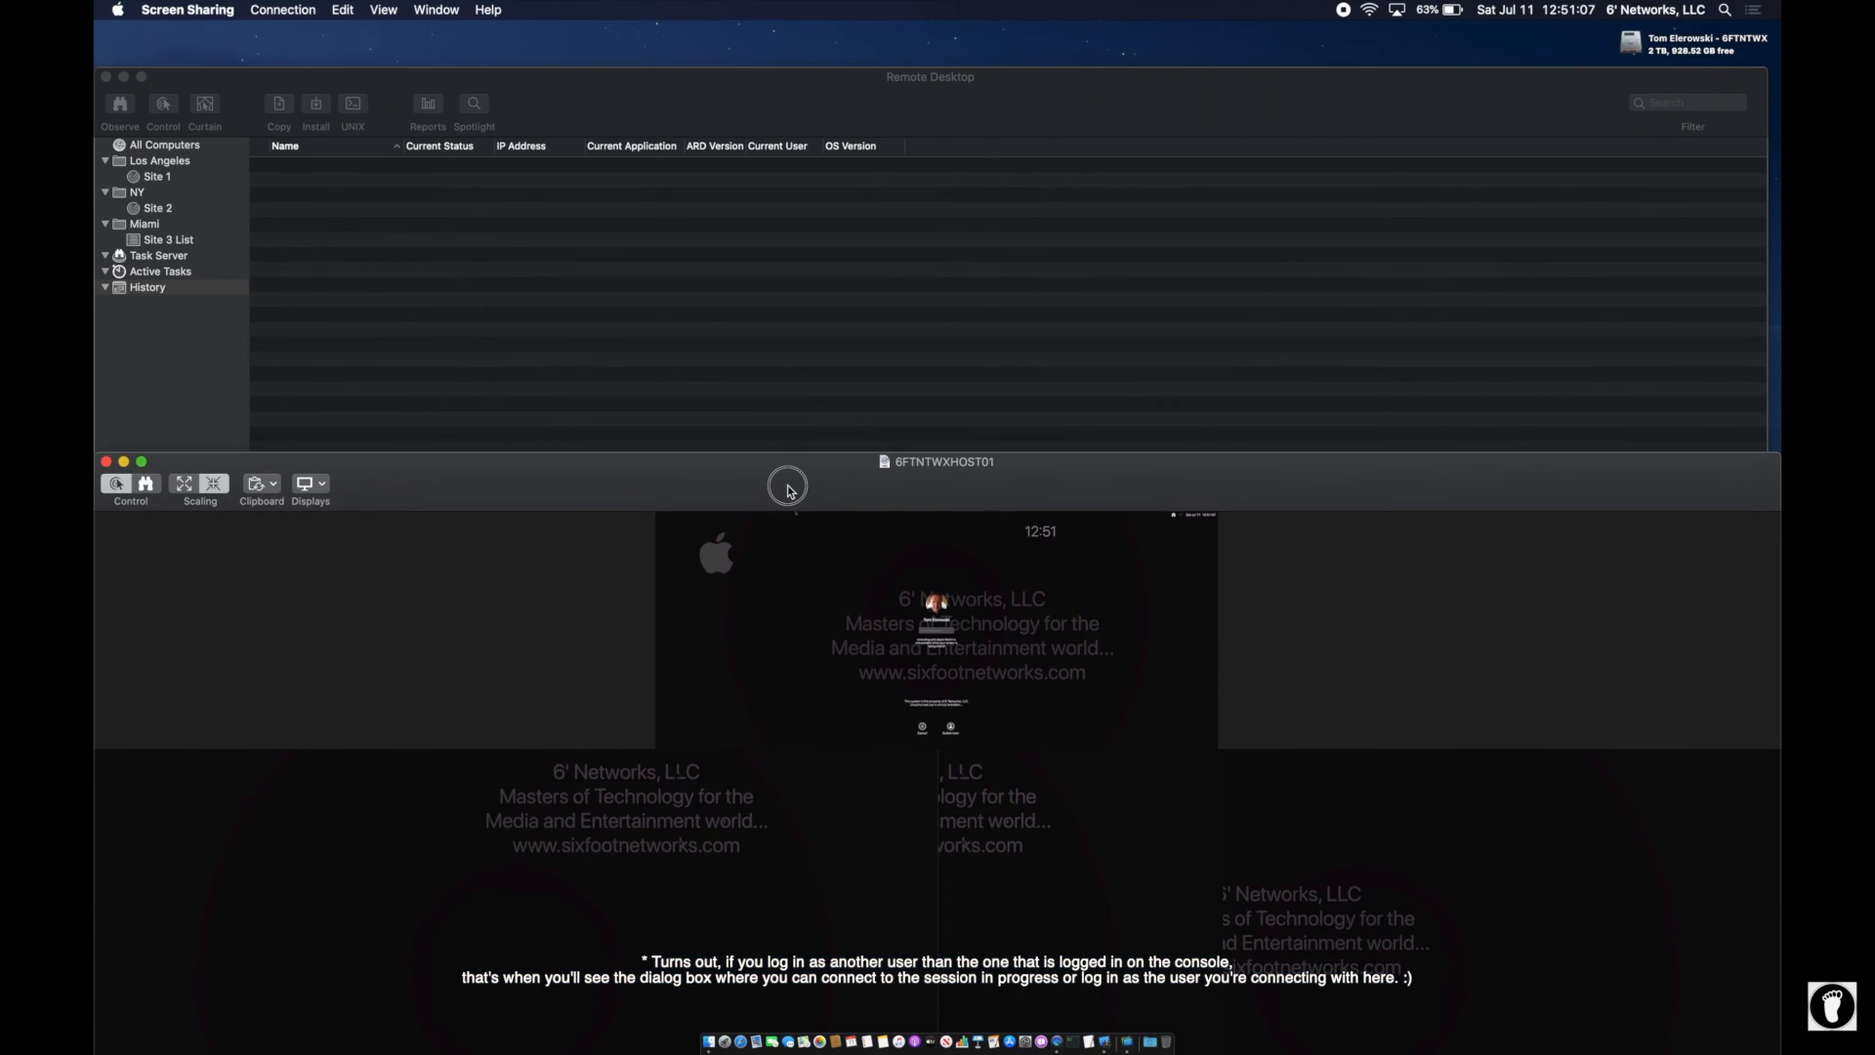
- Move the Screen Sharing window up to view the remote Mac's whole screen and close the session
drag(789, 489, 791, 107)
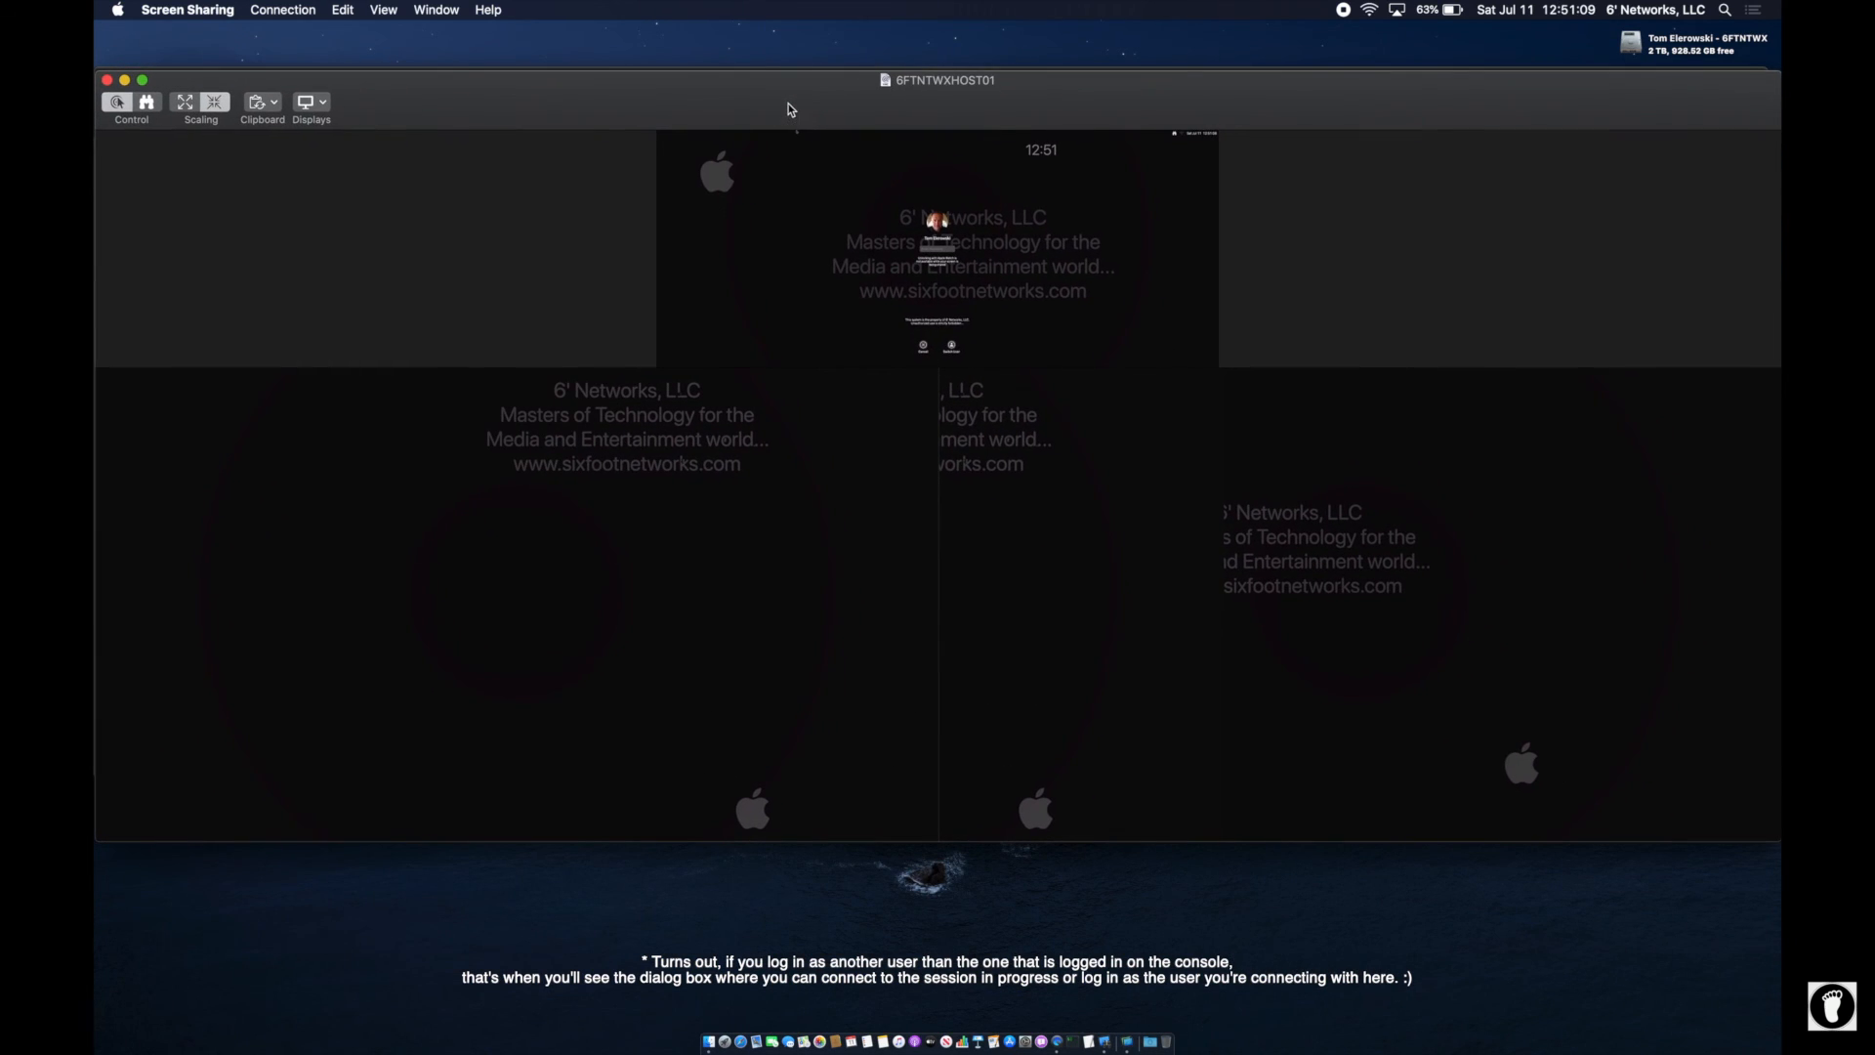
click(108, 81)
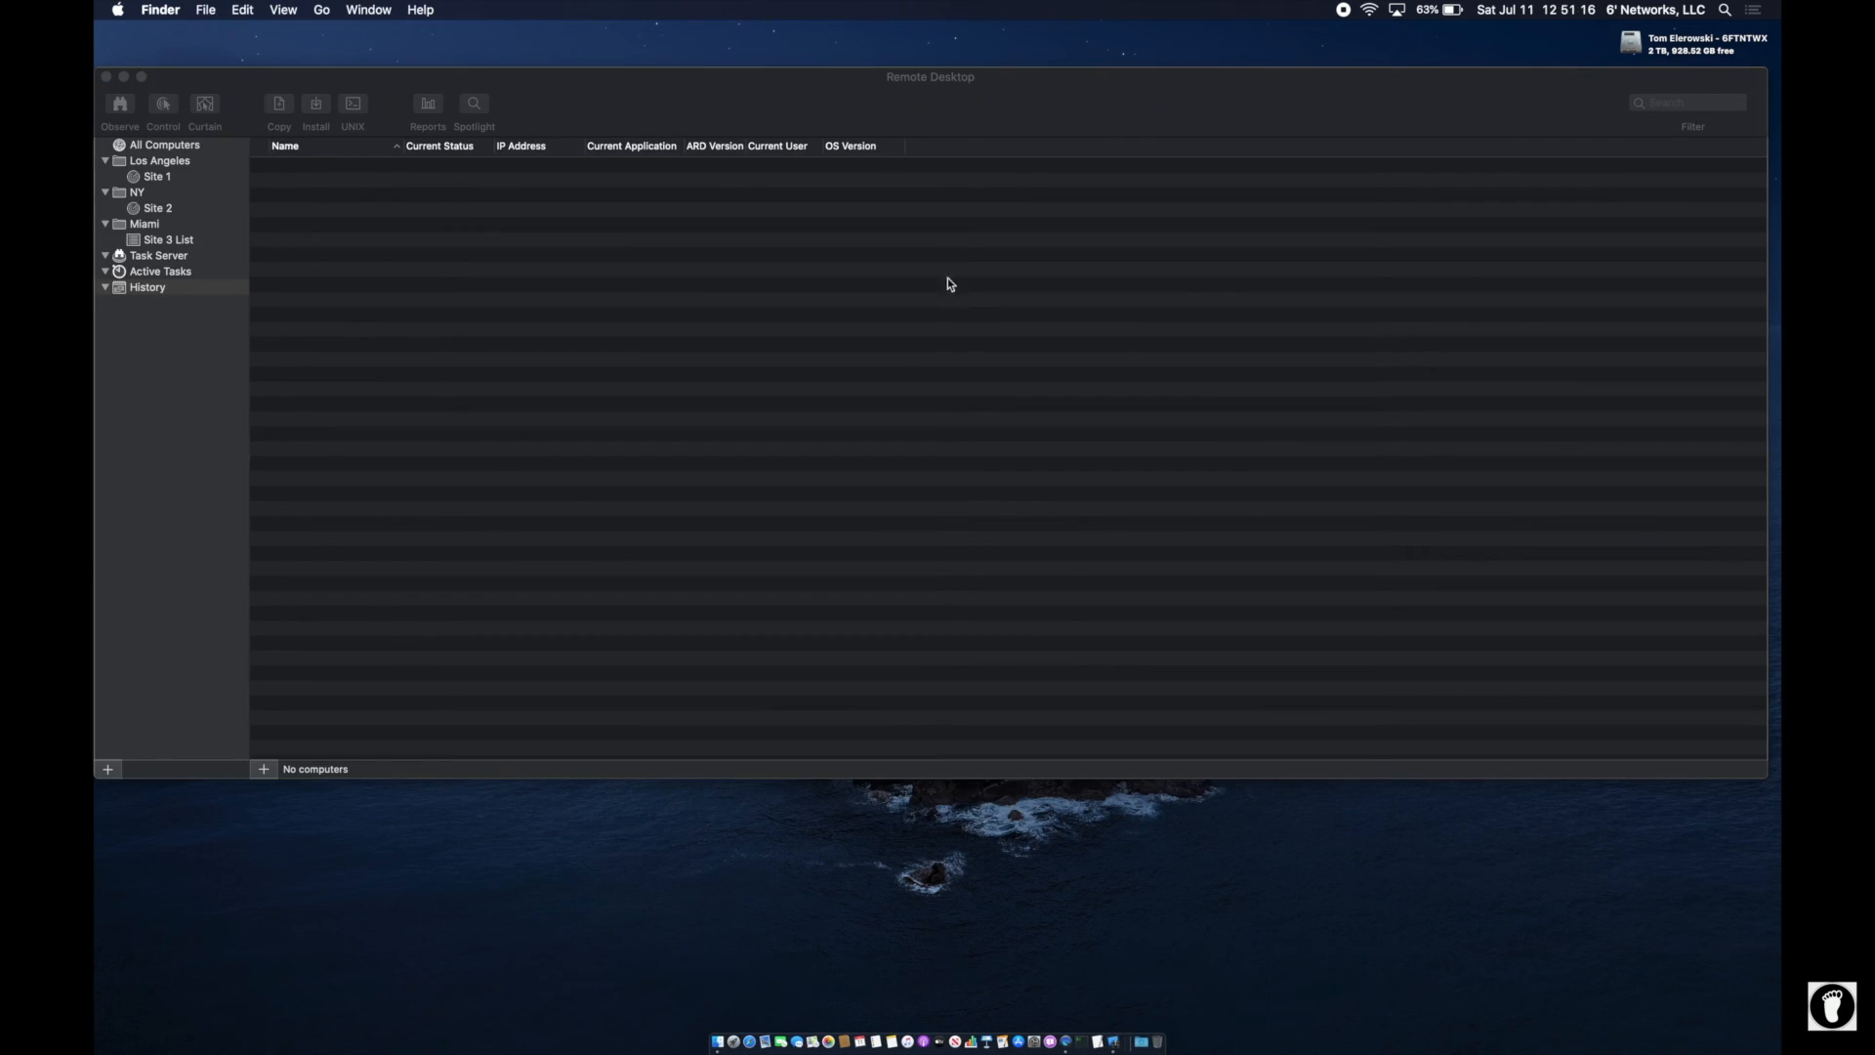